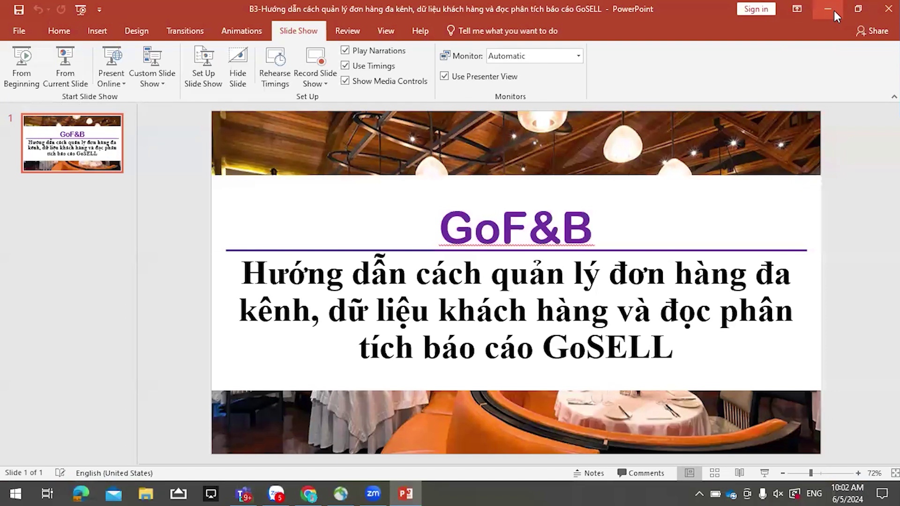
# - Minimize the GoF&B PowerPoint presentation and bring the Chrome window with GoSELL admin forward
pyautogui.click(827, 9)
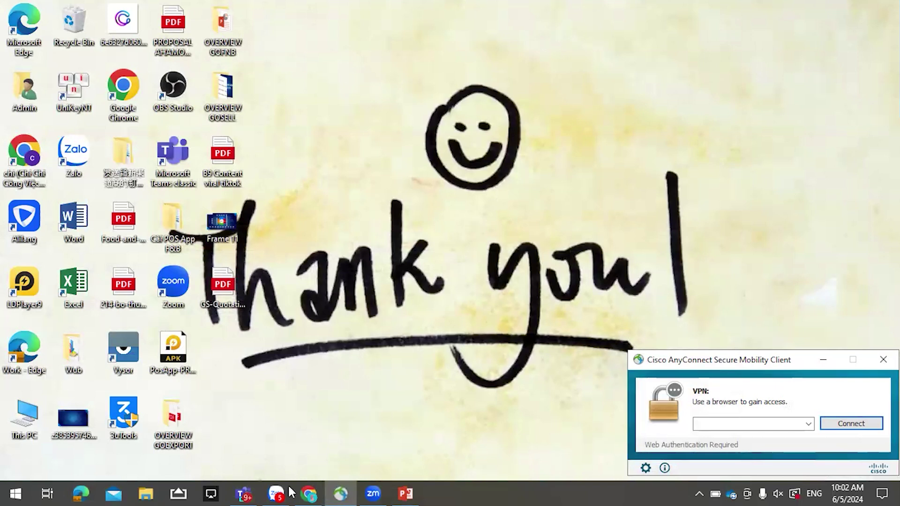
pyautogui.click(303, 490)
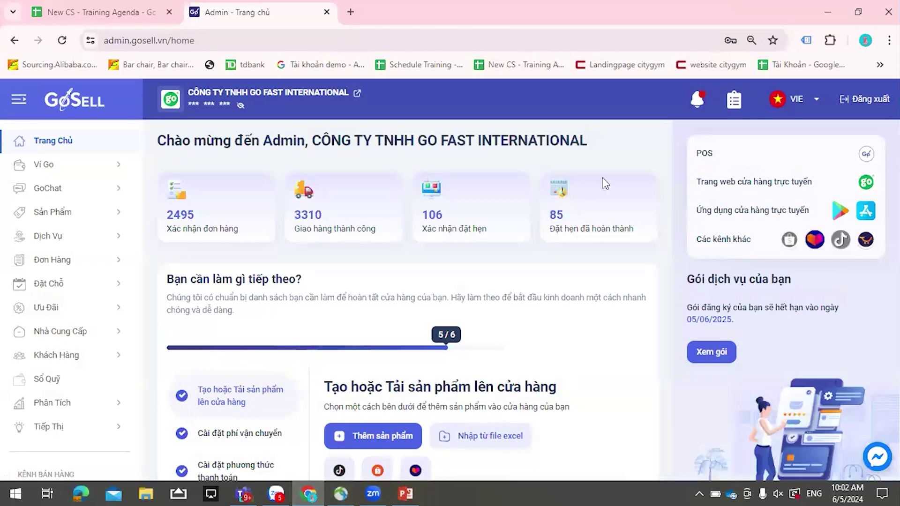
pyautogui.click(86, 8)
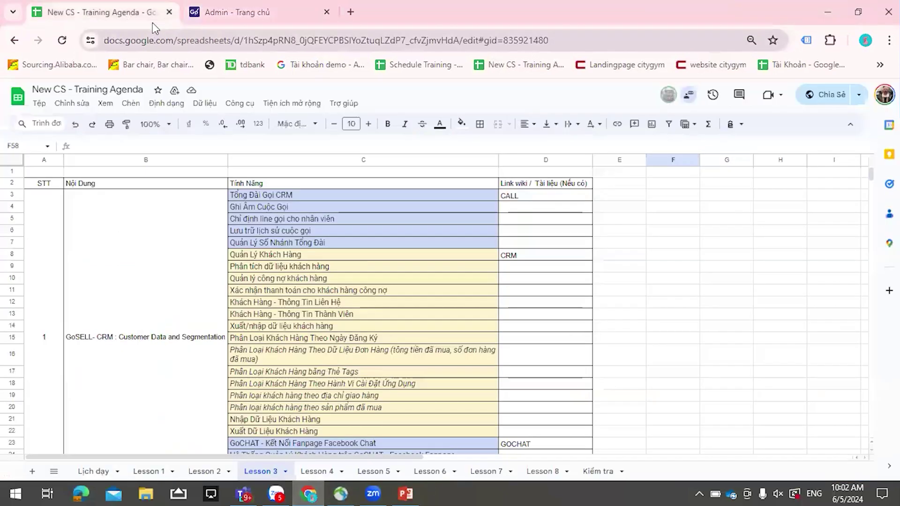
pyautogui.scroll(-3, 333, 246)
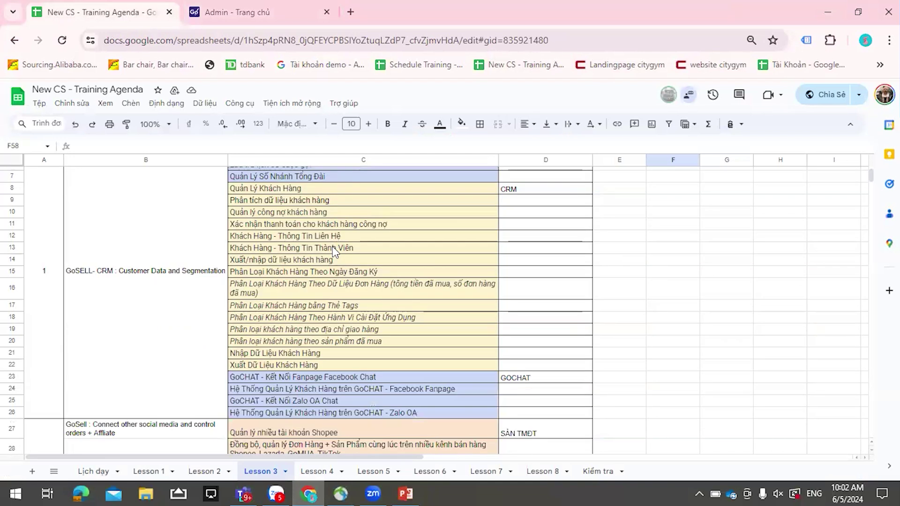
pyautogui.scroll(-7, 334, 251)
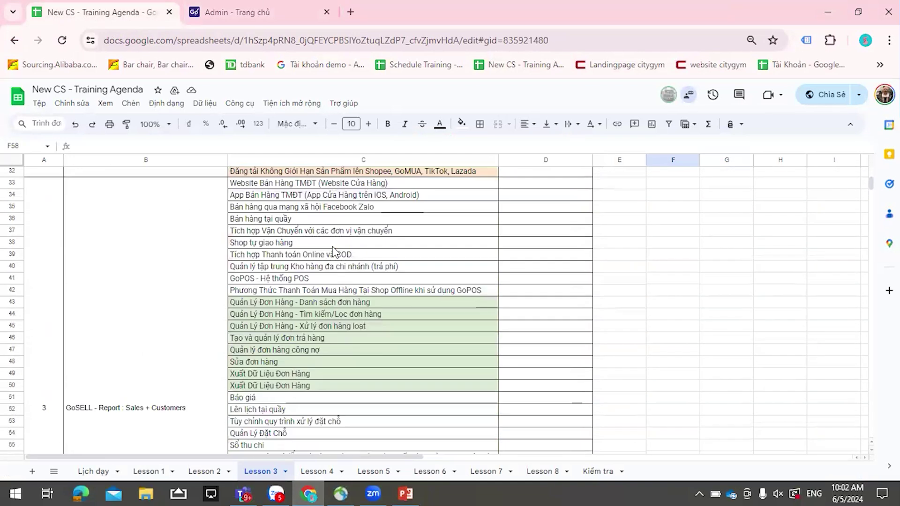
pyautogui.scroll(-2, 334, 251)
pyautogui.scroll(-5, 333, 246)
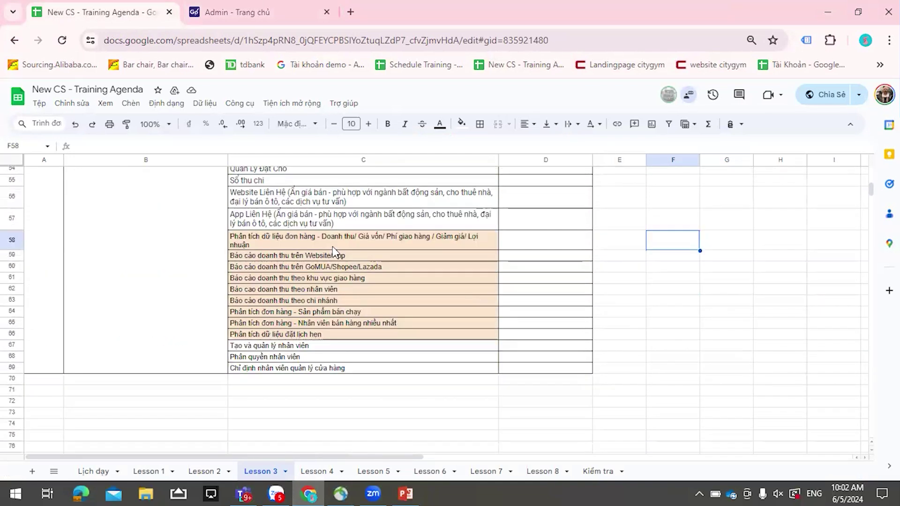
pyautogui.scroll(-1, 333, 246)
pyautogui.scroll(15, 332, 246)
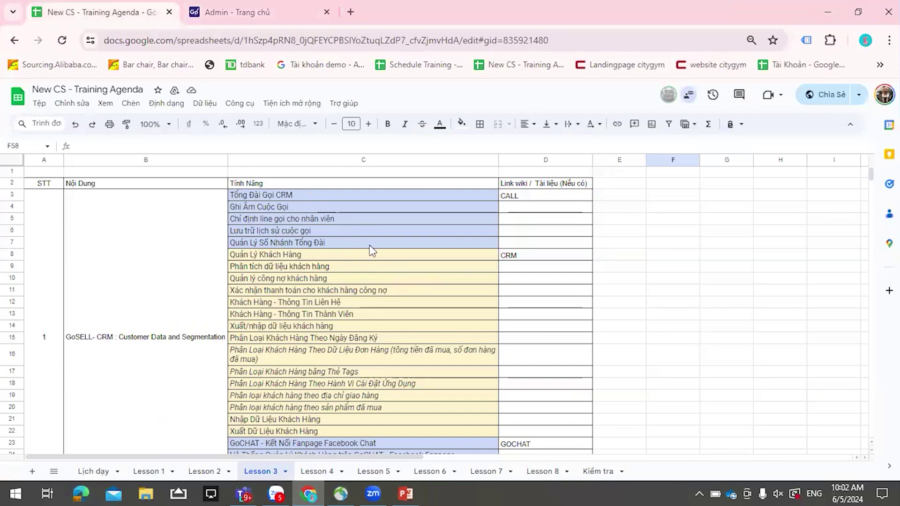
pyautogui.scroll(-3, 347, 289)
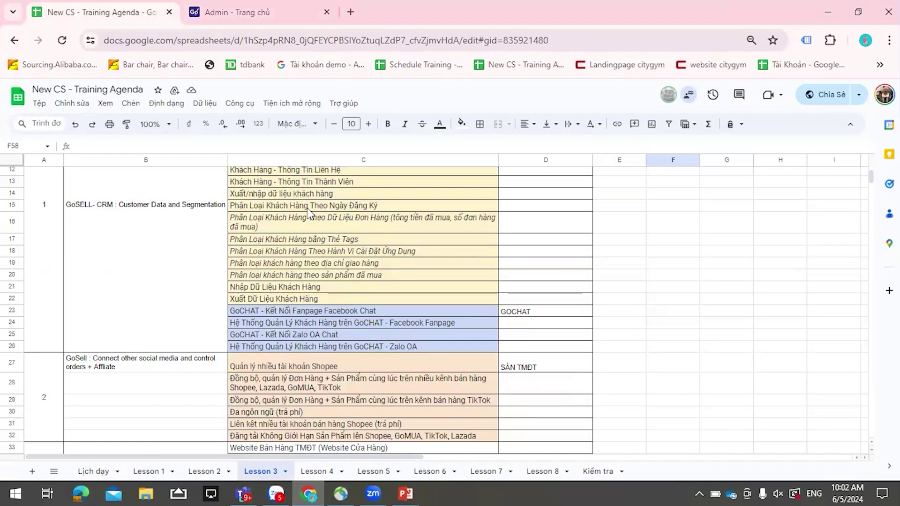
pyautogui.scroll(-2, 366, 279)
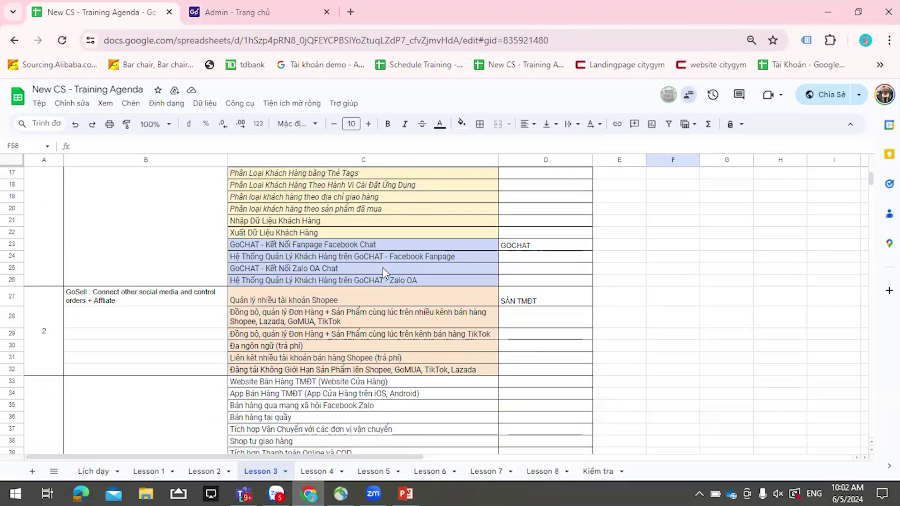
pyautogui.scroll(-2, 382, 267)
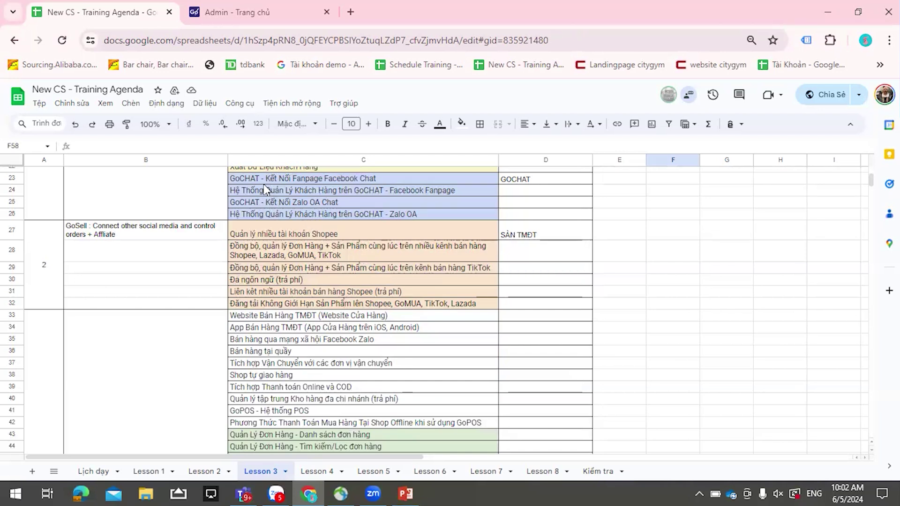
# - Go from the admin home to GoChat's Facebook configuration, then on to the GoSocial Zalo page
pyautogui.click(284, 13)
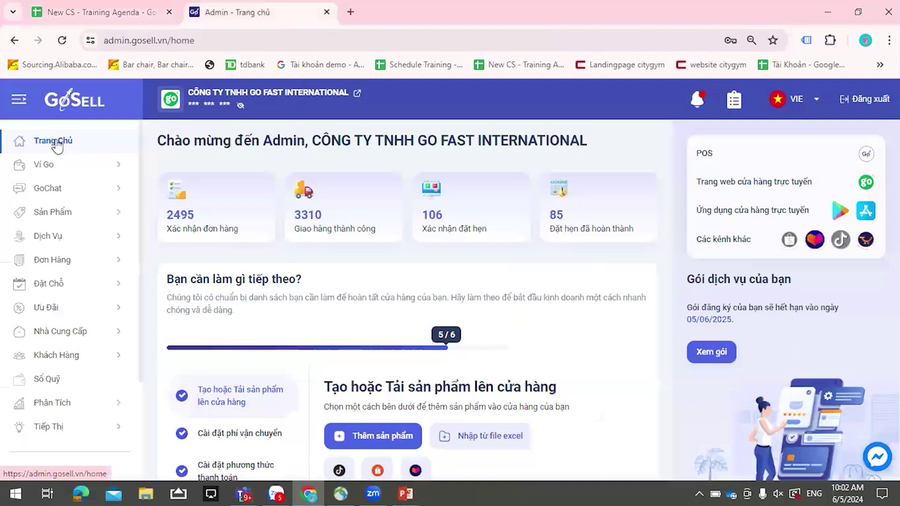
pyautogui.click(76, 197)
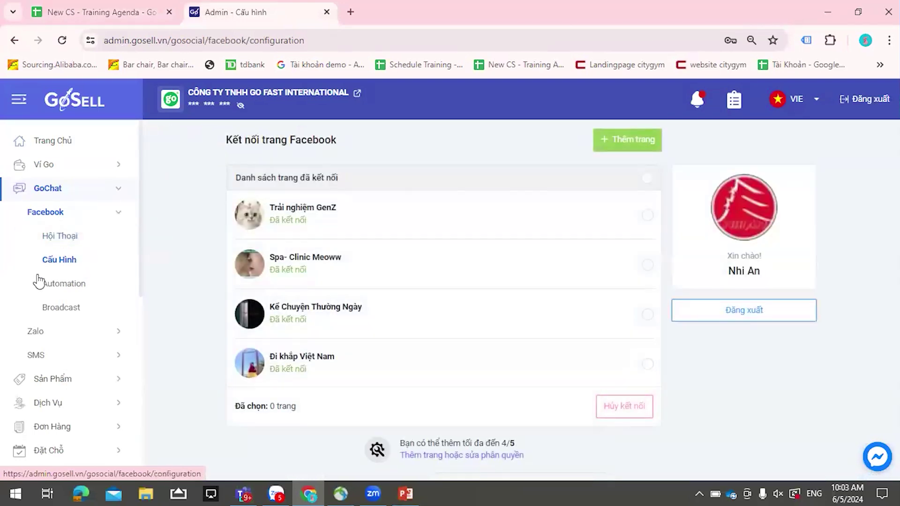
pyautogui.scroll(-1, 28, 323)
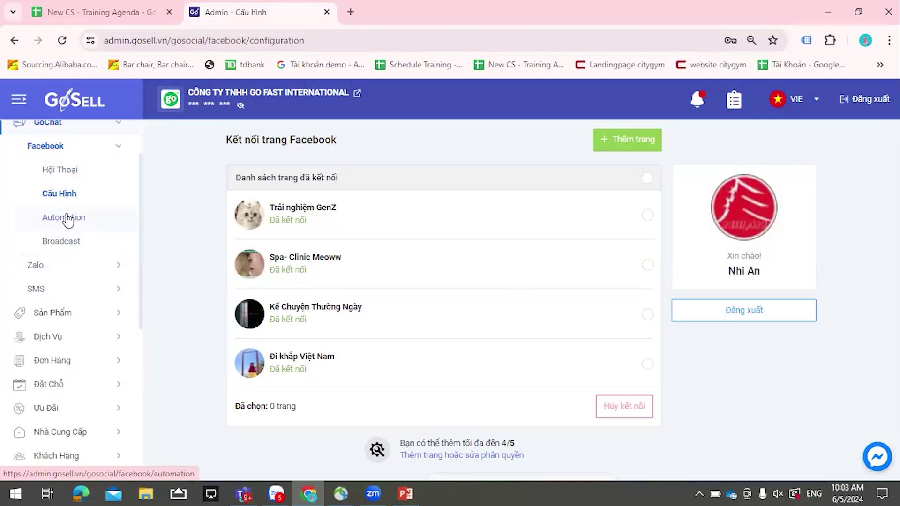
pyautogui.click(60, 268)
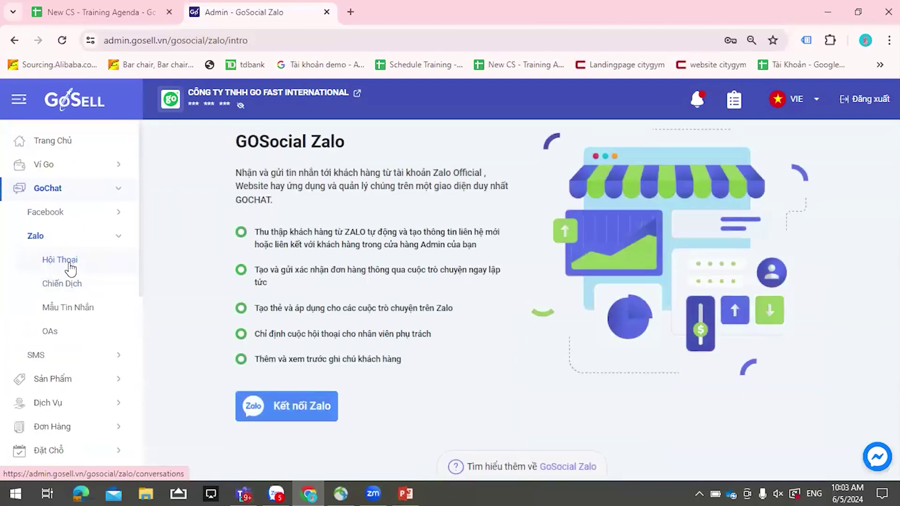
# - Visit Zalo Hội Thoại and Chiến Dịch, then open the Chiến Dịch SMS list of five drafts
pyautogui.click(70, 265)
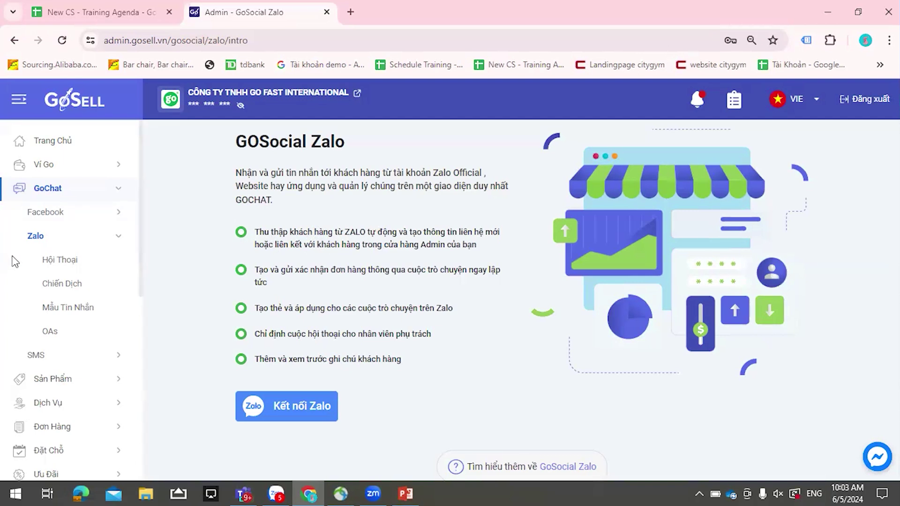
pyautogui.click(70, 285)
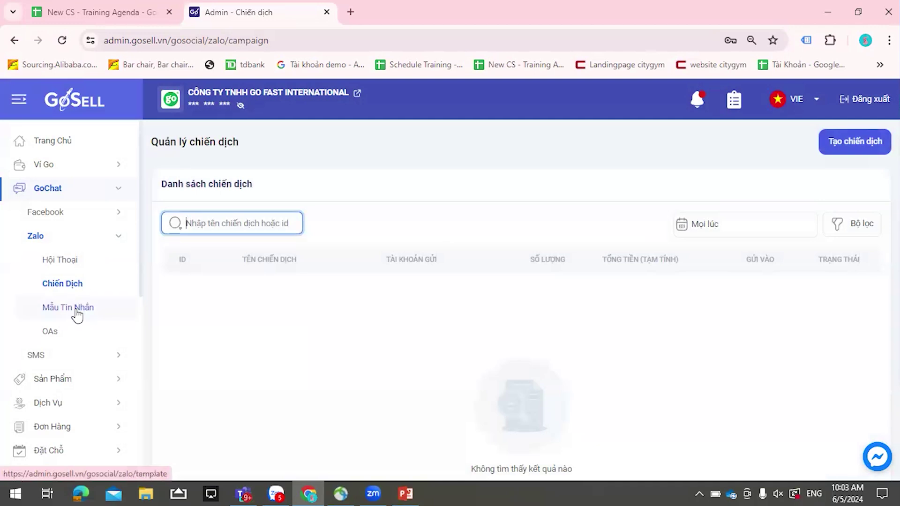
pyautogui.click(40, 356)
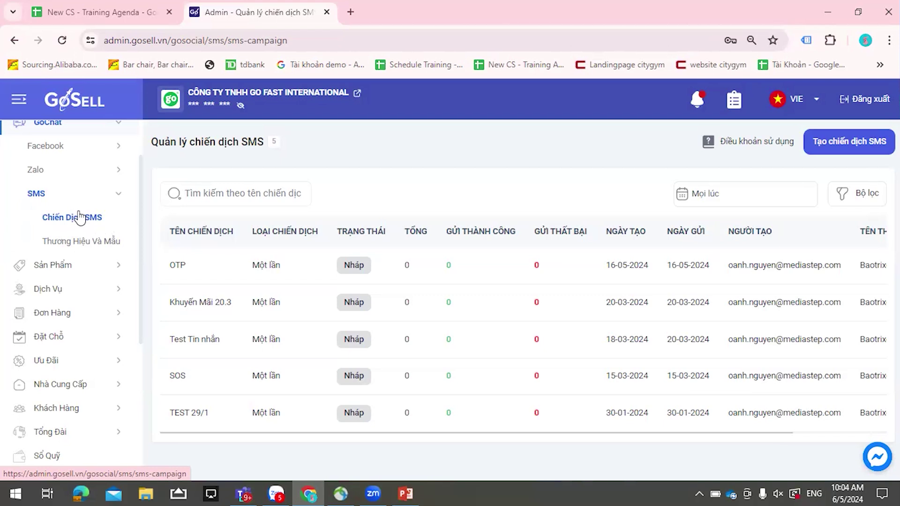
# - Reopen GoChat's Facebook Cấu Hình page listing the four connected pages
pyautogui.scroll(2, 78, 235)
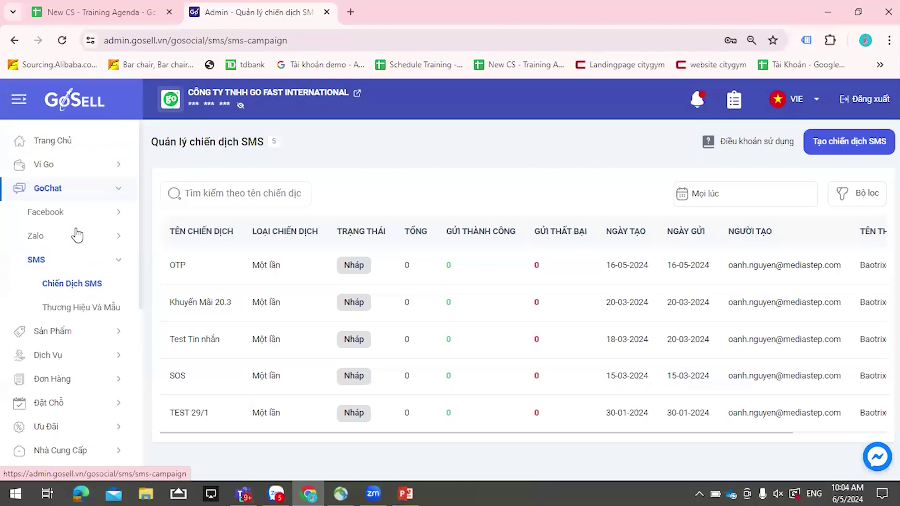
pyautogui.click(40, 217)
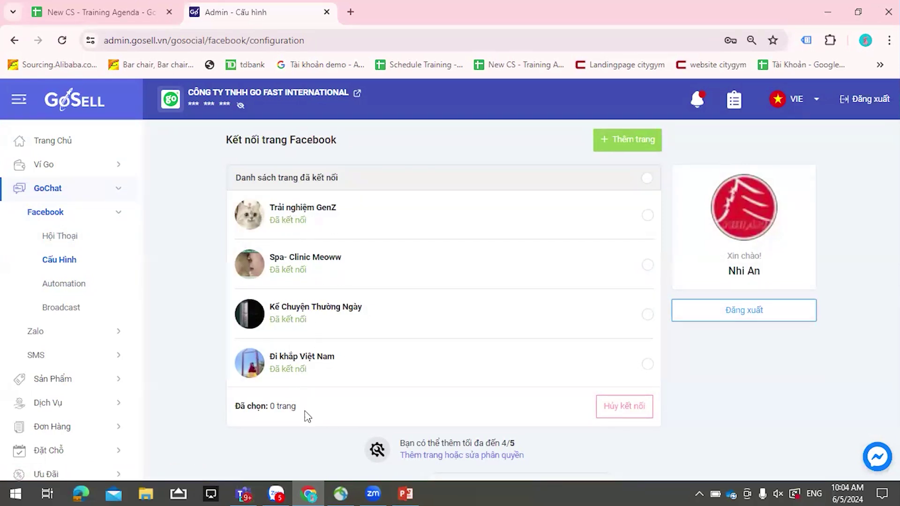
# - Sign out, sign in with a saved admin account, and open the BÁNH NĂNG LƯỢNG store's Facebook settings
pyautogui.click(350, 12)
pyautogui.hotkey('ctrl', 'shift', 'Tab')
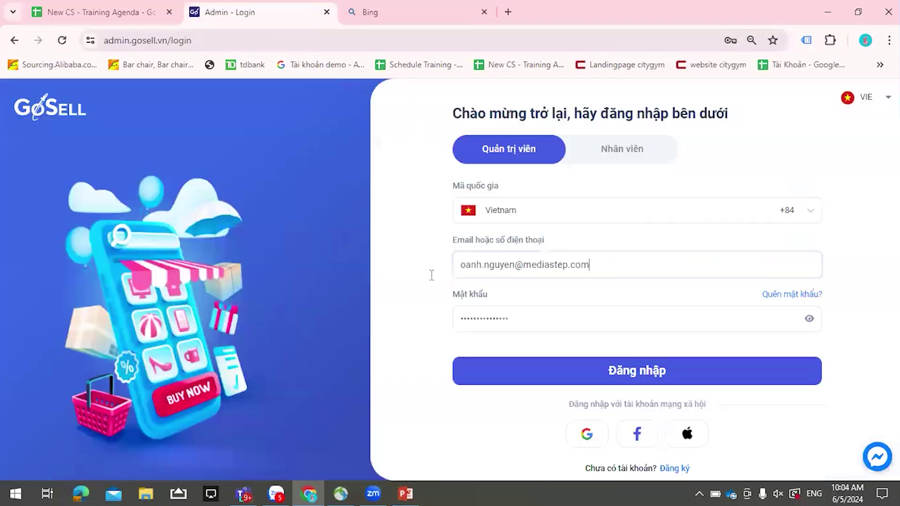
pyautogui.click(462, 265)
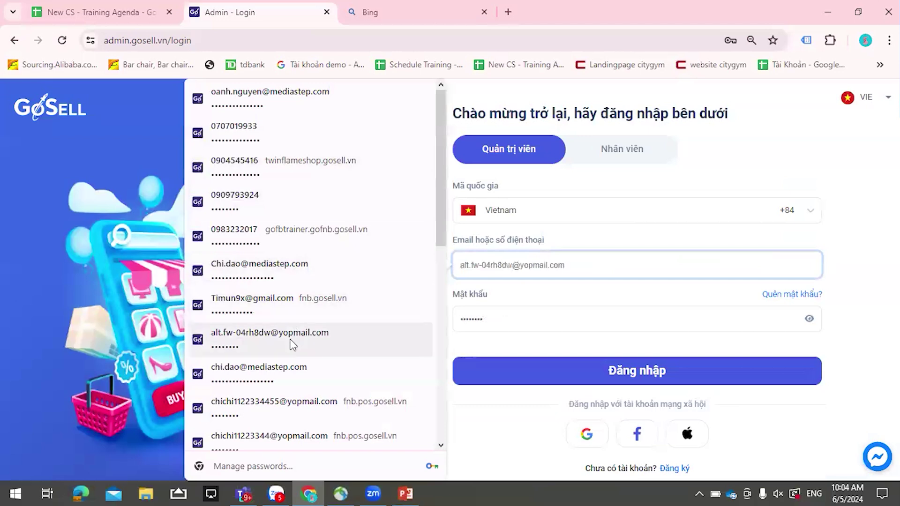
pyautogui.click(291, 370)
pyautogui.click(602, 382)
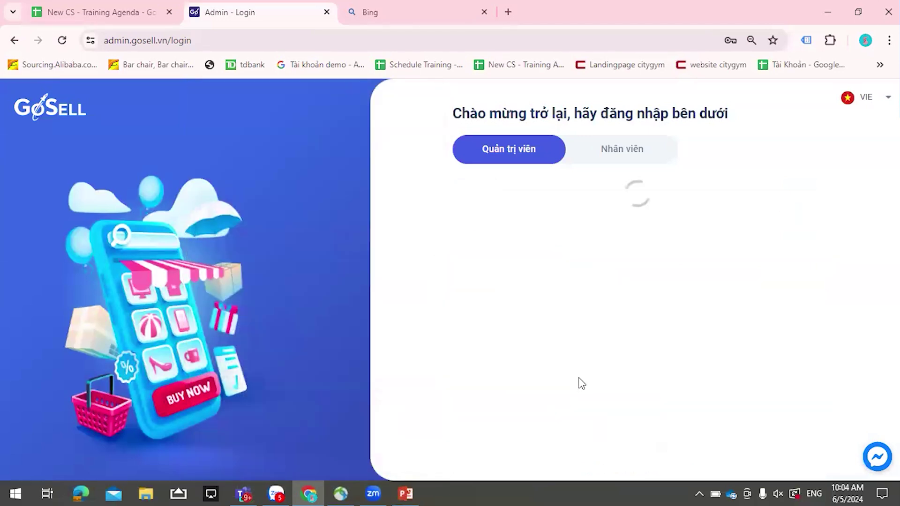
pyautogui.click(83, 169)
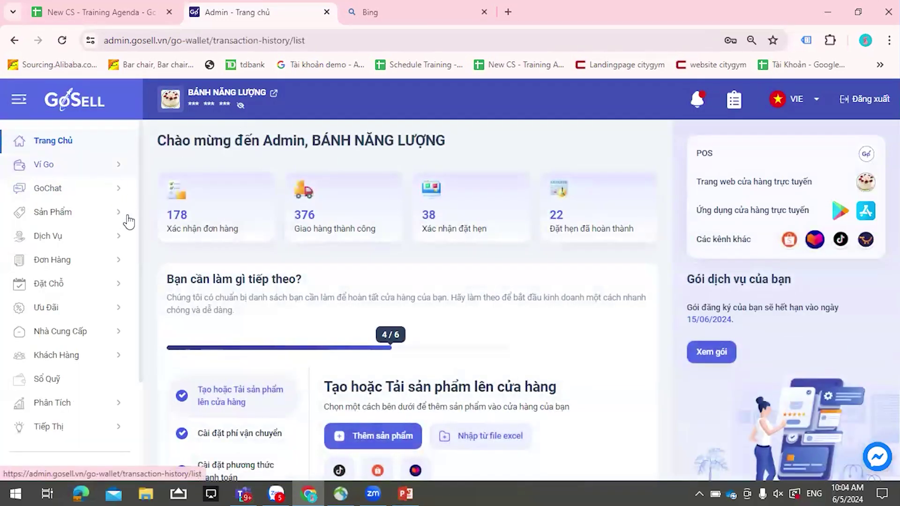
pyautogui.click(71, 210)
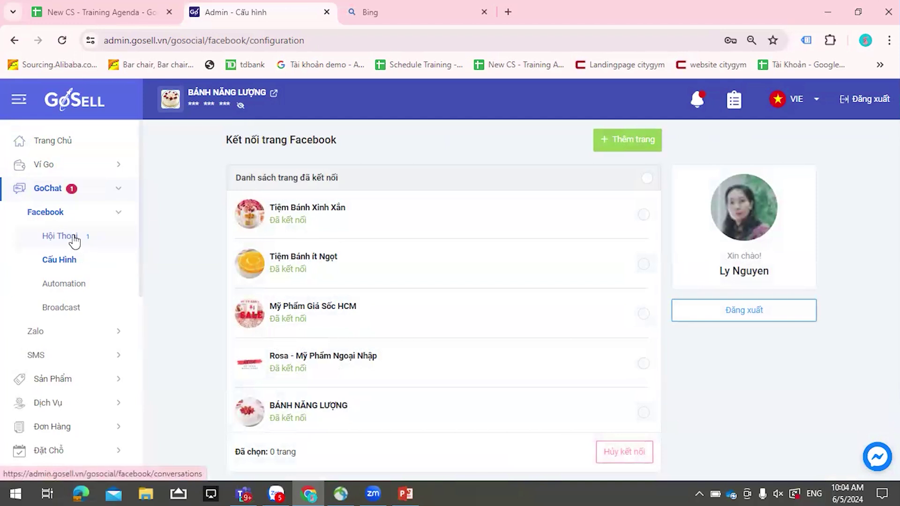
# - Show Facebook Hội Thoại for the Tiệm Bánh ít Ngọt page, then move to the Bing tab
pyautogui.click(74, 241)
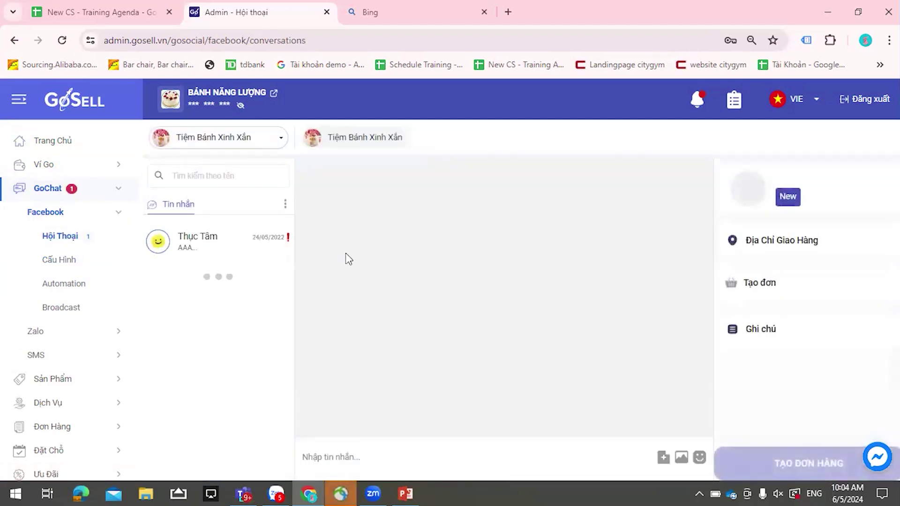
pyautogui.click(247, 142)
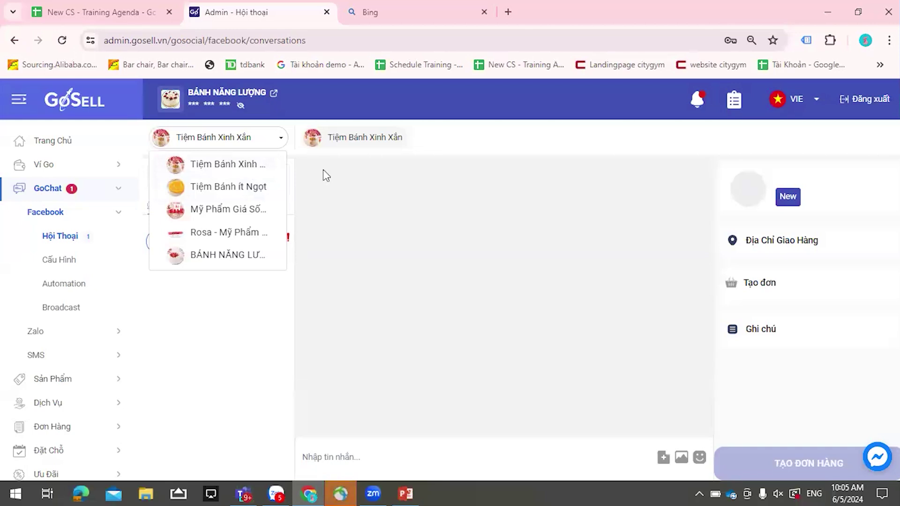
pyautogui.click(276, 171)
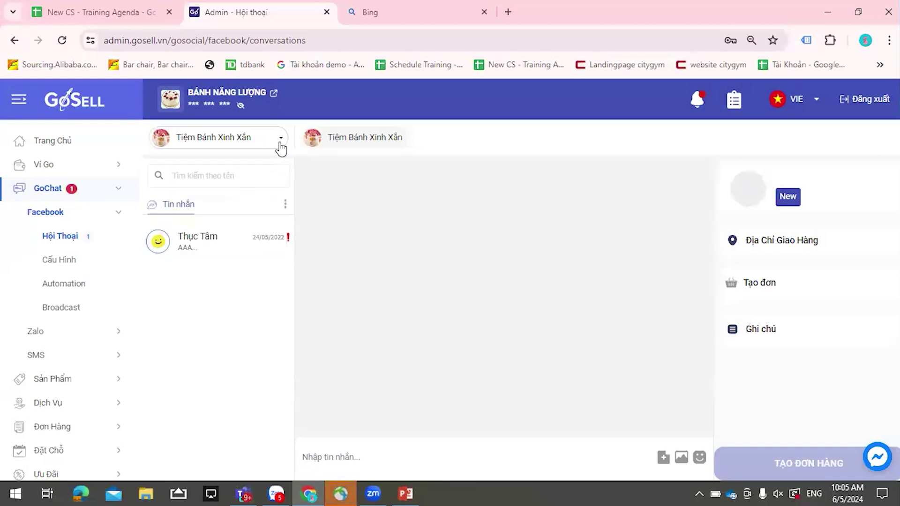
pyautogui.click(251, 138)
pyautogui.click(242, 187)
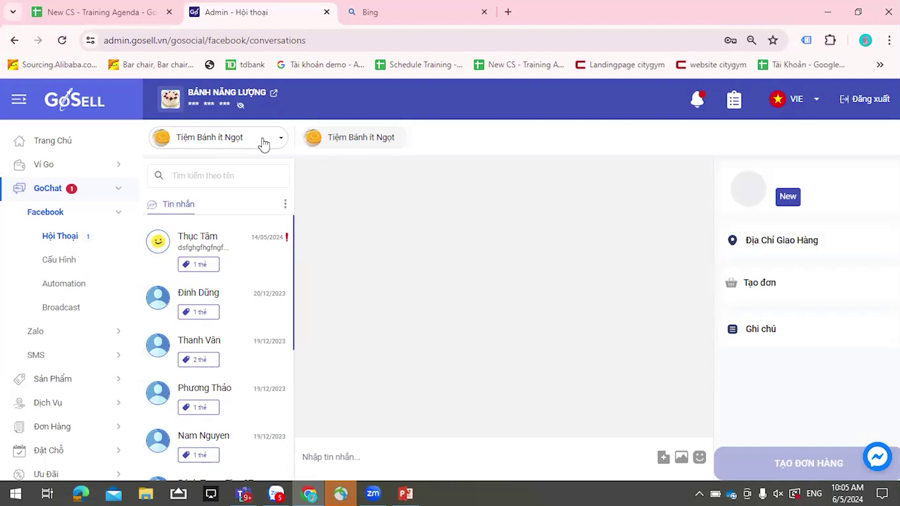
pyautogui.click(263, 144)
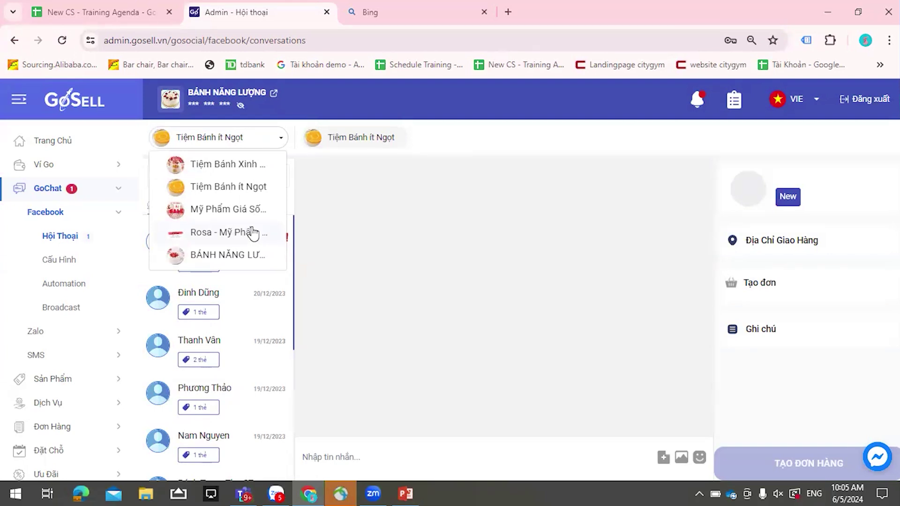
pyautogui.click(449, 22)
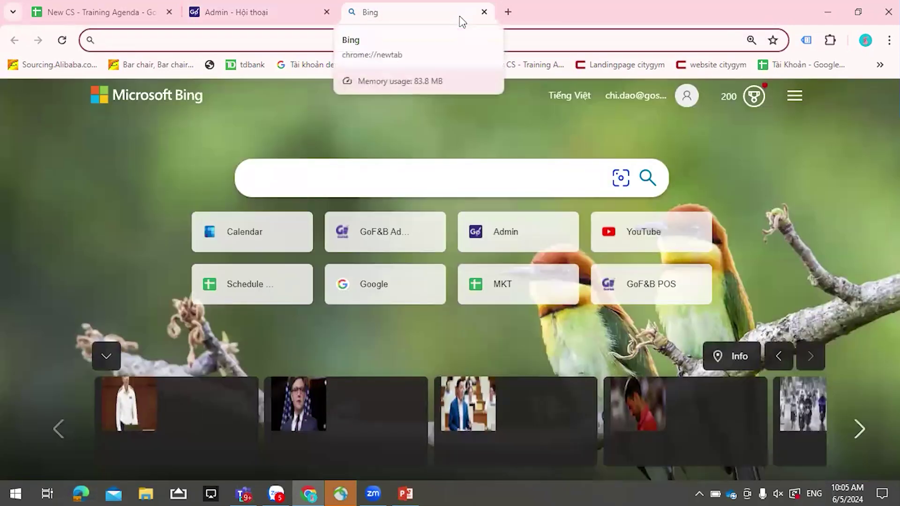
# - Switch between the GoSELL and Bing tabs and open an extra new tab with Ctrl+T
pyautogui.click(279, 5)
pyautogui.click(437, 6)
pyautogui.hotkey('ctrl', 't')
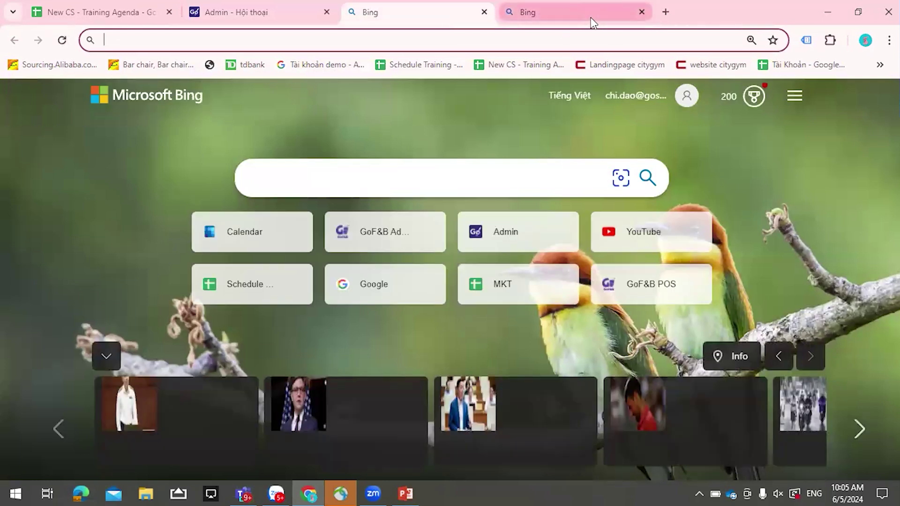
pyautogui.click(591, 21)
pyautogui.click(437, 22)
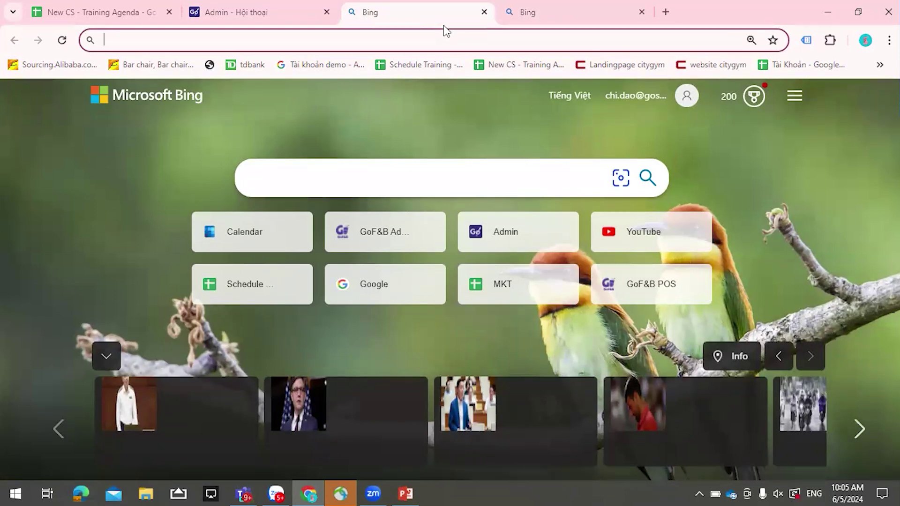
# - Open and close an Incognito window, then close both Bing tabs
pyautogui.hotkey('ctrl', 'shift', 'n')
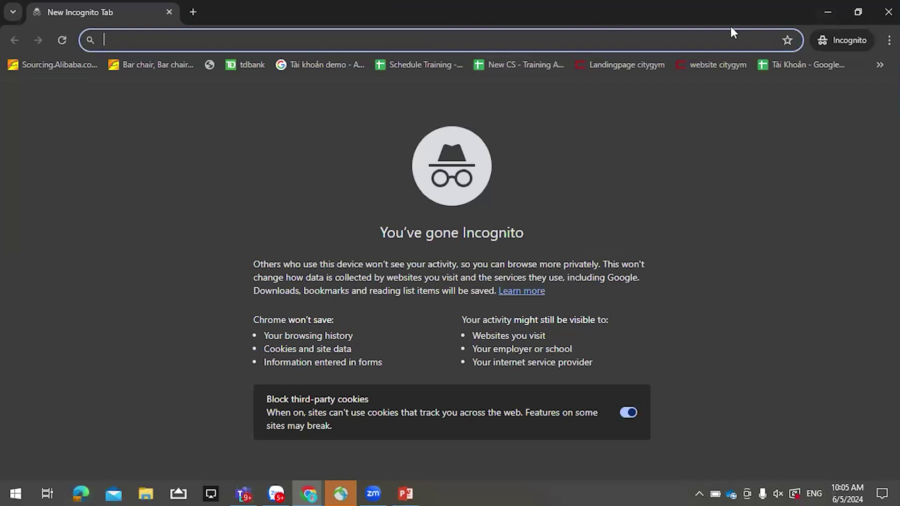
pyautogui.click(888, 11)
pyautogui.click(484, 11)
pyautogui.click(484, 12)
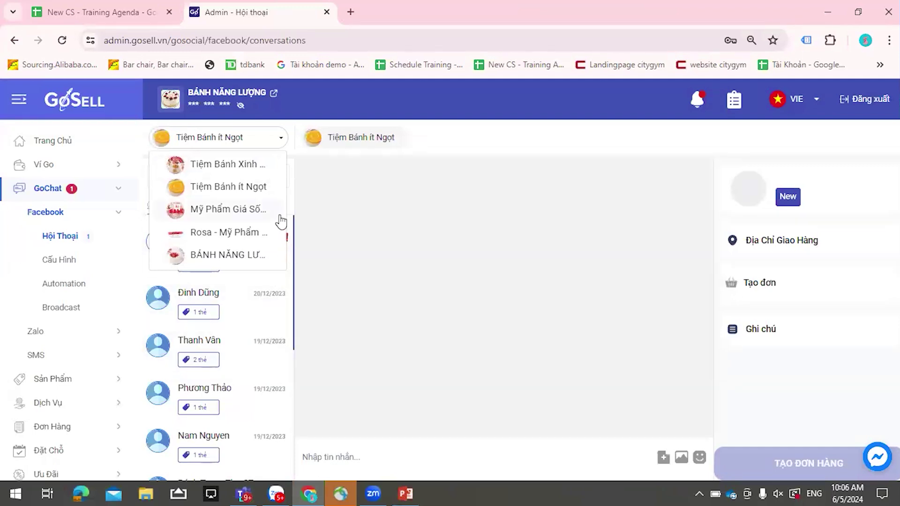
# - Choose the Mỹ Phẩm Giá Sốc HCM fanpage and reconnect Facebook through the login popup
pyautogui.click(239, 215)
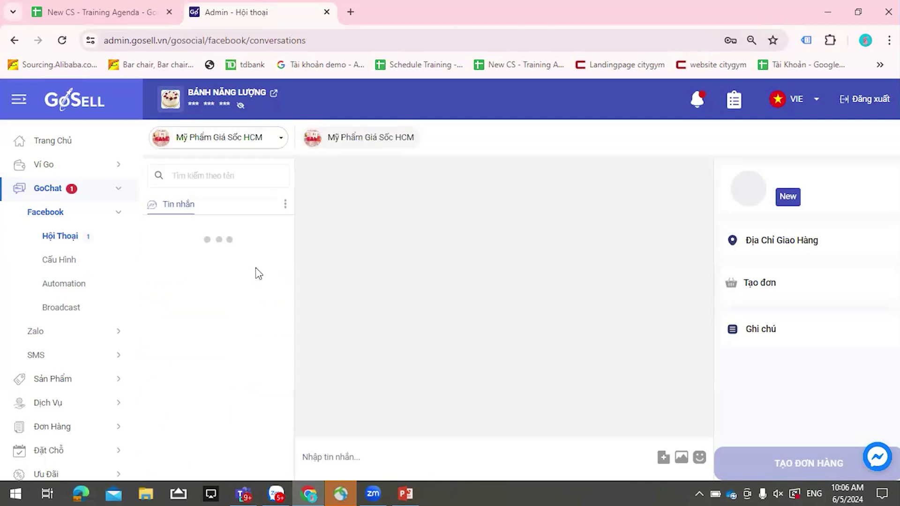
pyautogui.click(451, 318)
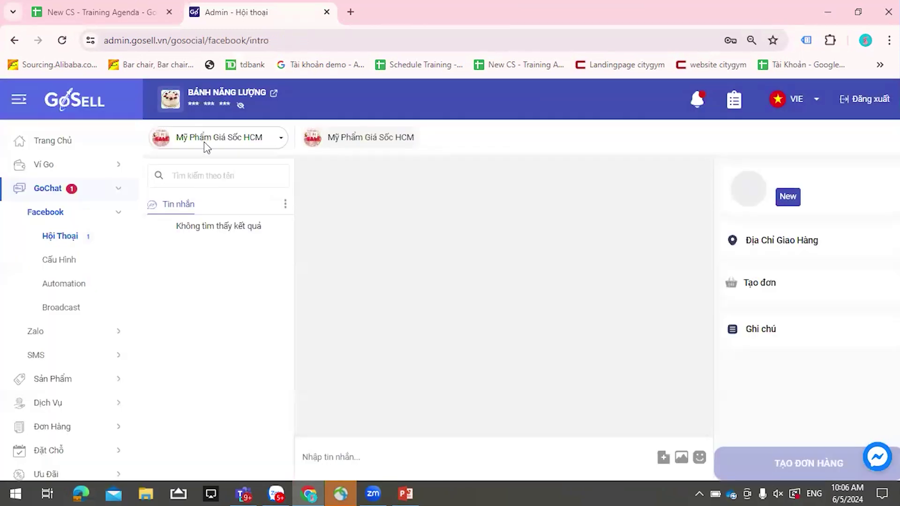
pyautogui.click(261, 376)
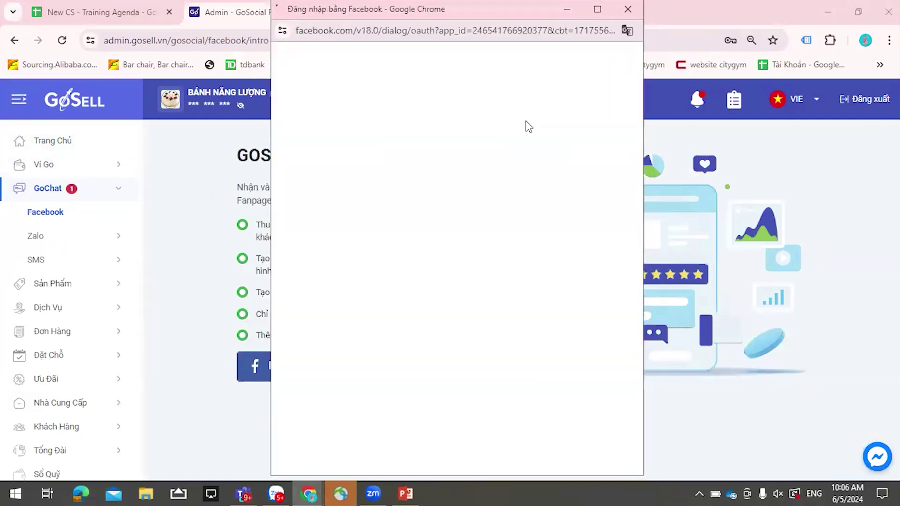
pyautogui.click(481, 201)
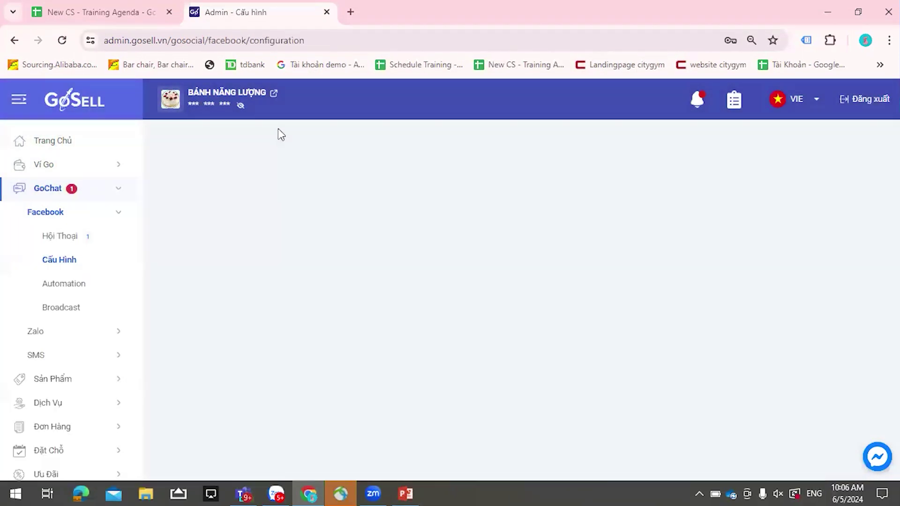
# - Show the Hội Thoại conversations for the BÁNH NĂNG LƯỢNG fanpage
pyautogui.click(83, 236)
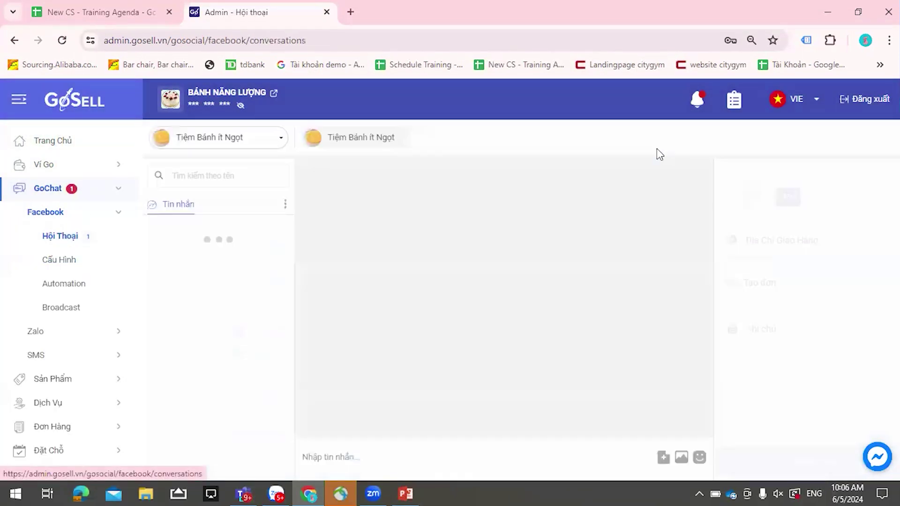
pyautogui.click(244, 137)
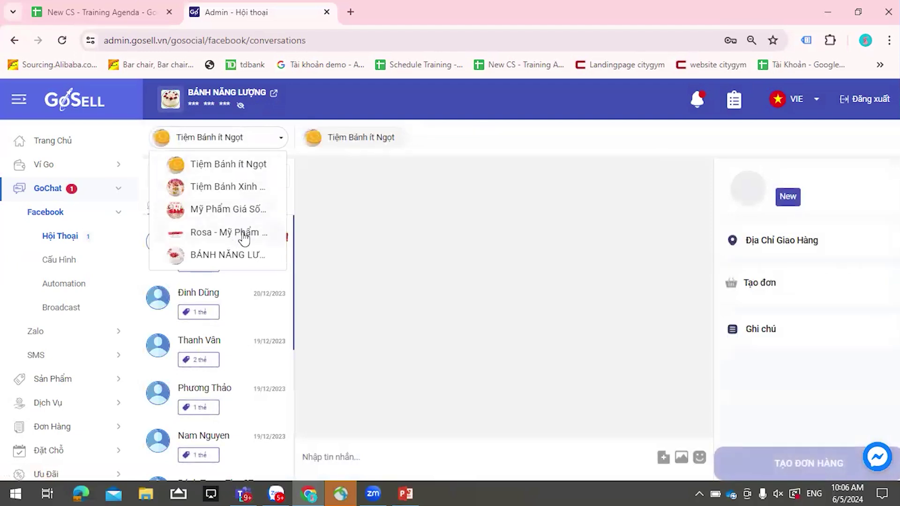
pyautogui.click(229, 255)
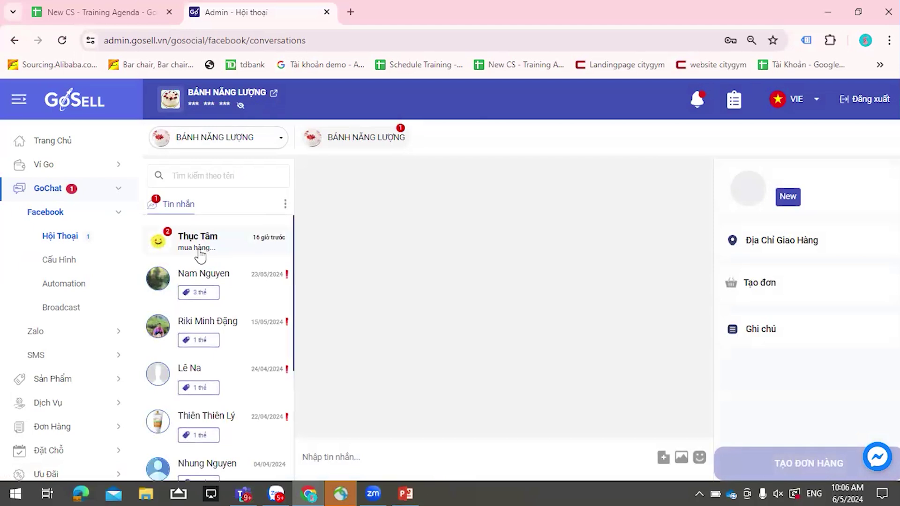
# - Open the top customer conversation and send two random-text test messages
pyautogui.click(200, 254)
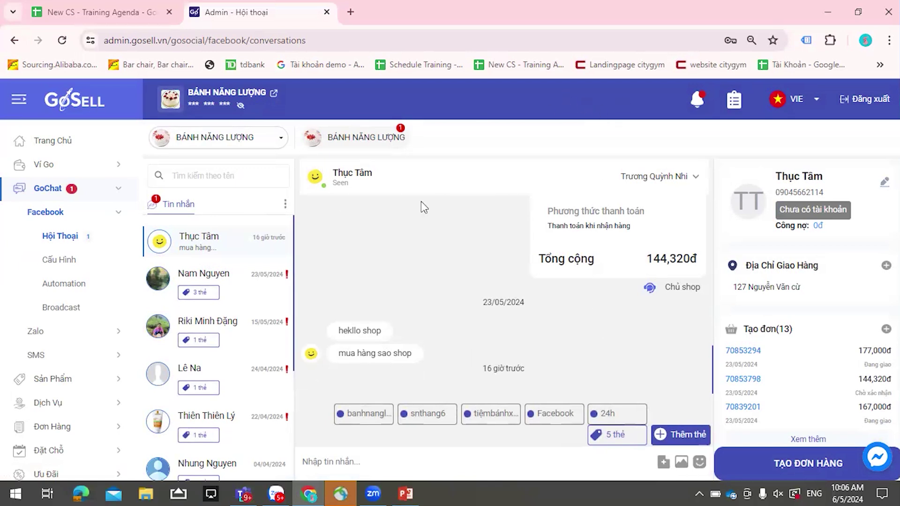
pyautogui.click(466, 462)
pyautogui.write('ábsávhsvdjávdhsvhsavxăb')
pyautogui.write('sdhvbsdjhvbsdhvjsdbvhsdbv')
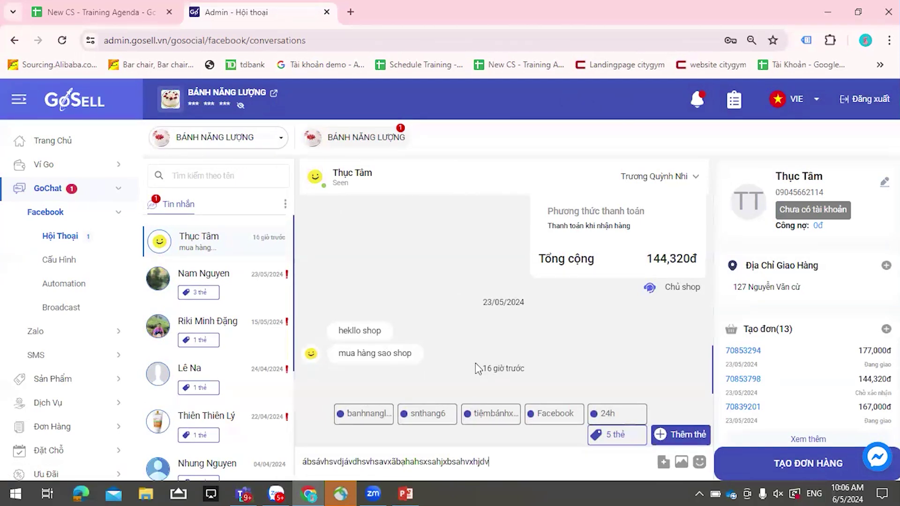
pyautogui.hotkey('ctrl', 'a')
pyautogui.press('BackSpace')
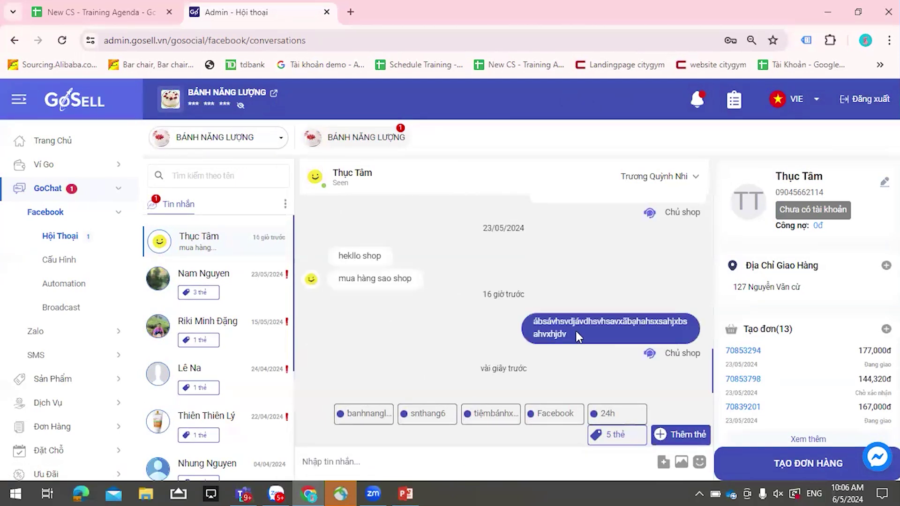
pyautogui.write('sàdhsxgscghsavxsacxhâhx')
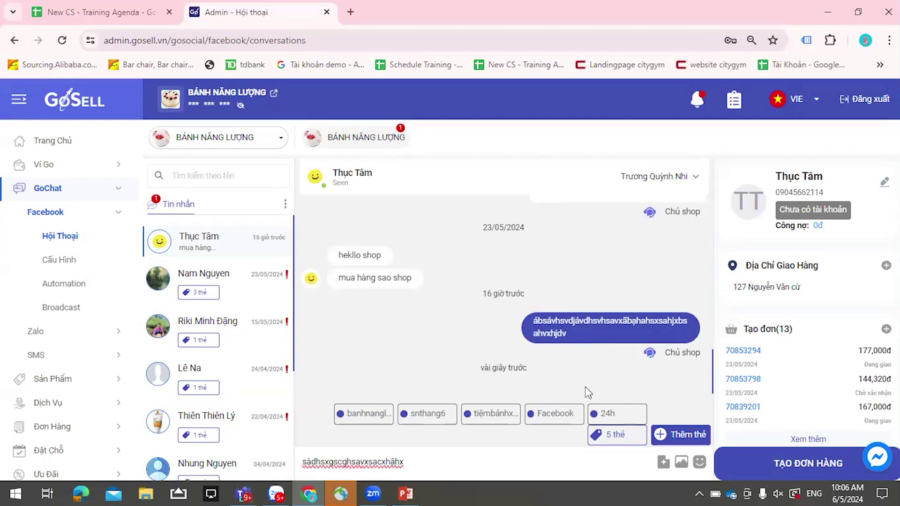
pyautogui.press('Return')
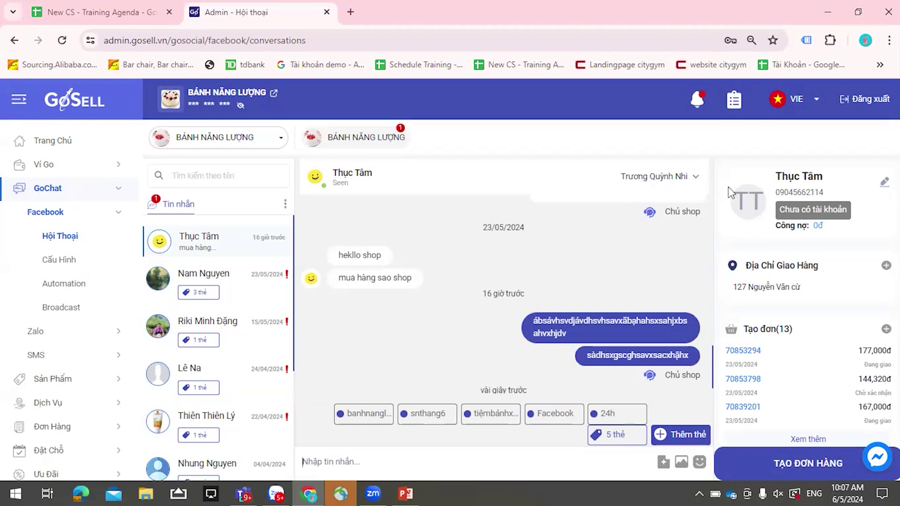
# - Reassign the chat to another staff member and bring up the order-creation panel
pyautogui.click(688, 183)
pyautogui.scroll(-3, 646, 304)
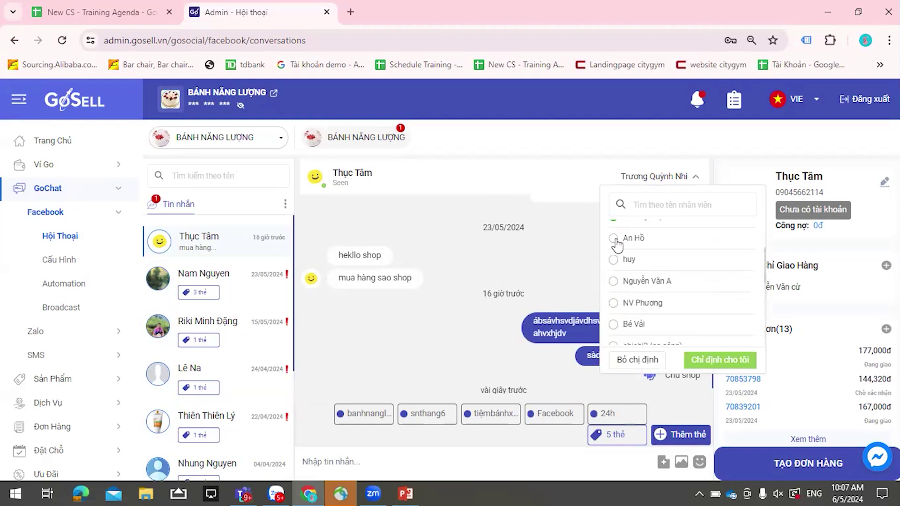
pyautogui.scroll(-3, 617, 243)
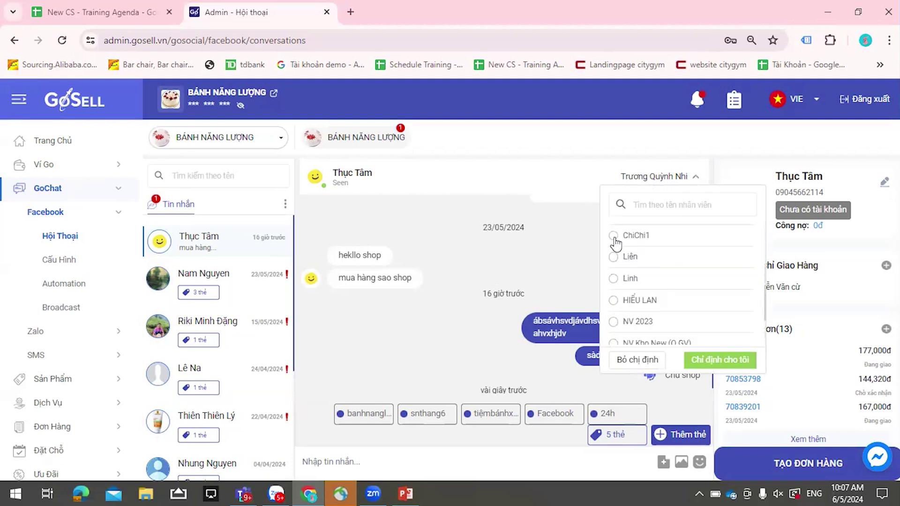
pyautogui.click(614, 236)
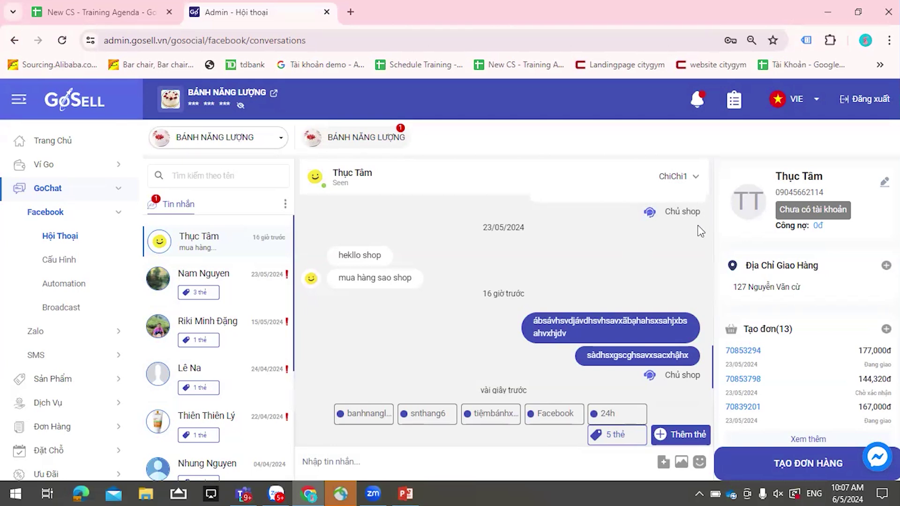
pyautogui.click(788, 475)
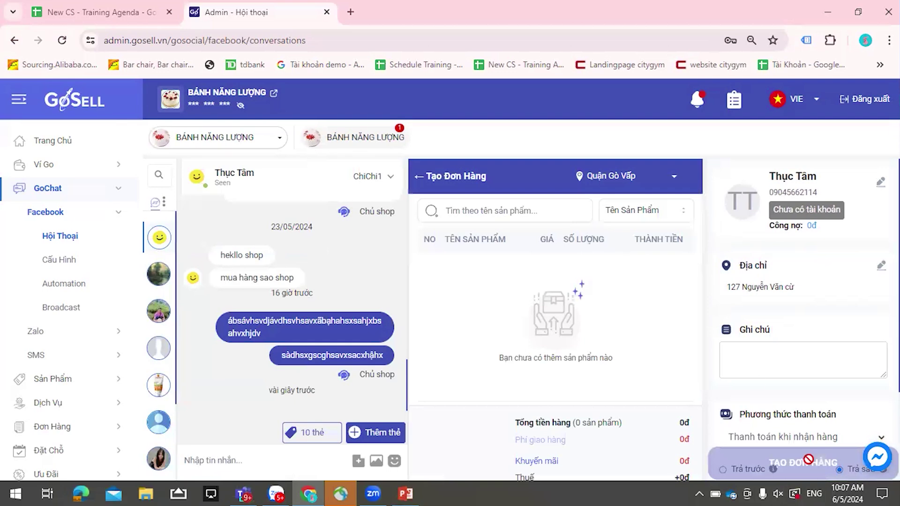
# - Search the store's products and pick Bánh Dành Cho Người Gầy for the new order
pyautogui.click(509, 211)
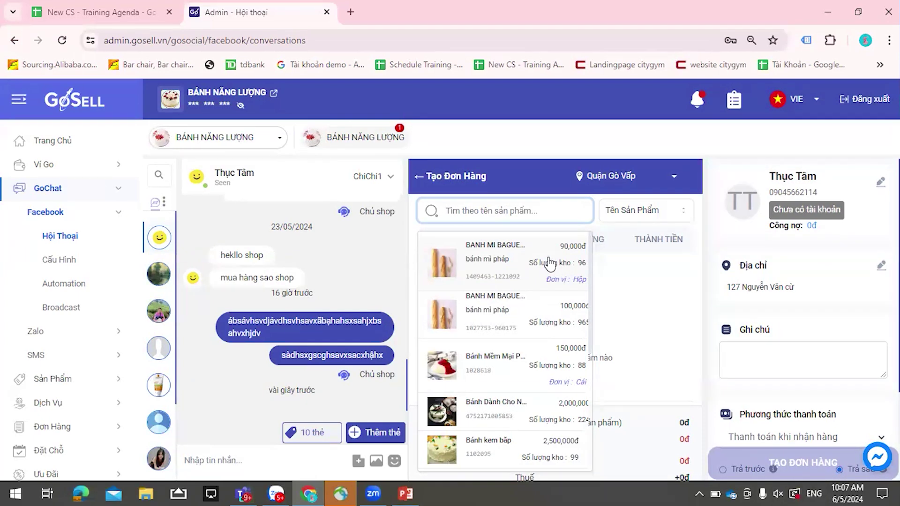
pyautogui.scroll(-2, 501, 316)
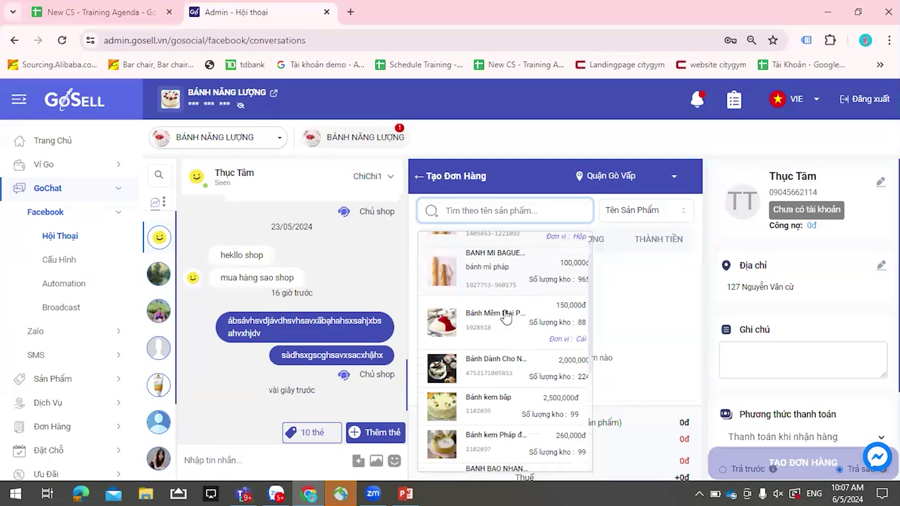
pyautogui.scroll(-2, 482, 364)
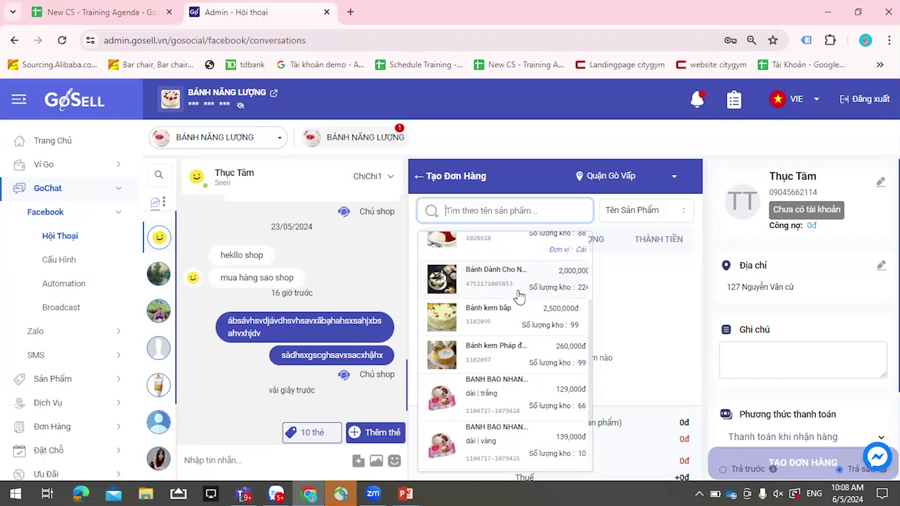
pyautogui.click(497, 278)
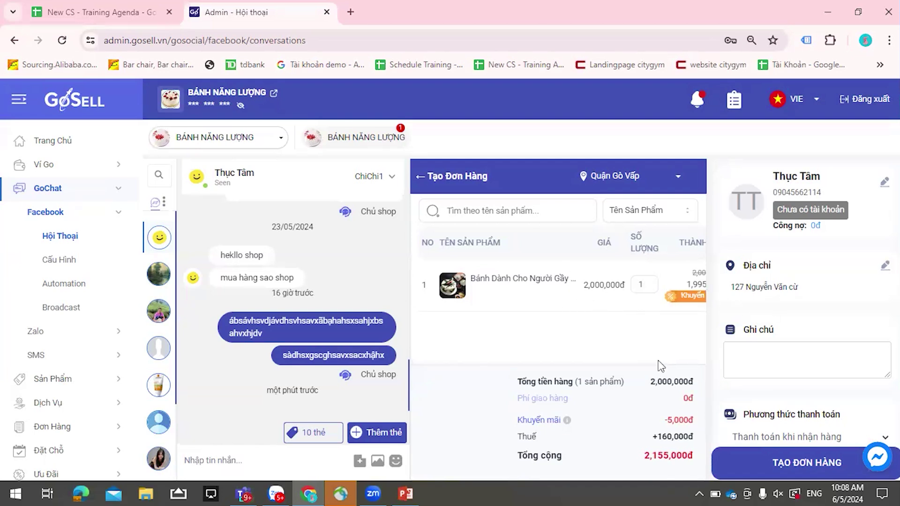
# - Set the Bánh Dành Cho Người Gầy quantity to 2 and check the recalculated 320,000đ tax
pyautogui.moveTo(634, 361); pyautogui.dragTo(691, 366)
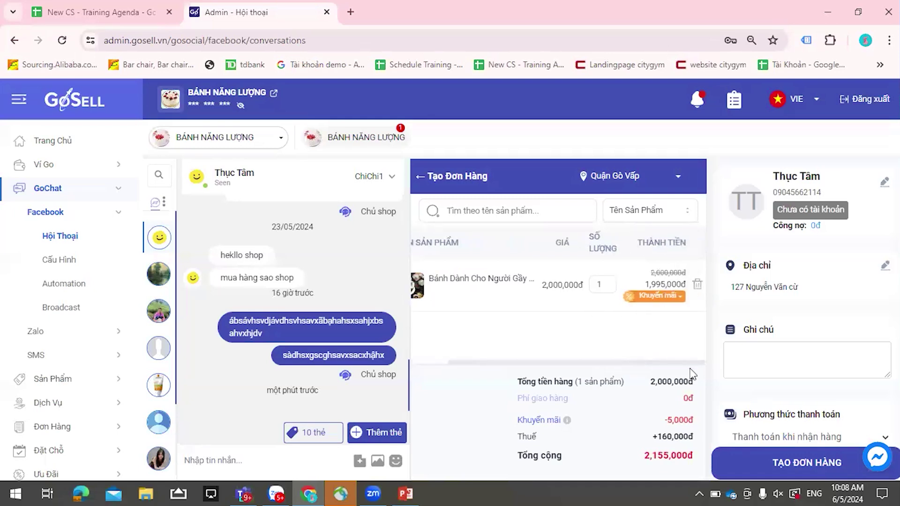
pyautogui.click(607, 280)
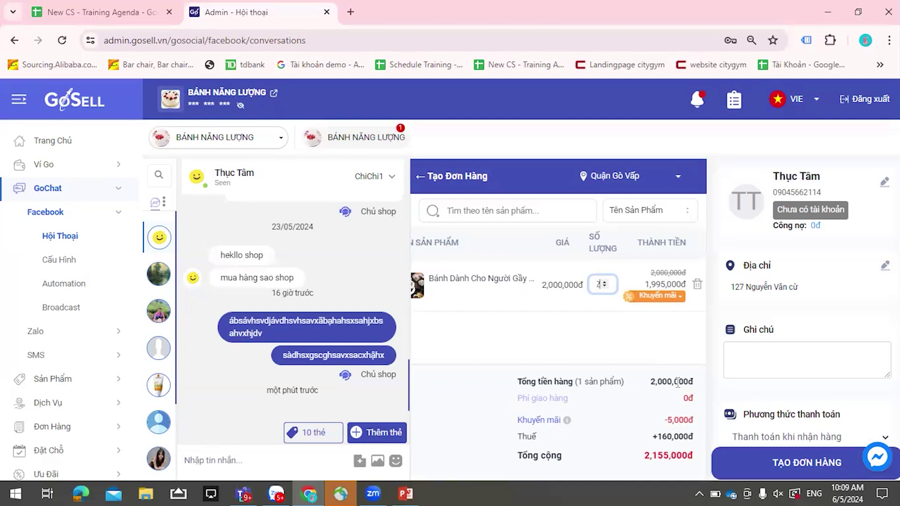
pyautogui.doubleClick(673, 436)
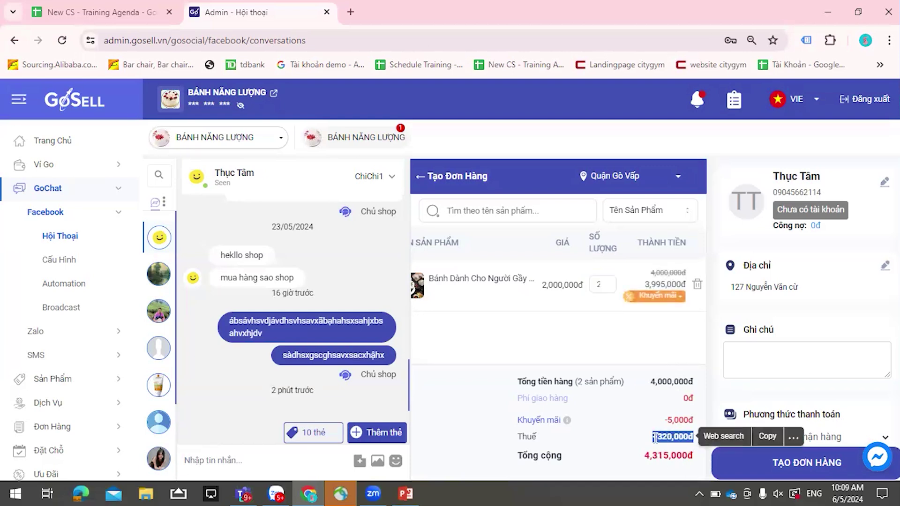
pyautogui.click(634, 423)
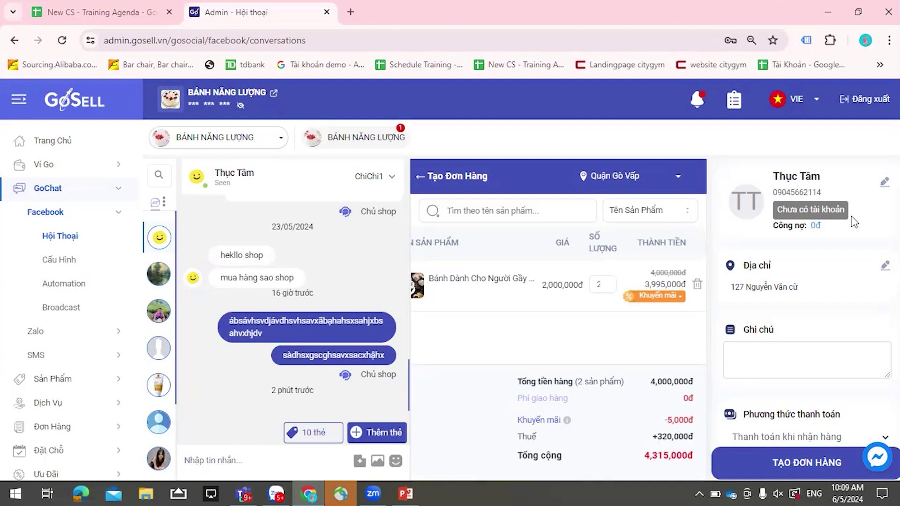
pyautogui.click(755, 274)
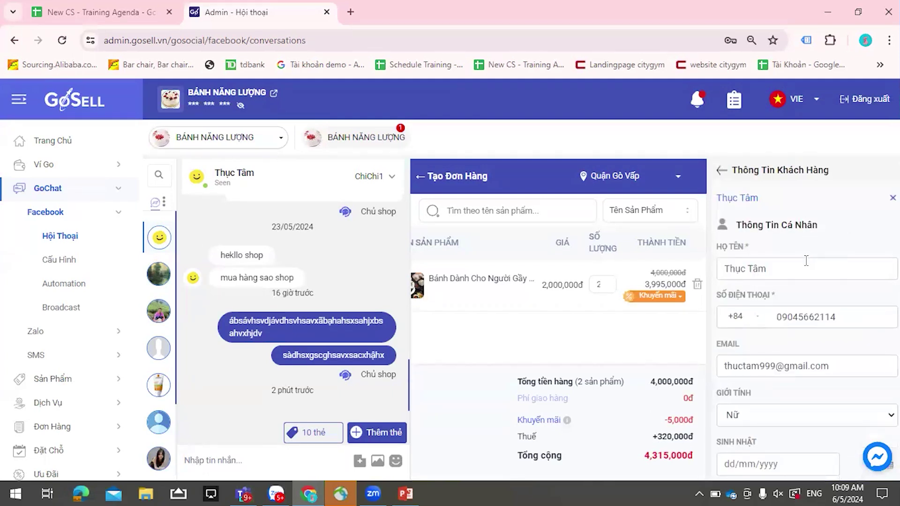
pyautogui.scroll(-1, 777, 224)
pyautogui.scroll(1, 793, 210)
pyautogui.click(892, 198)
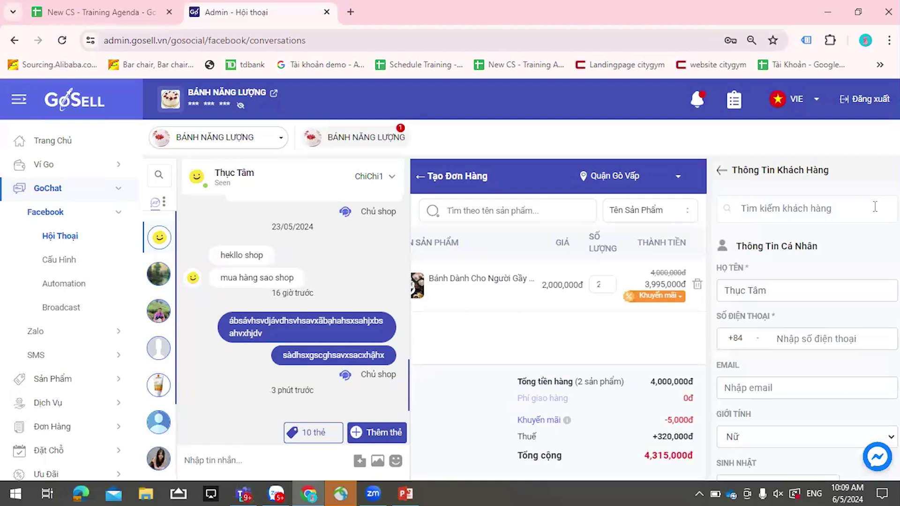
pyautogui.click(825, 221)
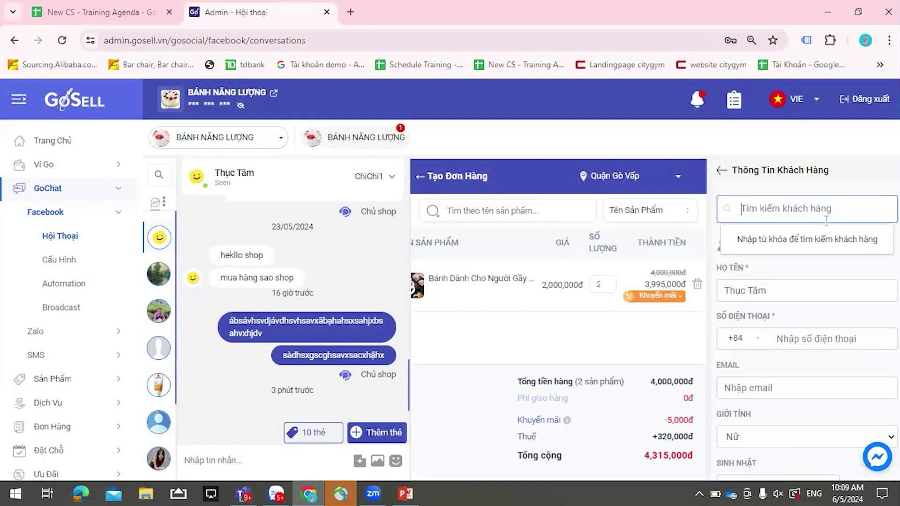
pyautogui.click(722, 171)
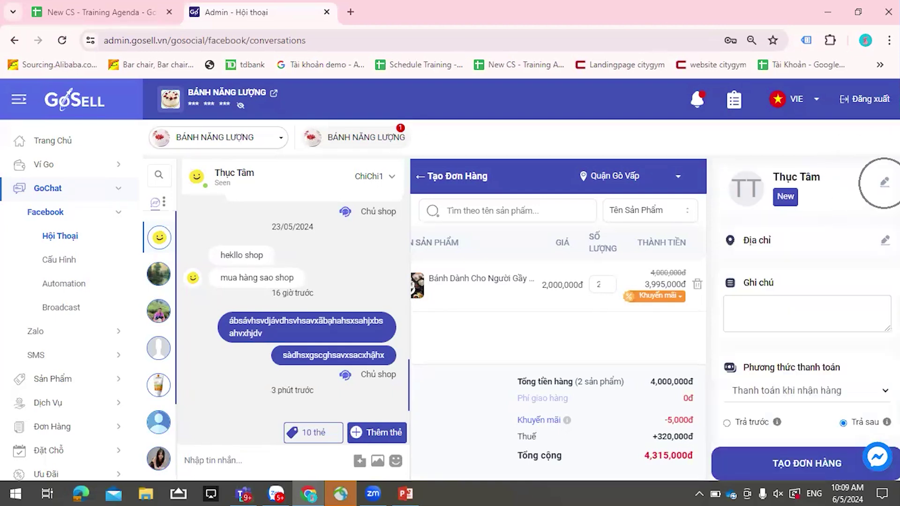
pyautogui.click(884, 182)
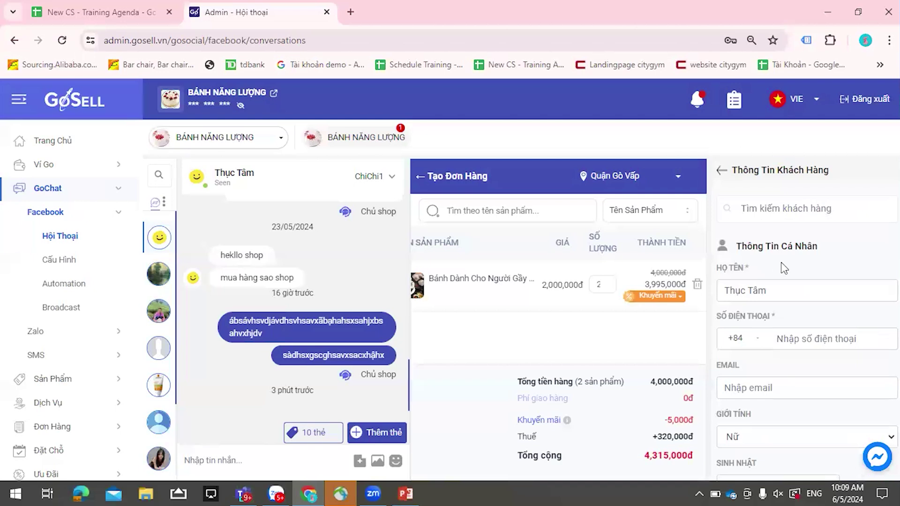
pyautogui.scroll(-1, 781, 262)
# - Enter the customer's phone number and fill the e-mail from a saved entry
pyautogui.click(795, 282)
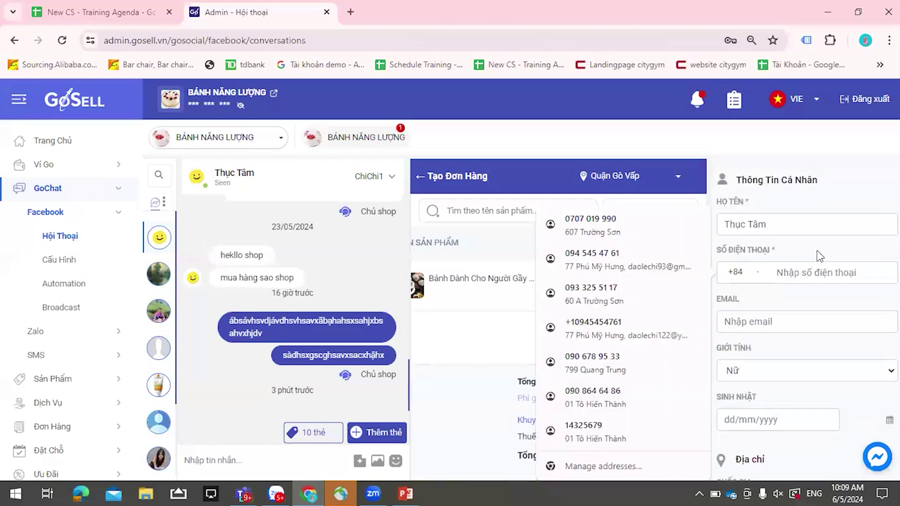
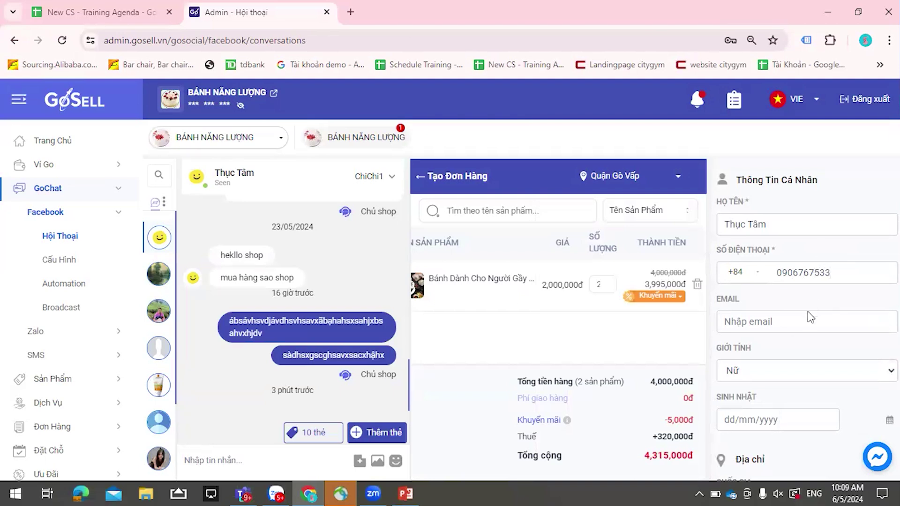
pyautogui.click(809, 316)
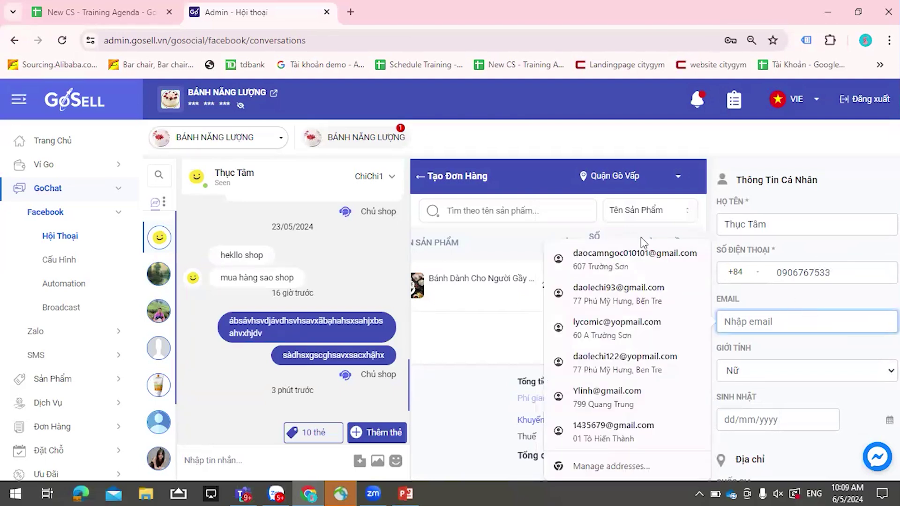
pyautogui.click(651, 264)
pyautogui.scroll(-1, 828, 298)
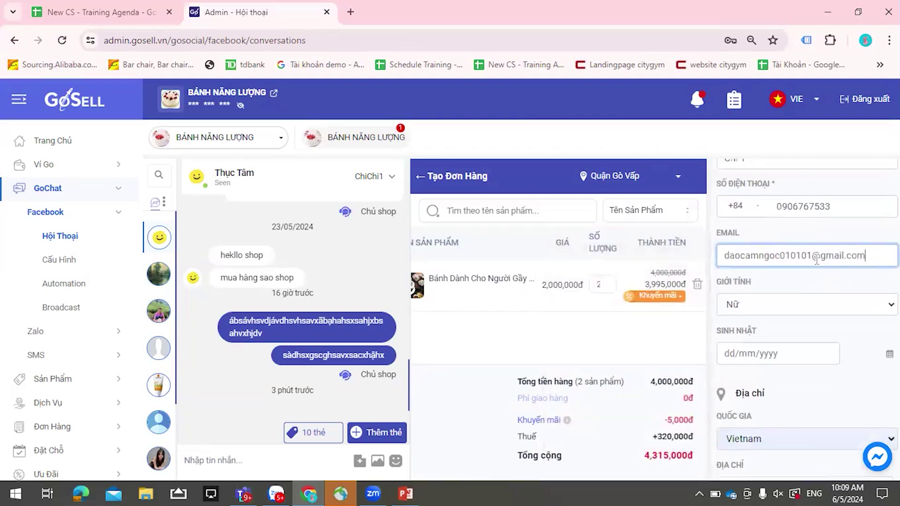
pyautogui.scroll(-1, 816, 297)
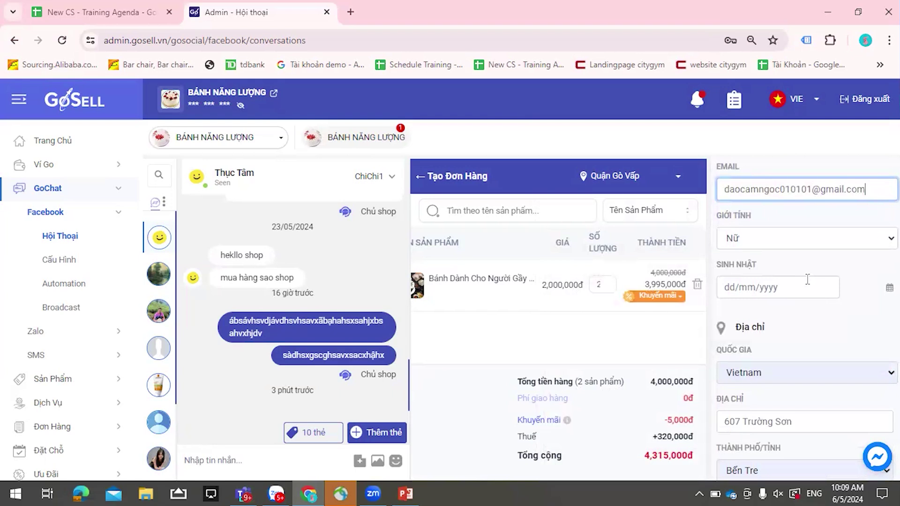
pyautogui.scroll(-1, 807, 279)
pyautogui.click(740, 220)
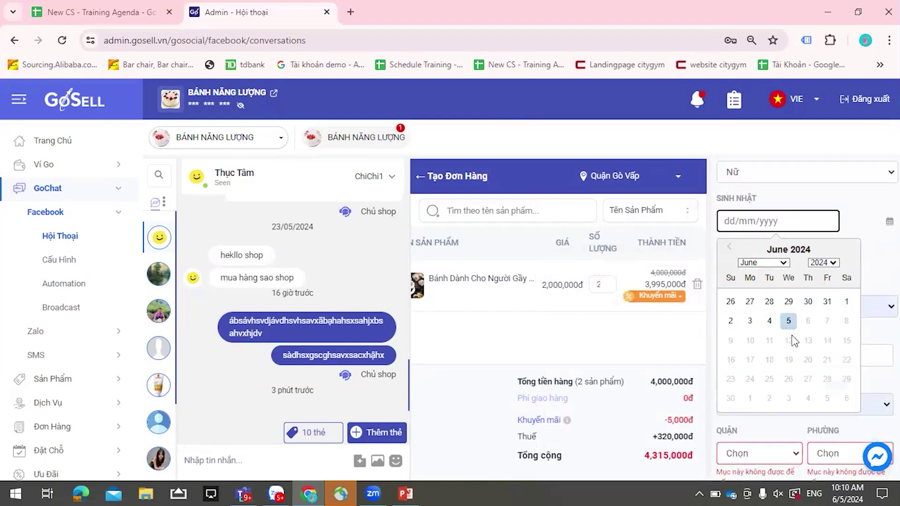
pyautogui.click(788, 320)
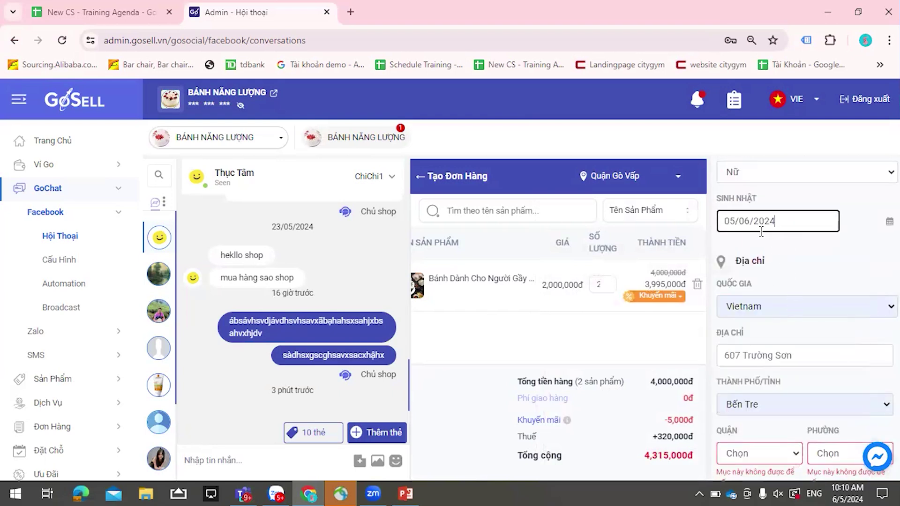
pyautogui.moveTo(771, 222); pyautogui.dragTo(785, 222)
pyautogui.press('BackSpace')
pyautogui.press('BackSpace')
pyautogui.write('00')
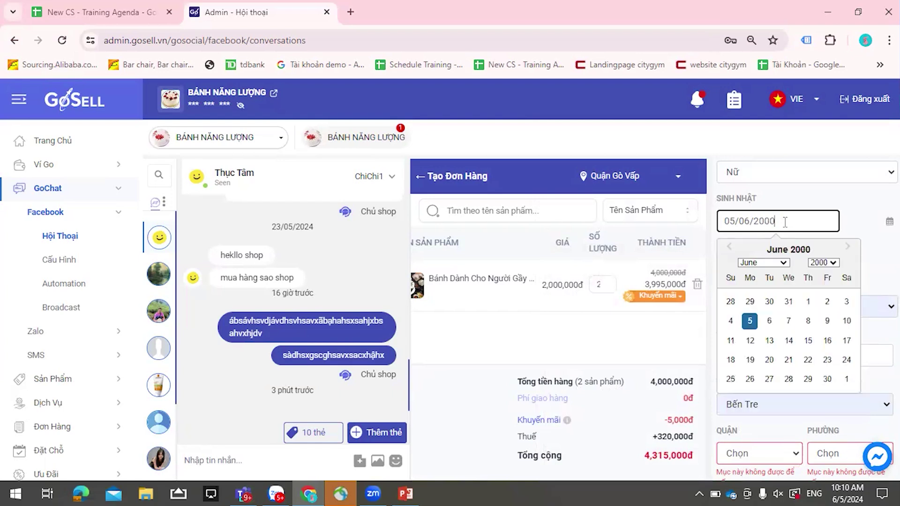
pyautogui.press('Return')
pyautogui.click(806, 257)
# - Set the address to Đà Nẵng province, Huyện Hòa Vang district, Hòa Phú ward
pyautogui.scroll(-1, 842, 304)
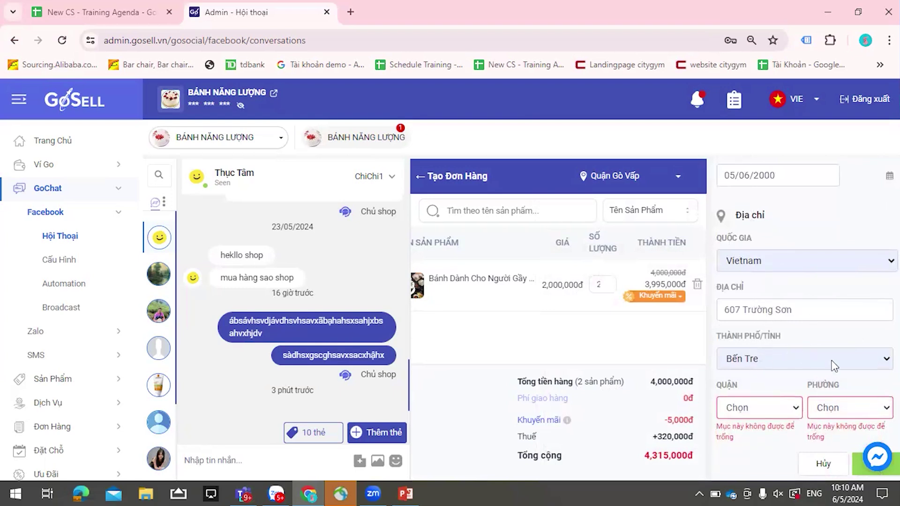
pyautogui.click(761, 409)
pyautogui.click(758, 344)
pyautogui.click(858, 412)
pyautogui.click(850, 405)
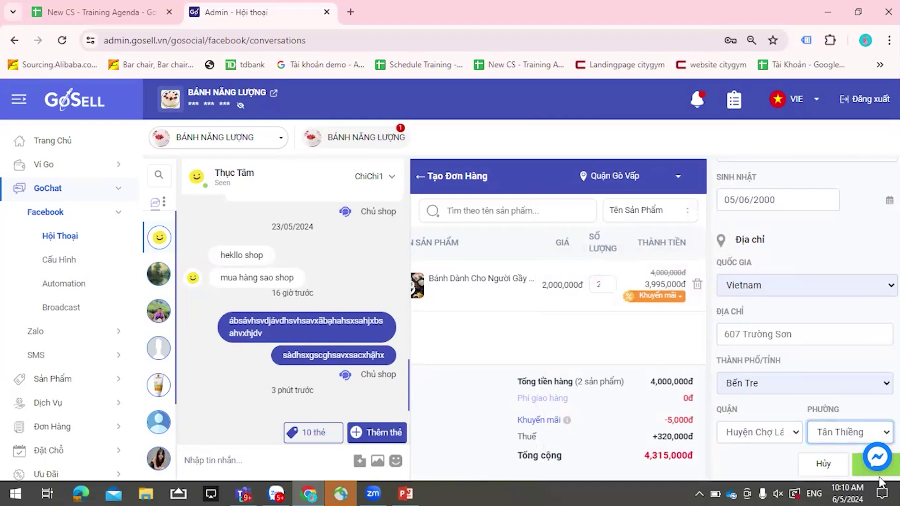
pyautogui.click(825, 385)
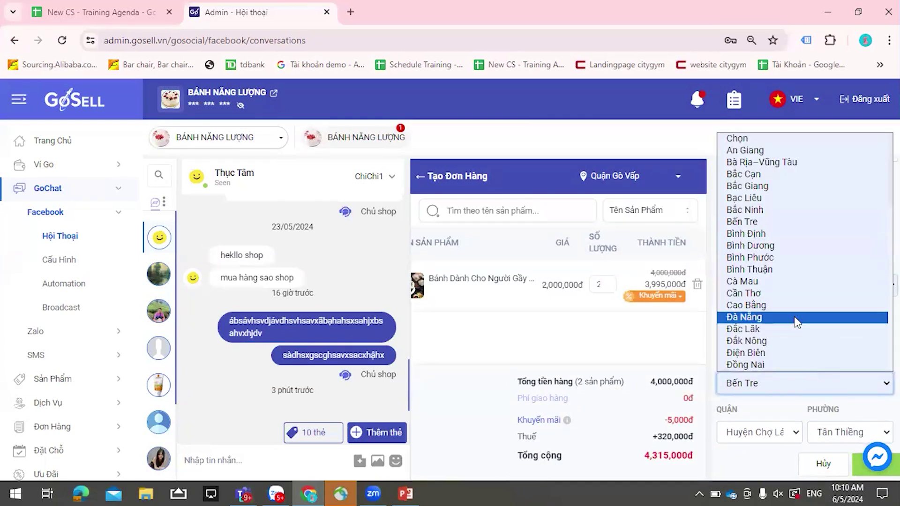
pyautogui.click(796, 317)
pyautogui.click(785, 428)
pyautogui.click(764, 392)
pyautogui.click(822, 433)
pyautogui.click(824, 380)
# - Save the new customer profile and dismiss the browser's address-saving prompt
pyautogui.click(865, 477)
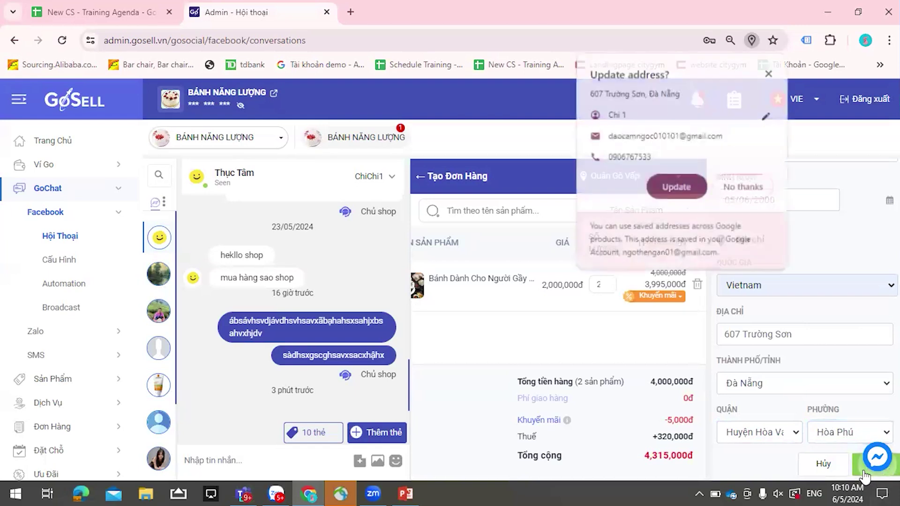
pyautogui.click(693, 214)
pyautogui.scroll(-1, 811, 356)
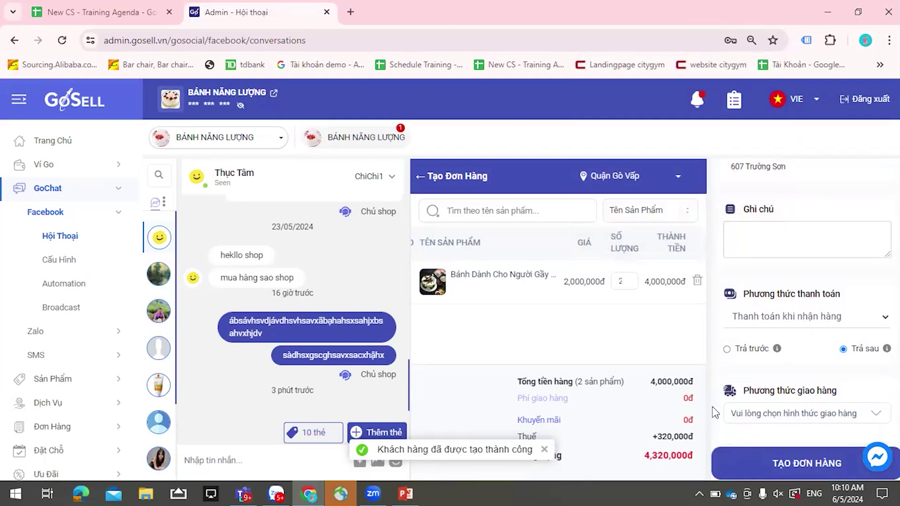
# - Open the BÁNH NĂNG LƯỢNG storefront in a new tab via the header's external-link icon
pyautogui.scroll(3, 869, 346)
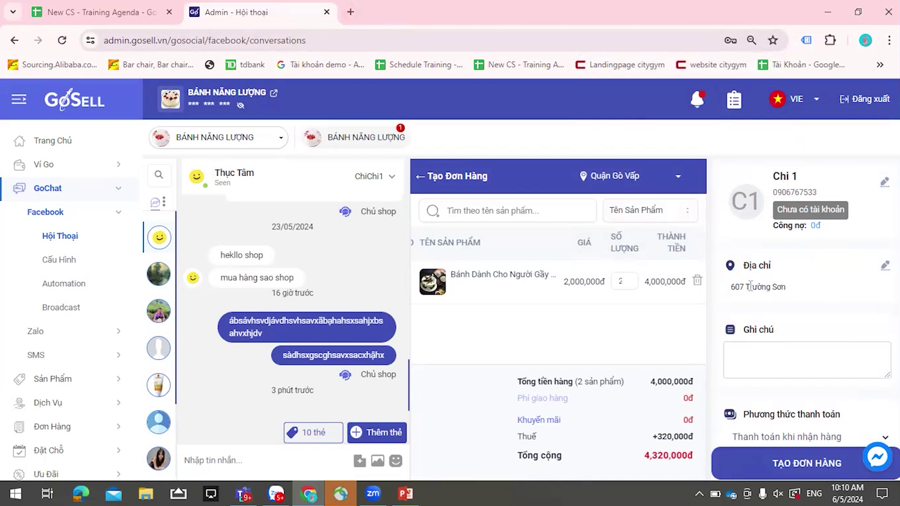
pyautogui.click(275, 95)
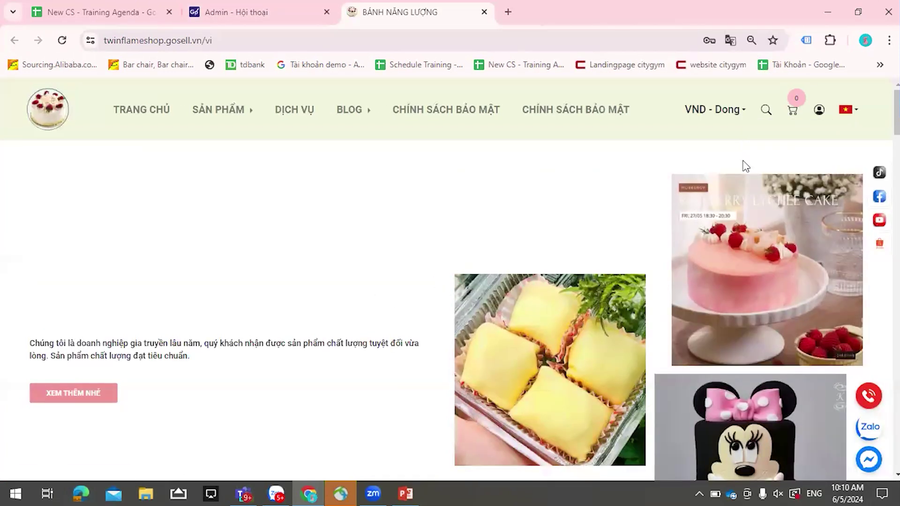
# - Browse the storefront's Đăng ký and Đăng nhập forms, close them, and return to Admin - Hội thoại
pyautogui.click(819, 110)
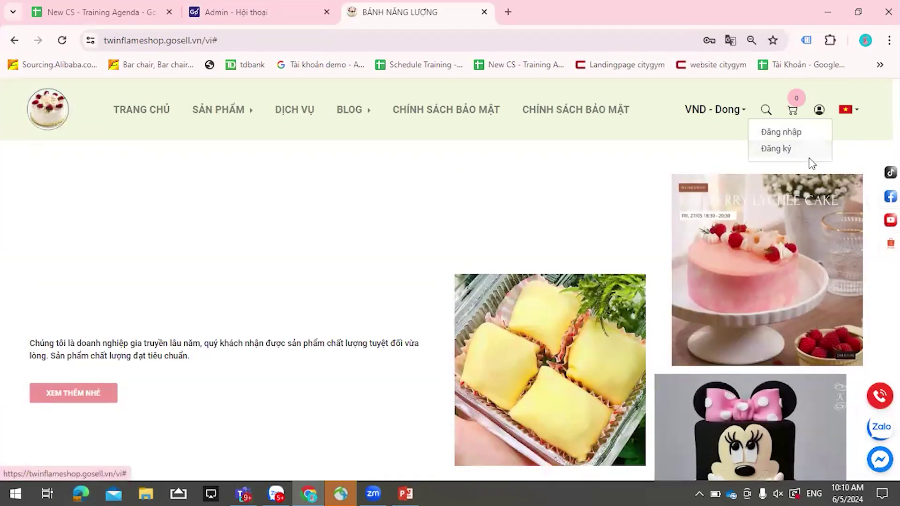
pyautogui.click(806, 159)
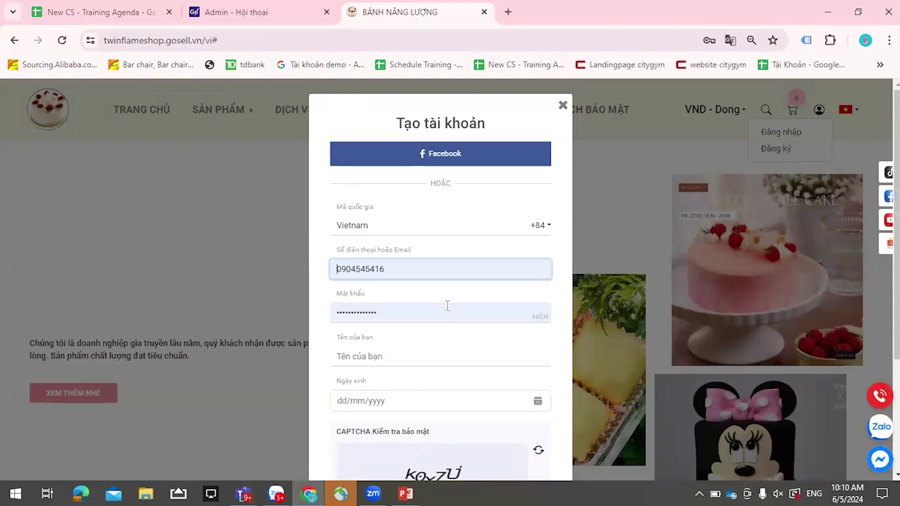
pyautogui.scroll(-4, 448, 306)
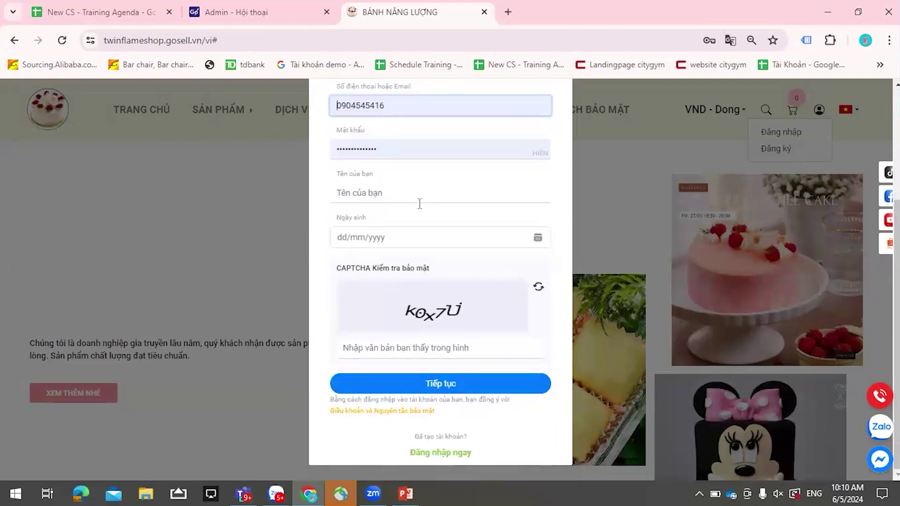
pyautogui.click(434, 452)
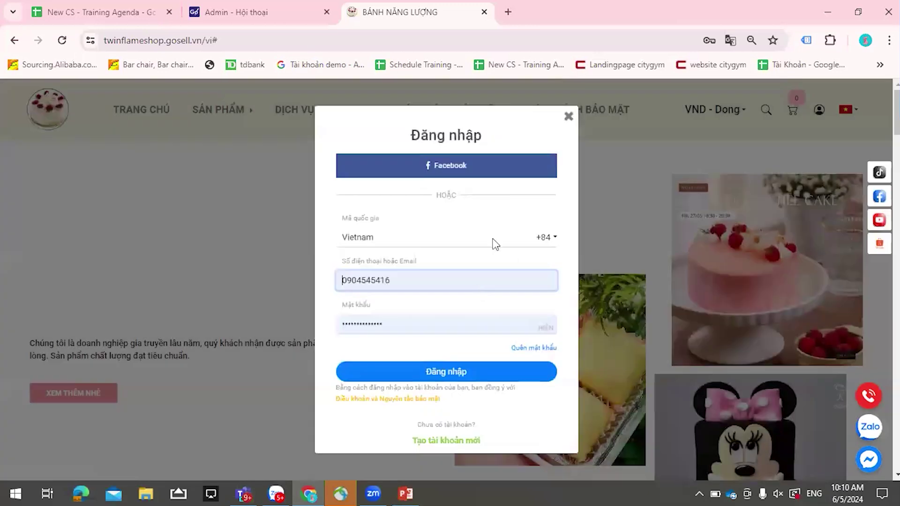
pyautogui.click(452, 442)
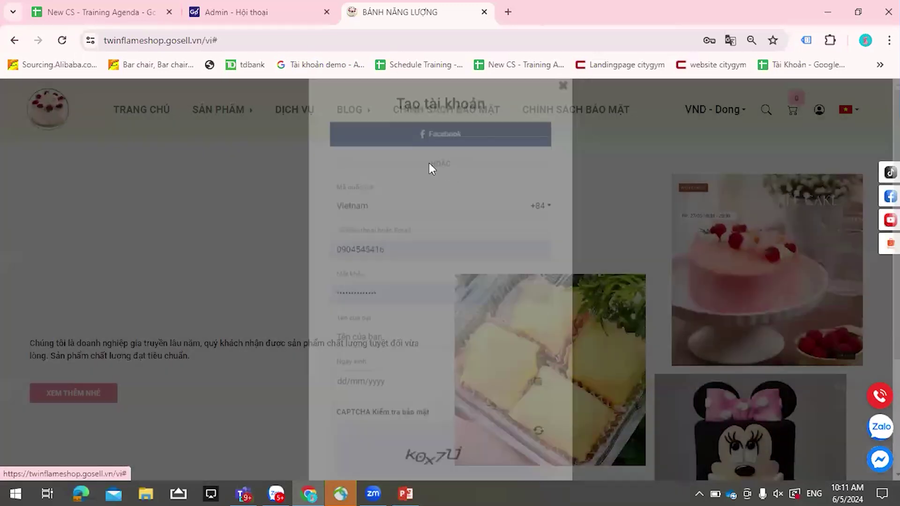
pyautogui.scroll(3, 436, 256)
pyautogui.scroll(1, 478, 245)
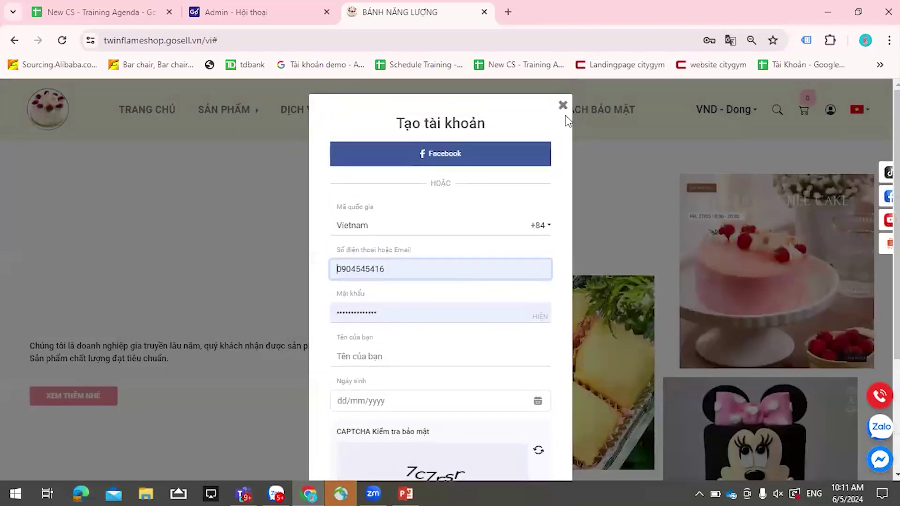
pyautogui.click(564, 105)
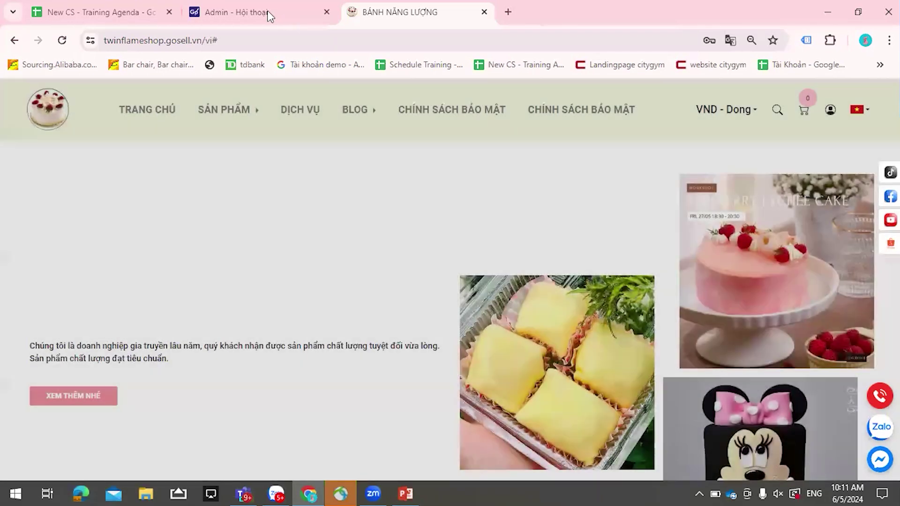
pyautogui.click(267, 10)
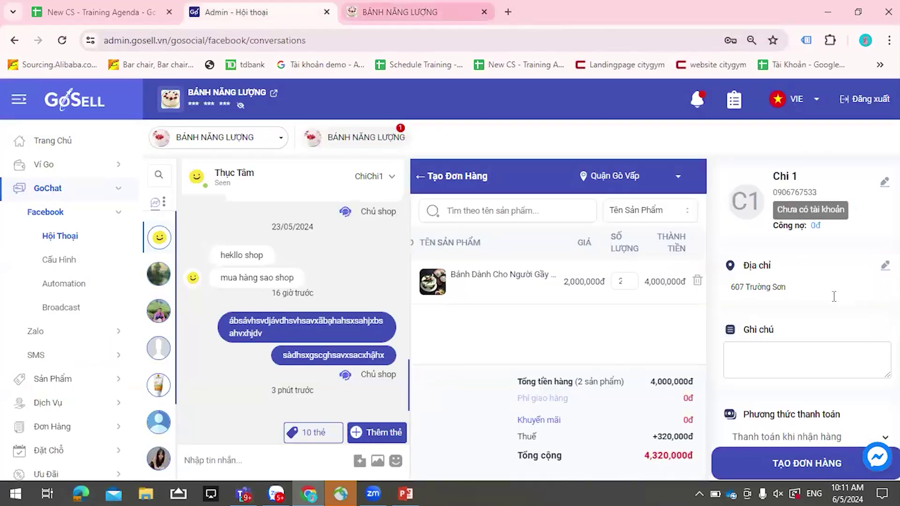
# - Add the note 'ádf' to the order
pyautogui.scroll(-1, 782, 298)
pyautogui.click(782, 297)
pyautogui.write('ádf')
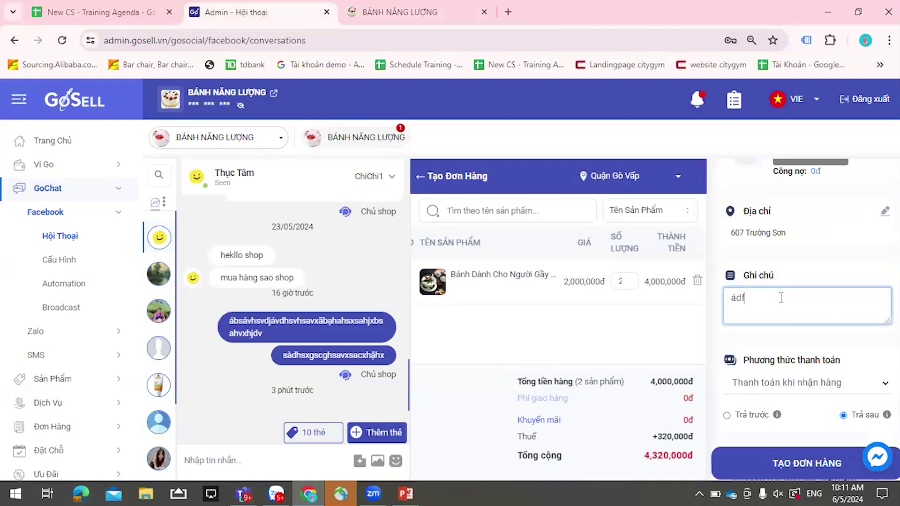
# - Choose Tiền mặt as the payment method and keep the Trả sau pay-later option
pyautogui.scroll(-1, 781, 298)
pyautogui.click(788, 316)
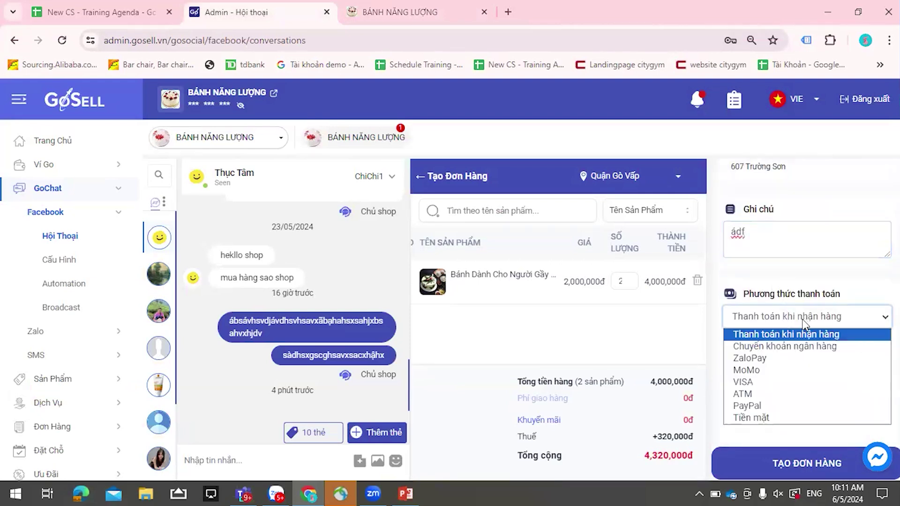
pyautogui.click(765, 419)
pyautogui.click(769, 314)
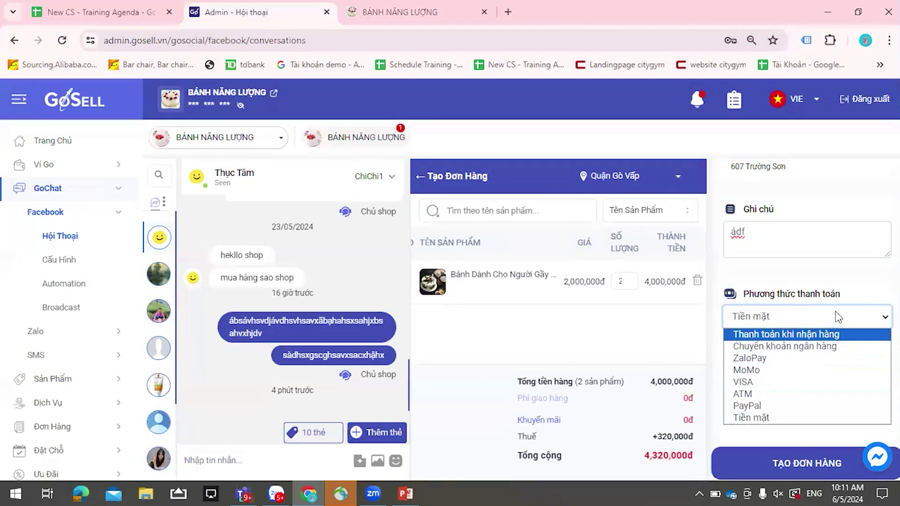
pyautogui.click(838, 282)
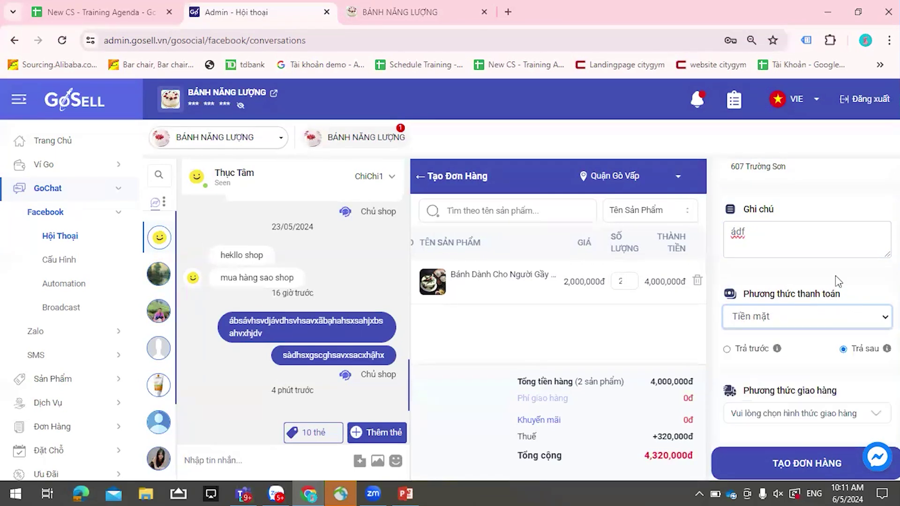
pyautogui.click(755, 349)
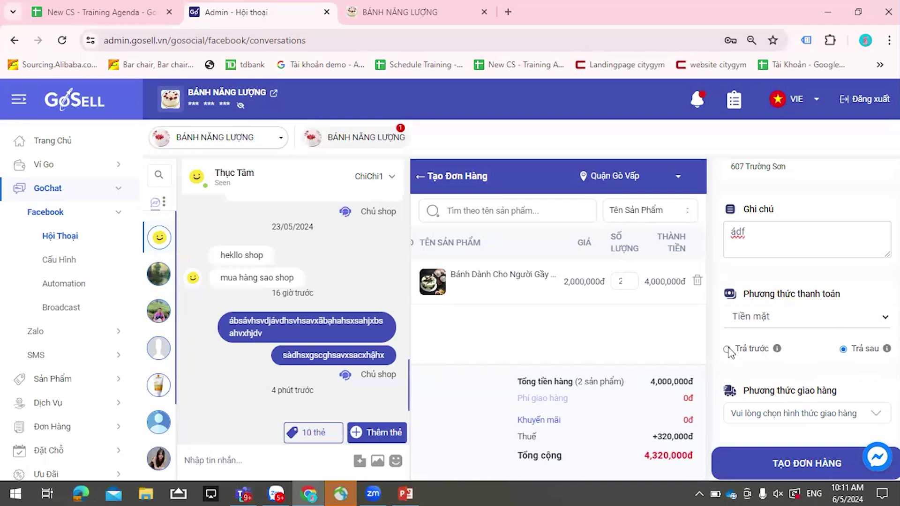
pyautogui.click(843, 348)
pyautogui.click(737, 349)
pyautogui.click(842, 349)
pyautogui.moveTo(777, 350)
pyautogui.click(820, 315)
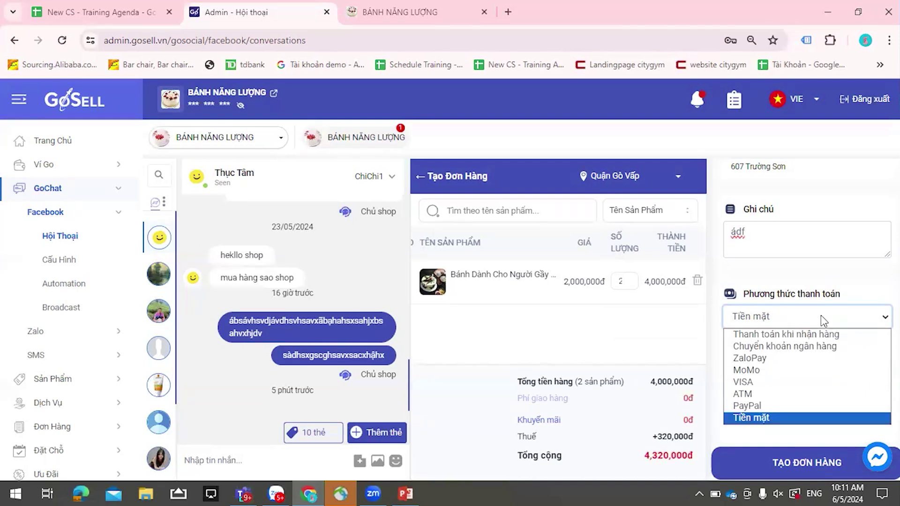
pyautogui.click(825, 292)
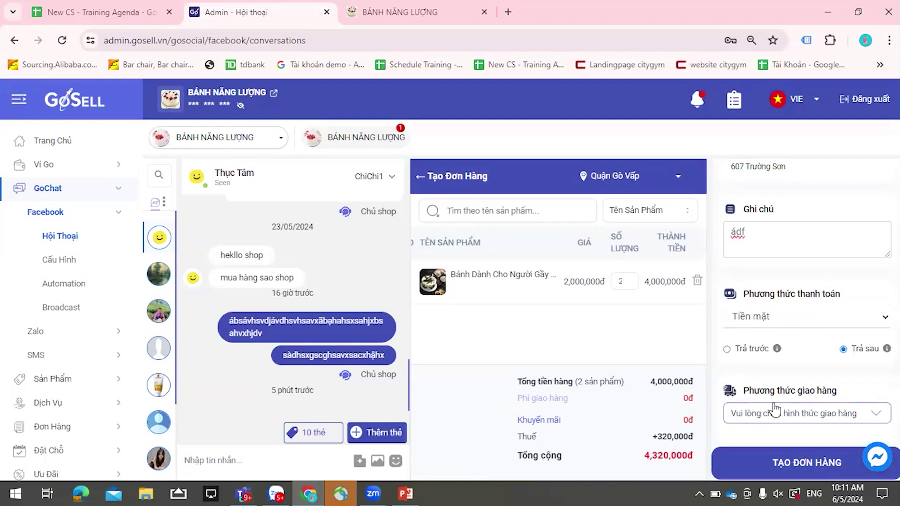
# - Choose Tự Vận Chuyển shipping at the phí nhẹ 10,000đ rate and create the 4,330,000đ order
pyautogui.click(794, 422)
pyautogui.click(760, 448)
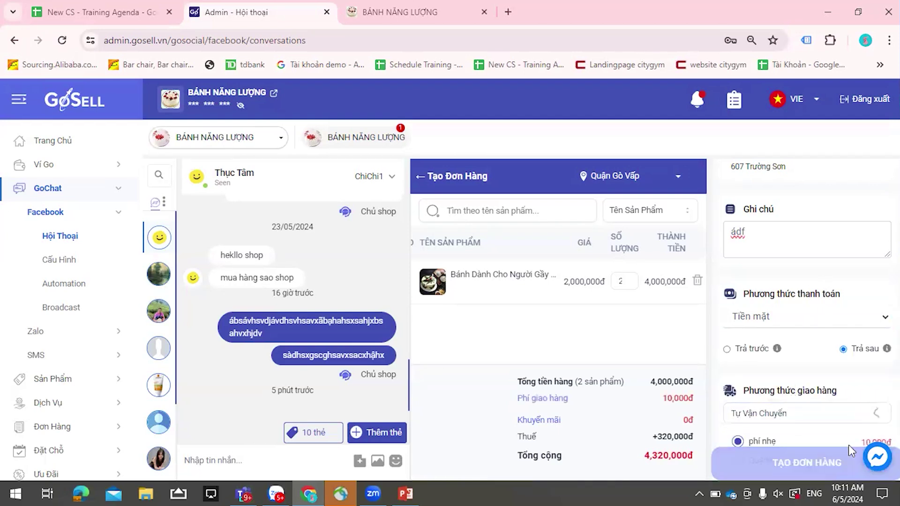
pyautogui.scroll(-1, 759, 398)
pyautogui.click(758, 379)
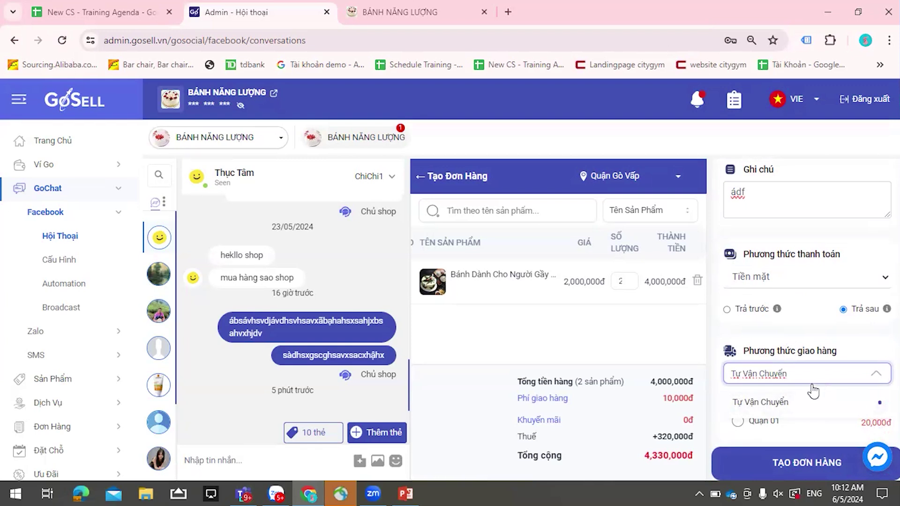
pyautogui.click(765, 408)
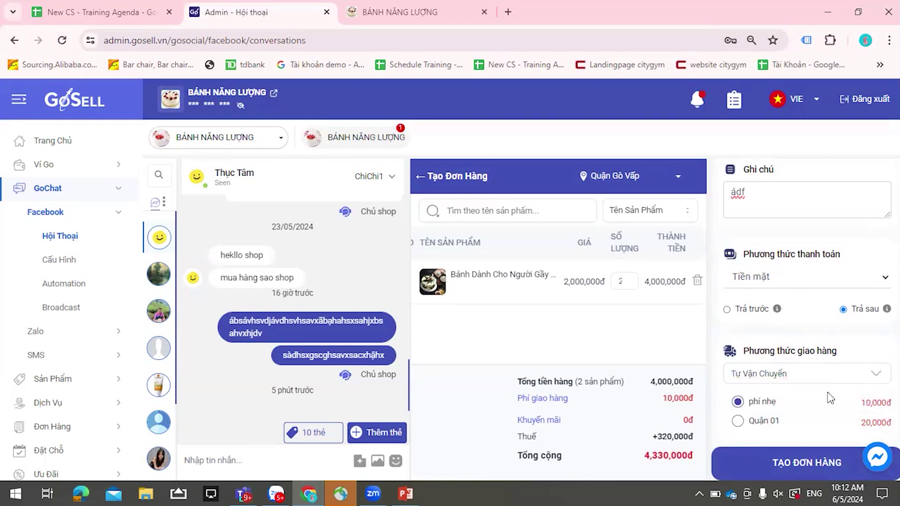
pyautogui.click(737, 421)
pyautogui.click(737, 403)
pyautogui.click(739, 403)
pyautogui.click(815, 471)
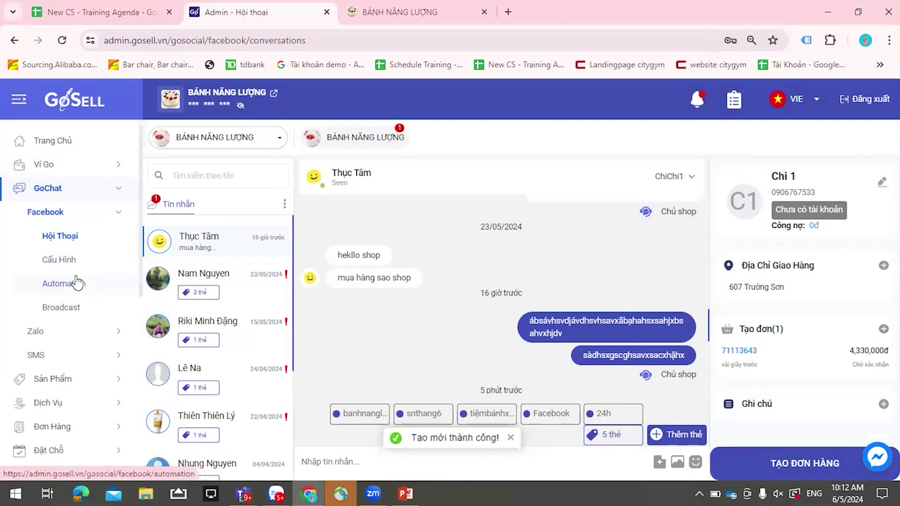
# - In Cài Đặt > Giao Hàng & Thanh Toán, switch on Giaohangtietkiem and GHN delivery
pyautogui.scroll(-8, 75, 304)
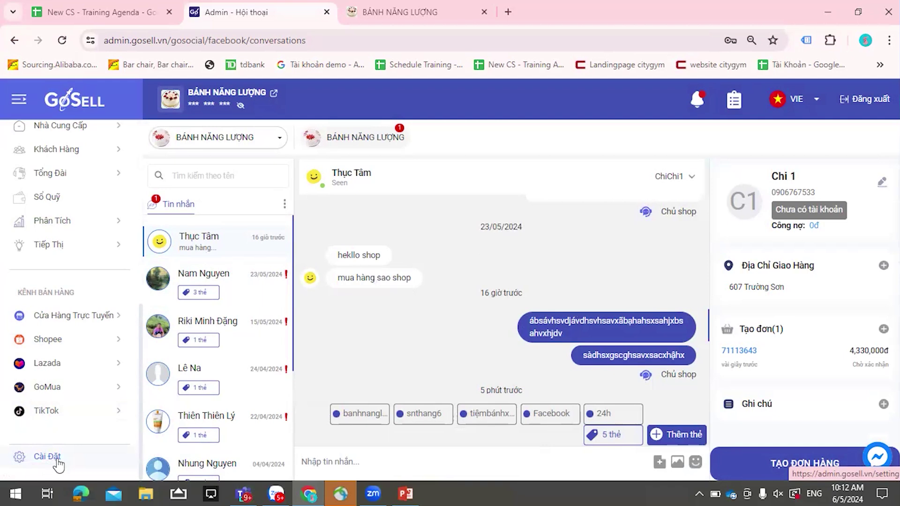
pyautogui.click(58, 464)
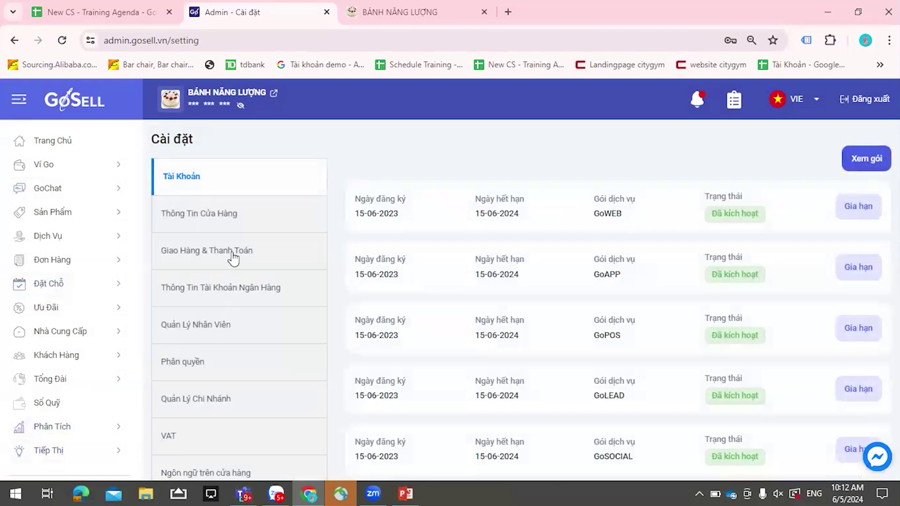
pyautogui.click(233, 257)
pyautogui.click(233, 257)
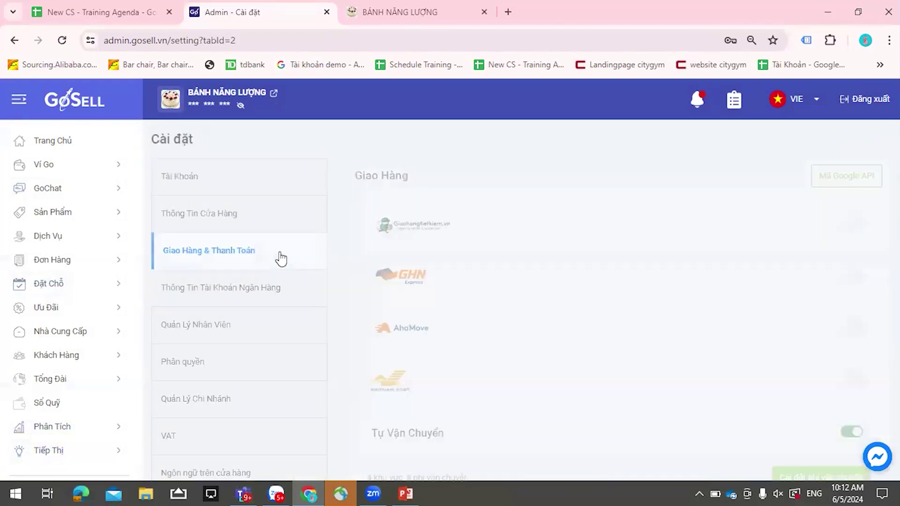
pyautogui.click(853, 228)
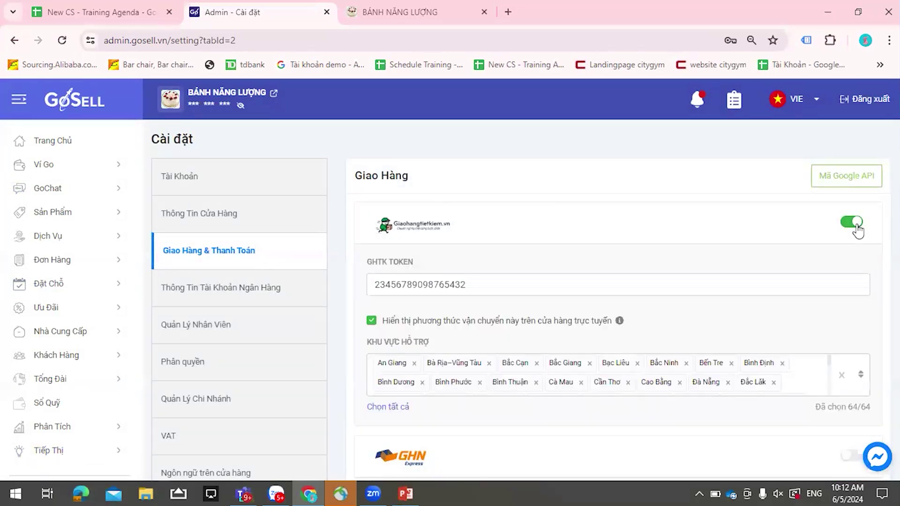
pyautogui.scroll(-3, 860, 284)
pyautogui.click(853, 323)
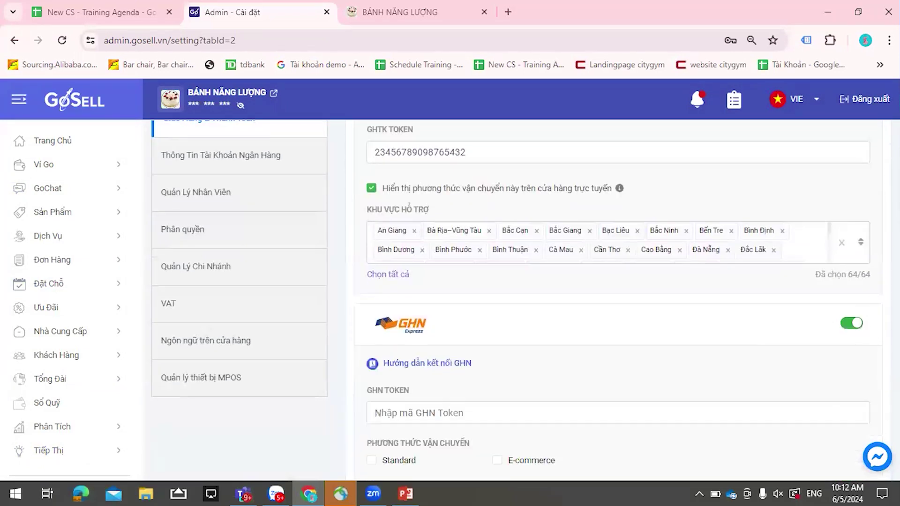
pyautogui.scroll(2, 823, 336)
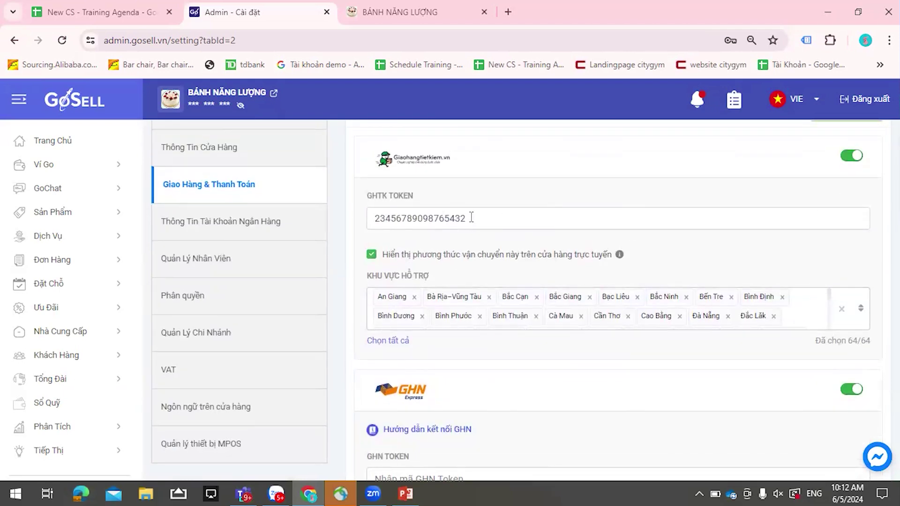
# - Select the GHTK token value in the delivery settings
pyautogui.moveTo(483, 217); pyautogui.dragTo(361, 227)
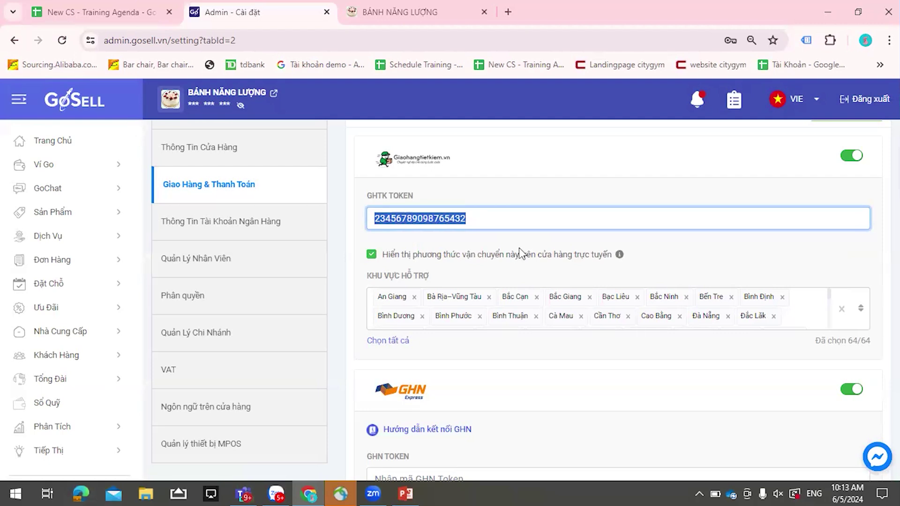
pyautogui.moveTo(510, 217); pyautogui.dragTo(303, 225)
pyautogui.scroll(1, 448, 250)
pyautogui.scroll(1, 473, 258)
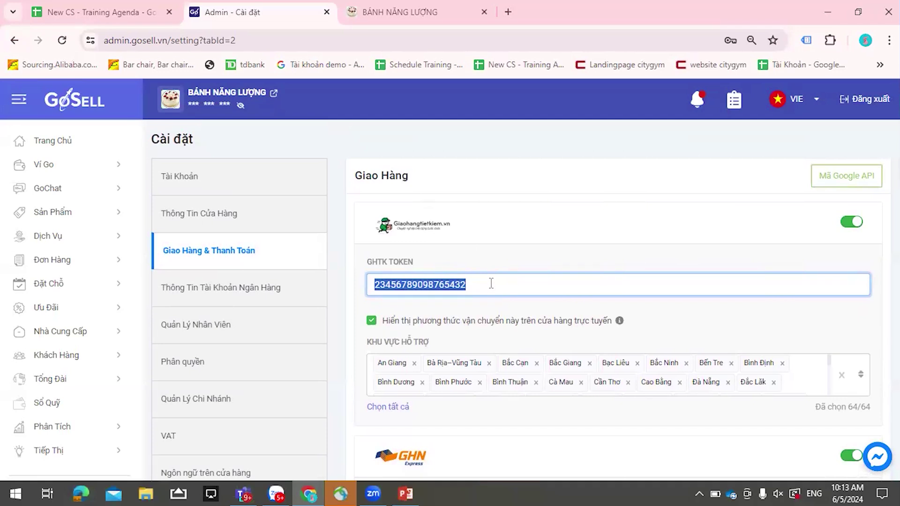
pyautogui.scroll(-2, 492, 283)
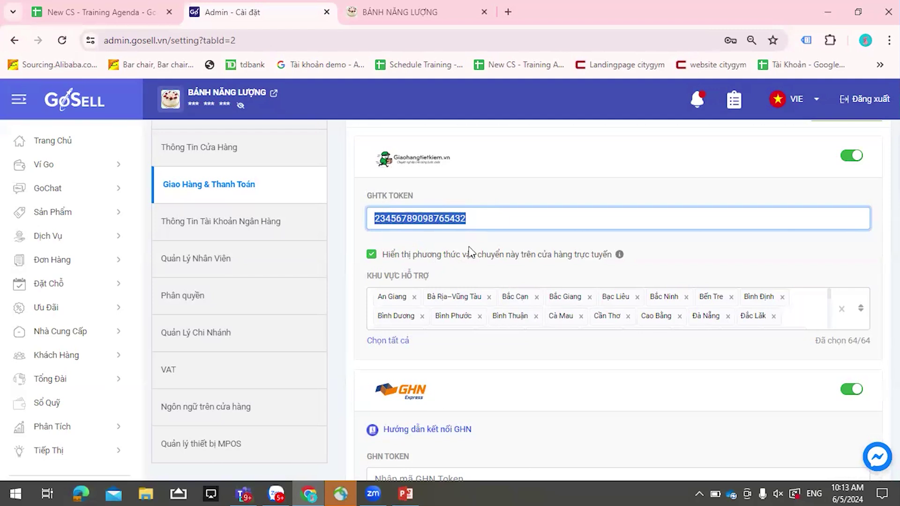
pyautogui.click(476, 223)
pyautogui.doubleClick(413, 221)
pyautogui.scroll(-8, 474, 280)
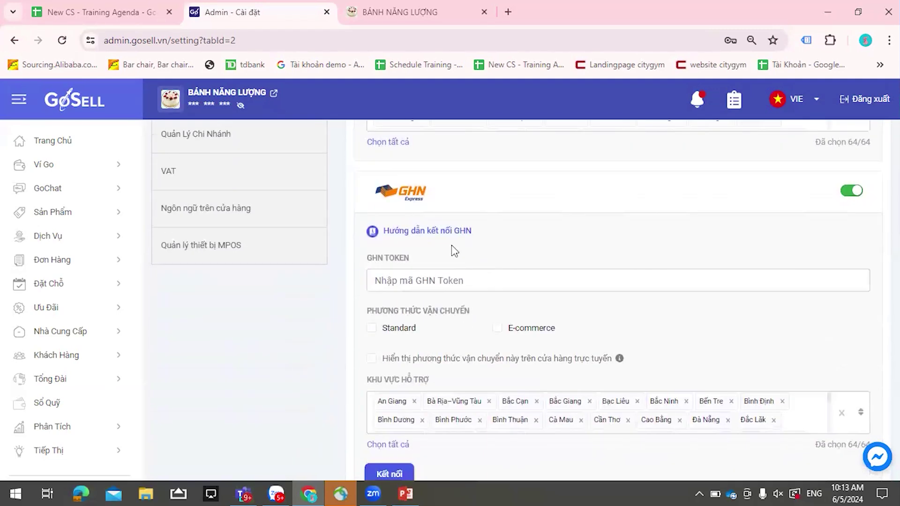
pyautogui.scroll(-4, 466, 257)
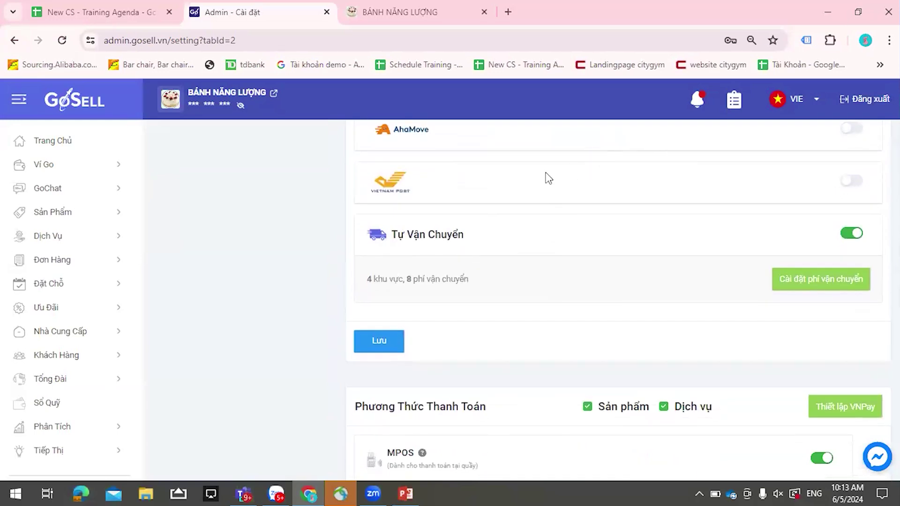
pyautogui.scroll(1, 546, 176)
# - Switch on Vietnam Post delivery and review the listed delivery methods
pyautogui.click(851, 251)
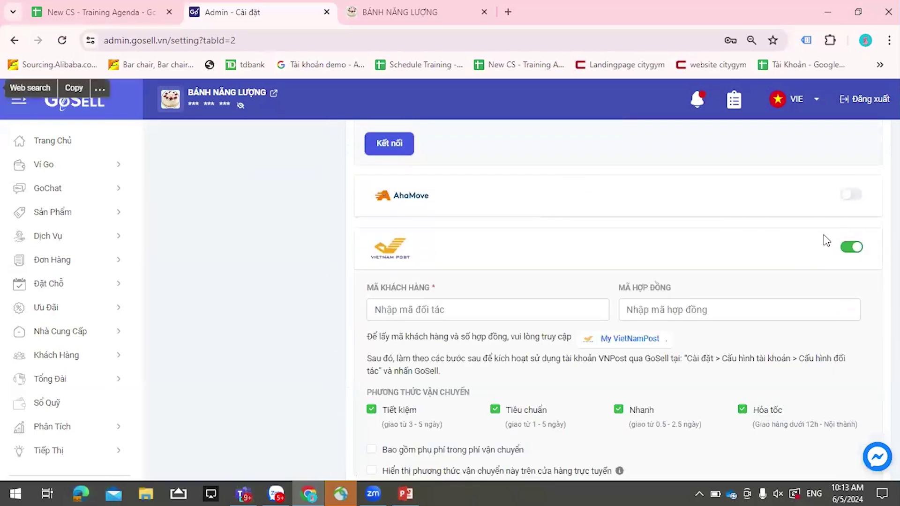
pyautogui.scroll(-1, 824, 237)
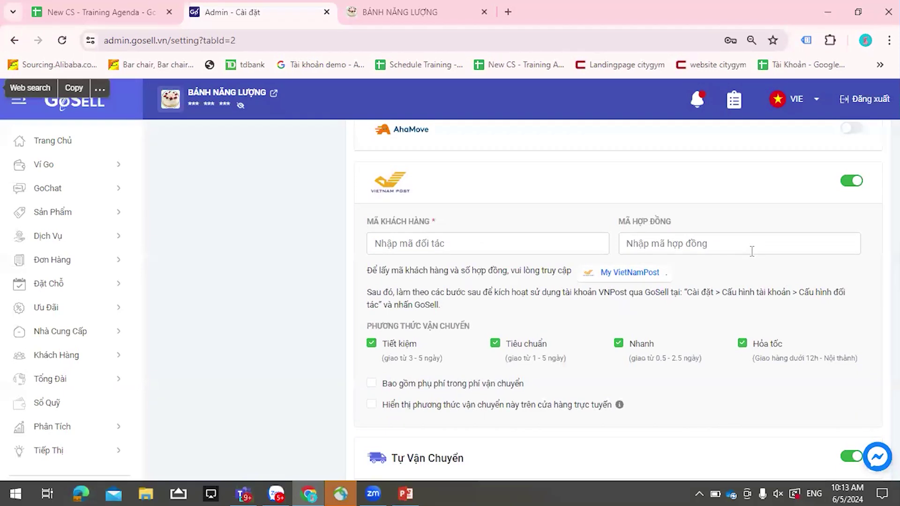
pyautogui.scroll(-2, 753, 251)
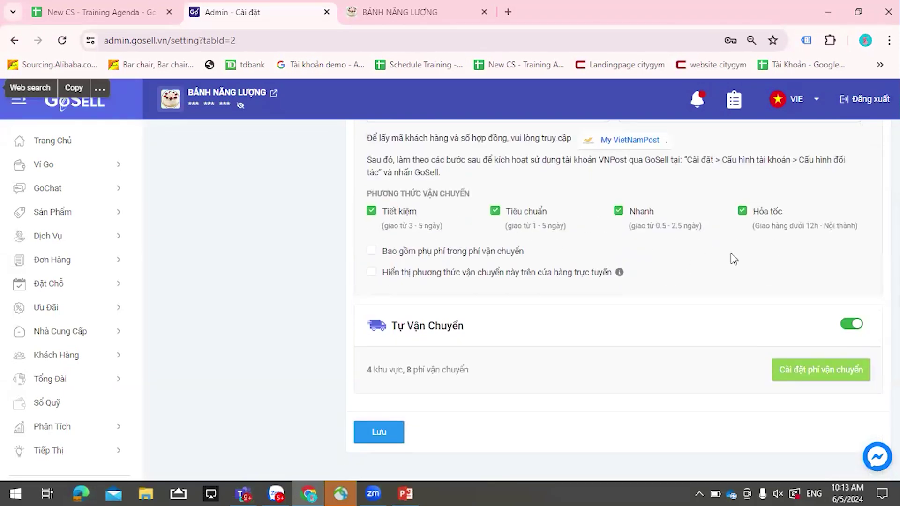
pyautogui.scroll(-3, 721, 239)
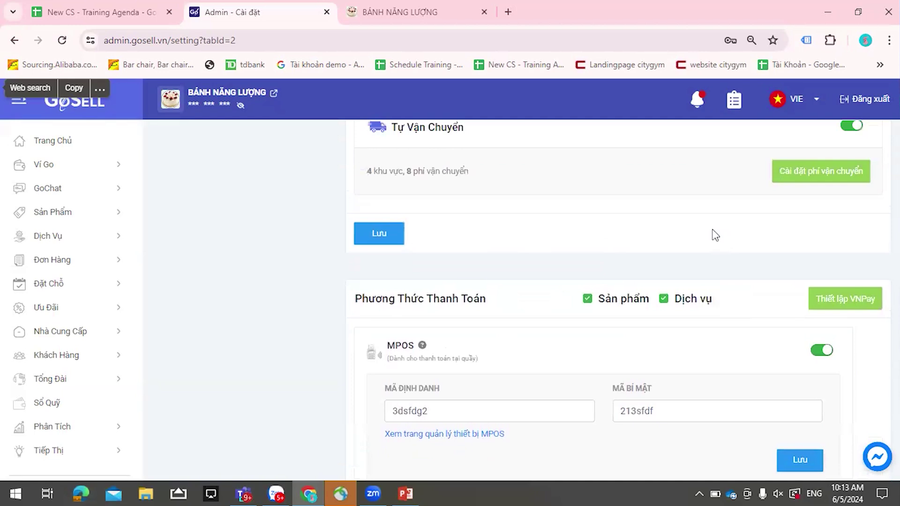
pyautogui.scroll(1, 713, 234)
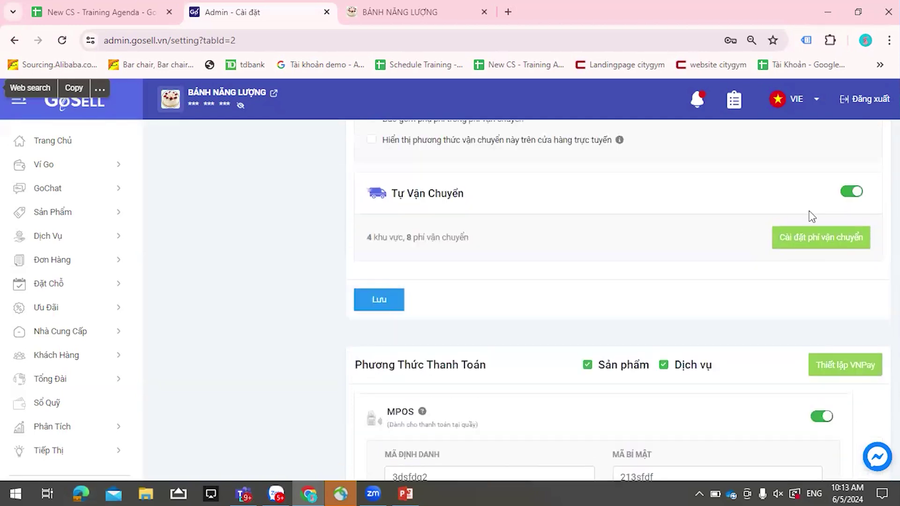
# - In the self-delivery fee settings, delete the Thailand, Philippines and Singapore zones, confirming each
pyautogui.click(820, 241)
pyautogui.scroll(-3, 388, 195)
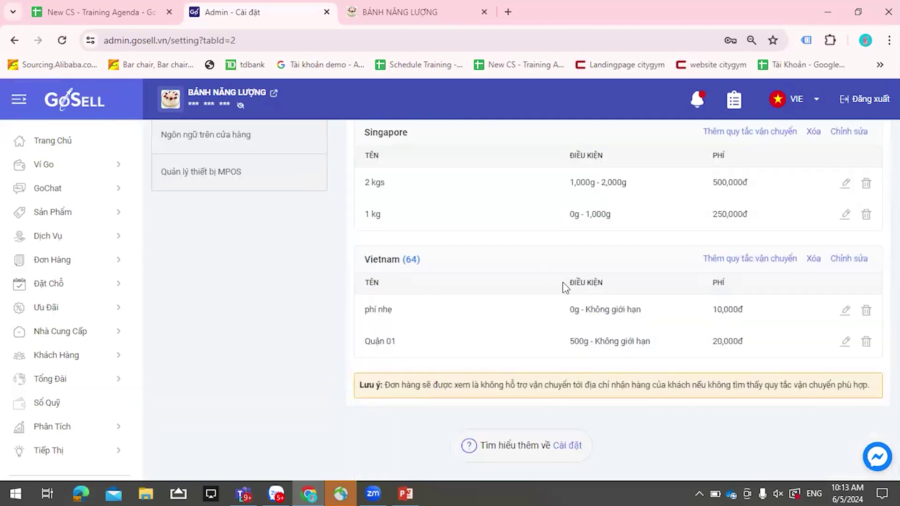
pyautogui.scroll(2, 567, 287)
pyautogui.scroll(3, 567, 286)
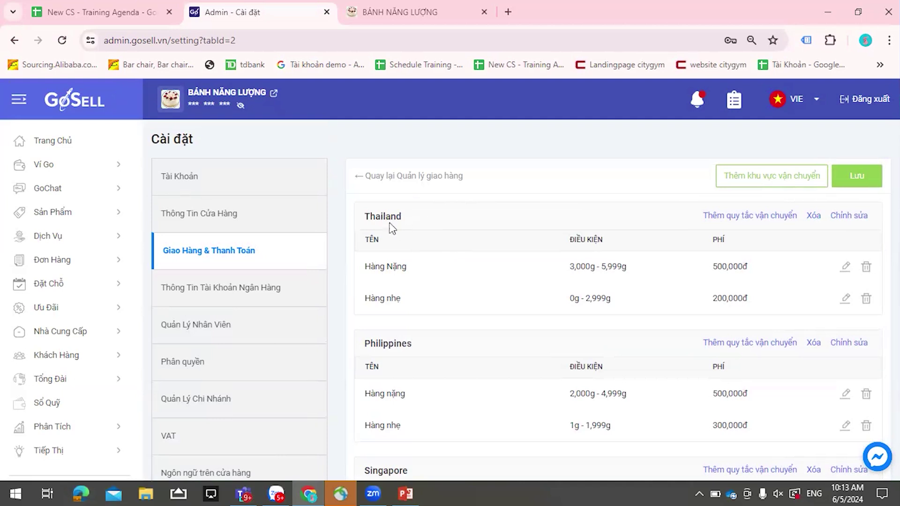
pyautogui.click(814, 216)
pyautogui.click(488, 302)
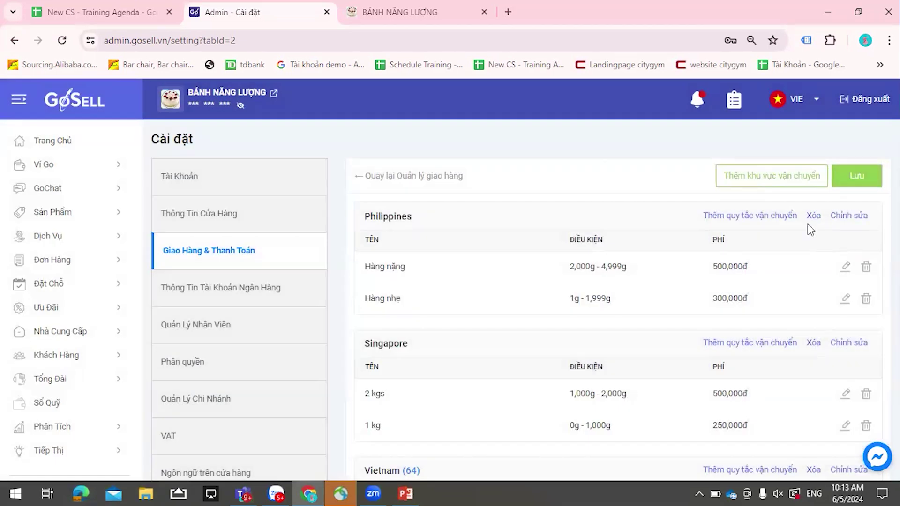
pyautogui.click(809, 220)
pyautogui.click(484, 318)
pyautogui.click(814, 216)
pyautogui.click(491, 309)
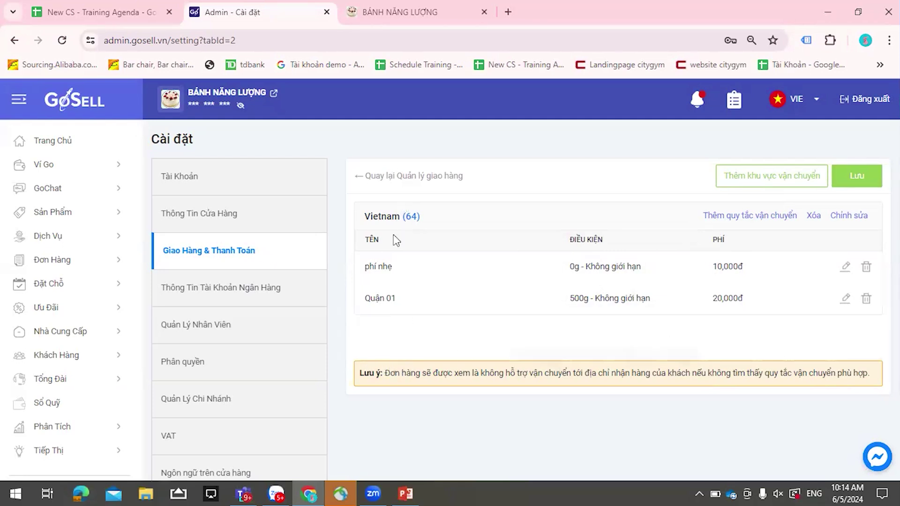
# - Delete the existing Vietnam shipping zone
pyautogui.click(767, 218)
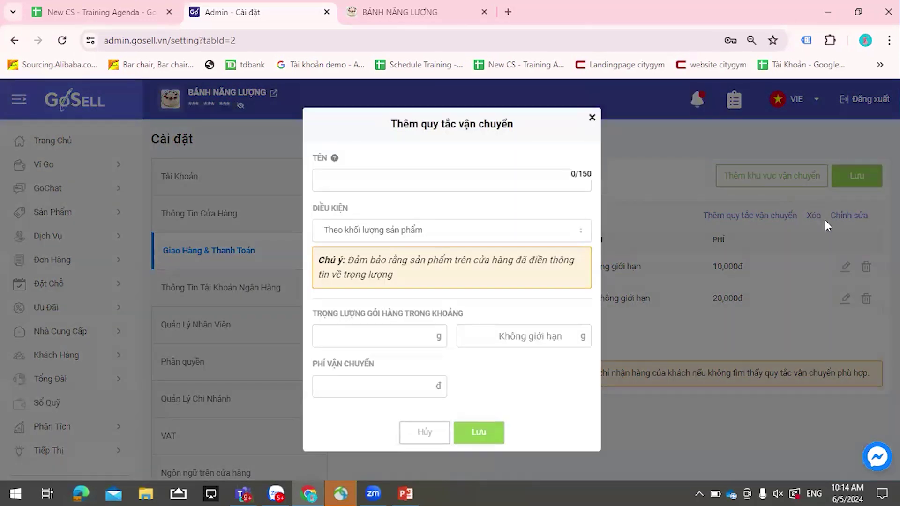
pyautogui.click(816, 217)
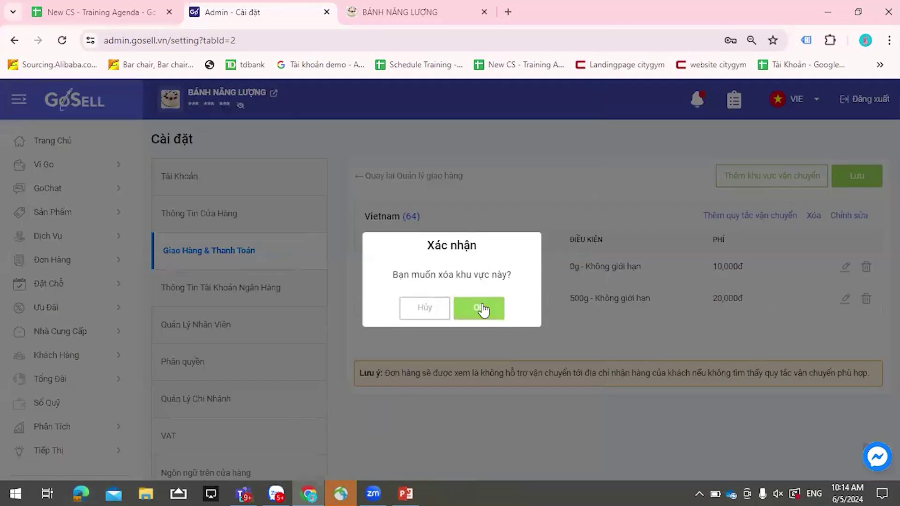
pyautogui.click(480, 308)
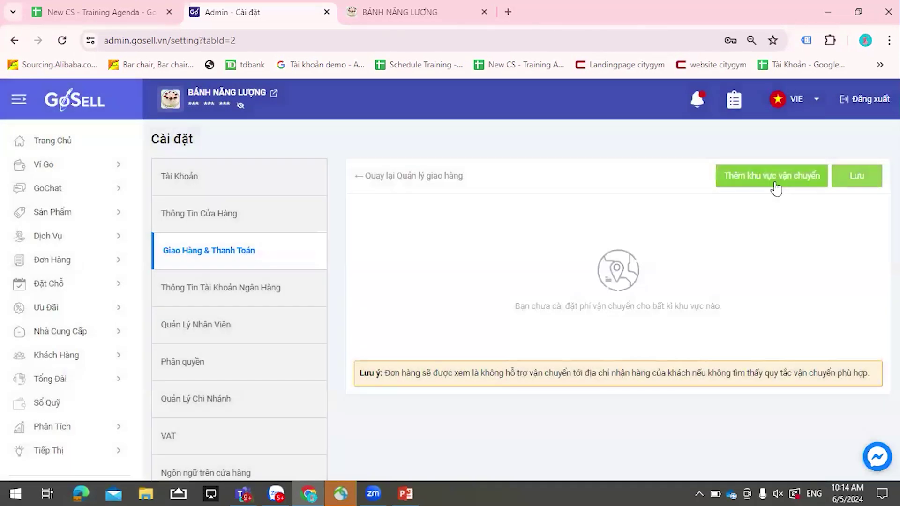
# - Add a new Vietnam shipping zone covering only An Giang province
pyautogui.click(776, 188)
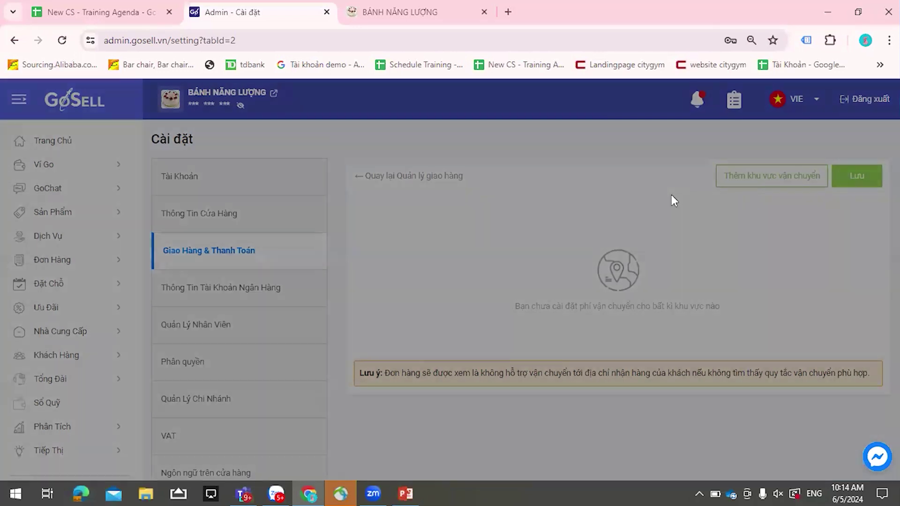
pyautogui.click(429, 142)
pyautogui.write('Vi')
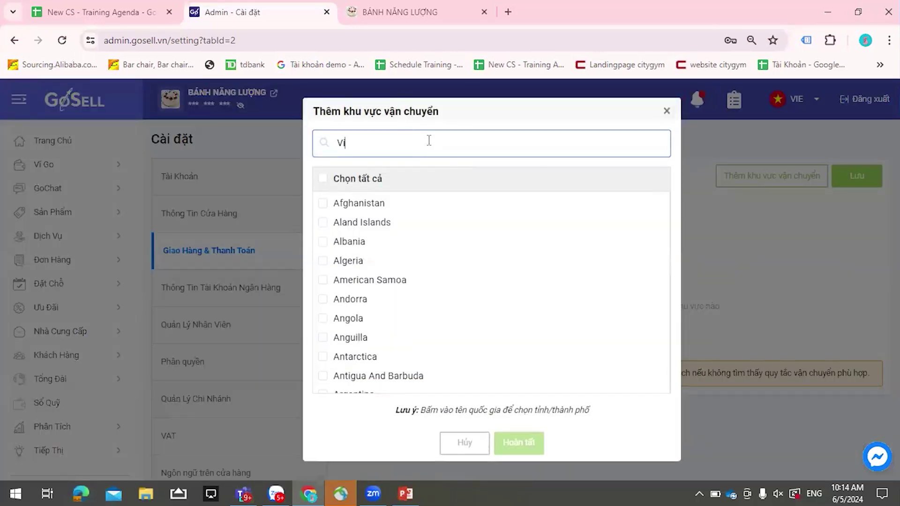
pyautogui.write('eyt')
pyautogui.click(354, 203)
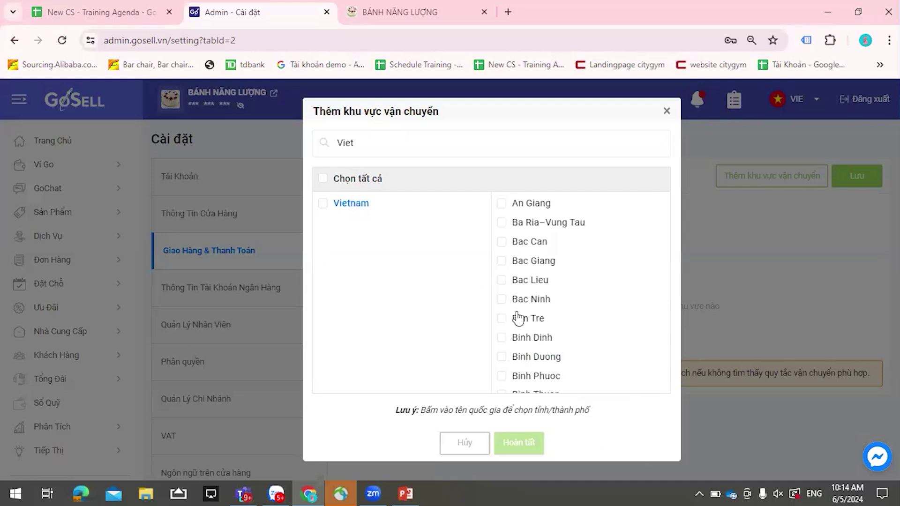
pyautogui.click(501, 204)
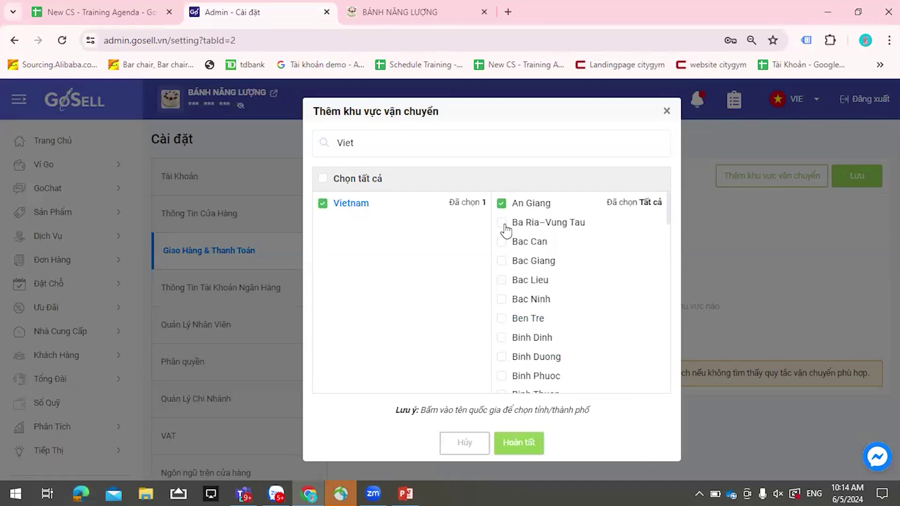
pyautogui.click(644, 205)
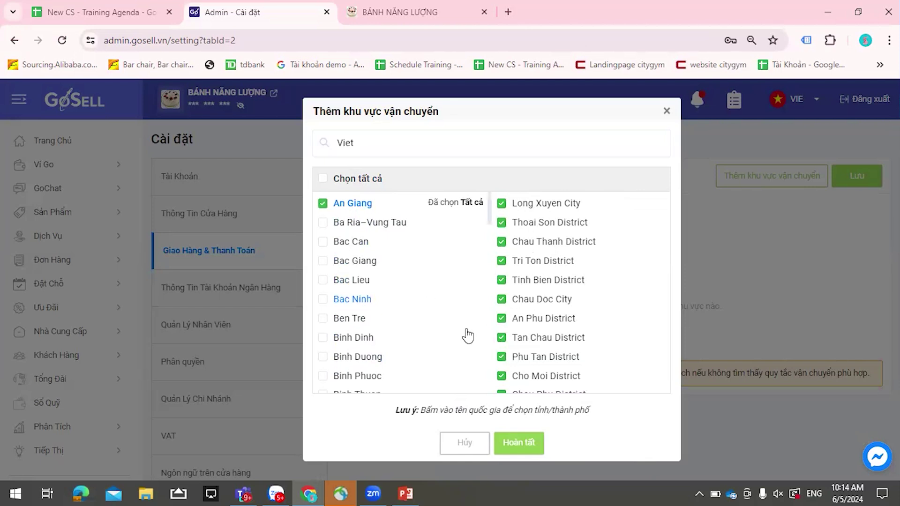
pyautogui.click(519, 442)
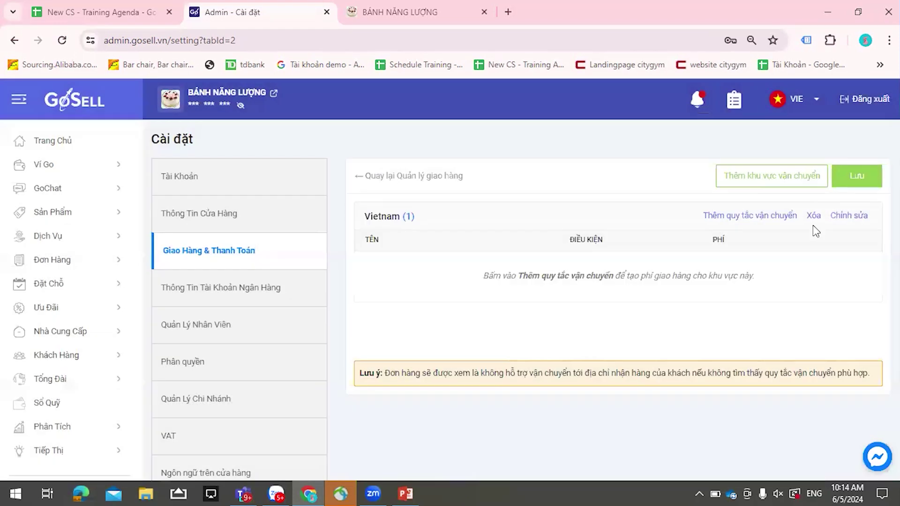
pyautogui.click(614, 275)
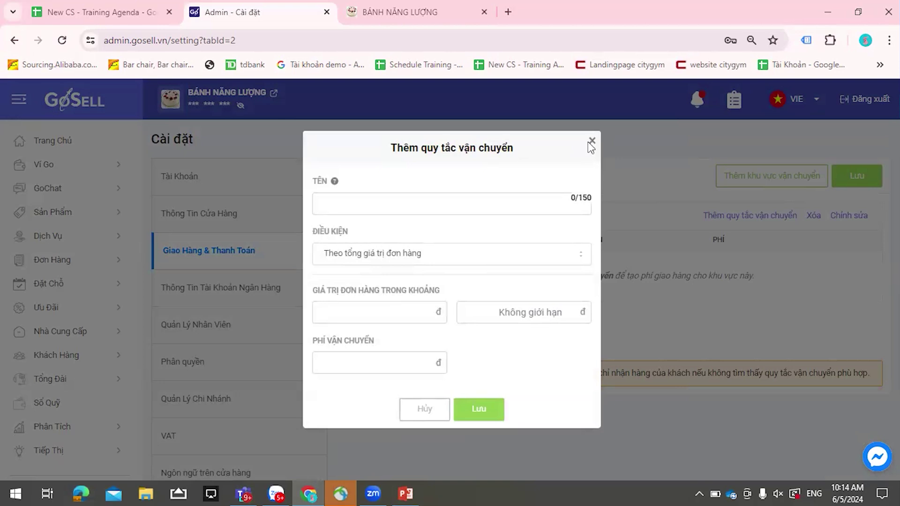
# - Set the new rule's condition to total order value (Theo tổng giá trị đơn hàng)
pyautogui.click(416, 202)
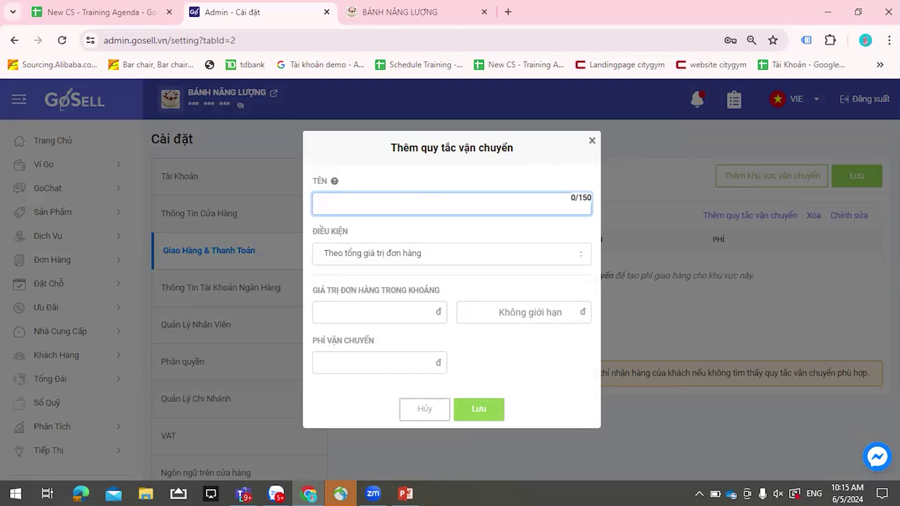
pyautogui.click(406, 247)
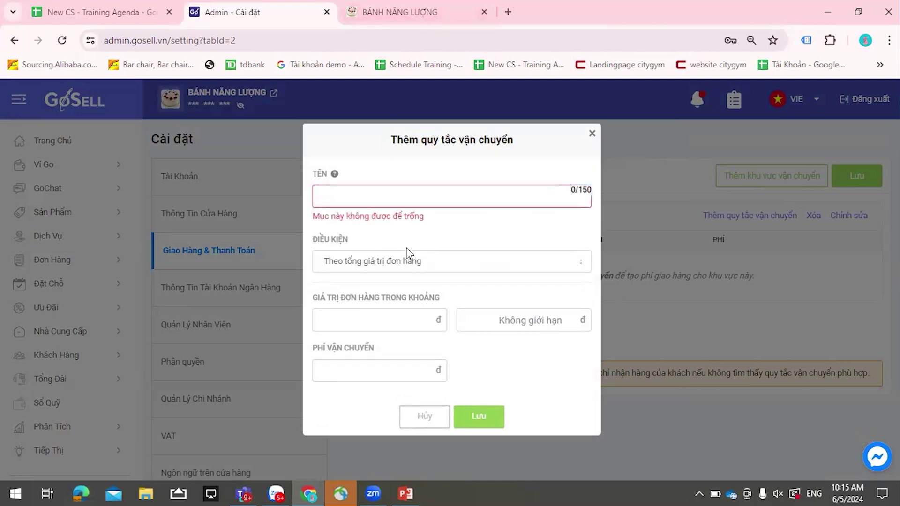
pyautogui.click(412, 261)
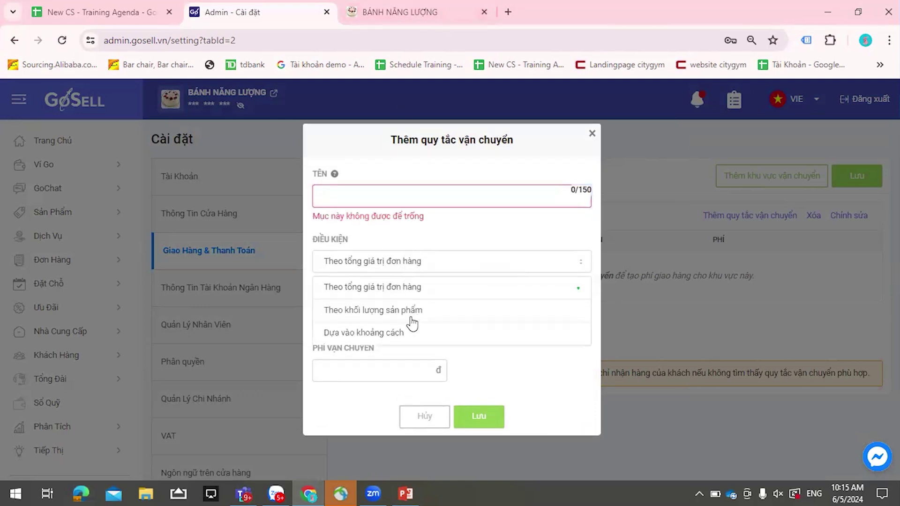
pyautogui.click(389, 333)
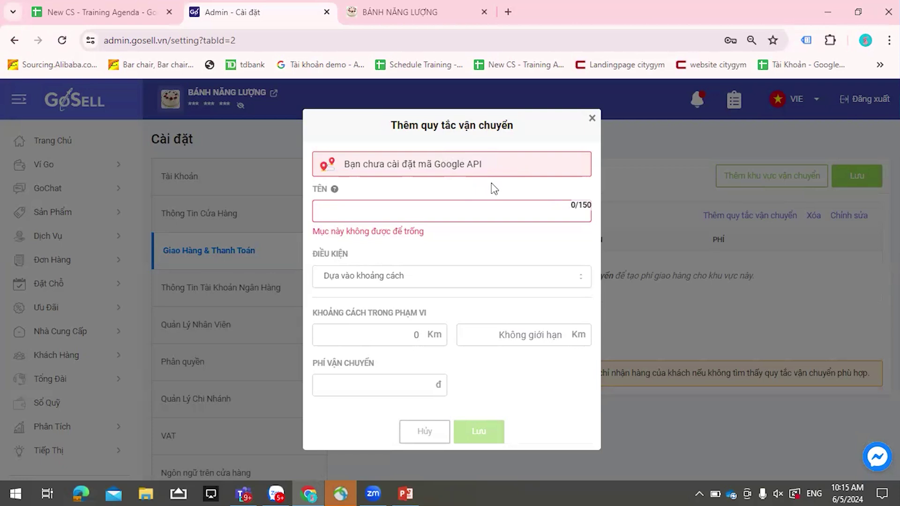
pyautogui.click(388, 281)
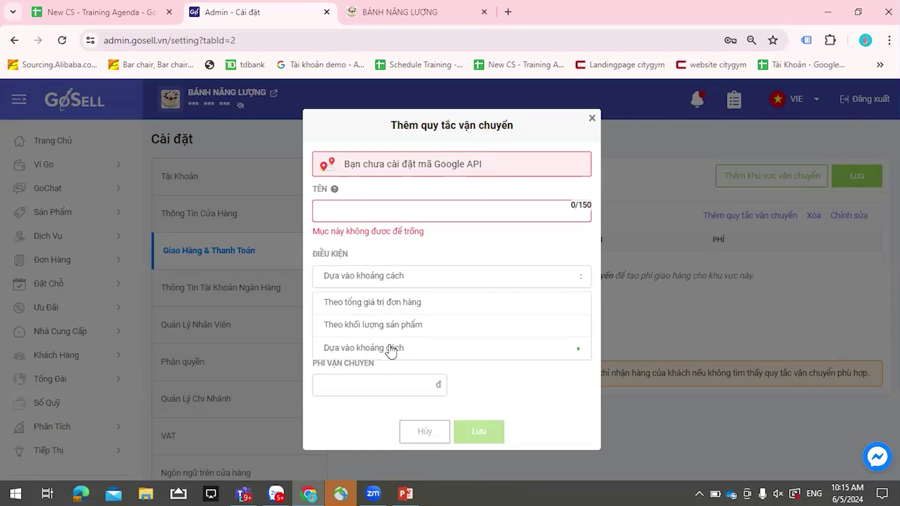
pyautogui.click(389, 303)
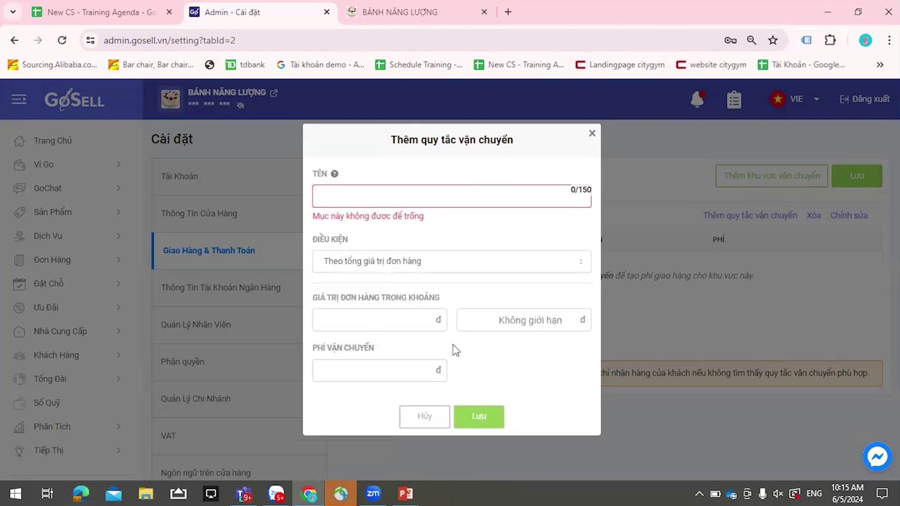
# - Name the shipping rule <1tr
pyautogui.click(434, 201)
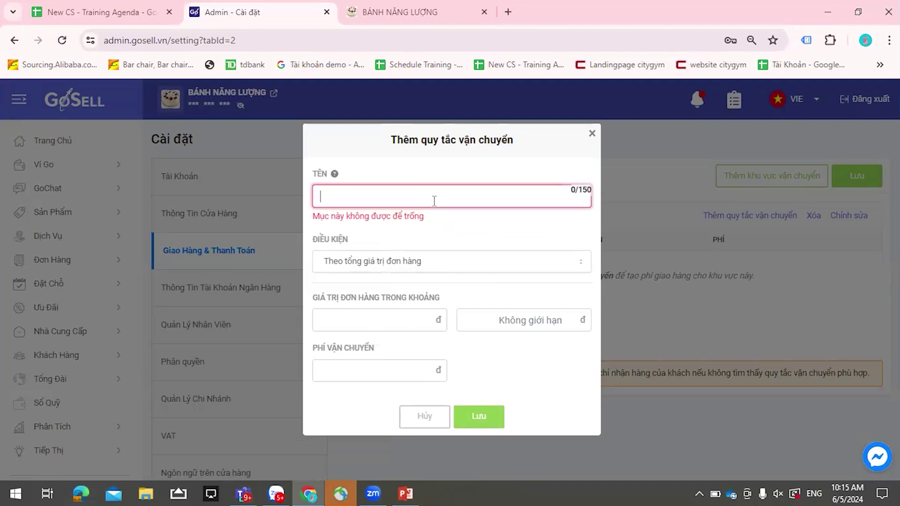
pyautogui.write('!0')
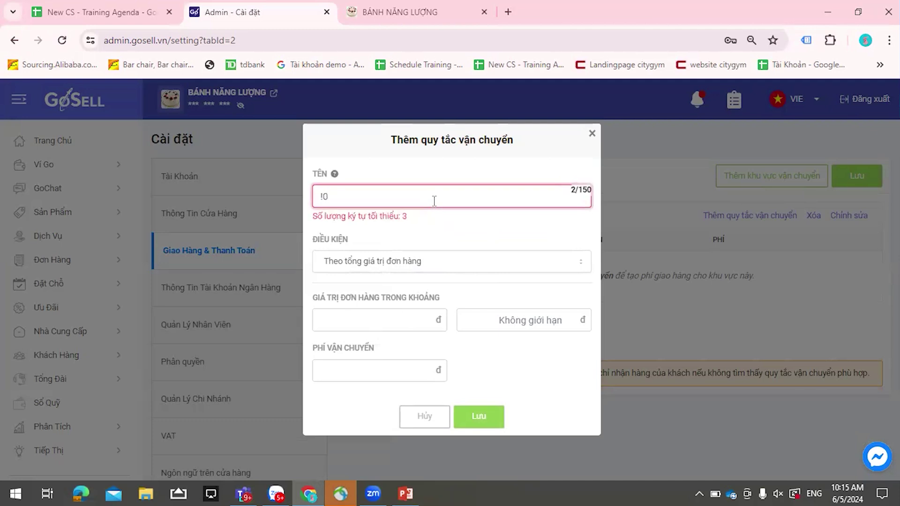
pyautogui.write('kg')
pyautogui.press('BackSpace')
pyautogui.press('BackSpace')
pyautogui.press('BackSpace')
pyautogui.press('BackSpace')
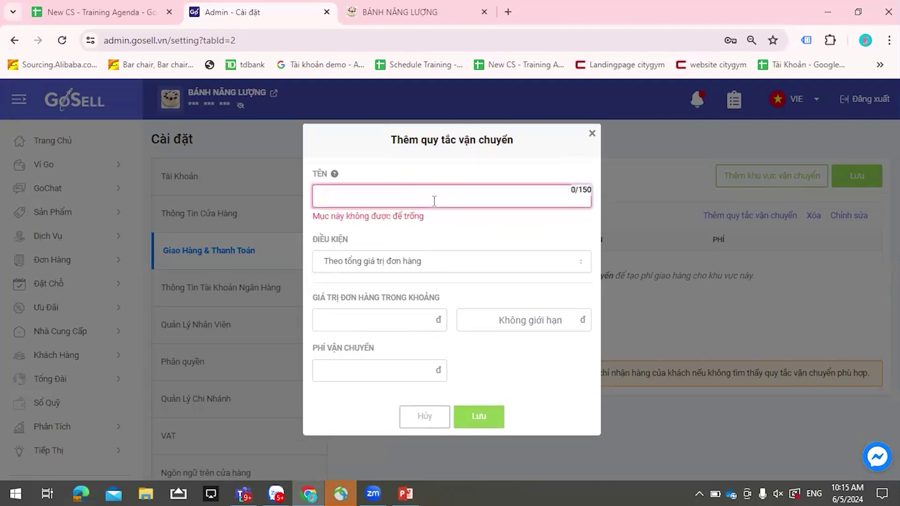
pyautogui.write('<10')
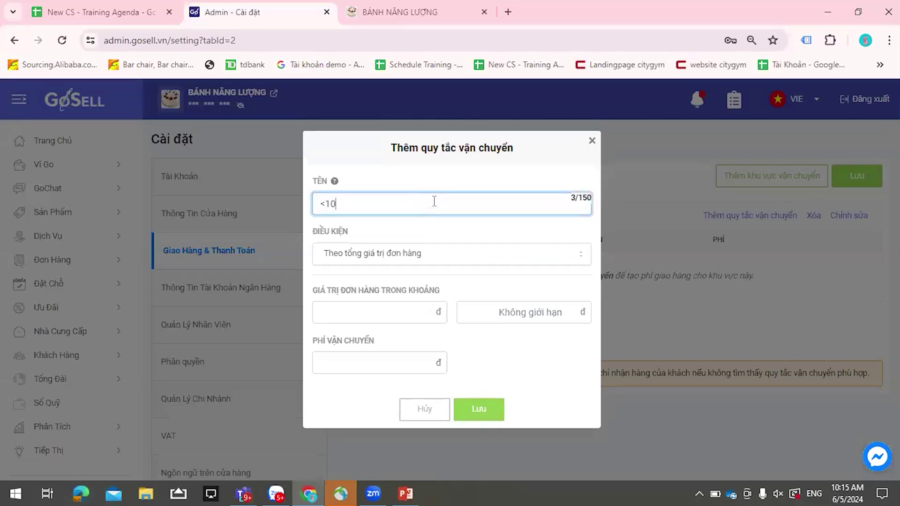
pyautogui.write('kg')
pyautogui.click(379, 311)
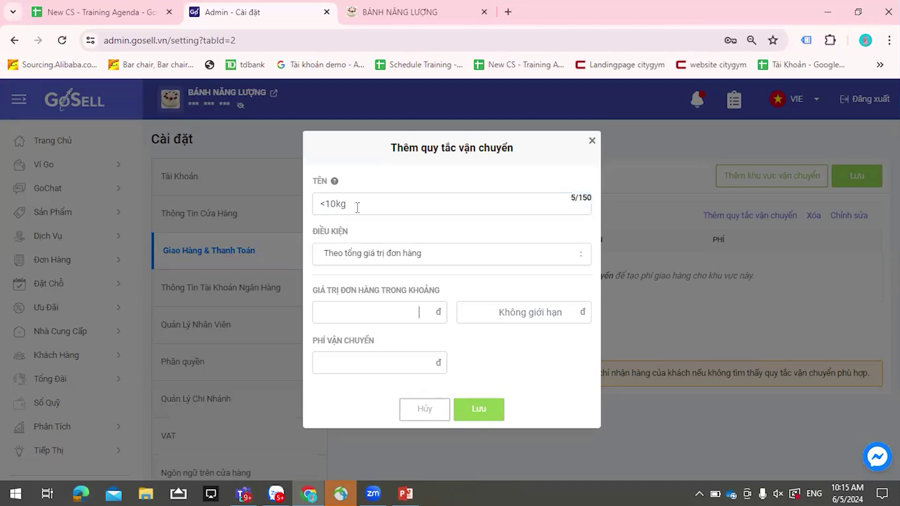
pyautogui.moveTo(356, 206); pyautogui.dragTo(317, 235)
pyautogui.click(356, 255)
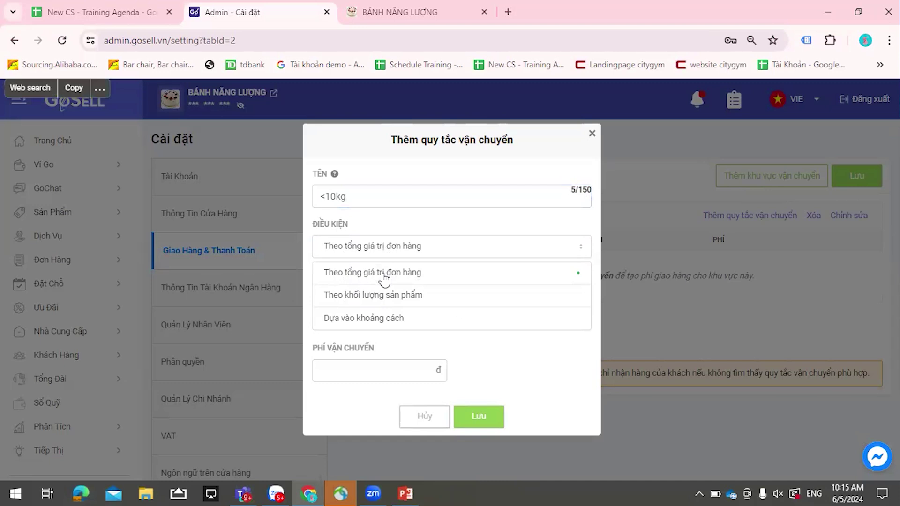
pyautogui.moveTo(330, 196); pyautogui.dragTo(331, 199)
pyautogui.press('BackSpace')
pyautogui.write('000')
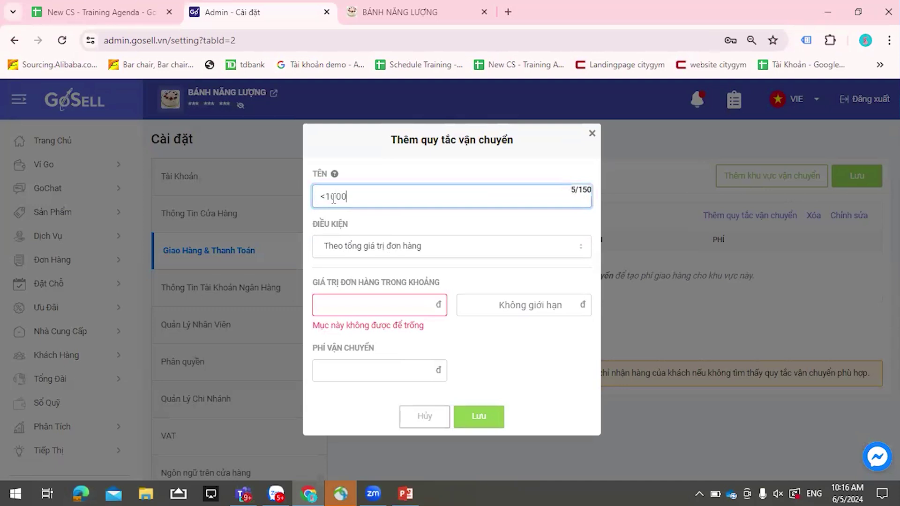
pyautogui.write('tr')
pyautogui.moveTo(330, 197); pyautogui.dragTo(348, 197)
pyautogui.press('BackSpace')
# - Enter an order value range of 0 to 1,000,000 with a 5,000 fee, and save
pyautogui.click(417, 305)
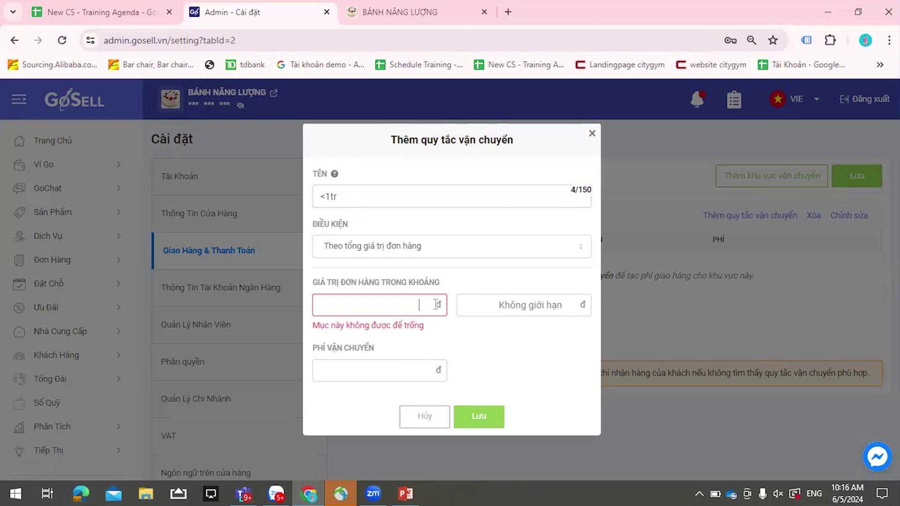
pyautogui.write('0')
pyautogui.write('1000')
pyautogui.write('000')
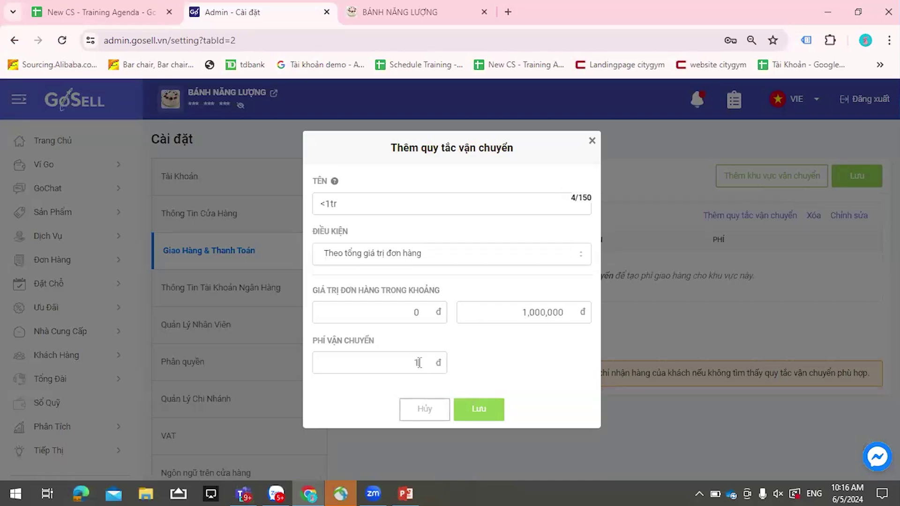
pyautogui.click(419, 363)
pyautogui.write('5,000')
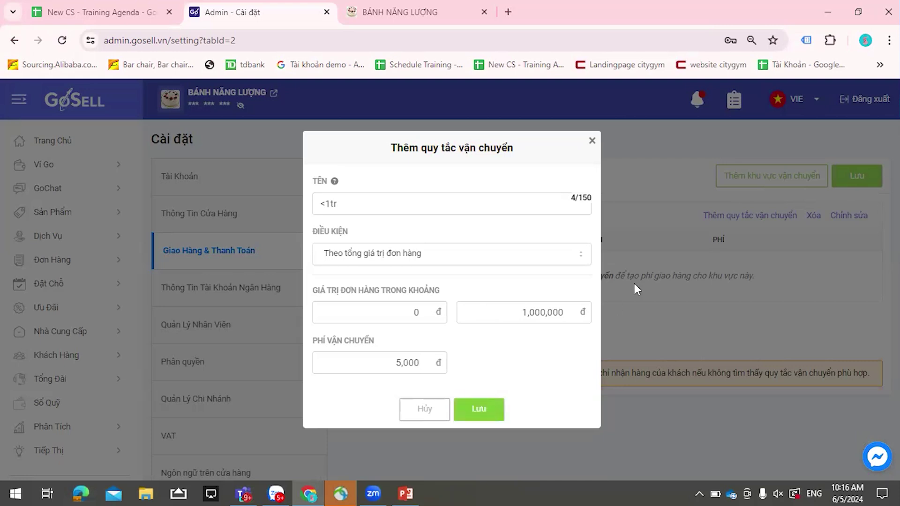
pyautogui.click(498, 407)
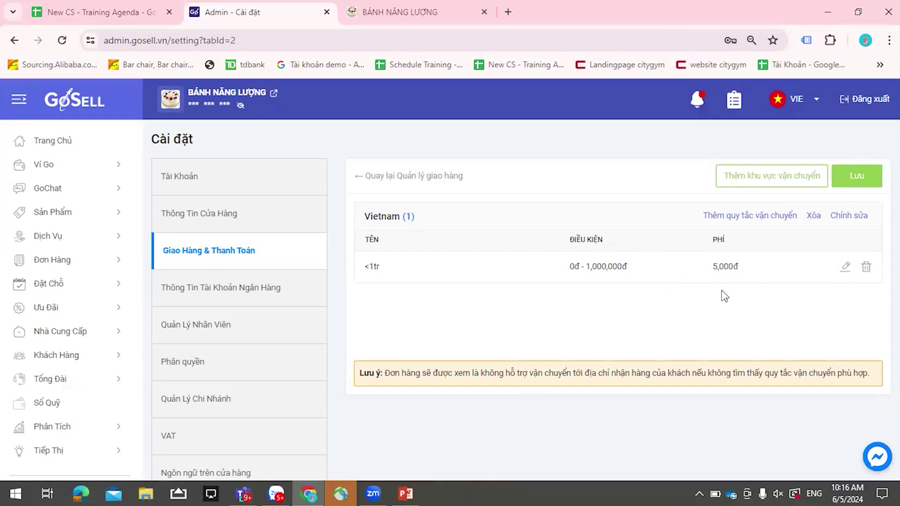
# - Add another shipping rule based on product weight
pyautogui.click(756, 217)
pyautogui.click(419, 208)
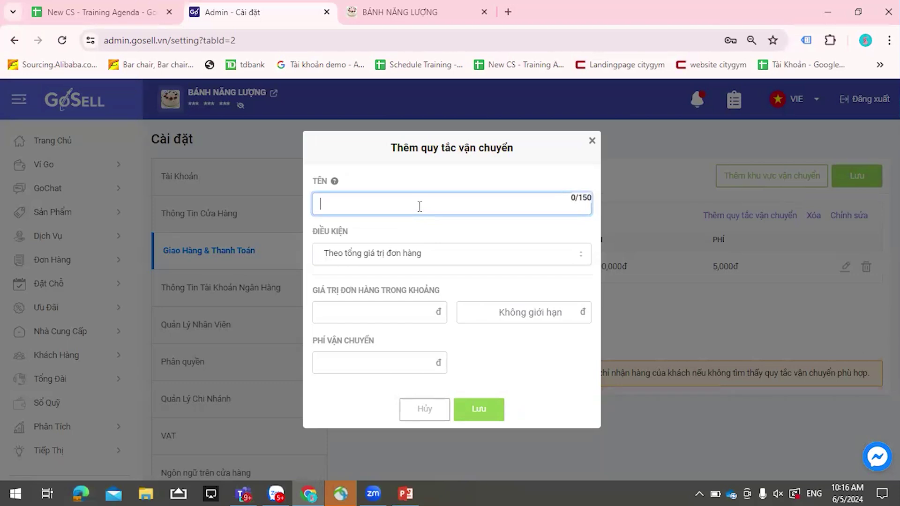
pyautogui.click(426, 253)
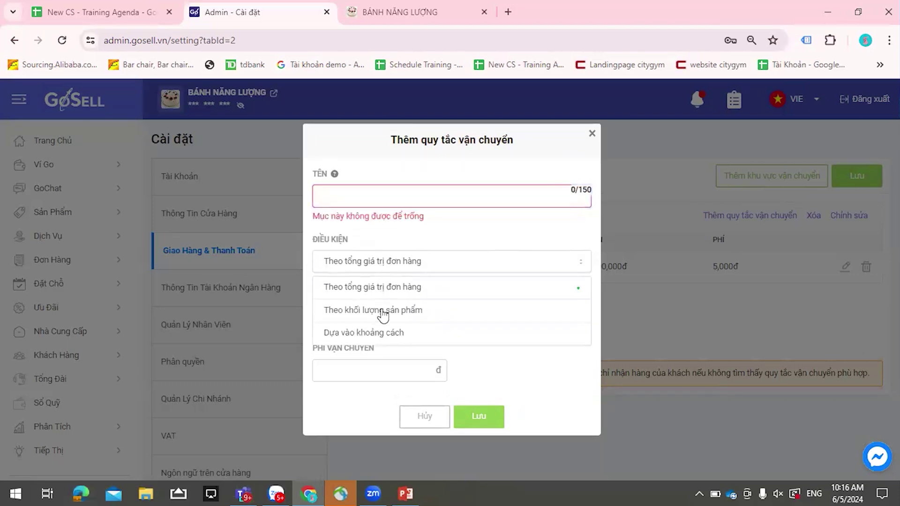
pyautogui.click(383, 313)
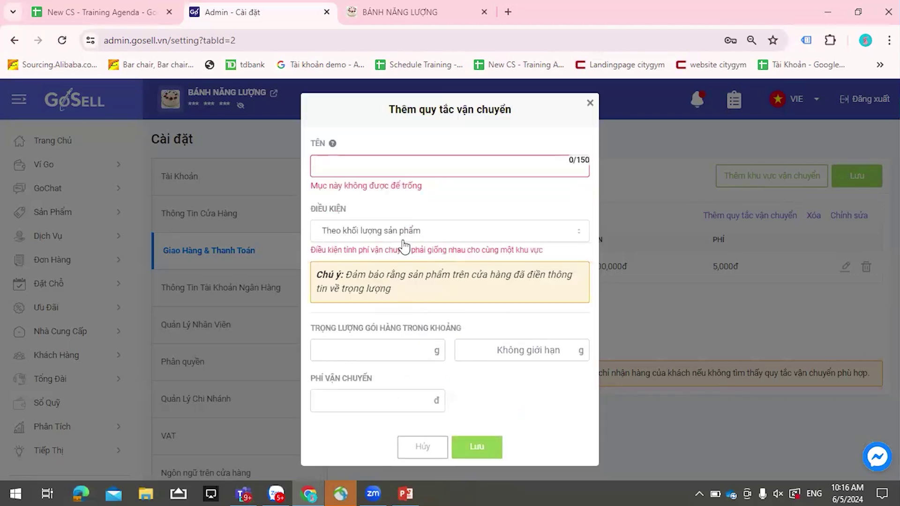
# - Name it <10kg with a 0–10,000 g weight range and a 10,000 fee
pyautogui.click(394, 161)
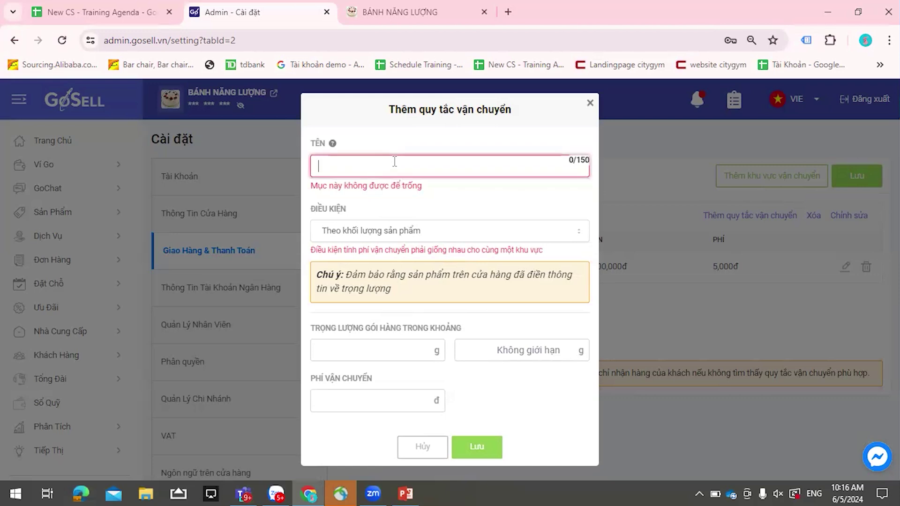
pyautogui.write('<10kg')
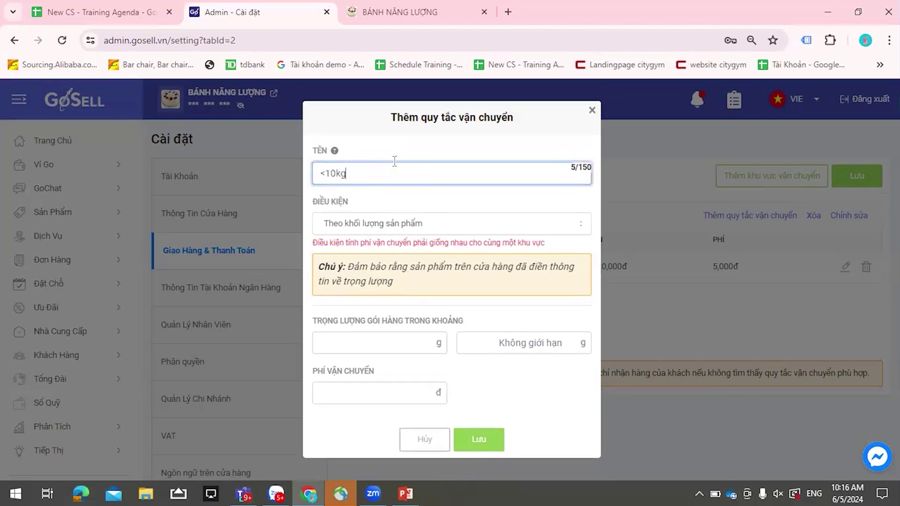
pyautogui.click(426, 341)
pyautogui.write('0')
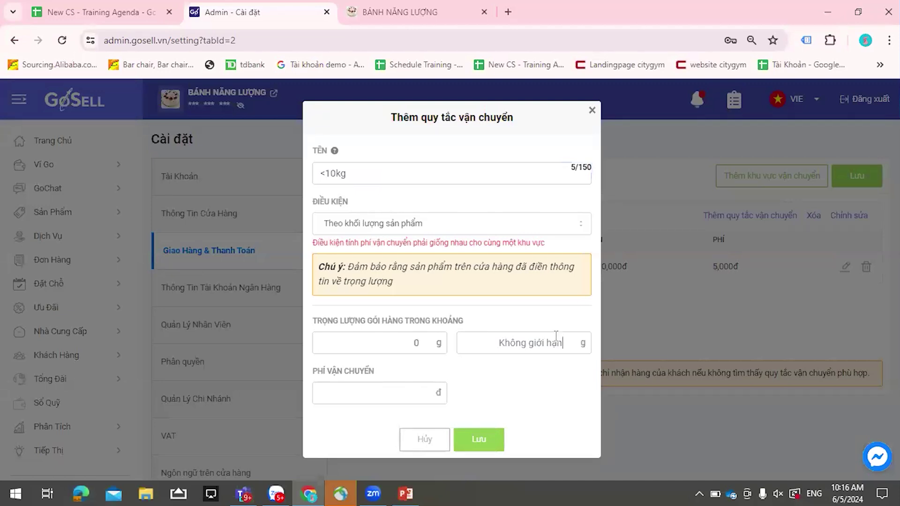
pyautogui.click(556, 335)
pyautogui.write('10,000')
pyautogui.click(444, 395)
pyautogui.write('10000')
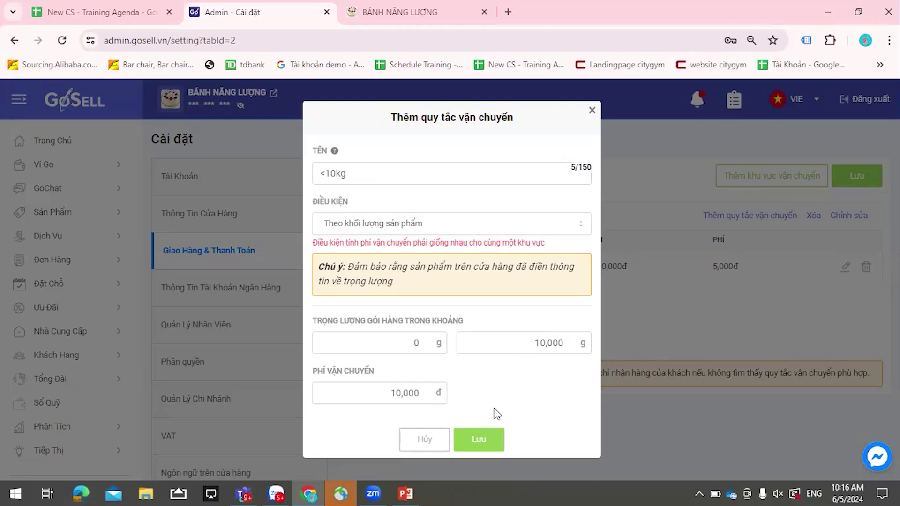
# - Try to save, read the matching fee-condition warning, and reopen the condition types
pyautogui.click(488, 438)
pyautogui.moveTo(311, 243); pyautogui.dragTo(591, 244)
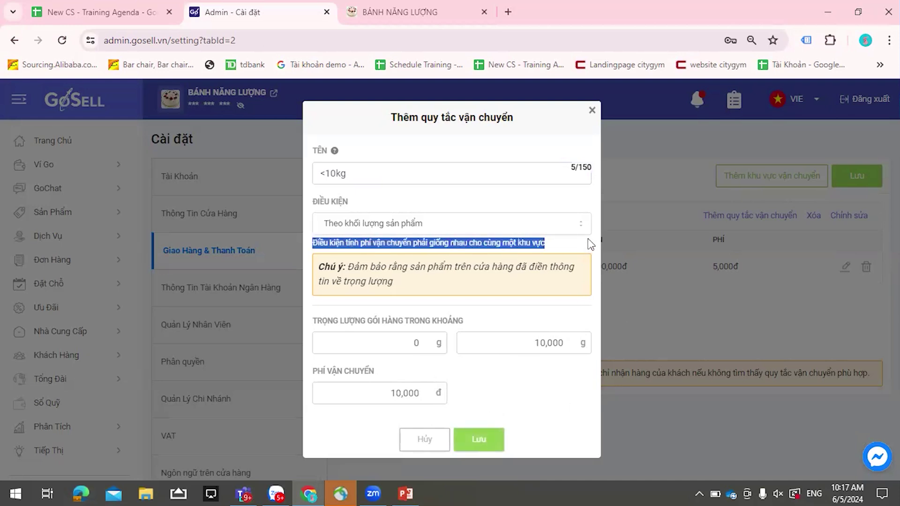
pyautogui.click(590, 244)
pyautogui.moveTo(311, 242); pyautogui.dragTo(553, 251)
pyautogui.click(533, 270)
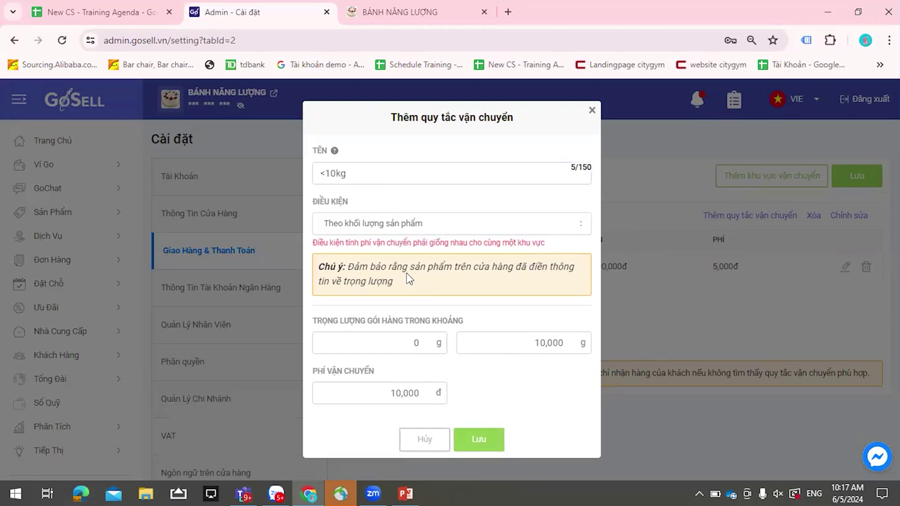
pyautogui.click(409, 228)
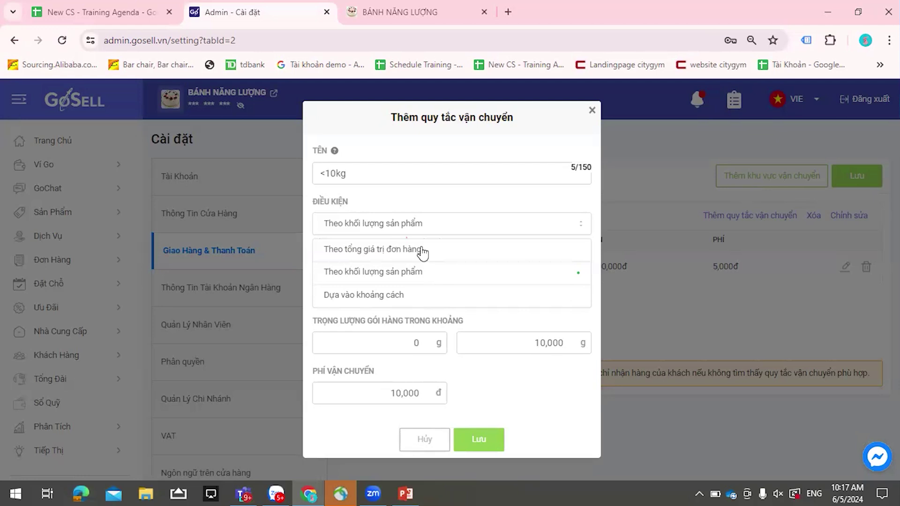
pyautogui.click(483, 228)
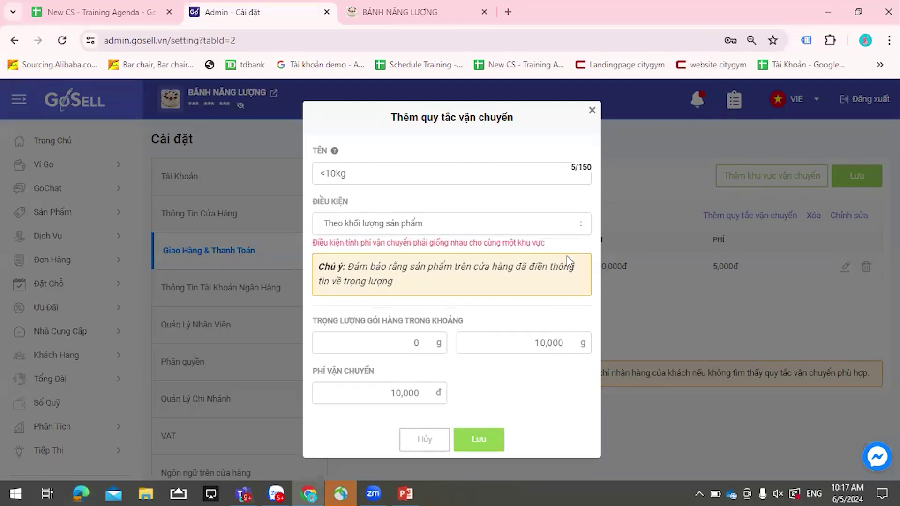
pyautogui.click(503, 230)
# - Switch the condition to total order value and rename the rule >1tr
pyautogui.click(408, 253)
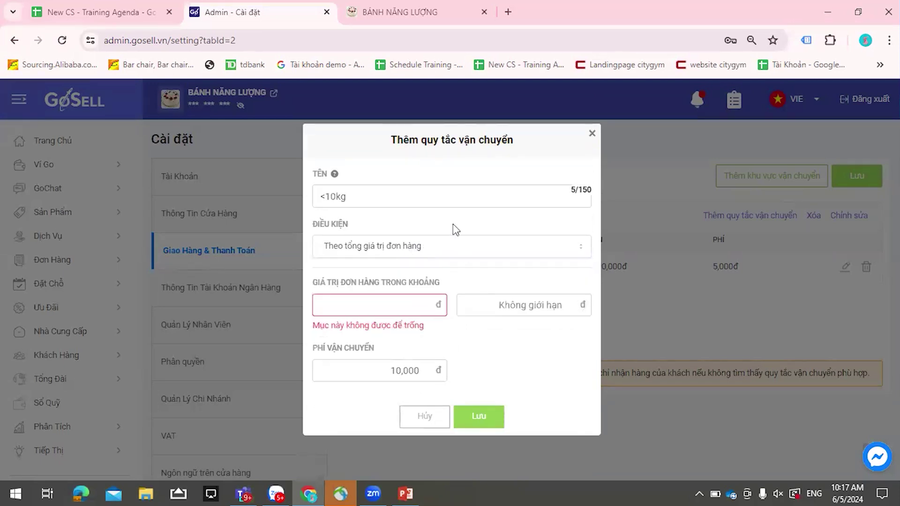
pyautogui.moveTo(418, 197); pyautogui.dragTo(287, 198)
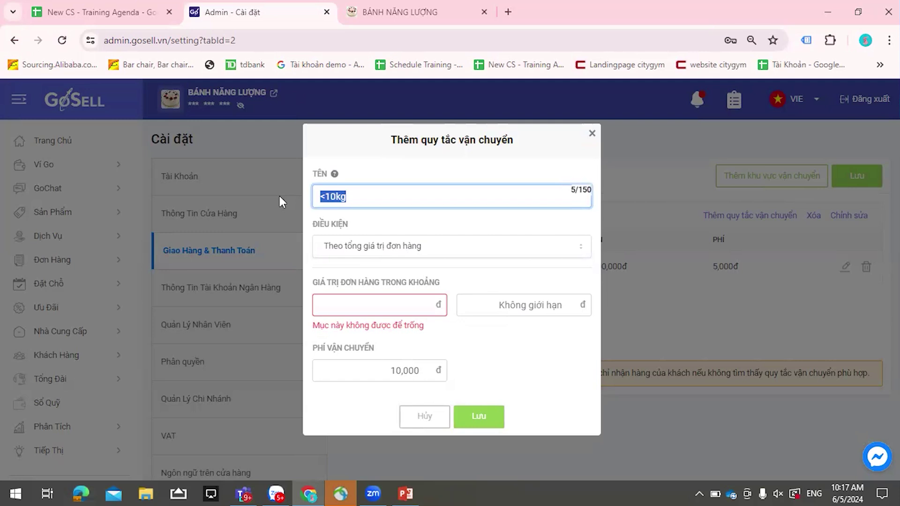
pyautogui.write('d')
pyautogui.press('BackSpace')
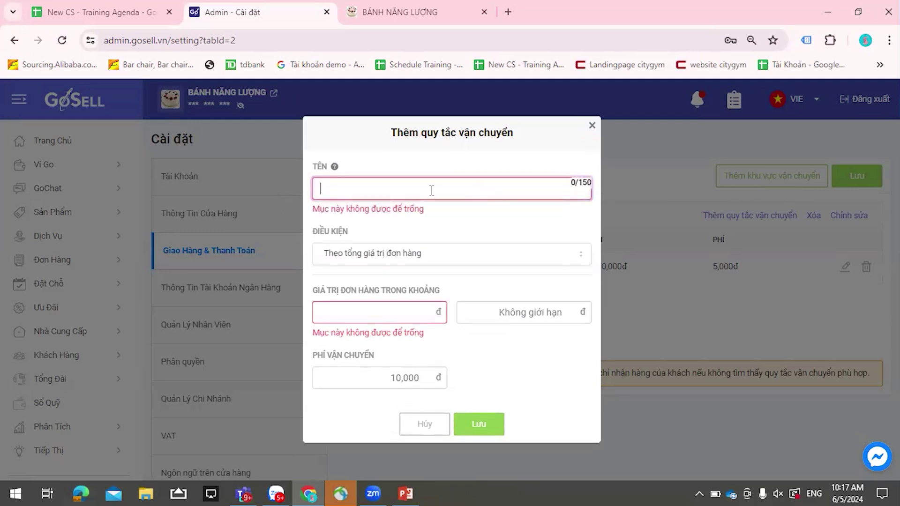
pyautogui.write('1')
pyautogui.press('BackSpace')
pyautogui.write('>')
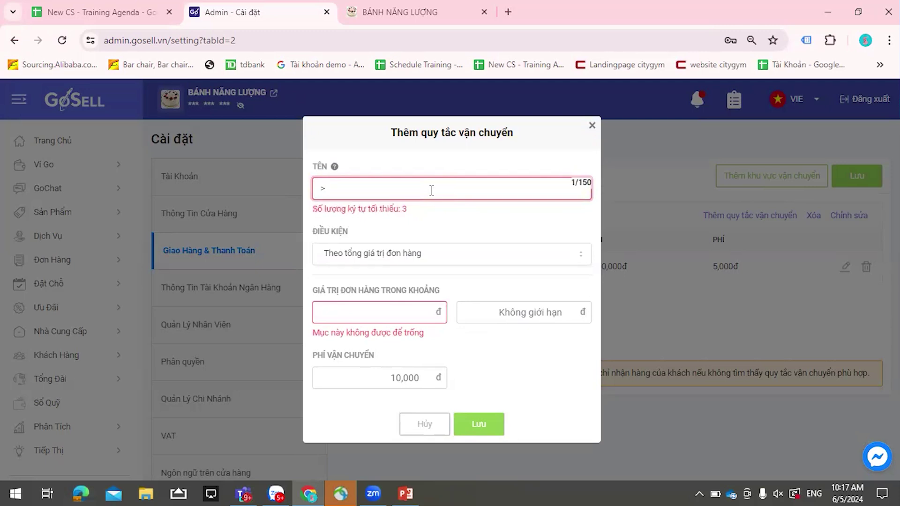
pyautogui.write('10000')
pyautogui.press('BackSpace')
pyautogui.press('BackSpace')
pyautogui.press('BackSpace')
pyautogui.press('BackSpace')
pyautogui.write('tr')
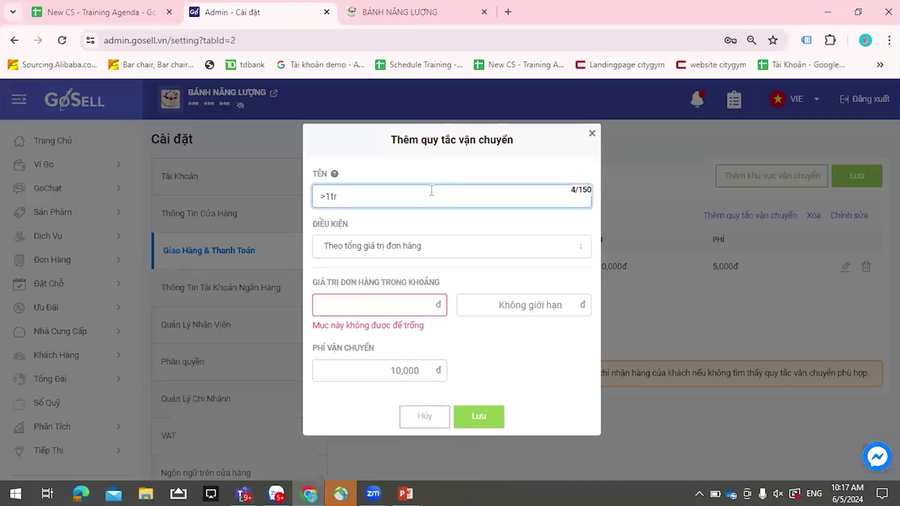
# - Set a 1,000,000 minimum order value and save the rule
pyautogui.click(409, 302)
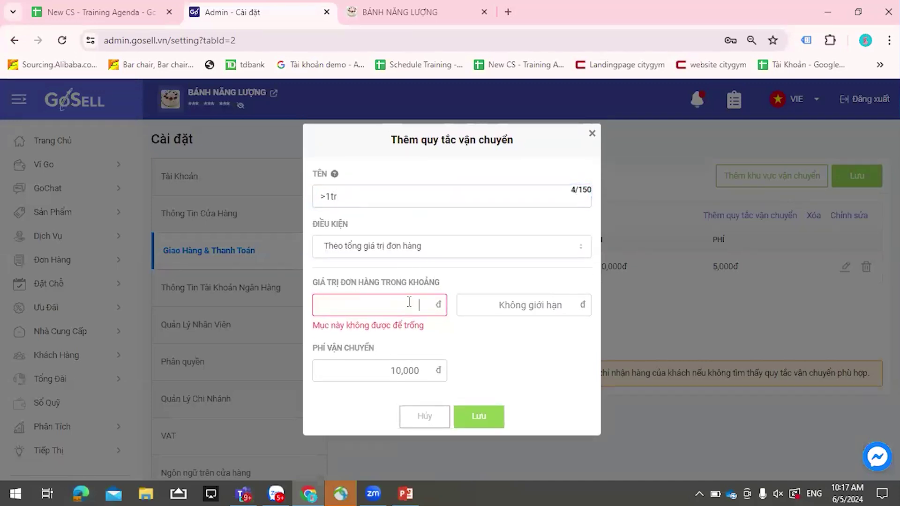
pyautogui.write('1,000,000')
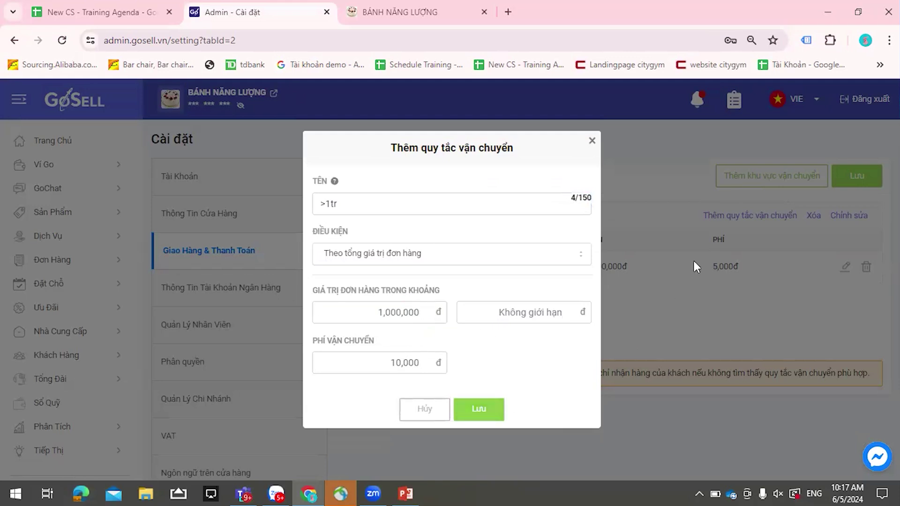
pyautogui.press('Return')
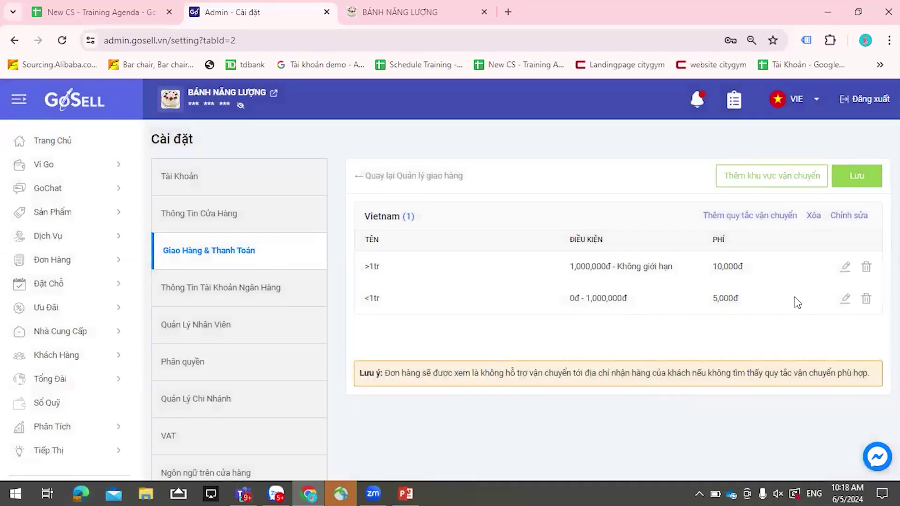
# - Confirm Vietnam for the region, save the shipping settings, and return to delivery management
pyautogui.click(848, 217)
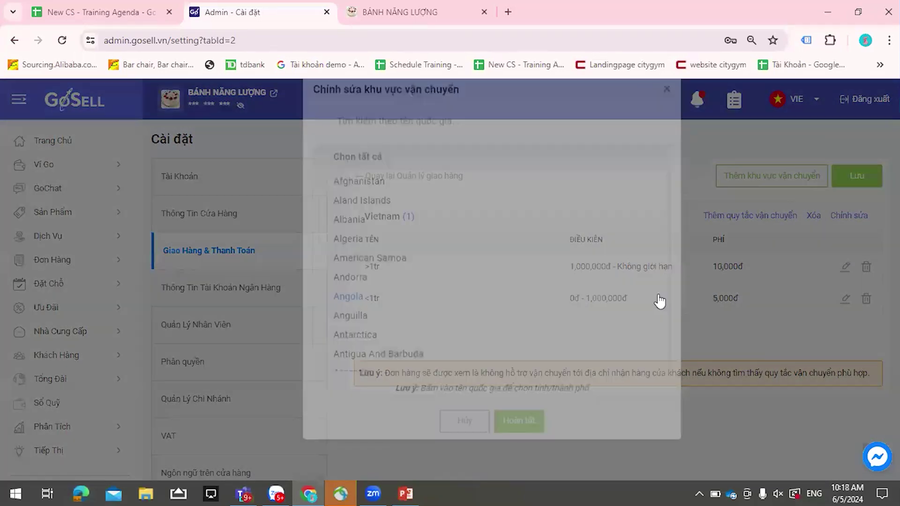
pyautogui.scroll(-4, 393, 302)
pyautogui.click(375, 143)
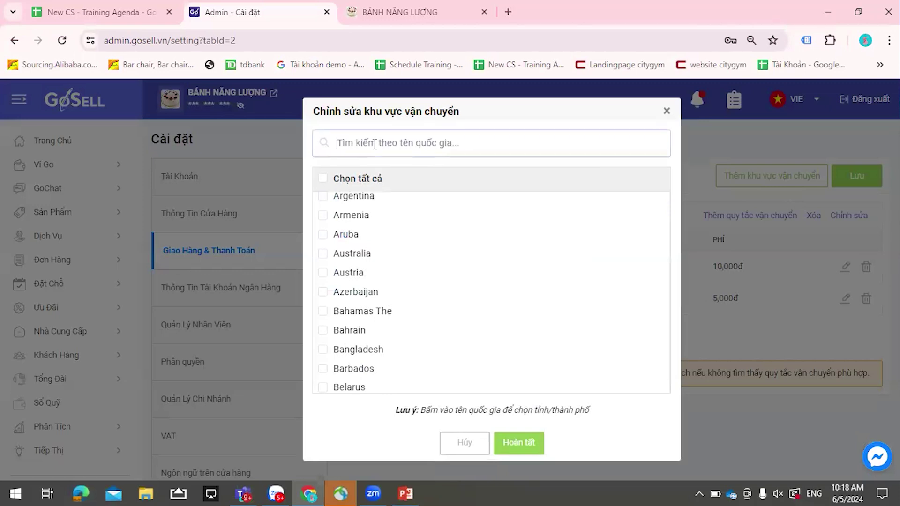
pyautogui.write('Viet')
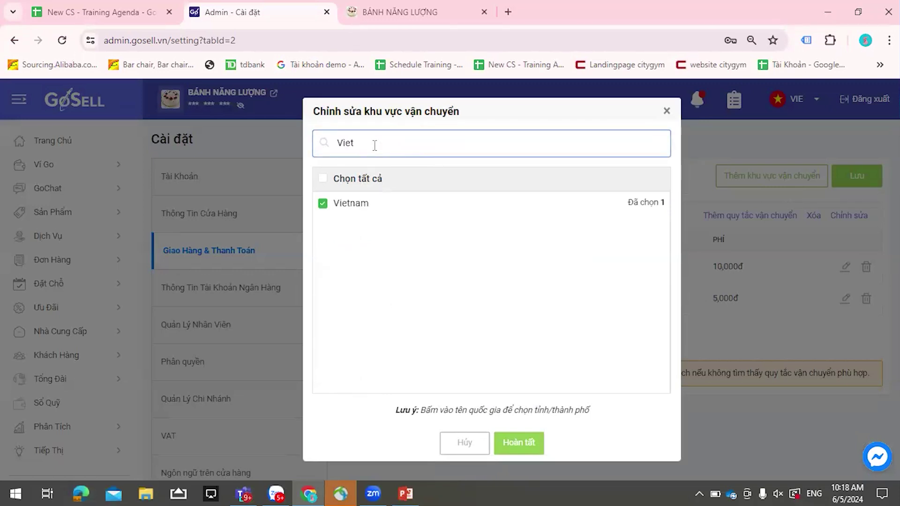
pyautogui.click(515, 451)
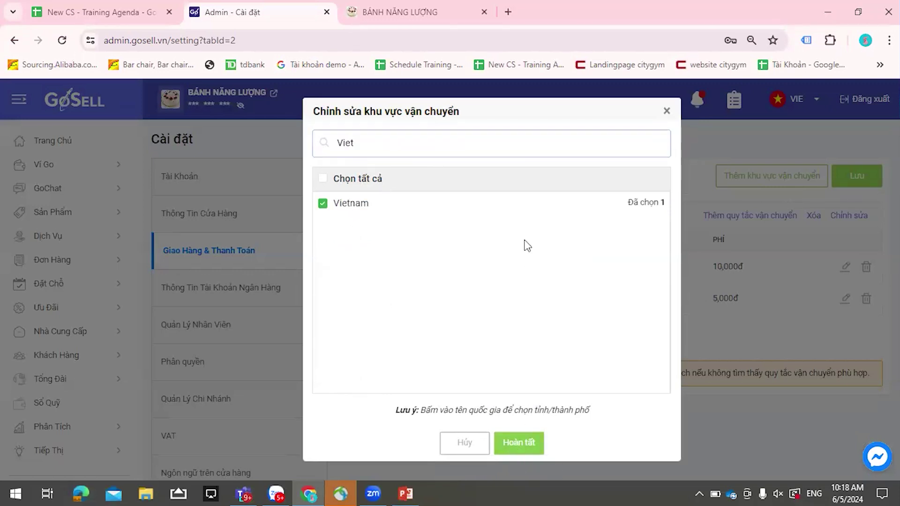
pyautogui.click(851, 178)
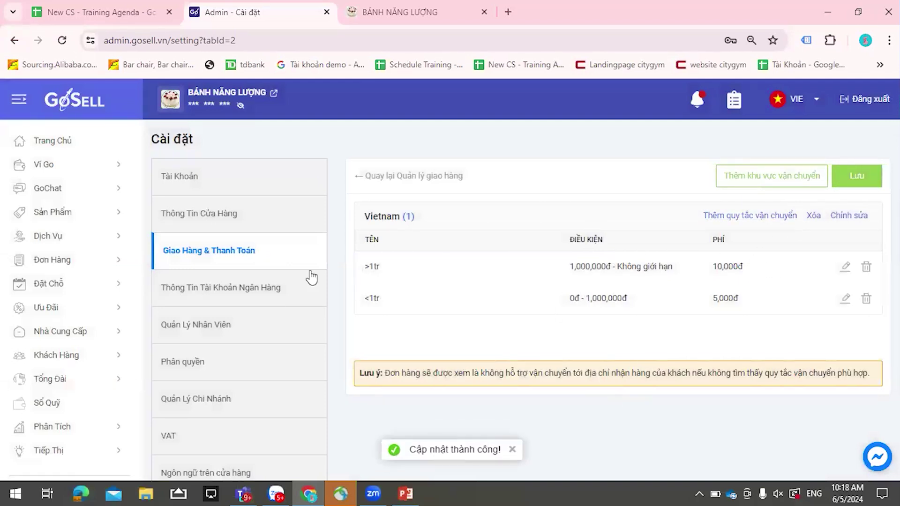
pyautogui.click(364, 185)
# - Scroll to Phương Thức Thanh Toán and open the VNPay setup form
pyautogui.scroll(-5, 530, 312)
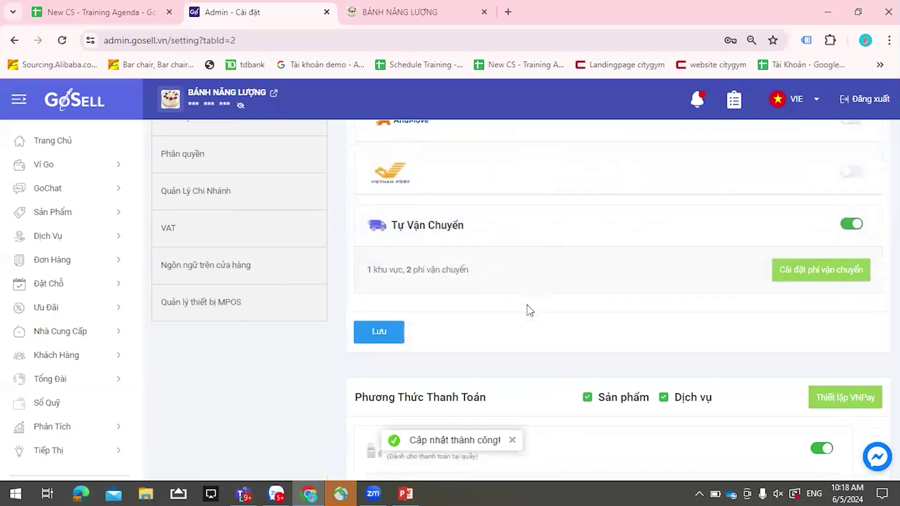
pyautogui.scroll(-4, 535, 304)
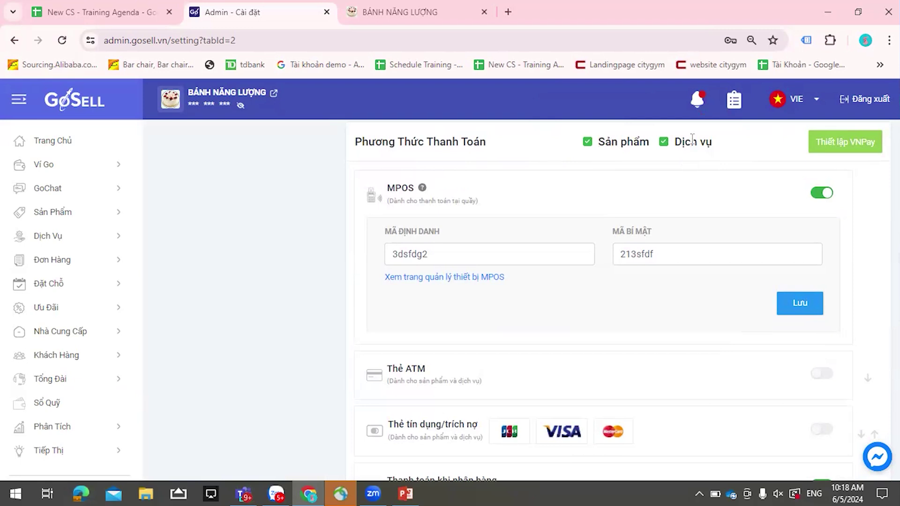
pyautogui.click(851, 146)
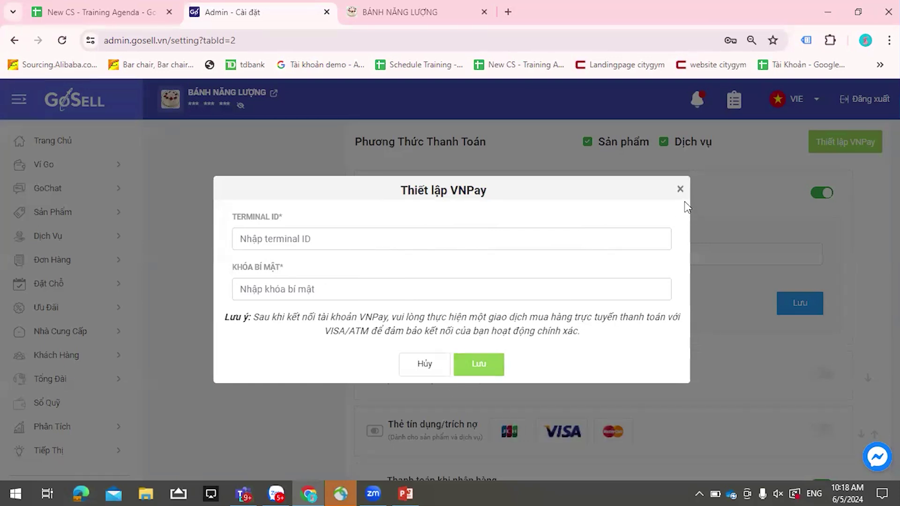
# - Close the Thiết lập VNPay dialog
pyautogui.click(681, 299)
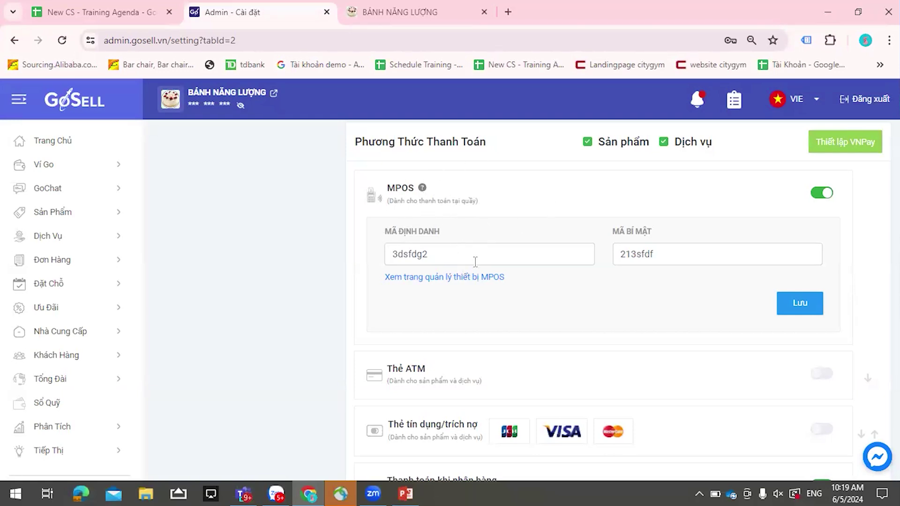
# - Select the MPOS identifier and secret key, view the MPOS device list, then minimize the browser
pyautogui.moveTo(446, 254); pyautogui.dragTo(366, 255)
pyautogui.click(679, 252)
pyautogui.doubleClick(632, 252)
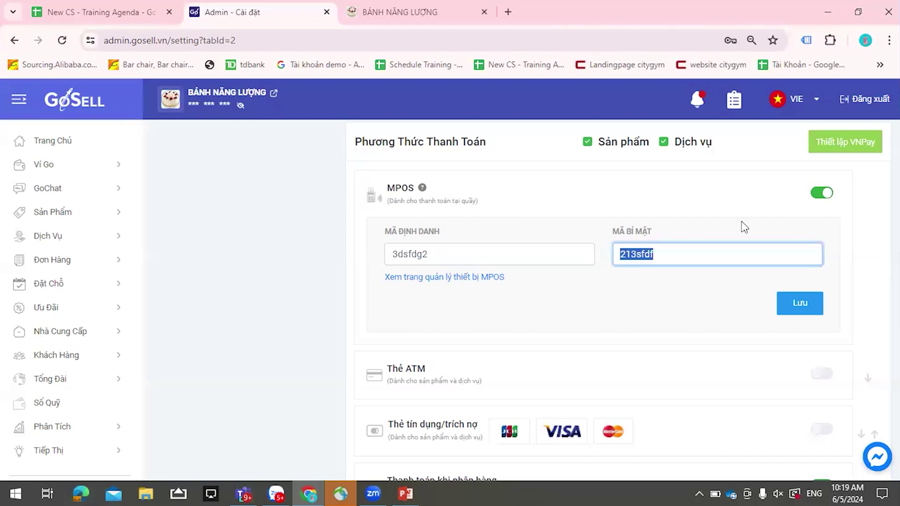
pyautogui.click(477, 280)
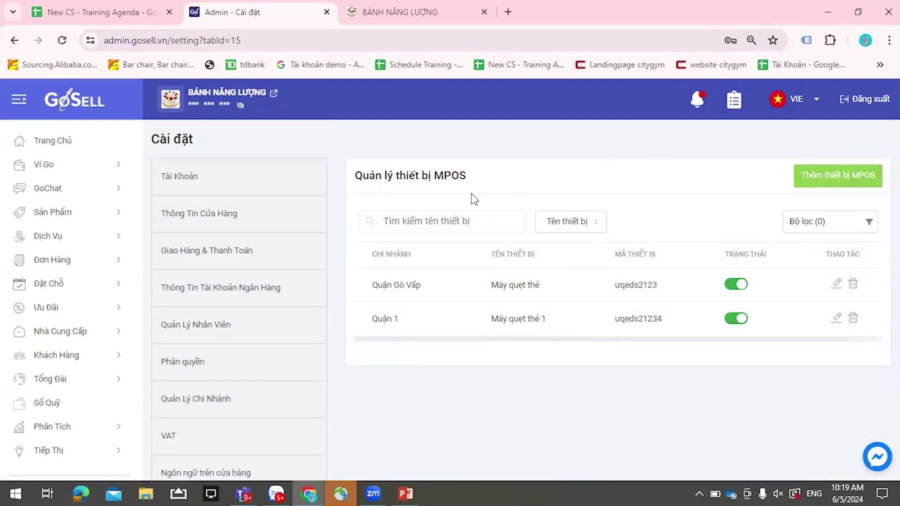
pyautogui.click(837, 12)
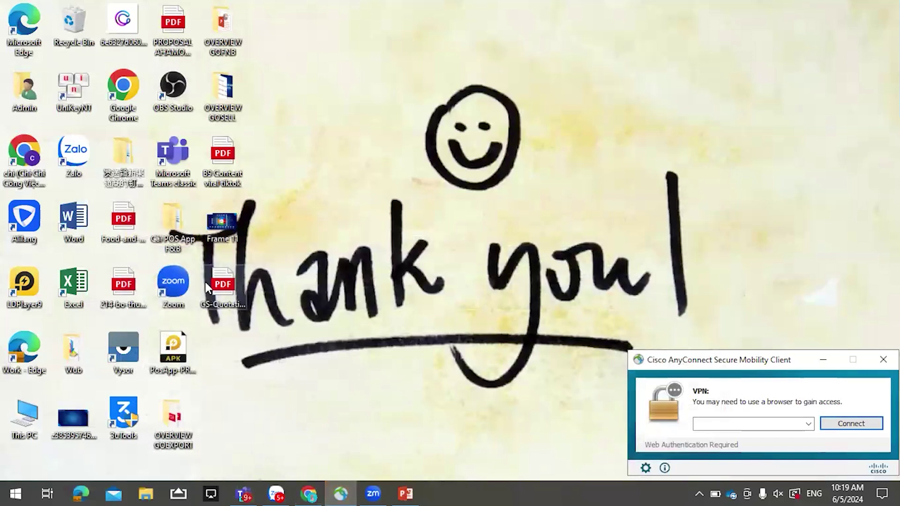
# - Open the GoSELL quotation PDF and scroll through its early pages
pyautogui.doubleClick(173, 421)
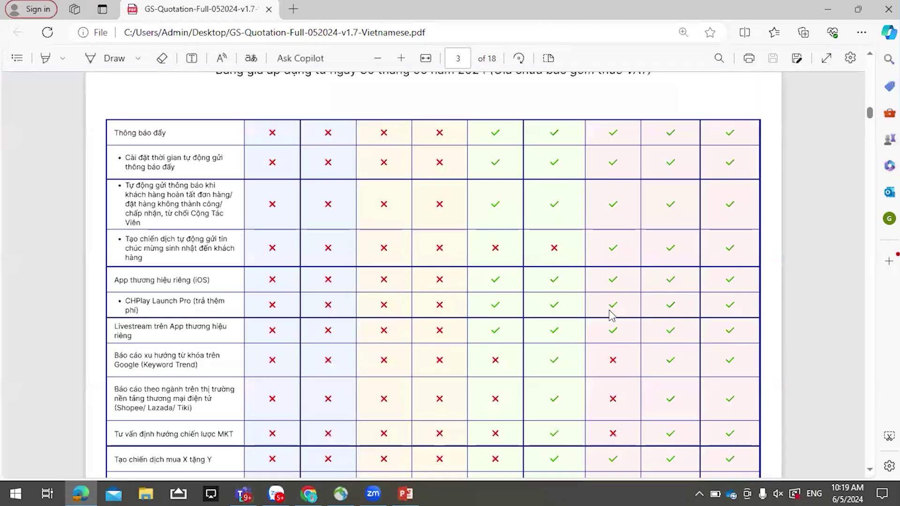
pyautogui.scroll(-10, 609, 314)
pyautogui.scroll(-10, 610, 317)
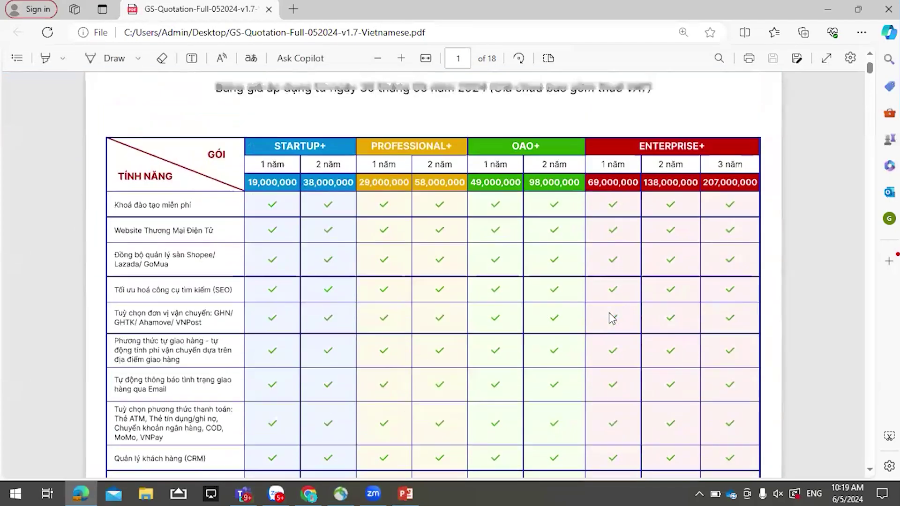
pyautogui.scroll(-15, 610, 317)
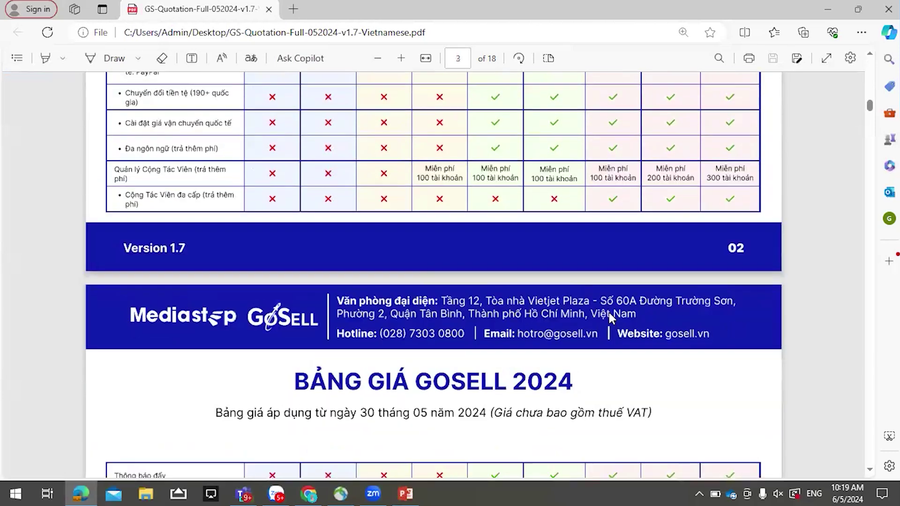
pyautogui.scroll(-15, 609, 313)
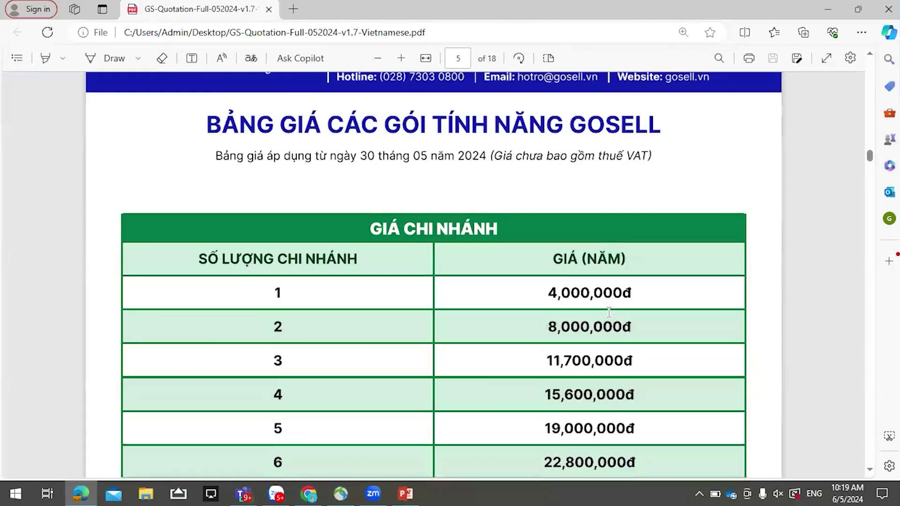
pyautogui.scroll(-8, 609, 312)
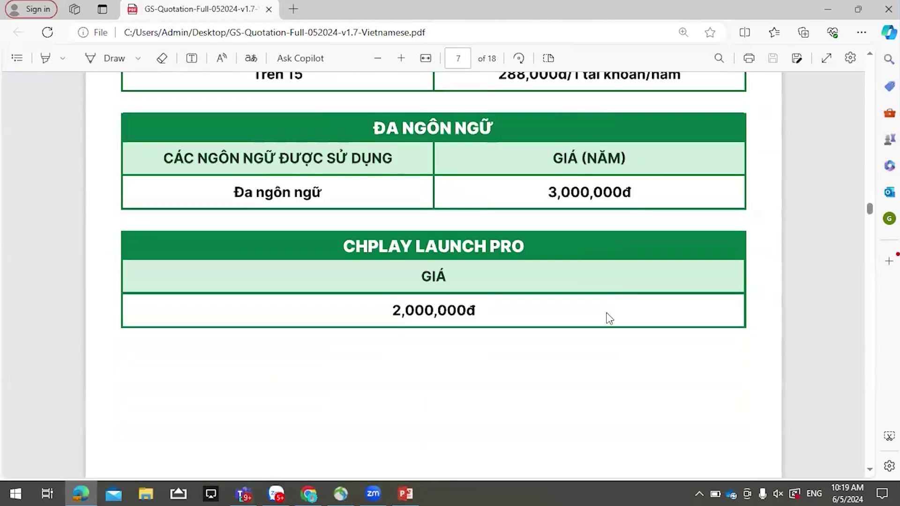
pyautogui.scroll(4, 608, 312)
pyautogui.scroll(-5, 605, 313)
pyautogui.scroll(-10, 605, 317)
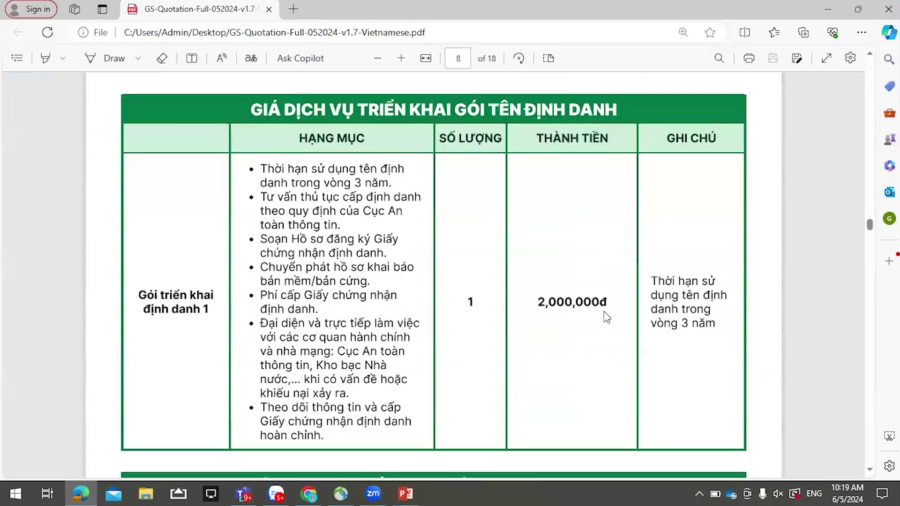
pyautogui.scroll(-12, 607, 317)
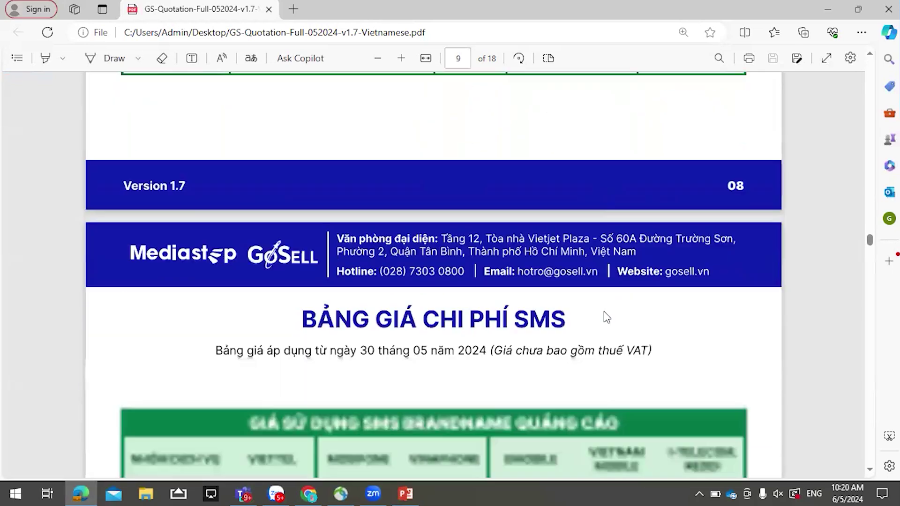
pyautogui.scroll(-12, 607, 318)
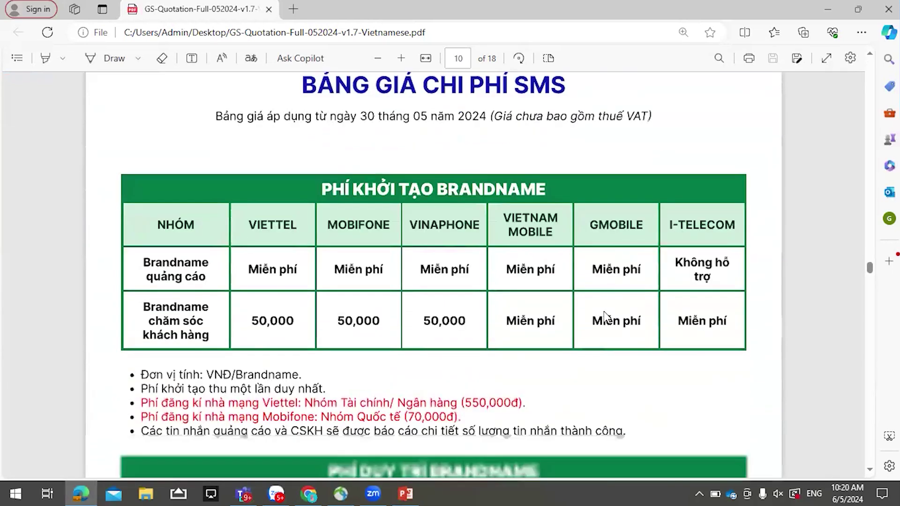
pyautogui.scroll(-12, 604, 316)
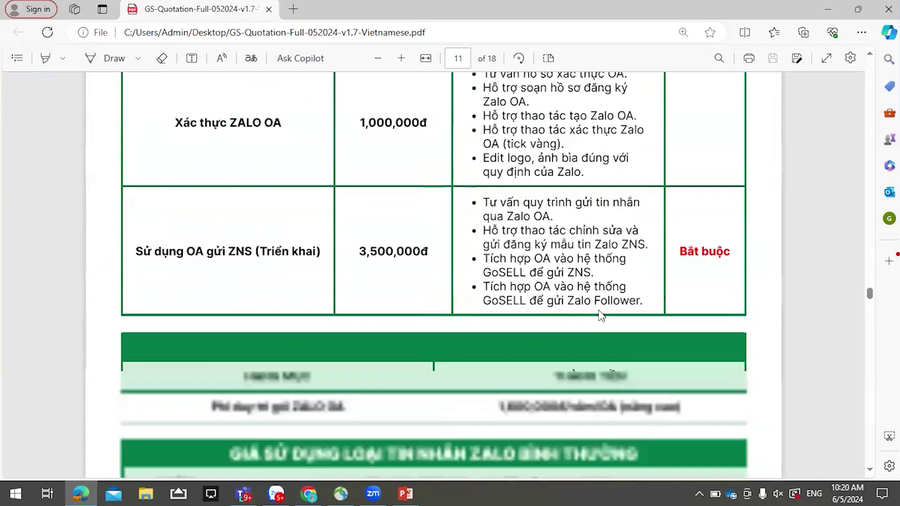
pyautogui.scroll(-12, 598, 316)
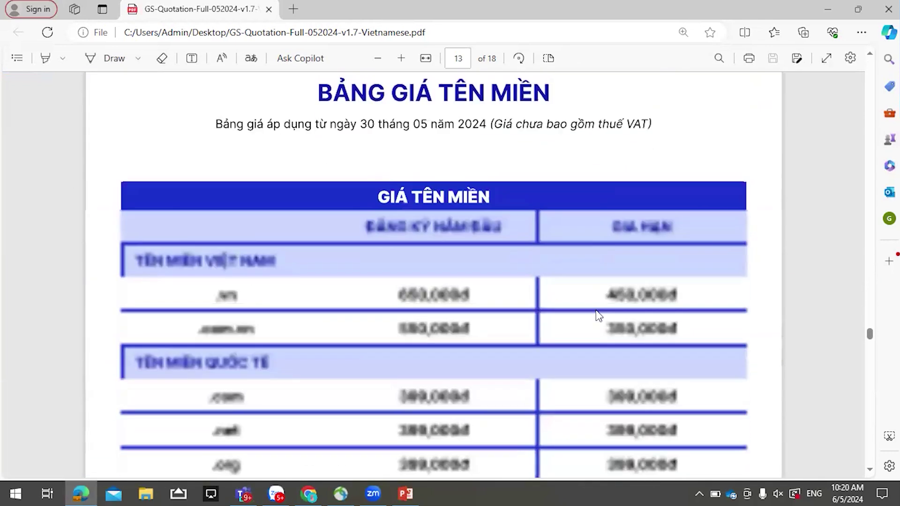
pyautogui.scroll(-12, 595, 310)
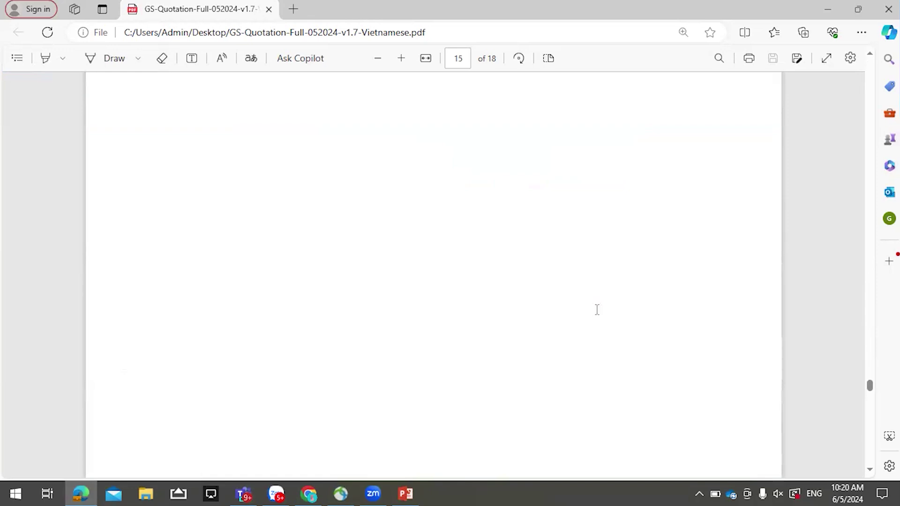
# - Continue to the final equipment price page 18, then scroll back to page 16
pyautogui.scroll(-10, 597, 310)
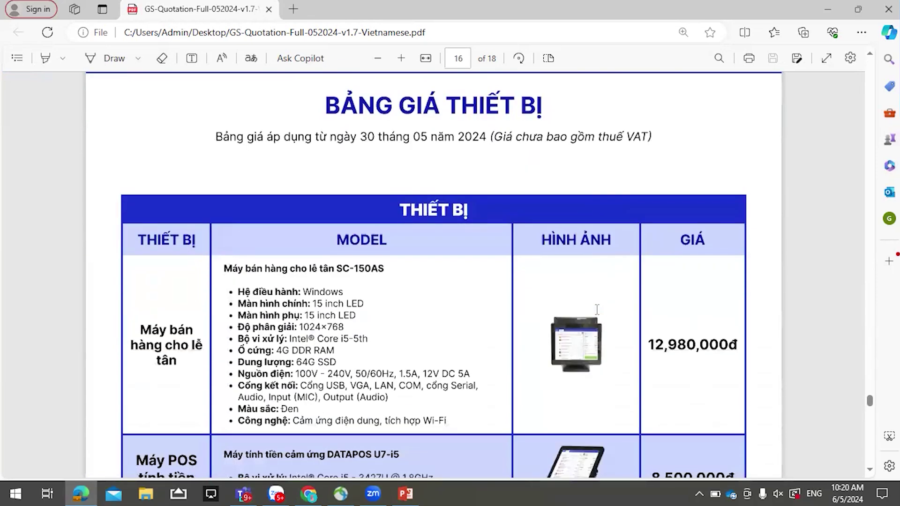
pyautogui.scroll(-1, 551, 322)
pyautogui.scroll(-4, 550, 322)
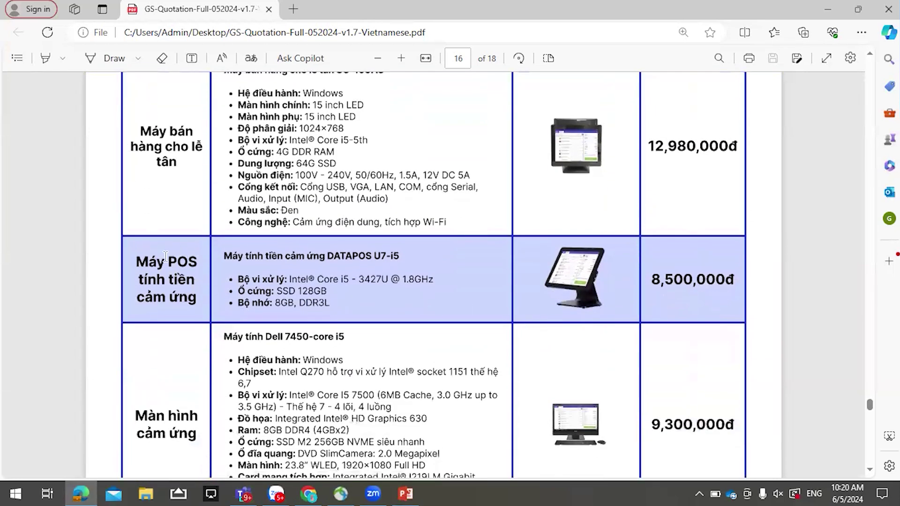
pyautogui.scroll(-6, 173, 184)
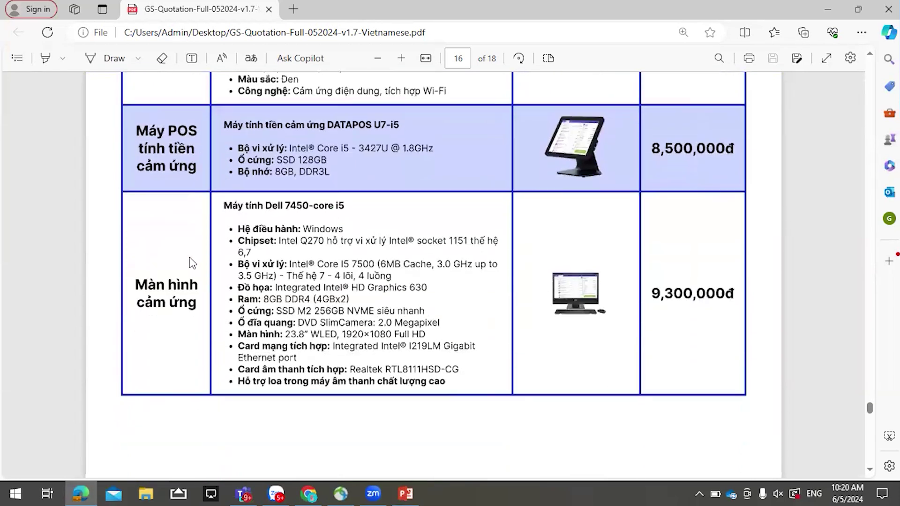
pyautogui.scroll(9, 202, 301)
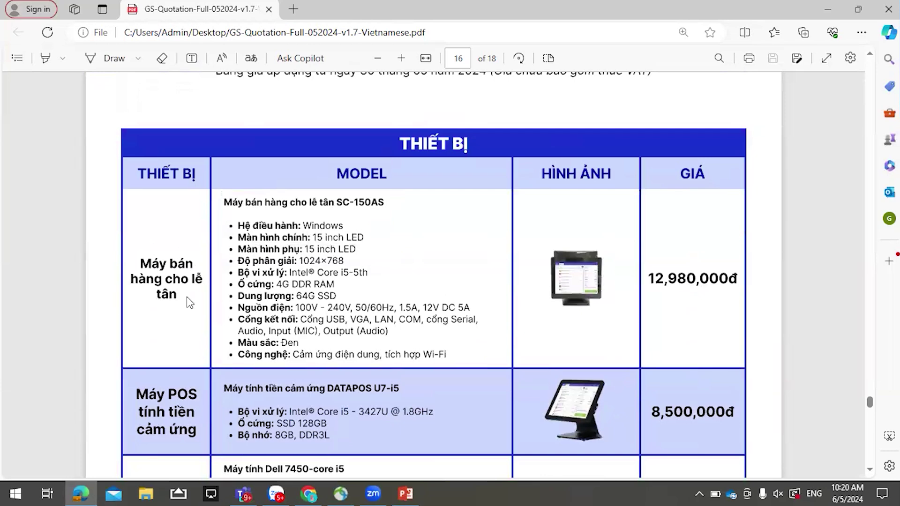
pyautogui.scroll(-6, 187, 302)
pyautogui.scroll(-15, 246, 301)
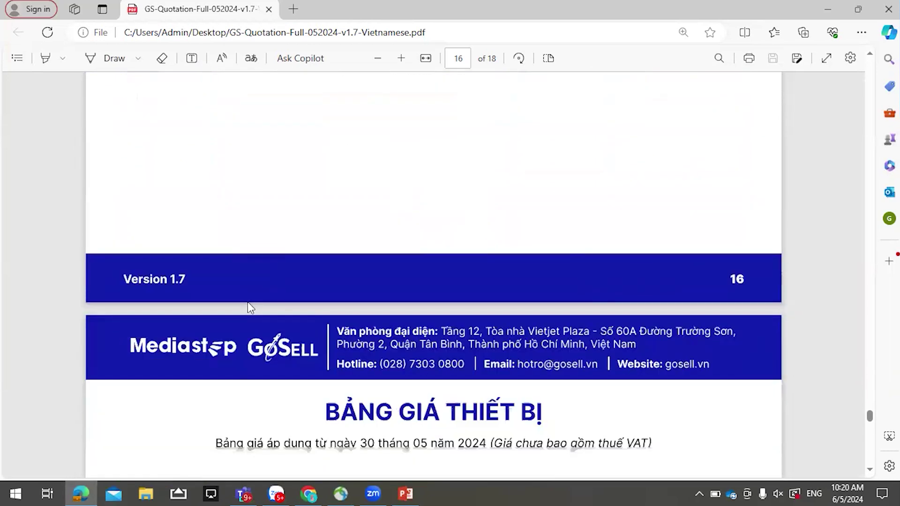
pyautogui.scroll(-7, 244, 297)
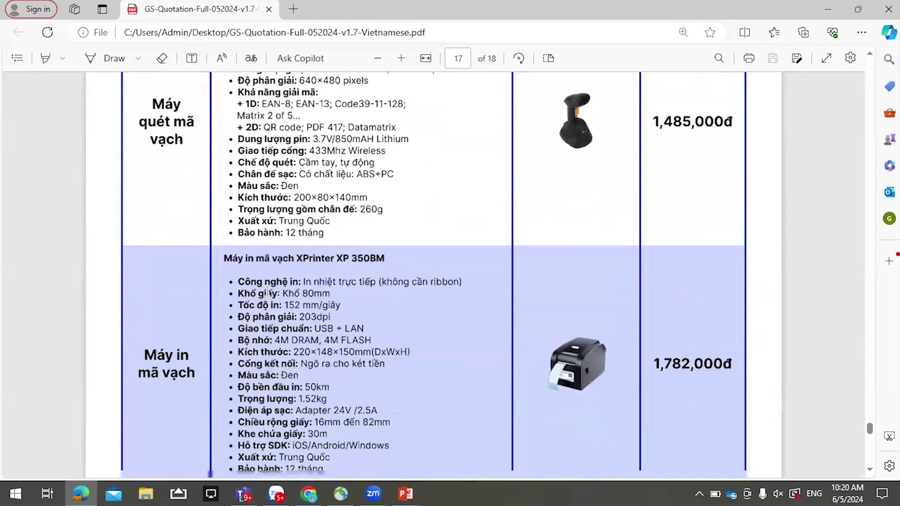
pyautogui.scroll(-14, 272, 291)
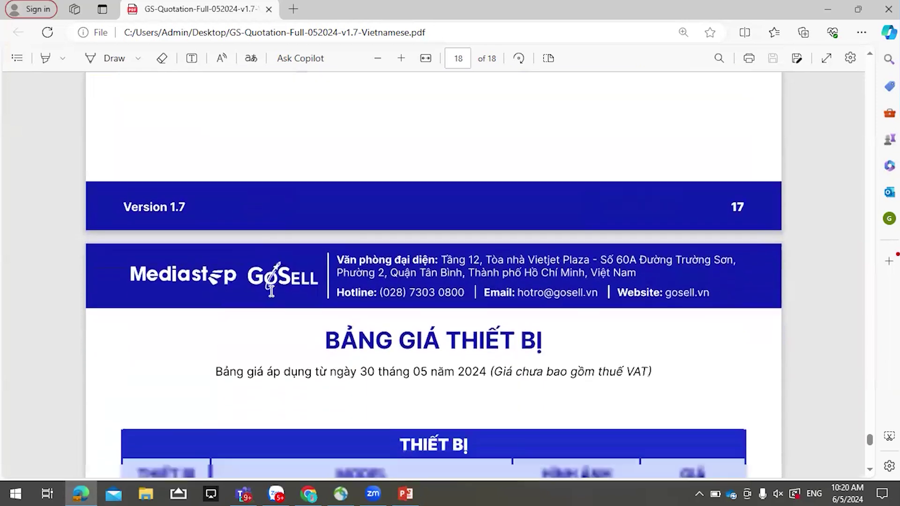
pyautogui.scroll(-8, 263, 296)
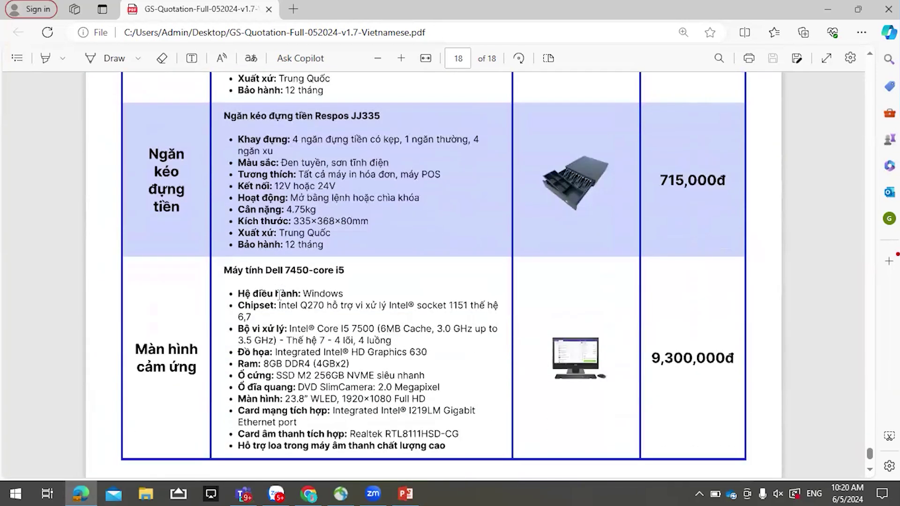
pyautogui.scroll(-2, 280, 292)
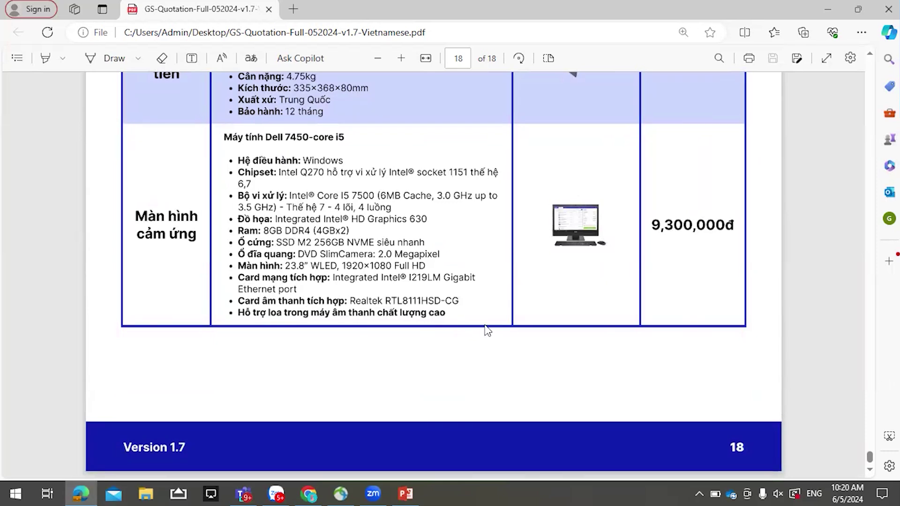
pyautogui.scroll(20, 484, 321)
pyautogui.scroll(20, 467, 306)
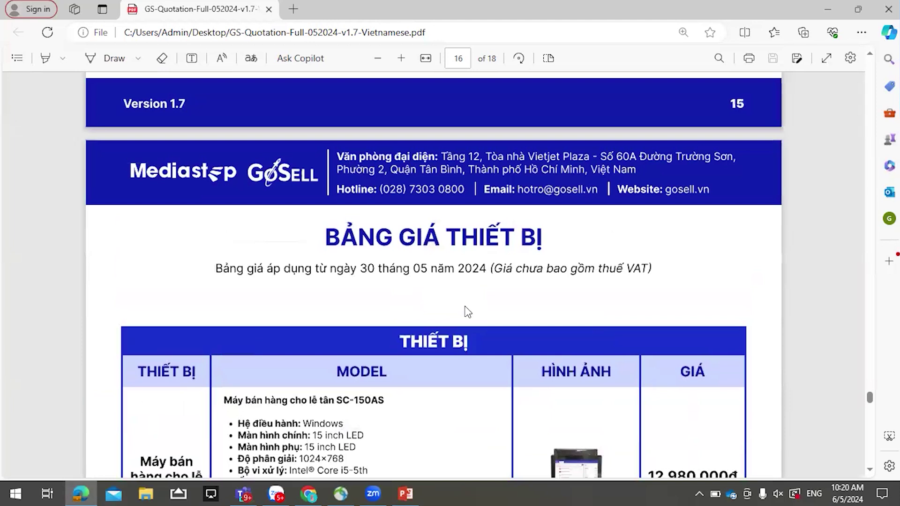
pyautogui.scroll(-20, 466, 312)
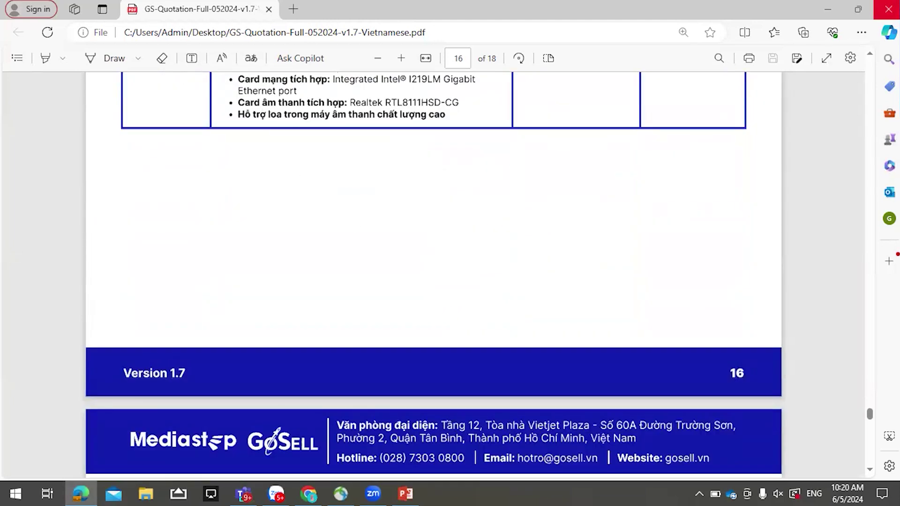
# - Jump to the PDF's top and scroll through the BẢNG GIÁ GOSELL 2024 table into page 2
pyautogui.moveTo(870, 417); pyautogui.dragTo(820, 34)
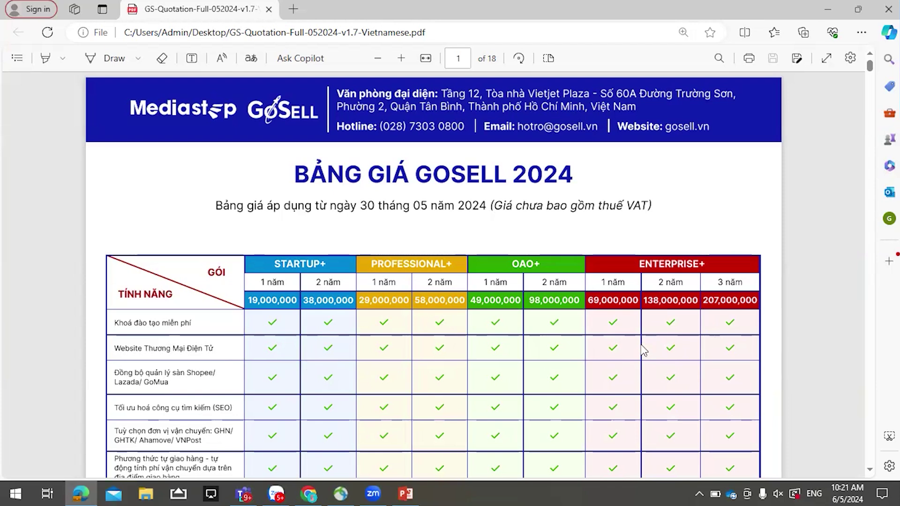
pyautogui.scroll(-4, 345, 380)
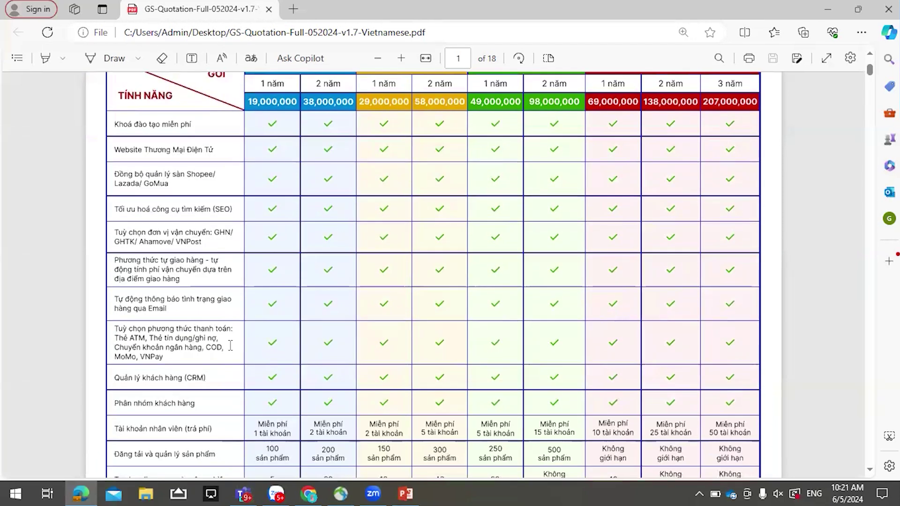
pyautogui.scroll(-3, 230, 345)
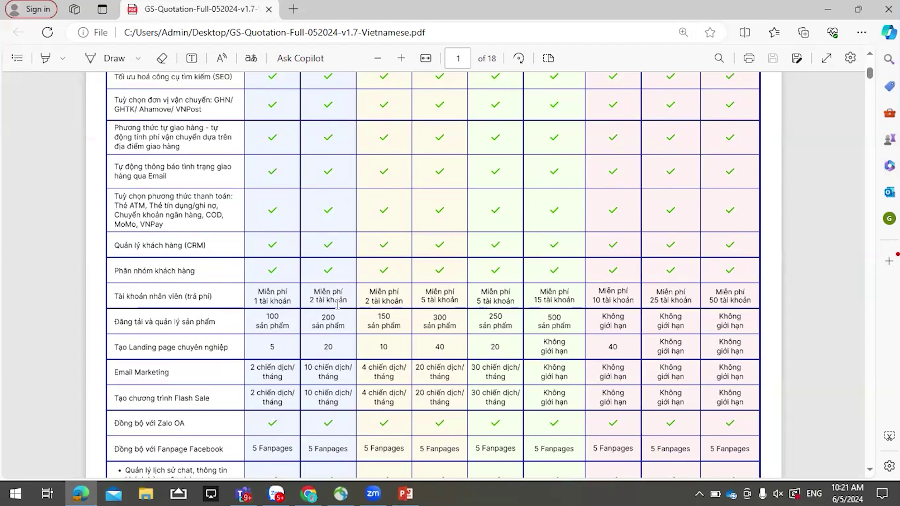
pyautogui.scroll(-8, 337, 303)
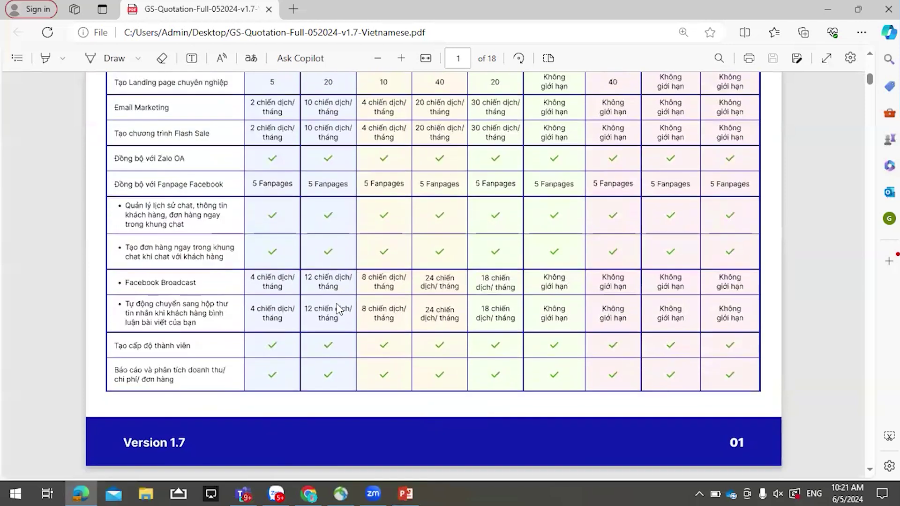
pyautogui.scroll(-10, 339, 309)
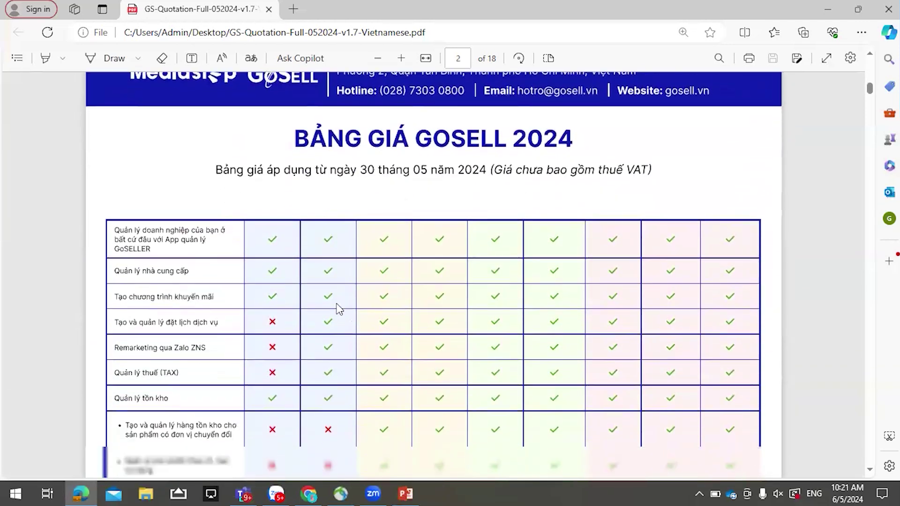
pyautogui.scroll(-8, 339, 309)
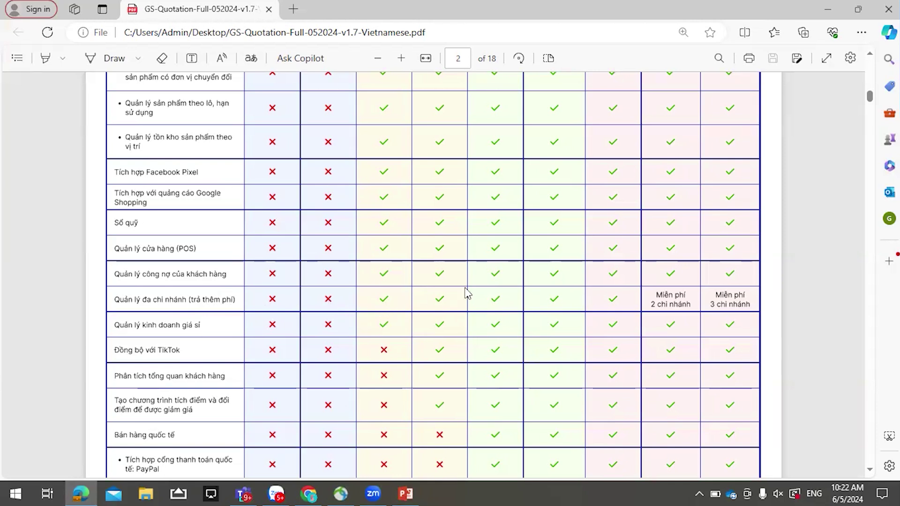
# - Scroll through page 3's feature table to its final GoSELL case-study row
pyautogui.scroll(-3, 710, 344)
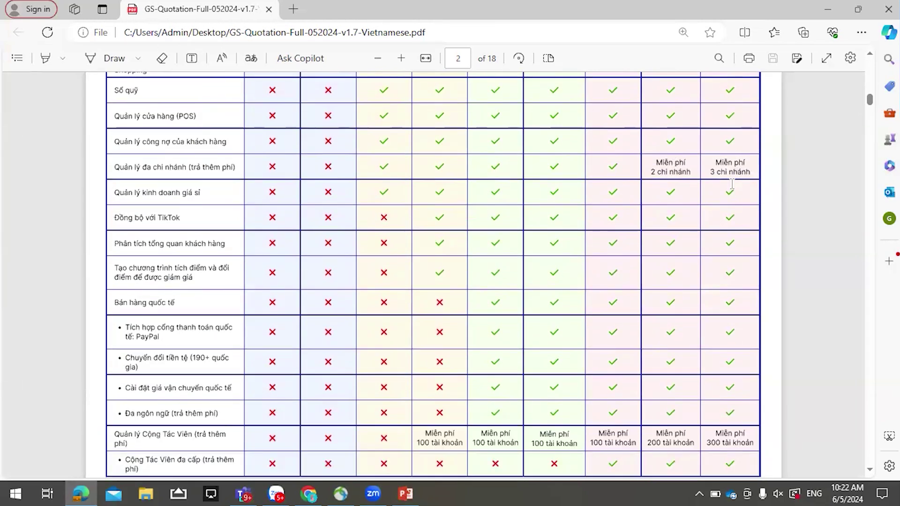
pyautogui.scroll(-6, 529, 243)
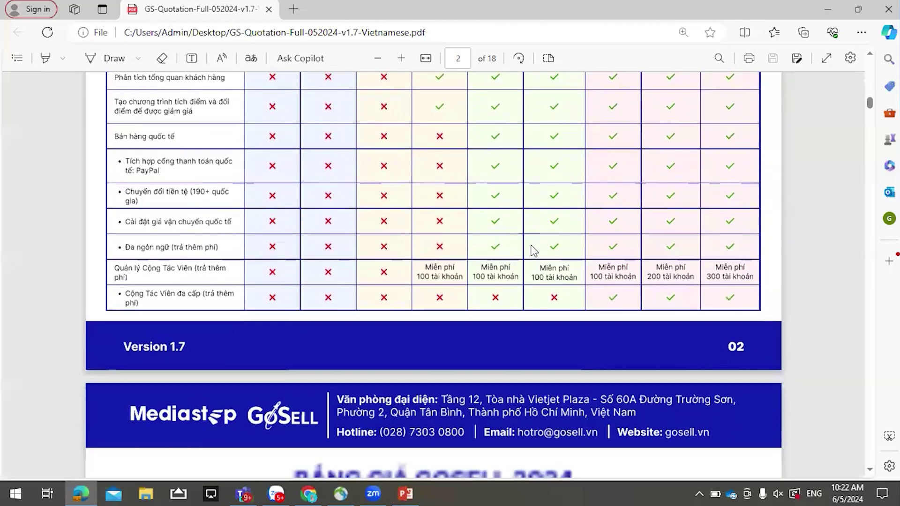
pyautogui.scroll(-6, 533, 251)
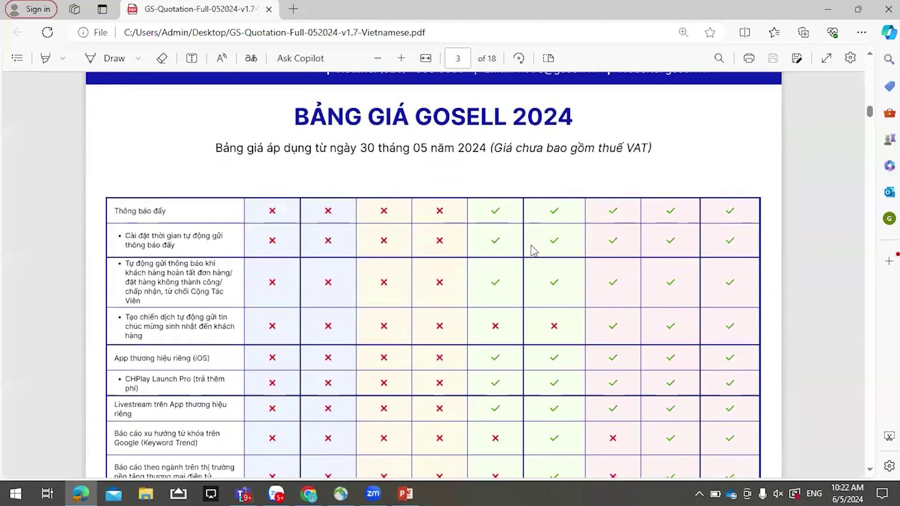
pyautogui.scroll(8, 533, 255)
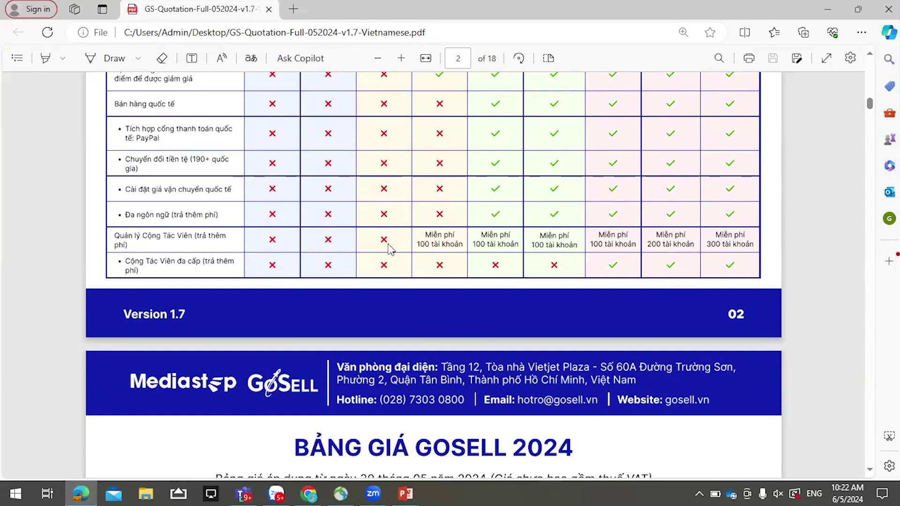
pyautogui.scroll(-10, 412, 291)
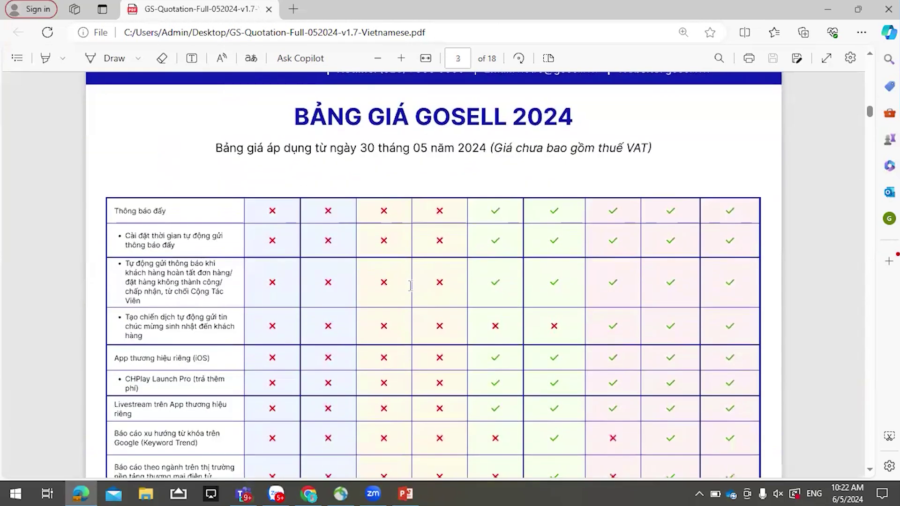
pyautogui.scroll(-3, 406, 287)
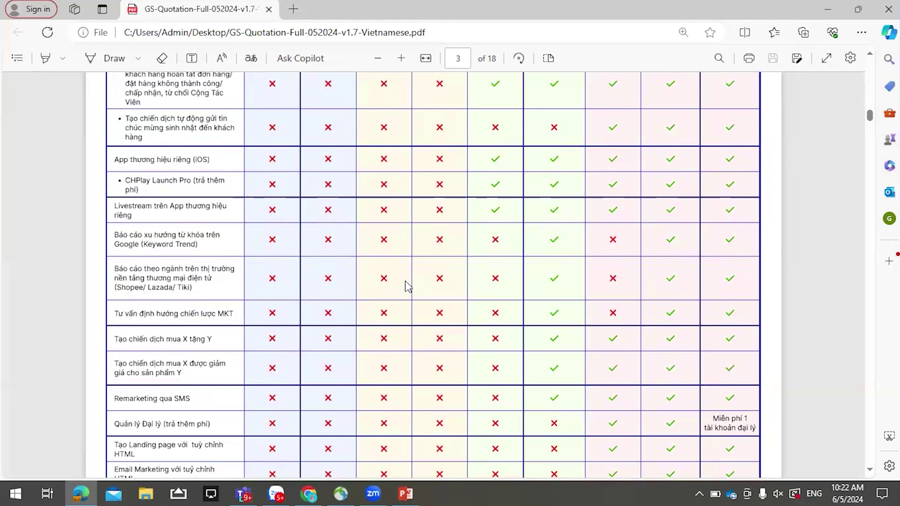
pyautogui.scroll(-6, 407, 287)
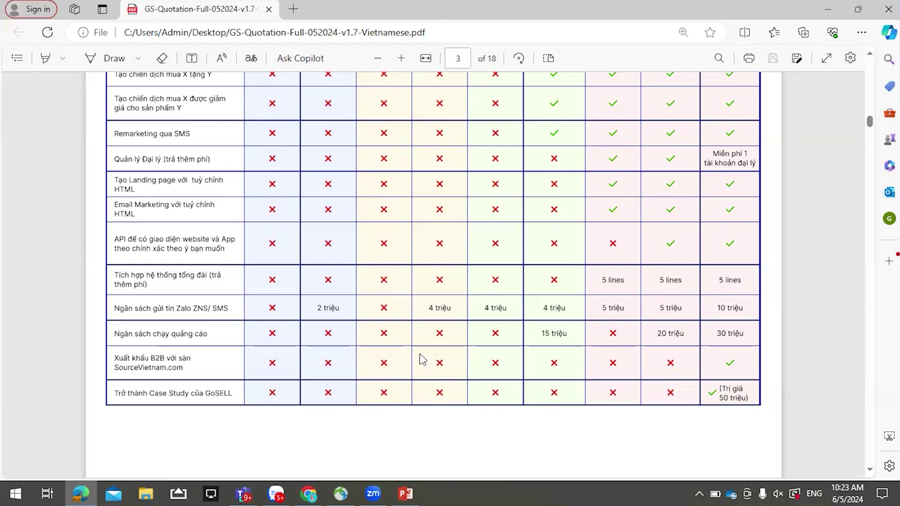
# - Scroll through the GoCALL switchboard, branch and sales-collaborator price tables on pages 4–6 until page 7 begins
pyautogui.scroll(-12, 424, 359)
pyautogui.scroll(-3, 424, 358)
pyautogui.scroll(3, 424, 358)
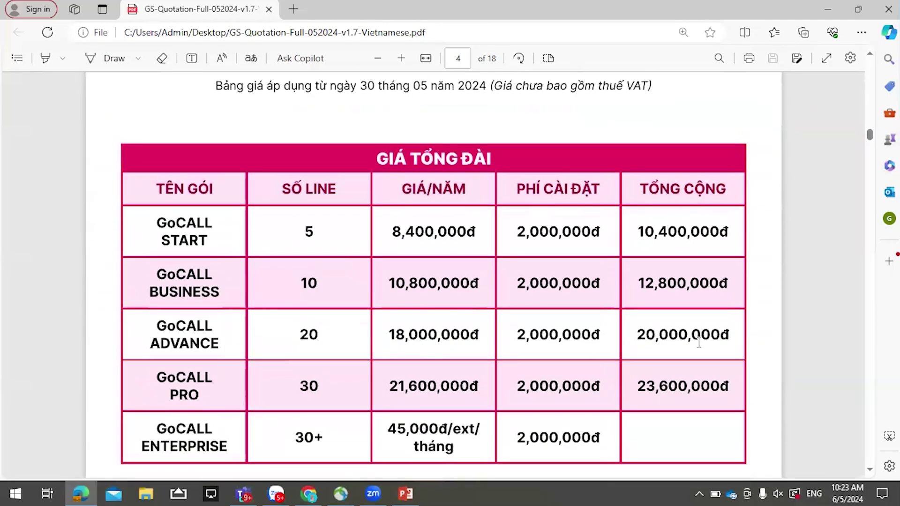
pyautogui.scroll(-15, 634, 327)
pyautogui.scroll(-15, 626, 319)
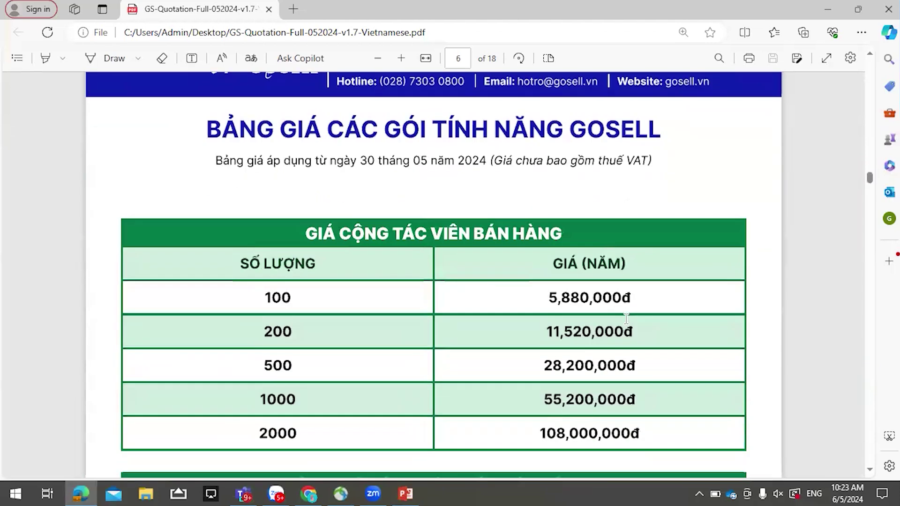
pyautogui.scroll(-2, 626, 318)
pyautogui.scroll(2, 626, 319)
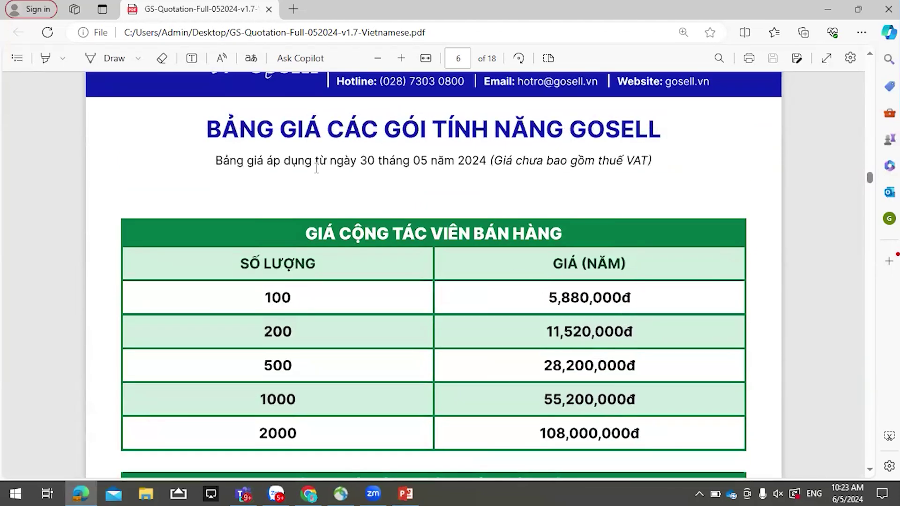
pyautogui.scroll(-10, 419, 179)
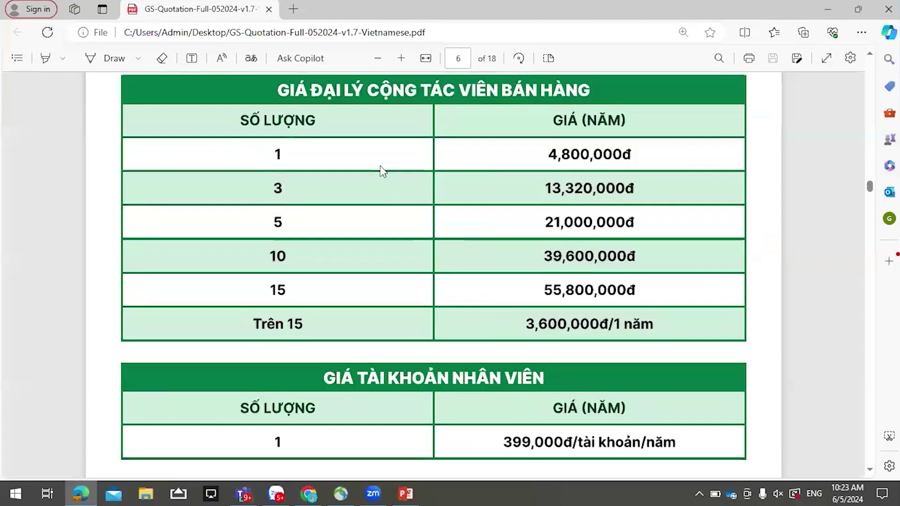
pyautogui.scroll(2, 379, 199)
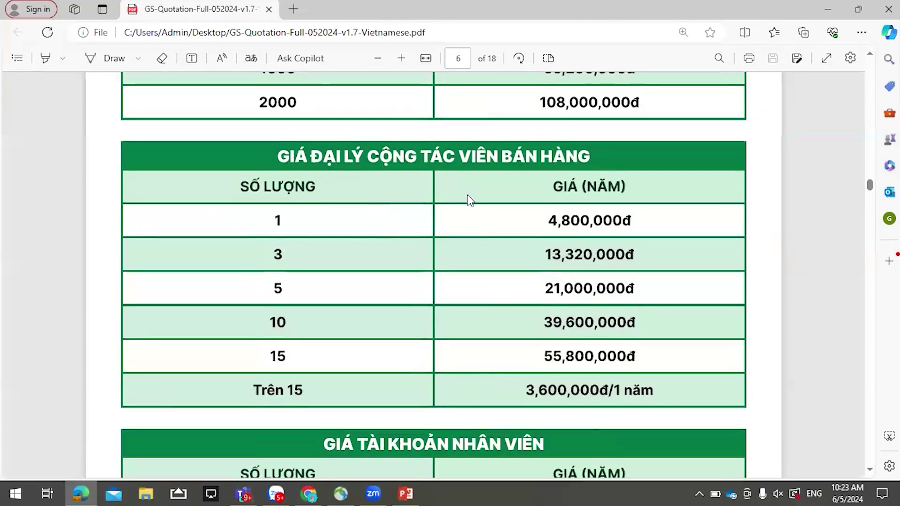
pyautogui.scroll(7, 468, 195)
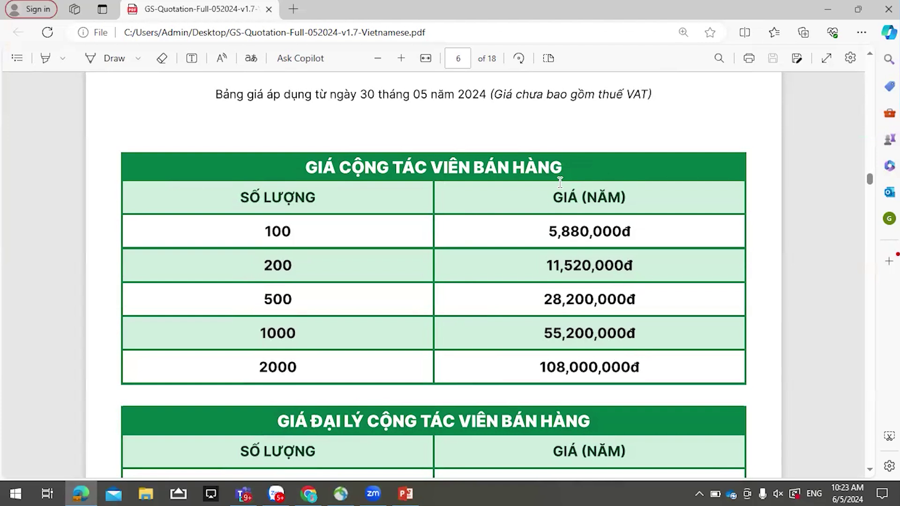
pyautogui.scroll(-2, 384, 349)
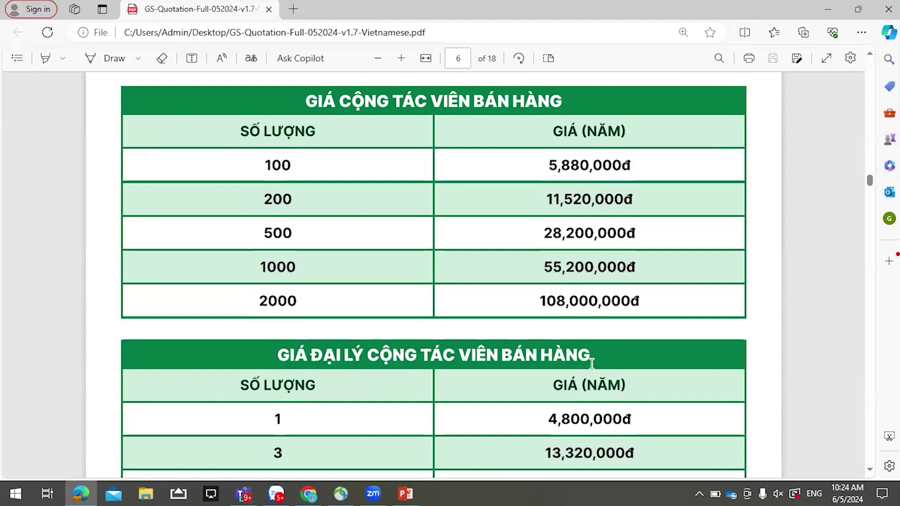
pyautogui.scroll(-10, 614, 350)
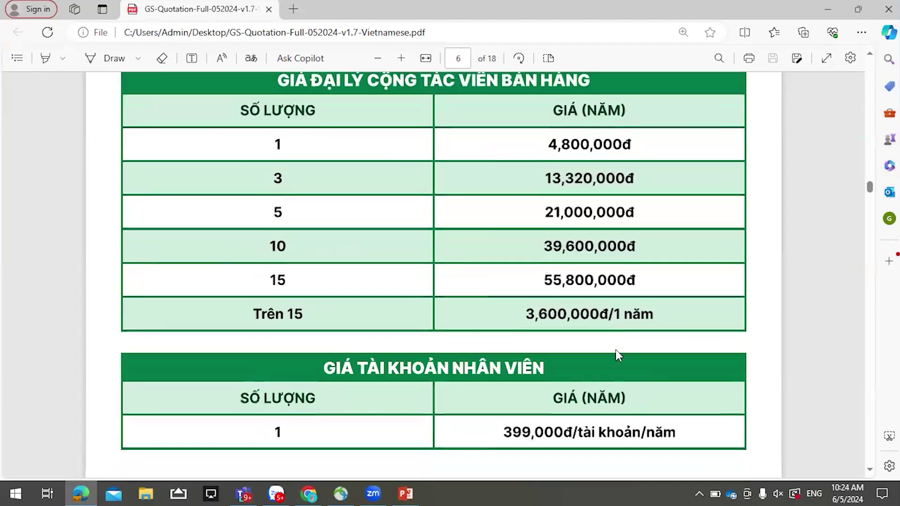
# - Scroll down to page 7's Shopee, multi-language and CHPLAY LAUNCH PRO prices, then back to page 5's header
pyautogui.scroll(-6, 538, 202)
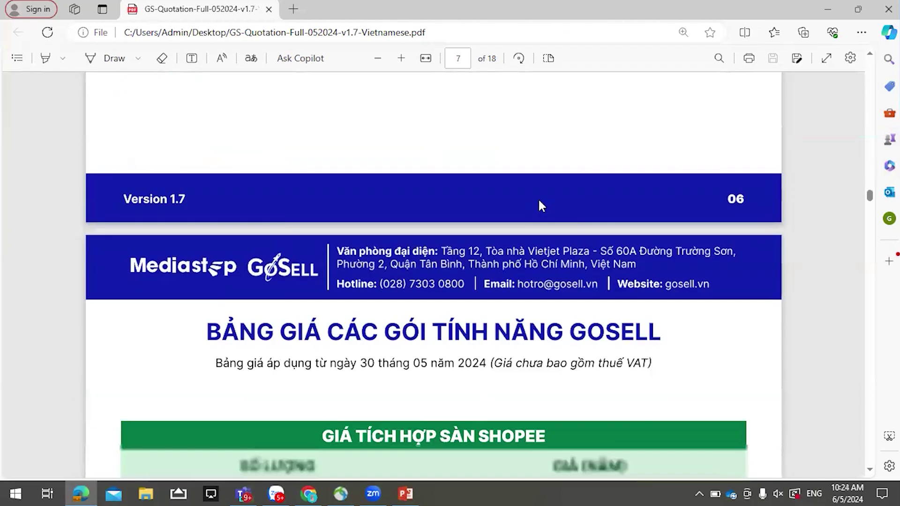
pyautogui.scroll(-2, 540, 200)
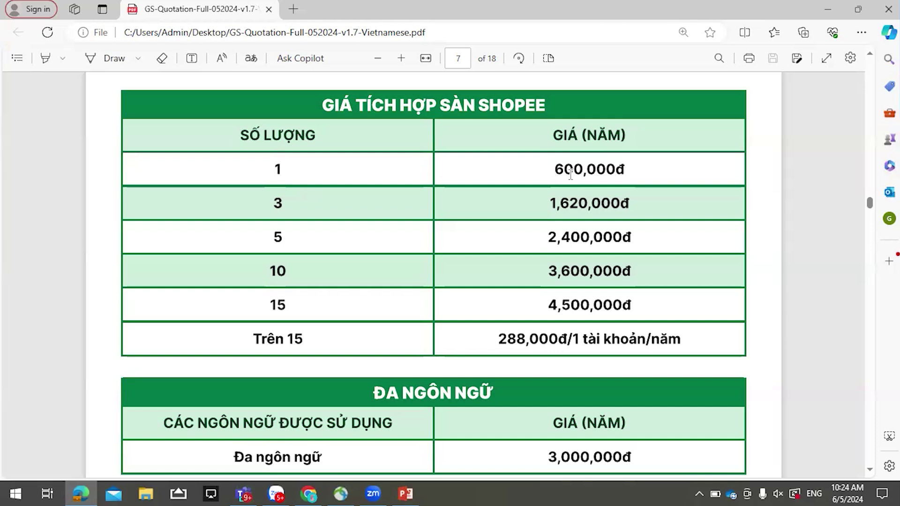
pyautogui.scroll(-4, 570, 173)
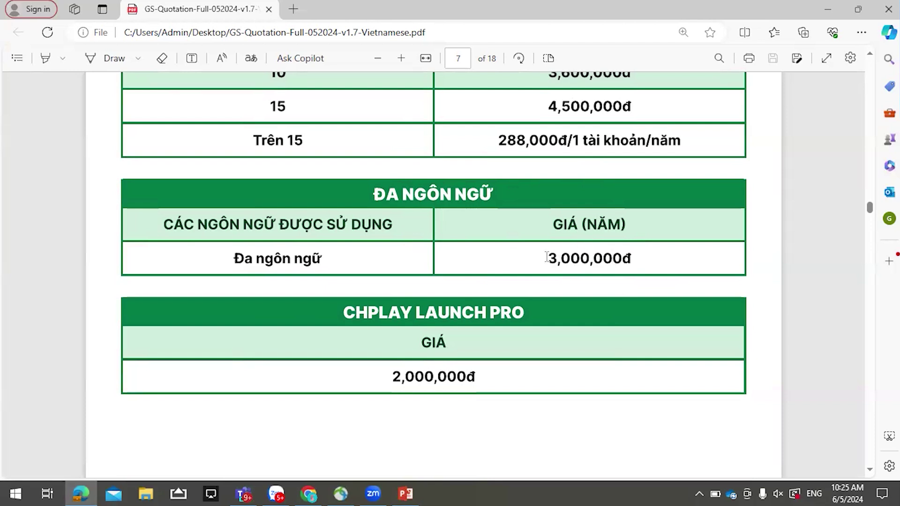
pyautogui.moveTo(276, 488)
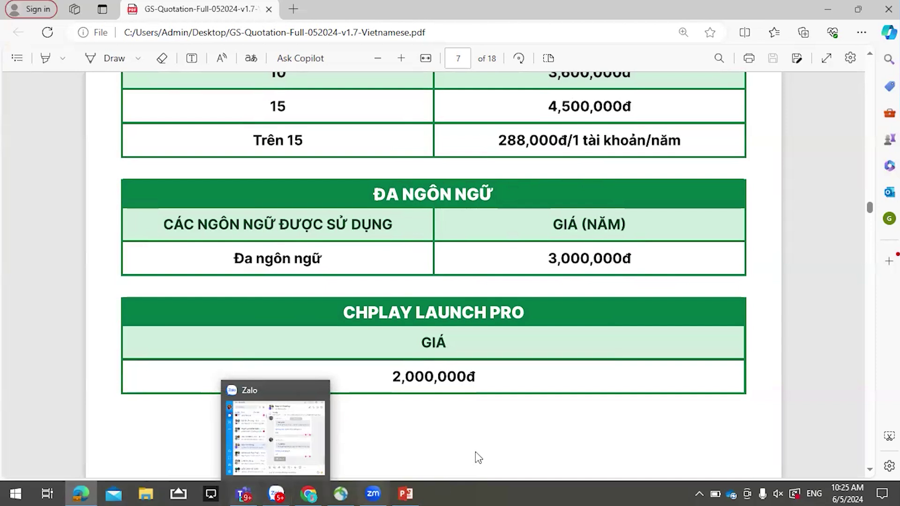
pyautogui.scroll(-3, 467, 407)
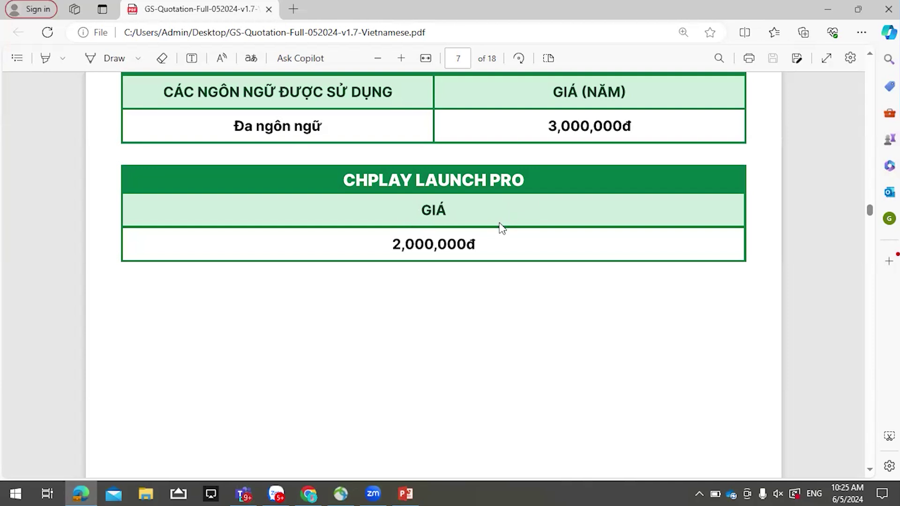
pyautogui.scroll(20, 500, 223)
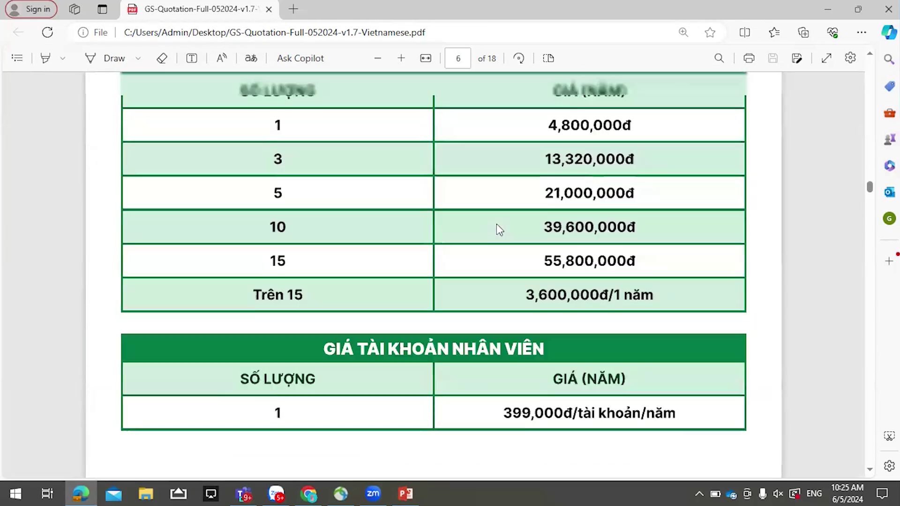
pyautogui.scroll(10, 495, 223)
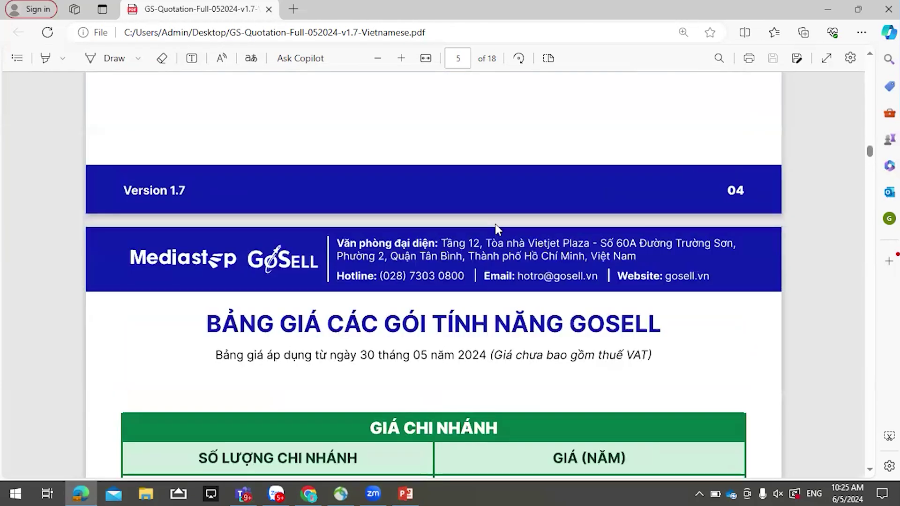
# - Search the quotation for 'app thương hiệu', jumping to the first of 2 matches on page 3
pyautogui.hotkey('ctrl', 'f')
pyautogui.write('app thương')
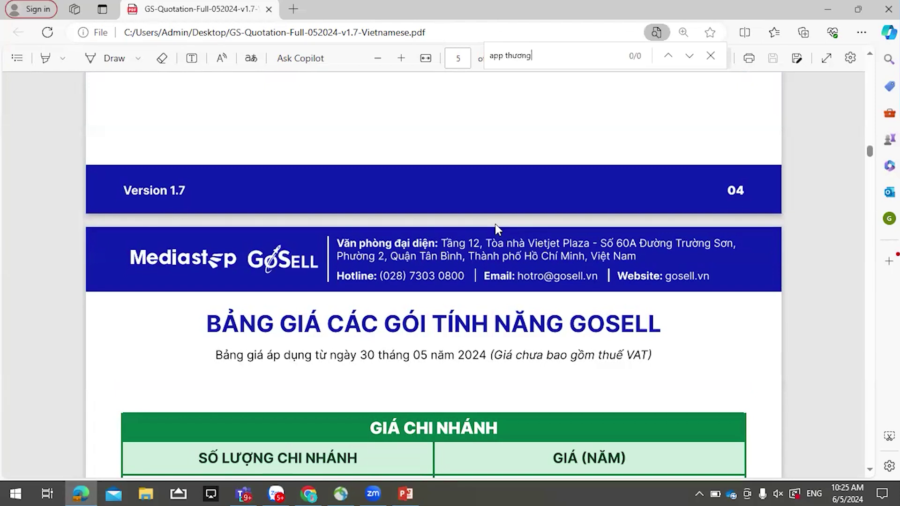
pyautogui.write('j')
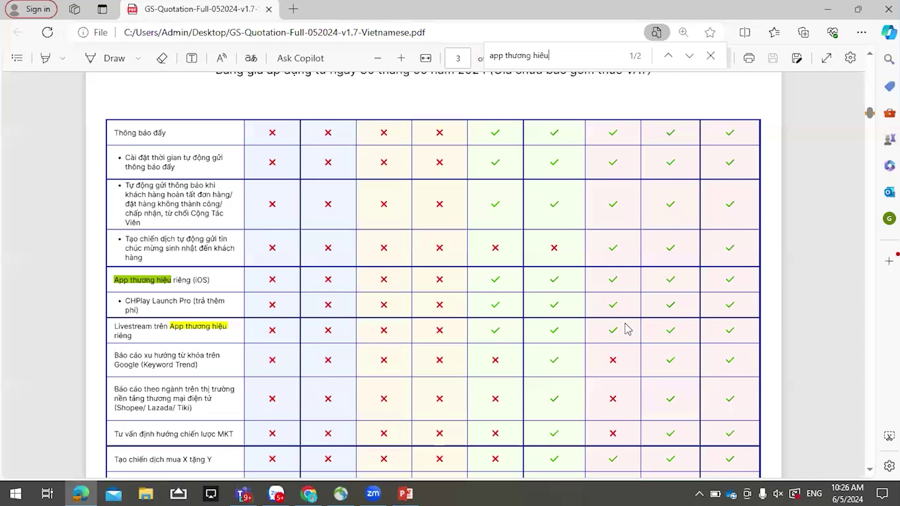
# - Scroll down the quotation to the SMS pages and highlight 'SMS' in the page title
pyautogui.scroll(-20, 623, 324)
pyautogui.scroll(-20, 623, 323)
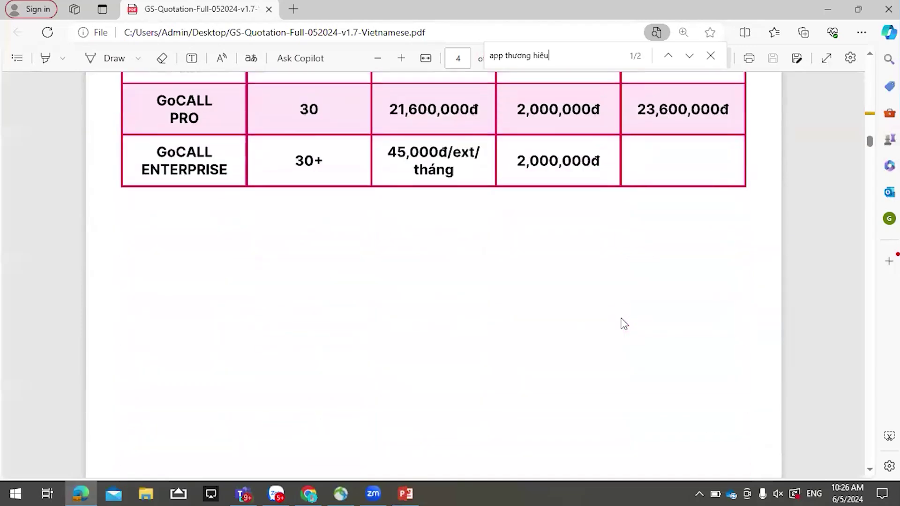
pyautogui.scroll(-20, 619, 318)
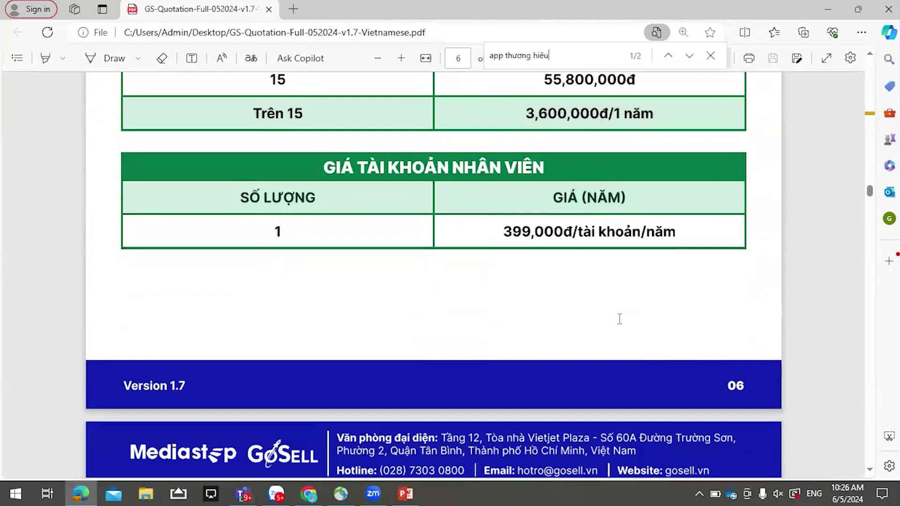
pyautogui.scroll(-20, 619, 318)
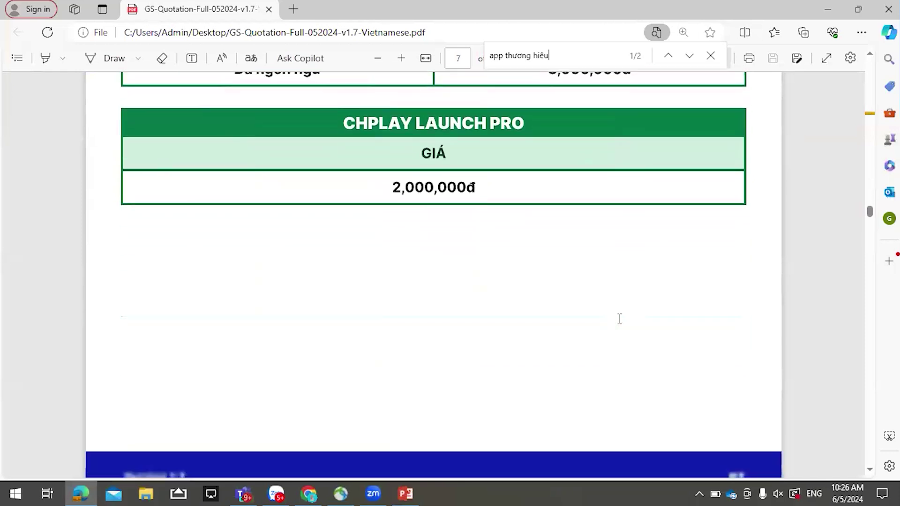
pyautogui.scroll(-20, 619, 319)
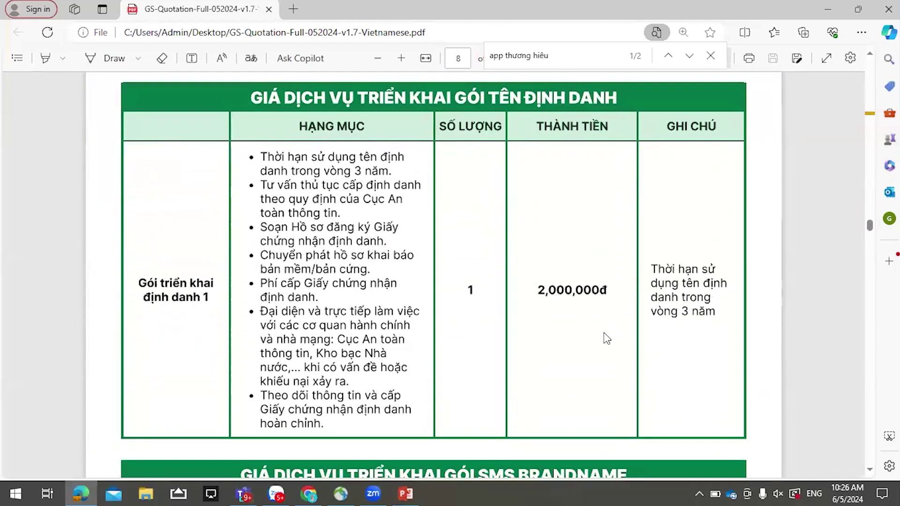
pyautogui.scroll(5, 607, 338)
pyautogui.moveTo(509, 194); pyautogui.dragTo(566, 195)
# - Select and clear the 2,000,000đ price, then reach page 8's SMS Brandname deployment table at 3,500,000đ
pyautogui.scroll(-3, 700, 249)
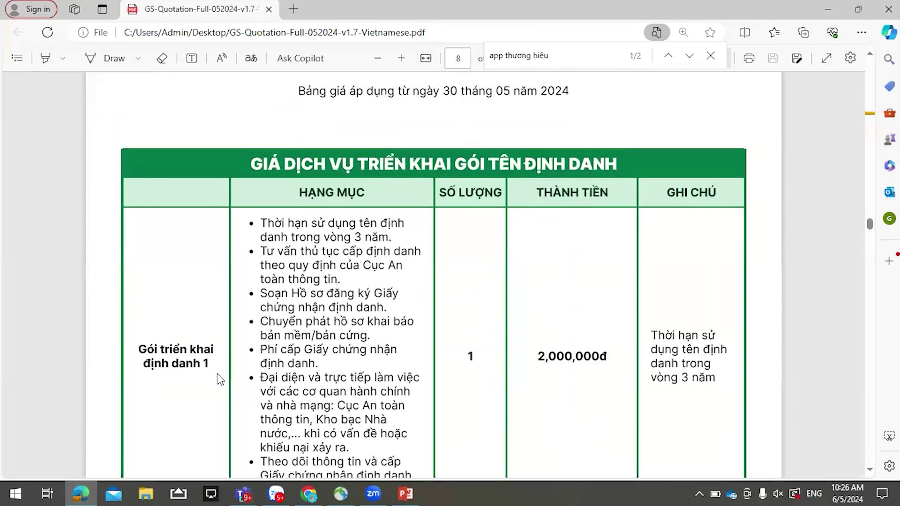
pyautogui.scroll(-3, 468, 300)
pyautogui.moveTo(537, 224); pyautogui.dragTo(610, 229)
pyautogui.click(606, 257)
pyautogui.scroll(-1, 592, 253)
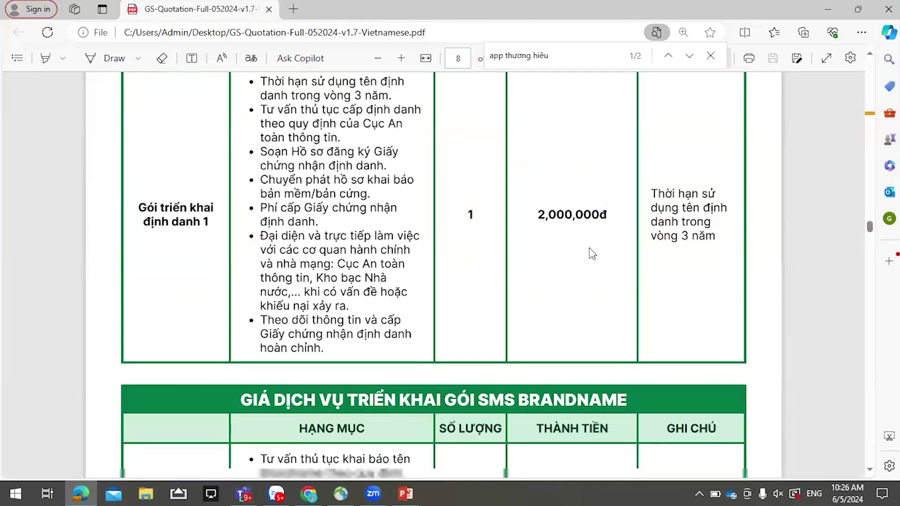
pyautogui.scroll(2, 598, 249)
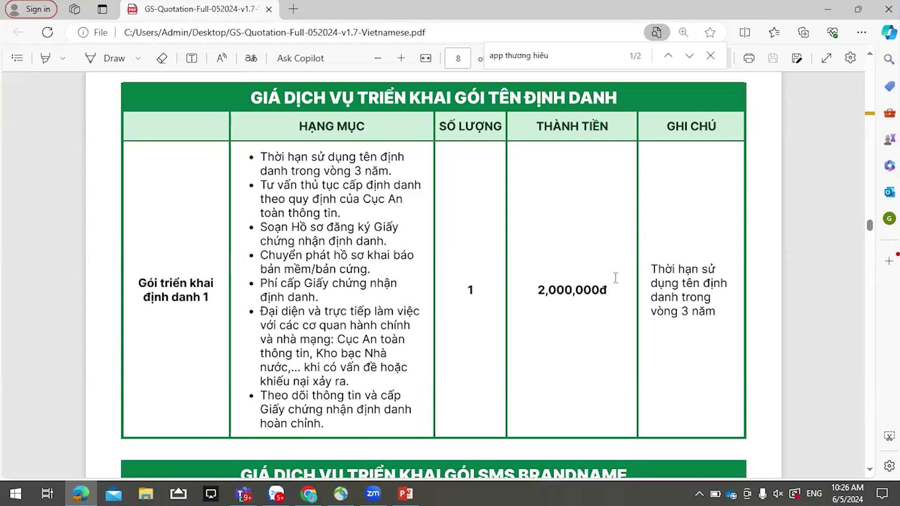
pyautogui.scroll(-7, 629, 287)
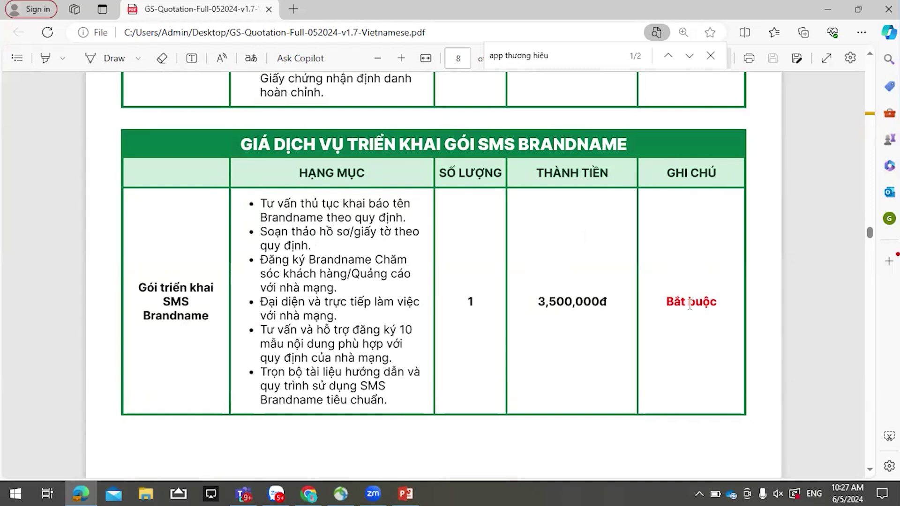
# - Scroll past page 9's SMS Brandname advertising and CSKH prices to page 10's setup fees
pyautogui.scroll(-10, 689, 302)
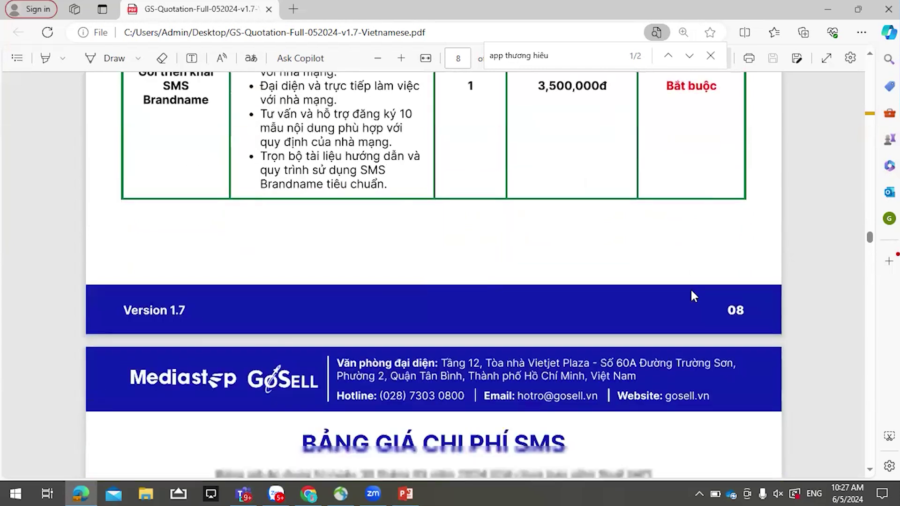
pyautogui.scroll(-1, 690, 295)
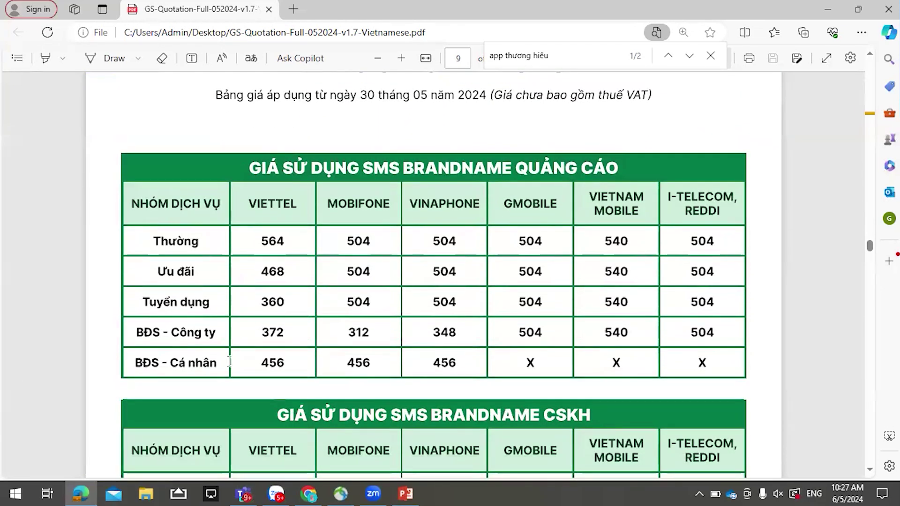
pyautogui.scroll(-1, 530, 349)
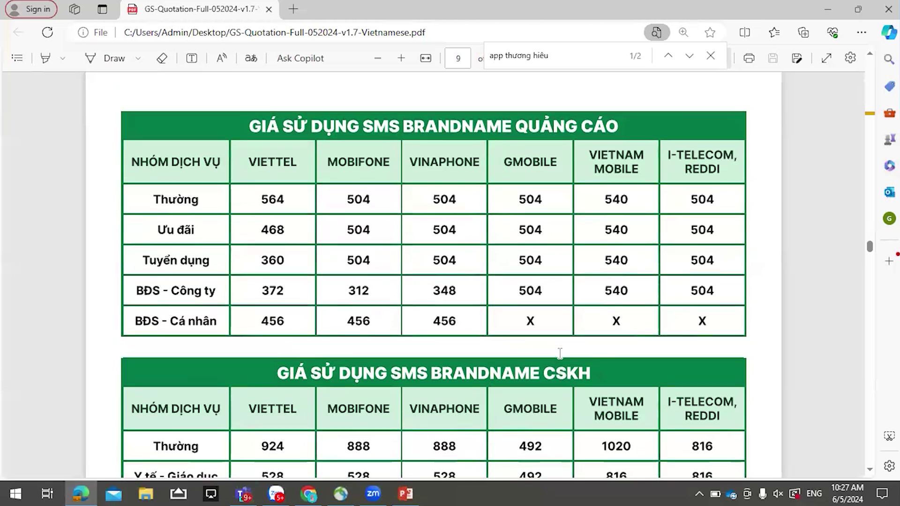
pyautogui.scroll(1, 560, 353)
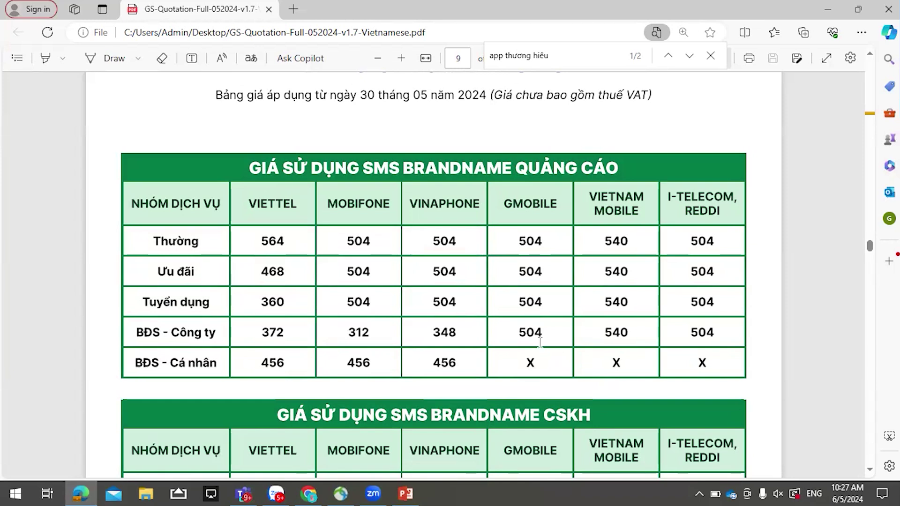
pyautogui.scroll(-3, 534, 341)
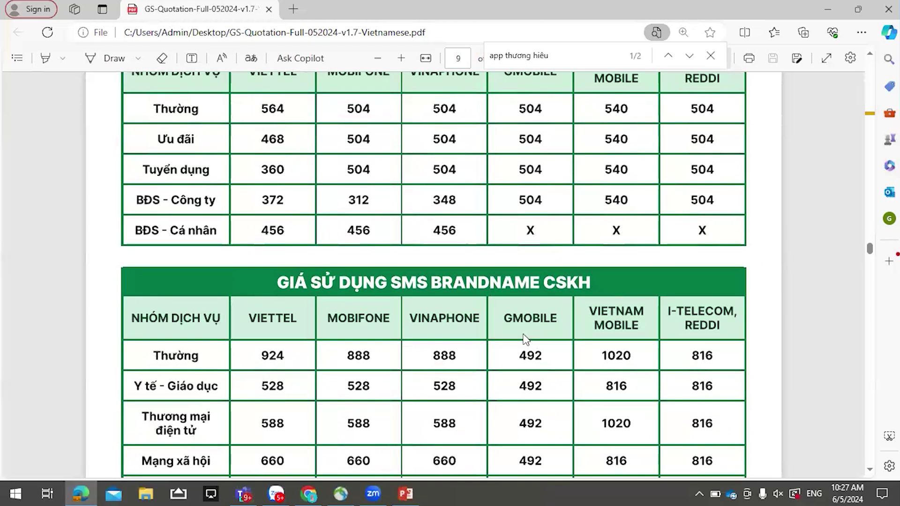
pyautogui.scroll(-3, 529, 340)
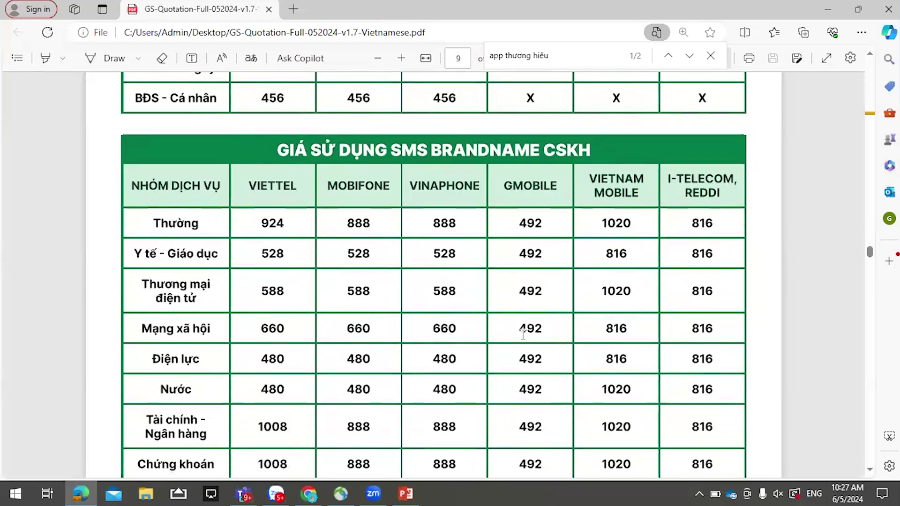
pyautogui.scroll(-6, 520, 336)
pyautogui.scroll(-9, 515, 338)
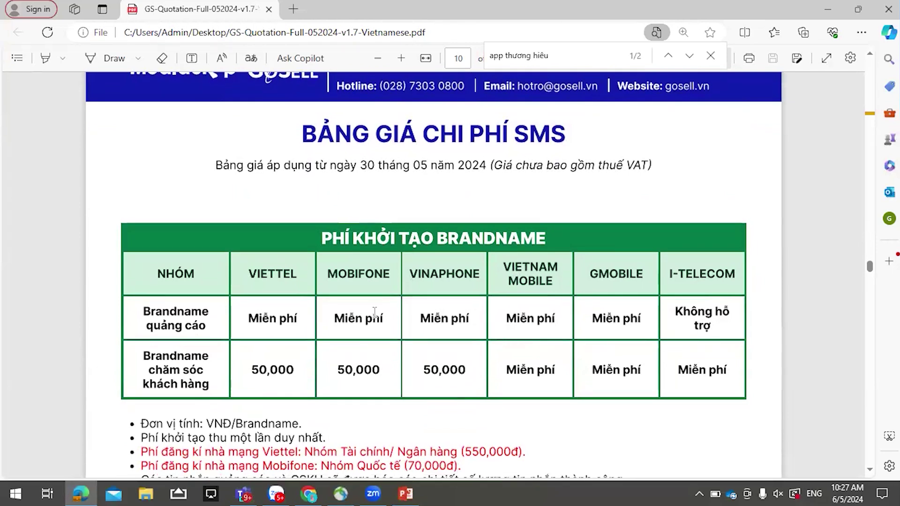
# - Settle on page 10's PHÍ DUY TRÌ BRANDNAME table showing the 50,000 monthly fees and notes
pyautogui.scroll(-2, 354, 324)
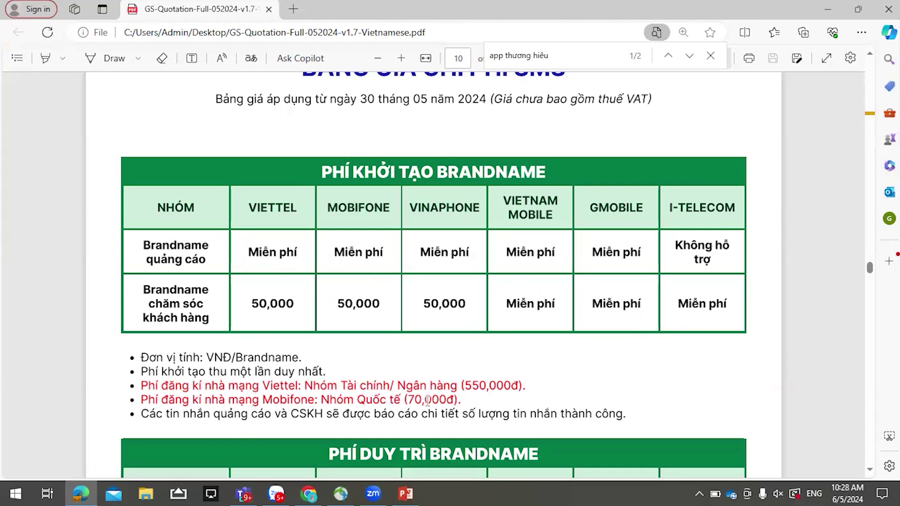
pyautogui.scroll(-1, 427, 399)
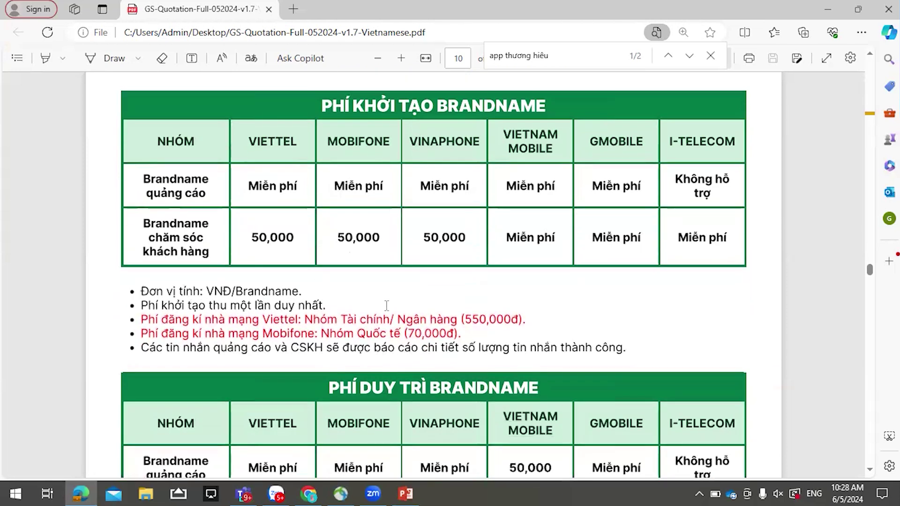
pyautogui.scroll(-2, 359, 281)
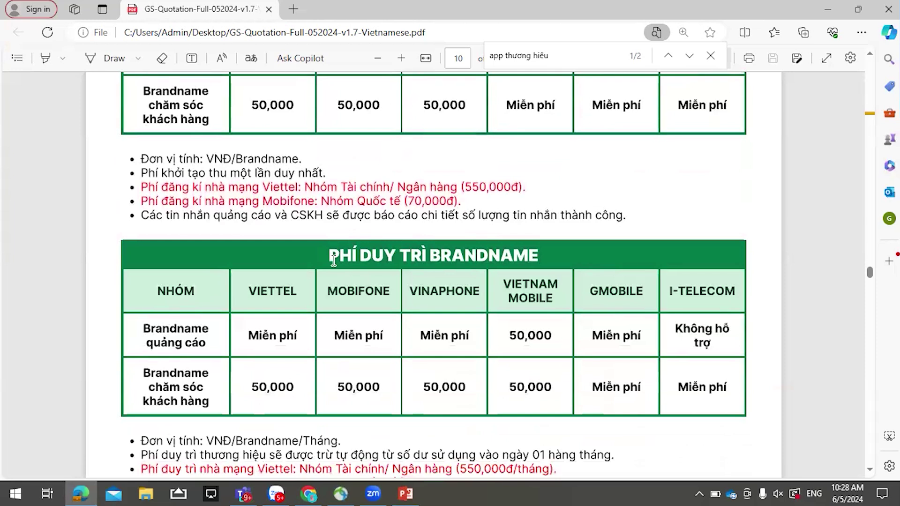
pyautogui.scroll(-1, 347, 258)
pyautogui.scroll(4, 391, 226)
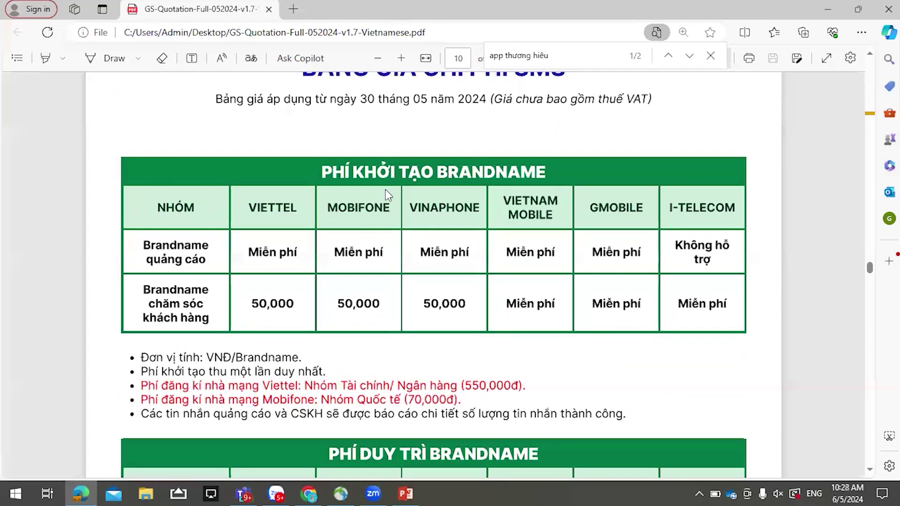
pyautogui.scroll(-3, 361, 286)
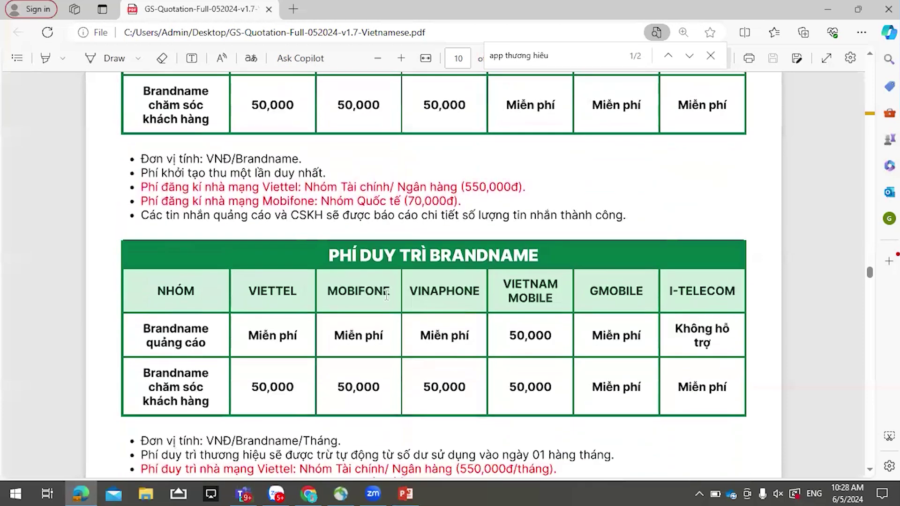
pyautogui.scroll(-1, 391, 299)
pyautogui.scroll(-1, 394, 305)
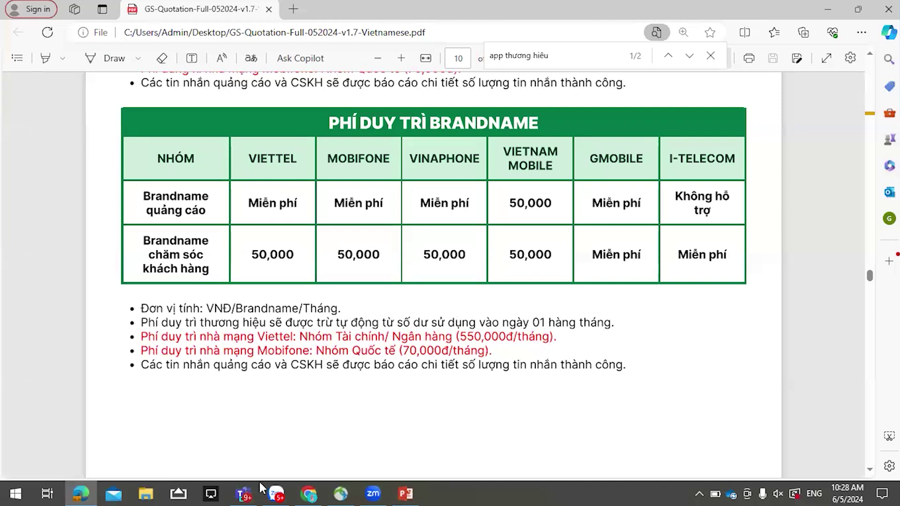
# - Switch to the GoSell admin window listing the Quận Gò Vấp and Quận 1 MPOS readers
pyautogui.click(309, 493)
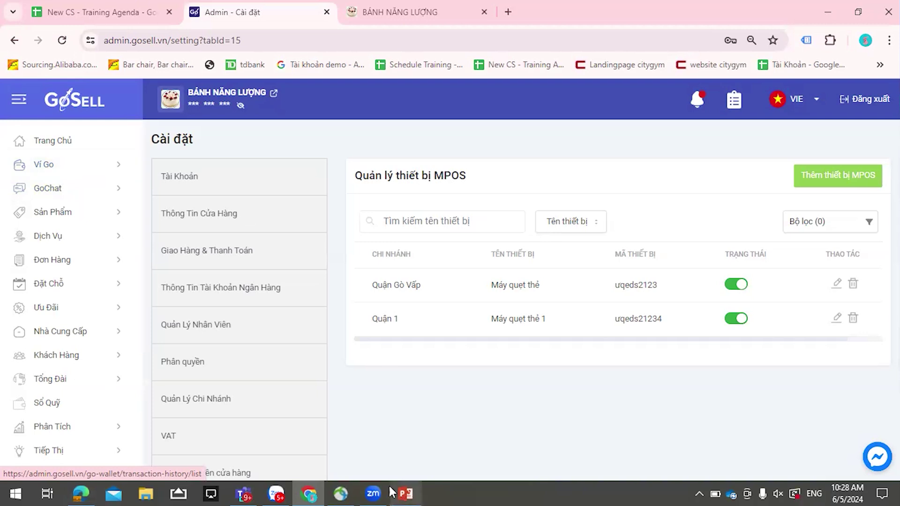
# - Return to the quotation PDF and scroll through the ZNS and Zalo message prices to page 12
pyautogui.click(92, 492)
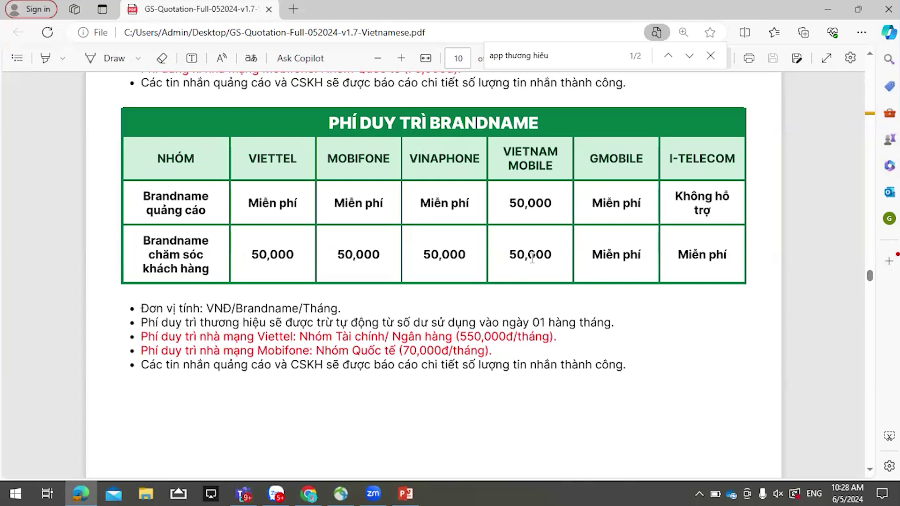
pyautogui.scroll(-3, 488, 367)
pyautogui.scroll(-10, 487, 368)
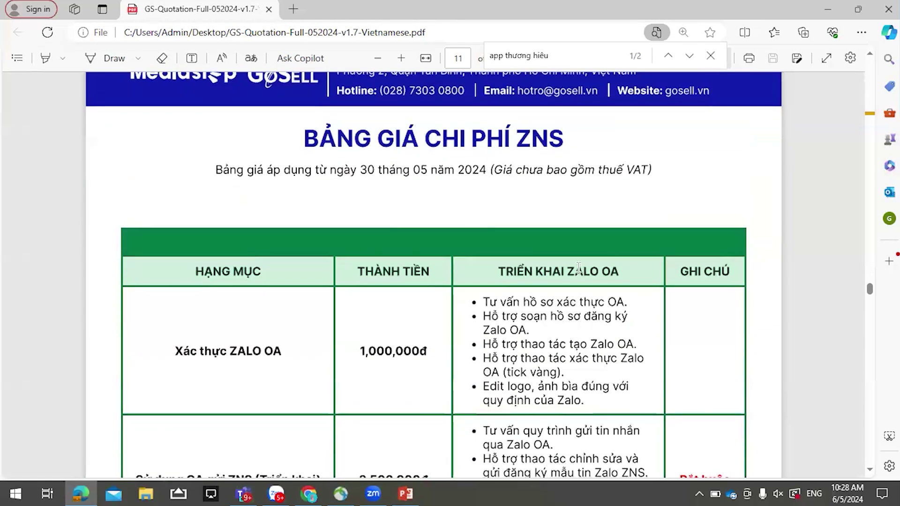
pyautogui.scroll(-2, 578, 267)
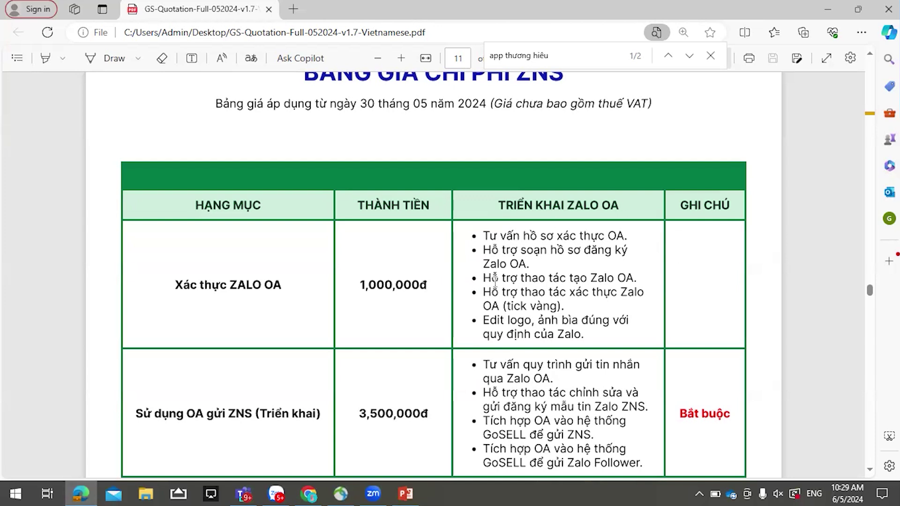
pyautogui.scroll(-2, 575, 290)
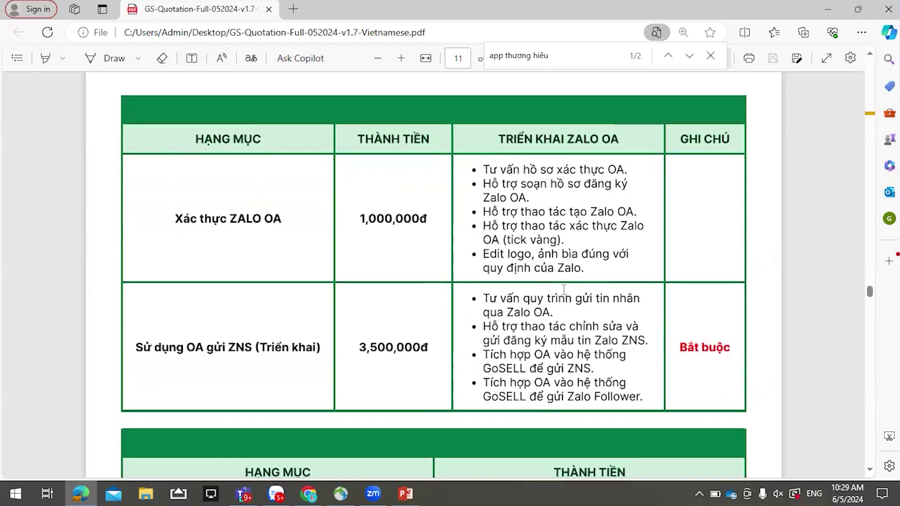
pyautogui.scroll(-1, 435, 315)
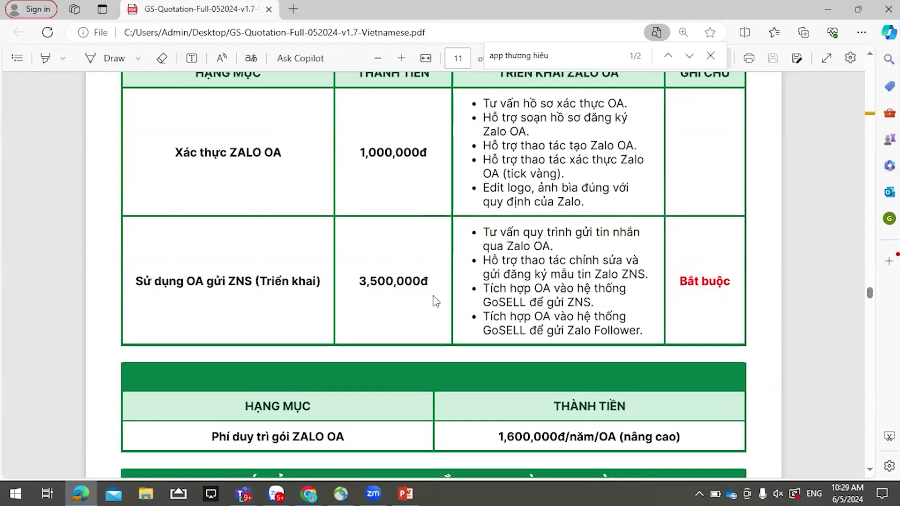
pyautogui.scroll(-4, 674, 289)
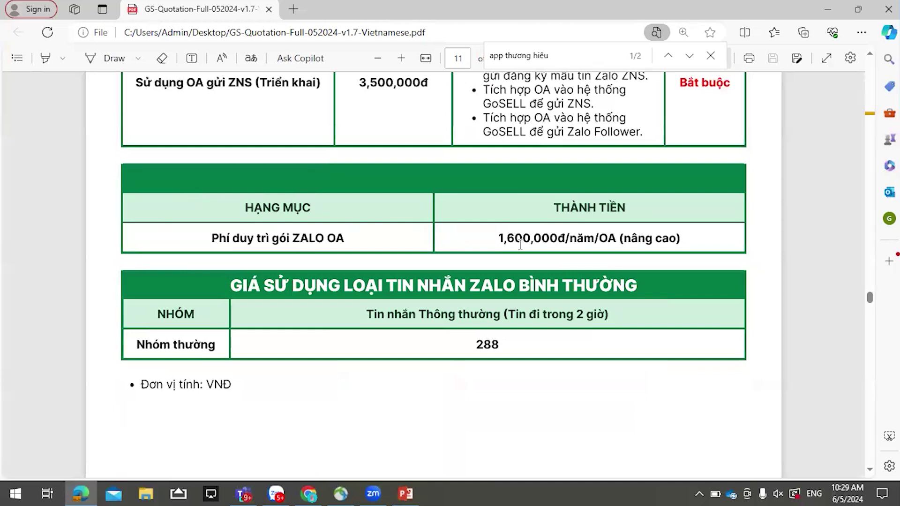
pyautogui.scroll(-4, 648, 240)
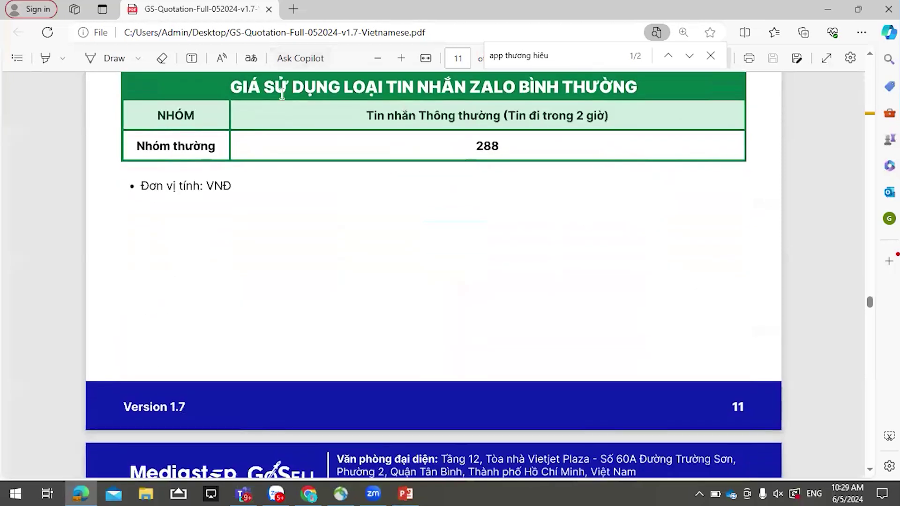
pyautogui.scroll(1, 638, 237)
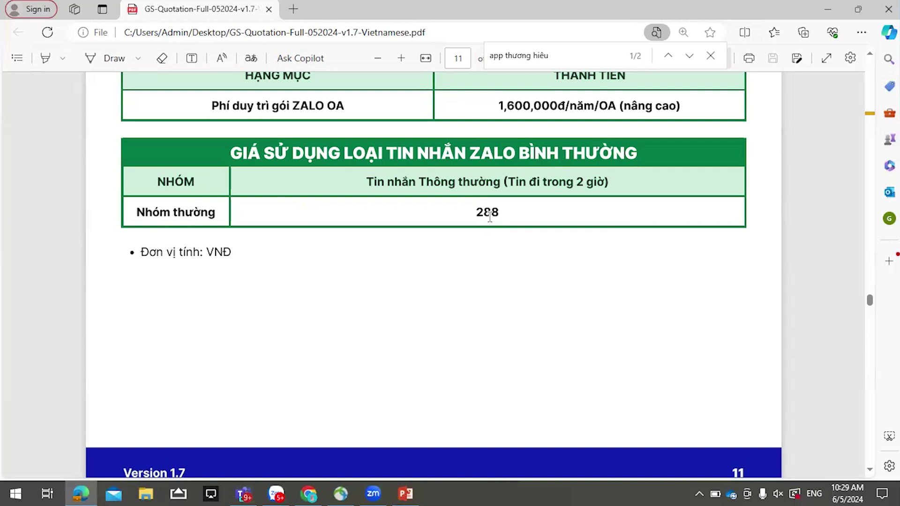
pyautogui.scroll(-2, 520, 224)
pyautogui.scroll(-3, 519, 220)
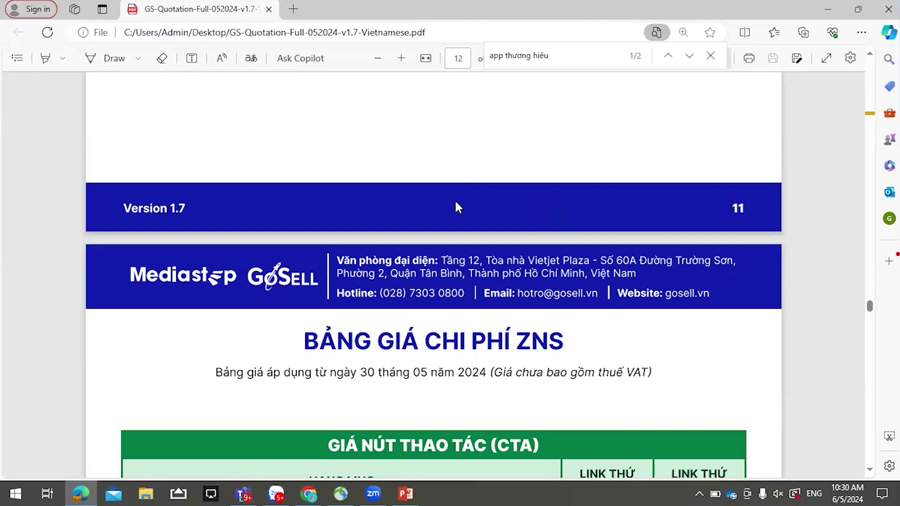
# - Scroll through pages 12–16's ZNS, domain, service and equipment price tables
pyautogui.scroll(-4, 457, 184)
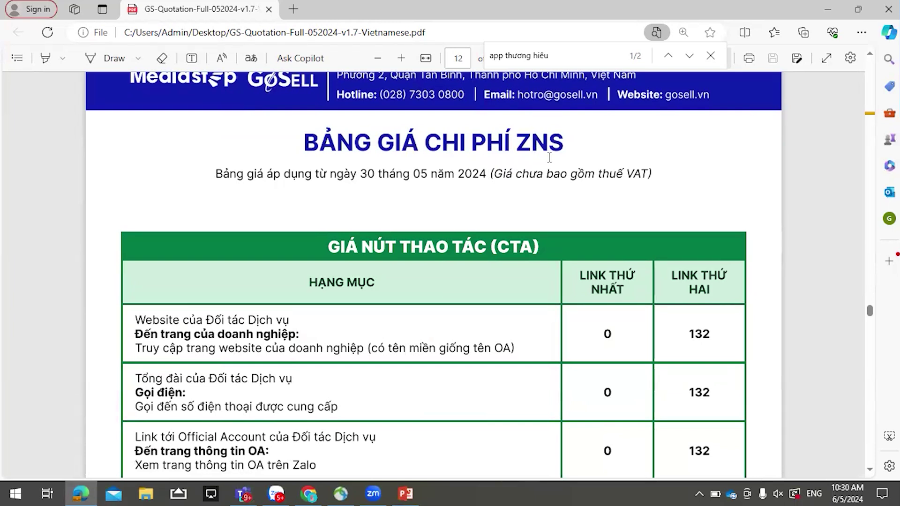
pyautogui.scroll(-8, 549, 157)
pyautogui.scroll(8, 555, 158)
pyautogui.scroll(-2, 516, 328)
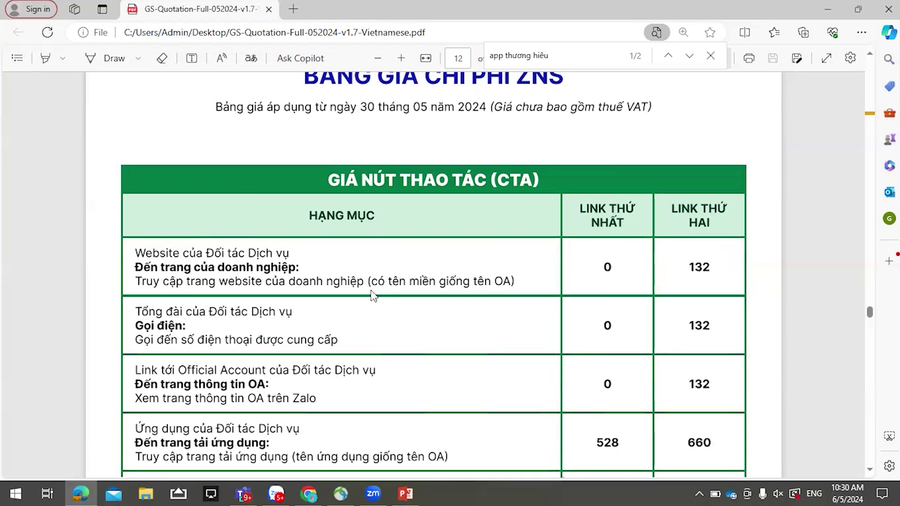
pyautogui.scroll(-4, 370, 286)
pyautogui.scroll(-3, 357, 260)
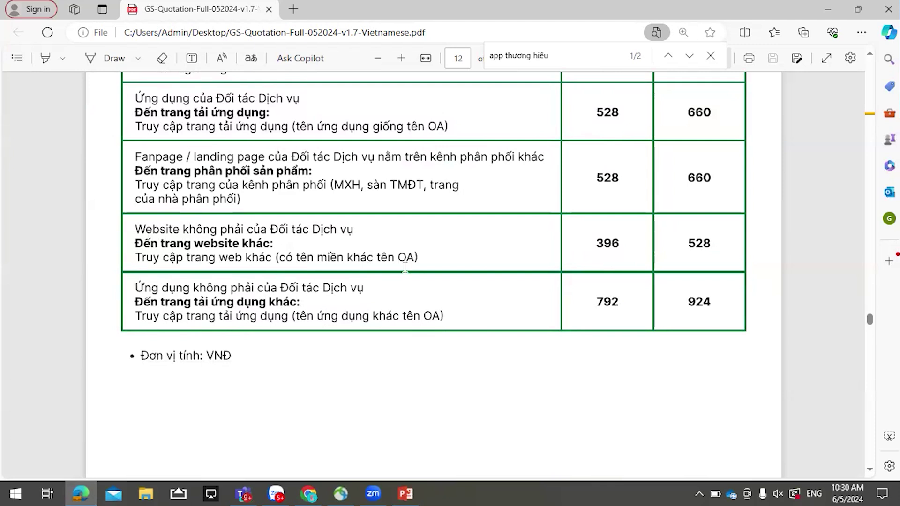
pyautogui.scroll(7, 401, 266)
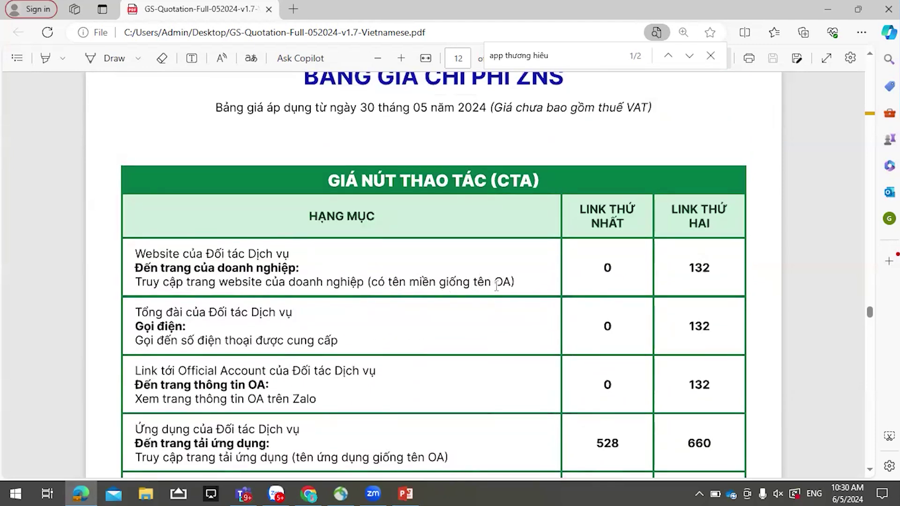
pyautogui.scroll(-6, 684, 270)
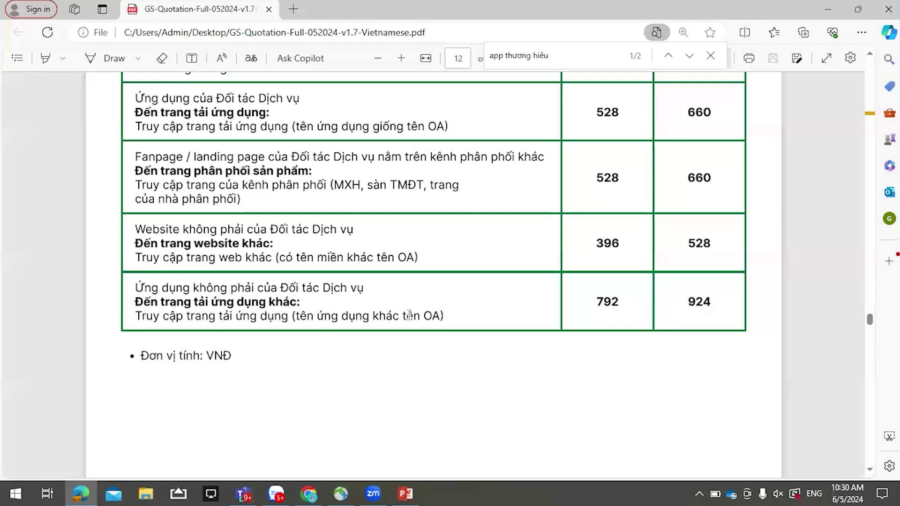
pyautogui.scroll(-10, 603, 301)
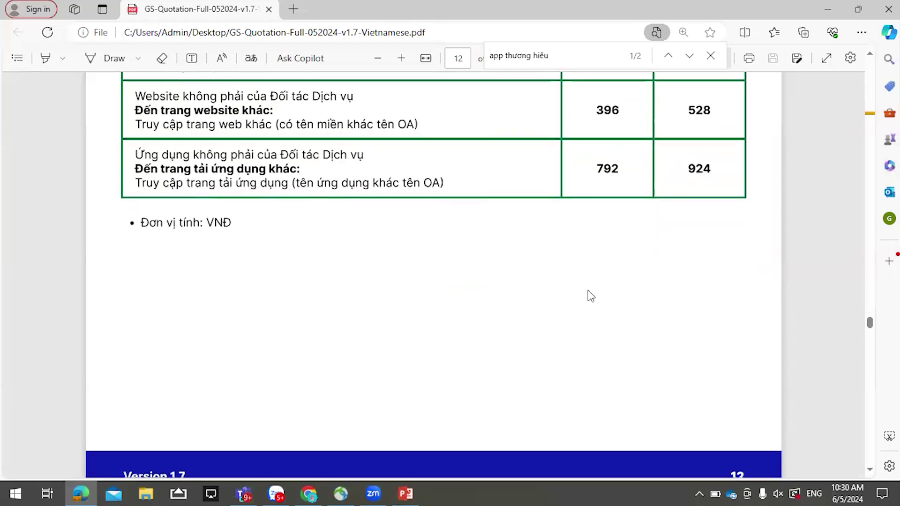
pyautogui.scroll(-4, 586, 294)
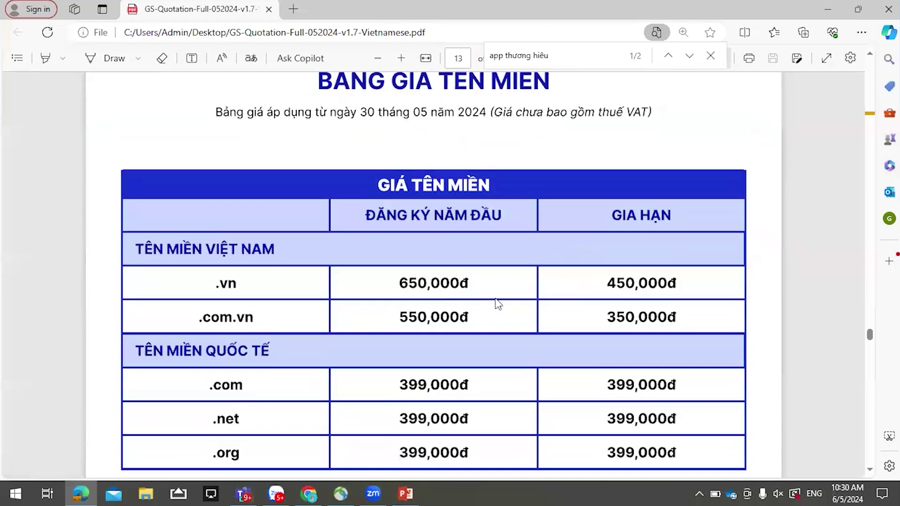
pyautogui.scroll(-8, 448, 264)
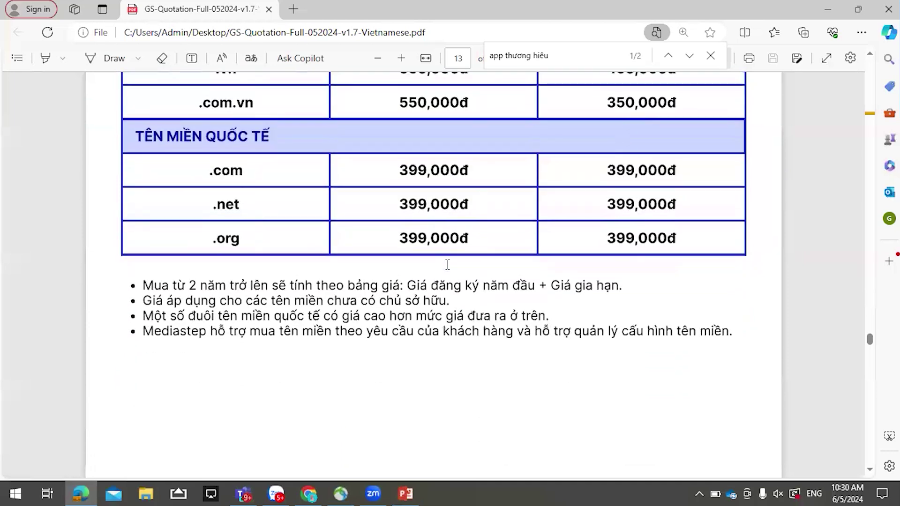
pyautogui.scroll(-10, 448, 265)
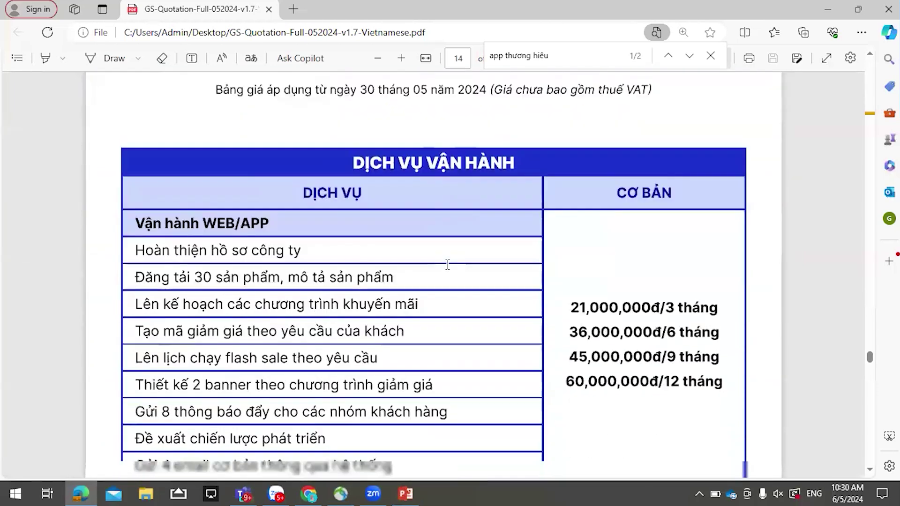
pyautogui.scroll(-10, 447, 264)
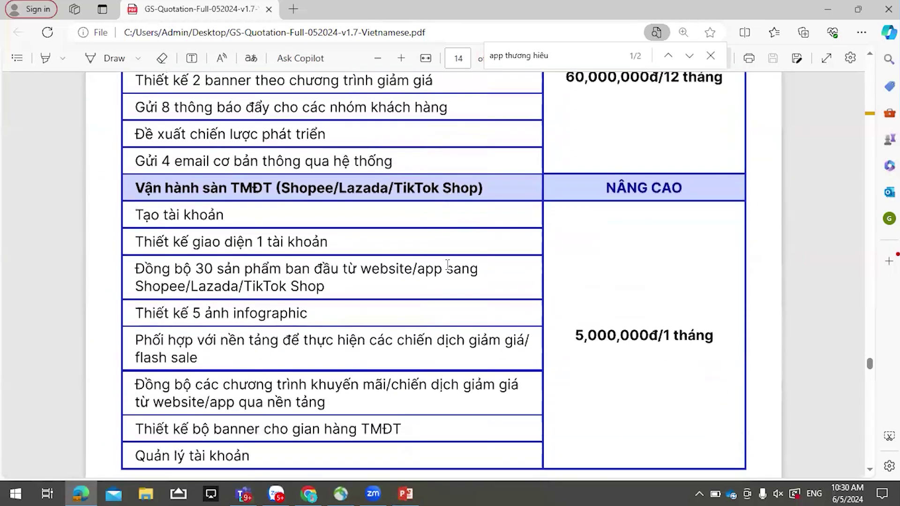
pyautogui.scroll(-10, 447, 264)
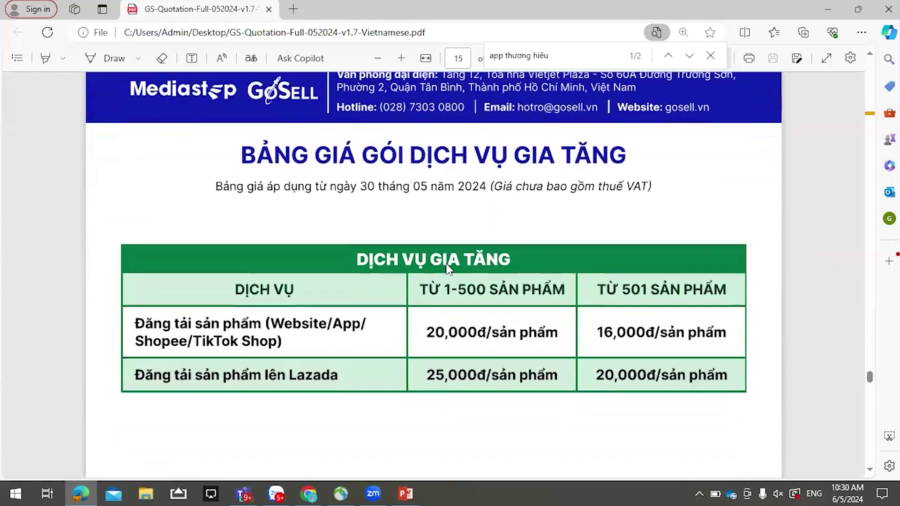
pyautogui.scroll(-10, 447, 267)
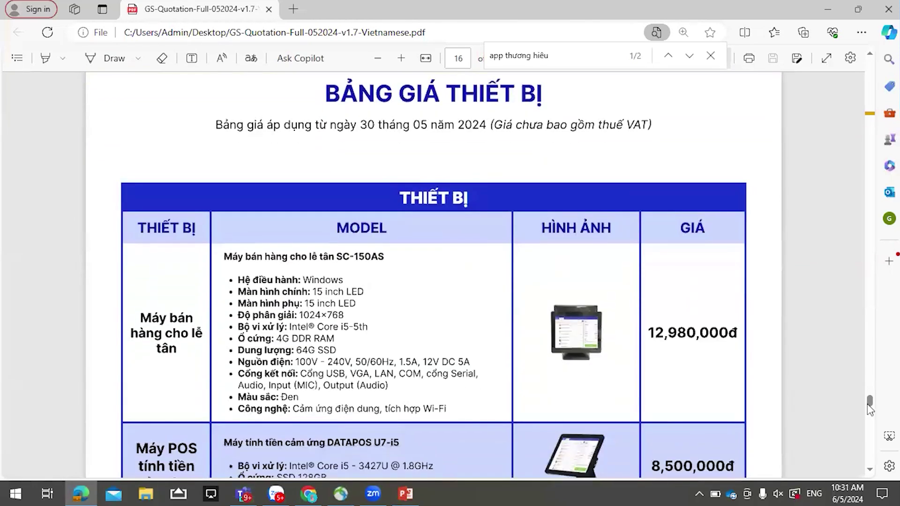
# - Jump back to page 1's BẢNG GIÁ GOSELL 2024 table, STARTUP+ through ENTERPRISE+
pyautogui.moveTo(869, 403); pyautogui.dragTo(859, 120)
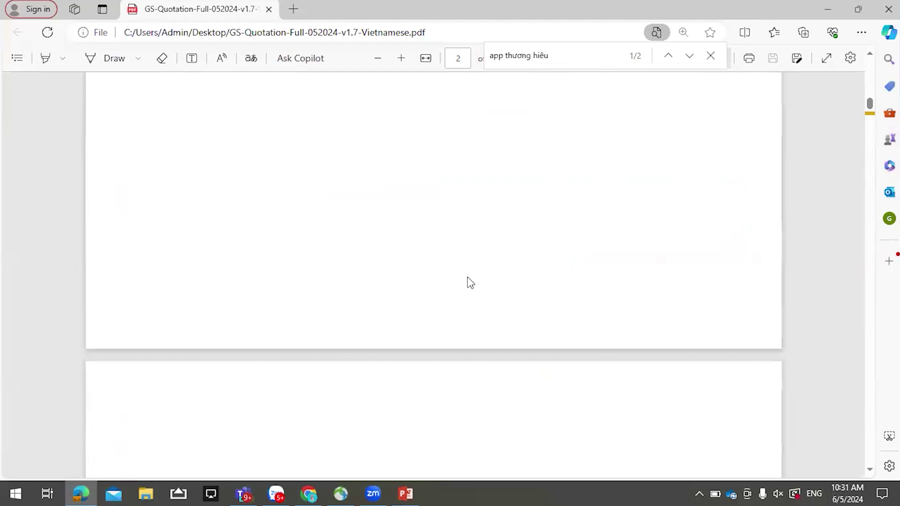
pyautogui.scroll(5, 471, 300)
pyautogui.scroll(8, 476, 318)
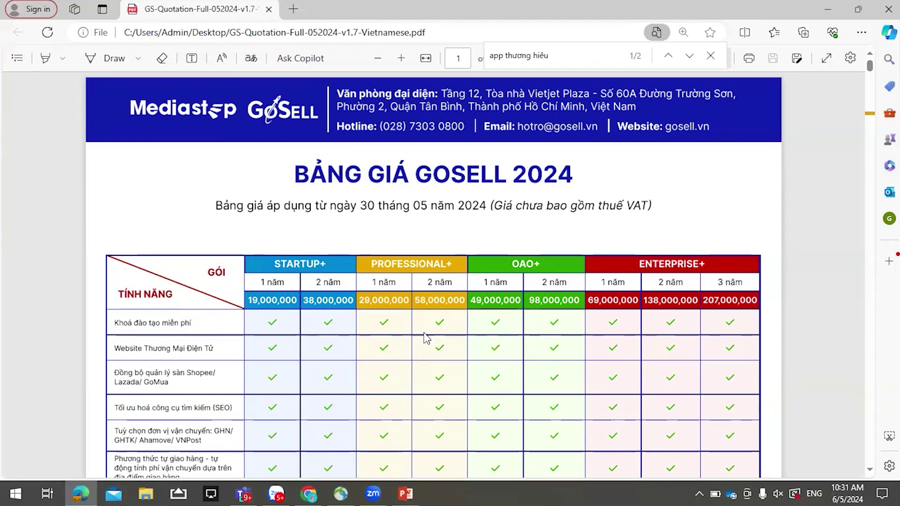
# - Minimize the quotation PDF and open the Giao Hàng & Thanh Toán settings in GoSell Admin
pyautogui.click(832, 8)
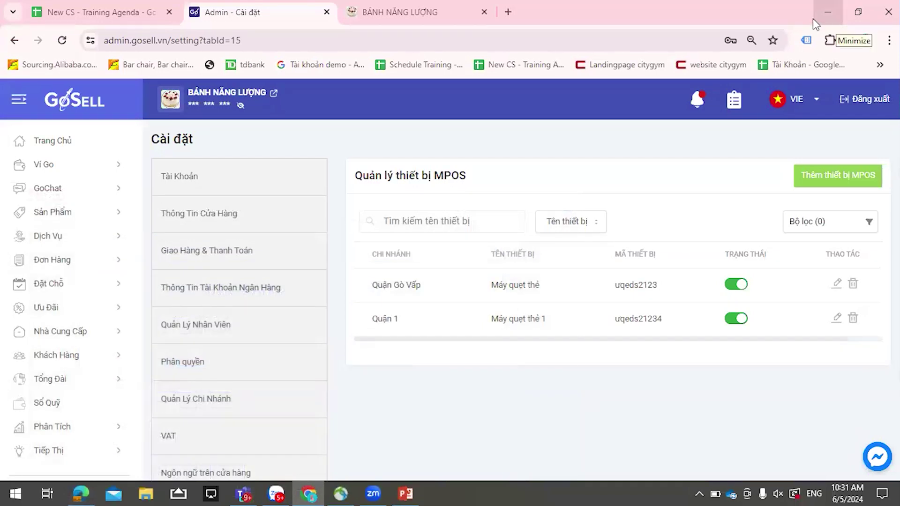
pyautogui.scroll(-2, 236, 375)
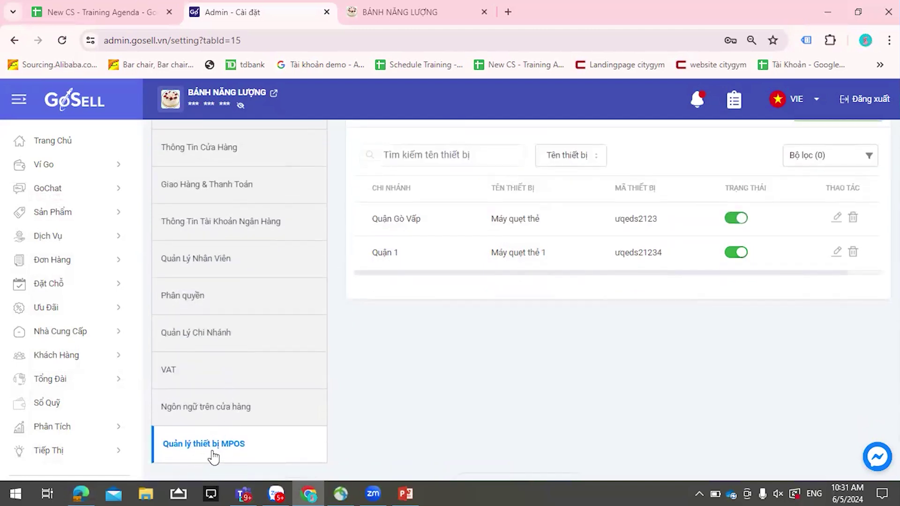
pyautogui.scroll(2, 246, 457)
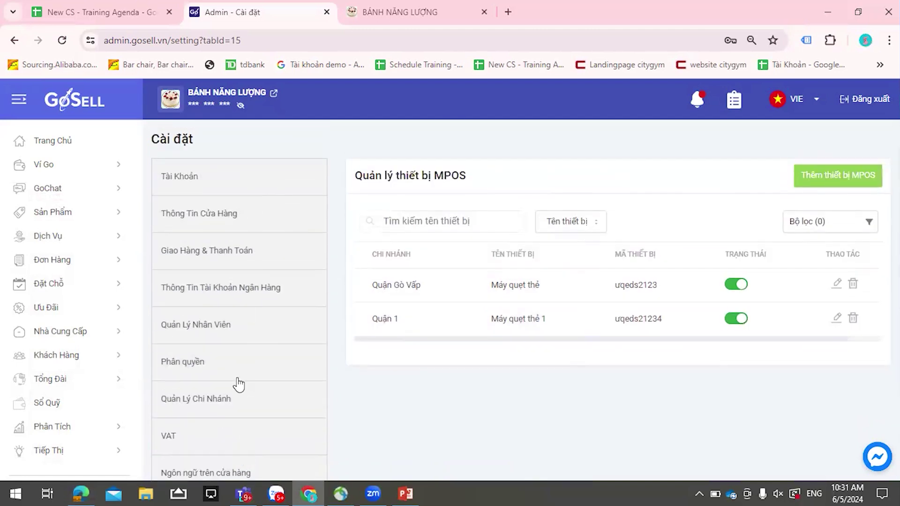
pyautogui.click(240, 262)
# - Scroll down through the payment method settings, including MPOS for products and services
pyautogui.scroll(-6, 730, 297)
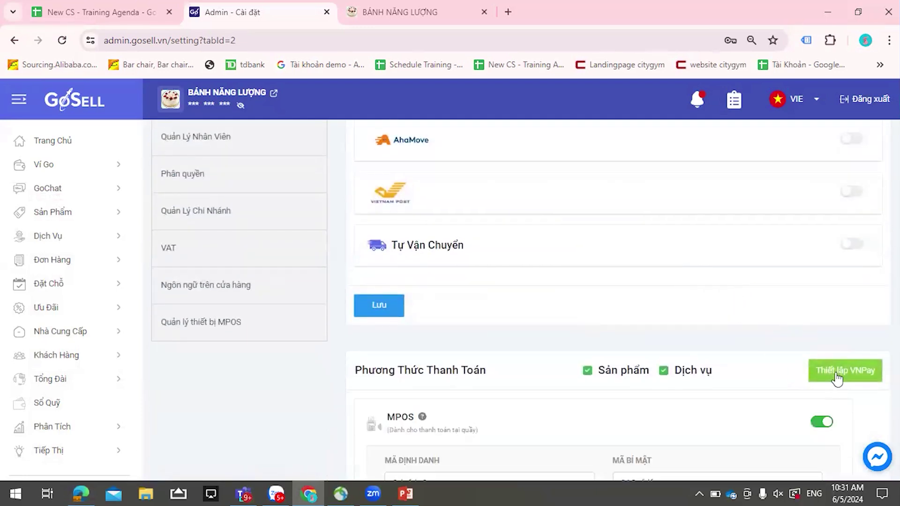
pyautogui.scroll(-3, 839, 269)
pyautogui.scroll(-3, 818, 282)
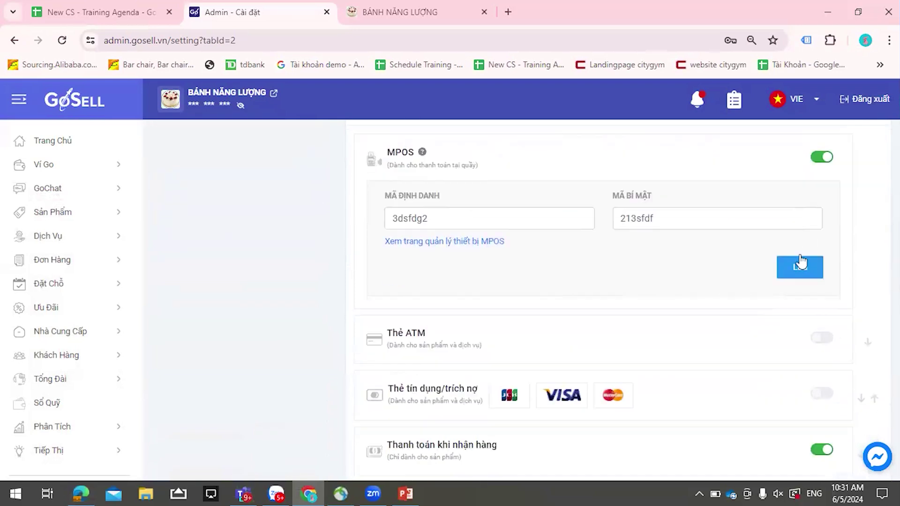
pyautogui.scroll(-2, 390, 268)
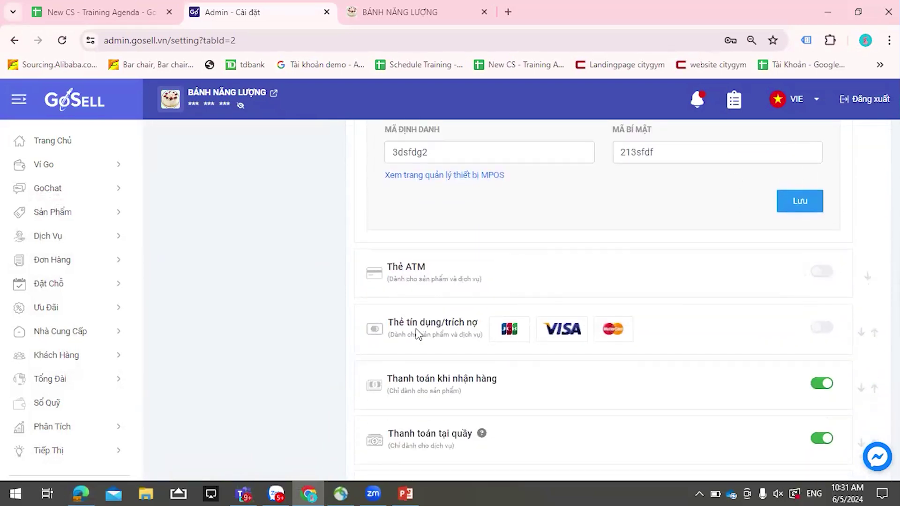
pyautogui.moveTo(824, 330)
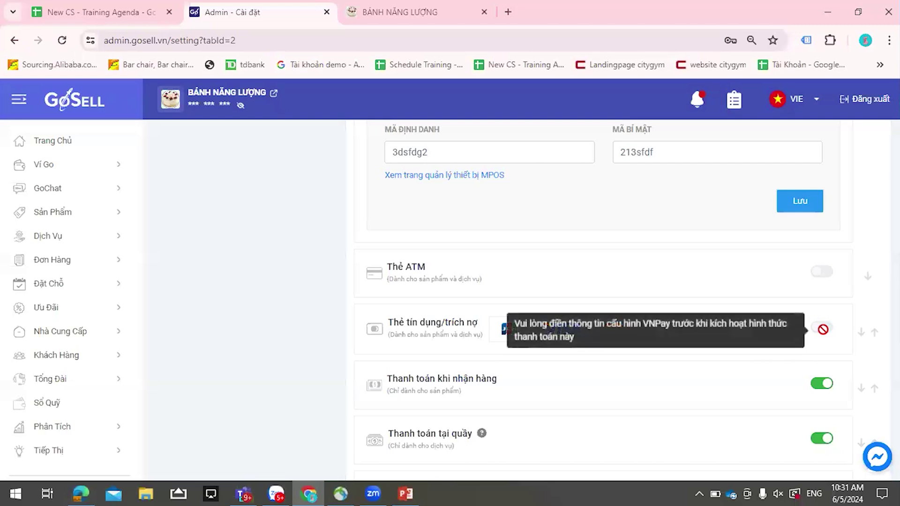
pyautogui.scroll(-3, 522, 330)
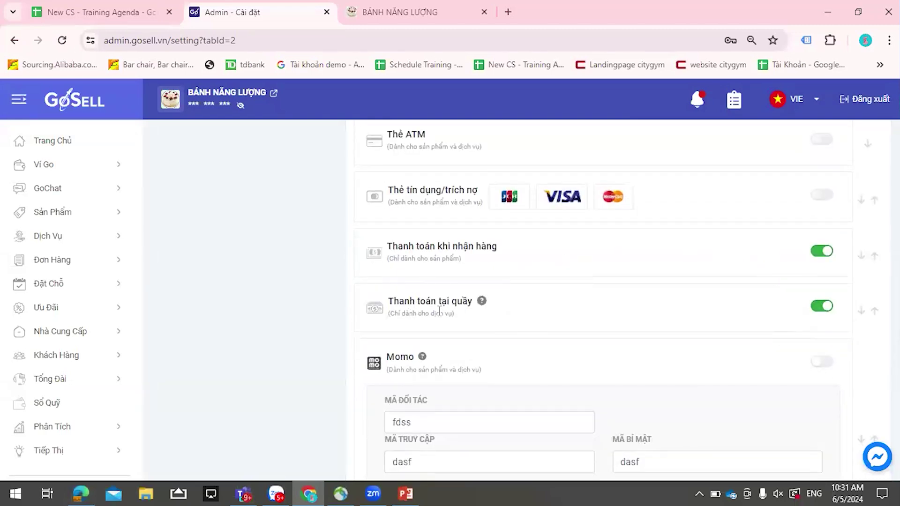
pyautogui.scroll(-1, 506, 319)
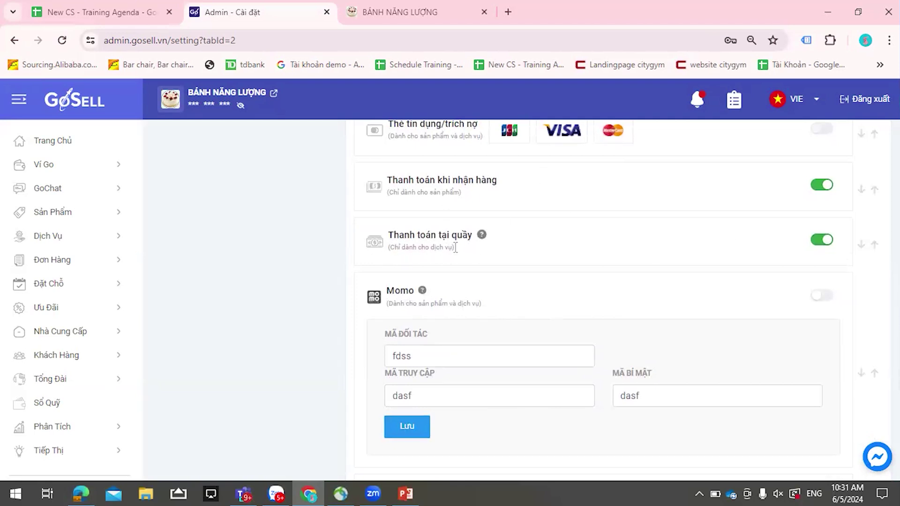
pyautogui.scroll(-1, 534, 252)
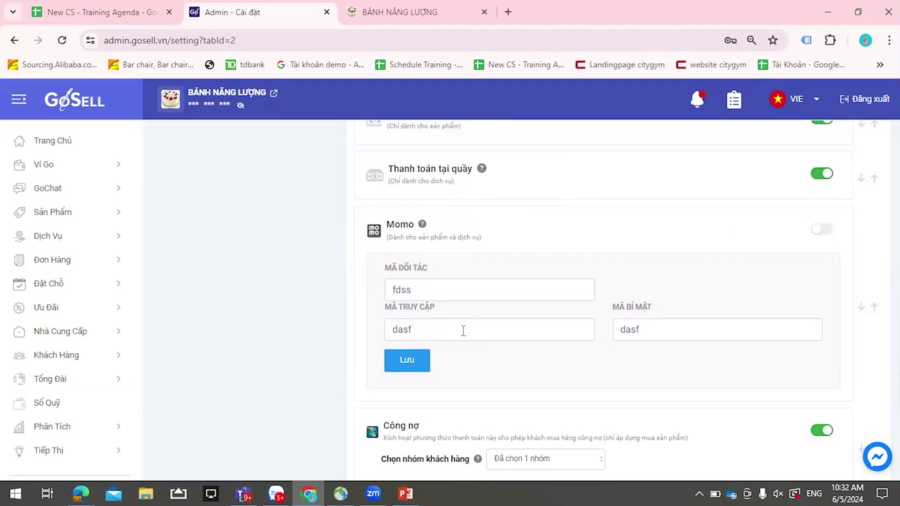
pyautogui.scroll(-3, 514, 267)
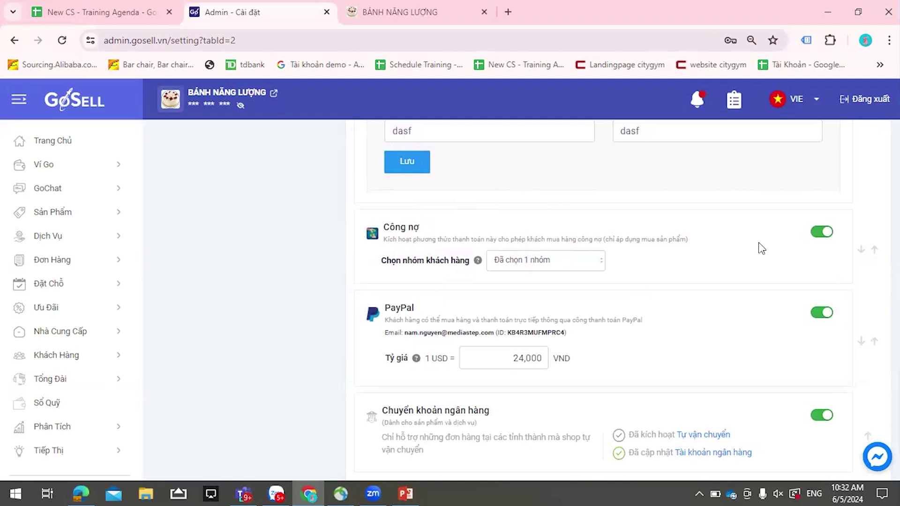
pyautogui.scroll(-1, 653, 261)
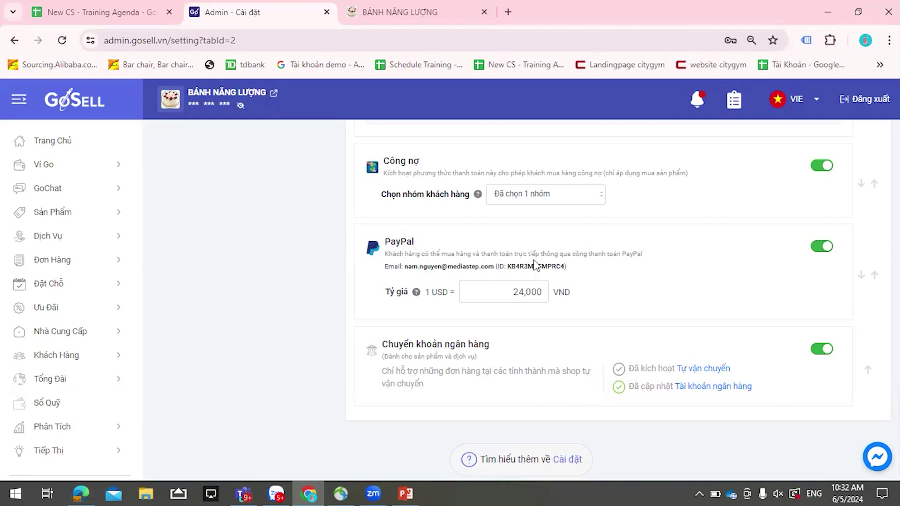
pyautogui.scroll(-1, 543, 250)
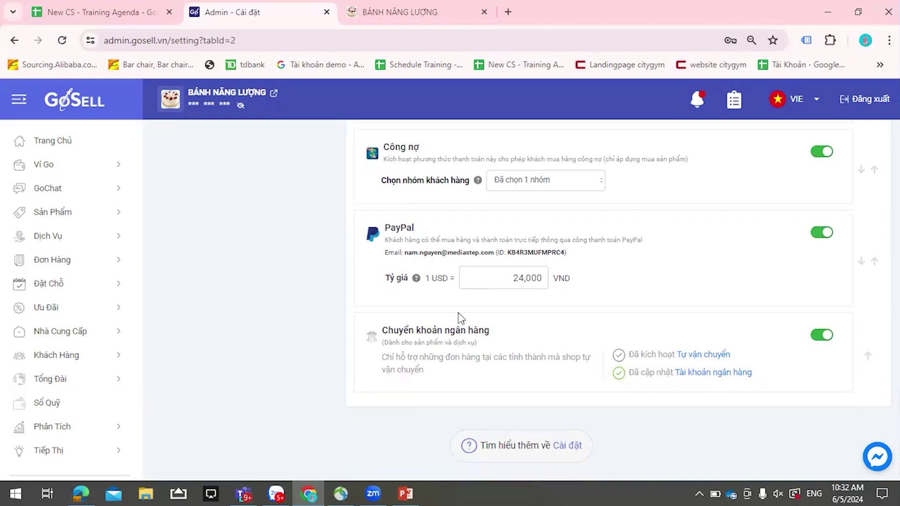
# - Scroll back up to the switched-off carriers: Giao hàng tiết kiệm, GHN, AhaMove, Vietnam Post, Tự Vận Chuyển
pyautogui.scroll(10, 680, 361)
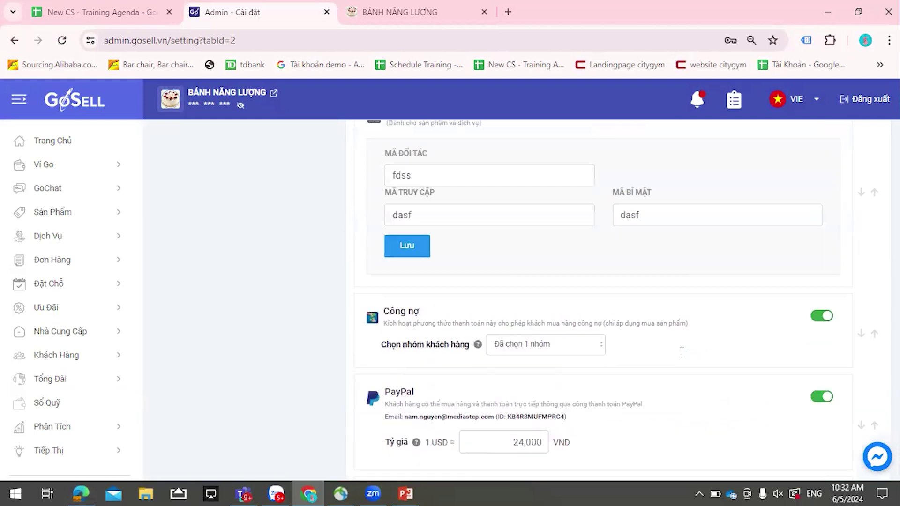
pyautogui.scroll(10, 682, 351)
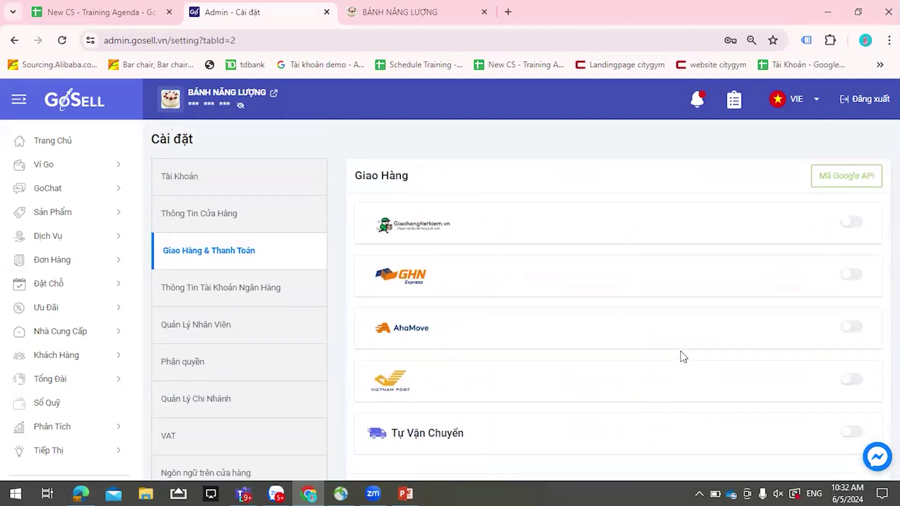
pyautogui.scroll(-10, 691, 201)
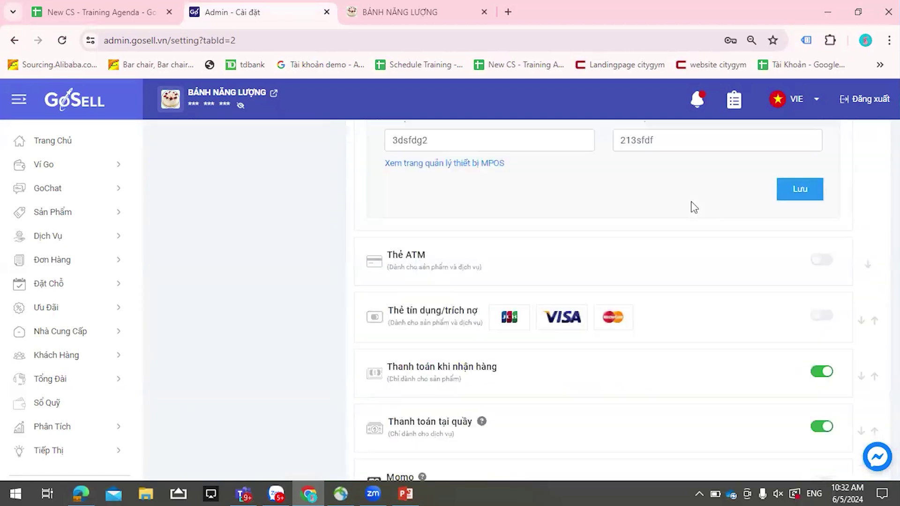
pyautogui.scroll(3, 791, 274)
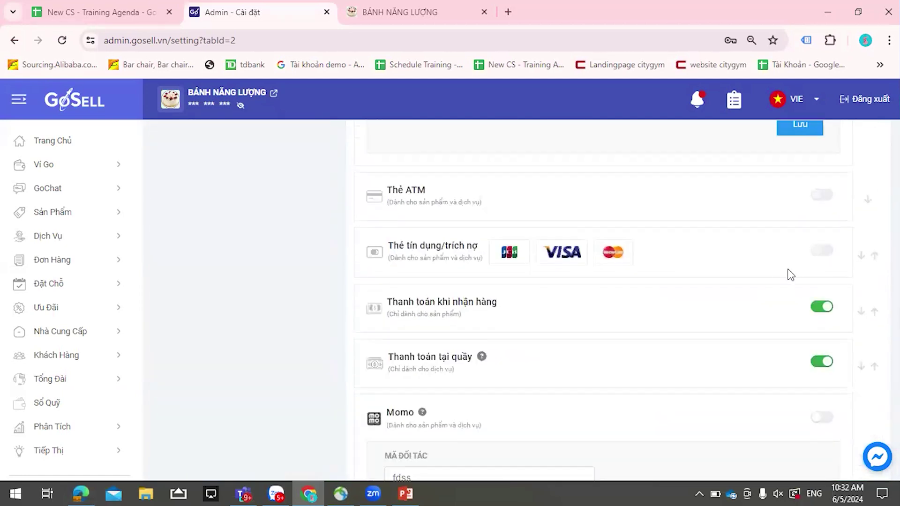
pyautogui.scroll(5, 791, 275)
pyautogui.scroll(-10, 791, 274)
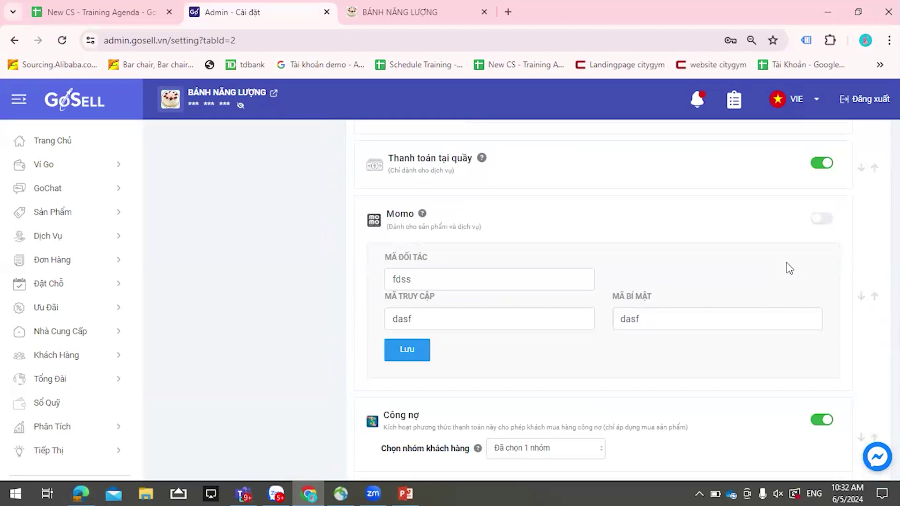
pyautogui.scroll(-3, 785, 270)
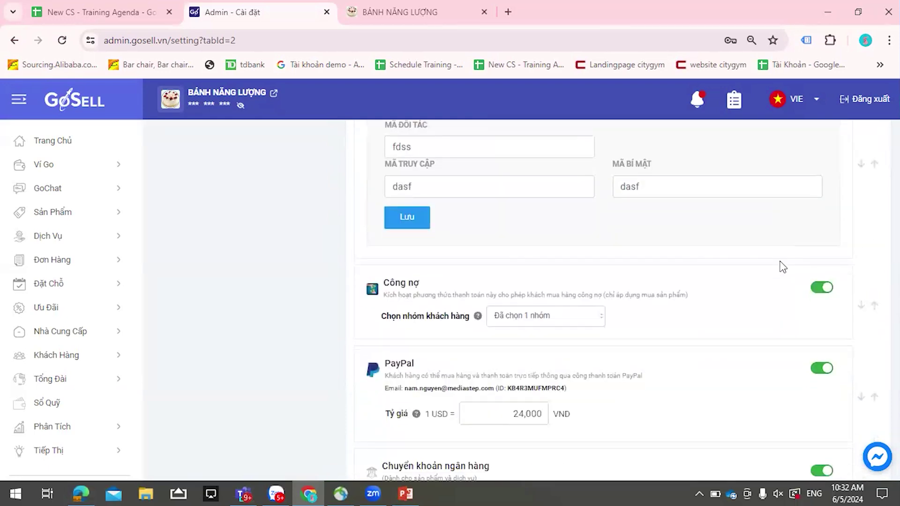
pyautogui.scroll(11, 783, 267)
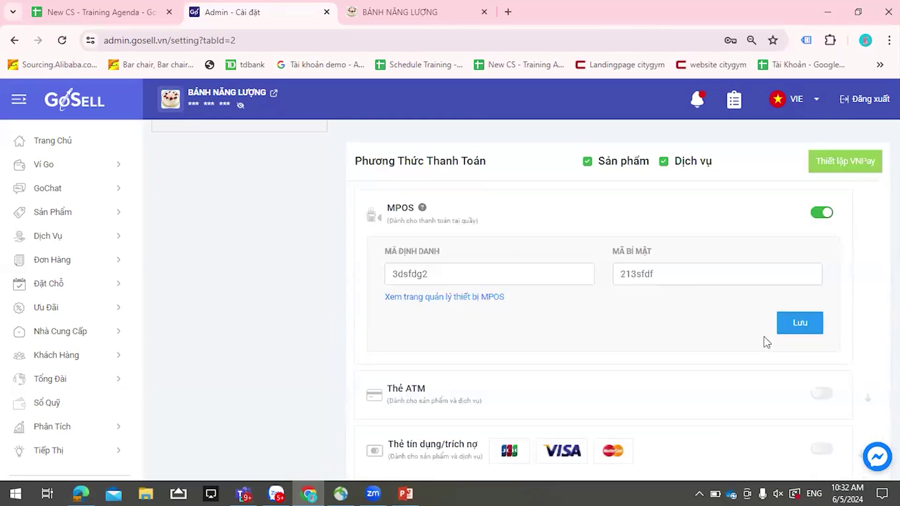
pyautogui.scroll(-7, 783, 275)
pyautogui.scroll(-4, 791, 296)
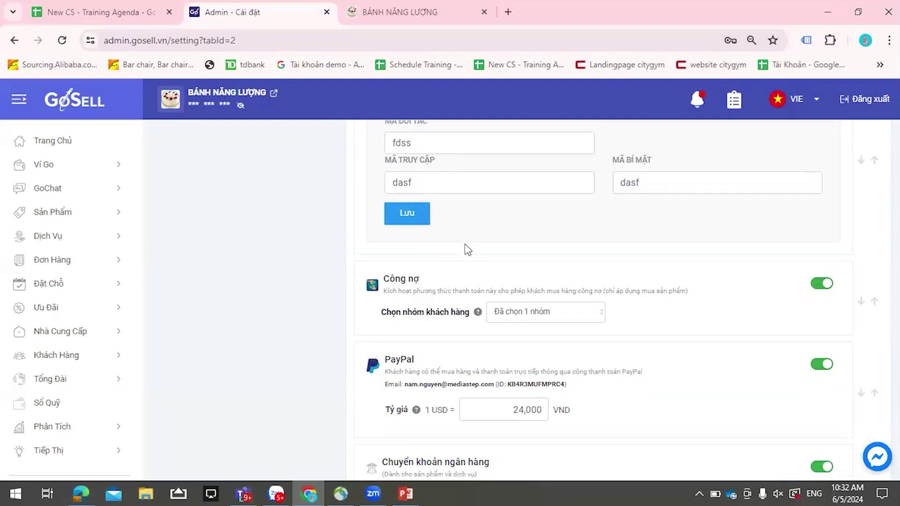
pyautogui.scroll(-3, 471, 265)
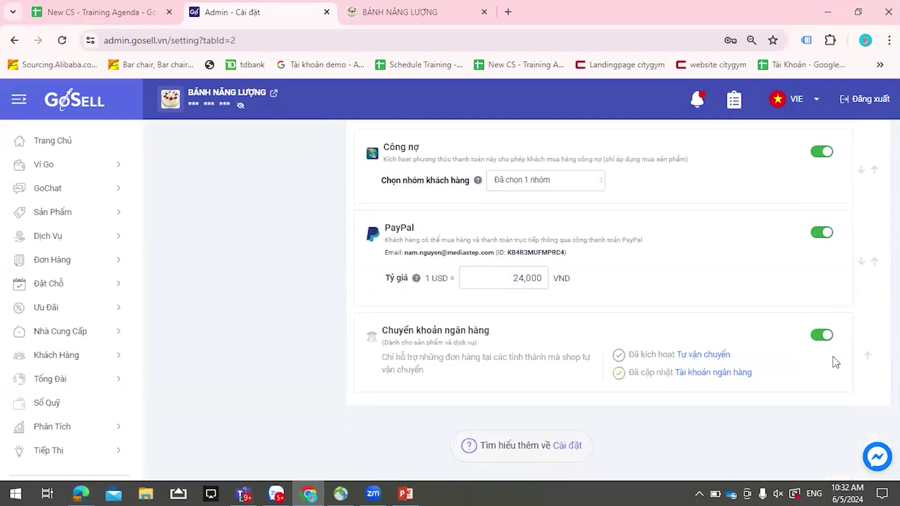
pyautogui.scroll(10, 672, 342)
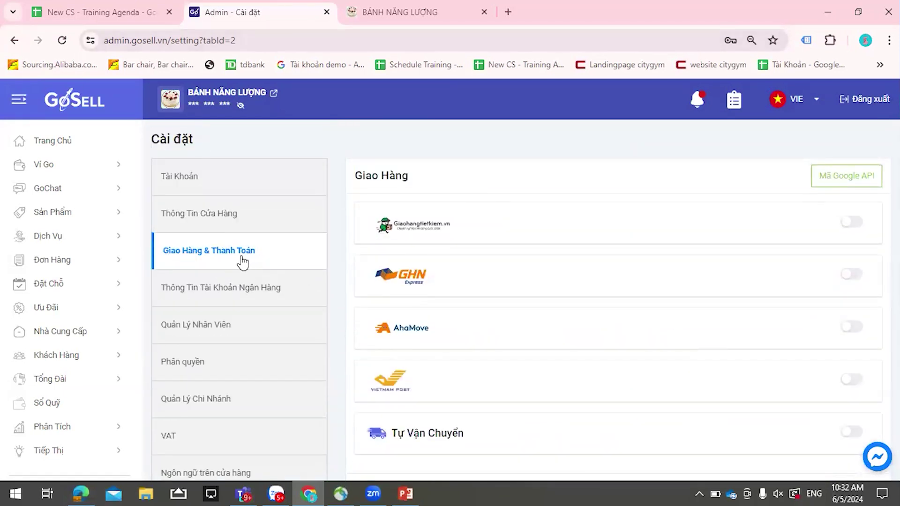
# - Open Thông Tin Cửa Hàng, scroll to its links, and copy the Điều khoản privacy-policy URL
pyautogui.click(207, 217)
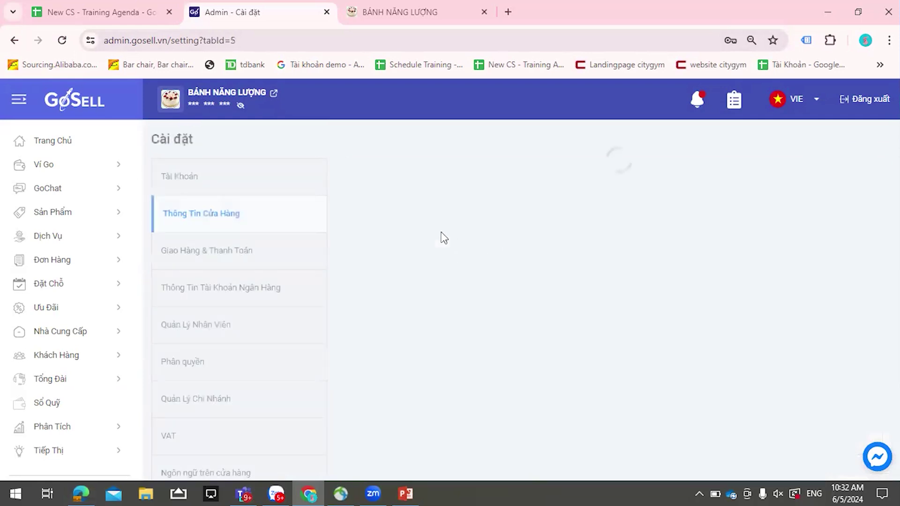
pyautogui.scroll(-7, 426, 323)
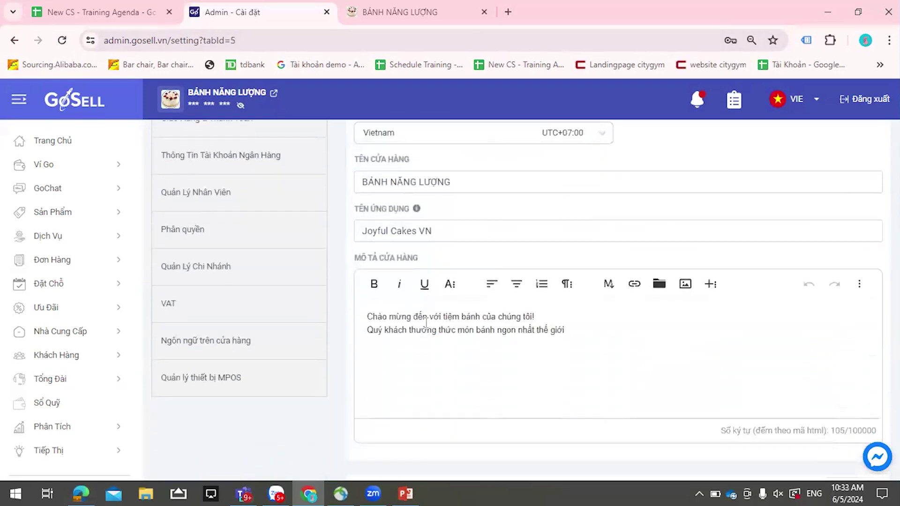
pyautogui.scroll(-1, 425, 311)
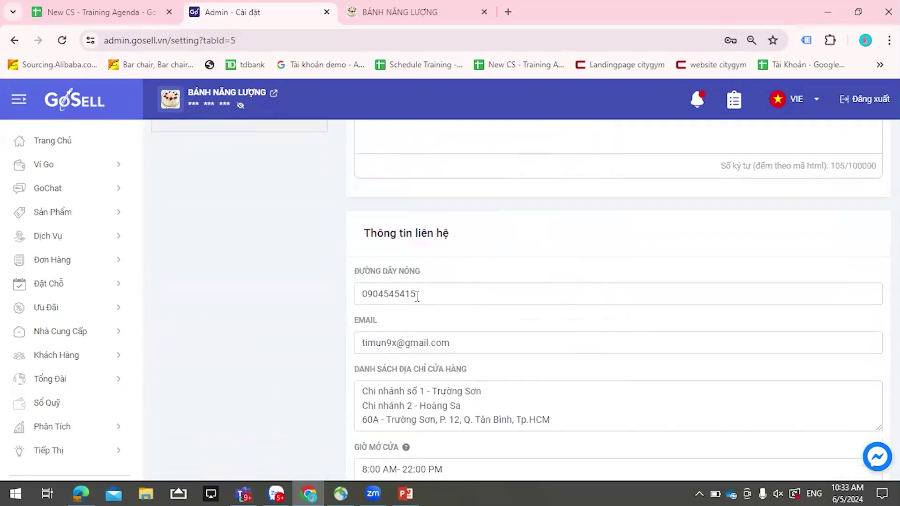
pyautogui.scroll(-4, 415, 312)
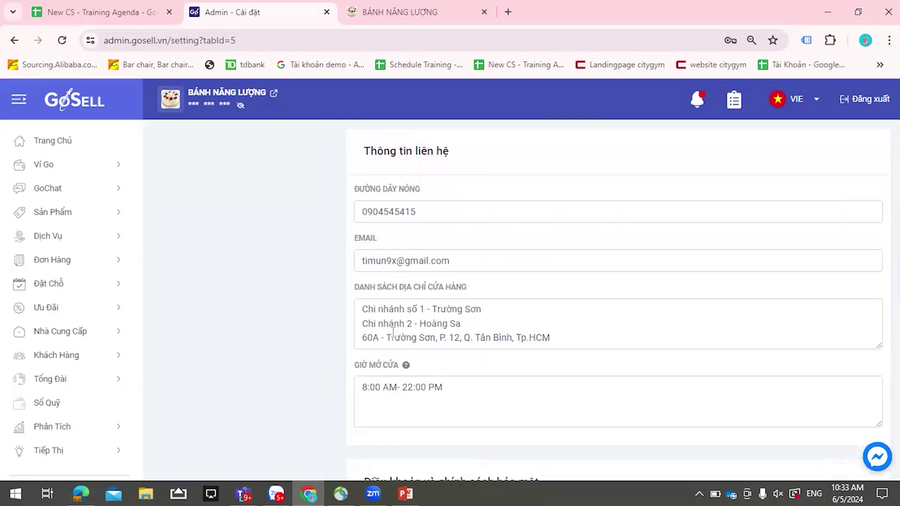
pyautogui.scroll(-4, 413, 286)
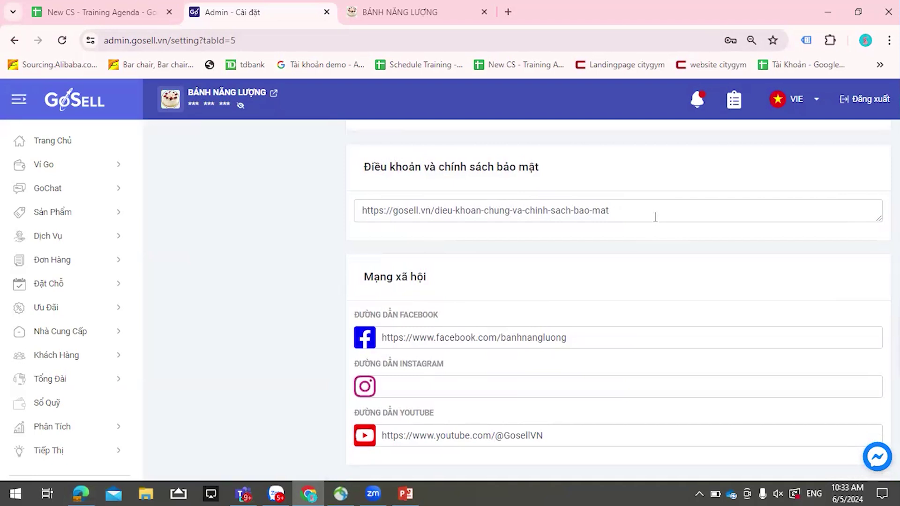
pyautogui.moveTo(618, 214); pyautogui.dragTo(338, 217)
pyautogui.hotkey('ctrl', 'c')
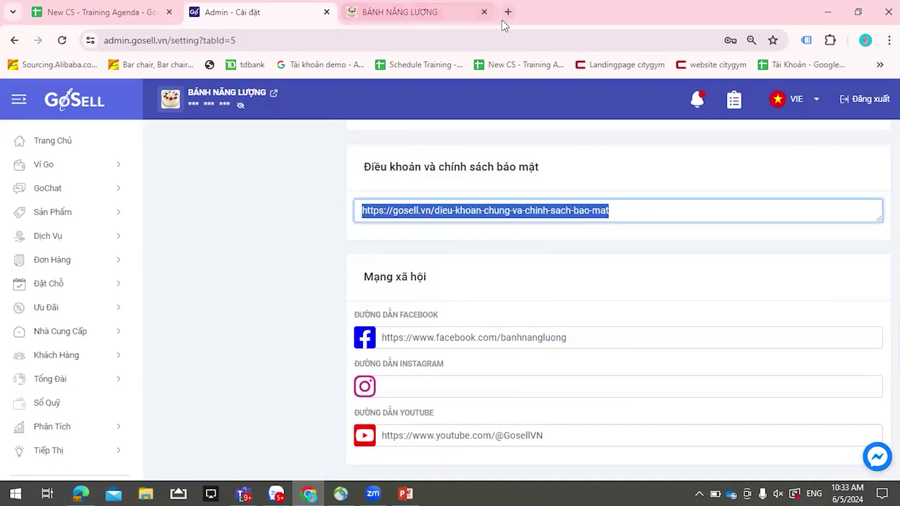
pyautogui.click(508, 11)
# - Load the pasted privacy-policy link and scroll through the gosell.vn homepage it opens
pyautogui.hotkey('ctrl', 'v')
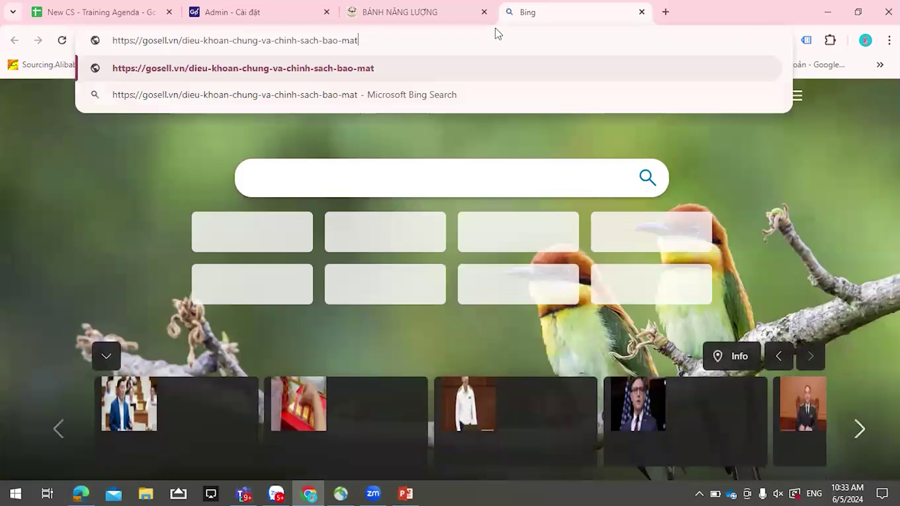
pyautogui.press('Return')
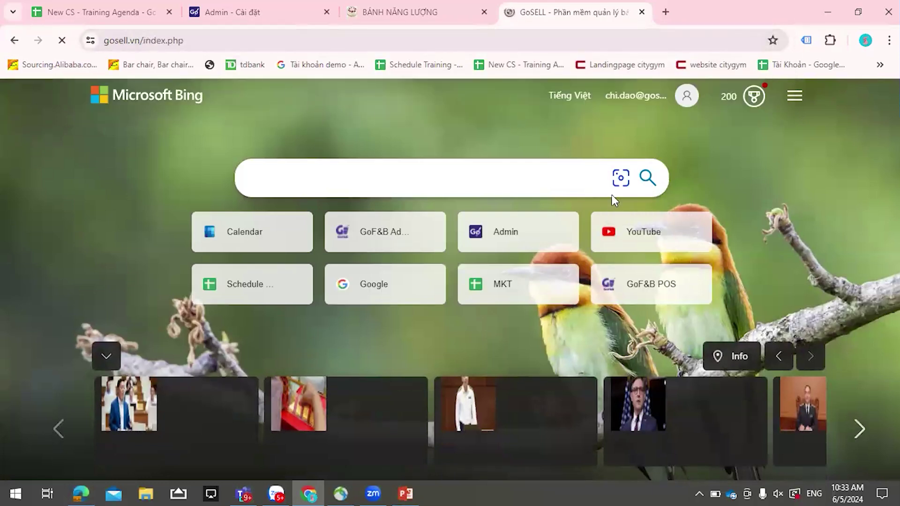
pyautogui.scroll(-3, 586, 209)
pyautogui.scroll(-15, 576, 212)
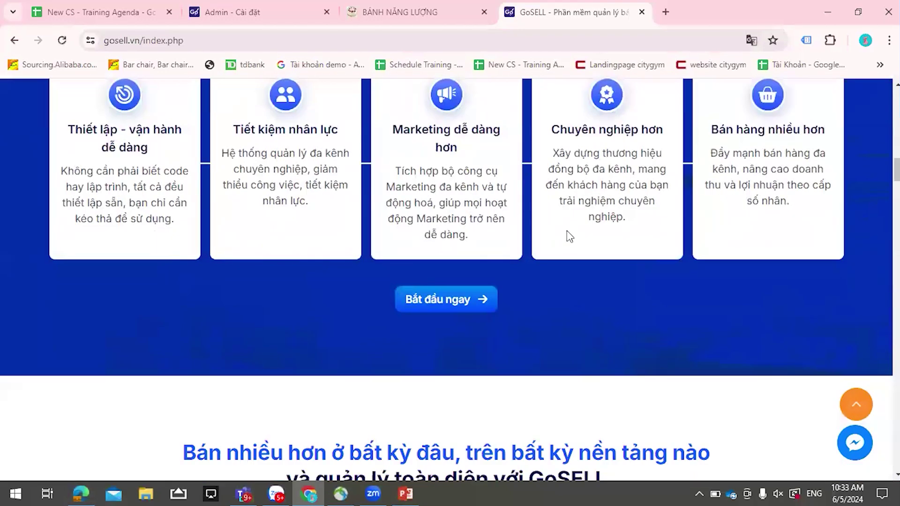
pyautogui.scroll(-3, 569, 235)
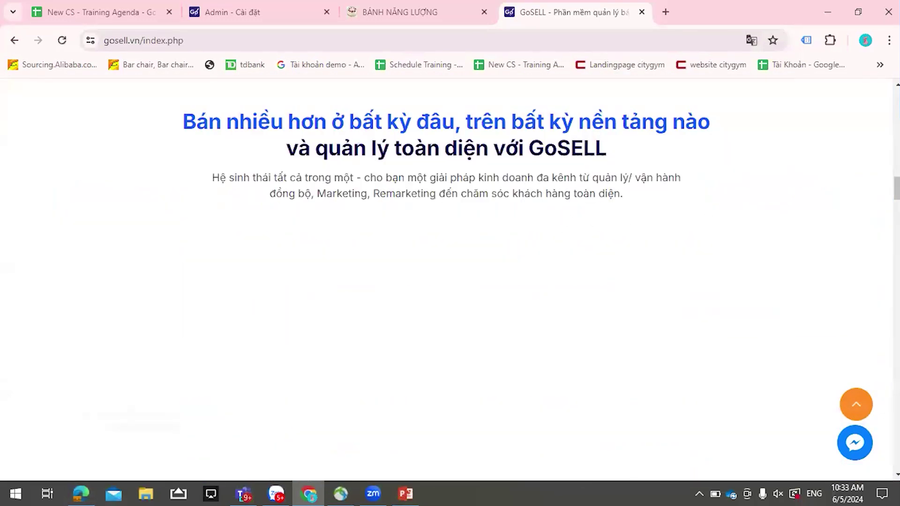
pyautogui.scroll(20, 678, 199)
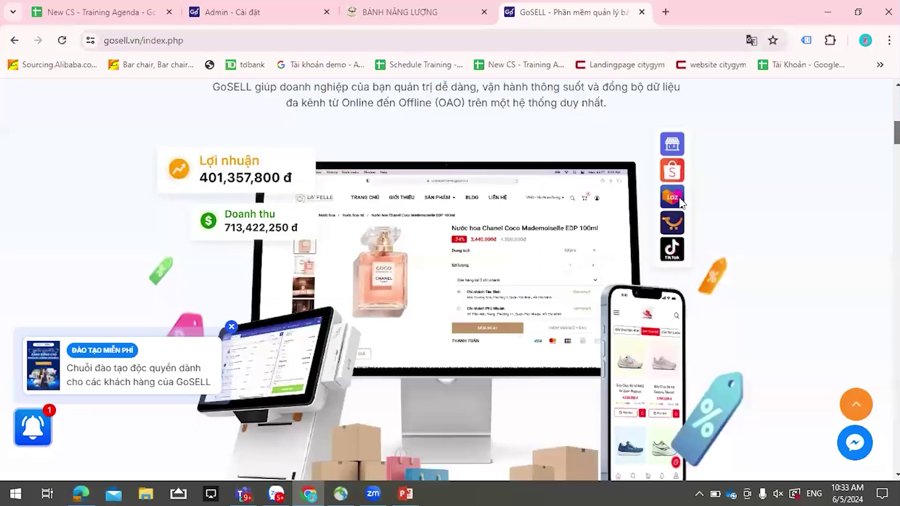
pyautogui.scroll(-20, 677, 199)
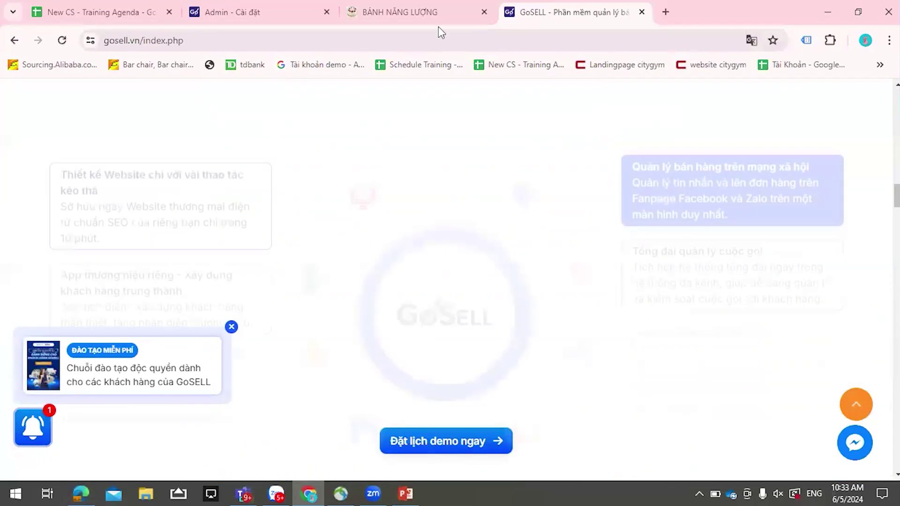
pyautogui.scroll(-6, 519, 175)
# - View the Đồng bộ & Quản lý feature section, then return to the admin settings tab
pyautogui.click(519, 176)
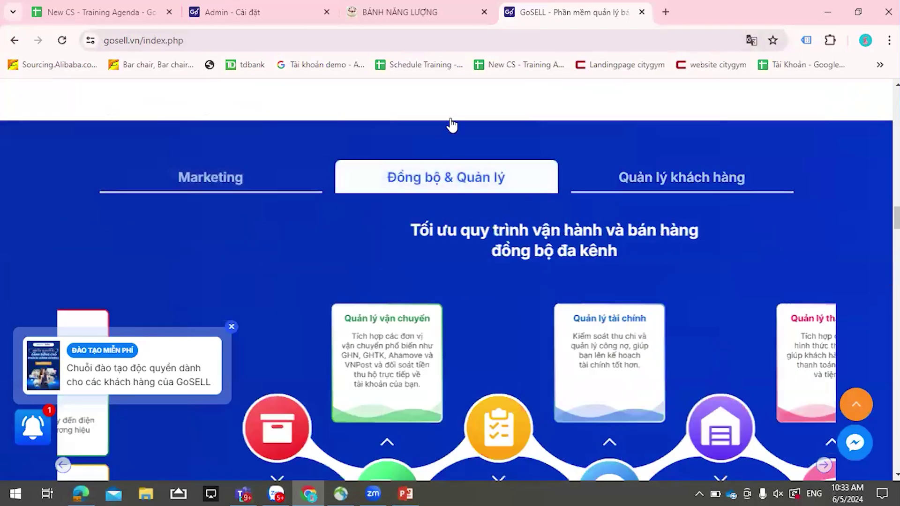
pyautogui.scroll(3, 450, 124)
pyautogui.hotkey('ctrl', 'shift', 'Tab')
pyautogui.hotkey('ctrl', 'shift', 'Tab')
# - Review the store's Facebook page link and the Thiết lập từ khóa SEO fields
pyautogui.click(604, 337)
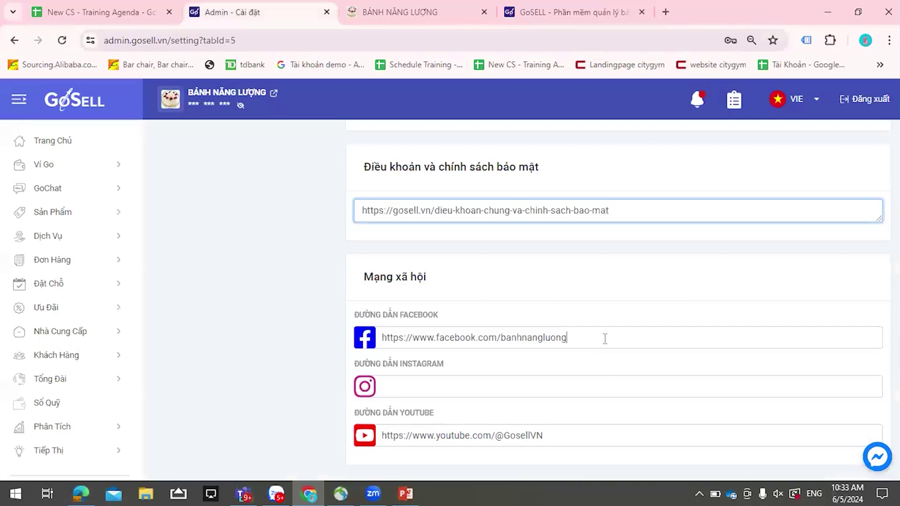
pyautogui.scroll(-5, 606, 360)
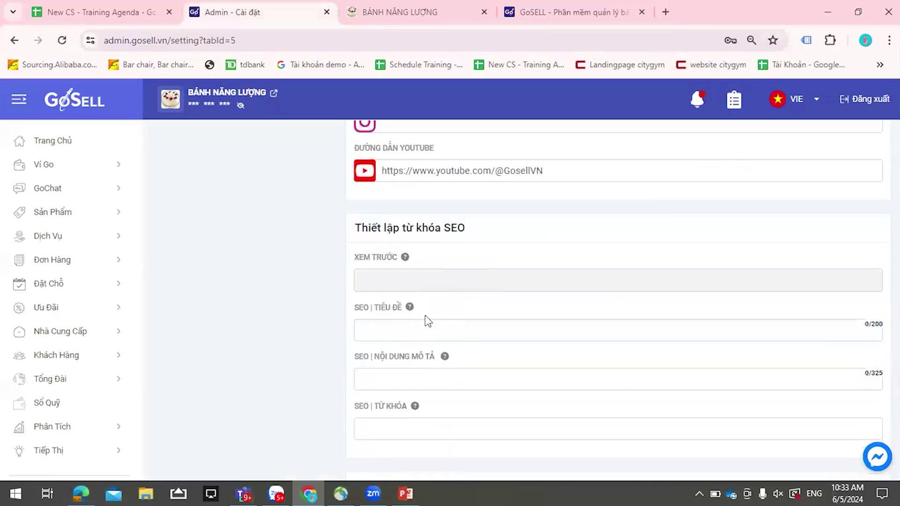
pyautogui.scroll(5, 480, 398)
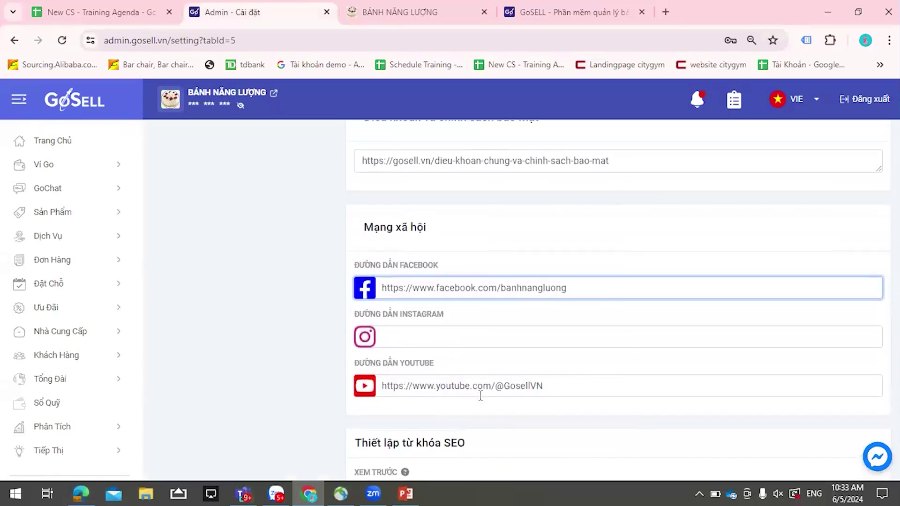
pyautogui.scroll(-2, 424, 327)
pyautogui.scroll(3, 489, 327)
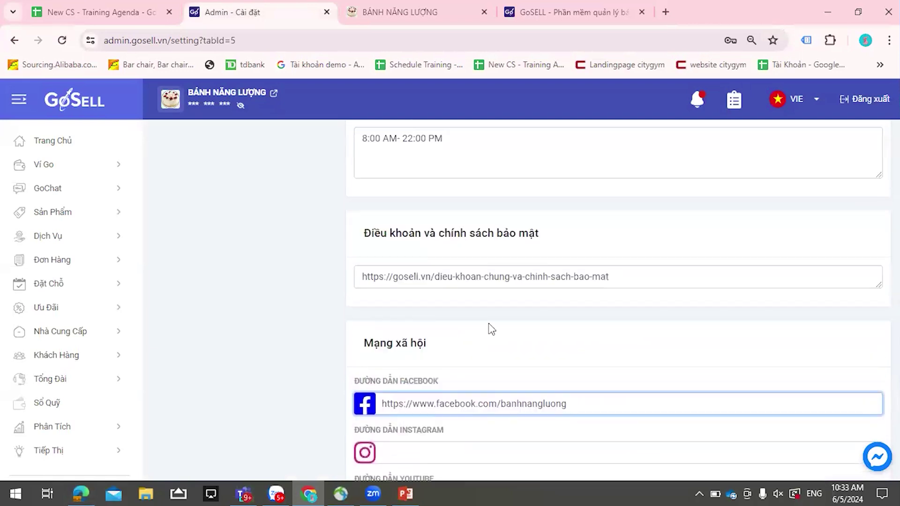
pyautogui.scroll(-4, 452, 365)
pyautogui.scroll(13, 438, 326)
pyautogui.scroll(5, 437, 326)
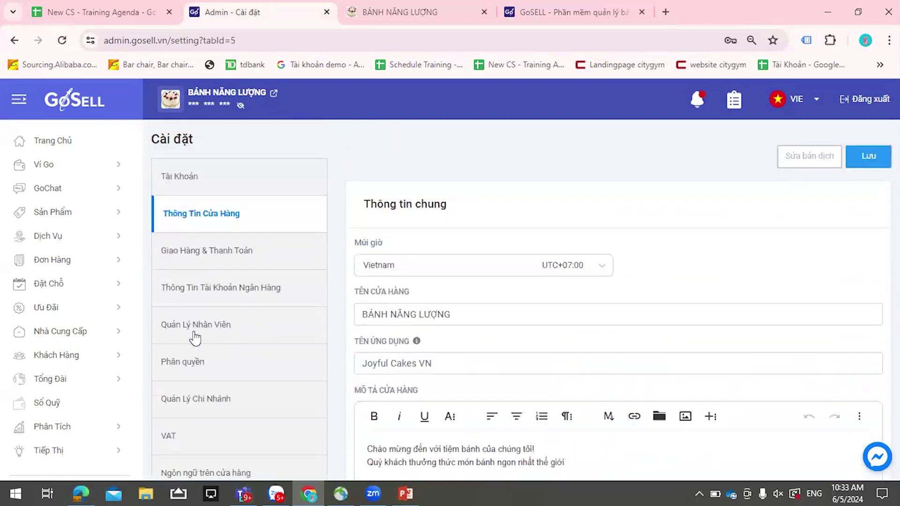
# - Open Thông Tin Tài Khoản Ngân Hàng to view the Techcombank, Hồ Chí Minh branch account
pyautogui.click(227, 290)
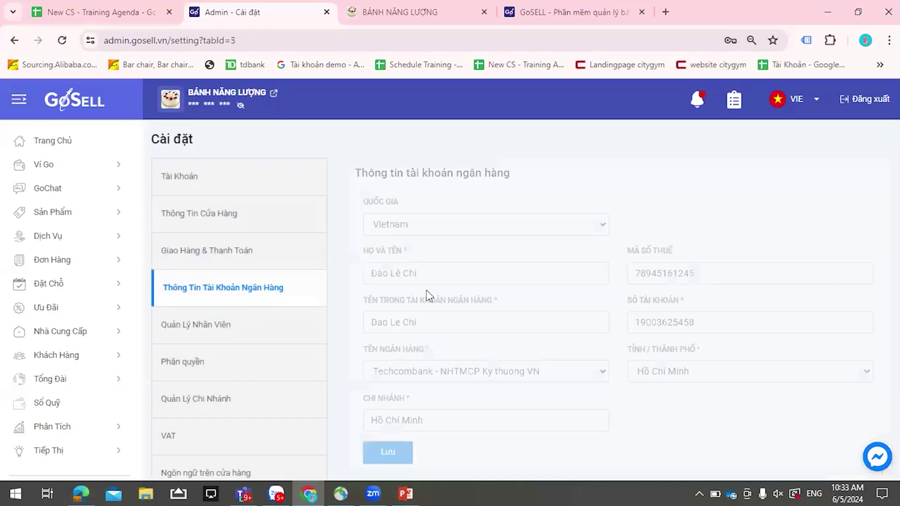
pyautogui.scroll(-2, 451, 275)
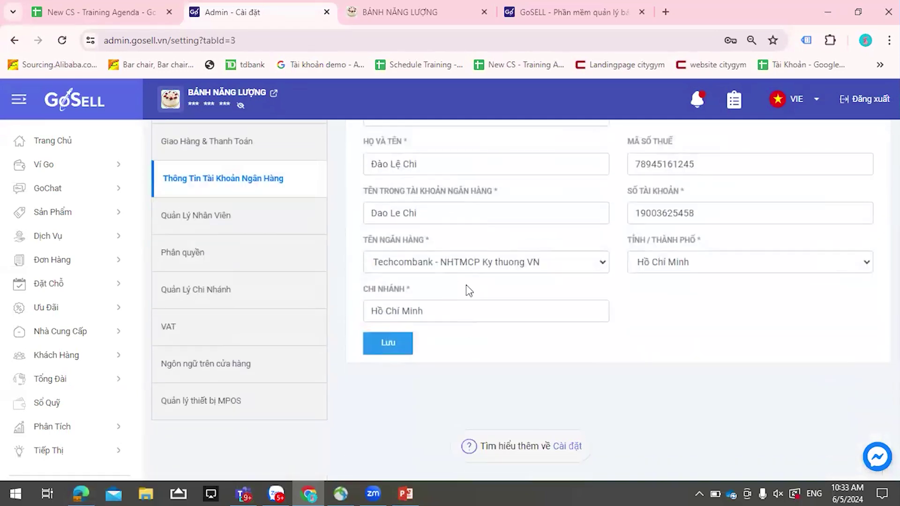
pyautogui.scroll(1, 458, 301)
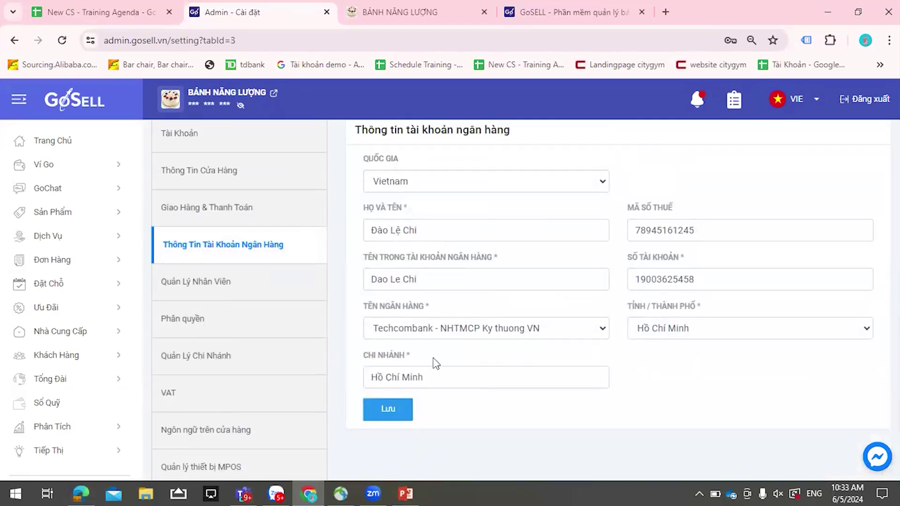
pyautogui.click(239, 133)
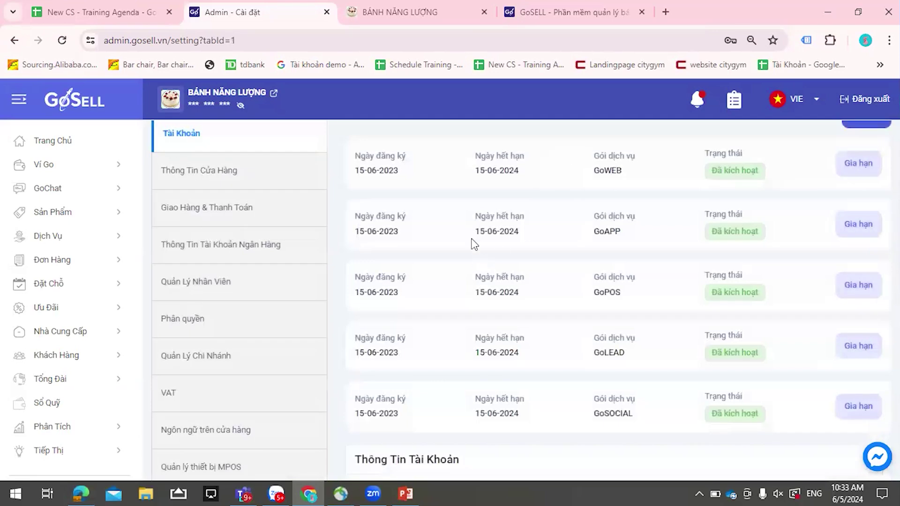
pyautogui.scroll(1, 471, 241)
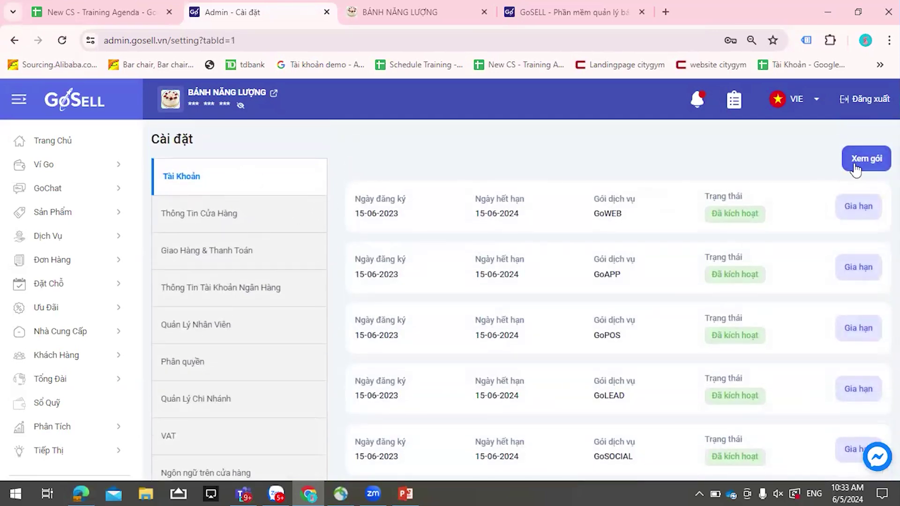
pyautogui.scroll(-7, 546, 258)
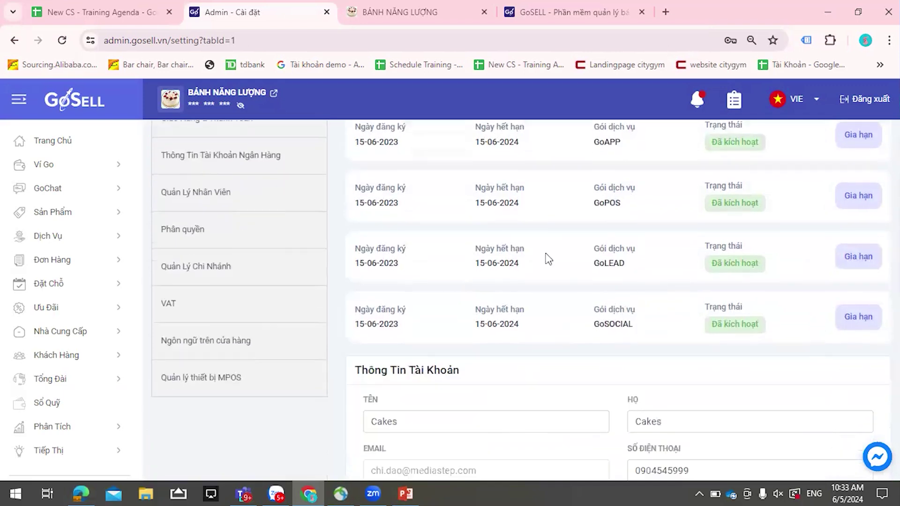
pyautogui.scroll(-2, 533, 312)
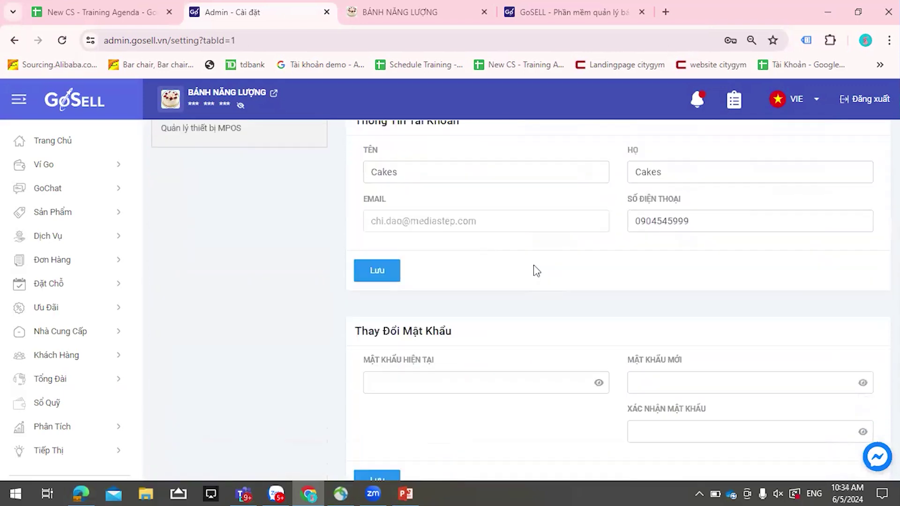
pyautogui.scroll(-2, 502, 220)
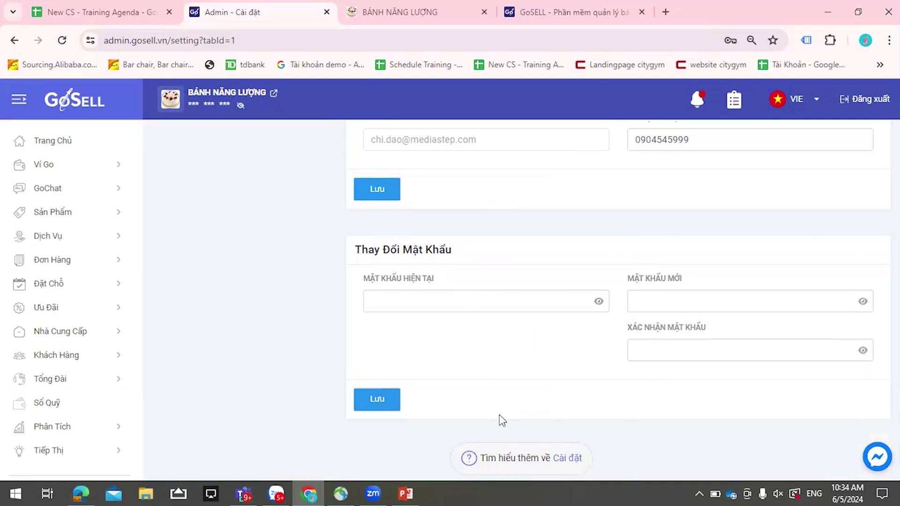
pyautogui.scroll(3, 449, 244)
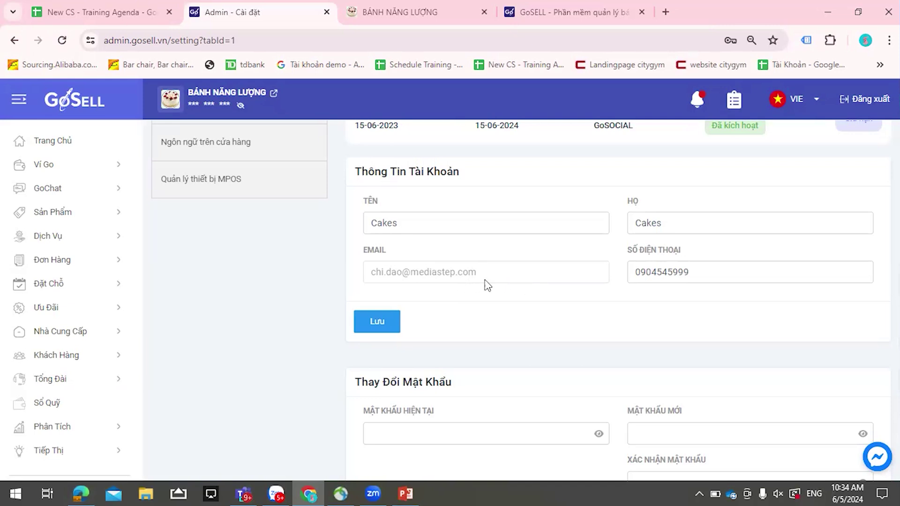
pyautogui.doubleClick(708, 273)
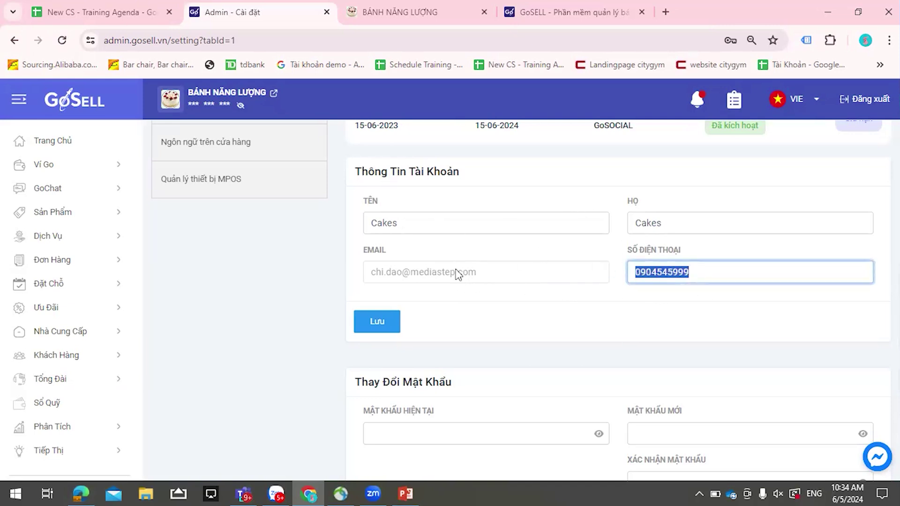
pyautogui.click(485, 302)
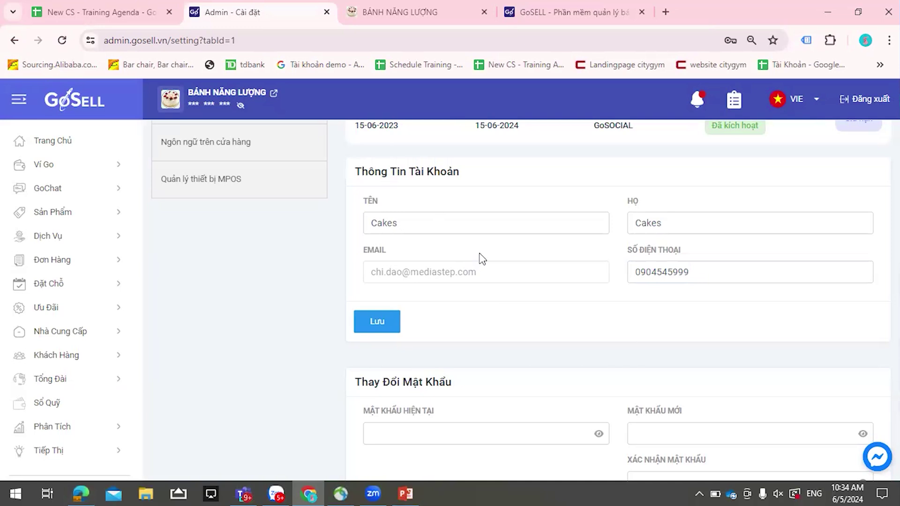
pyautogui.scroll(1, 482, 257)
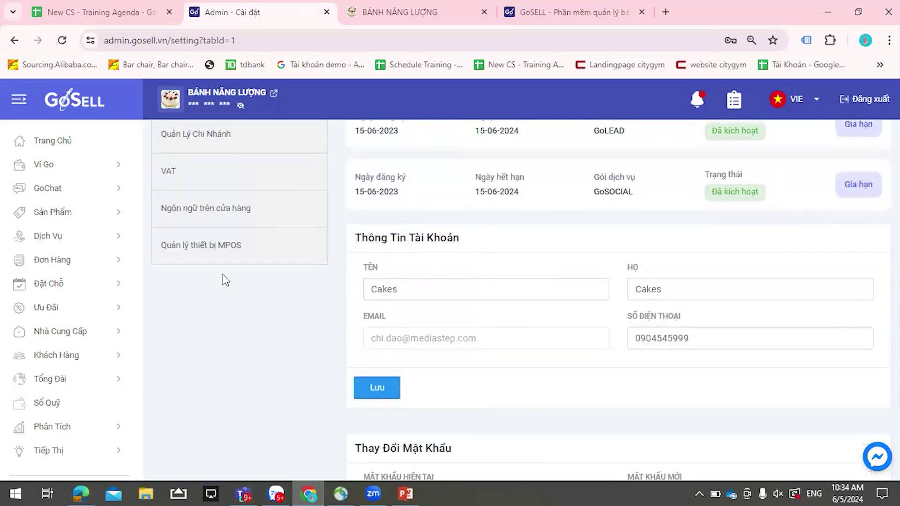
pyautogui.scroll(1, 254, 274)
pyautogui.scroll(2, 254, 274)
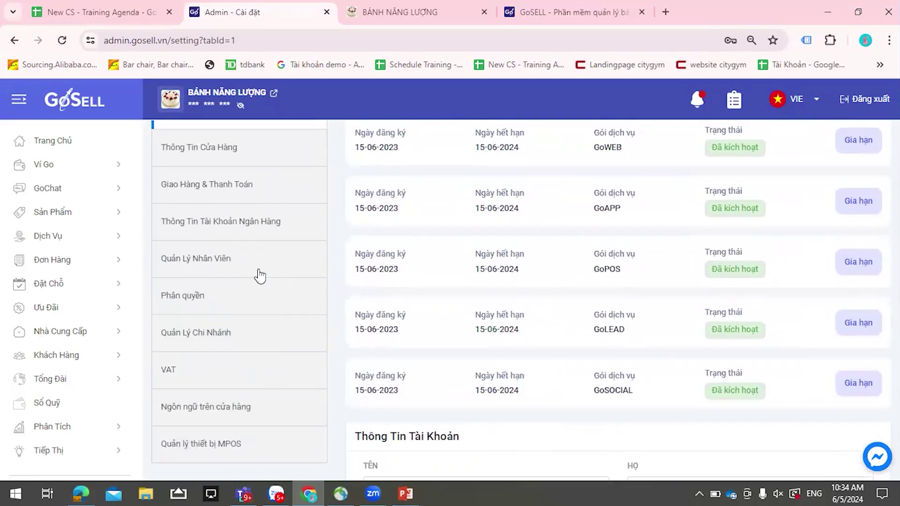
pyautogui.scroll(-1, 123, 277)
pyautogui.scroll(-1, 123, 278)
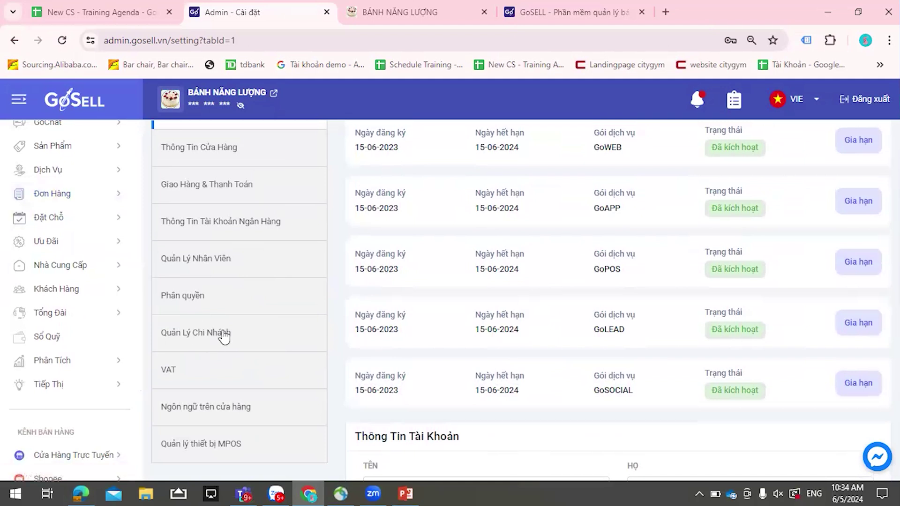
pyautogui.scroll(-1, 185, 330)
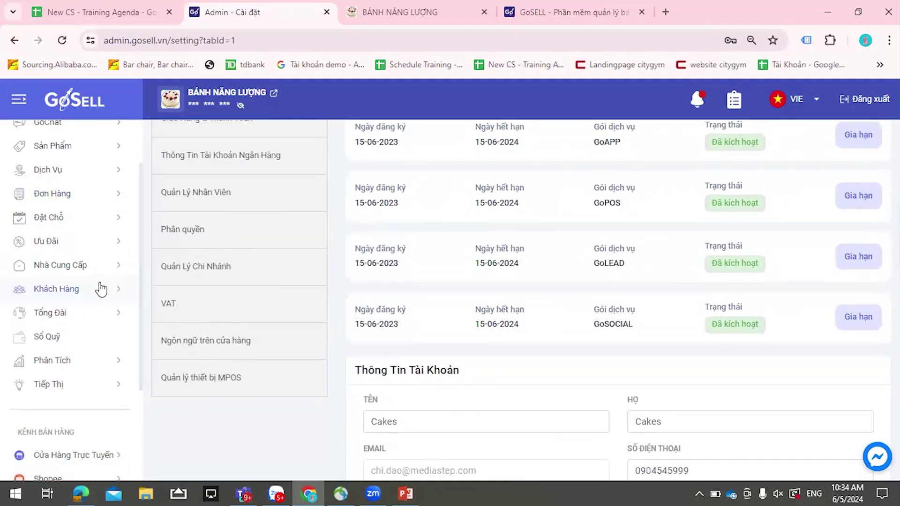
pyautogui.scroll(2, 92, 286)
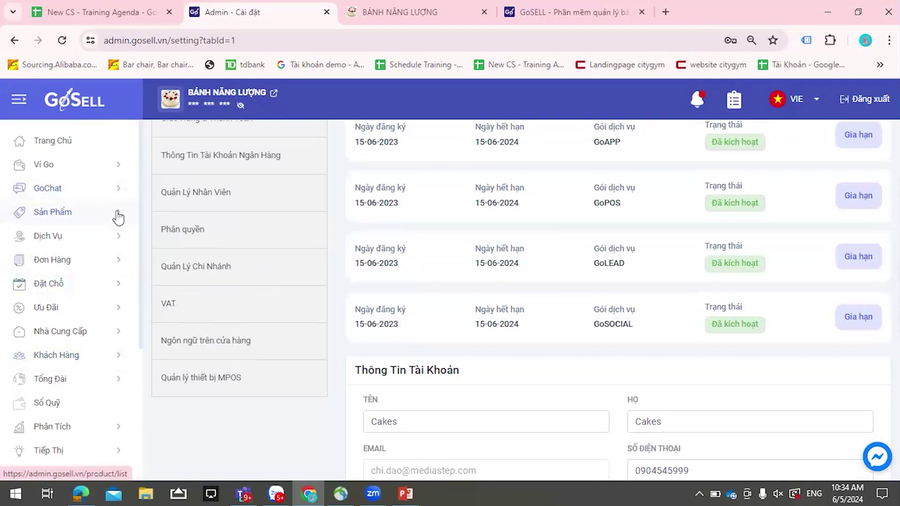
# - Go to GoChat's Facebook Automation list and start a new campaign with Tạo chiến dịch
pyautogui.click(83, 195)
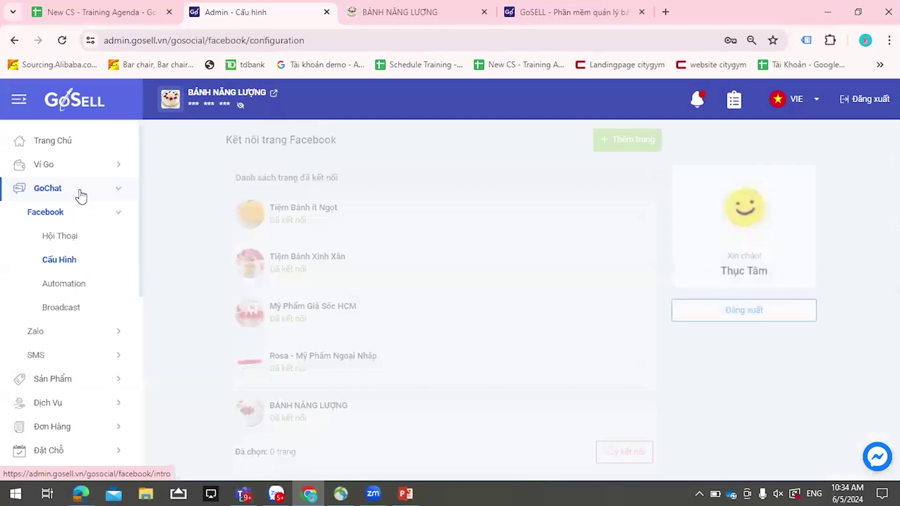
pyautogui.click(65, 285)
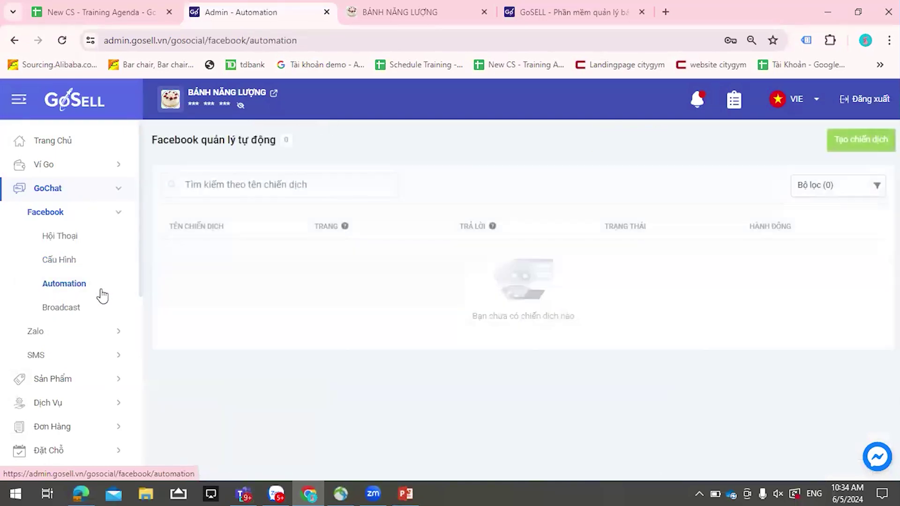
pyautogui.click(65, 310)
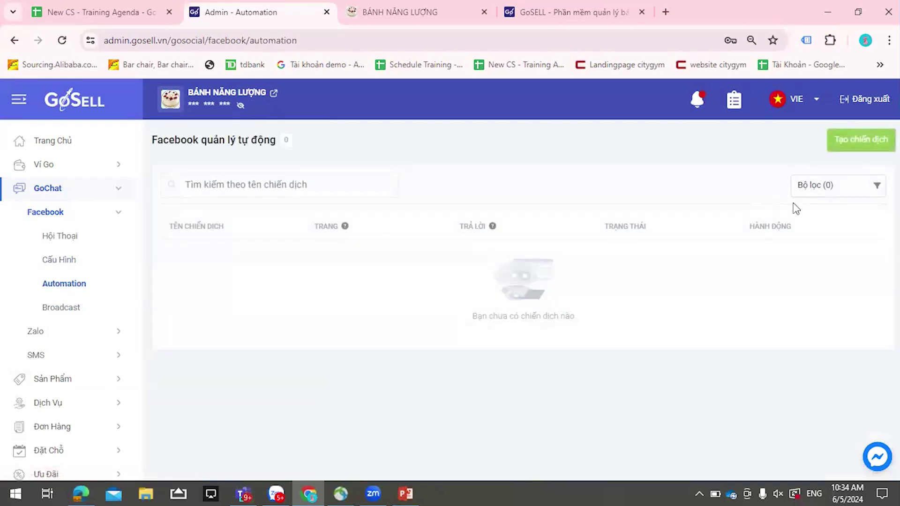
pyautogui.click(835, 148)
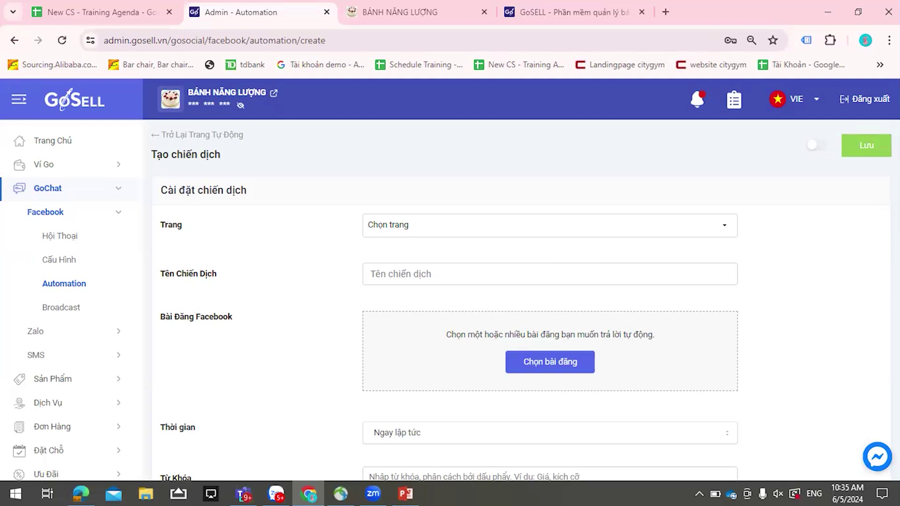
# - Set the campaign page to BÁNH NĂNG LƯỢNG and name it 'ádfghjkl'
pyautogui.click(451, 236)
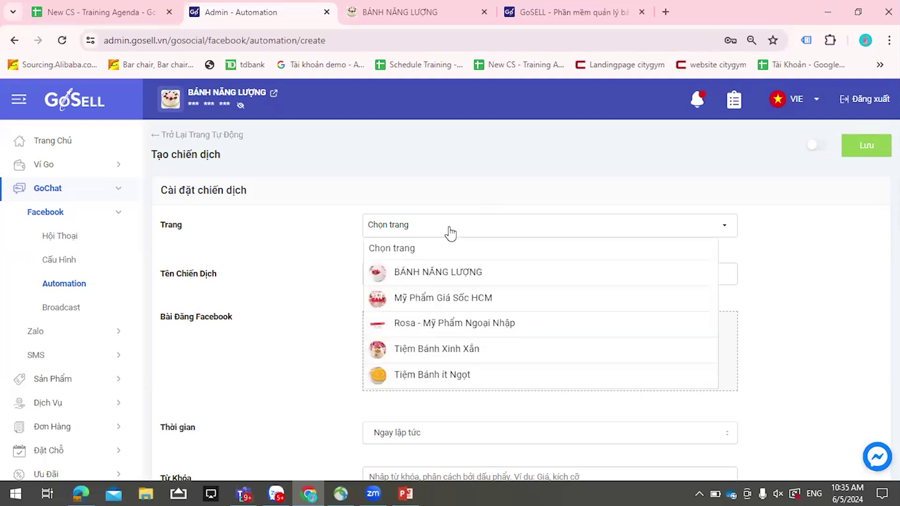
pyautogui.click(432, 276)
pyautogui.click(478, 280)
pyautogui.write('ádfghjkl')
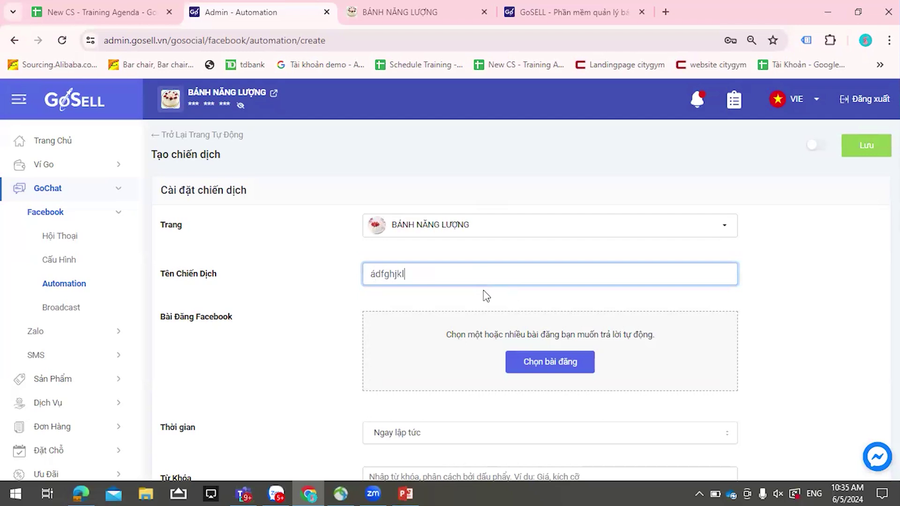
# - Attach the Tiệc siêu sale post to the auto-reply campaign
pyautogui.scroll(-1, 486, 296)
pyautogui.click(518, 305)
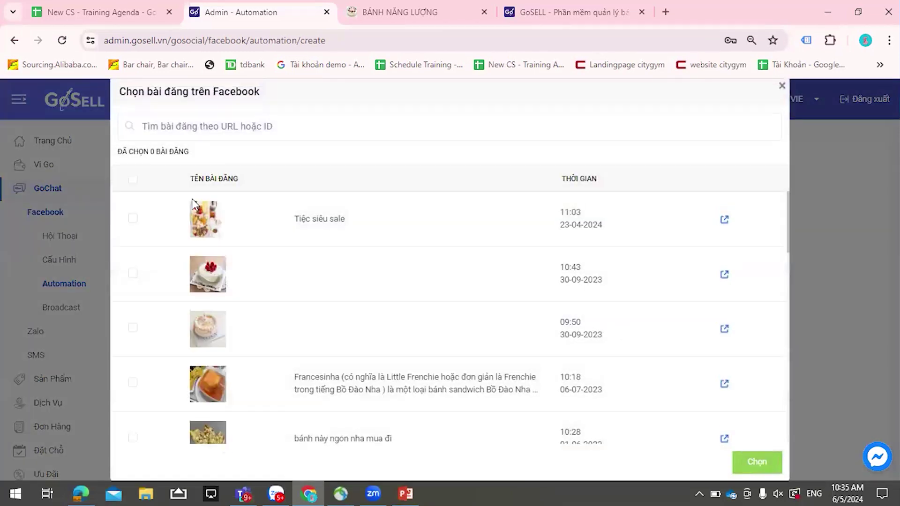
pyautogui.click(133, 219)
pyautogui.click(737, 460)
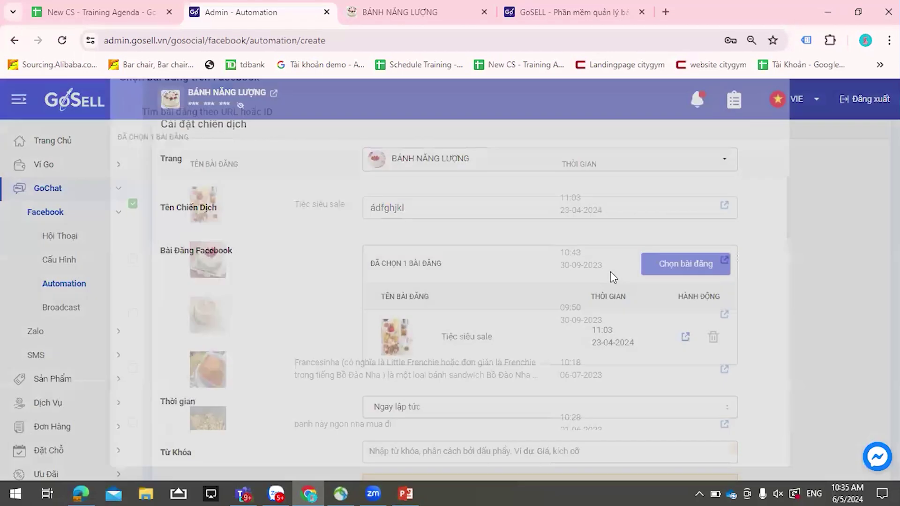
# - Keep the reply timing at Ngay lập tức after briefly trying a seconds delay
pyautogui.scroll(-2, 610, 271)
pyautogui.click(514, 280)
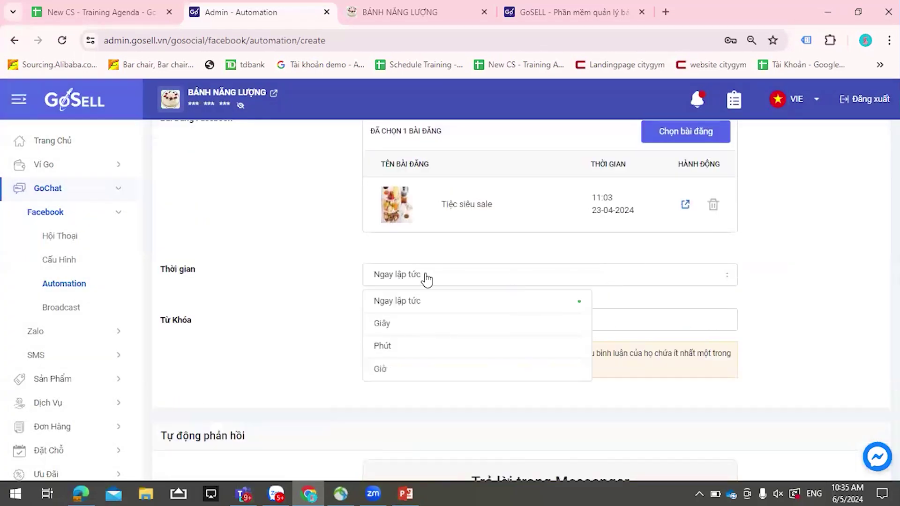
pyautogui.click(406, 327)
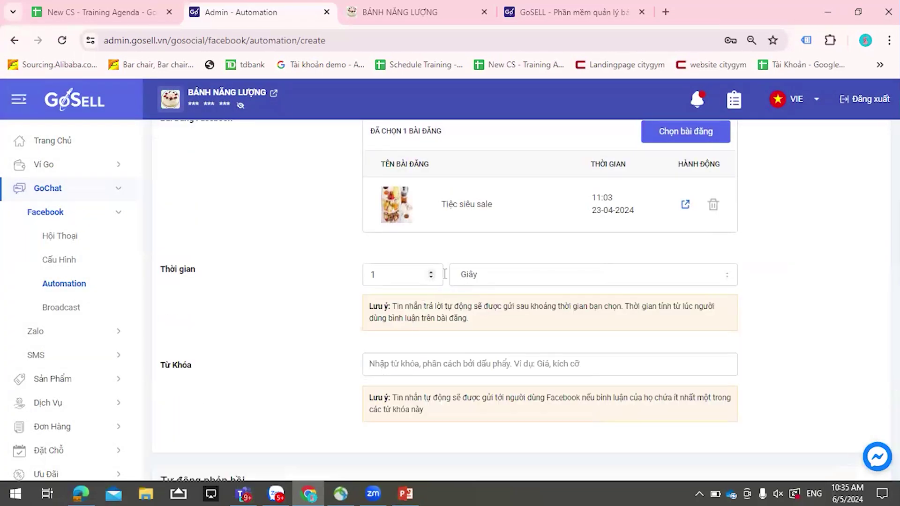
pyautogui.click(464, 277)
pyautogui.click(462, 302)
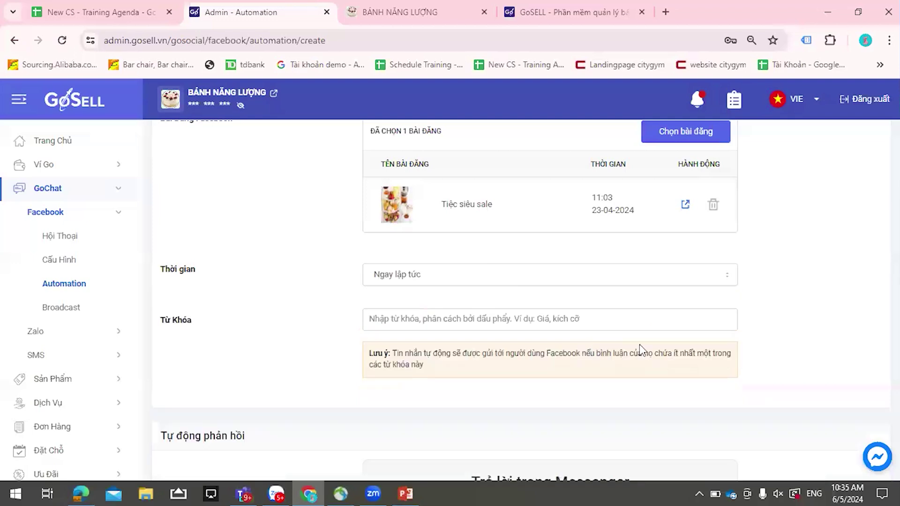
# - Add keyword tags 'bn' and ',' then remove all keyword tags
pyautogui.click(467, 309)
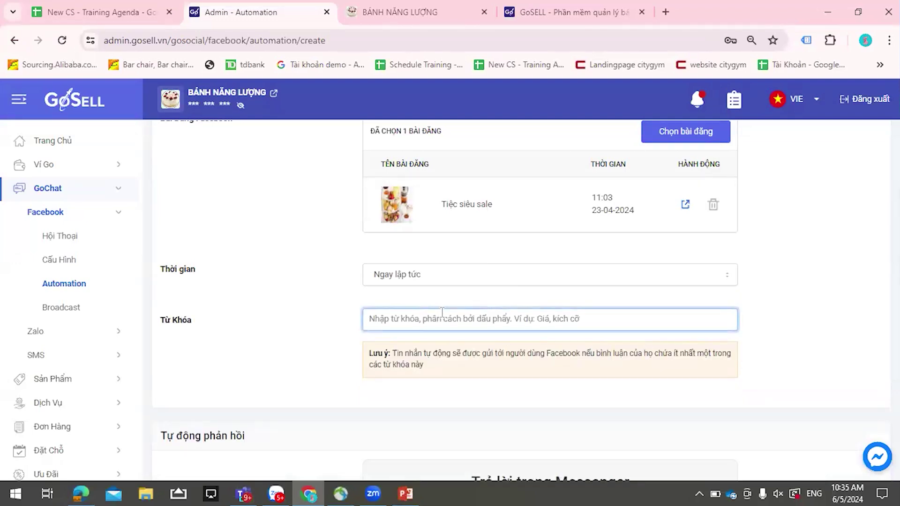
pyautogui.write('l')
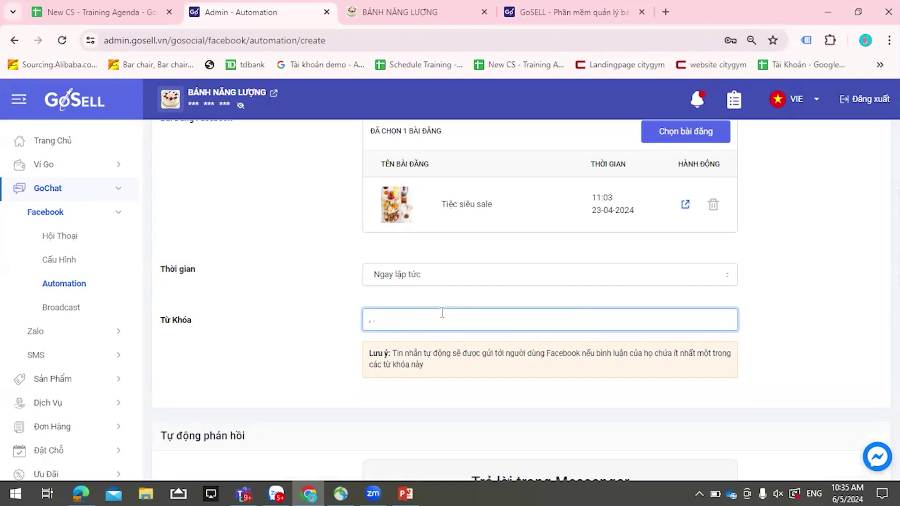
pyautogui.press('BackSpace')
pyautogui.press('BackSpace')
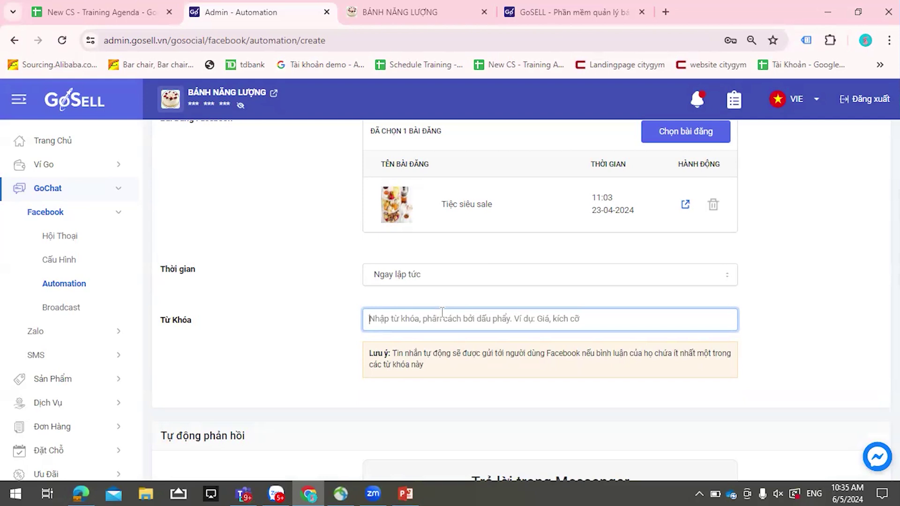
pyautogui.write('bn')
pyautogui.press('Return')
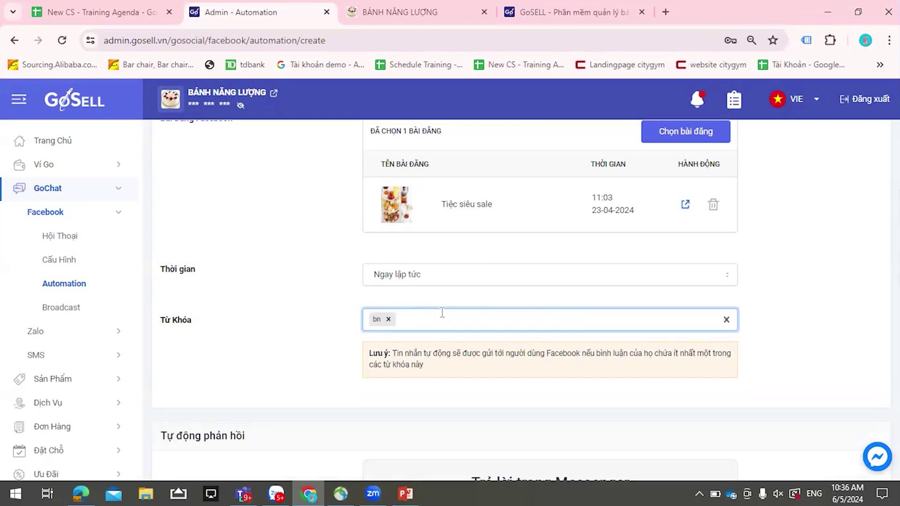
pyautogui.write(',')
pyautogui.press('Return')
pyautogui.click(724, 319)
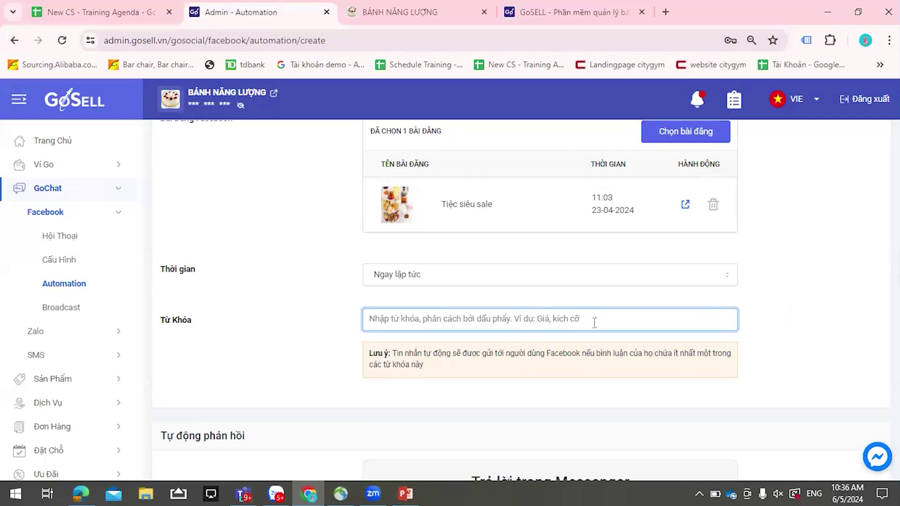
# - Add then delete an extra text message and an image block, leaving one Messenger message
pyautogui.scroll(-1, 840, 297)
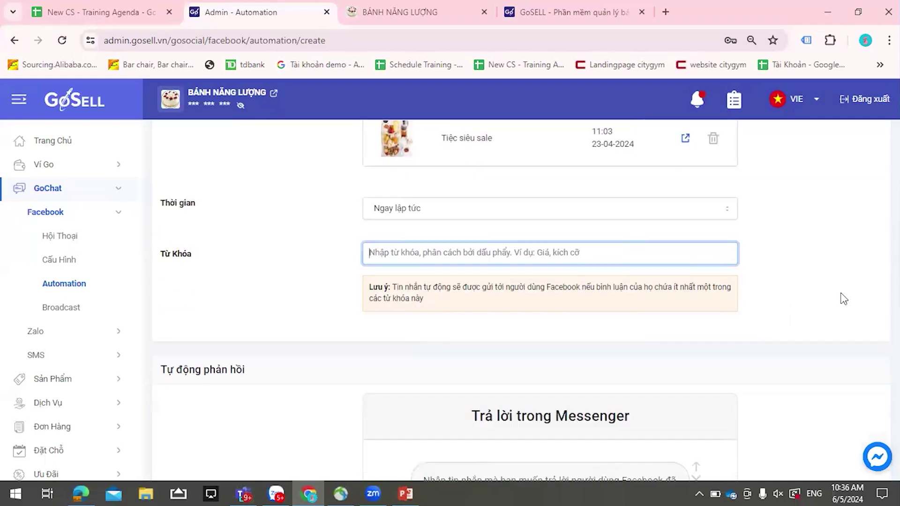
pyautogui.scroll(-3, 428, 296)
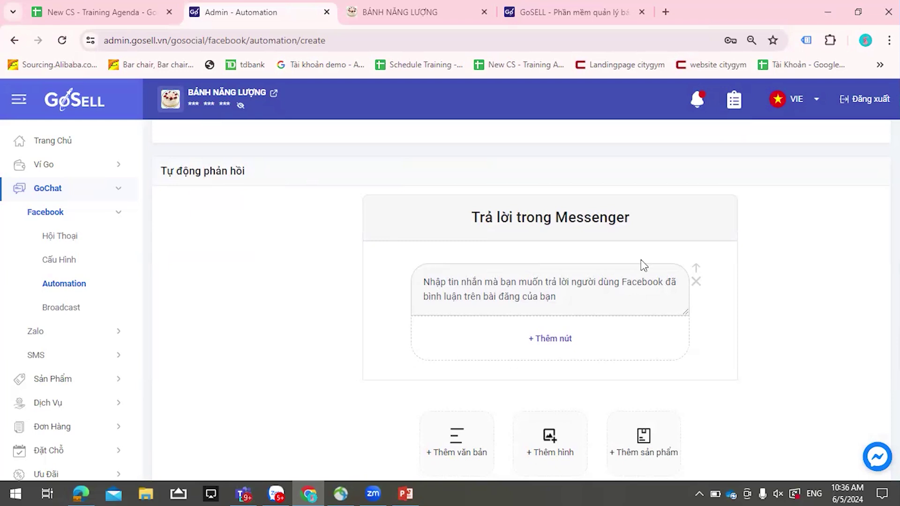
pyautogui.scroll(-1, 736, 277)
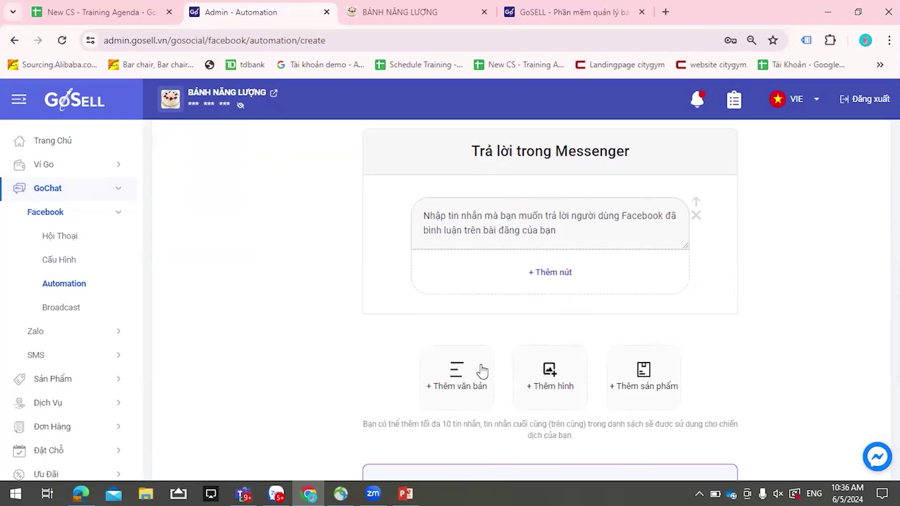
pyautogui.click(463, 371)
pyautogui.scroll(-1, 635, 286)
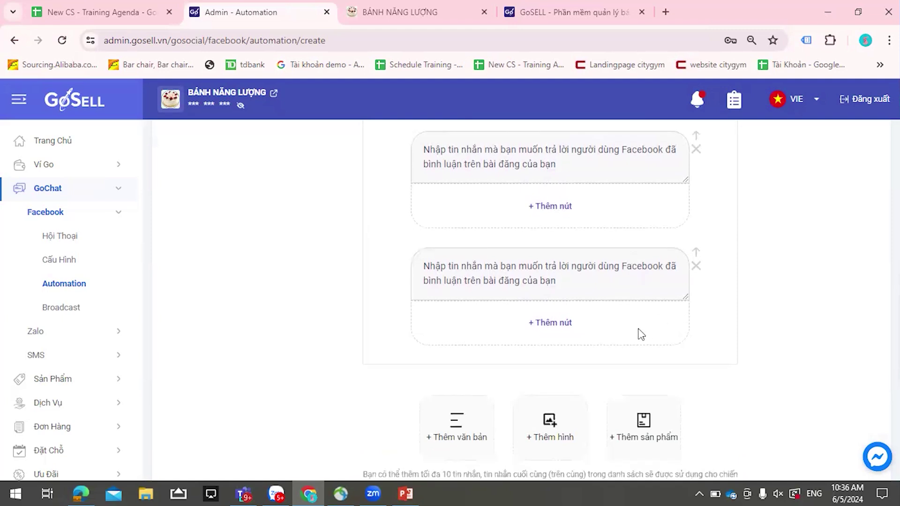
pyautogui.click(552, 422)
pyautogui.scroll(1, 683, 201)
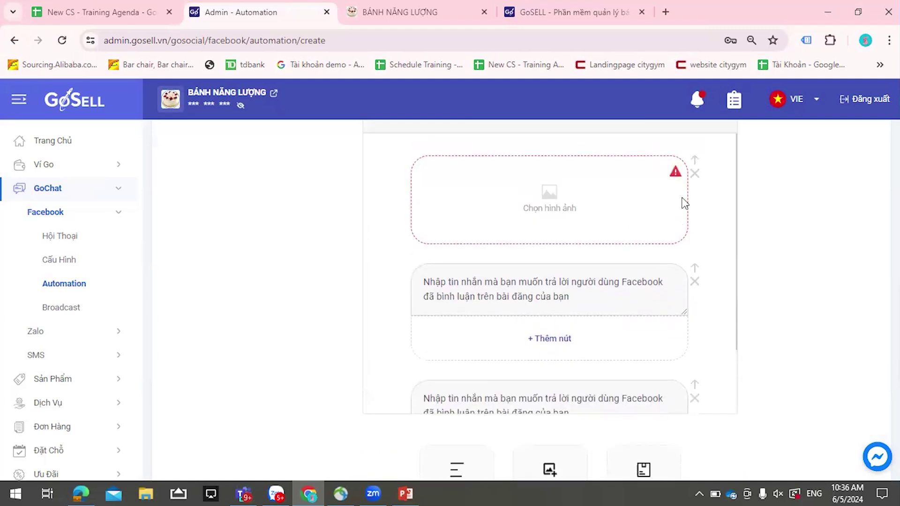
pyautogui.click(695, 214)
pyautogui.click(488, 307)
pyautogui.click(697, 332)
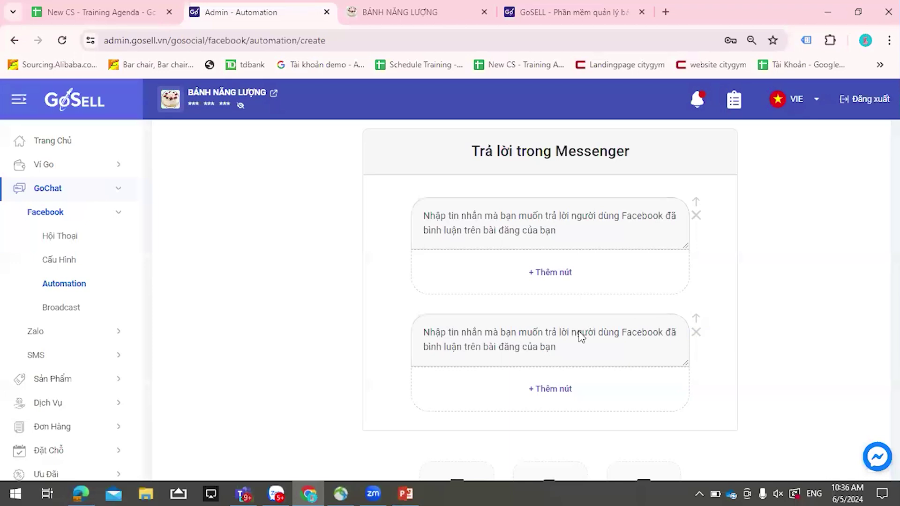
pyautogui.click(479, 302)
# - Replace the message text with 'chào chị giá của bgđsjđ' and add a button
pyautogui.click(570, 229)
pyautogui.hotkey('ctrl', 'a')
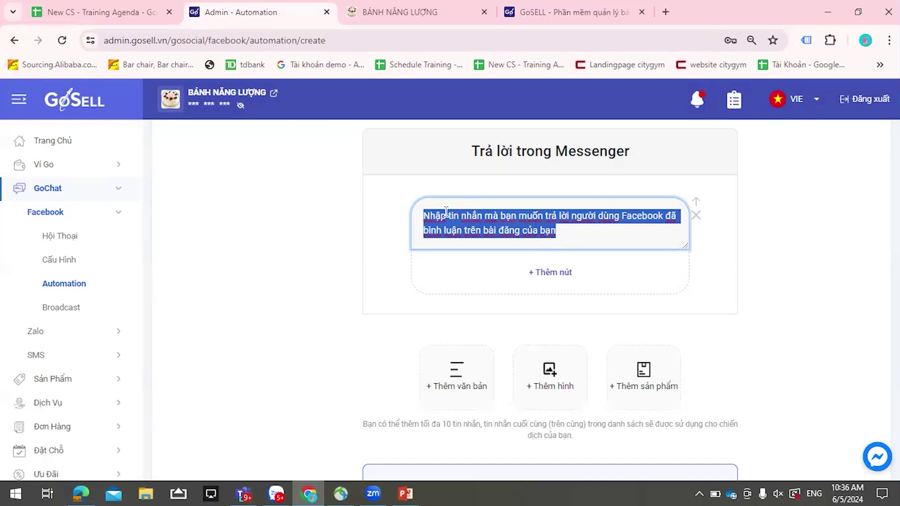
pyautogui.press('BackSpace')
pyautogui.write('chào chi giaá của ')
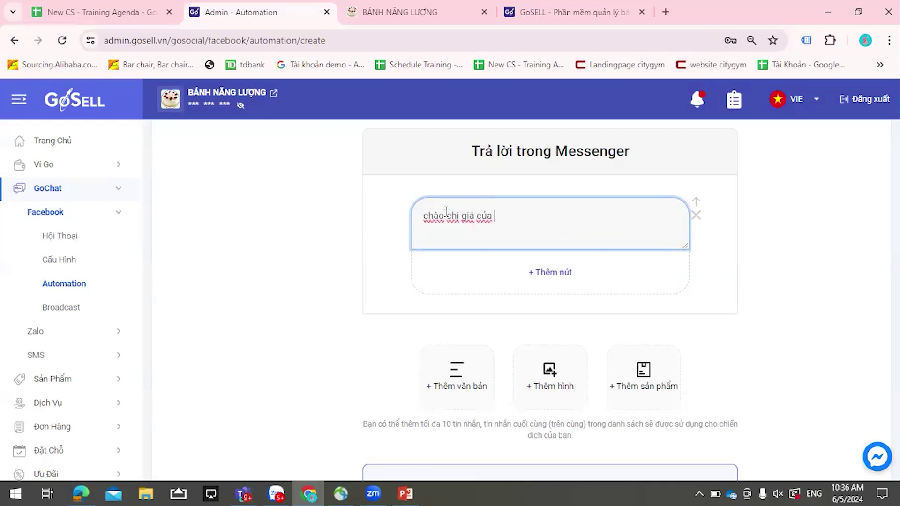
pyautogui.write('bgđsjđ')
pyautogui.click(547, 276)
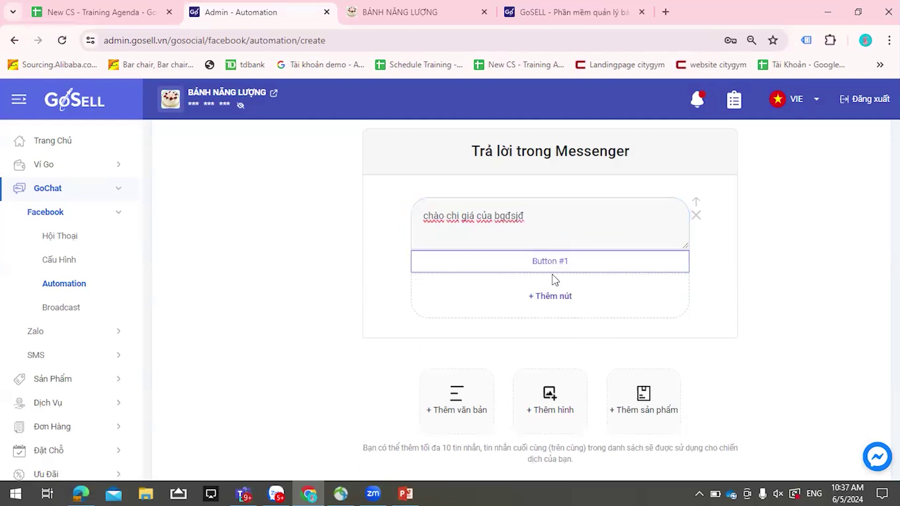
pyautogui.click(552, 265)
pyautogui.click(711, 242)
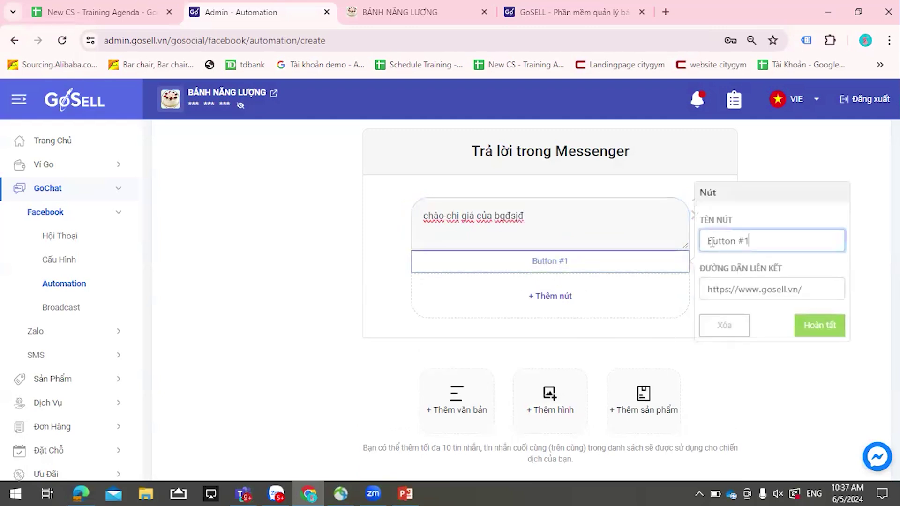
pyautogui.moveTo(750, 241); pyautogui.dragTo(697, 244)
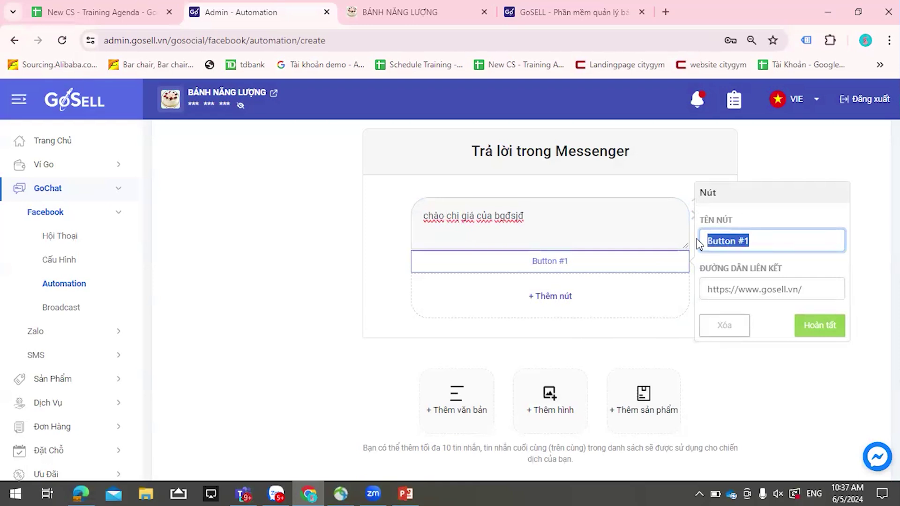
pyautogui.write('mua')
pyautogui.press('BackSpace')
pyautogui.press('BackSpace')
pyautogui.write('xem thêm')
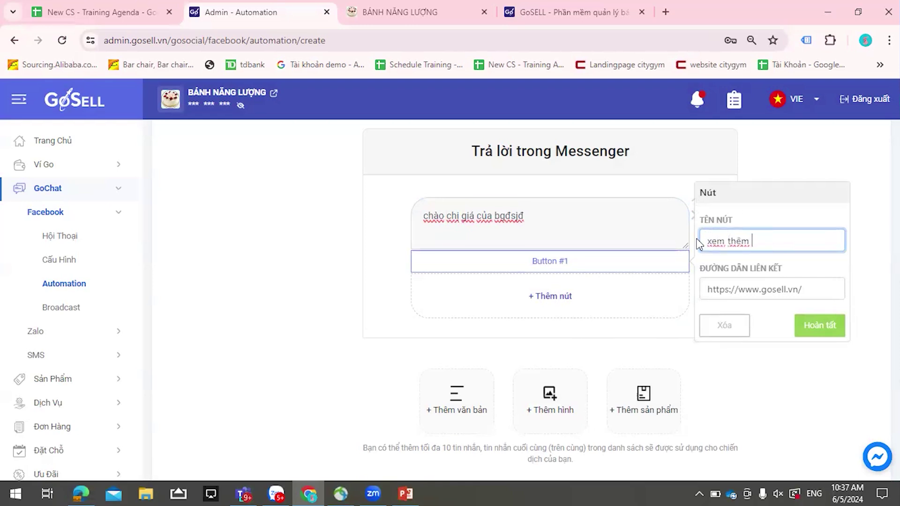
pyautogui.click(835, 289)
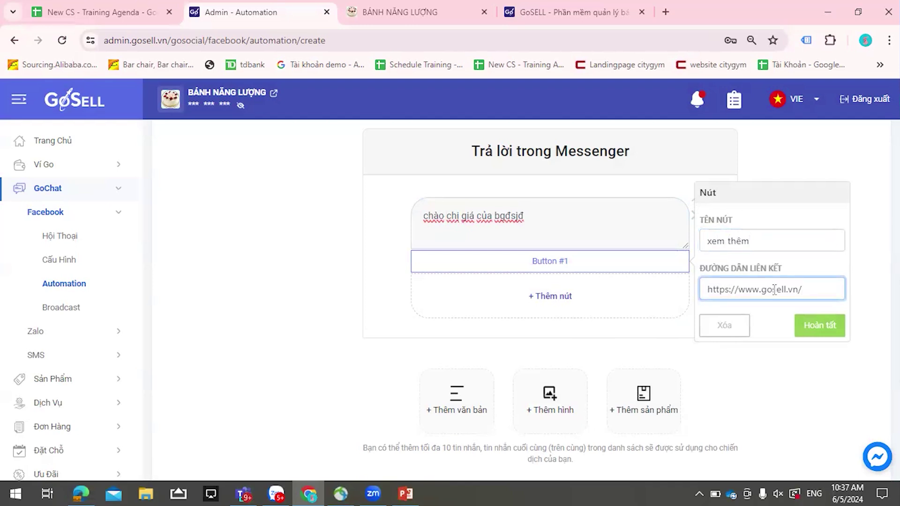
pyautogui.moveTo(802, 289); pyautogui.dragTo(703, 291)
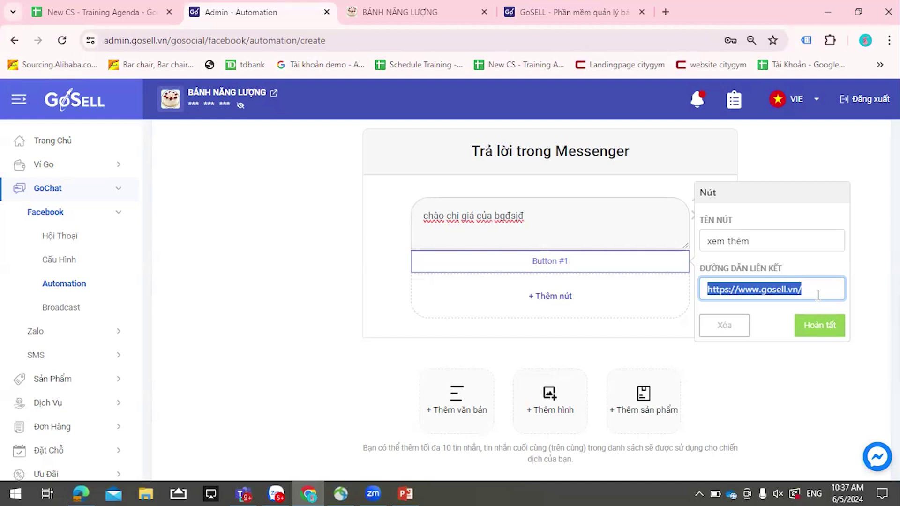
pyautogui.click(831, 330)
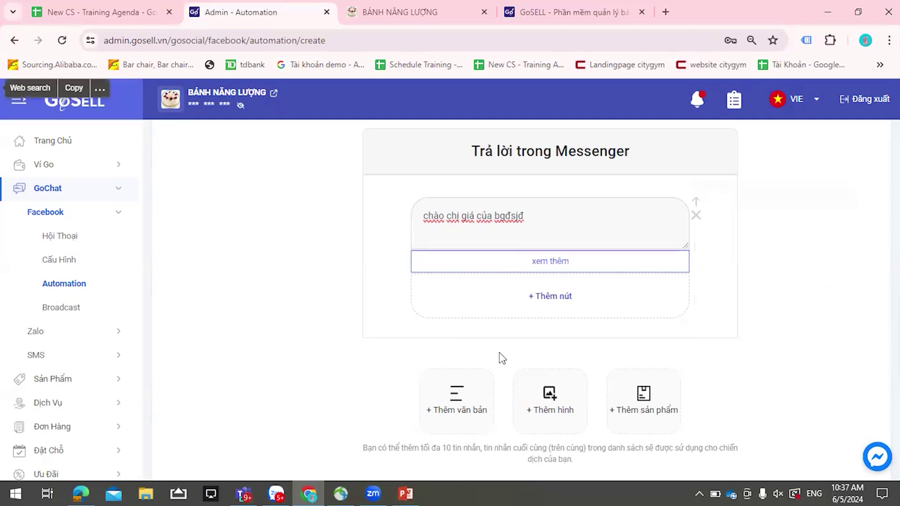
# - Enable Phản hồi bình luận and change its reply to 'chị kiểm tra tn nhé'
pyautogui.scroll(-2, 620, 280)
pyautogui.scroll(-5, 620, 279)
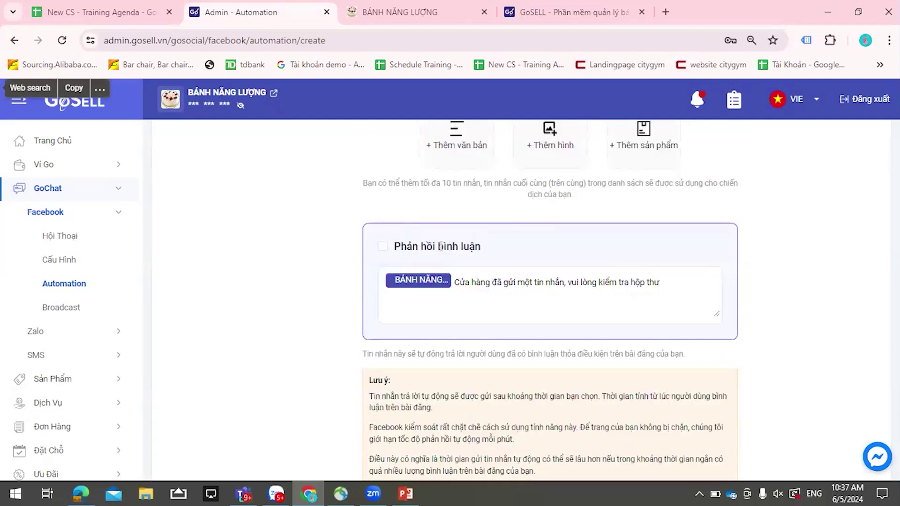
pyautogui.scroll(-1, 446, 234)
pyautogui.click(382, 187)
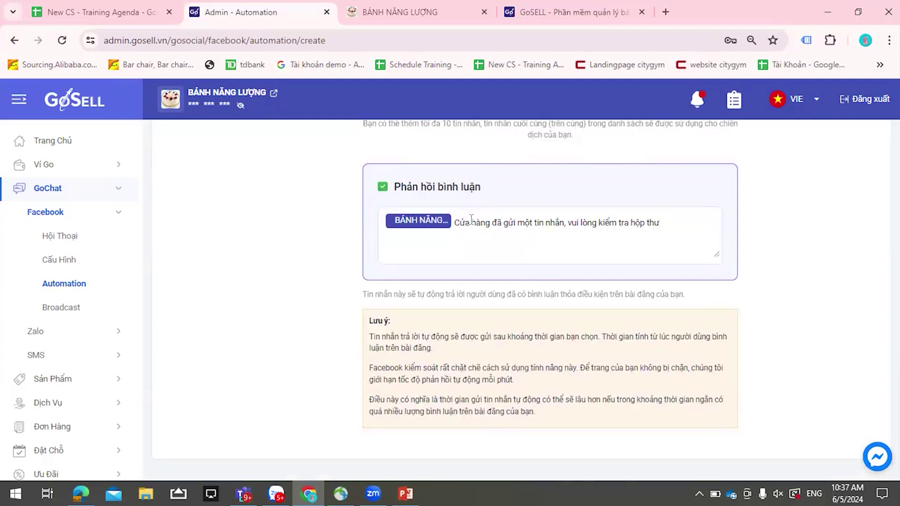
pyautogui.moveTo(456, 223); pyautogui.dragTo(663, 240)
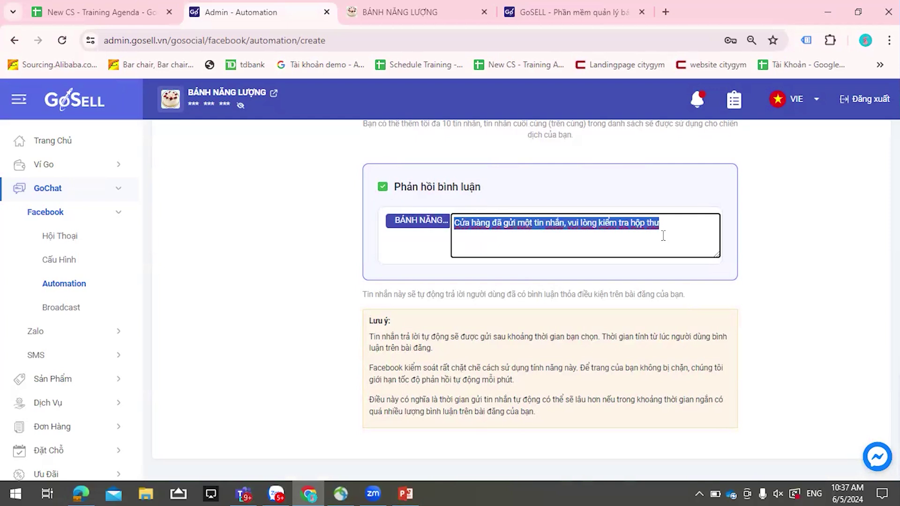
pyautogui.write('chị')
pyautogui.write(' kieểm tra tn nhe')
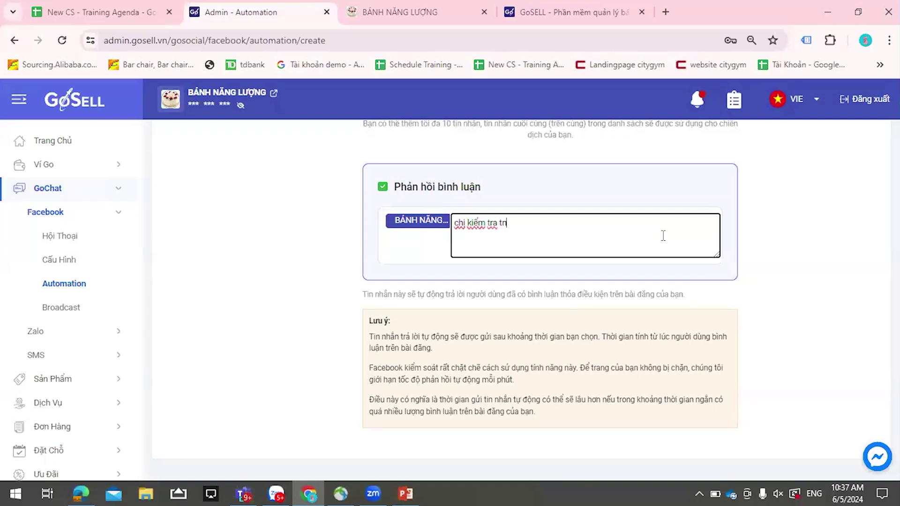
pyautogui.write('s')
pyautogui.scroll(15, 856, 348)
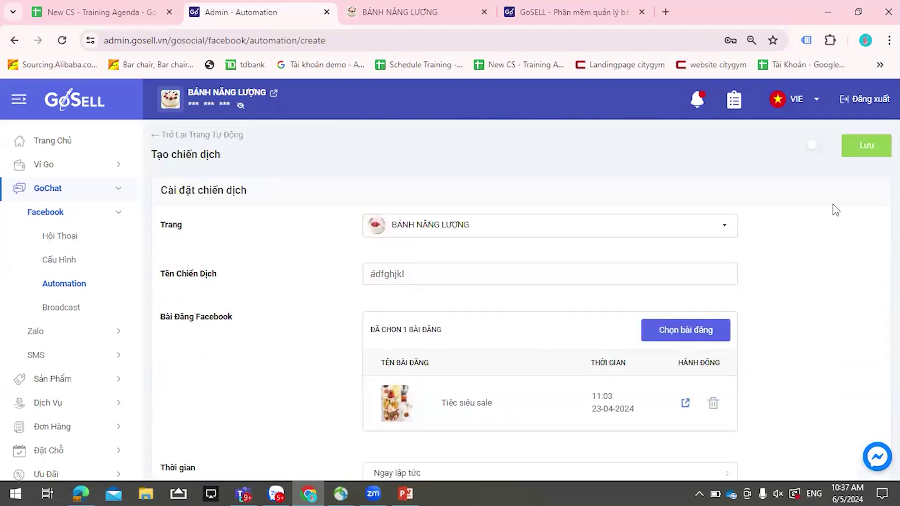
# - Save the 'ádfghjkl' campaign and look through the 12-campaign Facebook automation list
pyautogui.click(847, 149)
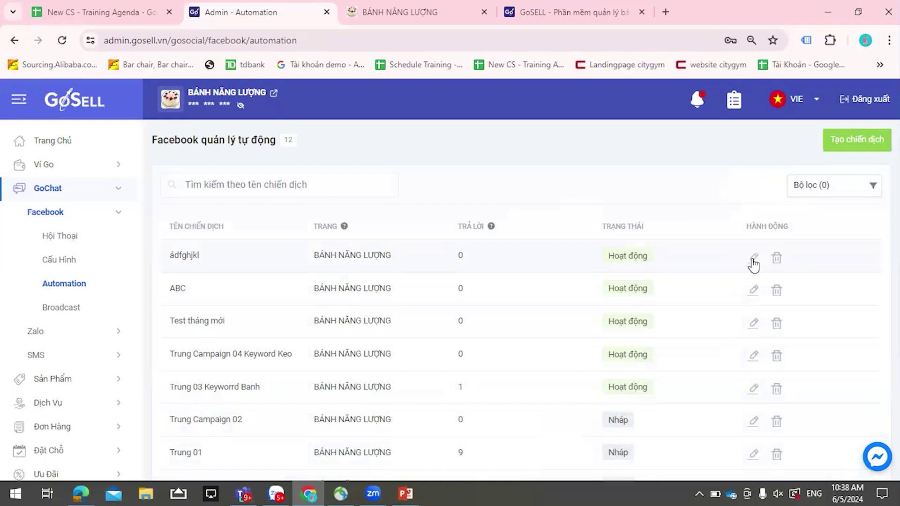
pyautogui.scroll(-4, 744, 296)
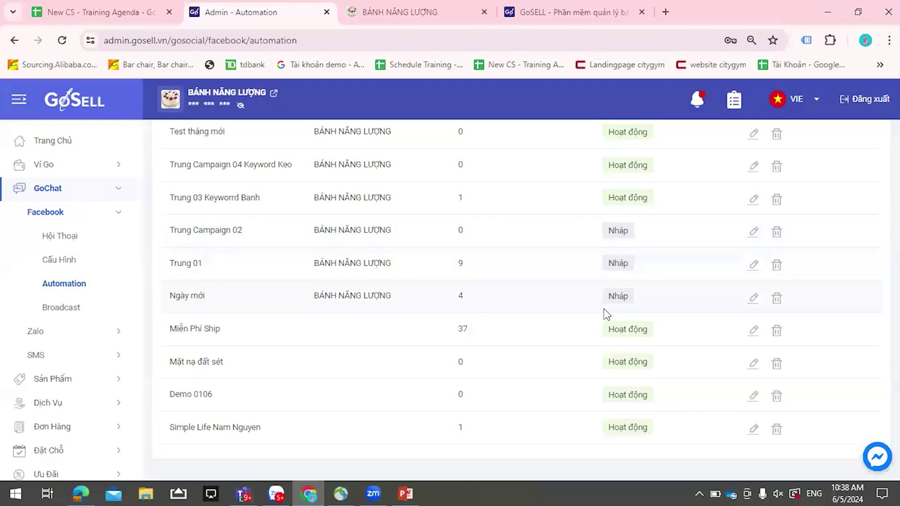
pyautogui.scroll(1, 601, 304)
pyautogui.scroll(3, 599, 300)
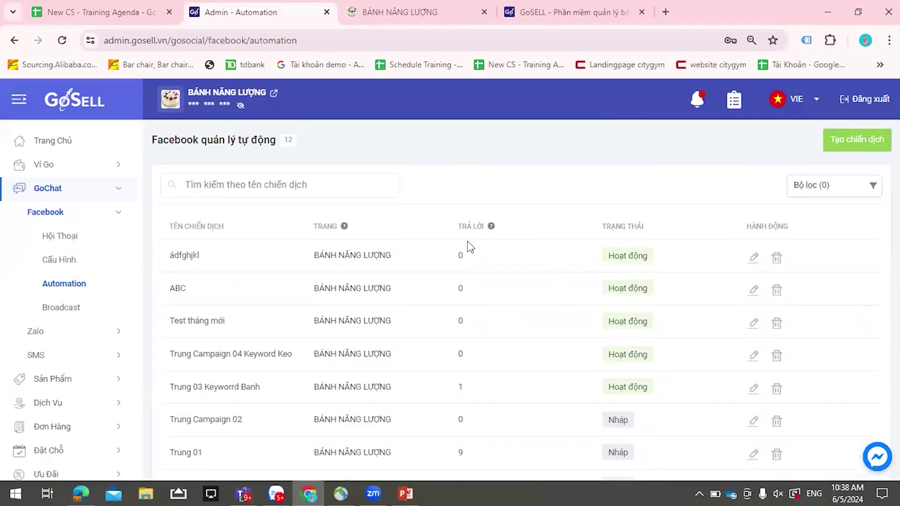
pyautogui.scroll(-4, 466, 370)
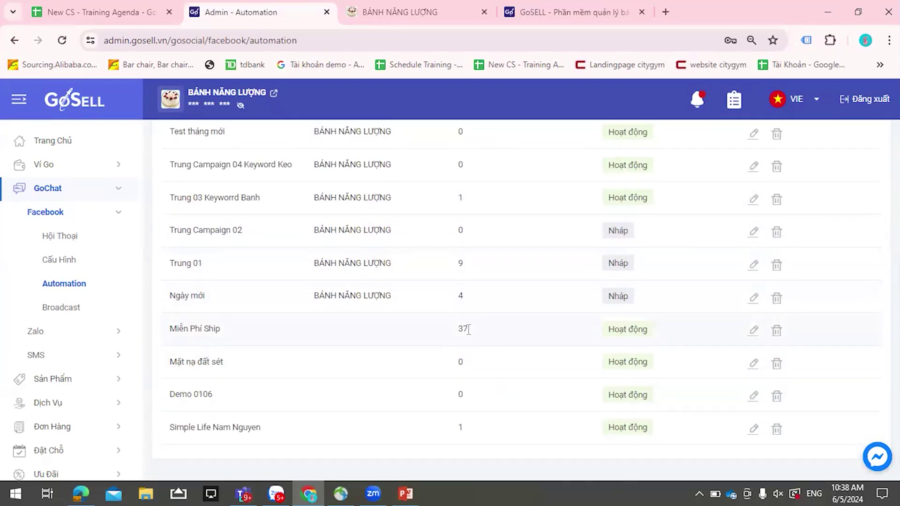
pyautogui.scroll(4, 468, 355)
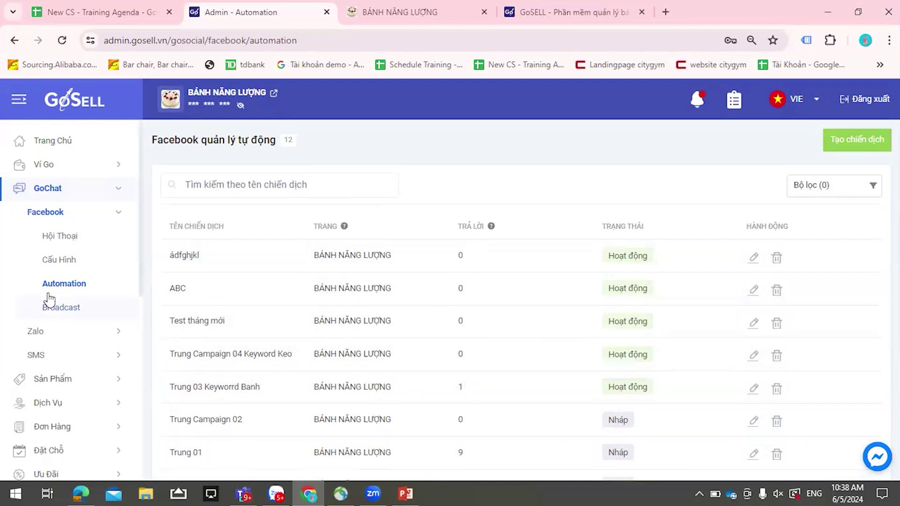
# - Create a new campaign from Broadcast and choose the BÁNH NĂNG LƯỢNG page
pyautogui.click(61, 308)
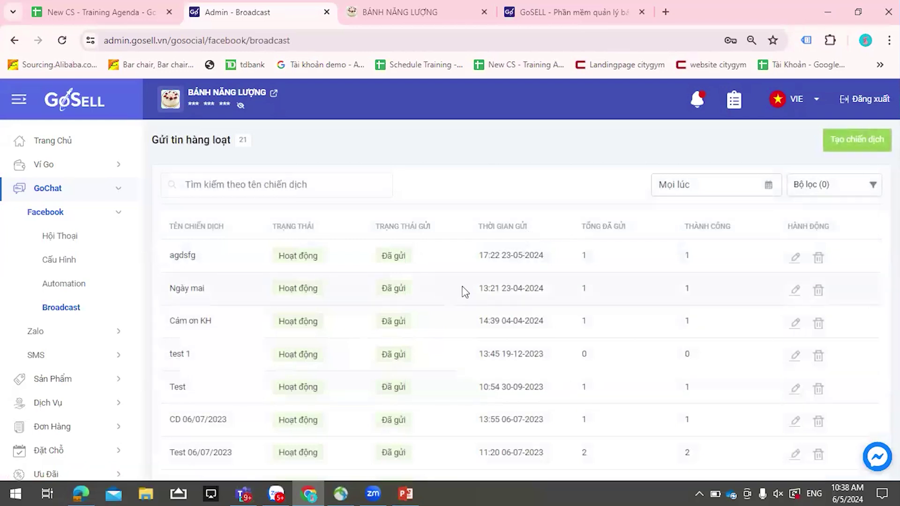
pyautogui.scroll(-2, 482, 284)
pyautogui.scroll(2, 480, 276)
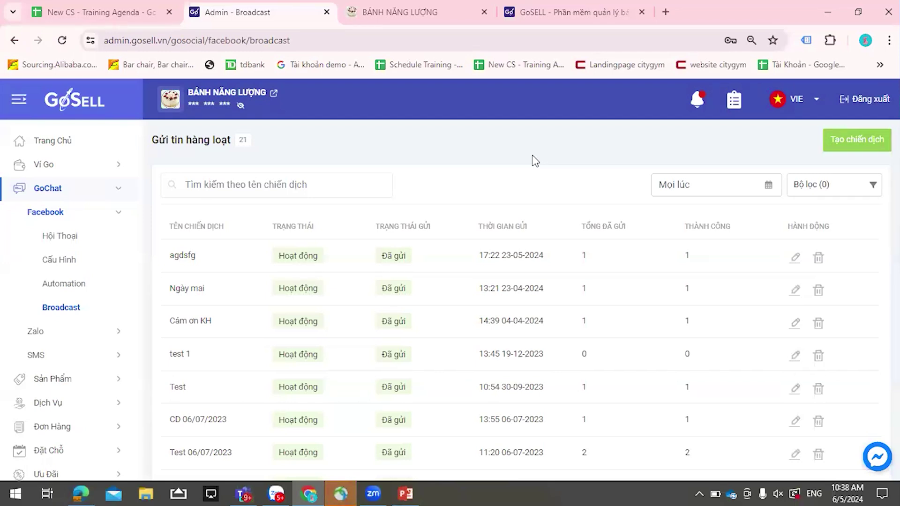
pyautogui.click(832, 145)
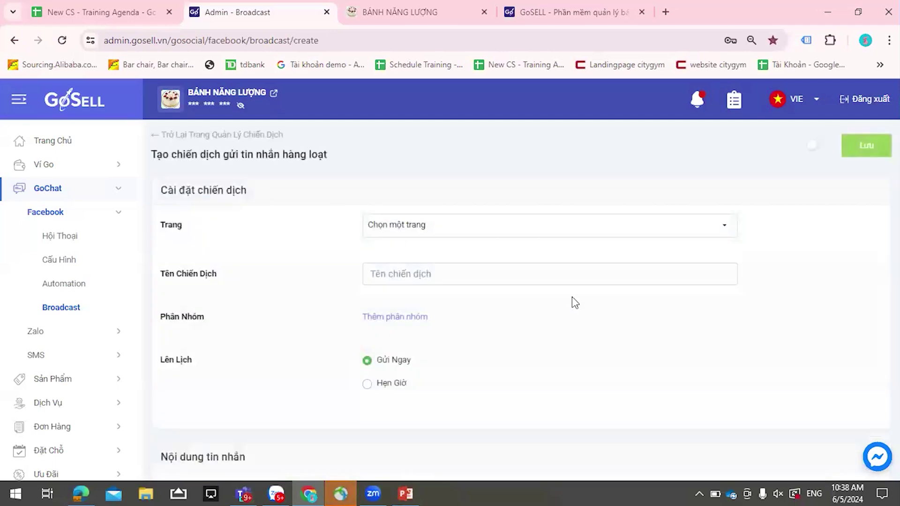
pyautogui.scroll(-1, 482, 255)
pyautogui.click(424, 160)
pyautogui.click(421, 211)
pyautogui.click(421, 207)
# - Name the broadcast 'ádfghjkl', then add and remove the khách chưa đk tk group
pyautogui.write('ádfghjkl')
pyautogui.click(406, 252)
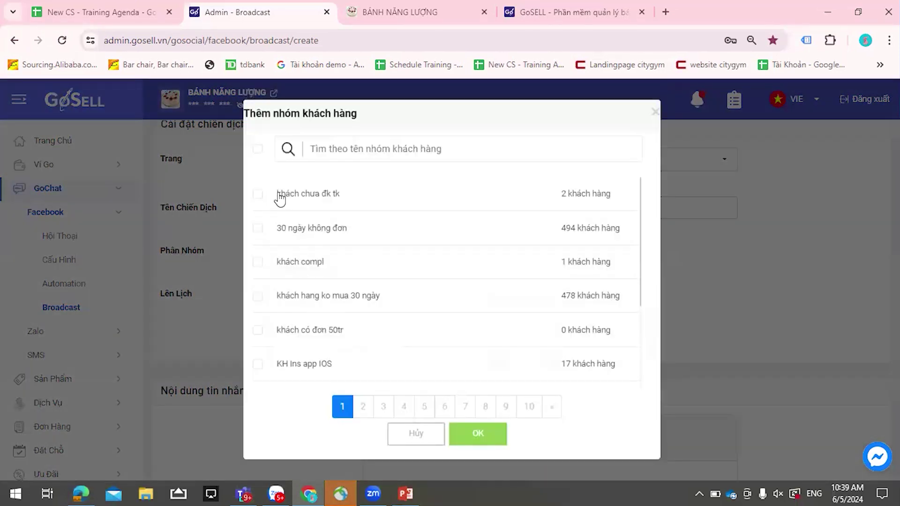
pyautogui.click(280, 196)
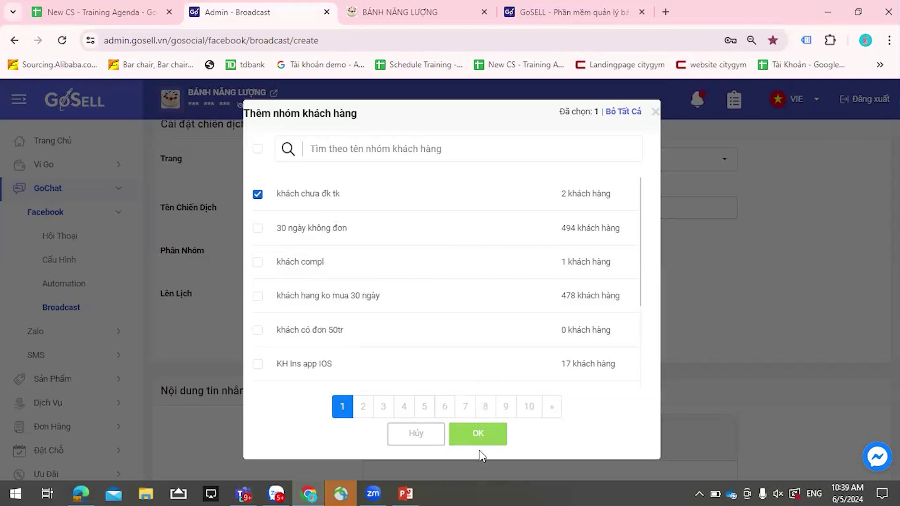
pyautogui.click(475, 431)
pyautogui.scroll(-1, 433, 302)
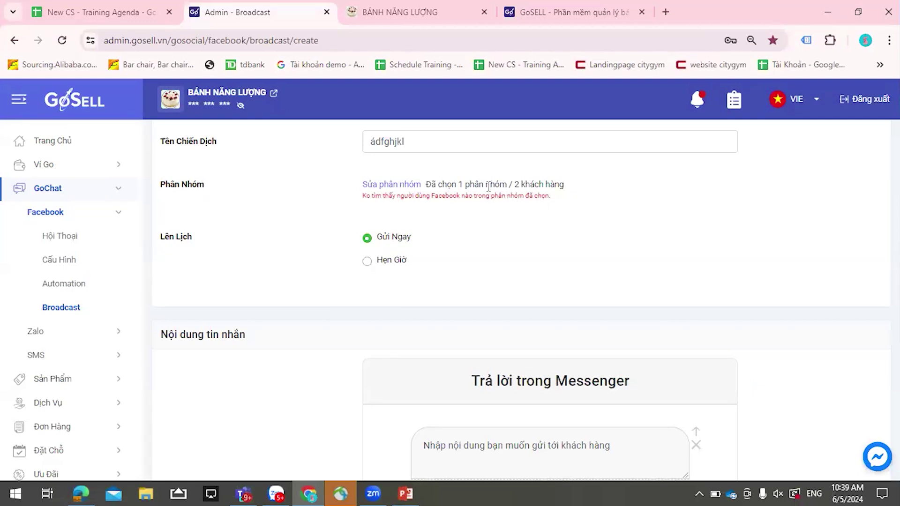
pyautogui.click(408, 187)
pyautogui.click(267, 195)
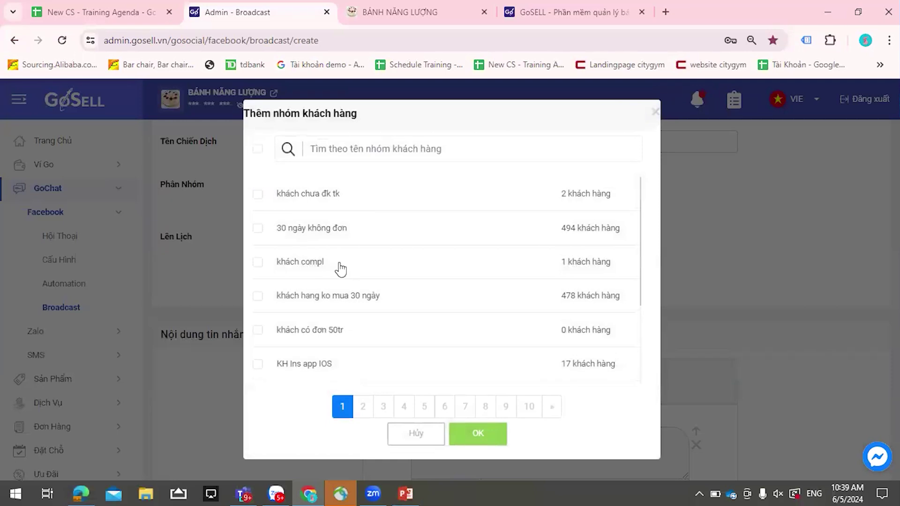
pyautogui.click(501, 439)
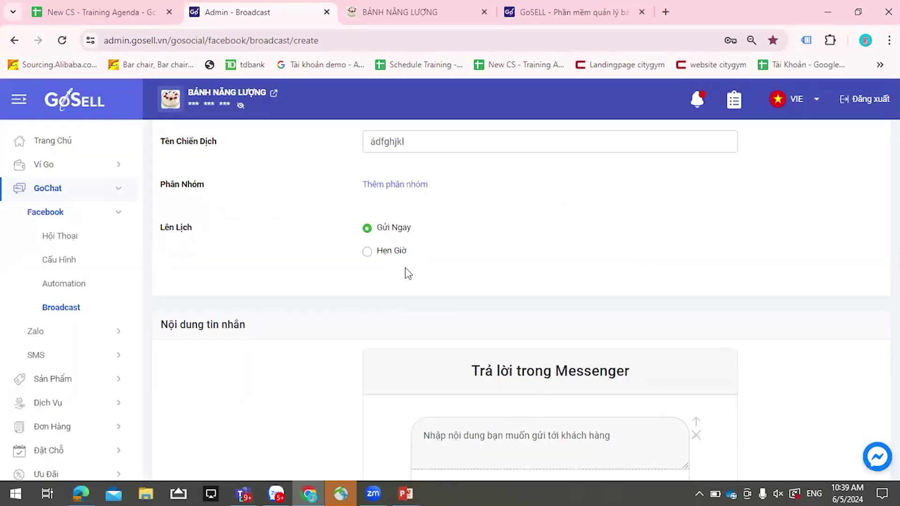
# - Try saving the broadcast and review the missing-group and message-button warnings
pyautogui.scroll(-3, 454, 274)
pyautogui.scroll(-3, 547, 313)
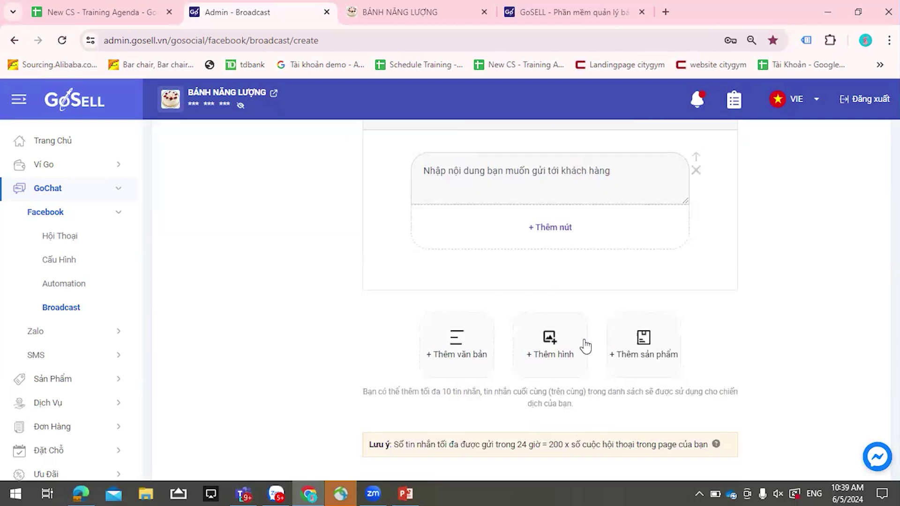
pyautogui.scroll(6, 586, 345)
pyautogui.click(816, 146)
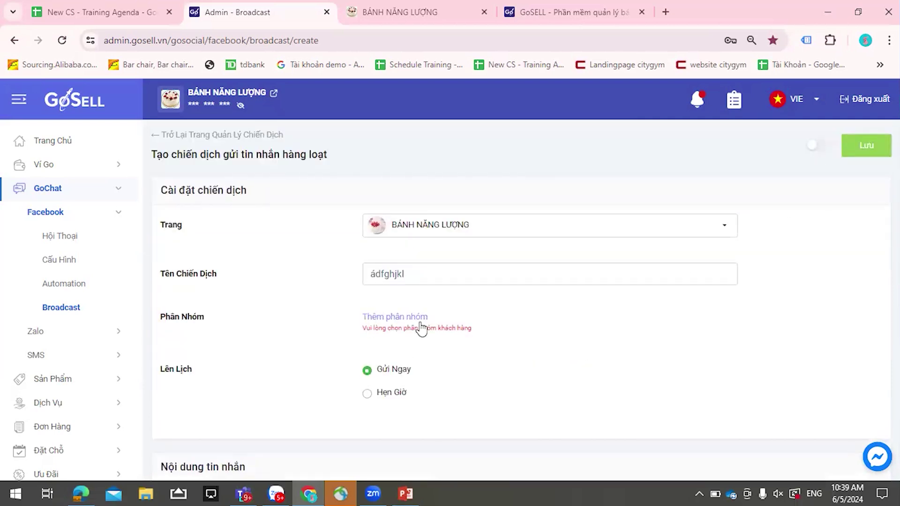
pyautogui.scroll(-7, 544, 164)
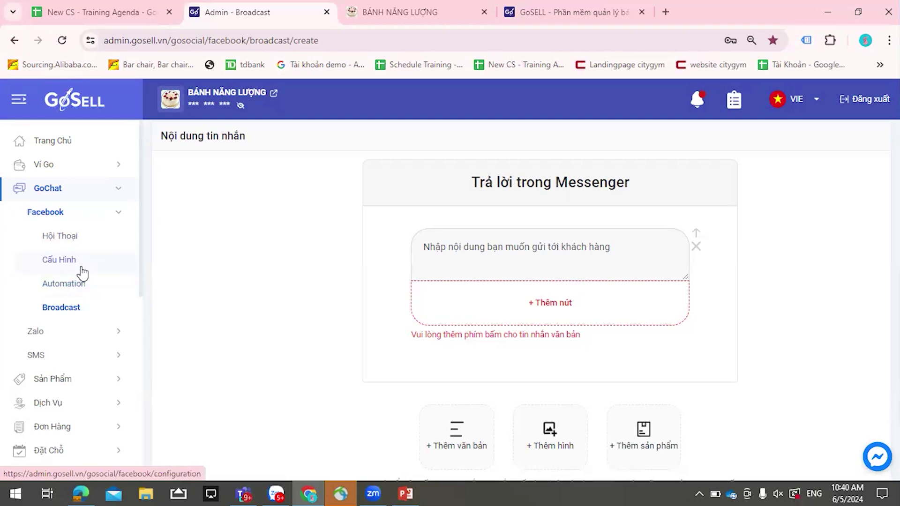
pyautogui.scroll(-3, 82, 271)
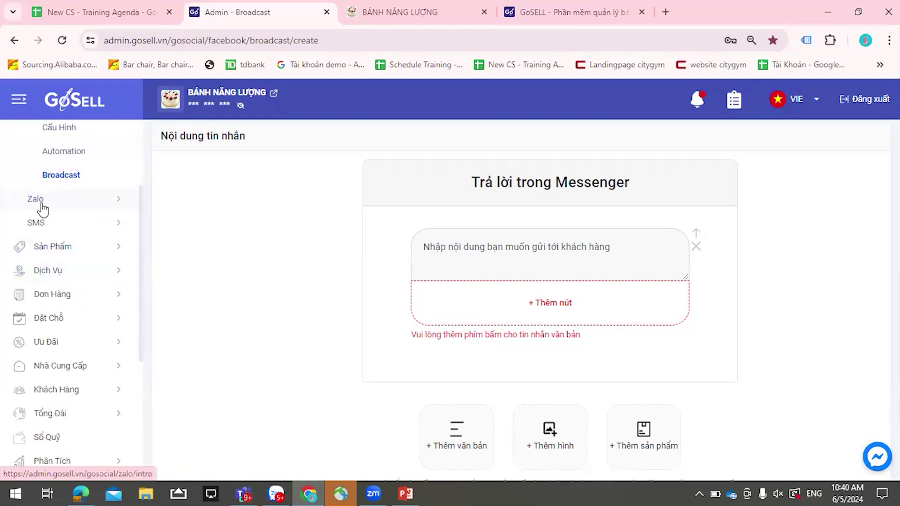
# - Browse the Zalo Chiến Dịch and Mẫu Tin Nhắn lists
pyautogui.click(42, 208)
pyautogui.scroll(-1, 71, 256)
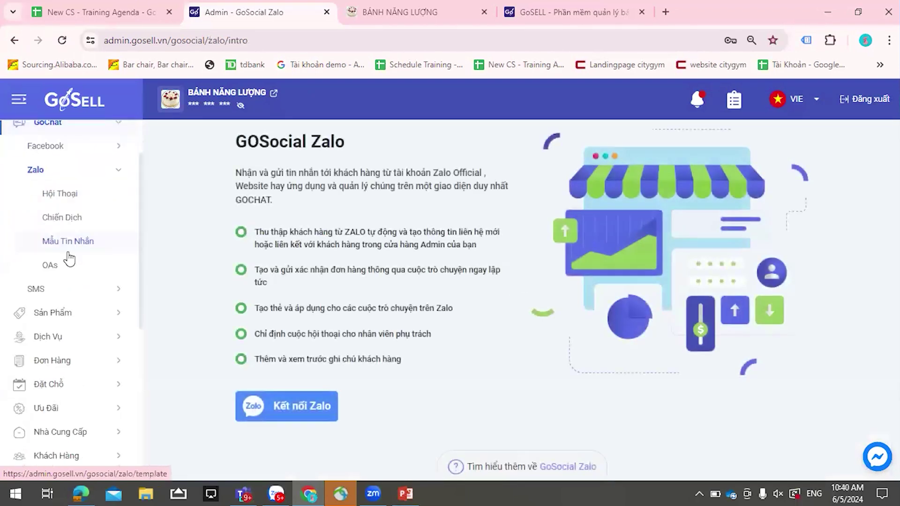
pyautogui.click(66, 227)
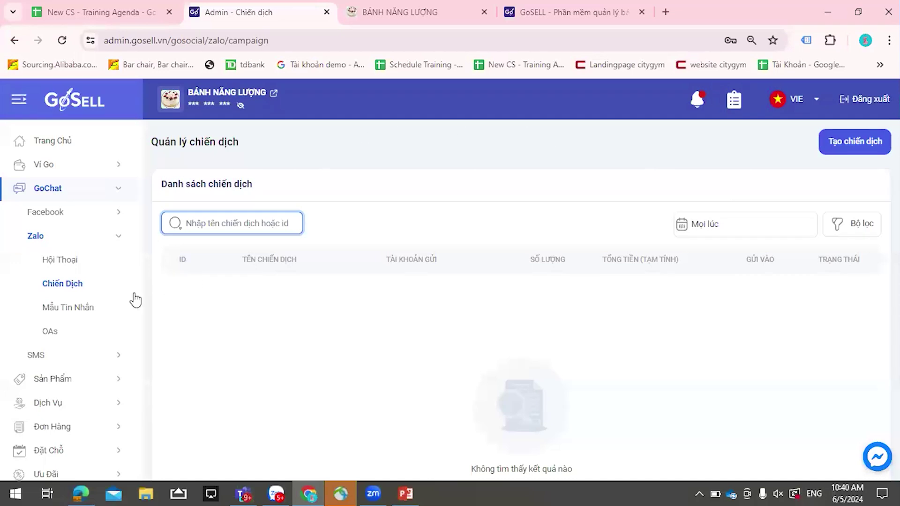
pyautogui.click(84, 311)
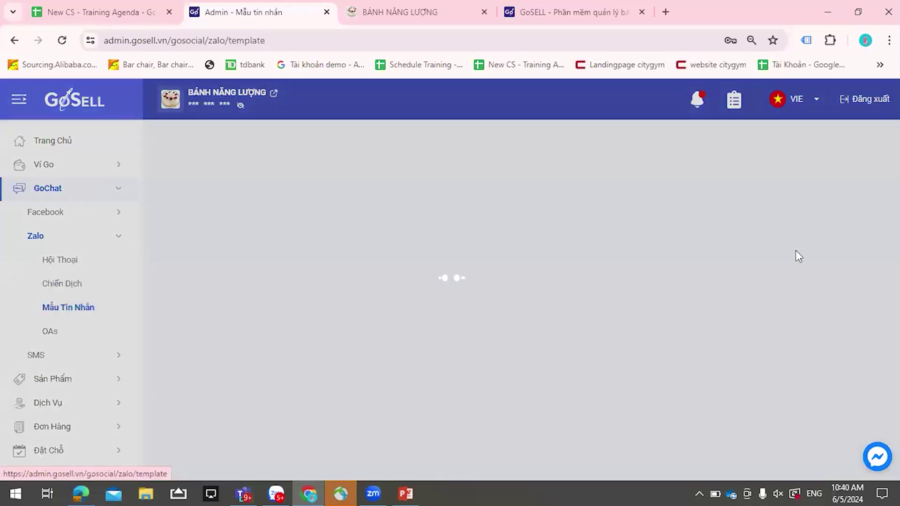
# - Look over a new Zalo template form, cancel it, and start a new Zalo campaign
pyautogui.click(863, 141)
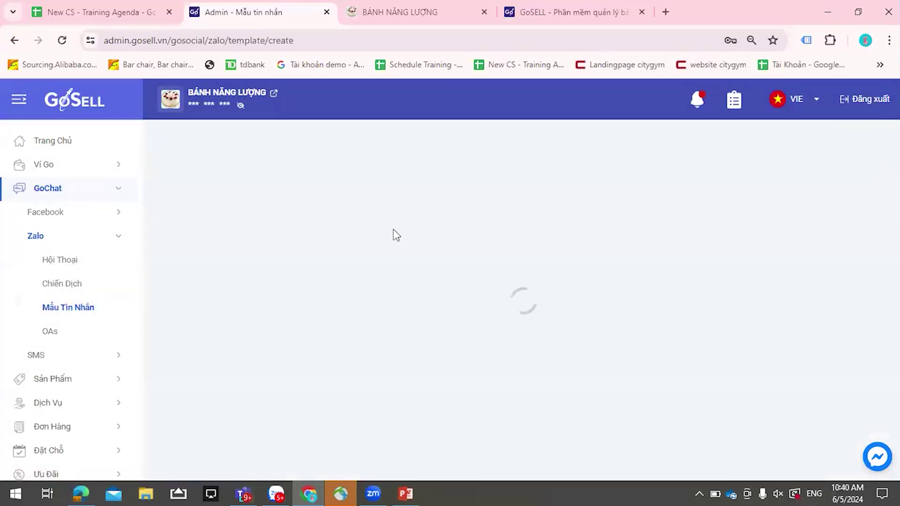
pyautogui.scroll(-3, 417, 236)
pyautogui.scroll(-10, 419, 241)
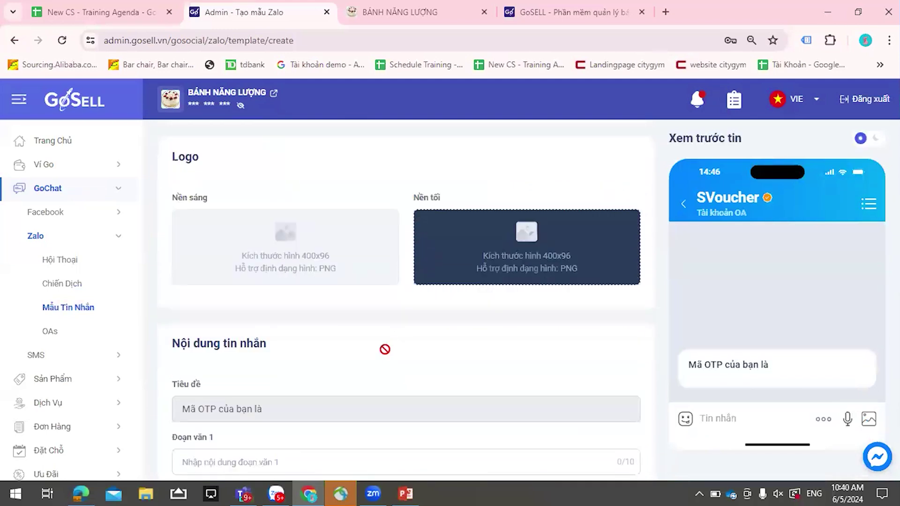
pyautogui.scroll(12, 457, 372)
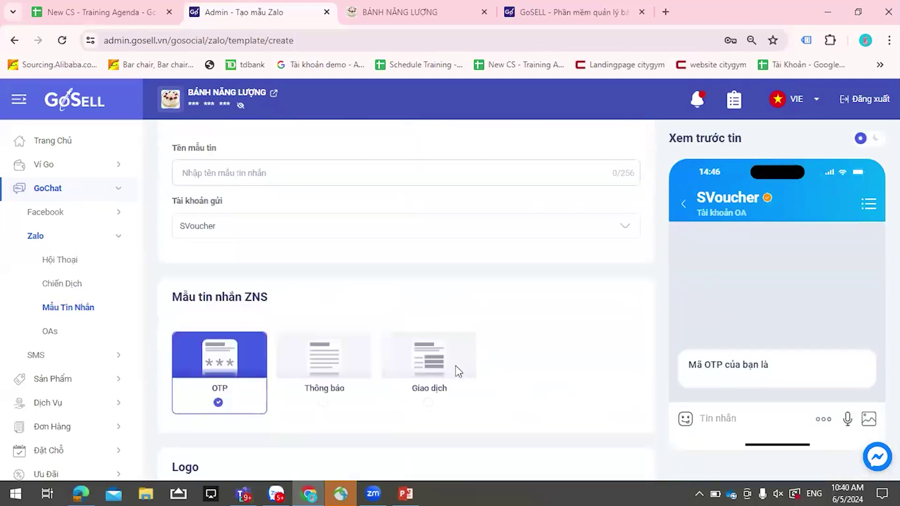
pyautogui.scroll(-6, 330, 328)
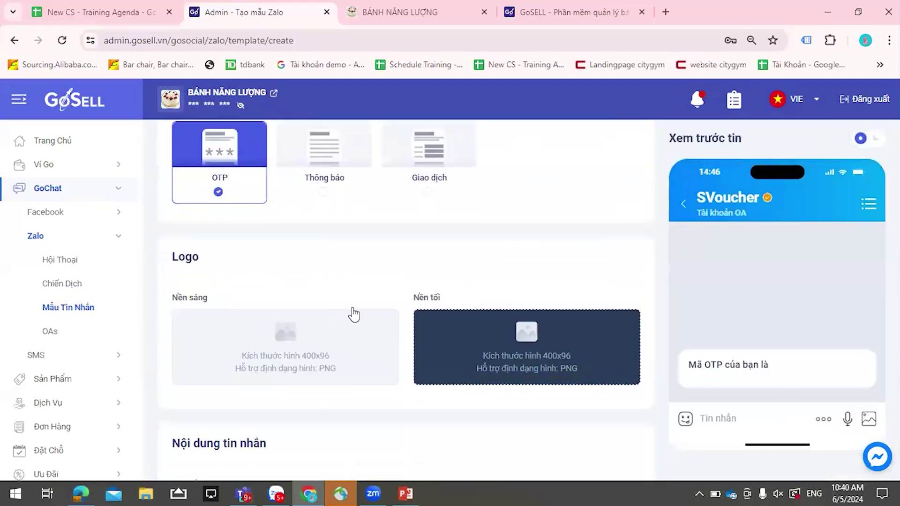
pyautogui.scroll(-4, 389, 299)
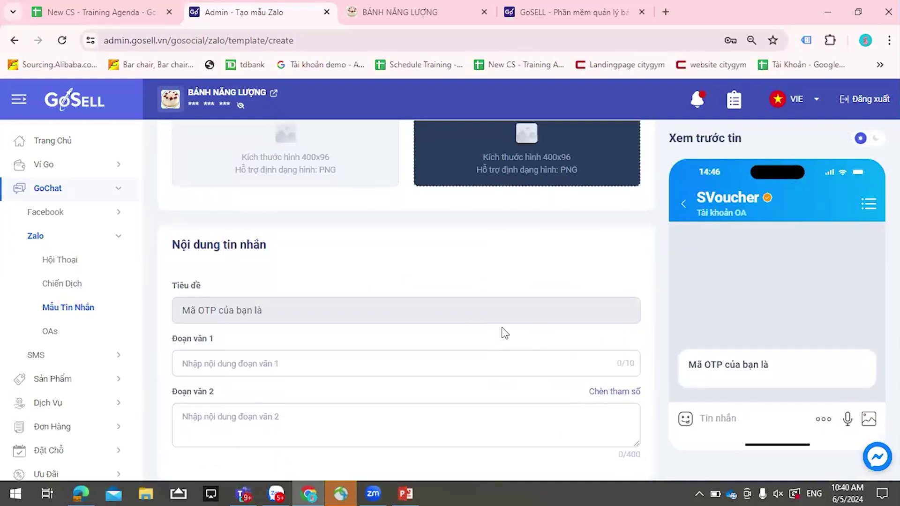
pyautogui.scroll(10, 505, 333)
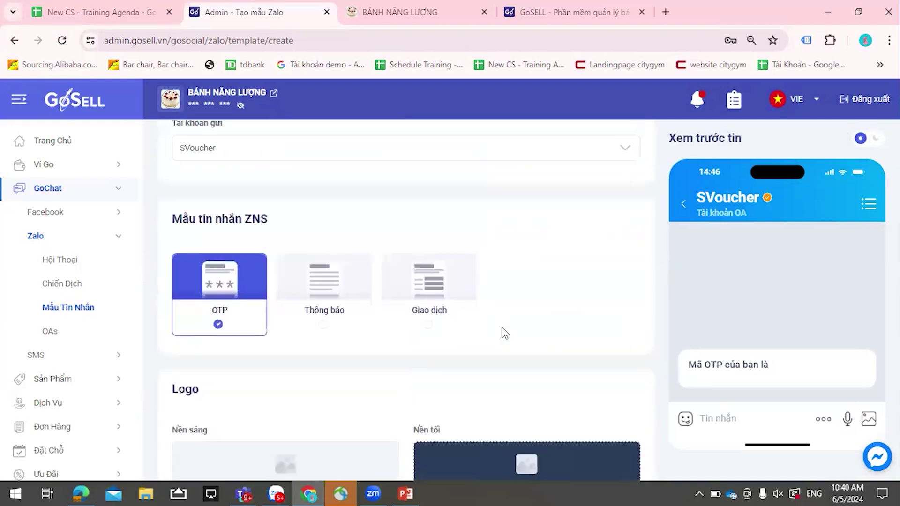
pyautogui.click(832, 165)
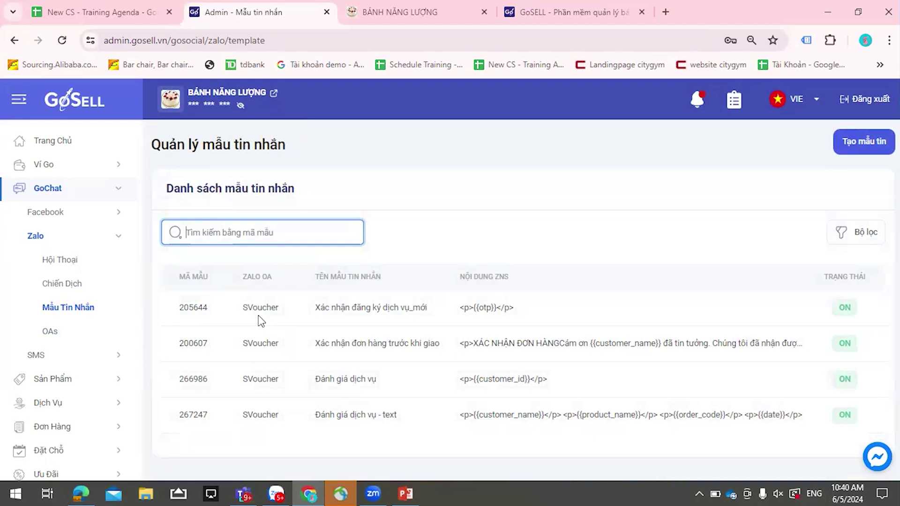
pyautogui.click(74, 288)
pyautogui.click(851, 148)
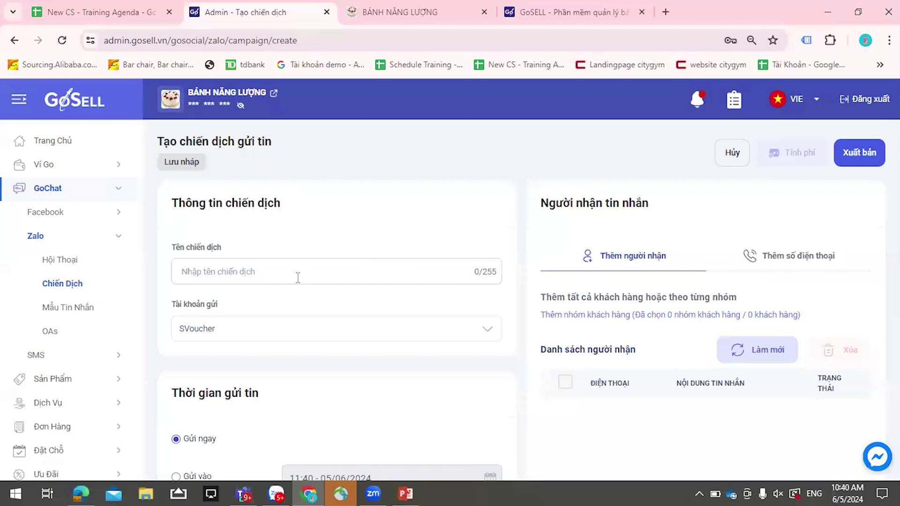
# - Keep SVoucher as the Zalo campaign's sending account
pyautogui.click(298, 277)
pyautogui.click(389, 321)
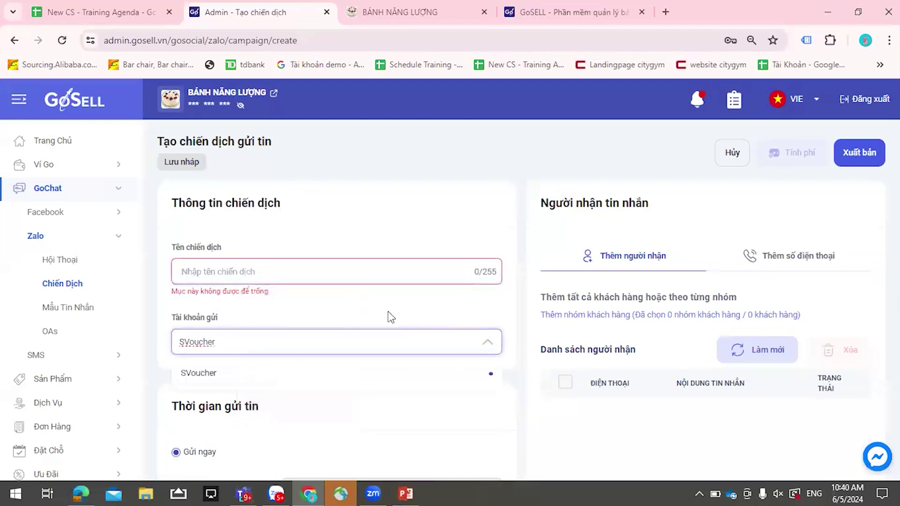
pyautogui.click(311, 326)
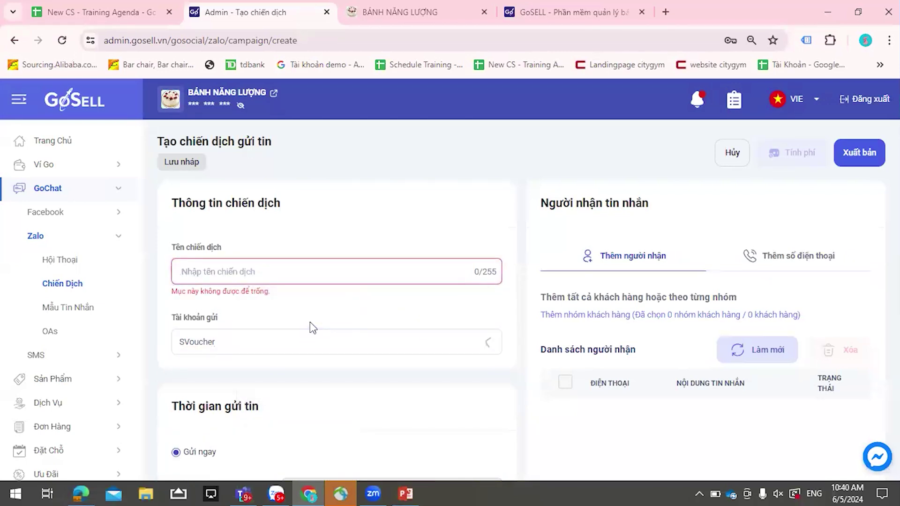
# - Switch sending to Gửi theo sự kiện and list trigger events such as Có đơn hàng mới
pyautogui.scroll(-1, 263, 279)
pyautogui.scroll(-1, 253, 373)
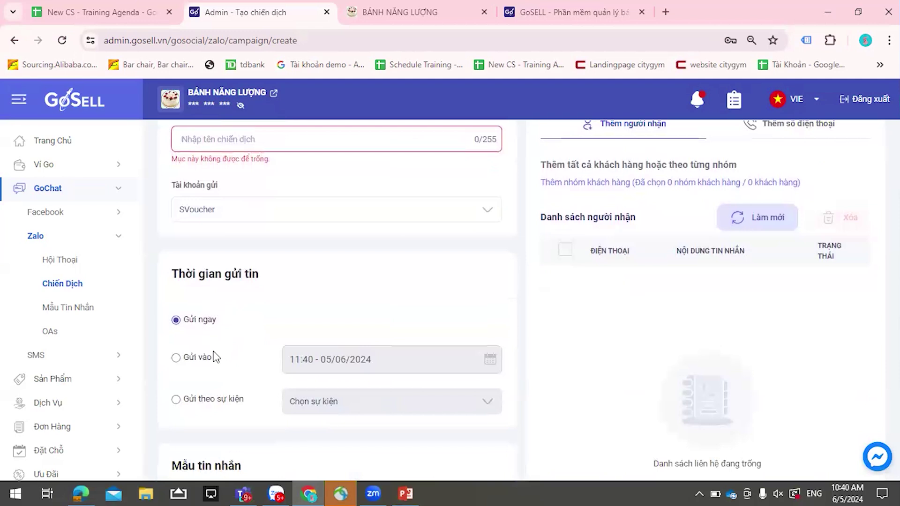
pyautogui.click(176, 400)
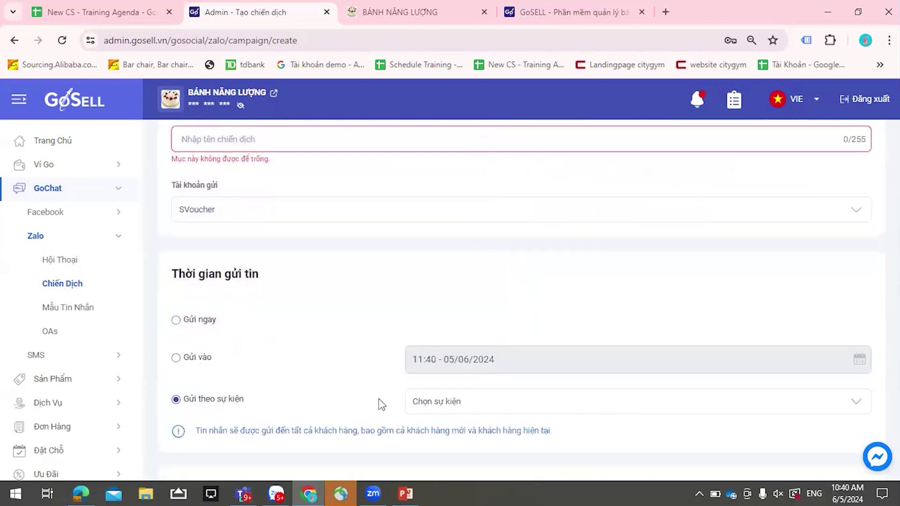
pyautogui.scroll(-1, 375, 402)
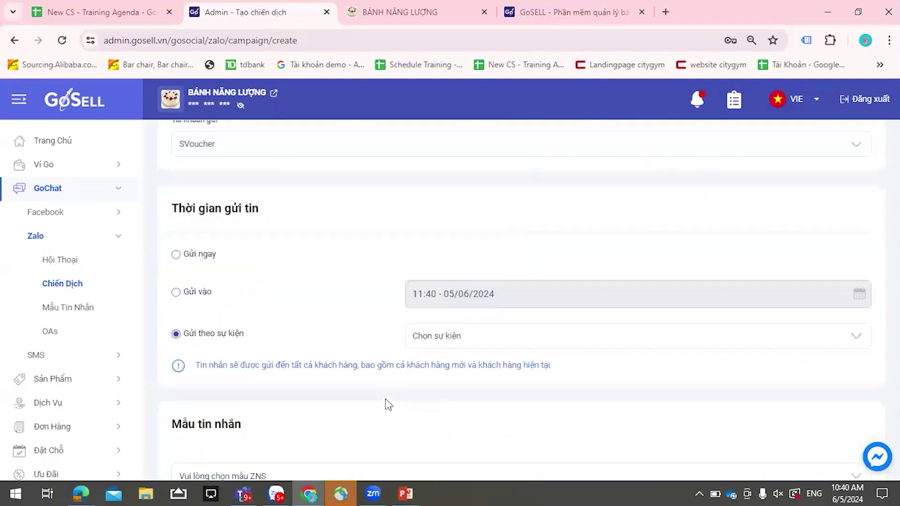
pyautogui.click(468, 344)
pyautogui.scroll(-1, 466, 365)
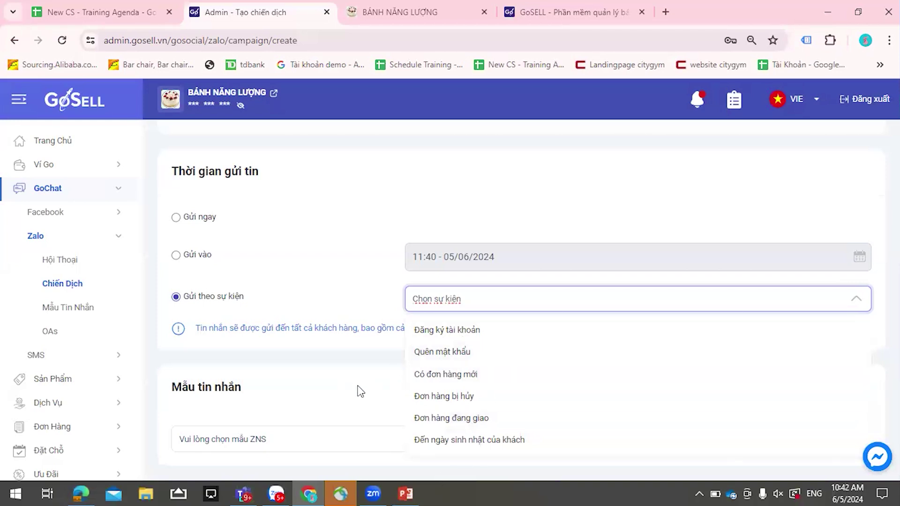
pyautogui.click(358, 388)
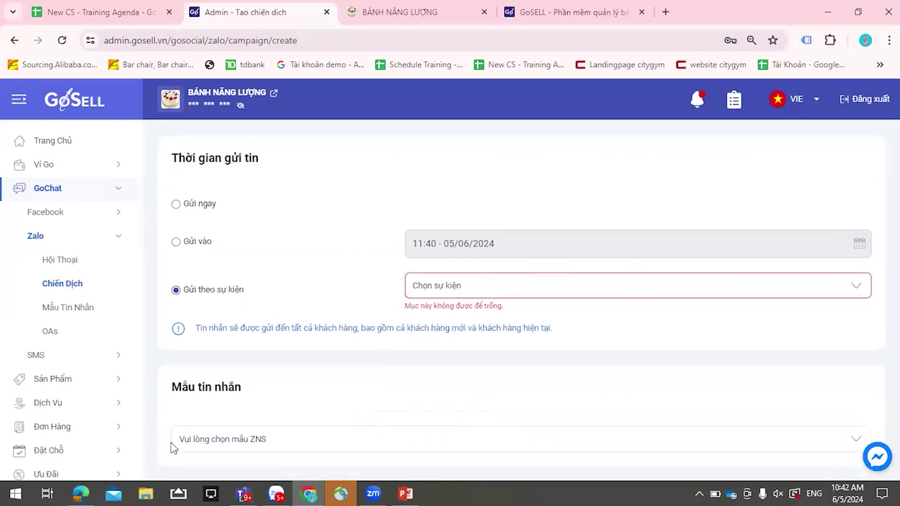
pyautogui.click(316, 449)
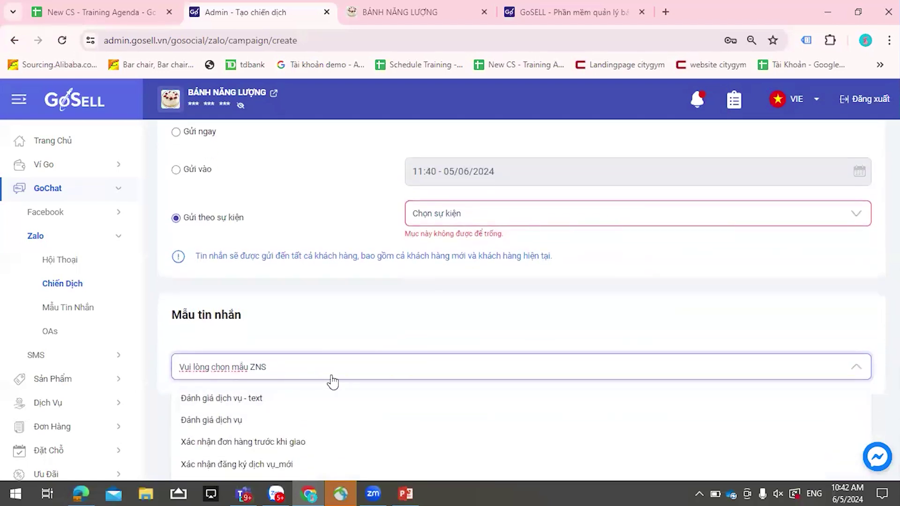
pyautogui.scroll(4, 391, 356)
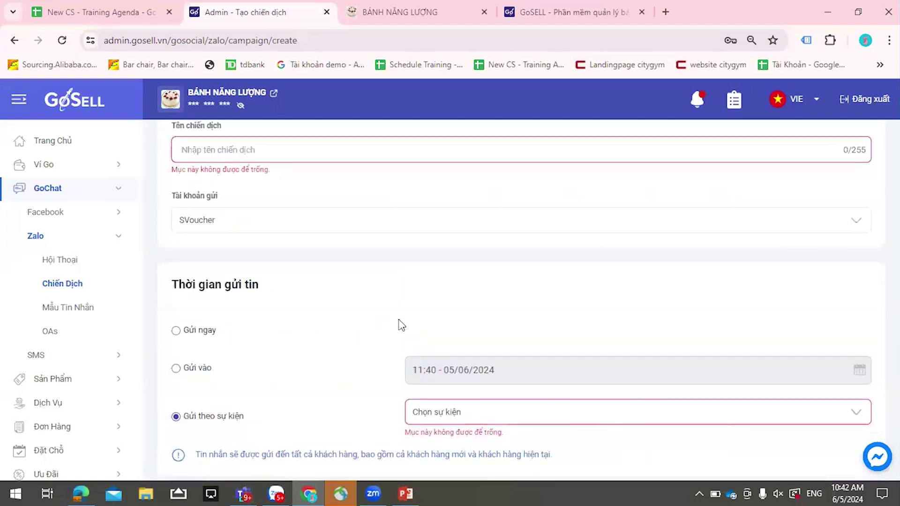
pyautogui.scroll(3, 621, 256)
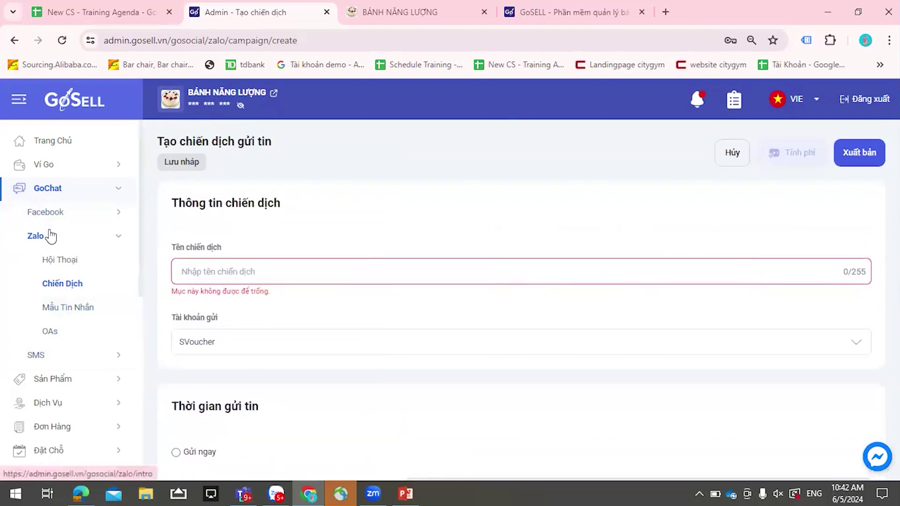
pyautogui.click(50, 331)
# - Leave the unsaved Zalo campaign and review the SMS brand-name and template request history
pyautogui.click(469, 315)
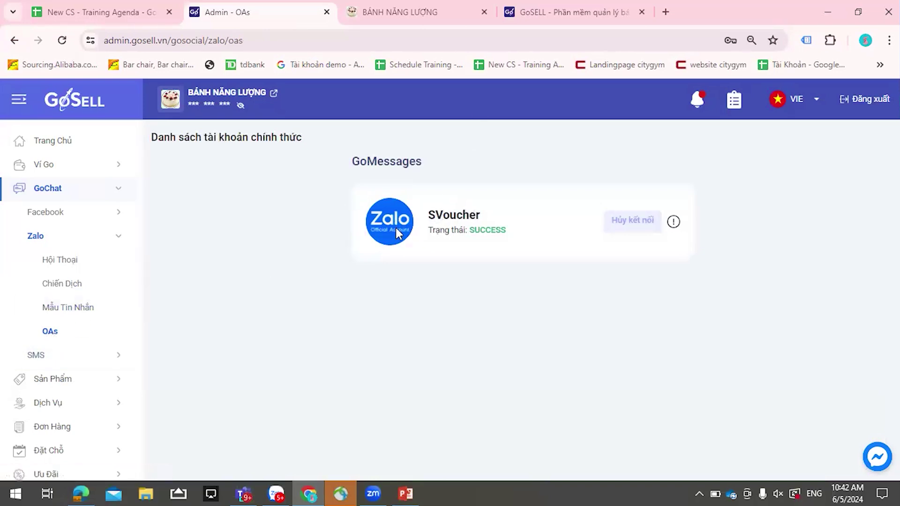
pyautogui.scroll(-2, 70, 305)
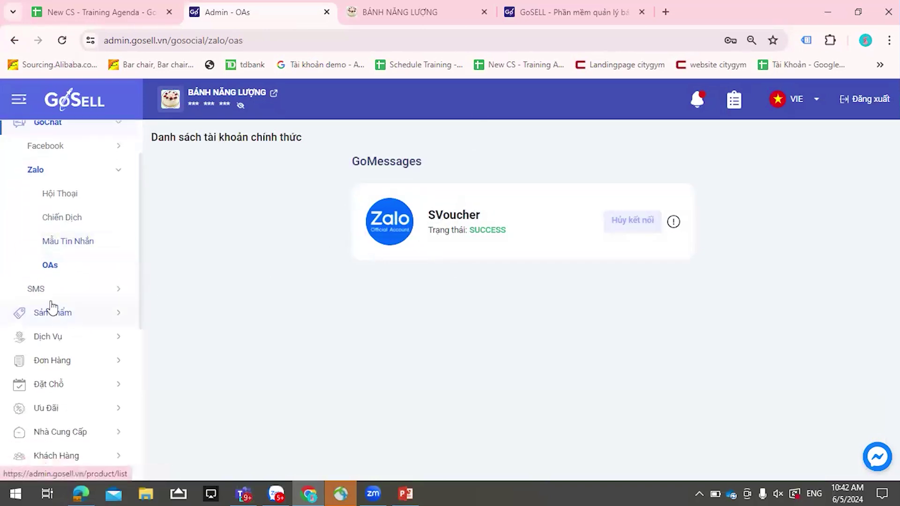
pyautogui.click(83, 292)
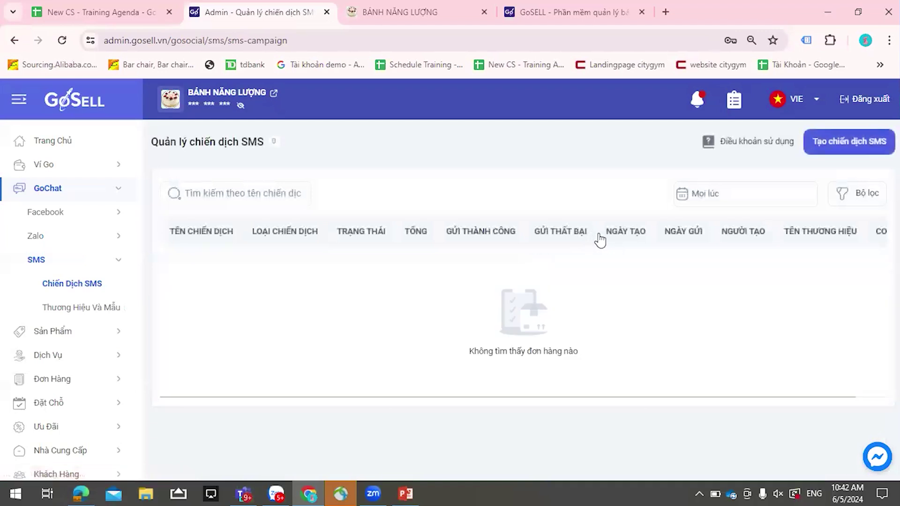
pyautogui.click(106, 309)
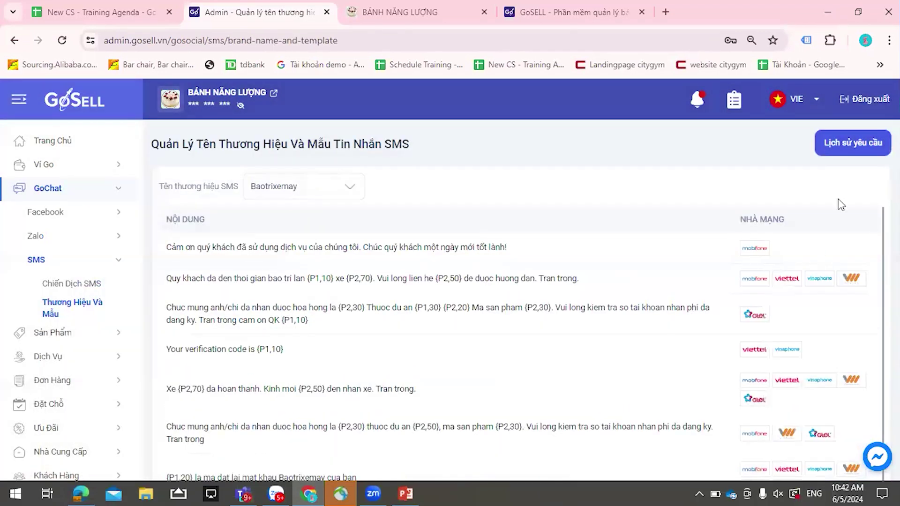
pyautogui.click(846, 149)
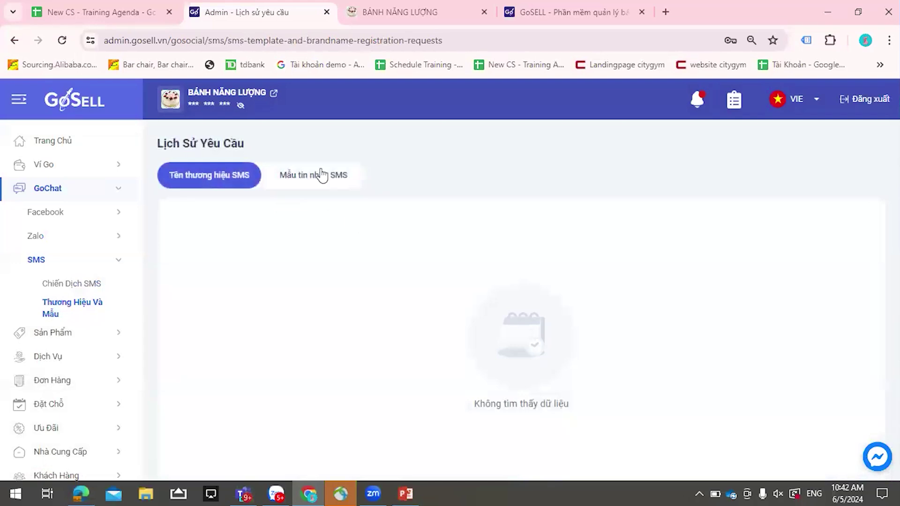
pyautogui.click(321, 175)
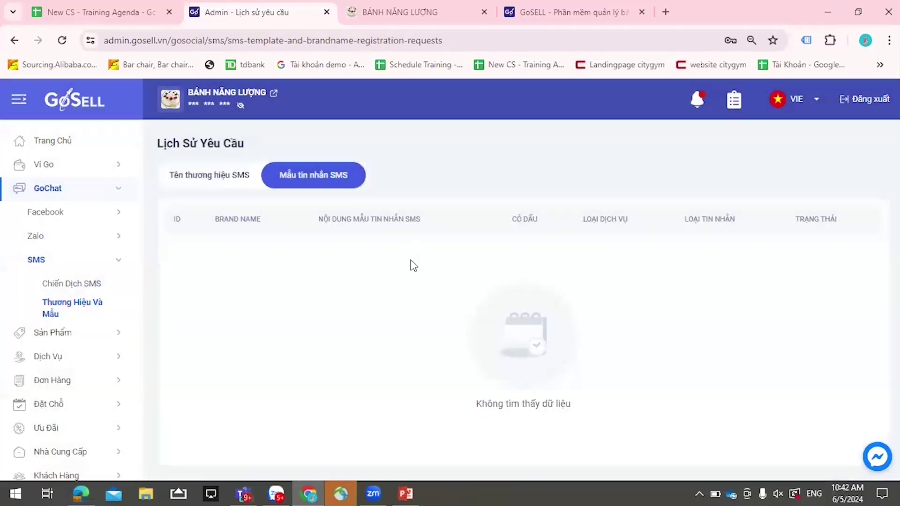
pyautogui.click(217, 182)
# - Go to Chiến Dịch SMS, where a blank Tạo chiến dịch SMS form appears
pyautogui.click(86, 320)
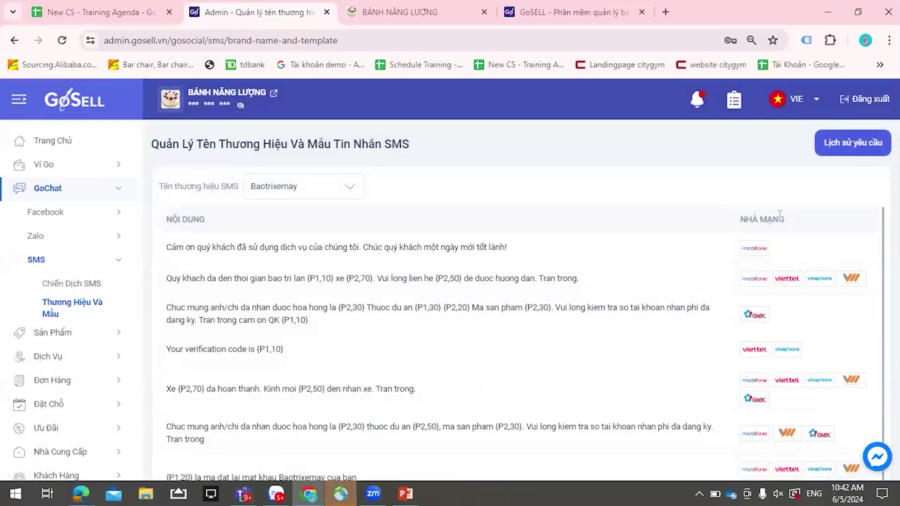
pyautogui.scroll(-3, 429, 287)
pyautogui.scroll(-2, 421, 287)
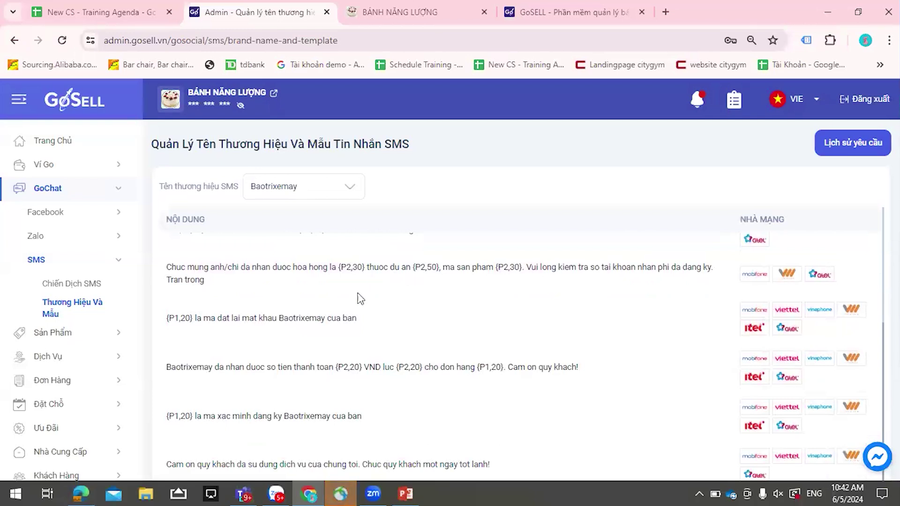
pyautogui.scroll(-3, 490, 337)
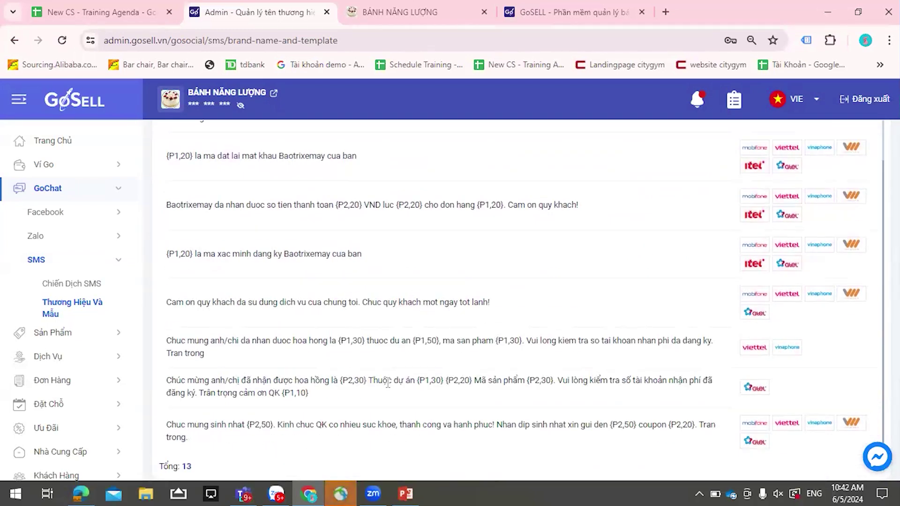
pyautogui.scroll(3, 389, 382)
pyautogui.click(91, 288)
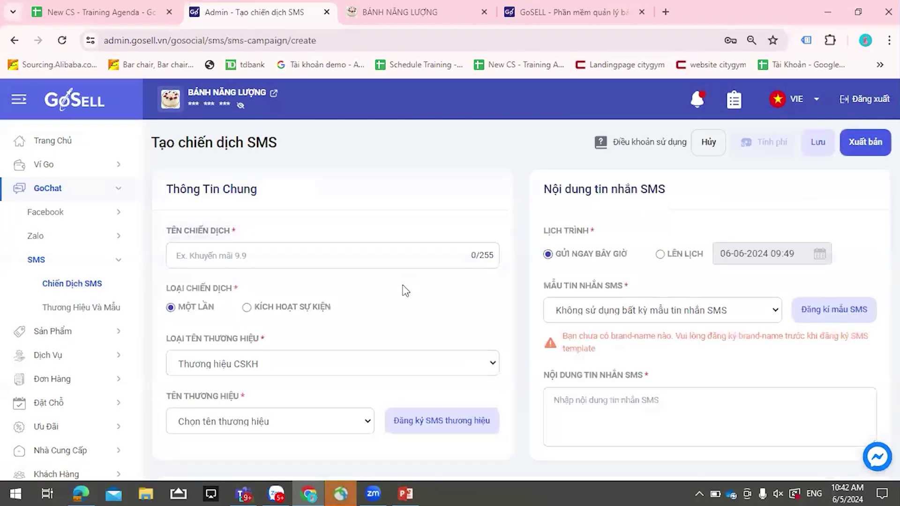
# - Set the SMS campaign's sending mode to KÍCH HOẠT SỰ KIỆN
pyautogui.scroll(-1, 332, 261)
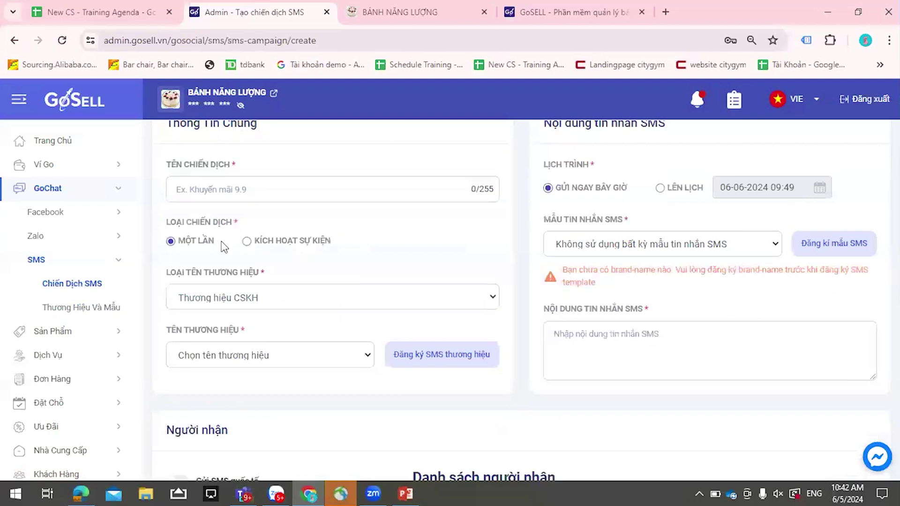
pyautogui.click(247, 240)
pyautogui.scroll(-1, 260, 345)
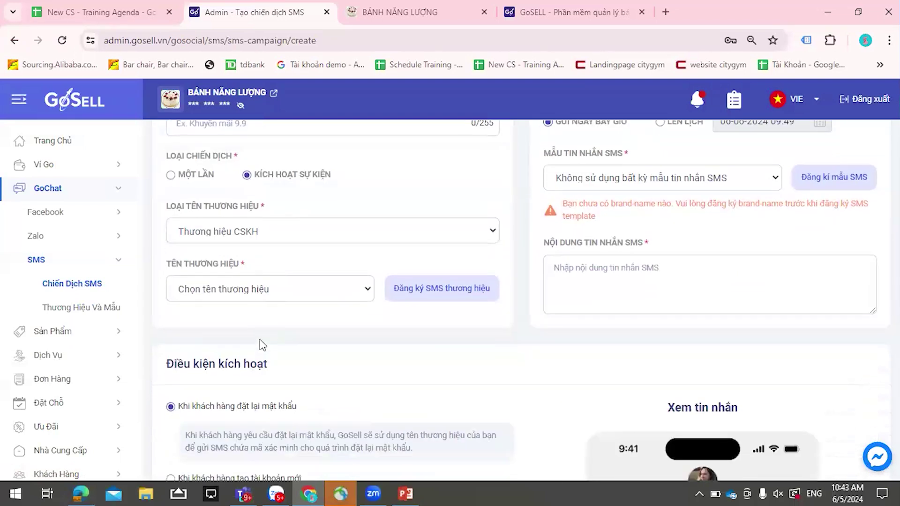
pyautogui.scroll(-2, 254, 324)
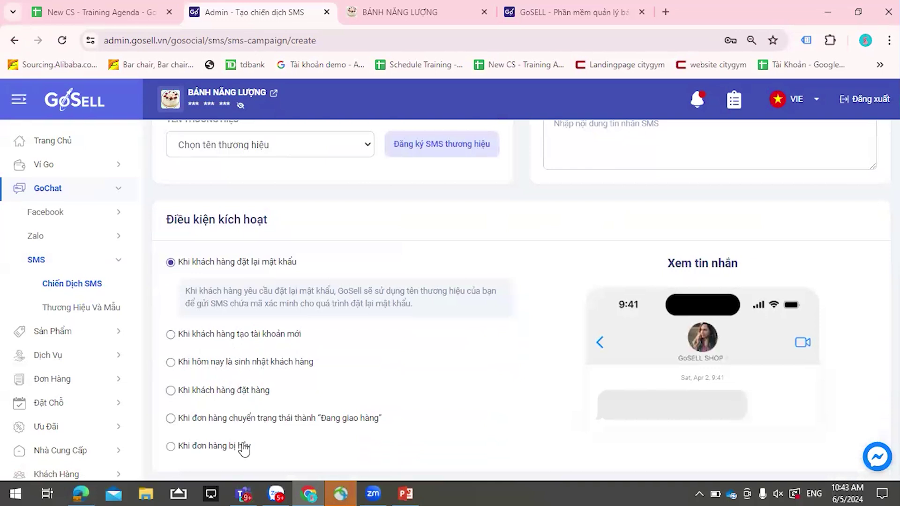
pyautogui.scroll(4, 511, 373)
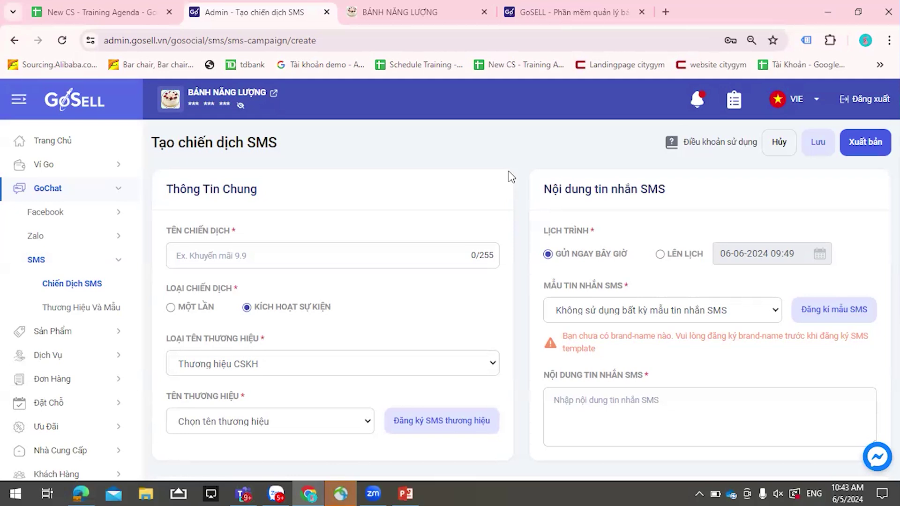
# - Review the password-reset trigger conditions, then go to the New CS - Training Agenda tab
pyautogui.scroll(-7, 754, 288)
pyautogui.scroll(5, 474, 235)
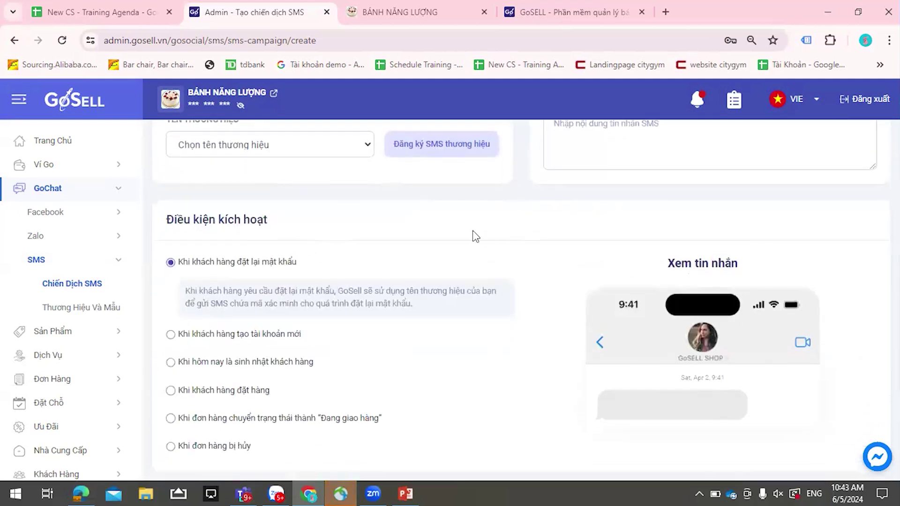
pyautogui.scroll(2, 791, 295)
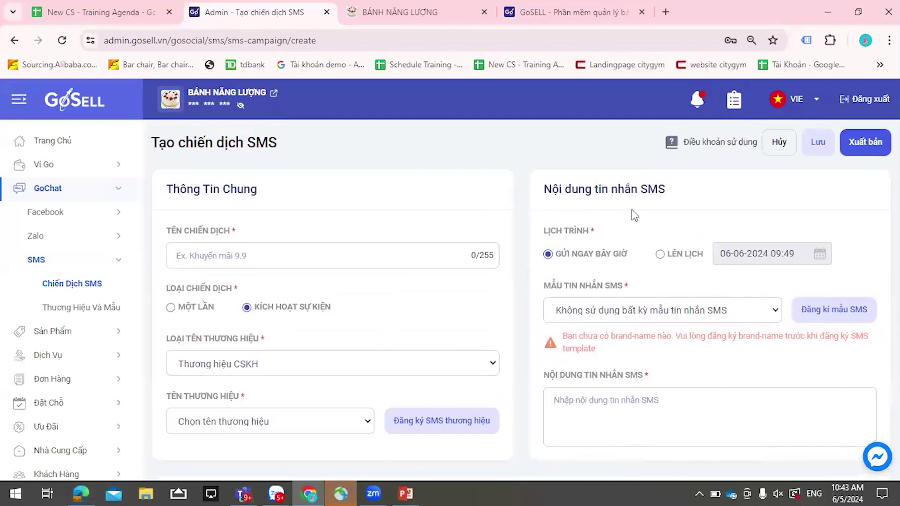
pyautogui.scroll(-2, 100, 283)
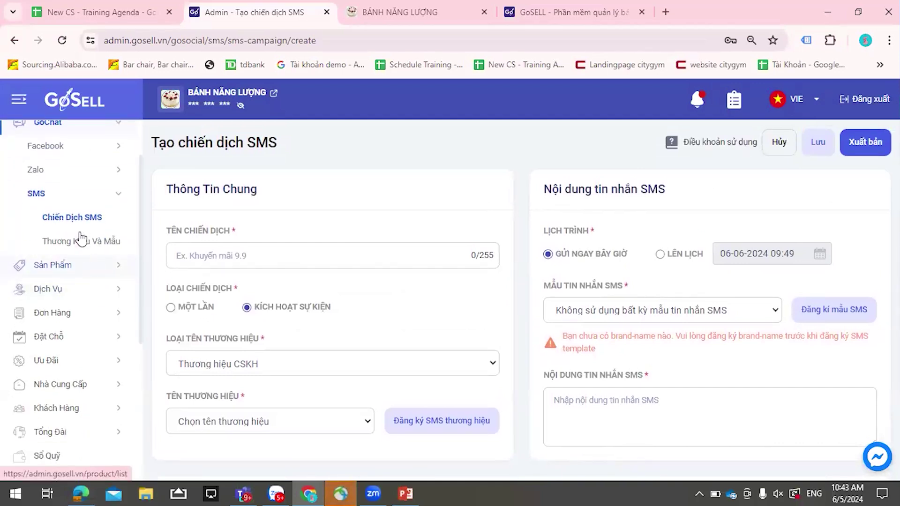
pyautogui.scroll(-2, 77, 233)
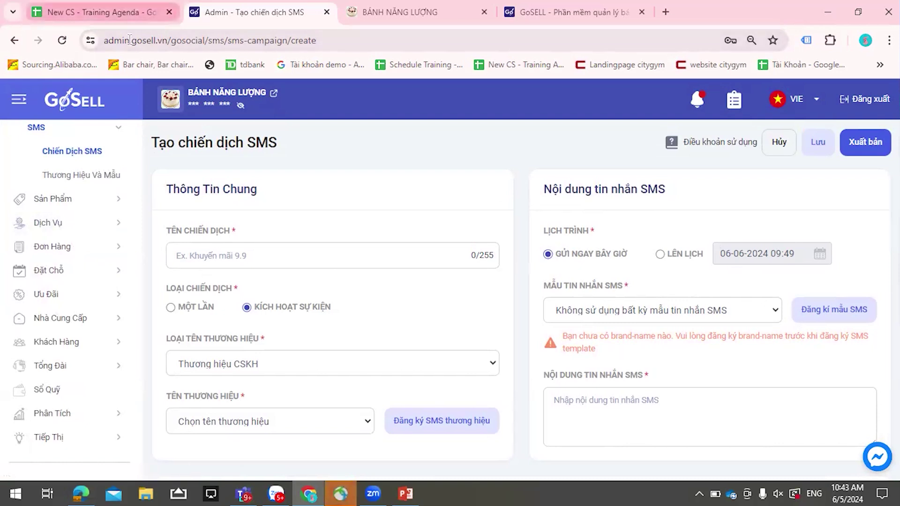
pyautogui.click(117, 13)
# - Read through the Lesson 3 rows on GoCHAT, Shopee and order handling, then return to the SMS form
pyautogui.scroll(5, 337, 277)
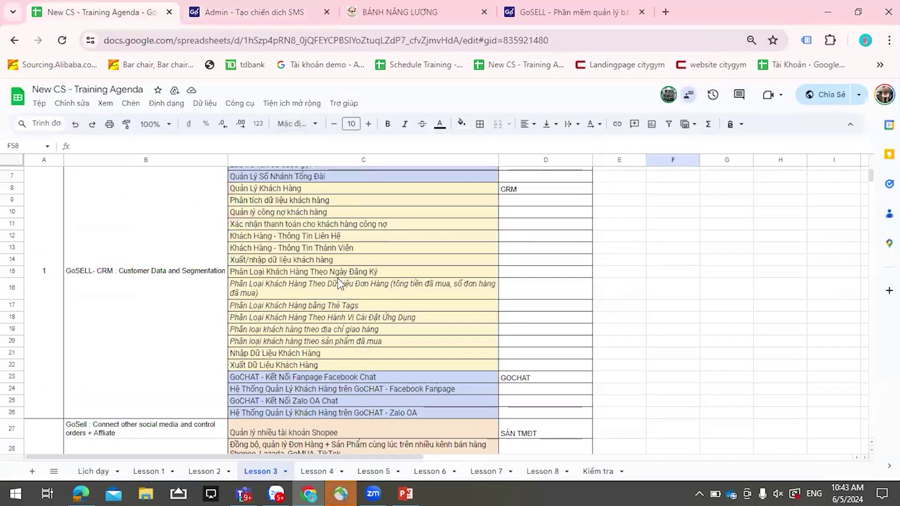
pyautogui.scroll(-7, 338, 277)
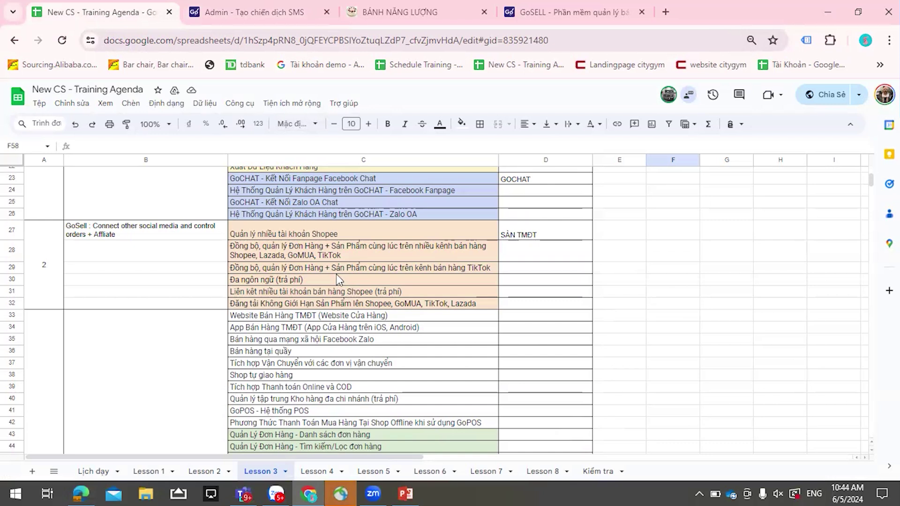
pyautogui.scroll(-2, 338, 279)
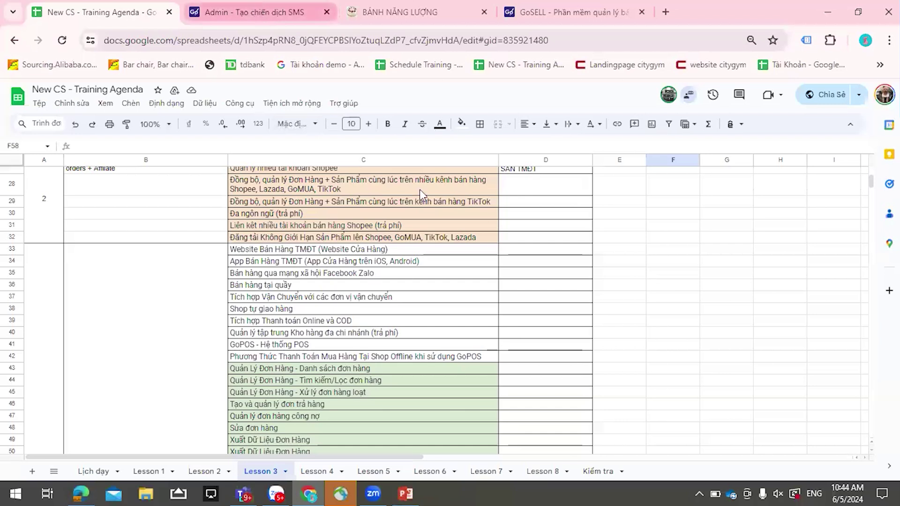
pyautogui.click(260, 12)
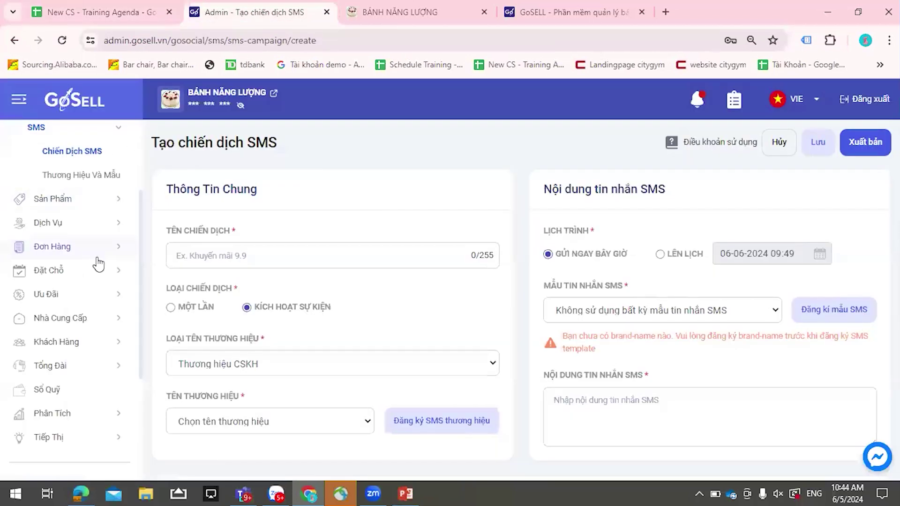
# - Discard the SMS campaign and open POS - Bán Hàng Tại Quầy with an empty Đơn hàng 1
pyautogui.click(58, 248)
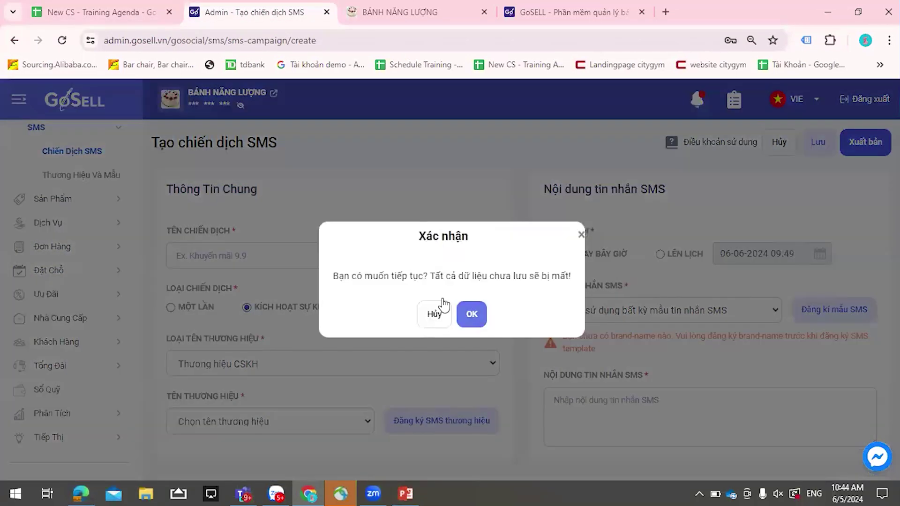
pyautogui.click(468, 311)
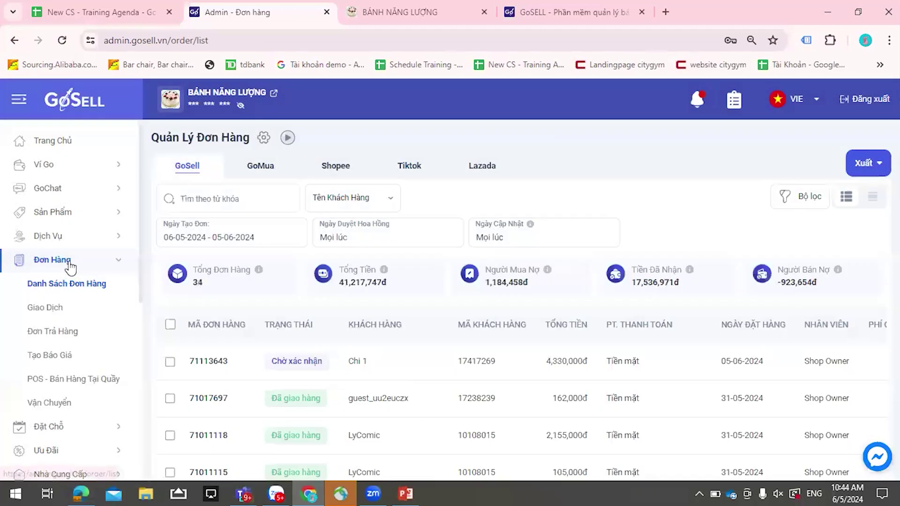
pyautogui.click(52, 383)
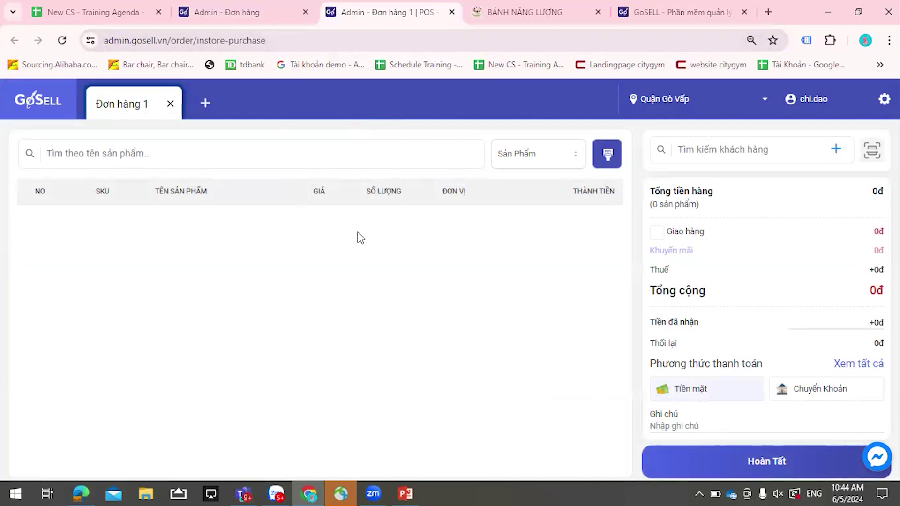
# - Add one 90,000đ BÁNH MÌ BAGUETTE PHÁP from lot Bánh mì bauget, bringing the total to 99,000đ
pyautogui.click(343, 151)
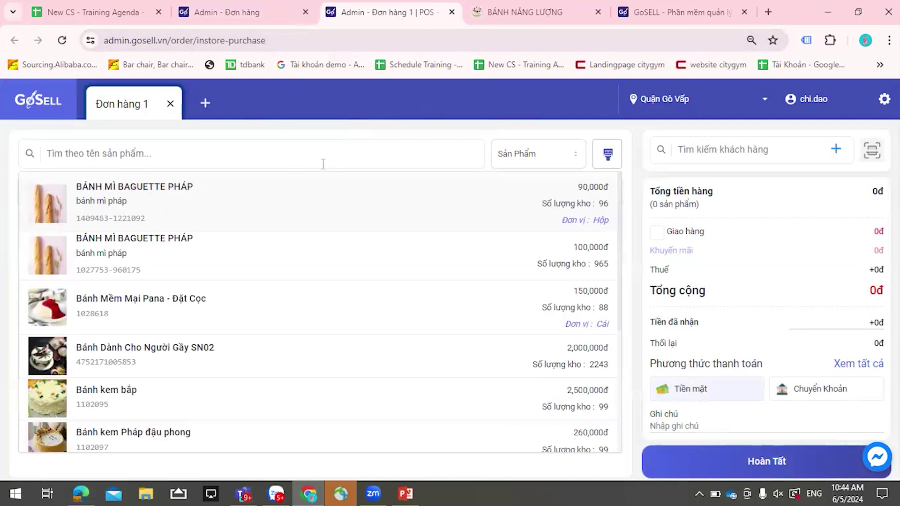
pyautogui.click(105, 198)
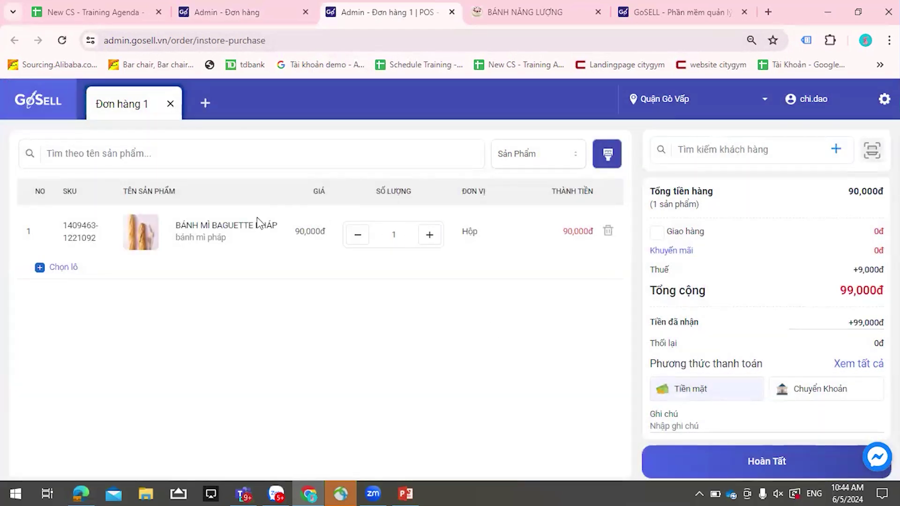
pyautogui.click(75, 268)
pyautogui.write('1')
pyautogui.press('Return')
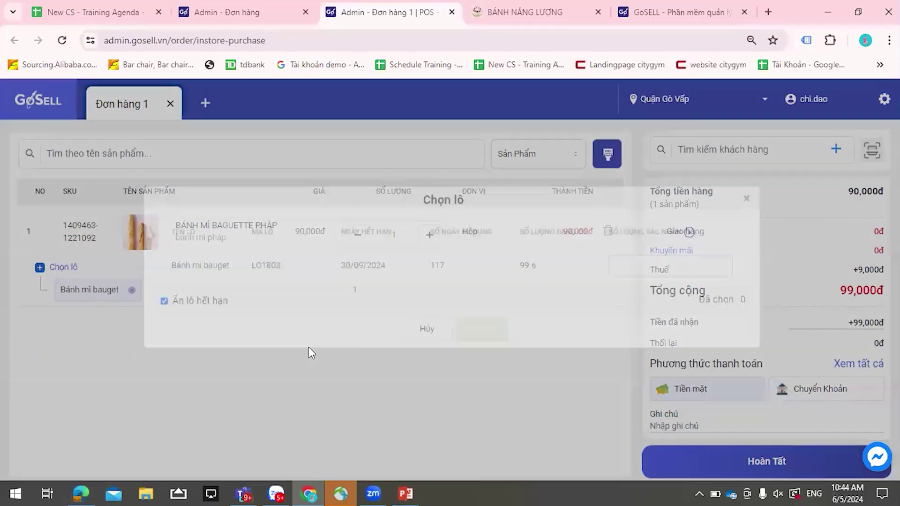
# - Skip creating a new customer; search by name and attach the existing 10-point member
pyautogui.click(732, 152)
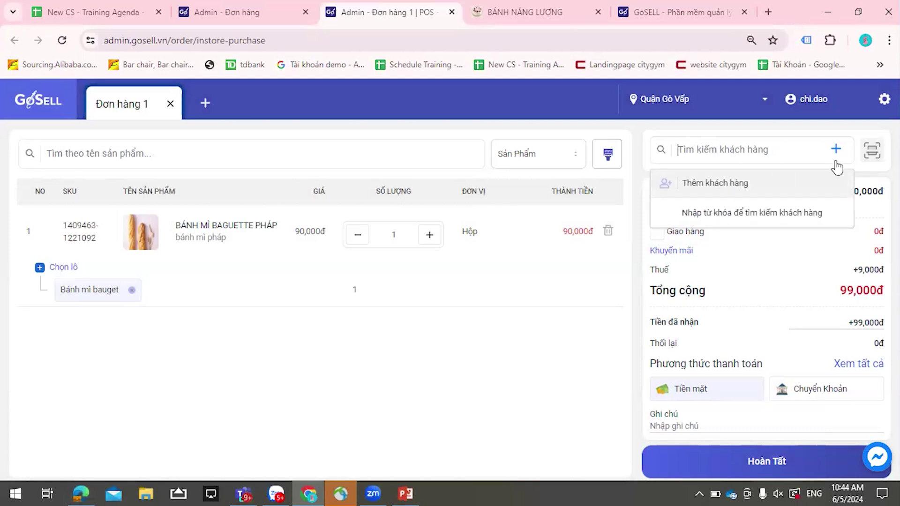
pyautogui.click(580, 292)
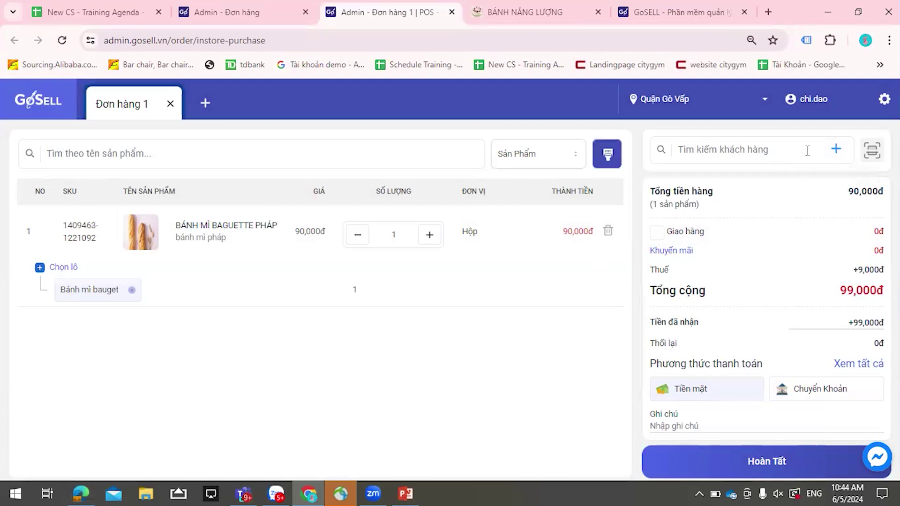
pyautogui.click(836, 154)
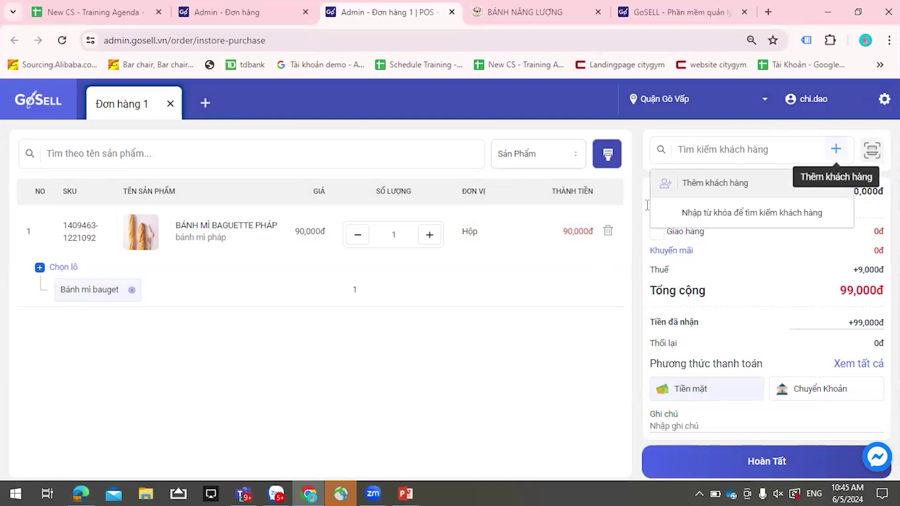
pyautogui.click(836, 155)
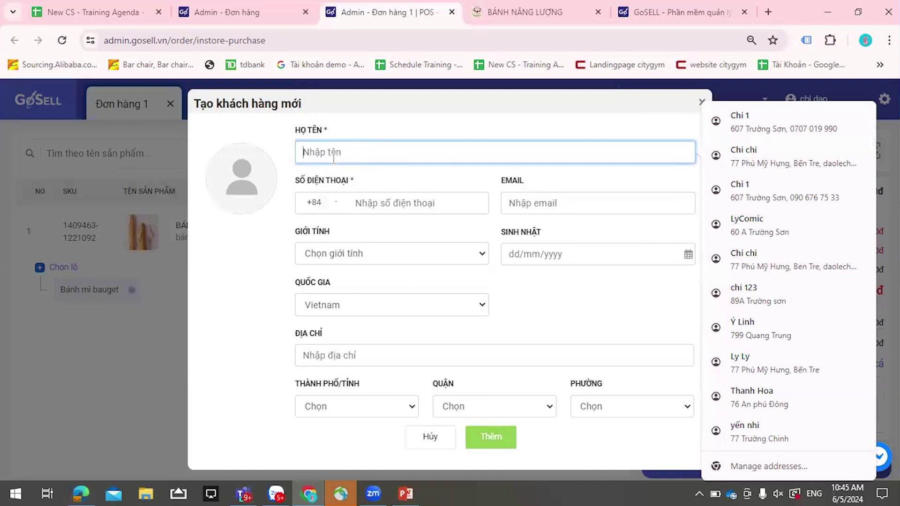
pyautogui.click(428, 450)
pyautogui.click(774, 153)
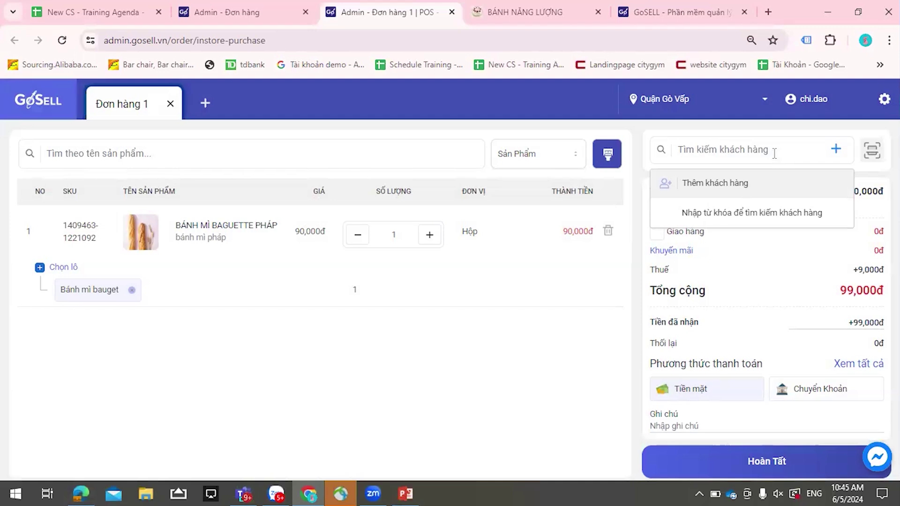
pyautogui.write('chi')
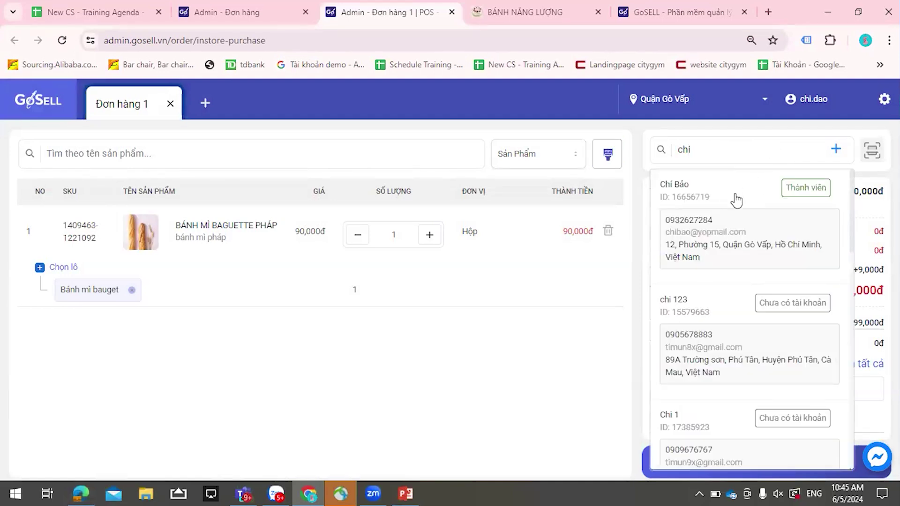
pyautogui.click(760, 208)
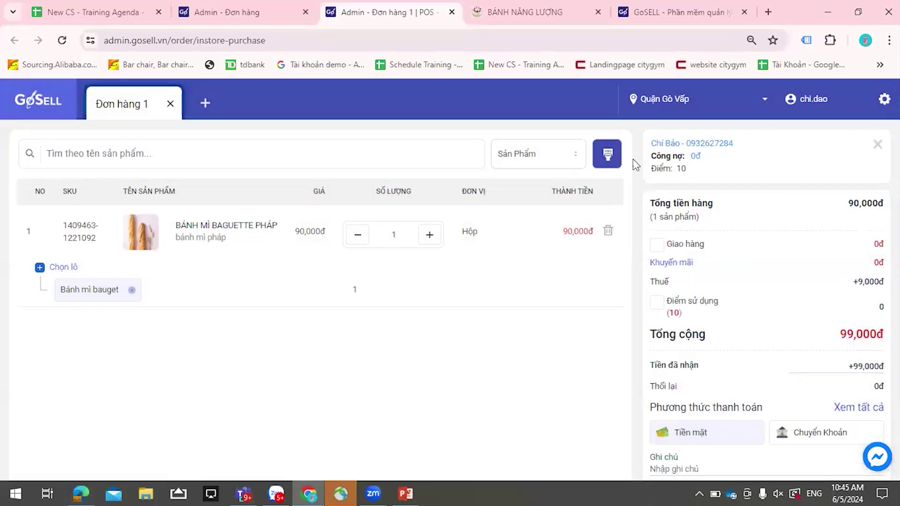
pyautogui.hotkey('ctrl', 'l')
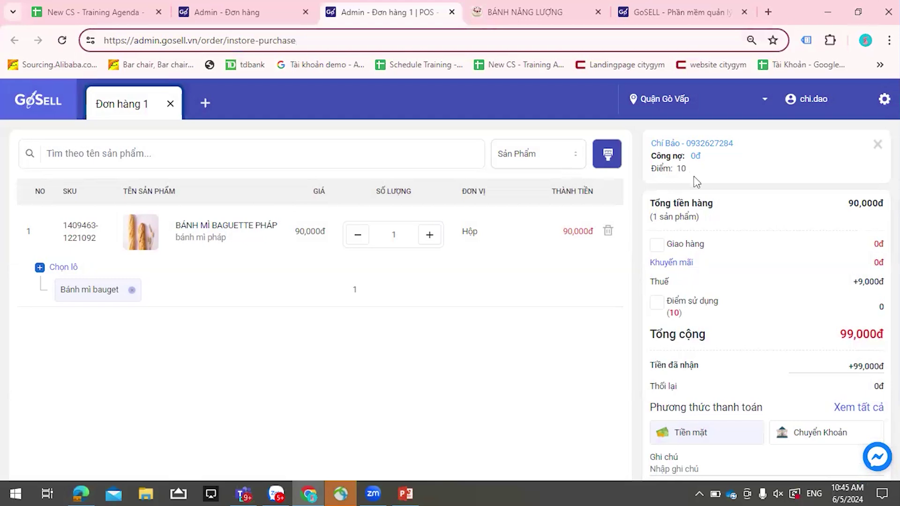
pyautogui.scroll(-2, 811, 345)
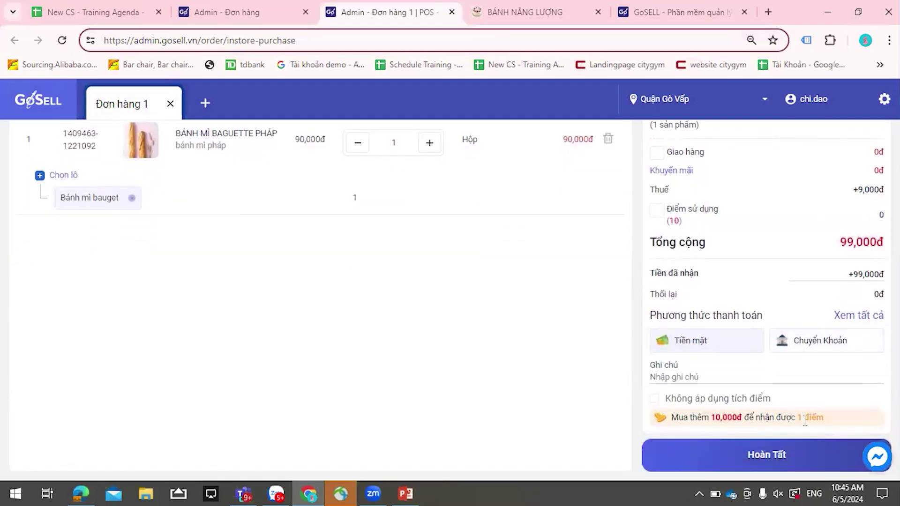
pyautogui.scroll(2, 723, 361)
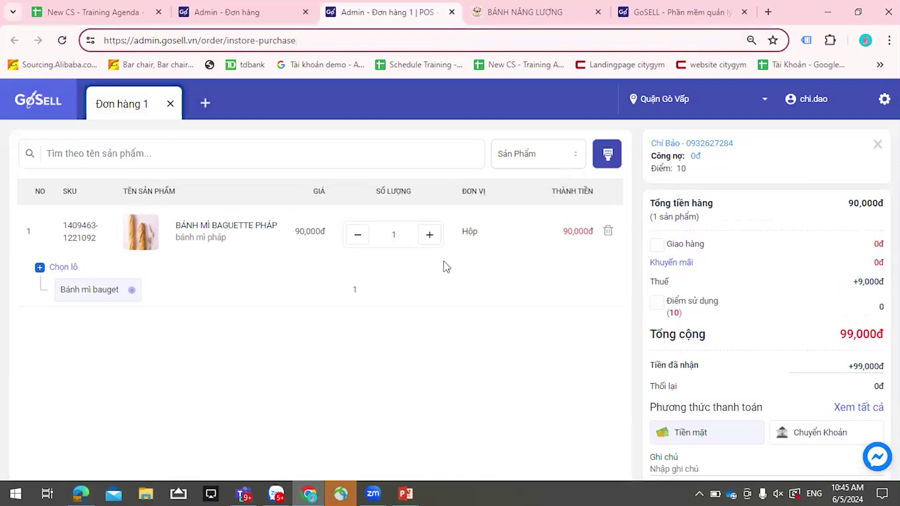
pyautogui.click(430, 234)
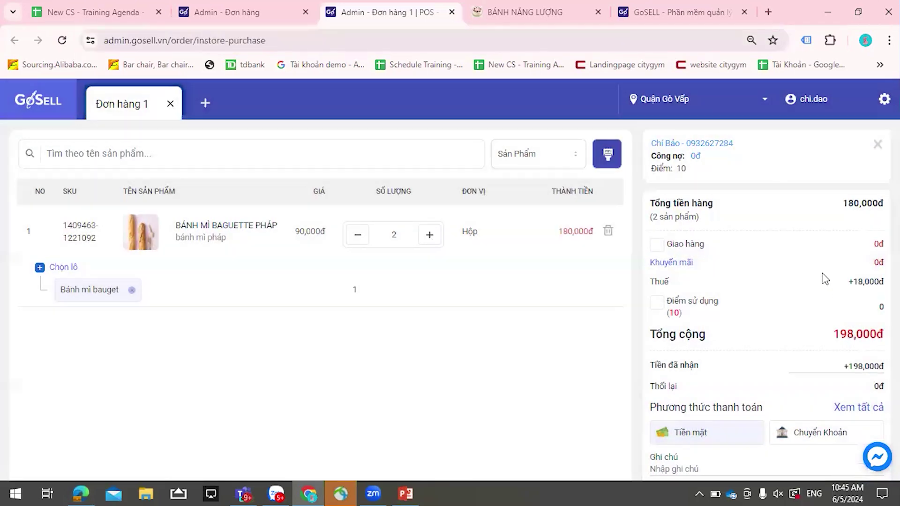
pyautogui.scroll(-2, 816, 304)
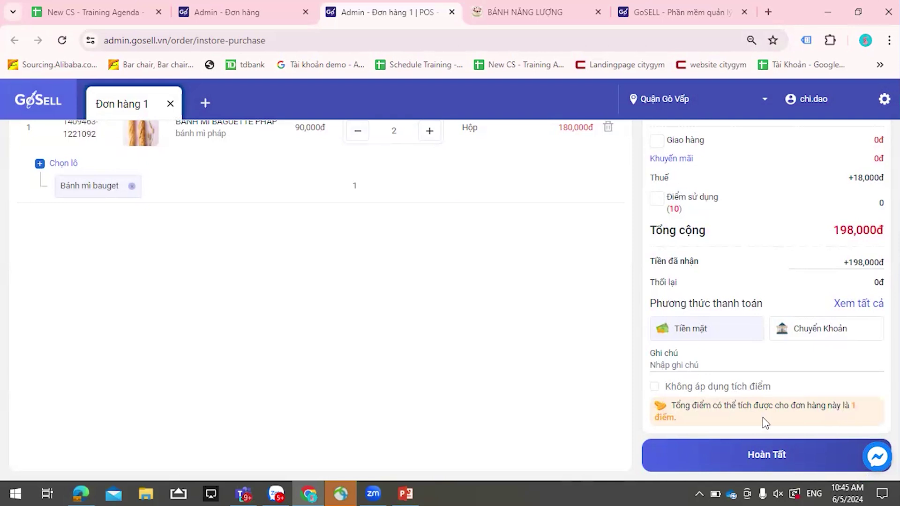
pyautogui.scroll(2, 785, 358)
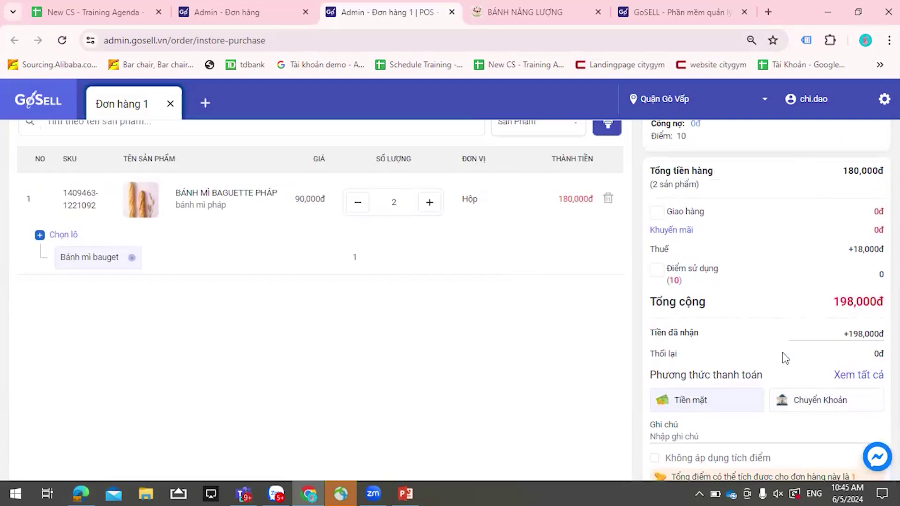
pyautogui.click(656, 244)
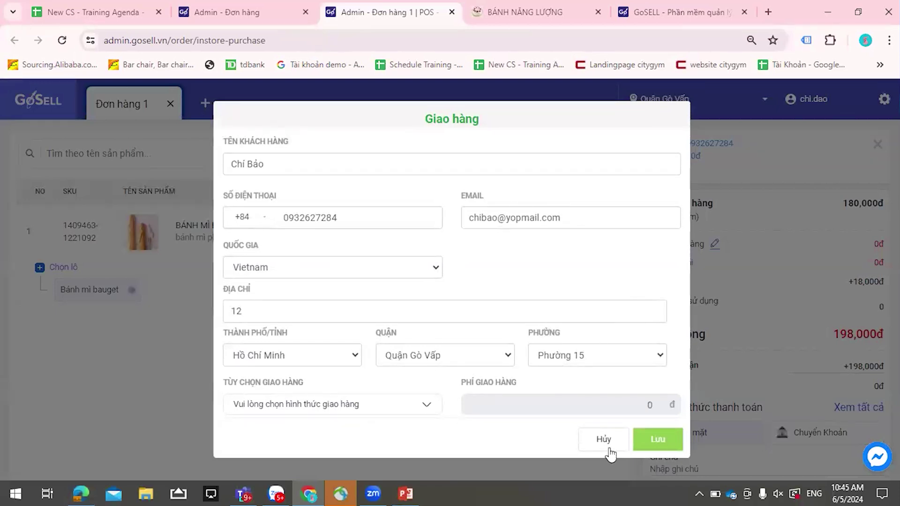
pyautogui.click(637, 247)
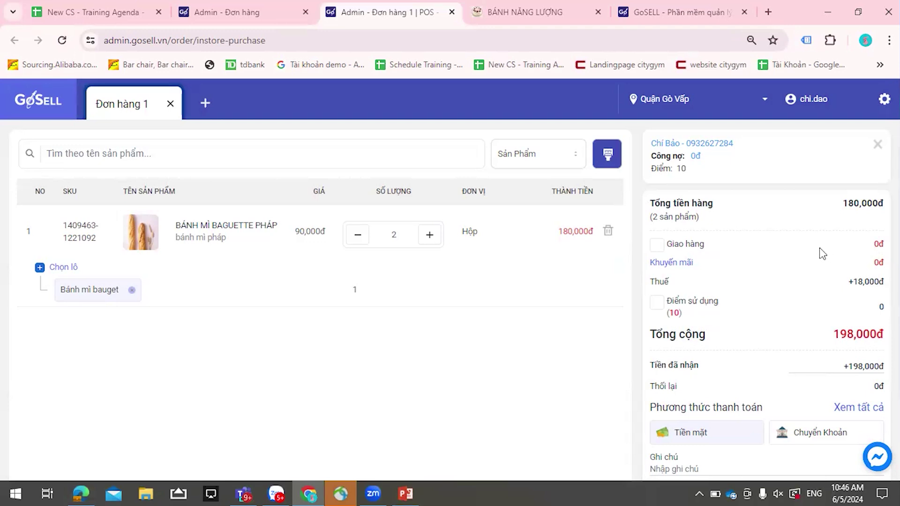
# - Redeem 5 of the customer's loyalty points, cutting the total to 193,000đ
pyautogui.scroll(-1, 681, 259)
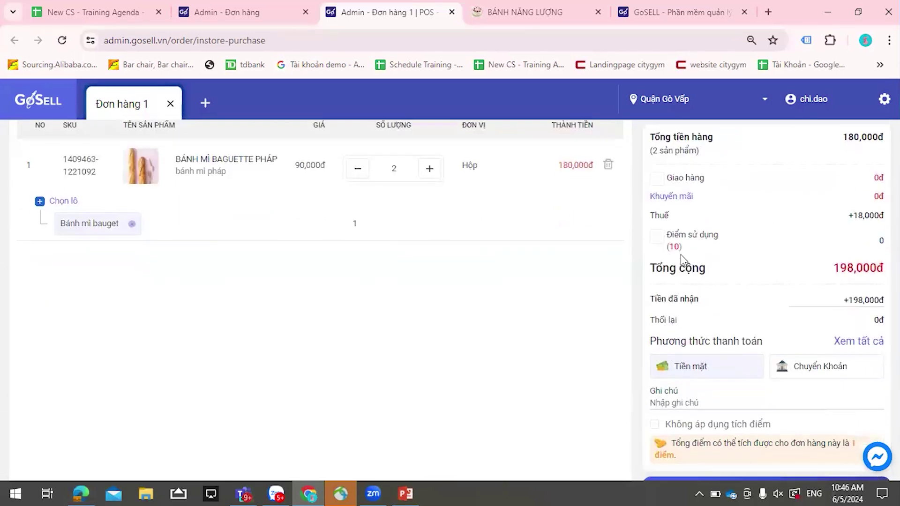
pyautogui.click(657, 239)
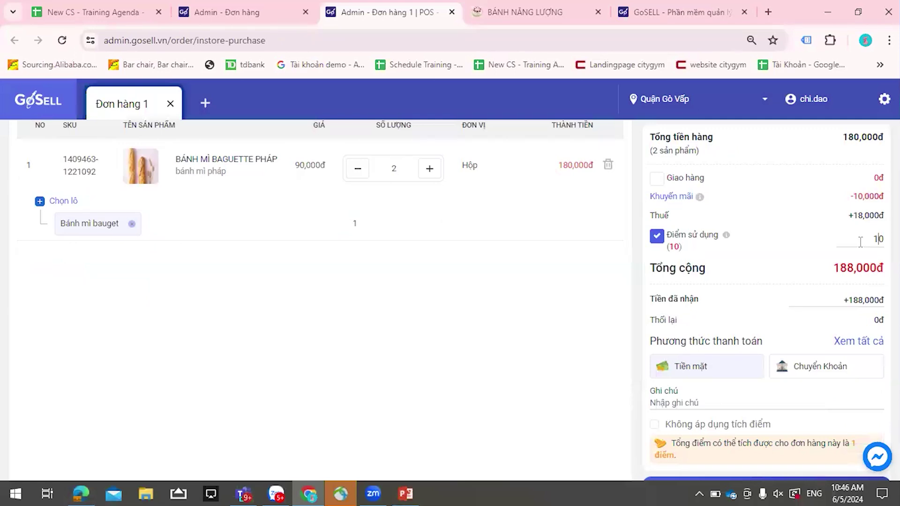
pyautogui.press('BackSpace')
pyautogui.press('BackSpace')
pyautogui.write('5')
# - Check the order summary and bring up the preferred payment method choice, currently Tiền mặt
pyautogui.scroll(-1, 759, 389)
pyautogui.scroll(-1, 758, 389)
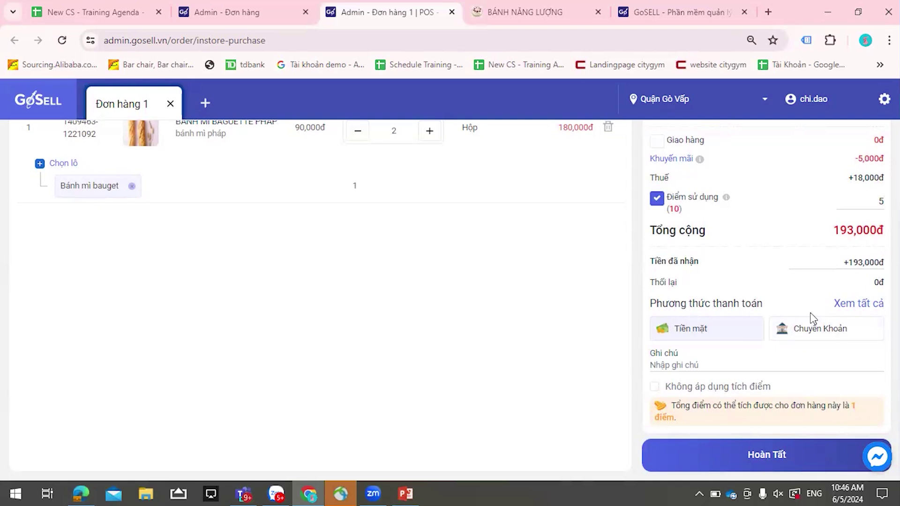
pyautogui.scroll(1, 869, 357)
pyautogui.scroll(-1, 861, 360)
pyautogui.scroll(2, 760, 346)
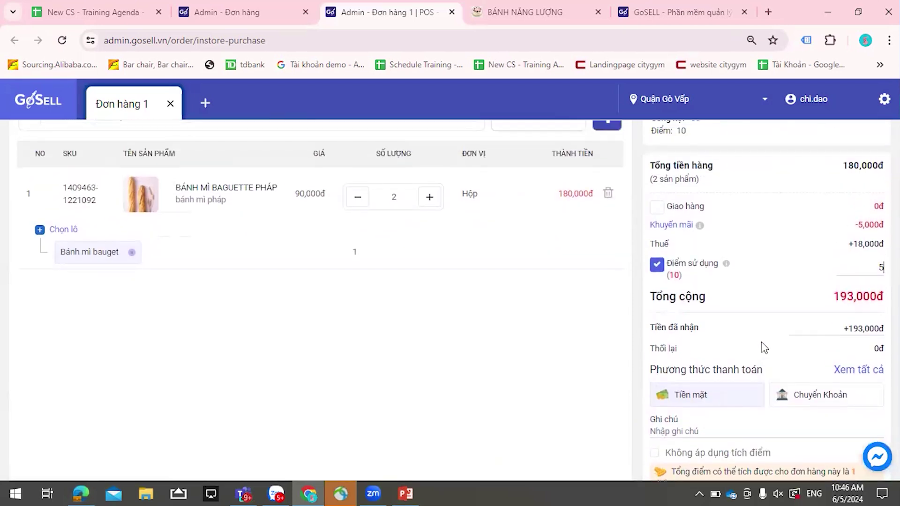
pyautogui.scroll(-2, 761, 348)
pyautogui.click(730, 330)
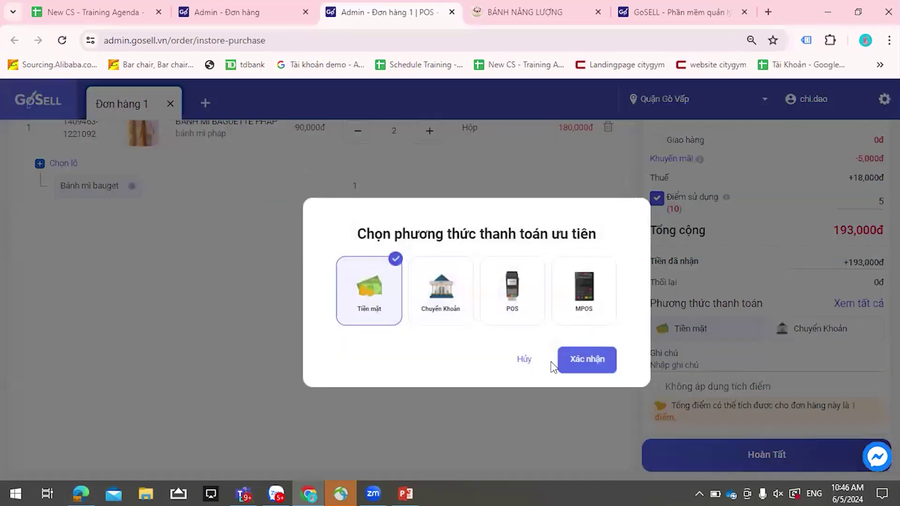
# - Cancel the payment dialog, attempt Hoàn Tất, and set the baguette quantity to 1 for 94,000đ
pyautogui.click(524, 359)
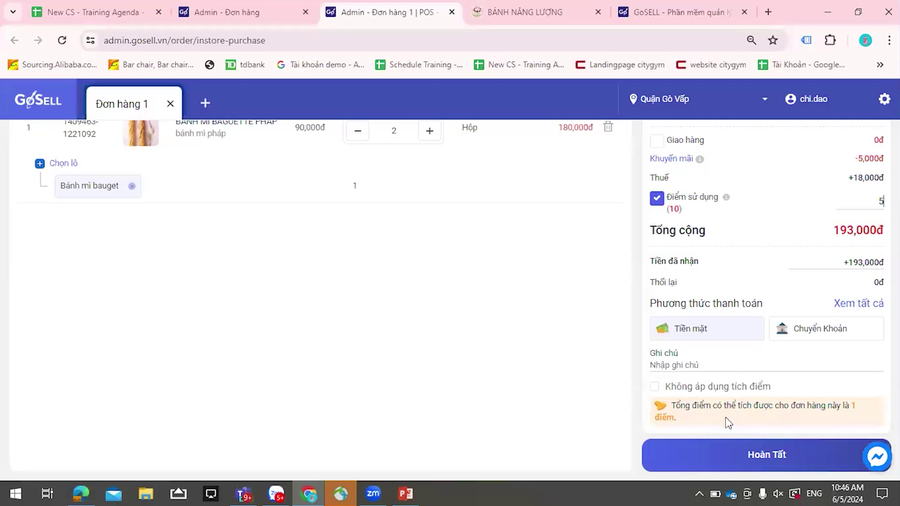
pyautogui.click(727, 461)
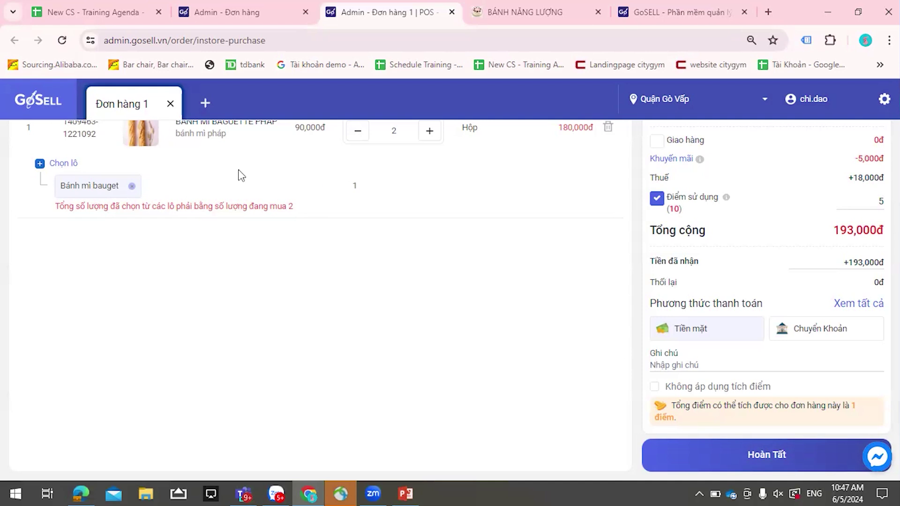
pyautogui.write('1')
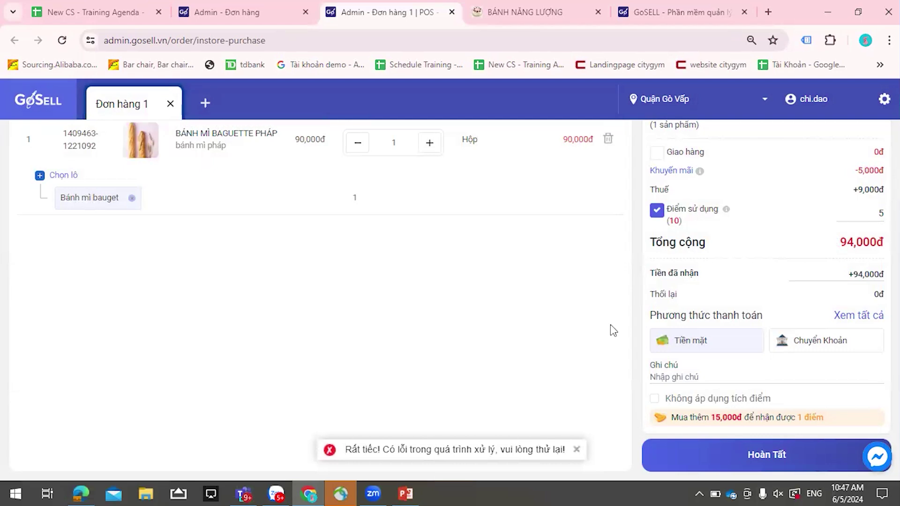
pyautogui.scroll(2, 610, 325)
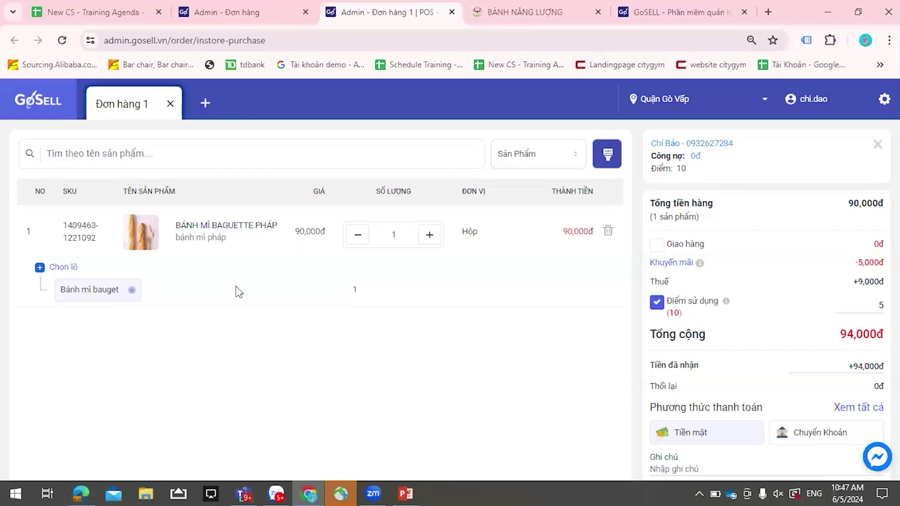
pyautogui.click(132, 290)
pyautogui.click(58, 271)
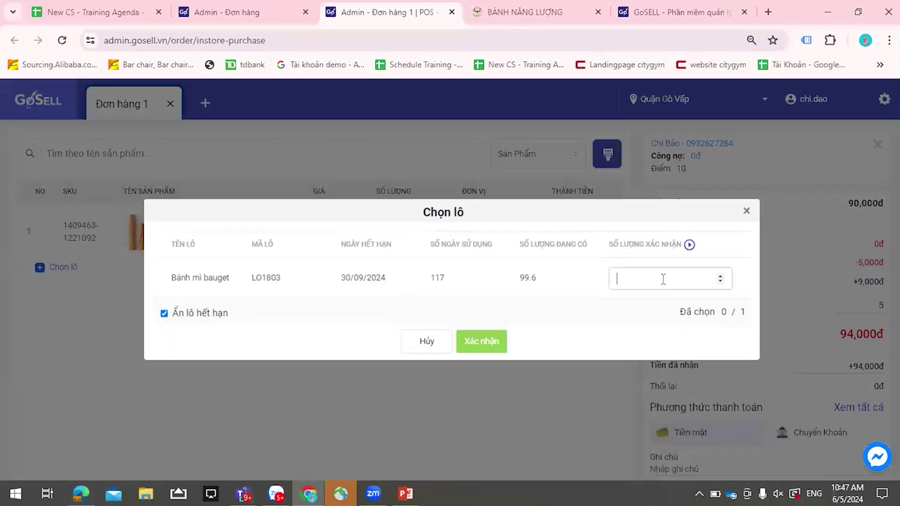
pyautogui.click(661, 279)
pyautogui.write('1')
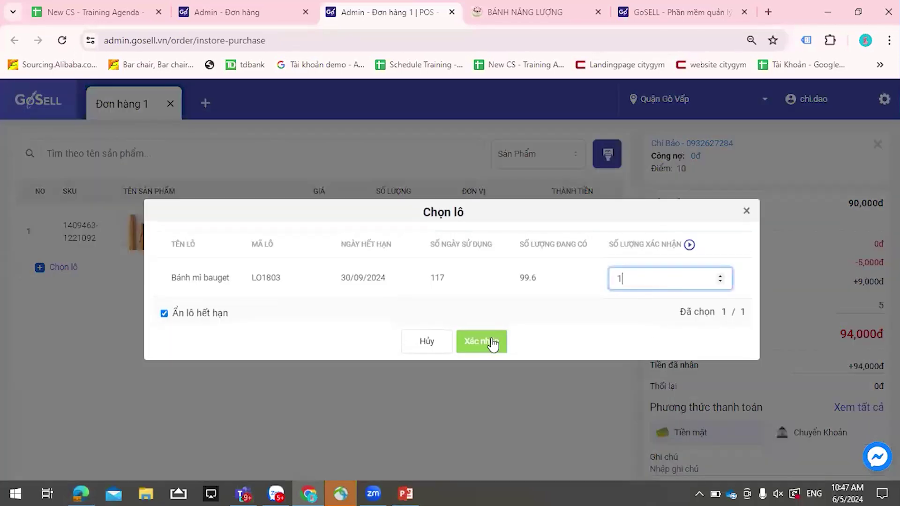
pyautogui.click(496, 340)
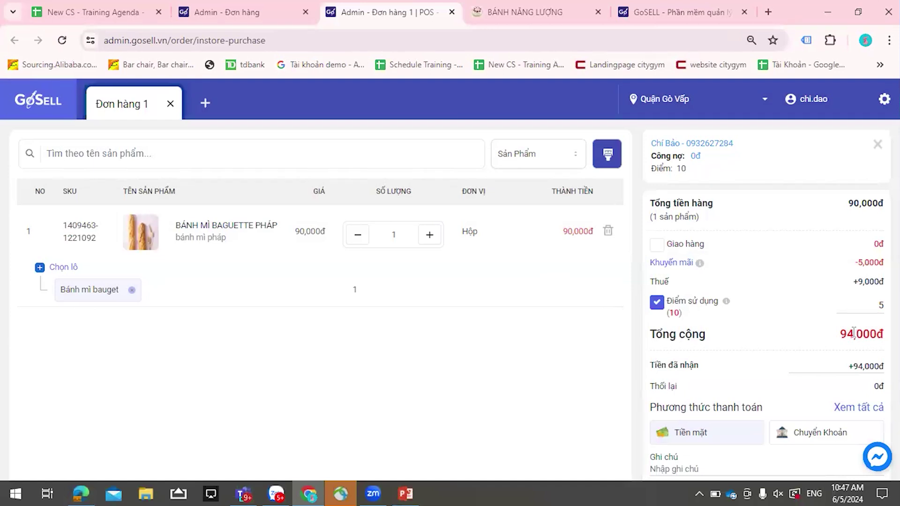
pyautogui.scroll(-2, 850, 328)
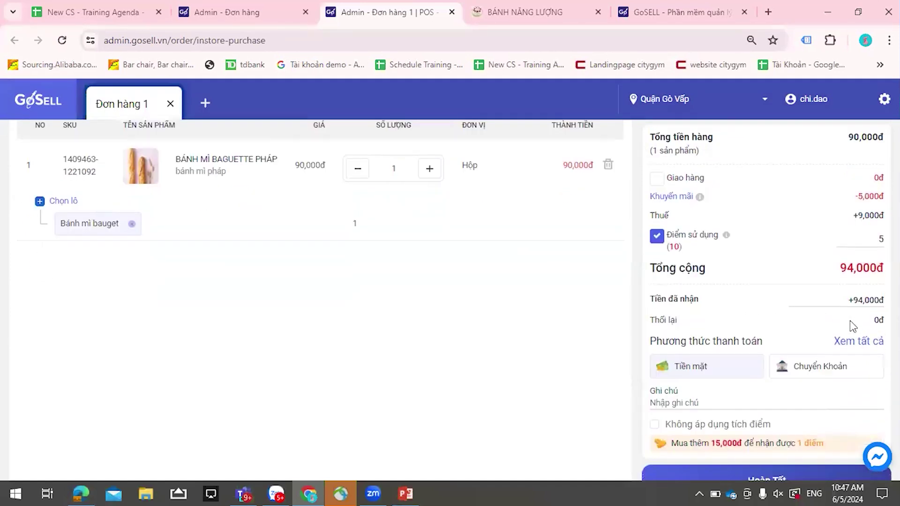
pyautogui.click(724, 452)
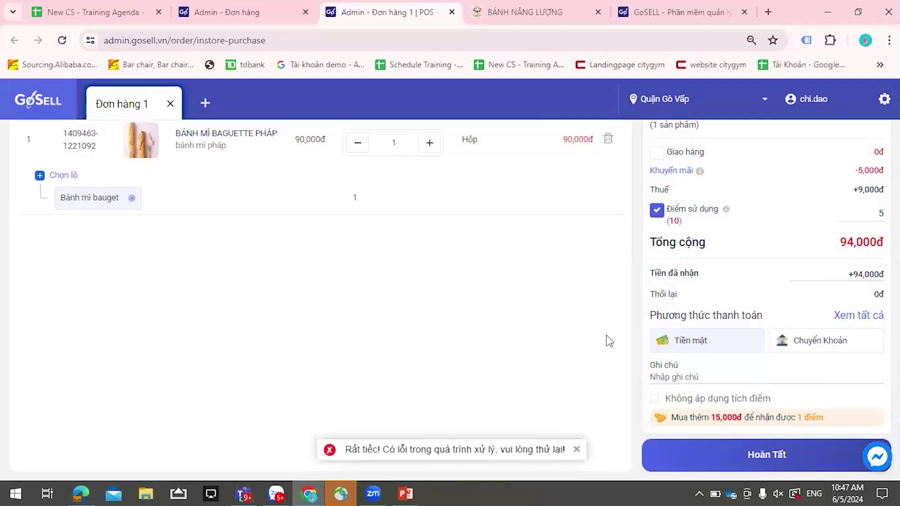
pyautogui.scroll(2, 607, 339)
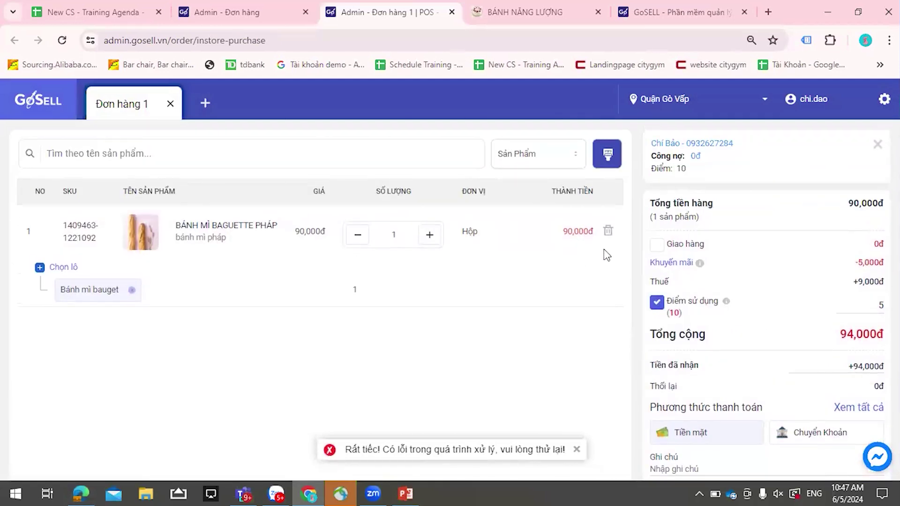
pyautogui.scroll(-2, 663, 276)
pyautogui.scroll(-1, 662, 272)
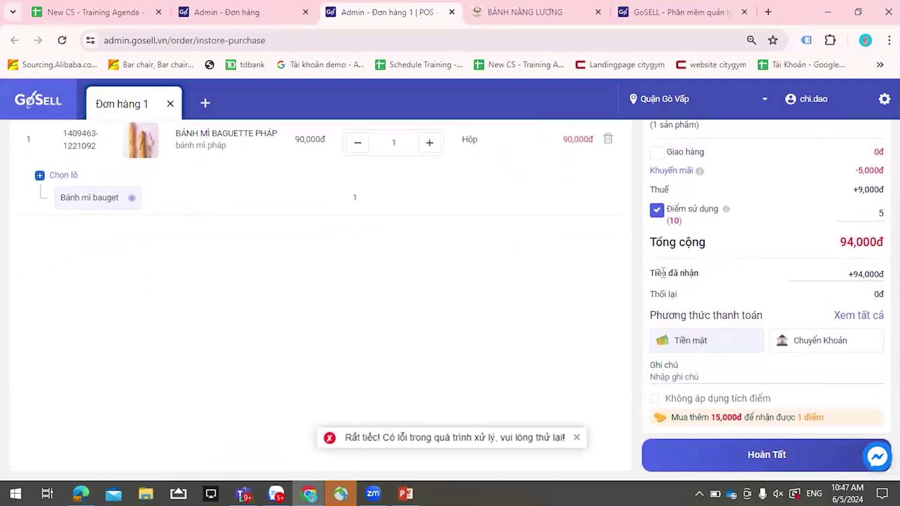
pyautogui.scroll(2, 661, 272)
pyautogui.scroll(-2, 663, 277)
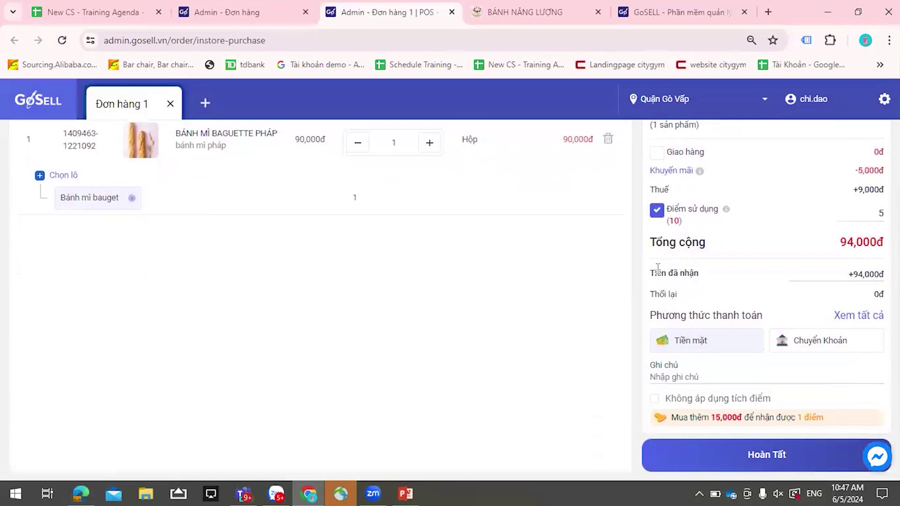
pyautogui.scroll(2, 647, 257)
# - Swap the baguette for one Bánh Mềm Mại Pana - Đặt Cọc from a lot and complete the 157,000đ order
pyautogui.click(609, 232)
pyautogui.click(293, 159)
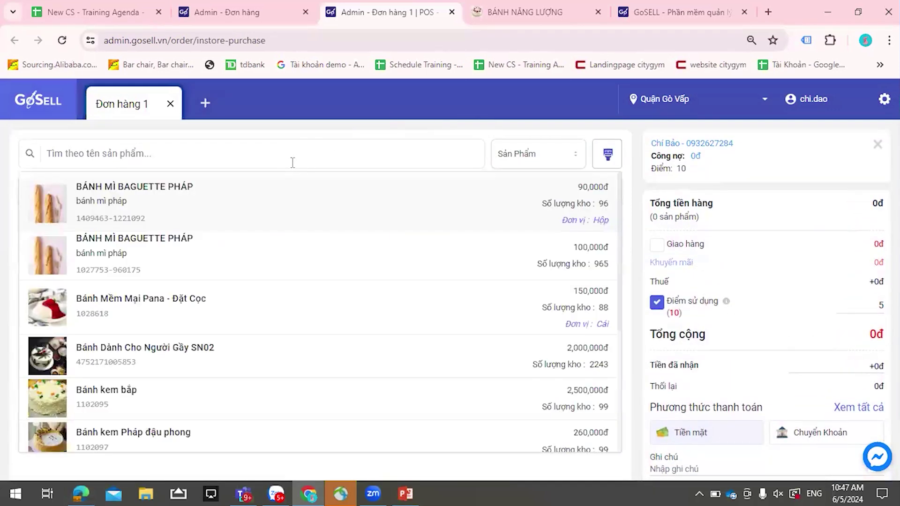
pyautogui.click(201, 304)
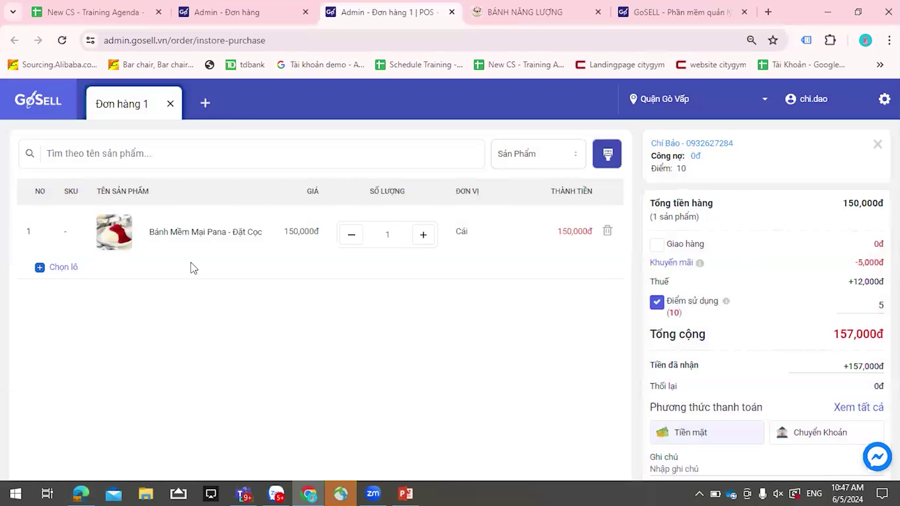
pyautogui.click(68, 268)
pyautogui.click(672, 284)
pyautogui.write('1')
pyautogui.click(491, 343)
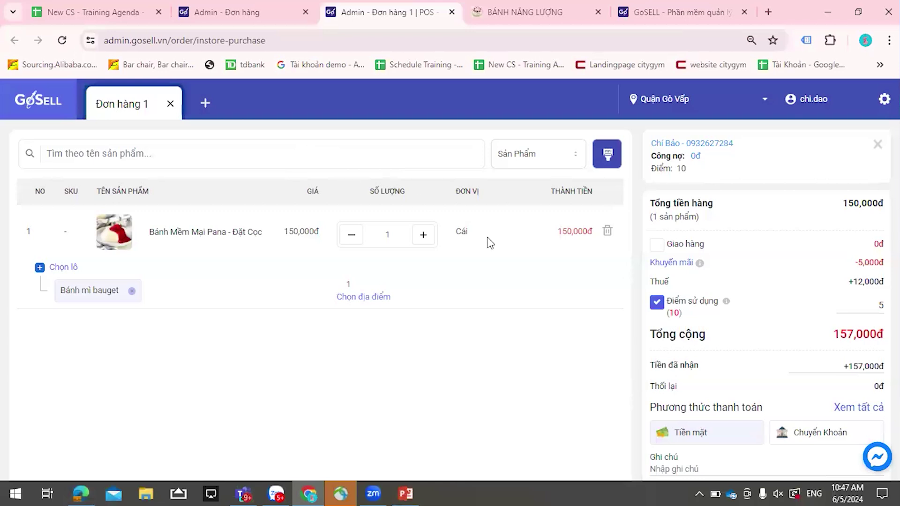
pyautogui.scroll(-2, 703, 323)
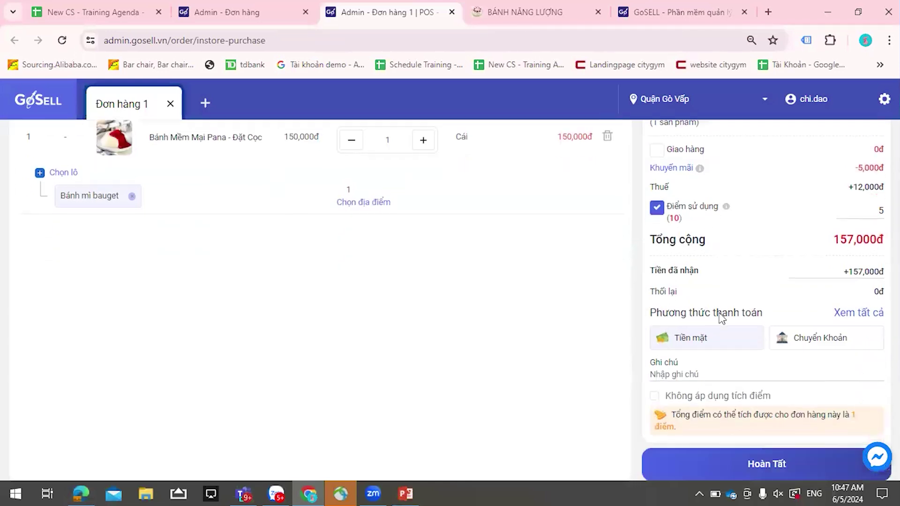
pyautogui.click(752, 463)
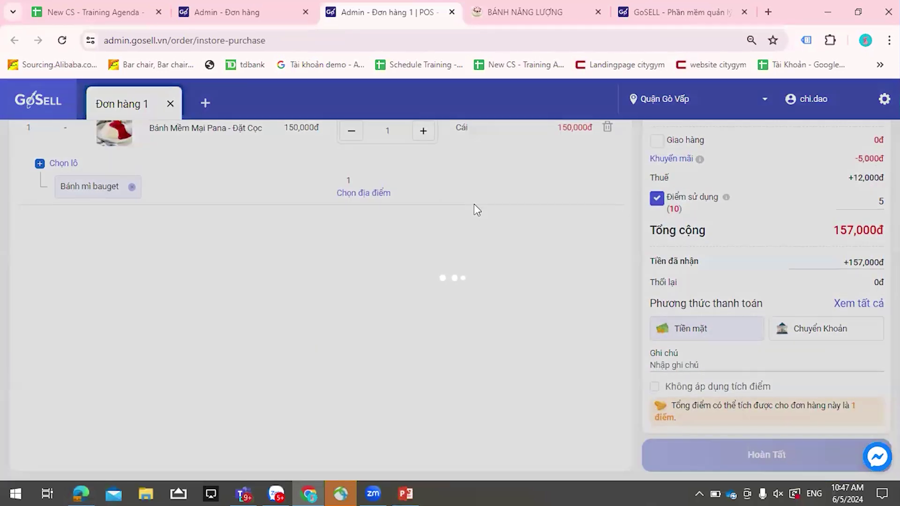
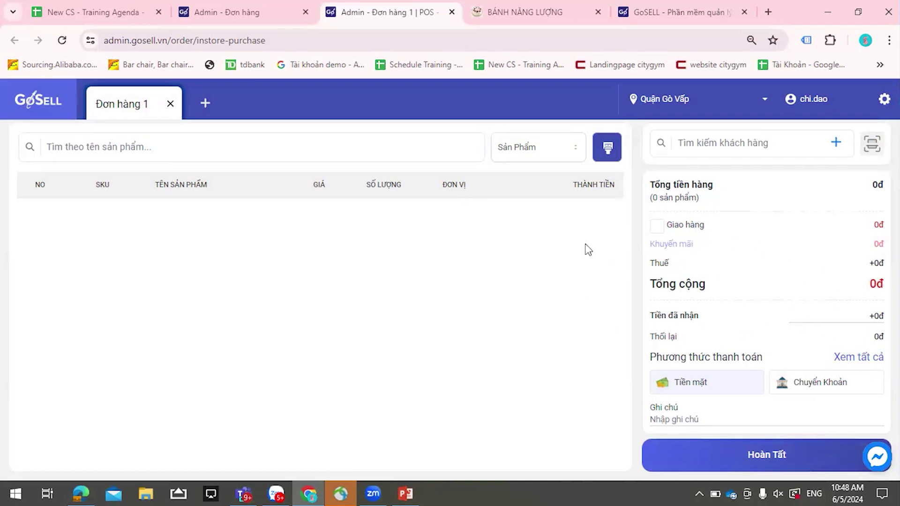
# - Add one 100,000đ BÁNH MÌ BAGUETTE PHÁP from the Bánh mì bauget lot and complete the 110,000đ order
pyautogui.click(401, 147)
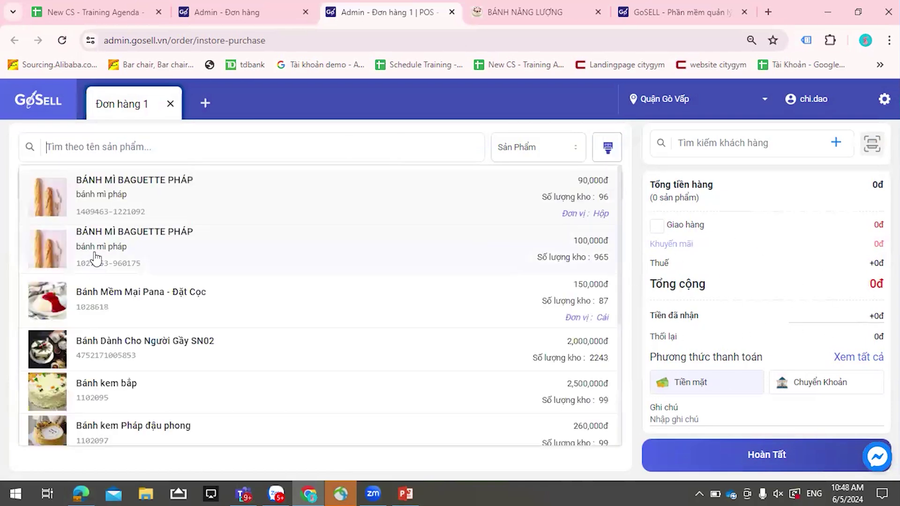
pyautogui.click(93, 262)
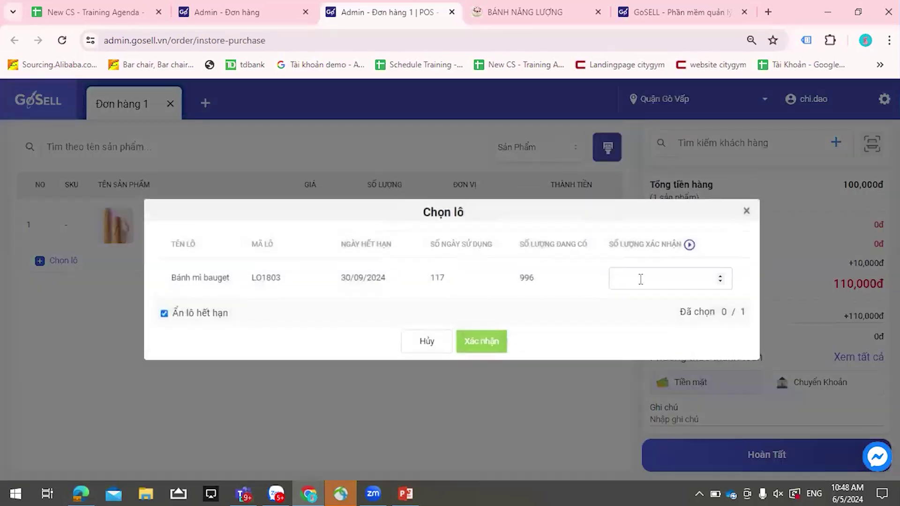
pyautogui.click(639, 277)
pyautogui.write('1')
pyautogui.click(489, 336)
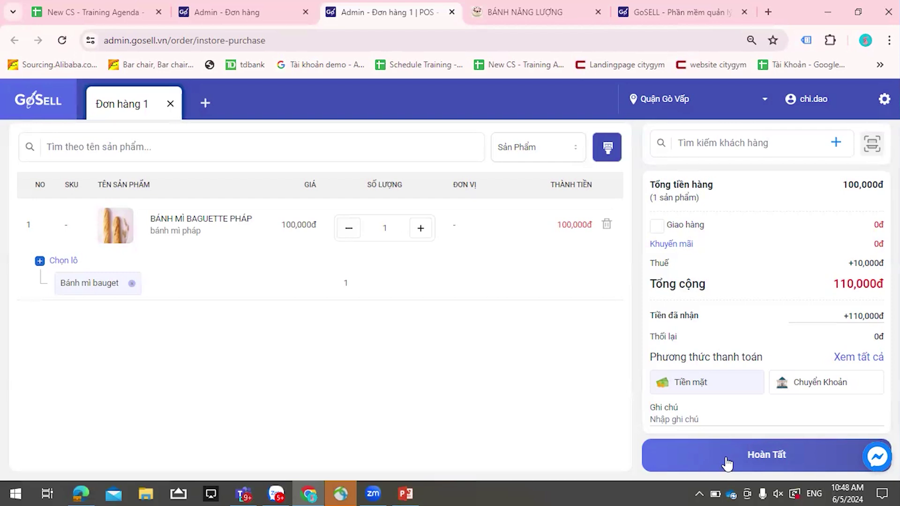
pyautogui.click(725, 457)
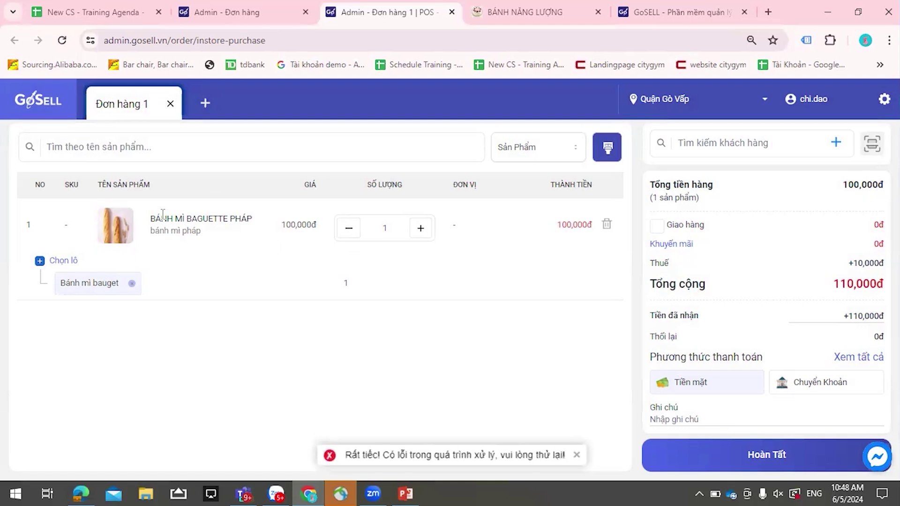
# - Highlight the product name and price, clear the selection, then switch to the training agenda spreadsheet
pyautogui.moveTo(156, 218); pyautogui.dragTo(299, 228)
pyautogui.click(515, 374)
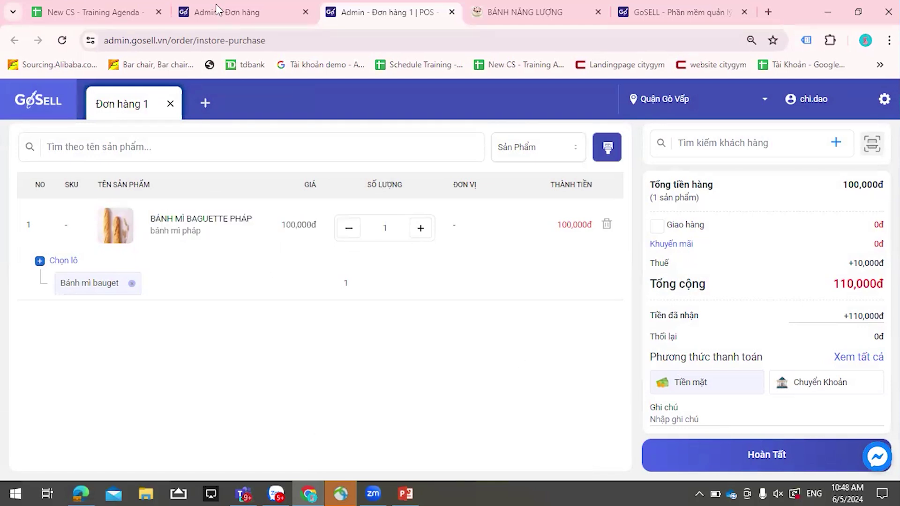
pyautogui.click(139, 12)
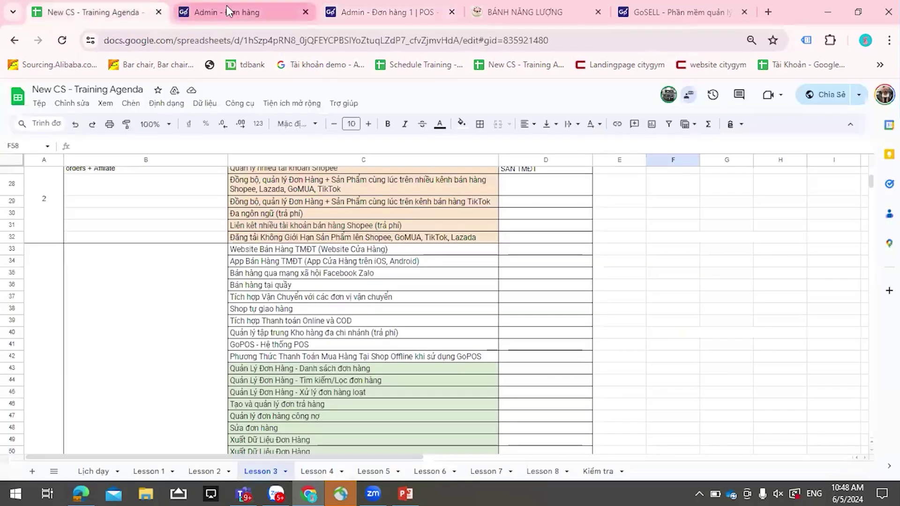
# - Return to the GoSell order list, reload it and open pending order #71113643
pyautogui.click(226, 11)
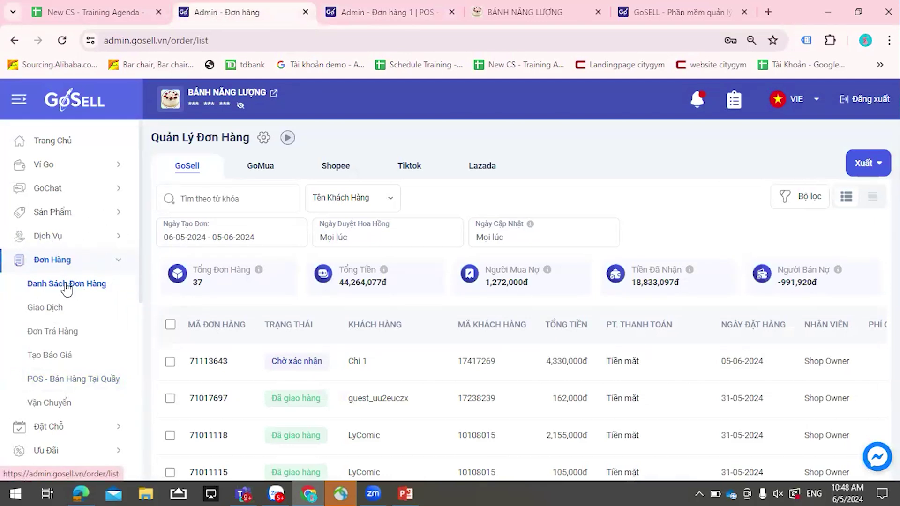
pyautogui.click(66, 285)
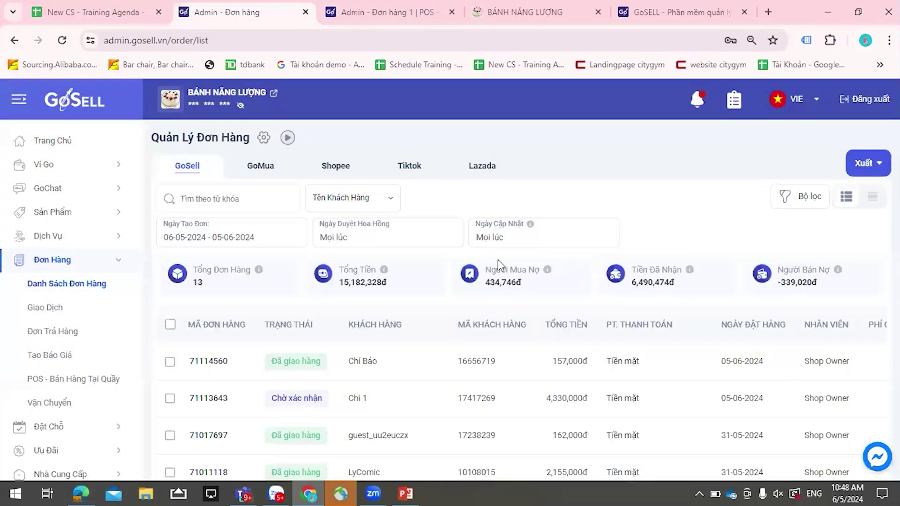
pyautogui.click(63, 265)
pyautogui.click(63, 265)
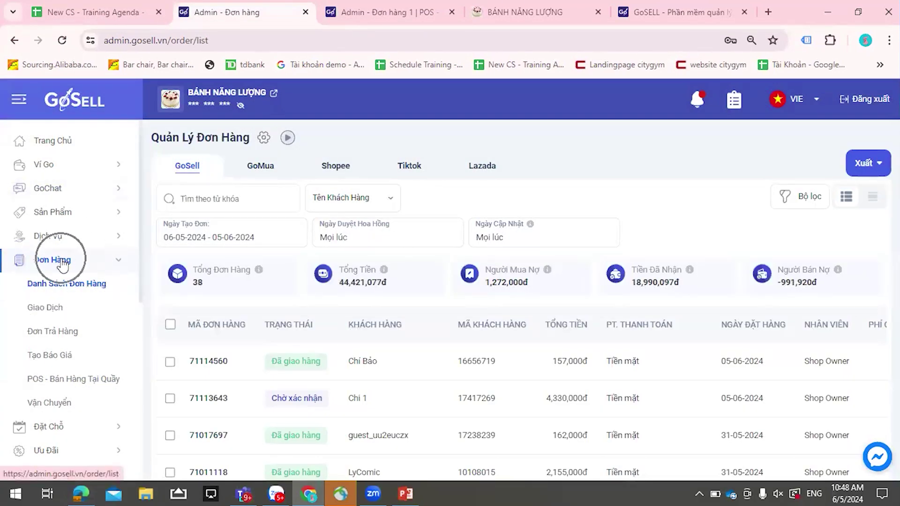
pyautogui.scroll(-1, 455, 324)
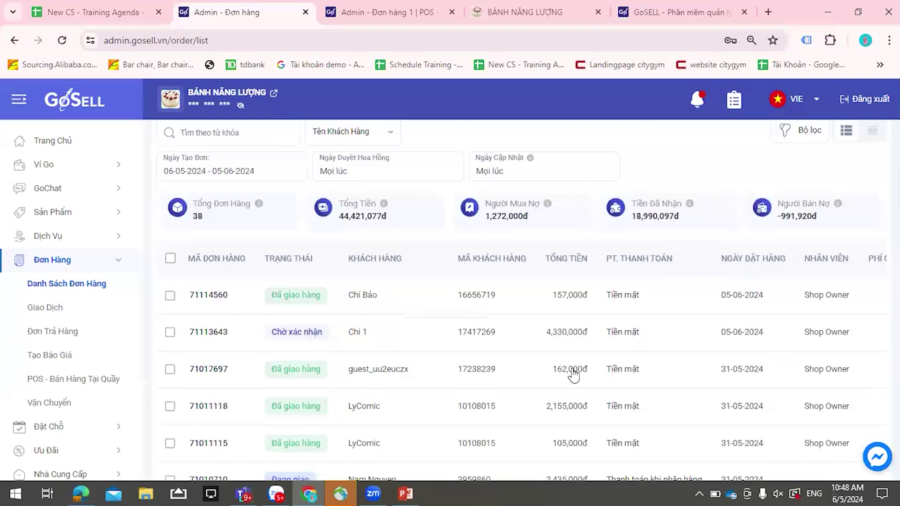
pyautogui.scroll(-2, 567, 370)
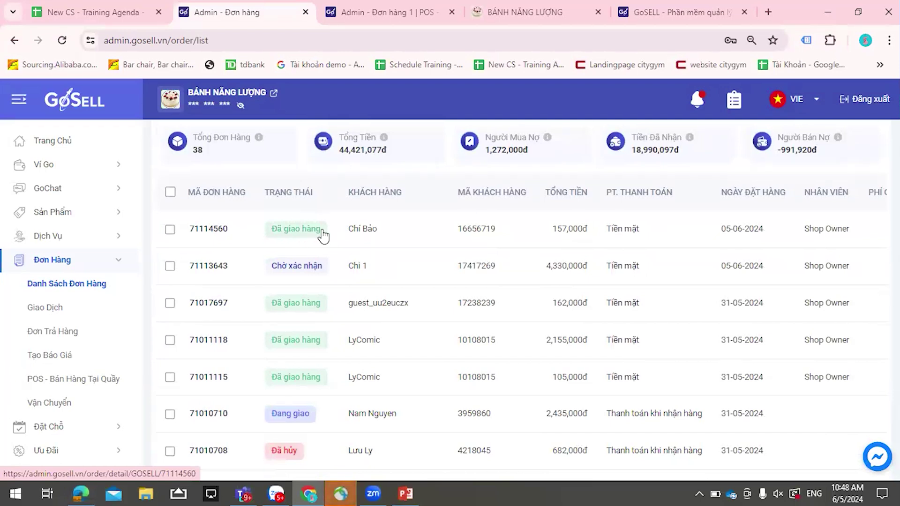
pyautogui.click(307, 274)
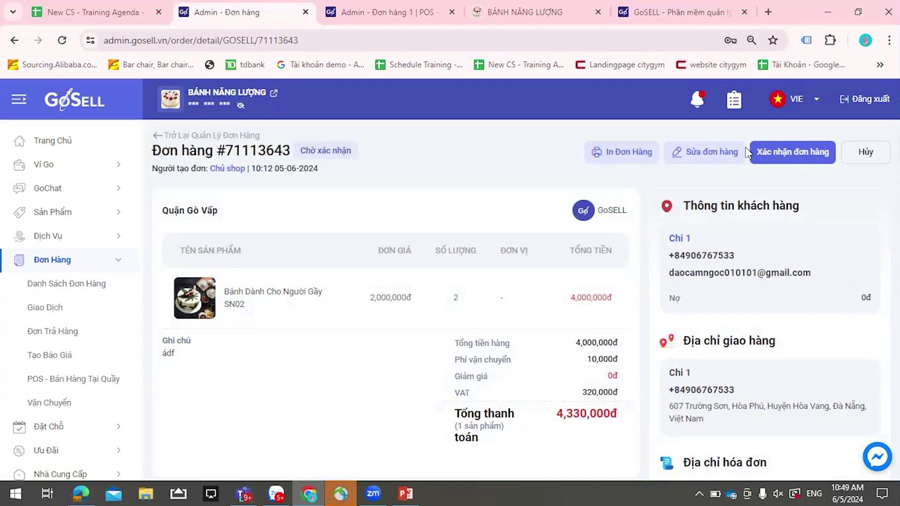
# - Edit order #71113643 and add a 20,000đ 'gói quà' extra cost line
pyautogui.click(718, 159)
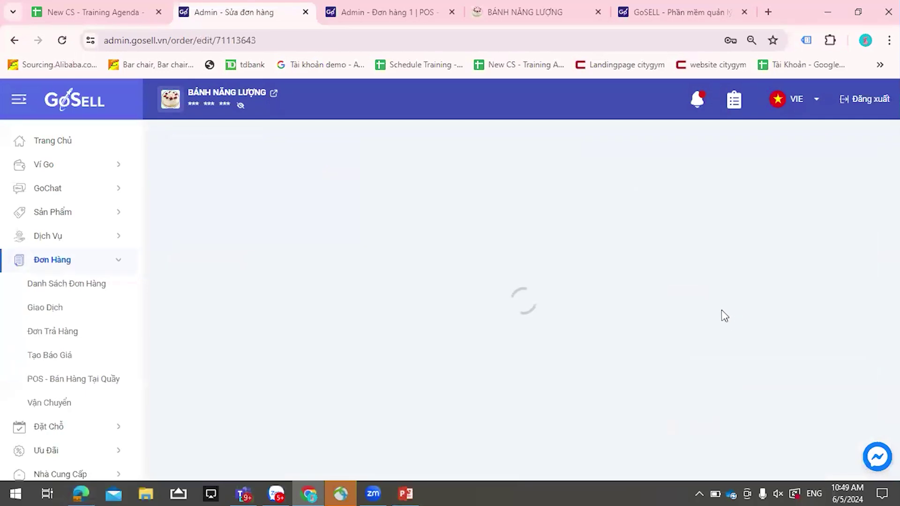
pyautogui.scroll(-1, 791, 298)
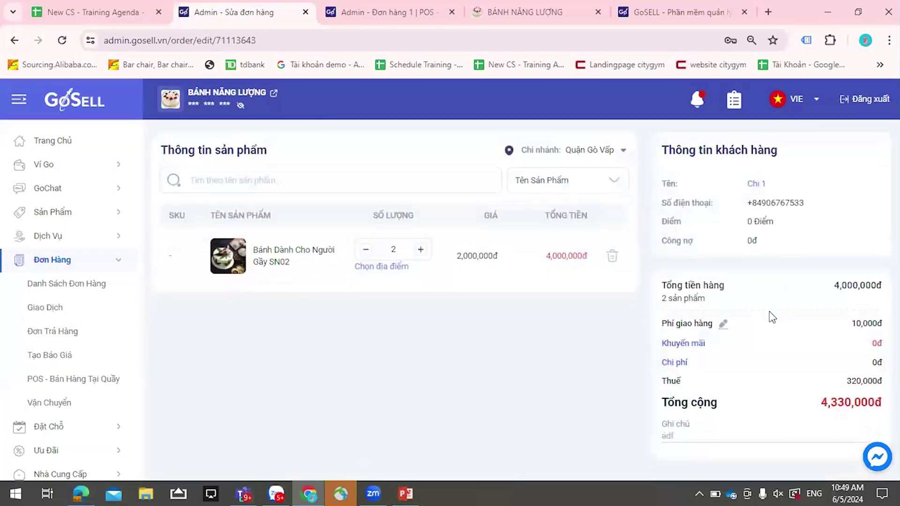
pyautogui.click(711, 361)
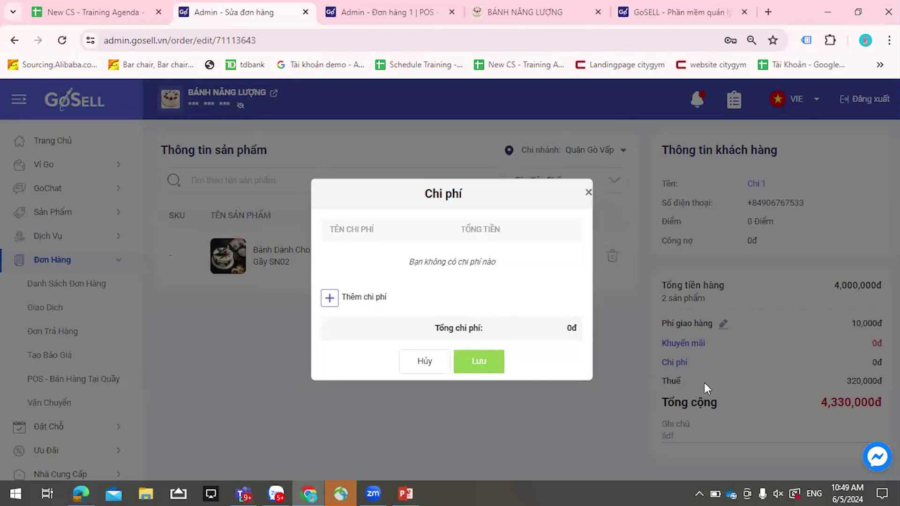
pyautogui.click(373, 298)
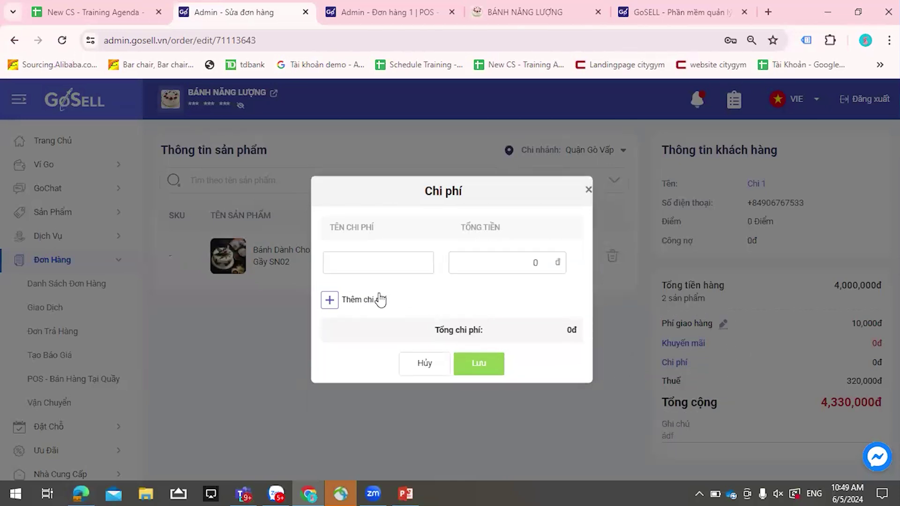
pyautogui.click(402, 263)
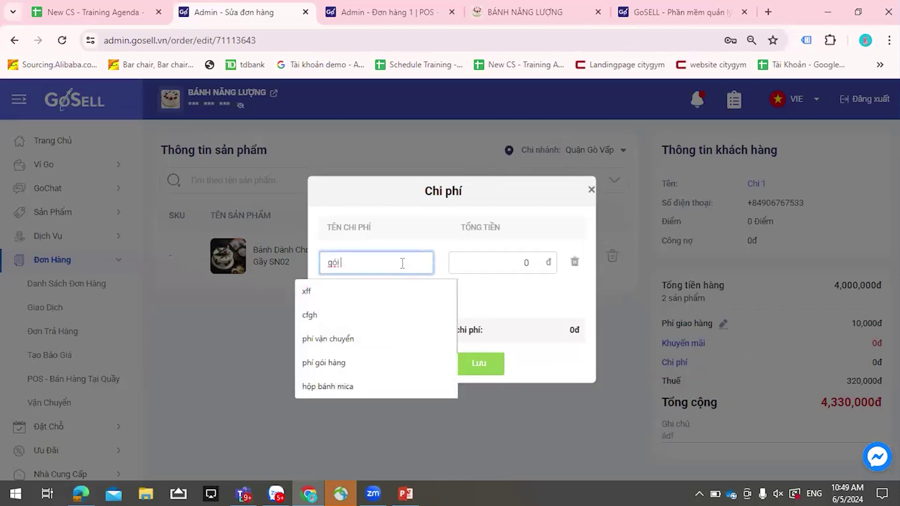
pyautogui.click(526, 260)
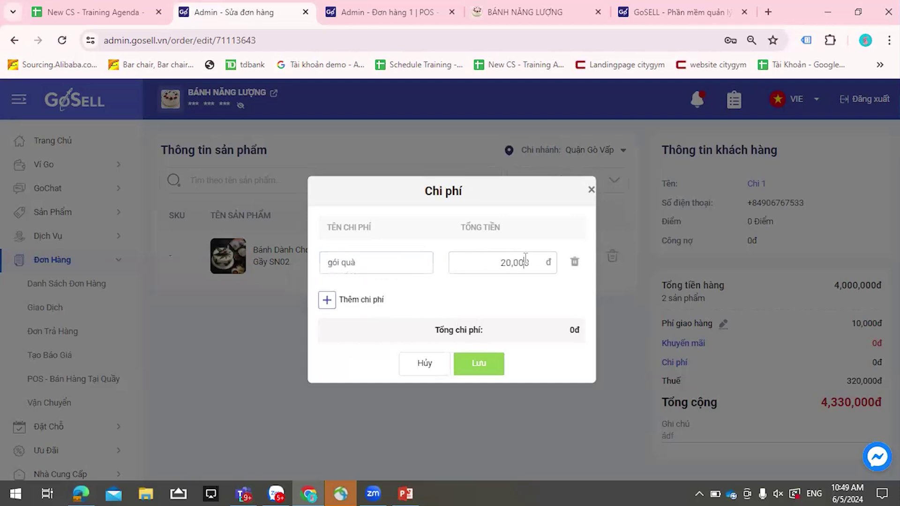
pyautogui.click(481, 366)
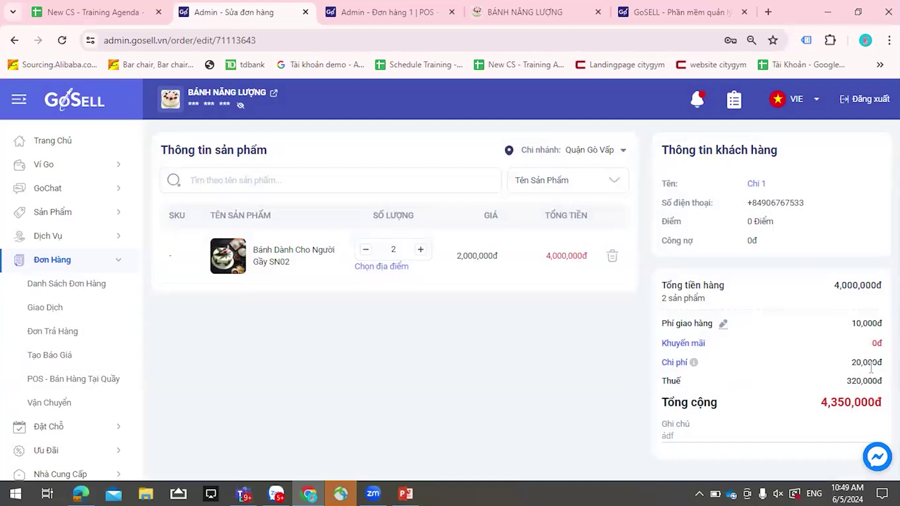
# - Save the edited order, bringing its total to 4,350,000đ
pyautogui.scroll(1, 860, 375)
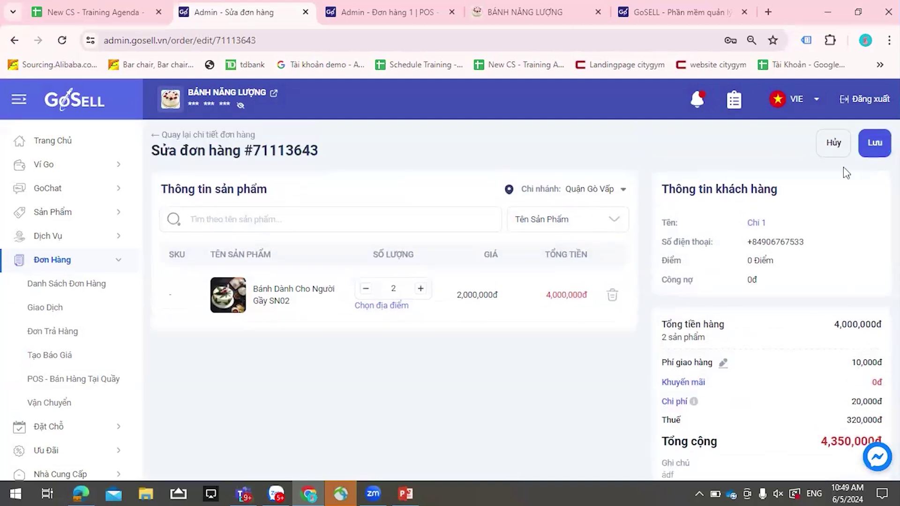
pyautogui.click(873, 142)
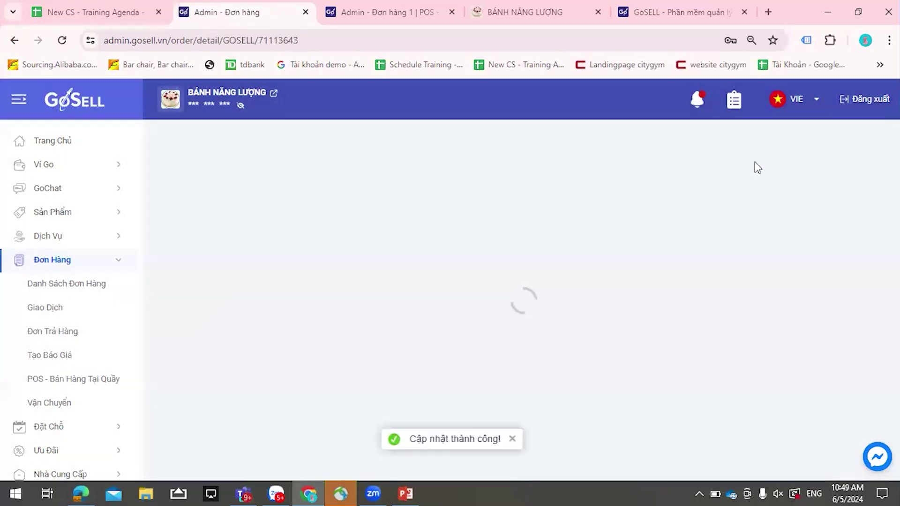
pyautogui.click(718, 160)
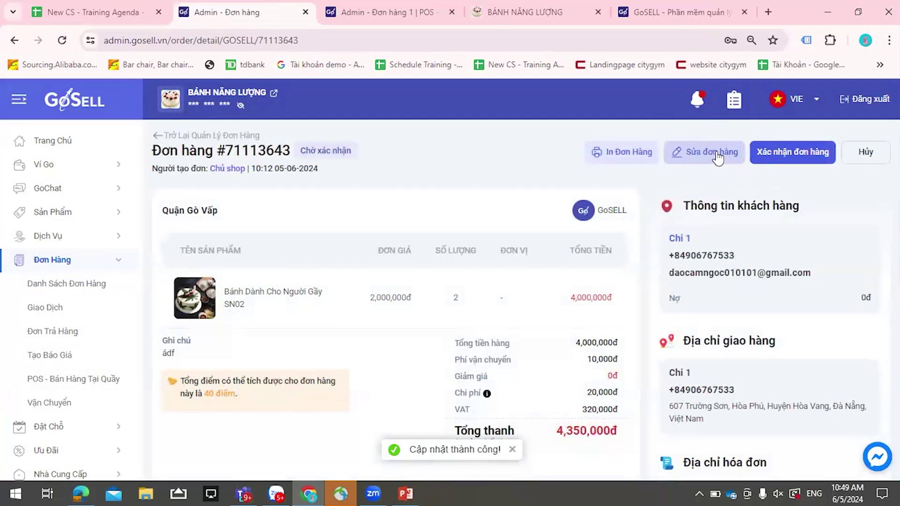
# - Preview the Biên lai print of order #71113643, cancel printing, close the print tab, and reopen print choices
pyautogui.click(625, 161)
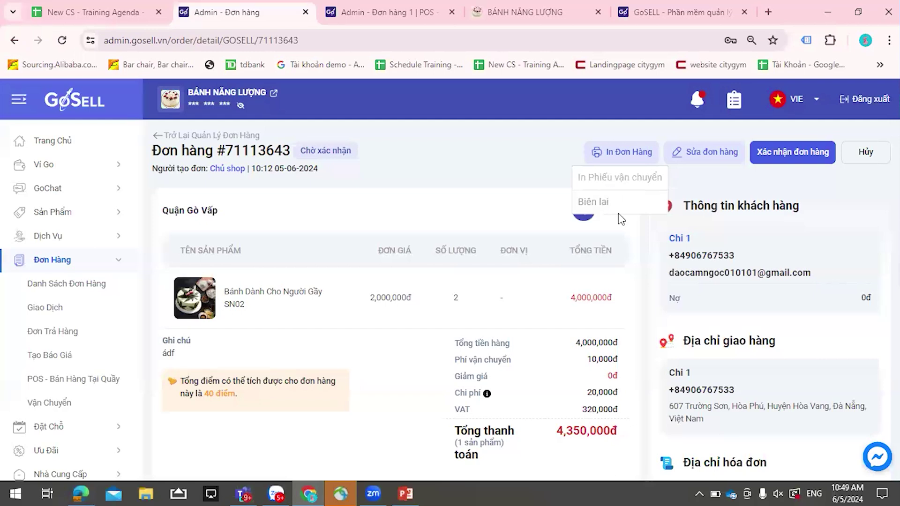
pyautogui.click(618, 212)
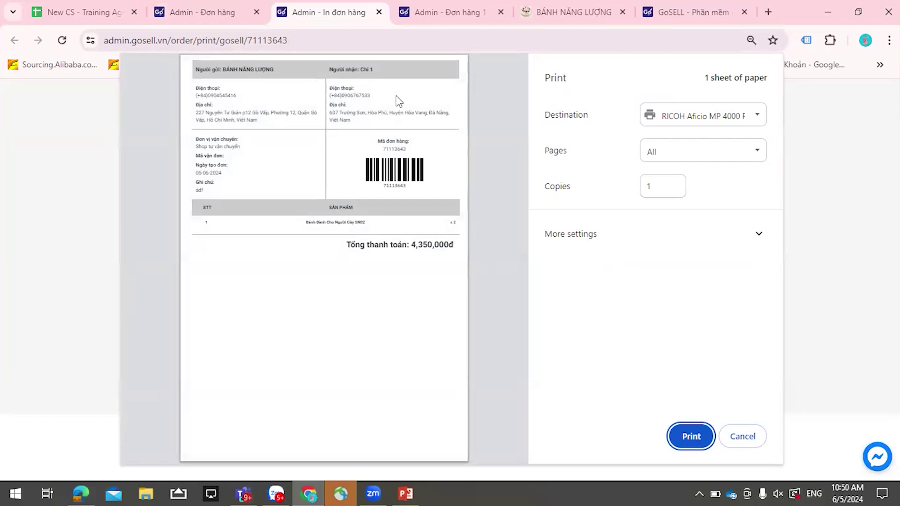
pyautogui.click(742, 115)
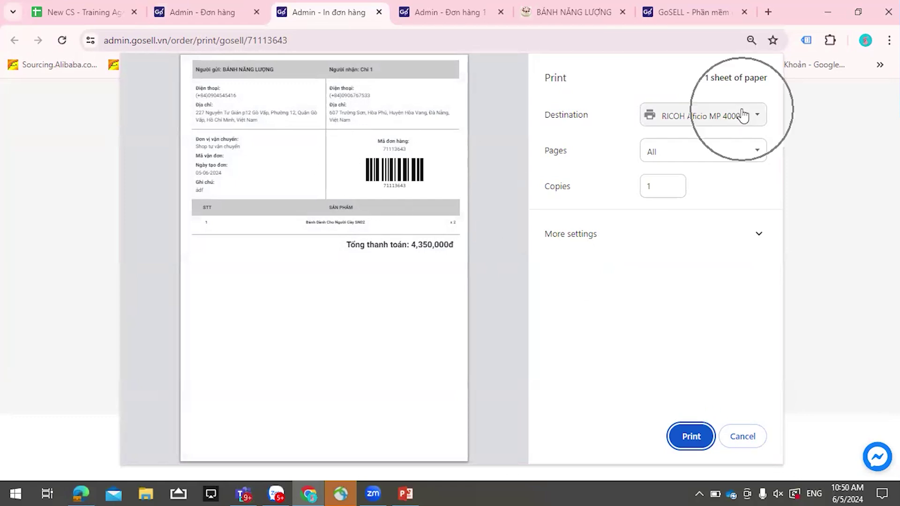
pyautogui.click(736, 115)
pyautogui.click(734, 162)
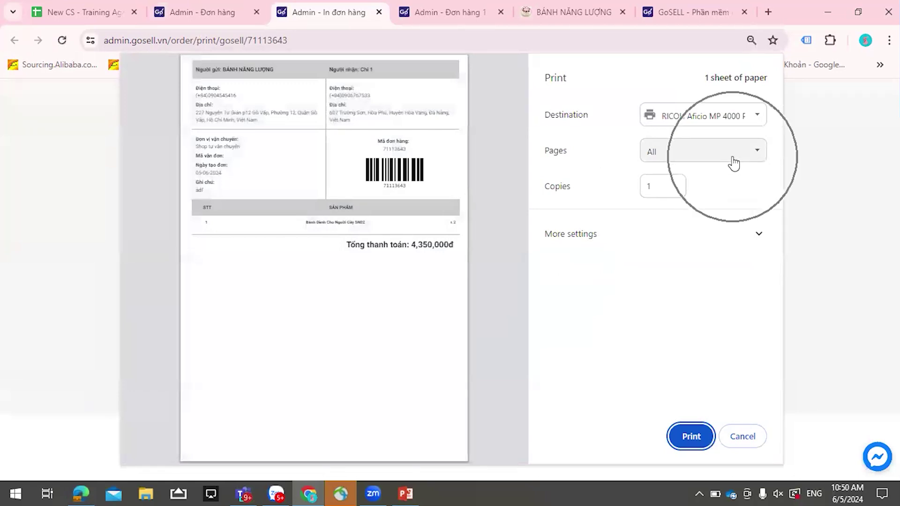
pyautogui.click(737, 438)
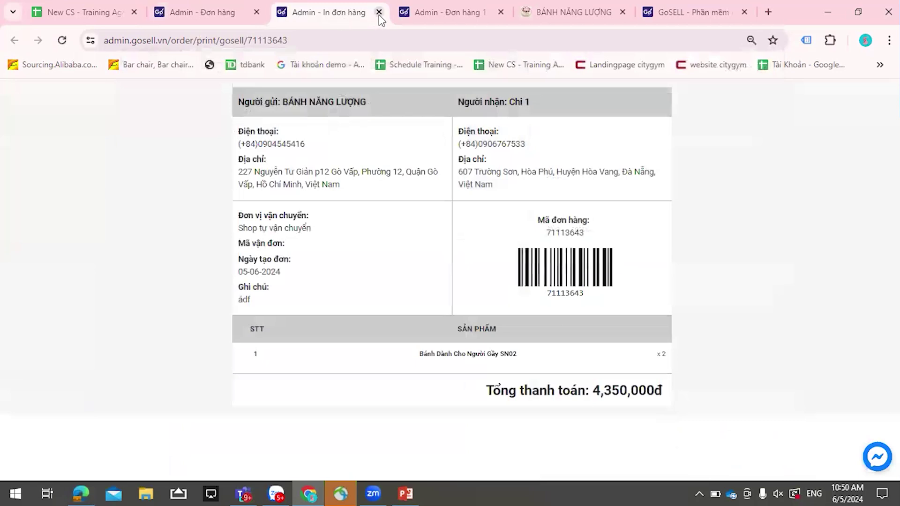
pyautogui.click(379, 12)
pyautogui.click(610, 153)
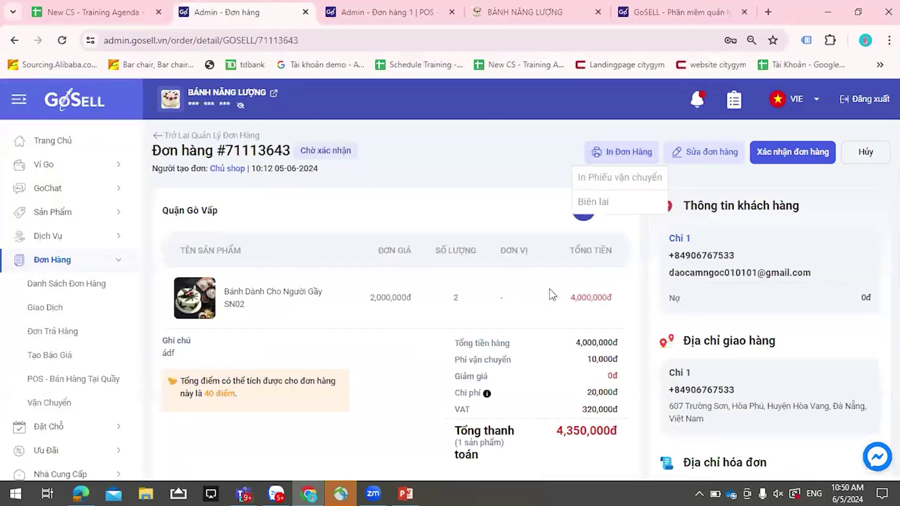
# - Generate the receipt with Chữ ký, SKU sản phẩm and Ngày tạo included
pyautogui.click(609, 204)
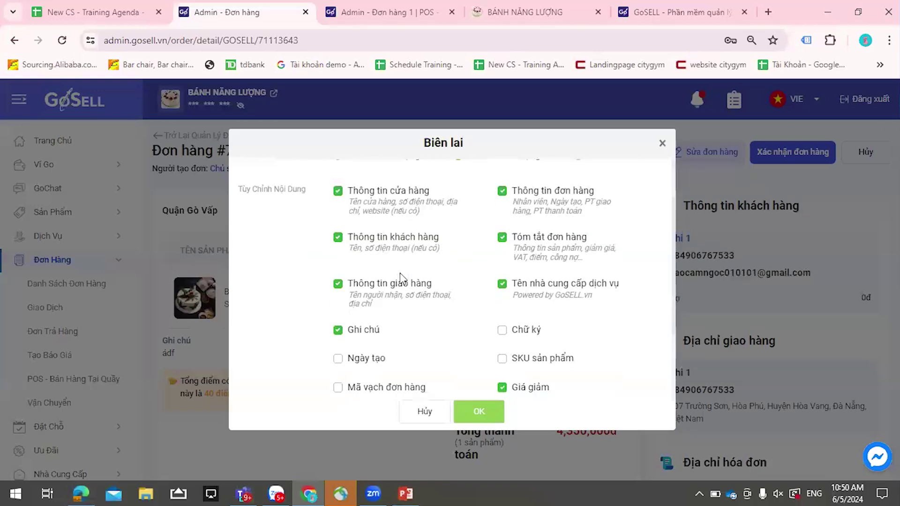
pyautogui.scroll(-3, 467, 286)
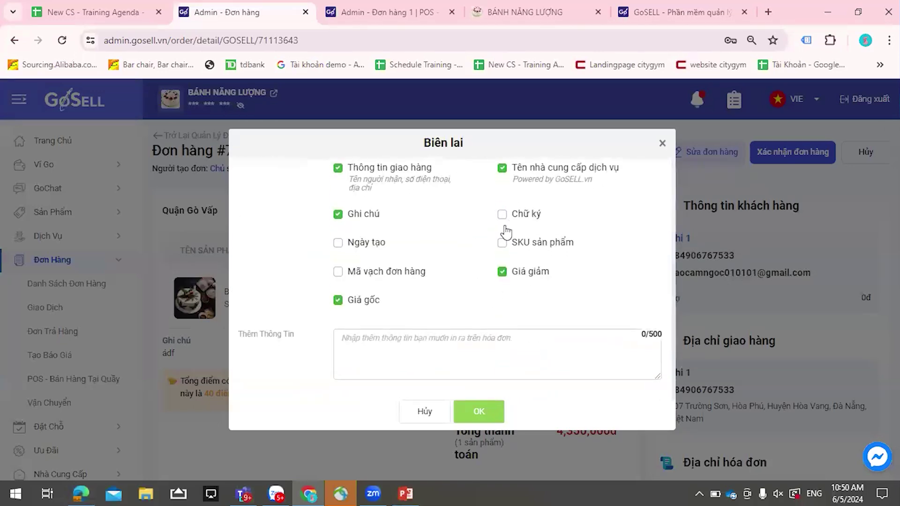
pyautogui.click(502, 214)
pyautogui.scroll(-3, 493, 239)
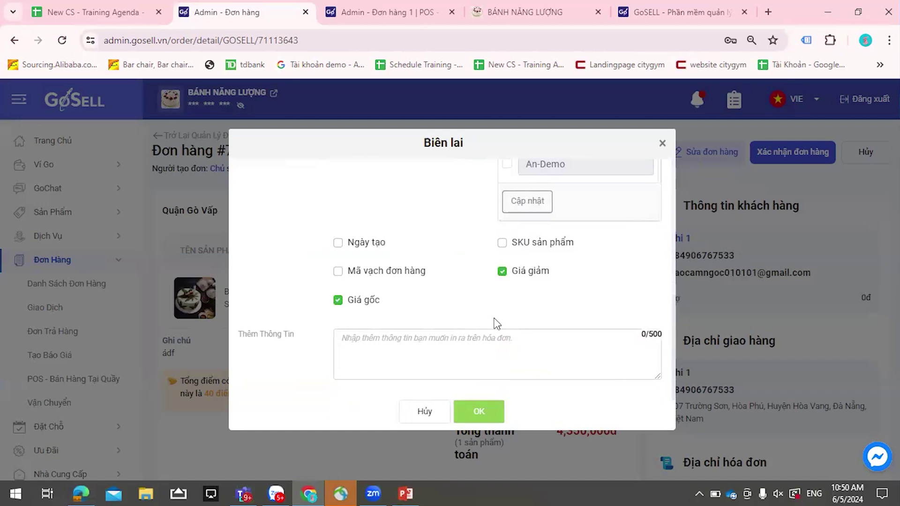
pyautogui.scroll(3, 507, 300)
pyautogui.scroll(-3, 532, 258)
pyautogui.click(529, 250)
pyautogui.click(366, 245)
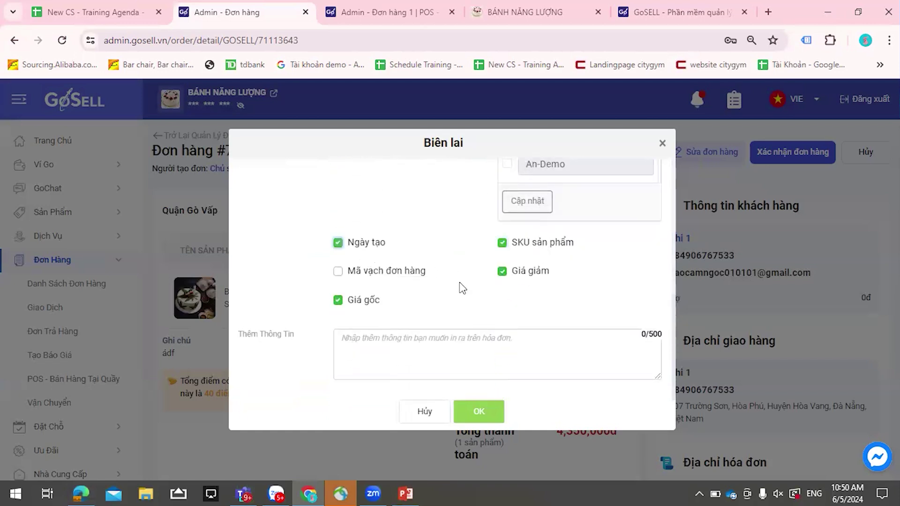
pyautogui.click(466, 408)
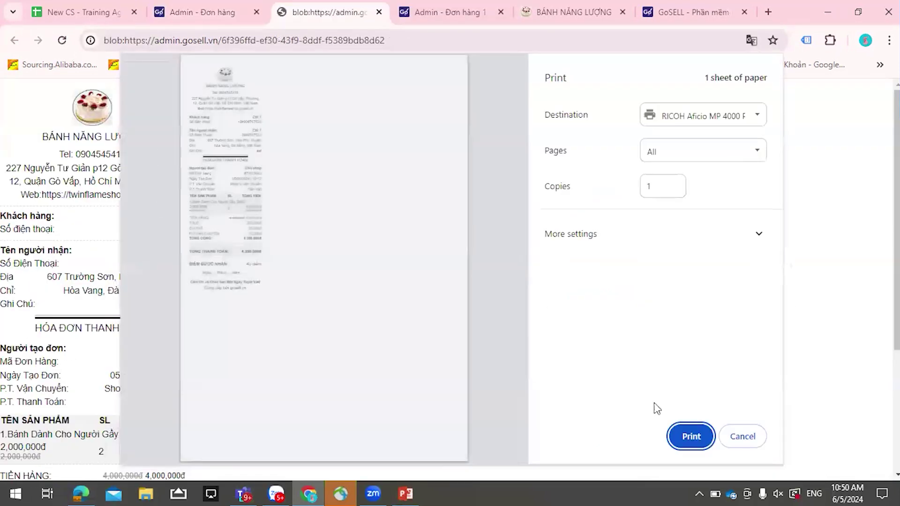
# - Cancel the Print dialog, review the receipt, and close the receipt preview
pyautogui.click(743, 436)
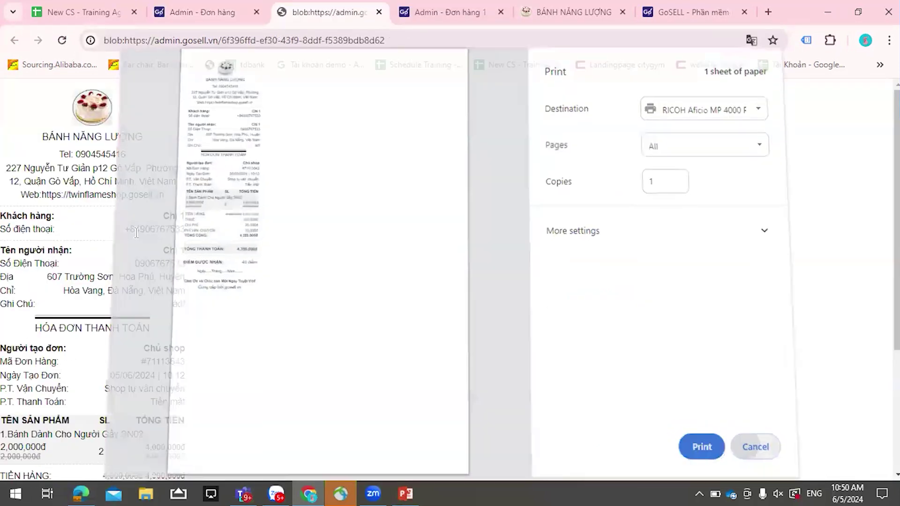
pyautogui.scroll(-4, 138, 233)
pyautogui.scroll(4, 138, 233)
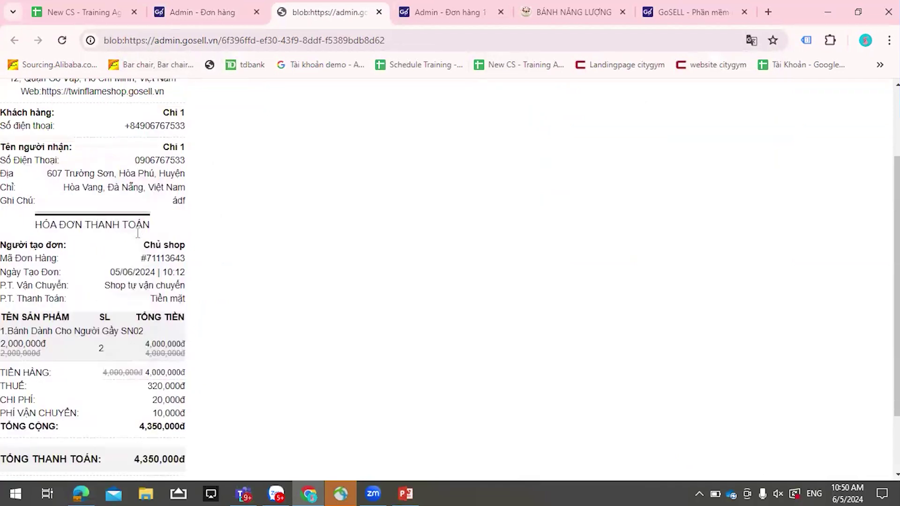
pyautogui.scroll(-4, 137, 233)
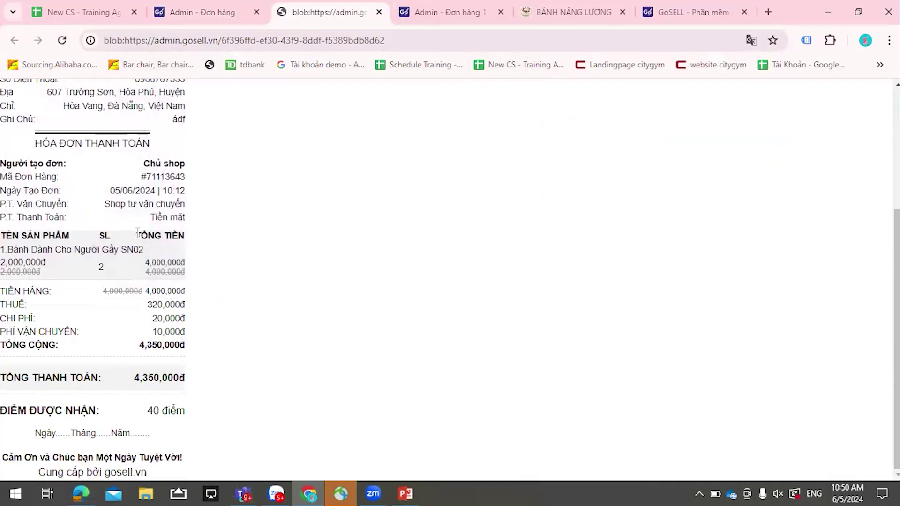
pyautogui.click(378, 12)
# - Create the shipment for order #71113643 with 0đ COD, confirming the Vận chuyển đơn hàng page
pyautogui.click(830, 152)
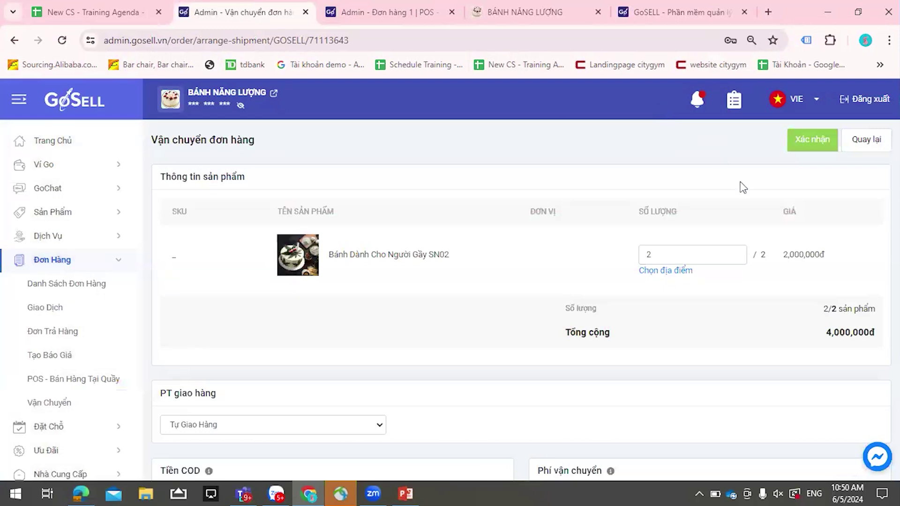
pyautogui.click(818, 143)
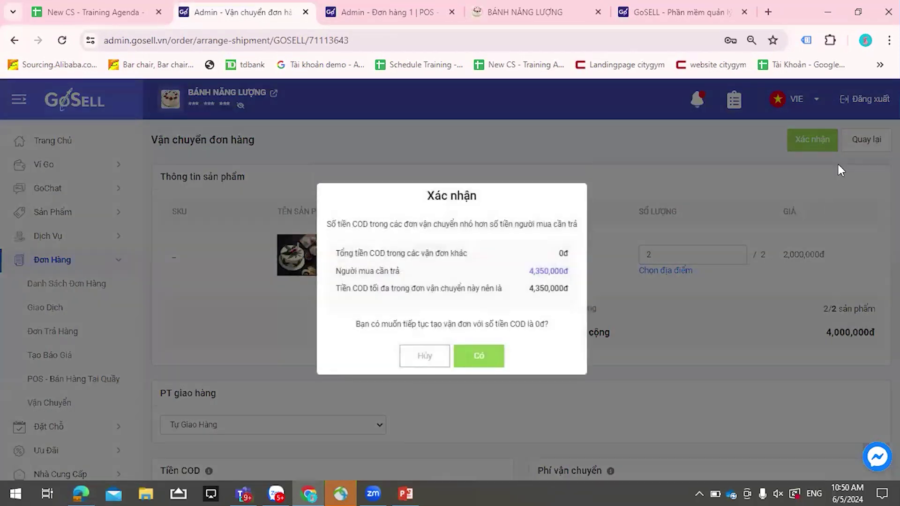
pyautogui.click(471, 350)
pyautogui.scroll(-8, 488, 322)
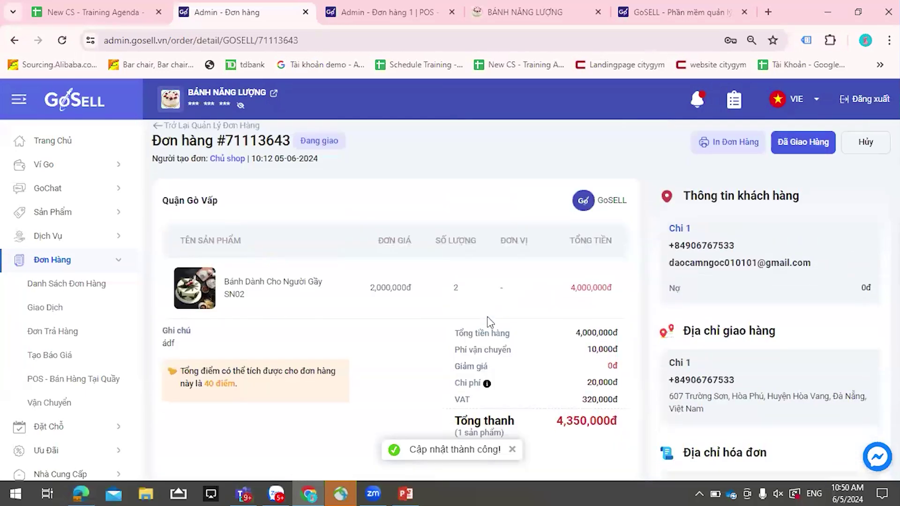
# - In the order list's Bộ lọc, try the Chi Nhánh, Nhân Viên, Cộng Tác Viên and Số Lượng Sản Phẩm filters
pyautogui.click(220, 136)
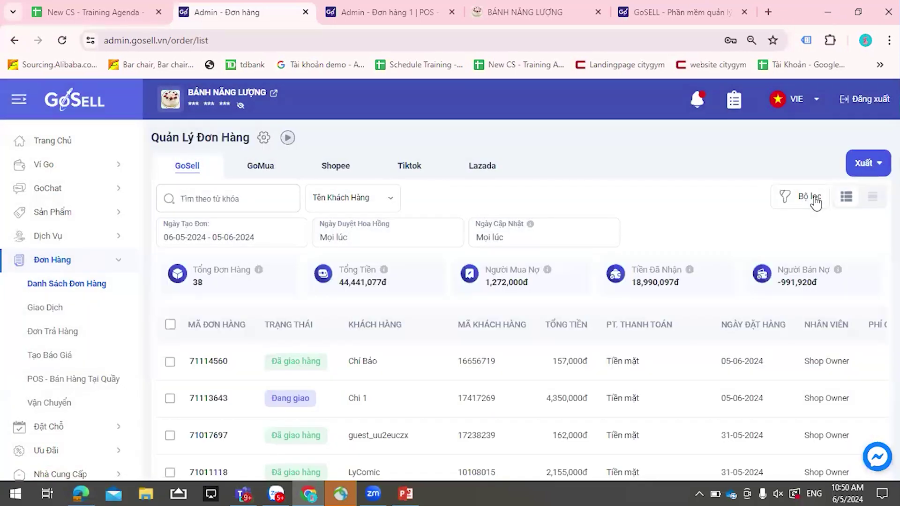
pyautogui.click(815, 202)
pyautogui.click(523, 154)
pyautogui.click(522, 180)
pyautogui.click(528, 182)
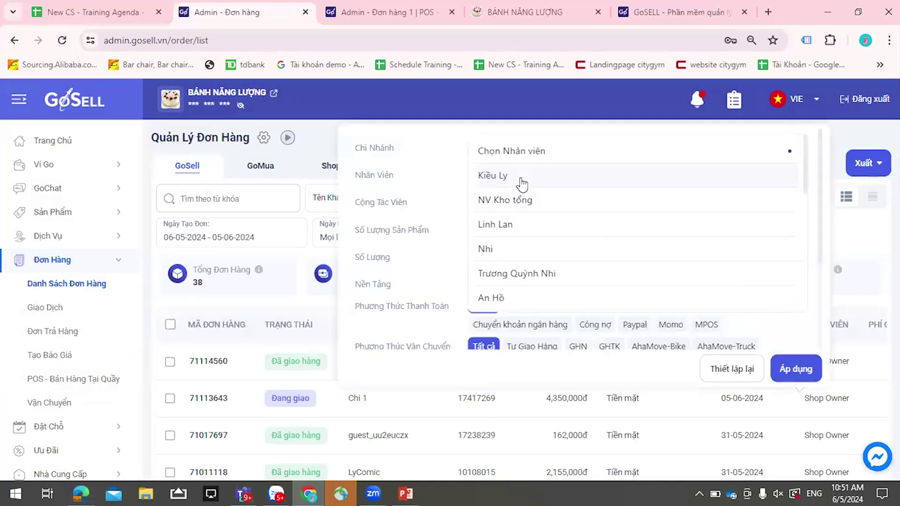
pyautogui.click(428, 211)
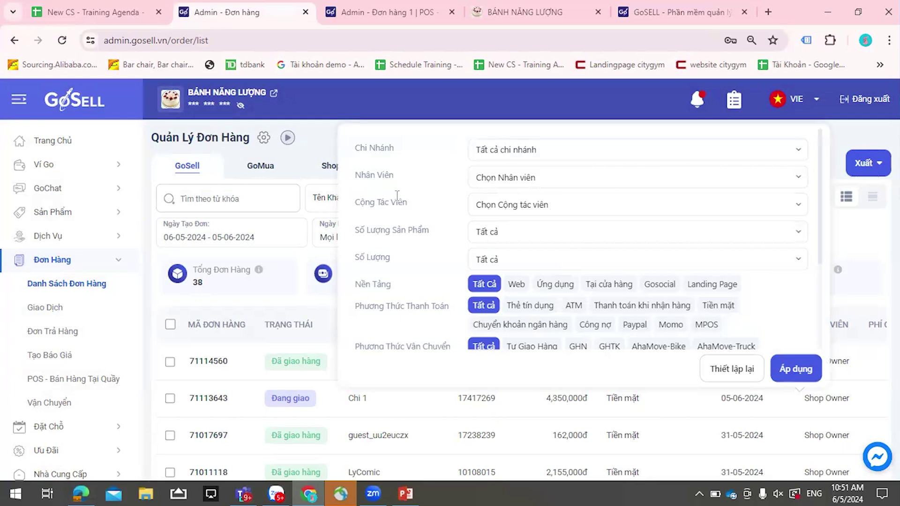
pyautogui.click(479, 214)
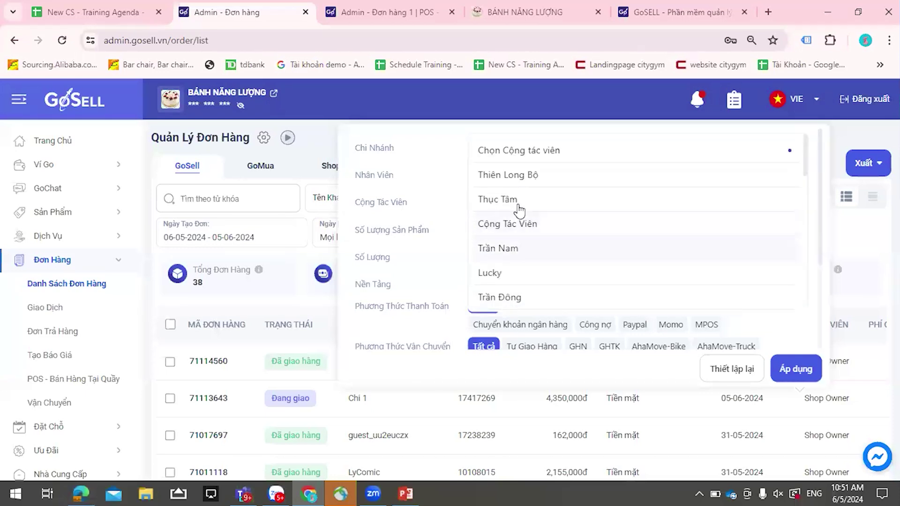
pyautogui.click(517, 201)
pyautogui.click(506, 233)
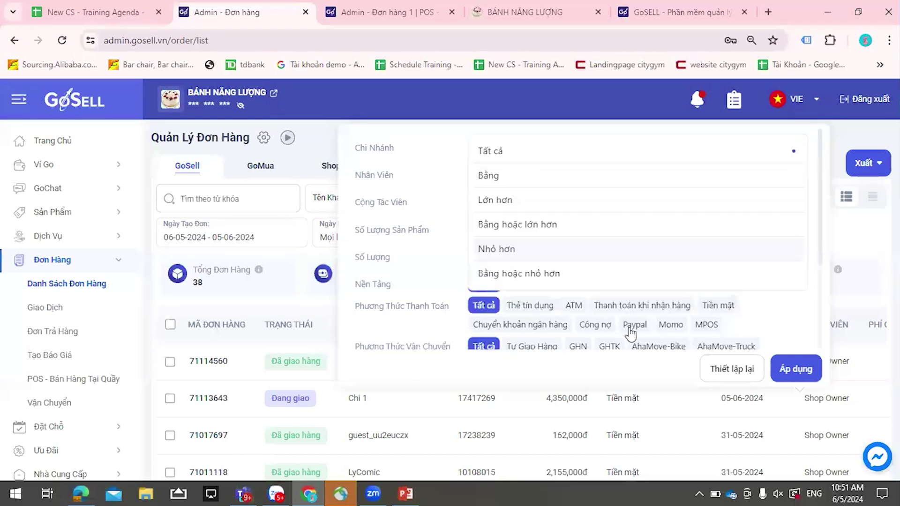
pyautogui.click(511, 180)
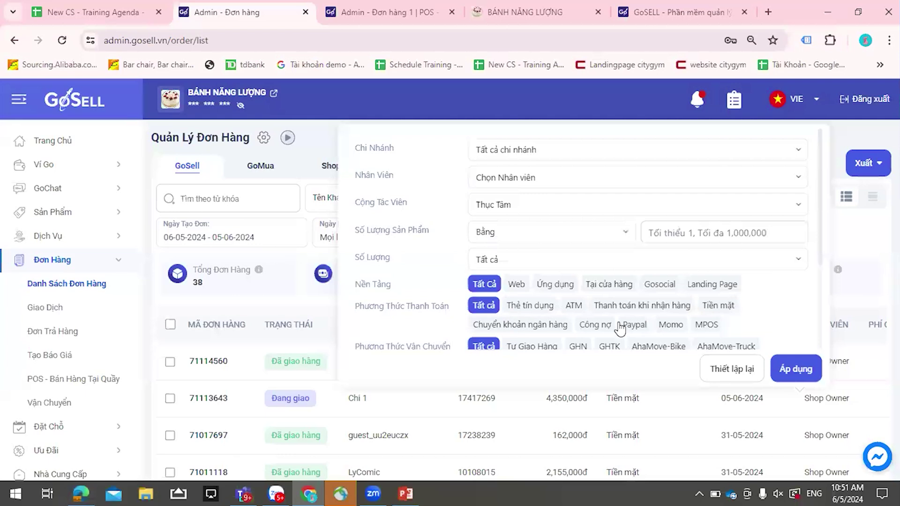
pyautogui.click(670, 239)
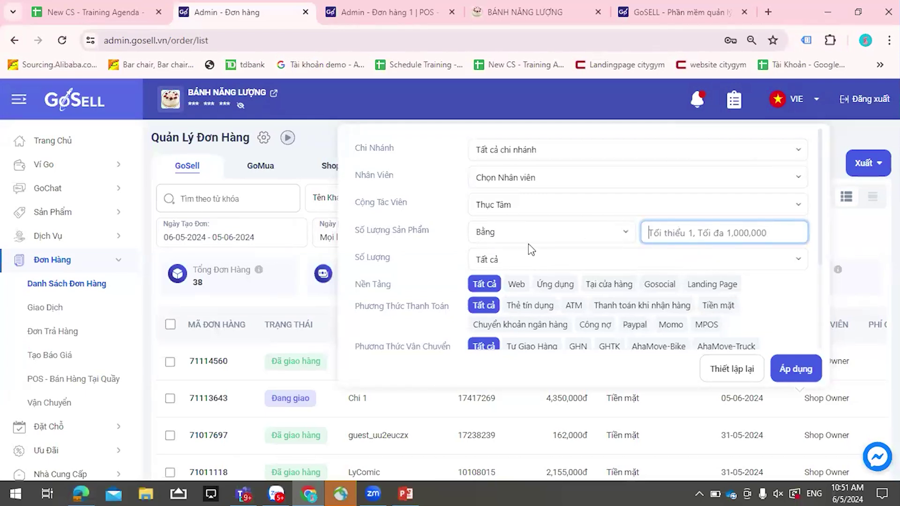
pyautogui.scroll(-2, 531, 249)
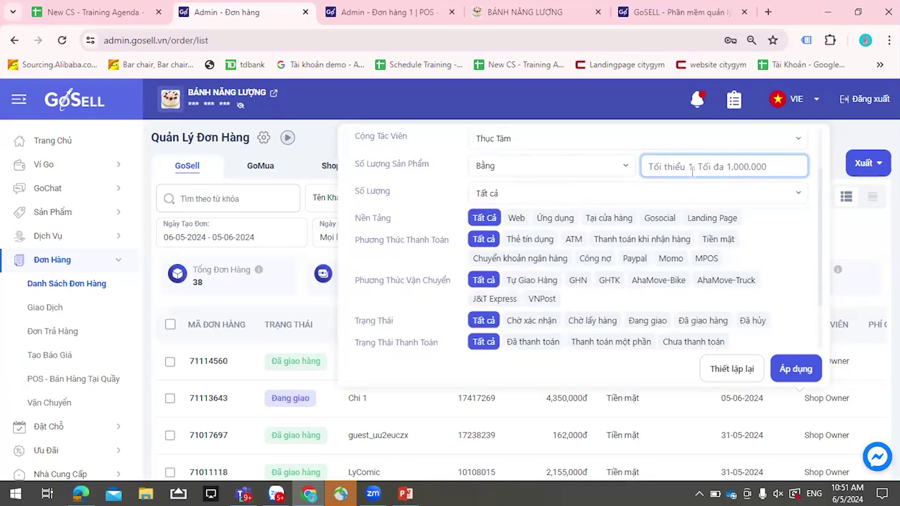
# - Reset the product quantity condition to Tất cả and apply the default filters to the order list
pyautogui.click(586, 170)
pyautogui.click(549, 200)
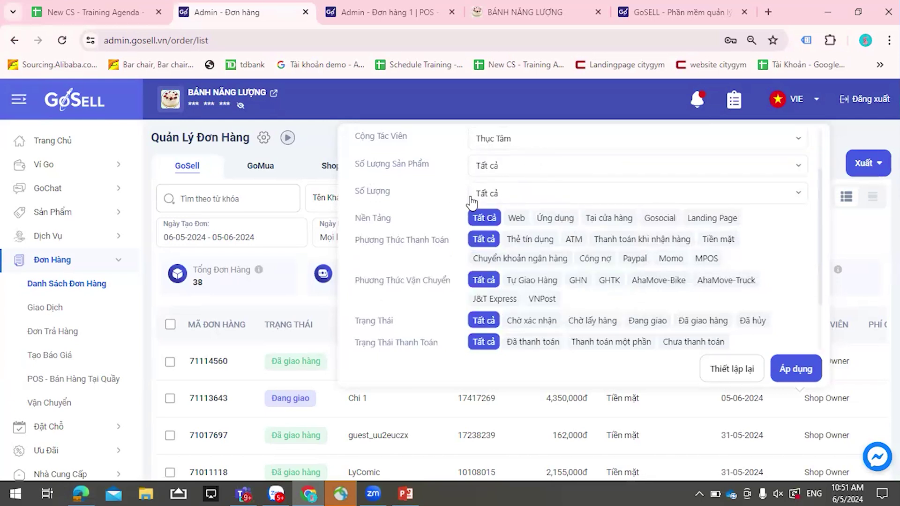
pyautogui.scroll(-2, 404, 193)
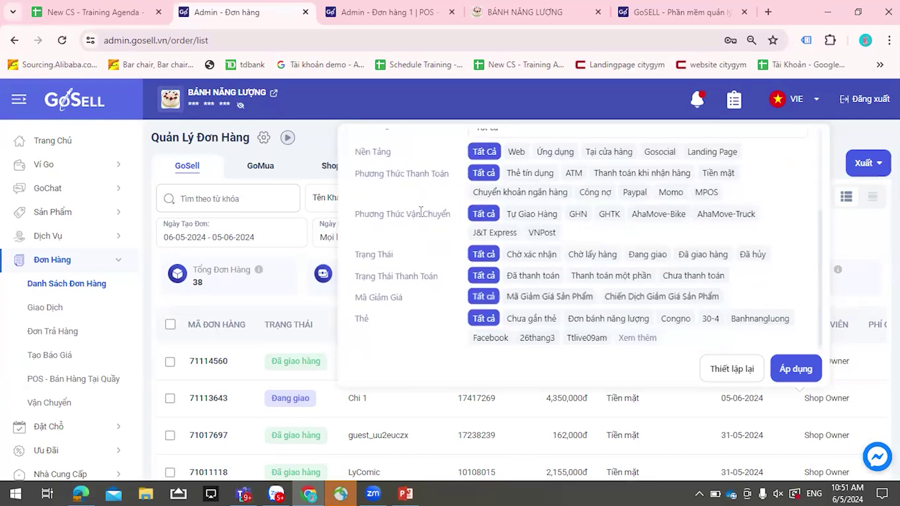
pyautogui.scroll(-1, 445, 235)
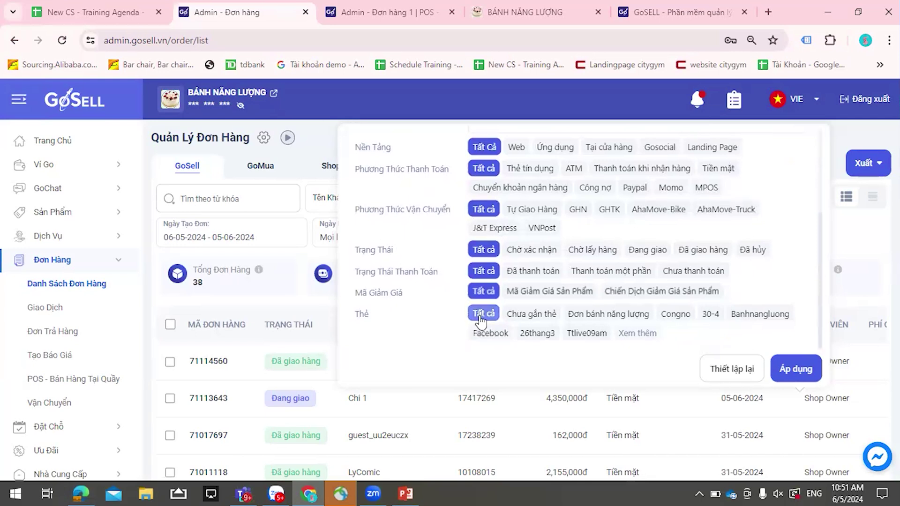
pyautogui.click(151, 245)
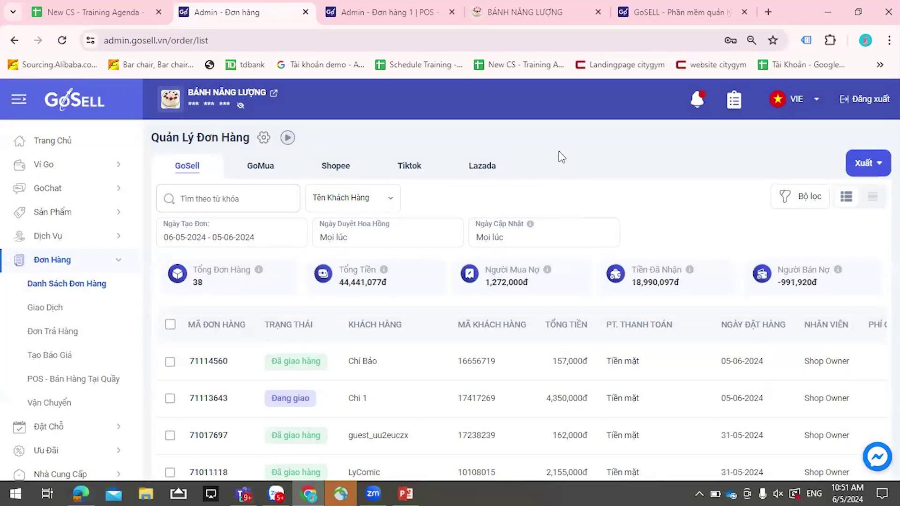
pyautogui.click(799, 196)
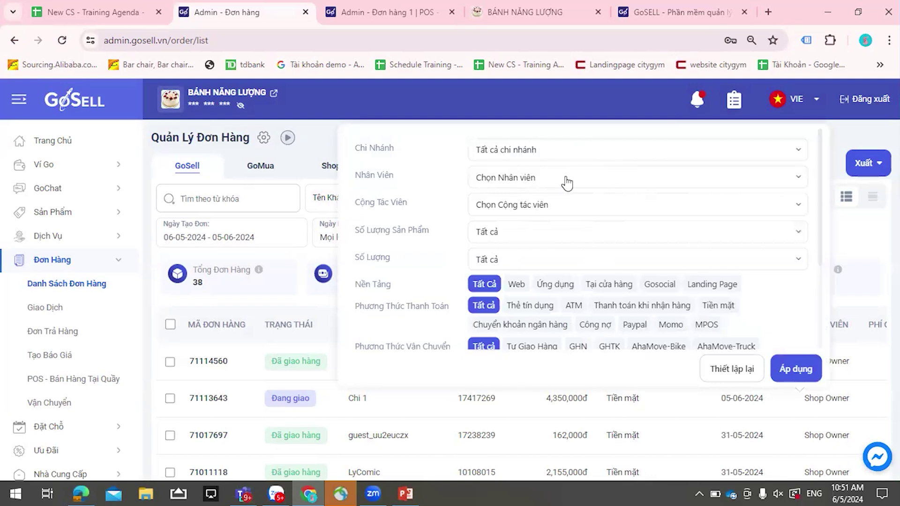
pyautogui.scroll(-3, 561, 201)
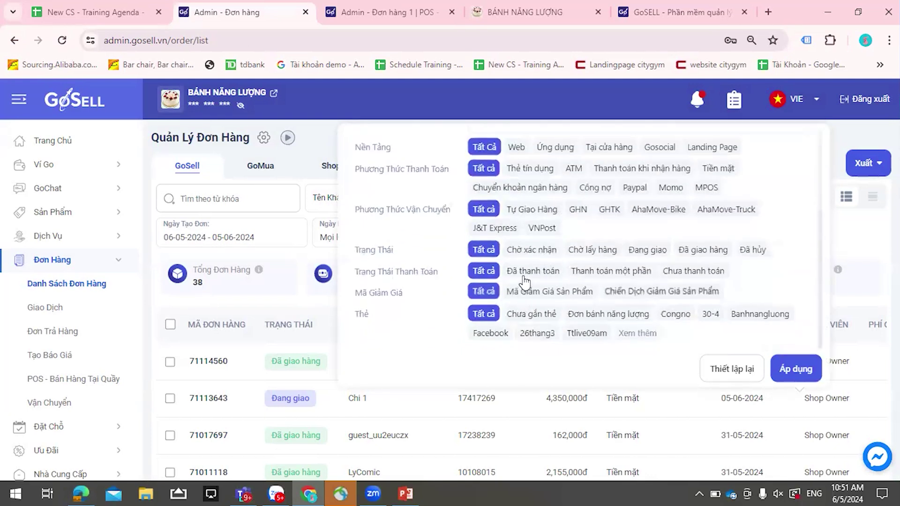
pyautogui.scroll(3, 524, 283)
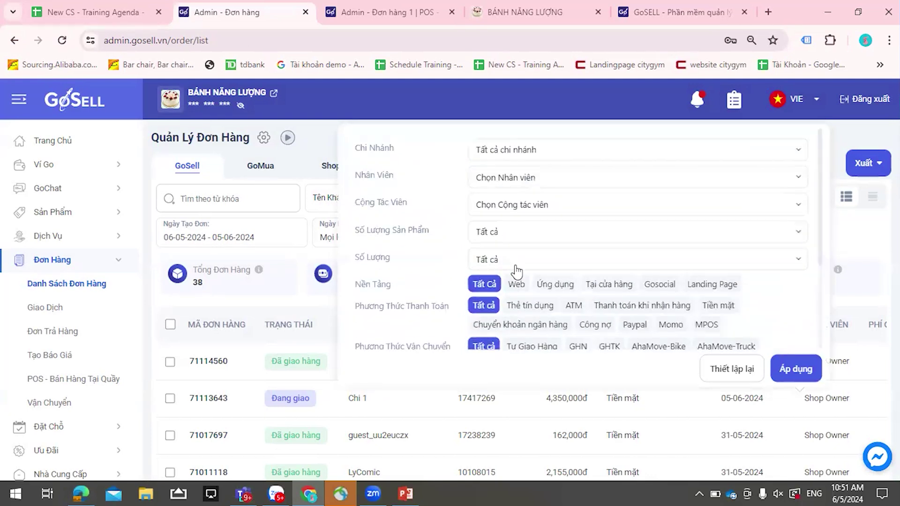
pyautogui.scroll(-3, 513, 271)
pyautogui.scroll(3, 496, 265)
pyautogui.click(795, 370)
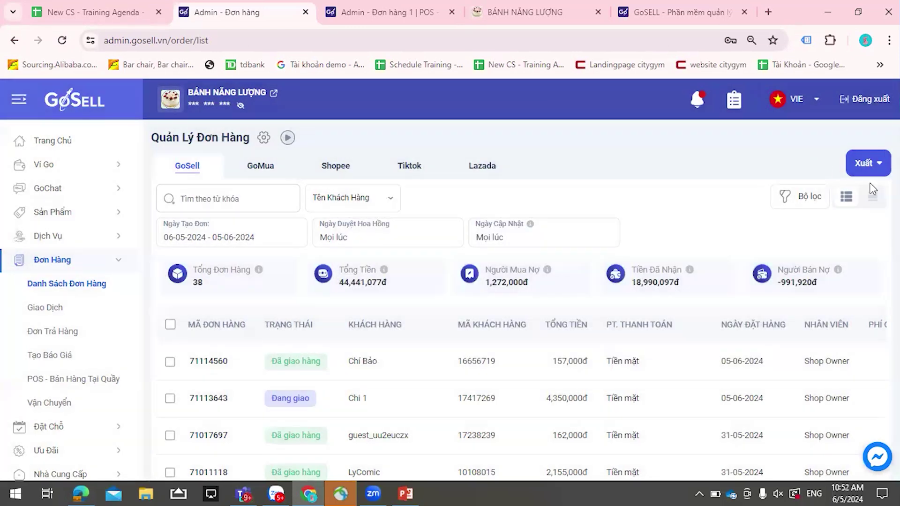
# - Export orders for the French cream cake product, then export 'Sản phẩm được bán bởi đối tác'
pyautogui.click(864, 164)
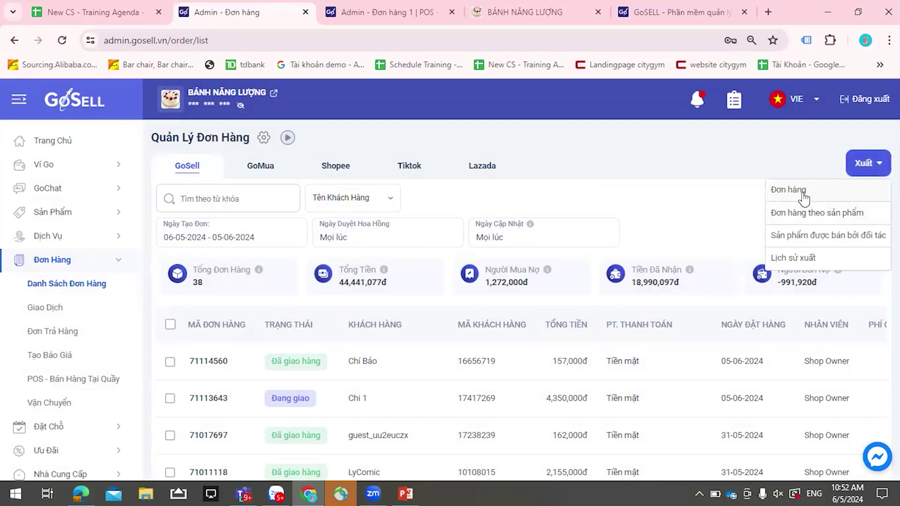
pyautogui.click(811, 221)
pyautogui.scroll(5, 268, 307)
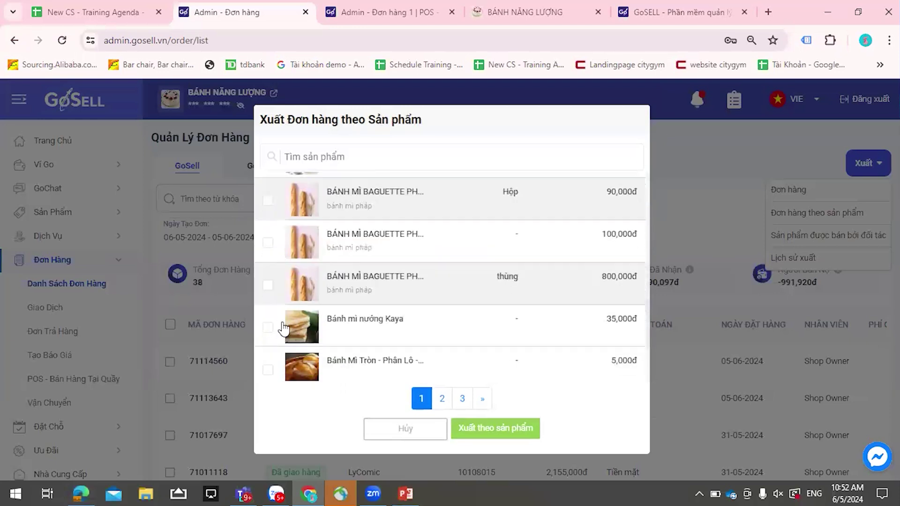
pyautogui.scroll(3, 280, 303)
pyautogui.click(267, 249)
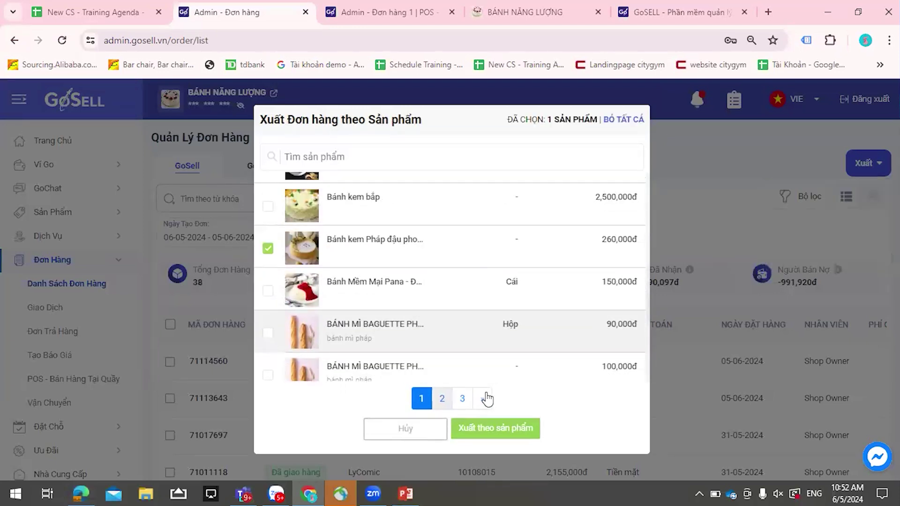
pyautogui.click(524, 437)
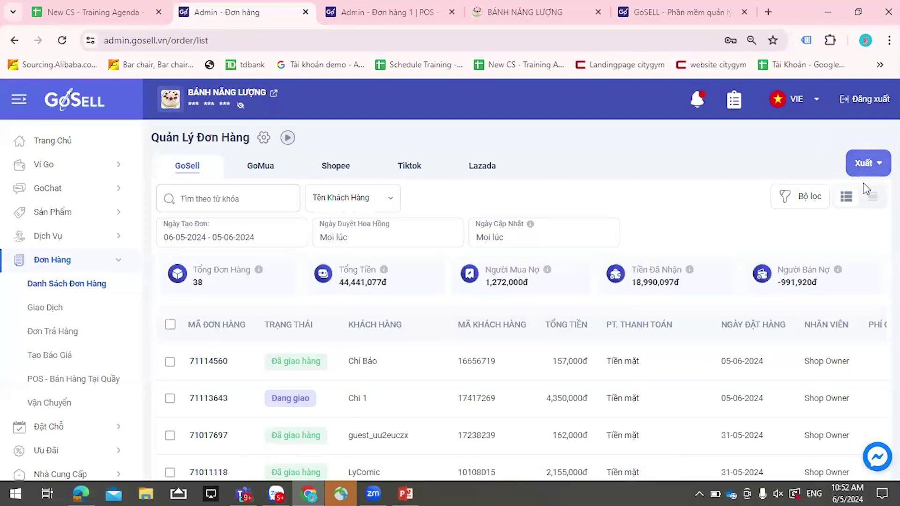
pyautogui.click(864, 170)
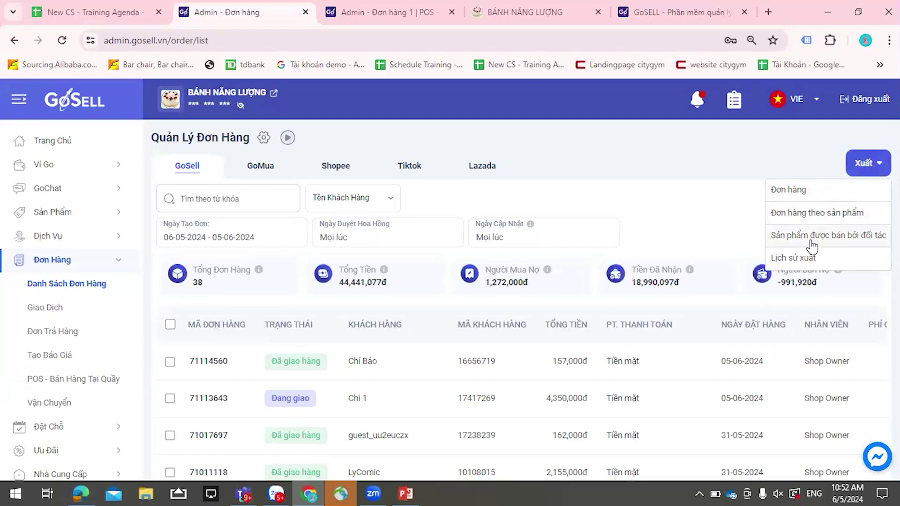
pyautogui.click(847, 247)
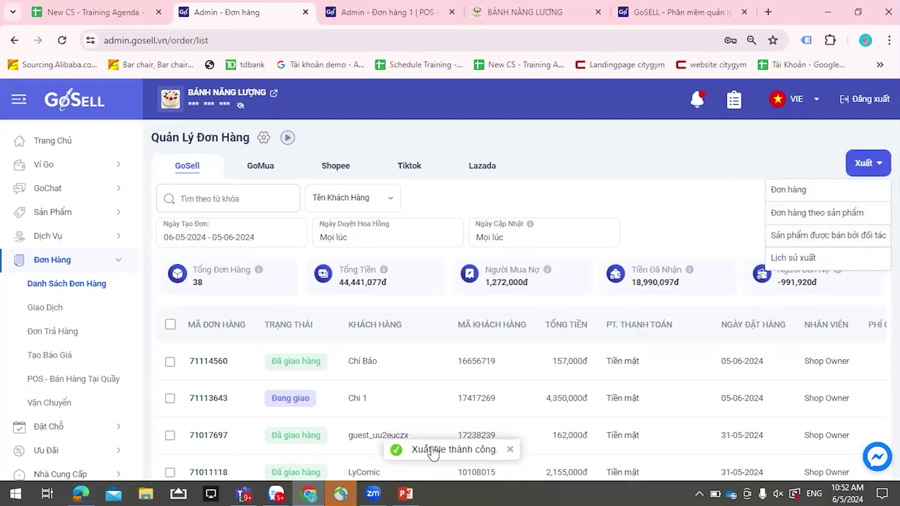
# - Download the 04/06/2024 order-by-product export from the Lịch sử xuất list
pyautogui.click(795, 263)
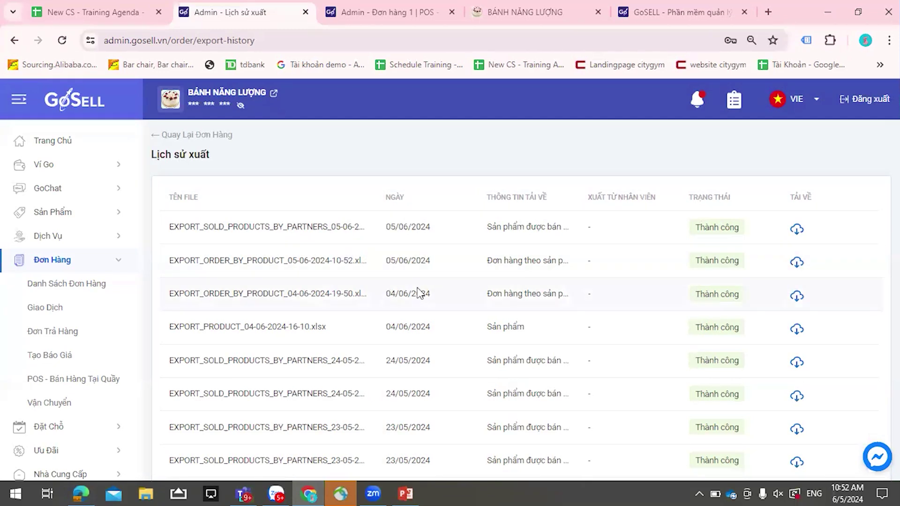
pyautogui.click(796, 297)
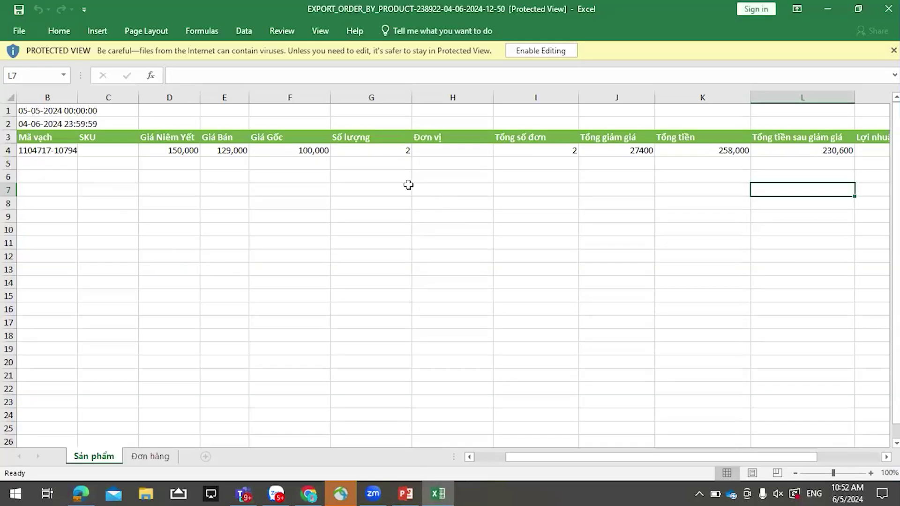
# - Read the product name in A4 and the 30,600 profit column, then minimize Excel
pyautogui.moveTo(531, 458); pyautogui.dragTo(482, 471)
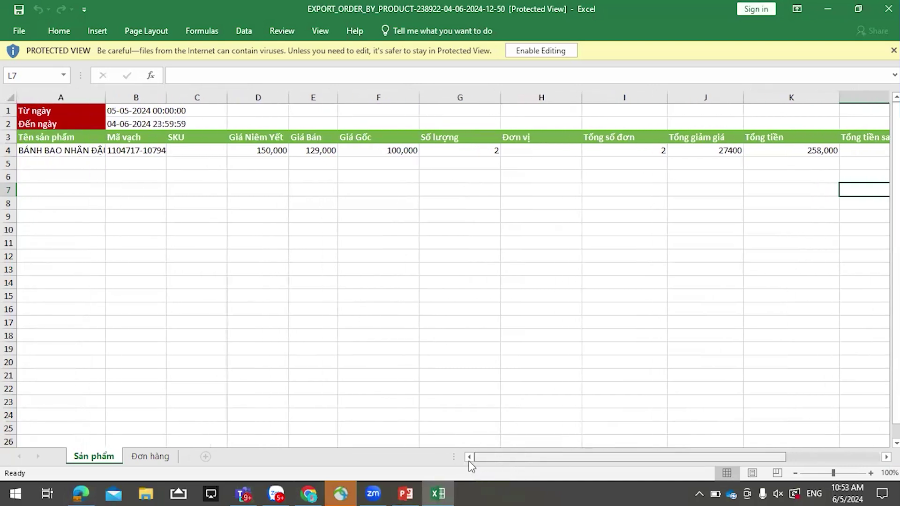
pyautogui.click(89, 150)
pyautogui.moveTo(557, 461); pyautogui.dragTo(651, 459)
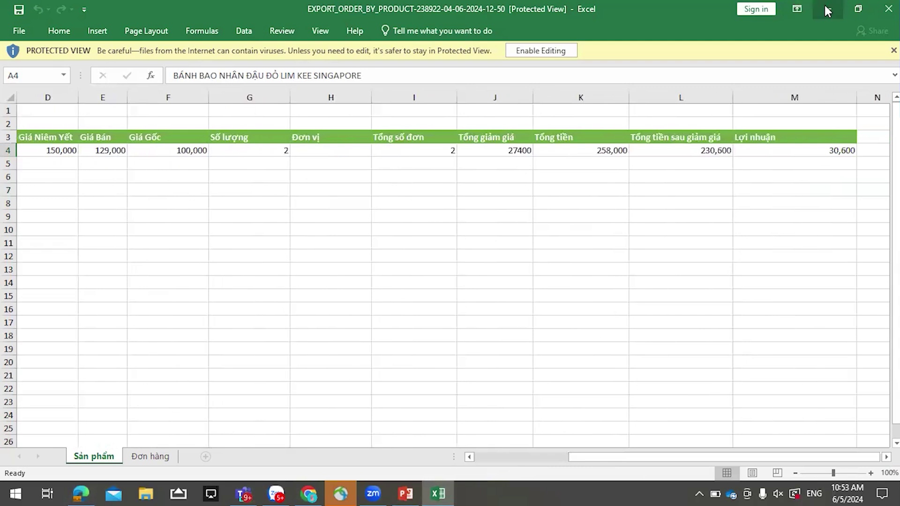
pyautogui.click(827, 9)
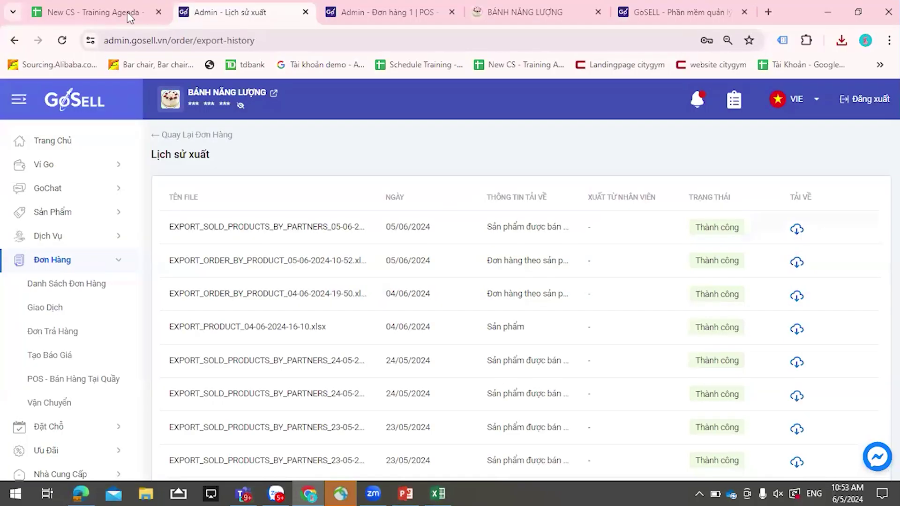
# - Return to the order list and filter creation date from 06-05-2024 to 30-06-2024
pyautogui.click(147, 137)
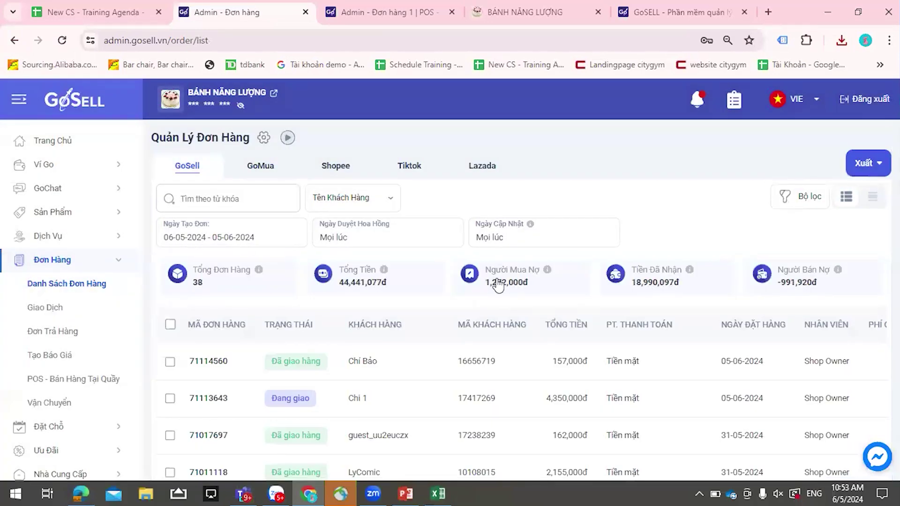
pyautogui.click(192, 243)
pyautogui.click(126, 321)
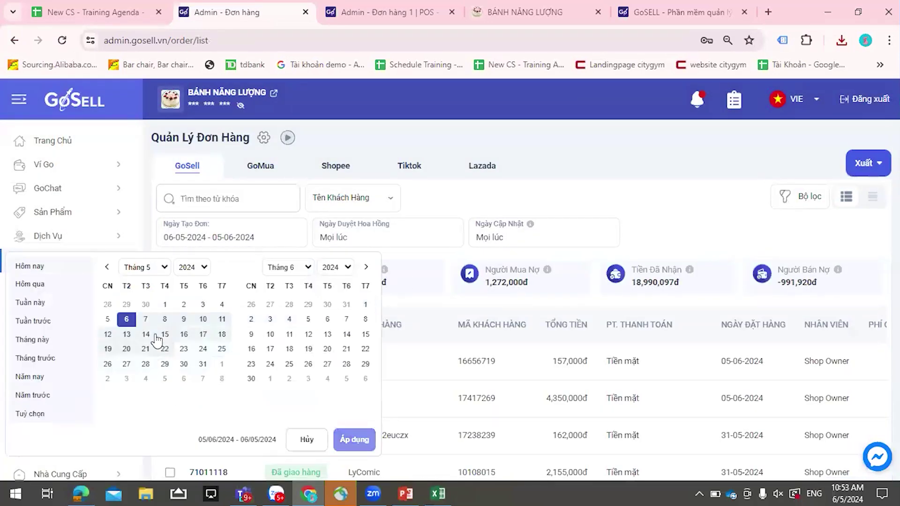
pyautogui.click(252, 378)
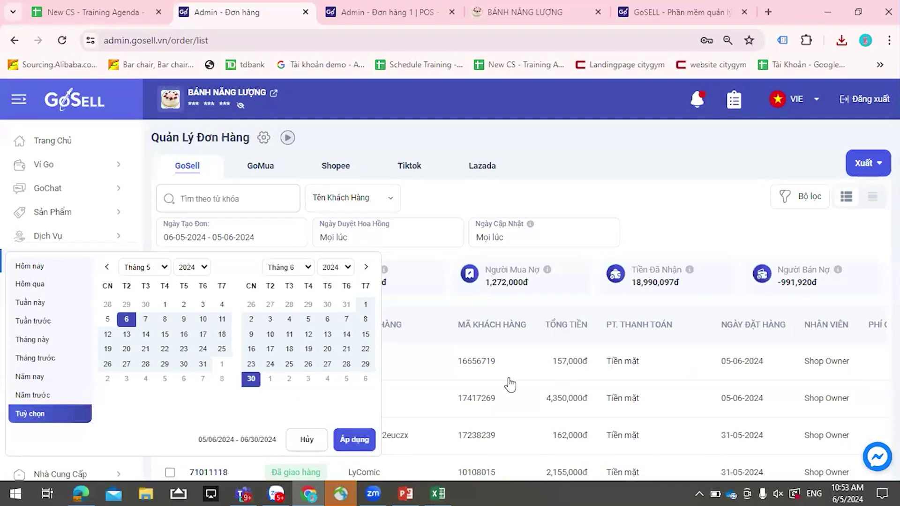
pyautogui.click(359, 441)
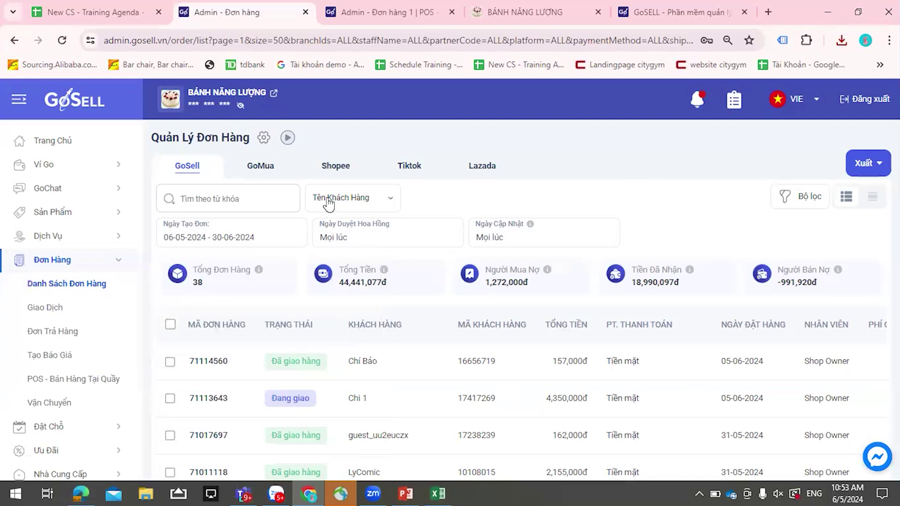
# - Try a June 6–27 commission approval date range, dismiss it, then view last-updated date options
pyautogui.click(340, 242)
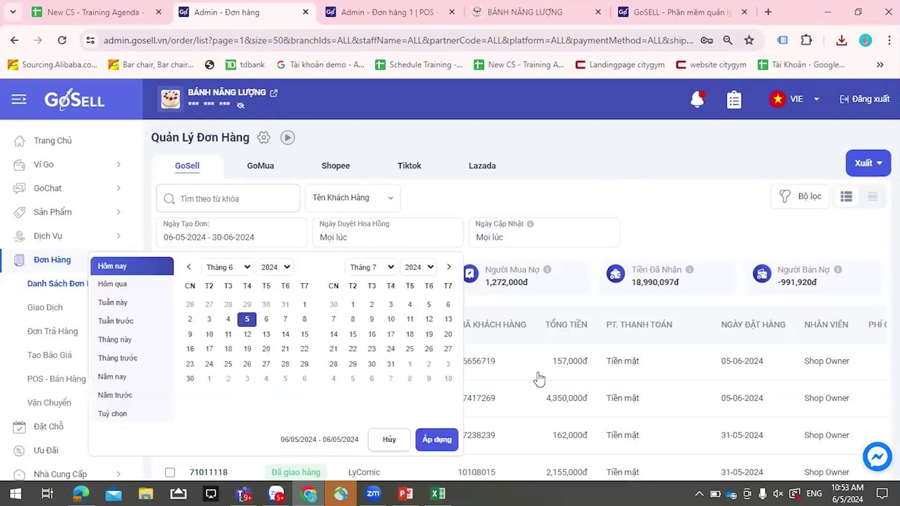
pyautogui.click(266, 319)
pyautogui.click(266, 364)
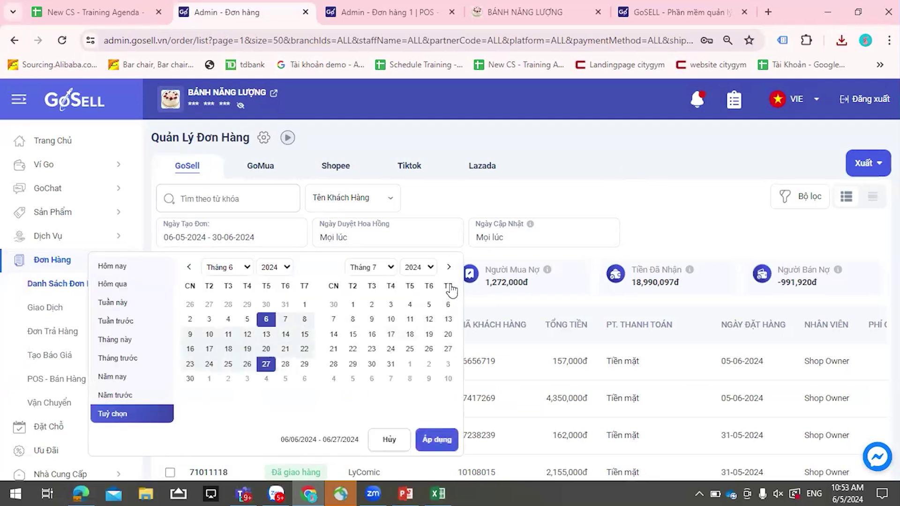
pyautogui.click(500, 207)
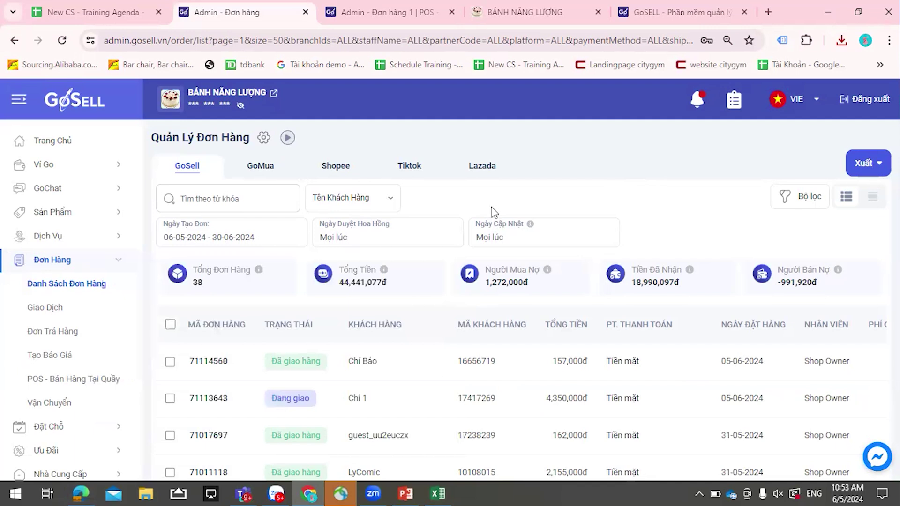
pyautogui.click(493, 233)
# - Close the date picker and, in display settings, show shipping method and loyalty points columns
pyautogui.click(412, 190)
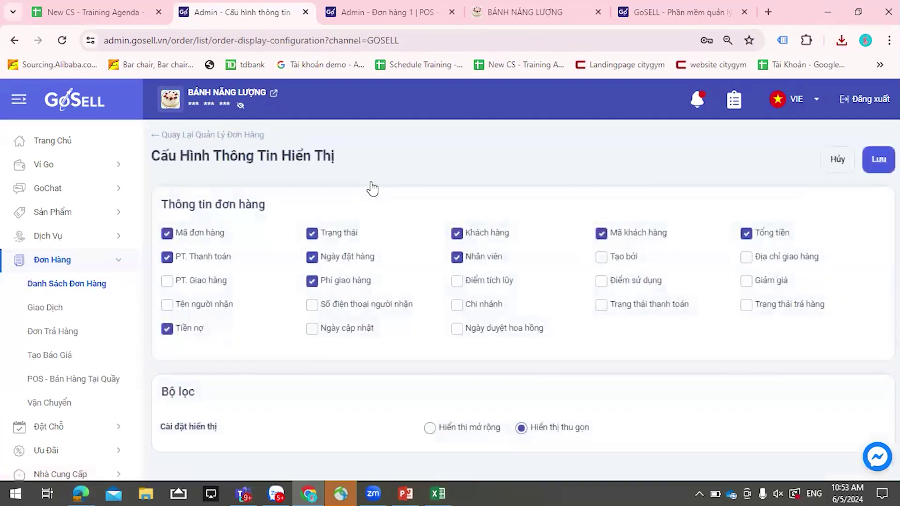
pyautogui.click(253, 135)
pyautogui.click(187, 283)
pyautogui.click(458, 305)
pyautogui.click(457, 282)
pyautogui.click(481, 304)
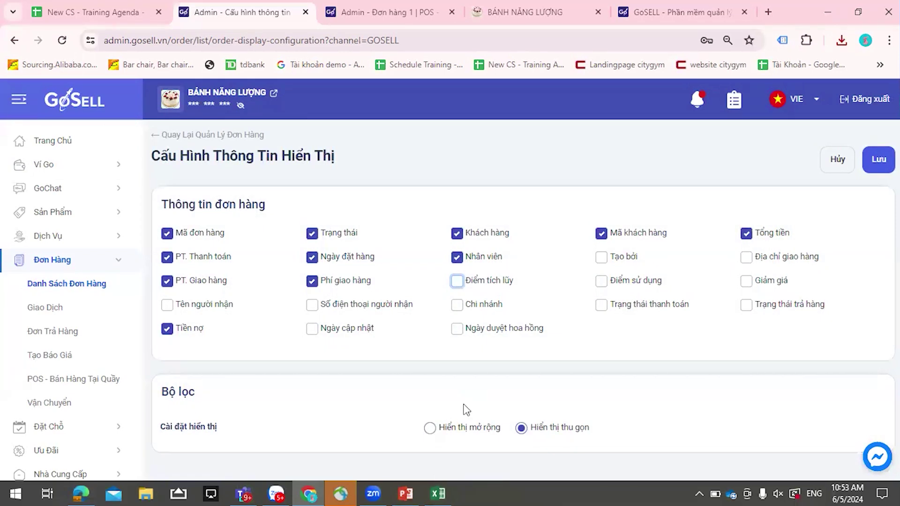
pyautogui.click(429, 428)
# - Add the tag, collaborator, shipping method and branch filters to the order list
pyautogui.scroll(-4, 485, 413)
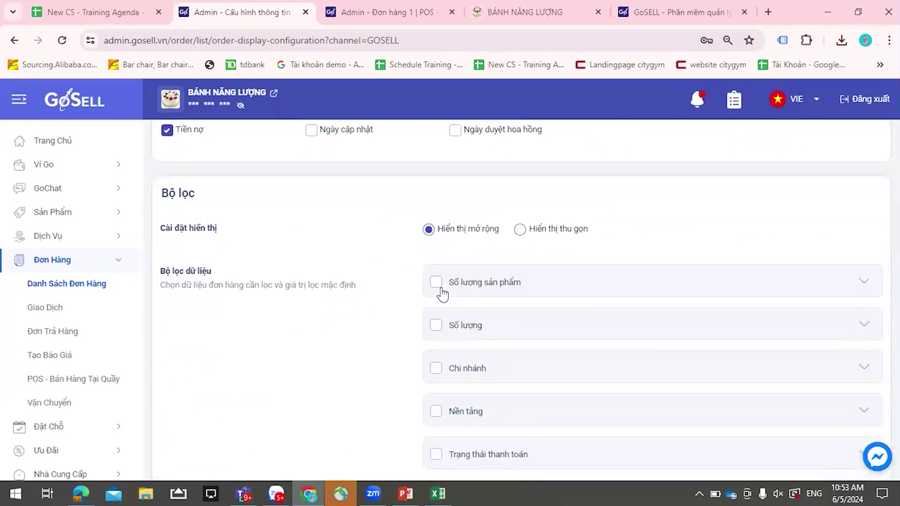
pyautogui.scroll(-5, 466, 301)
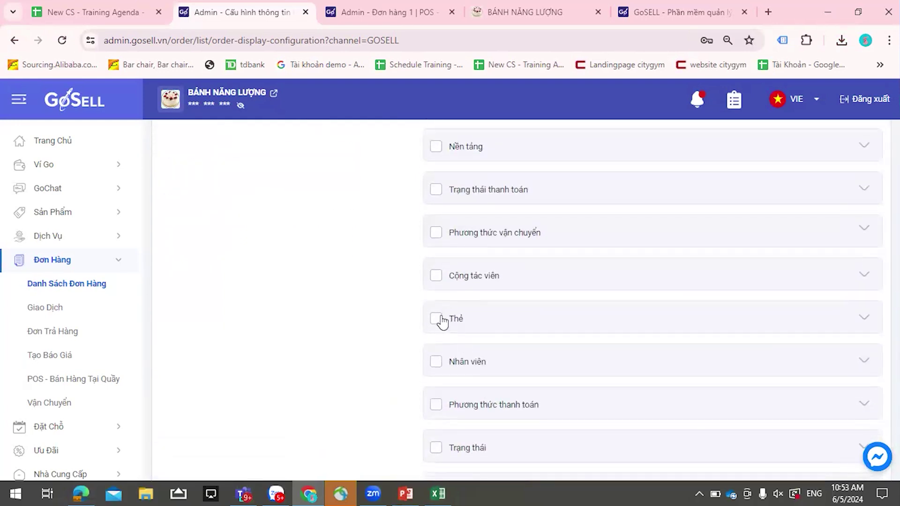
pyautogui.click(436, 319)
pyautogui.click(435, 276)
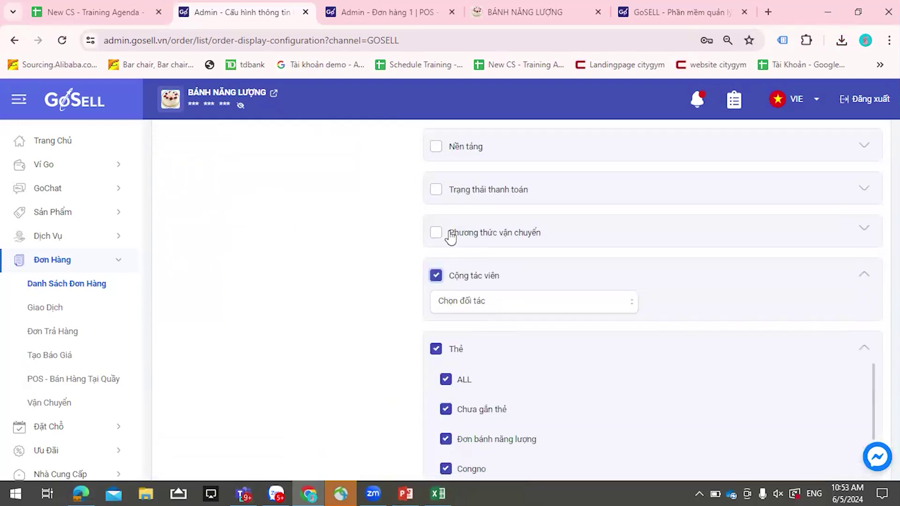
pyautogui.click(436, 233)
pyautogui.scroll(3, 504, 296)
pyautogui.scroll(-3, 494, 291)
pyautogui.scroll(3, 454, 225)
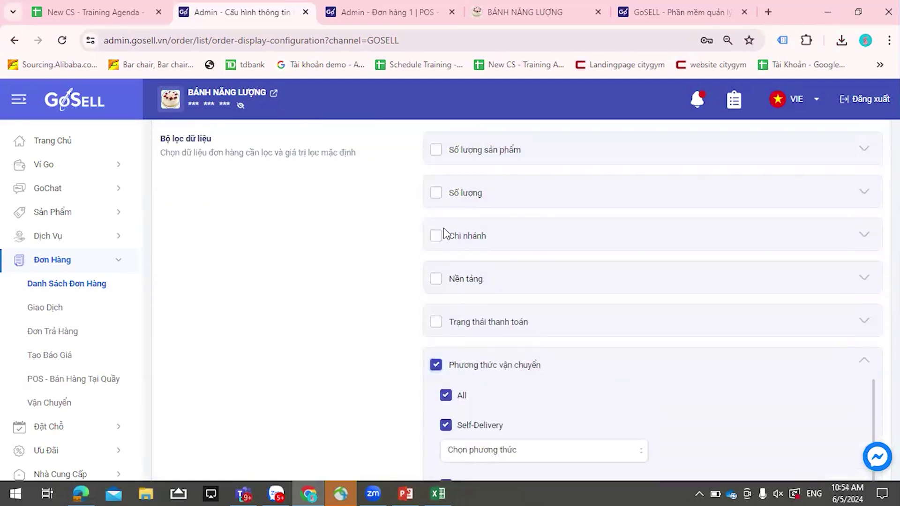
pyautogui.click(448, 237)
pyautogui.scroll(1, 550, 300)
pyautogui.scroll(5, 549, 300)
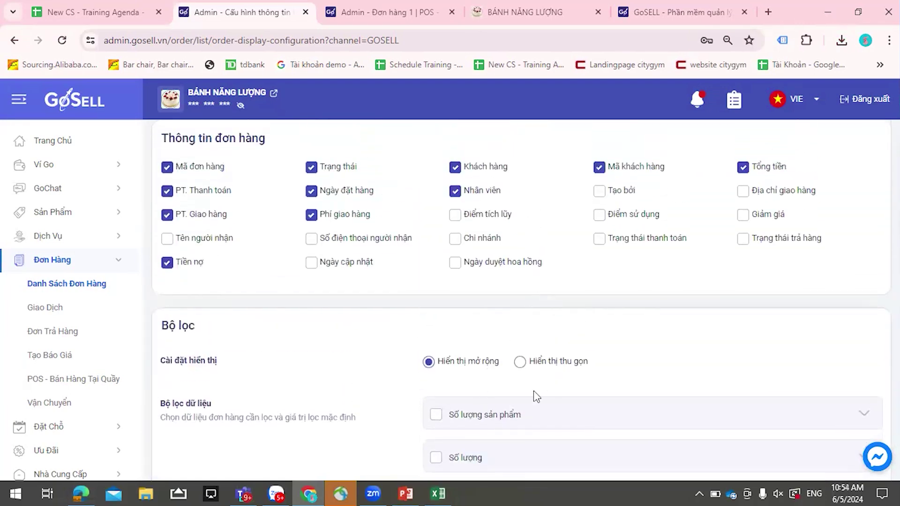
pyautogui.scroll(2, 533, 390)
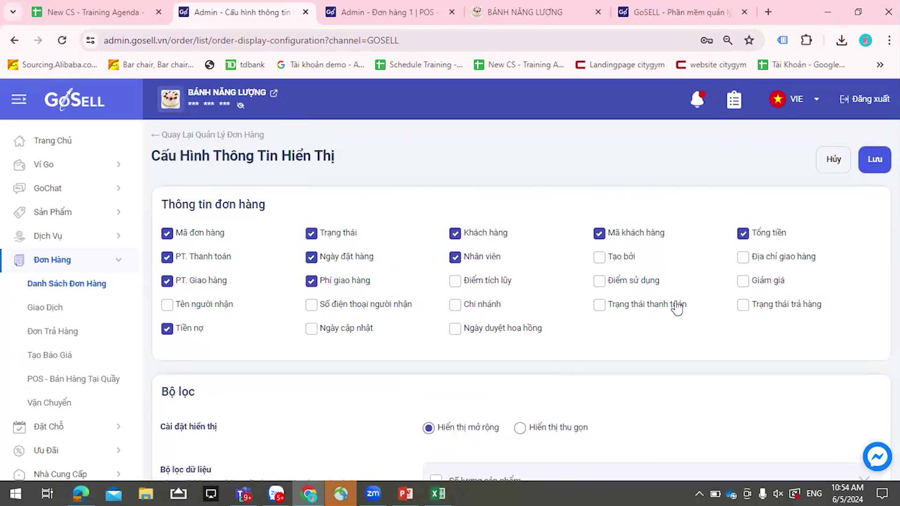
# - Show the commission approval date, branch and loyalty points columns and save the settings
pyautogui.click(455, 328)
pyautogui.click(454, 304)
pyautogui.click(454, 281)
pyautogui.click(874, 159)
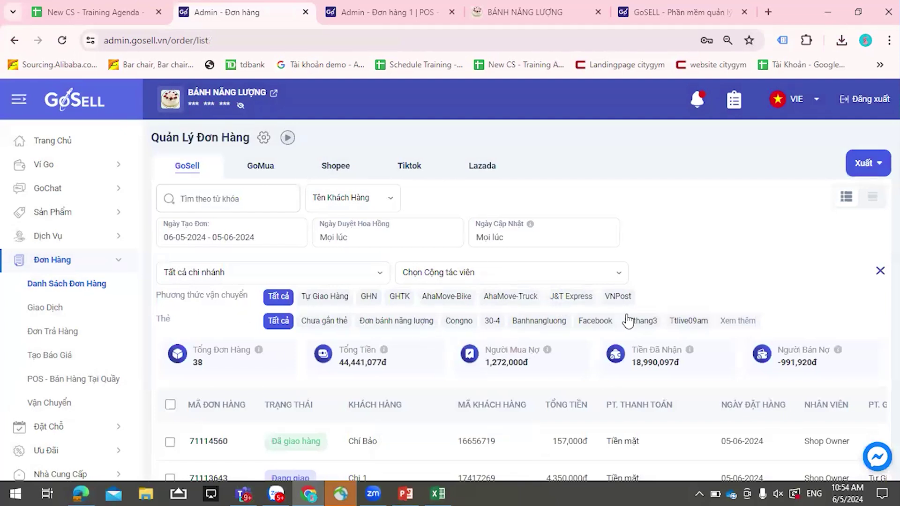
# - Check the extra tag options, then switch order filters to the compact layout and save
pyautogui.click(723, 322)
pyautogui.click(264, 137)
pyautogui.scroll(-5, 536, 297)
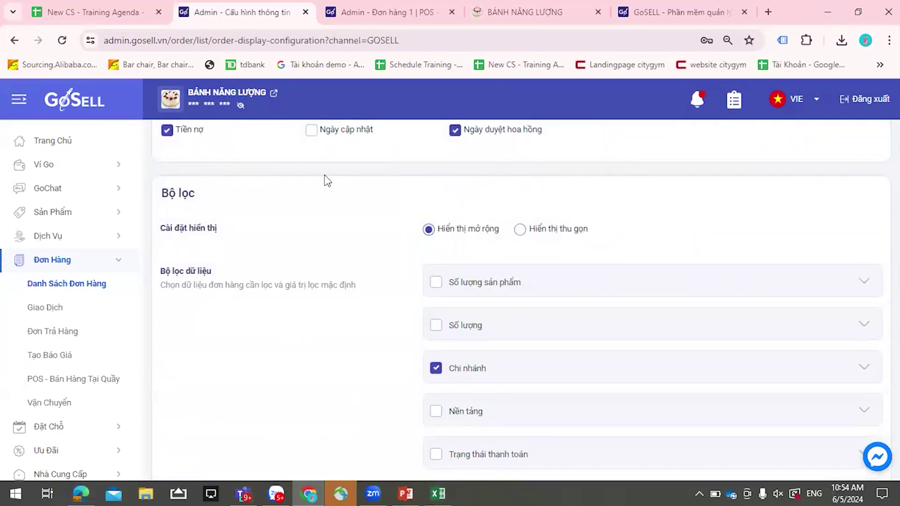
pyautogui.click(521, 230)
pyautogui.click(879, 161)
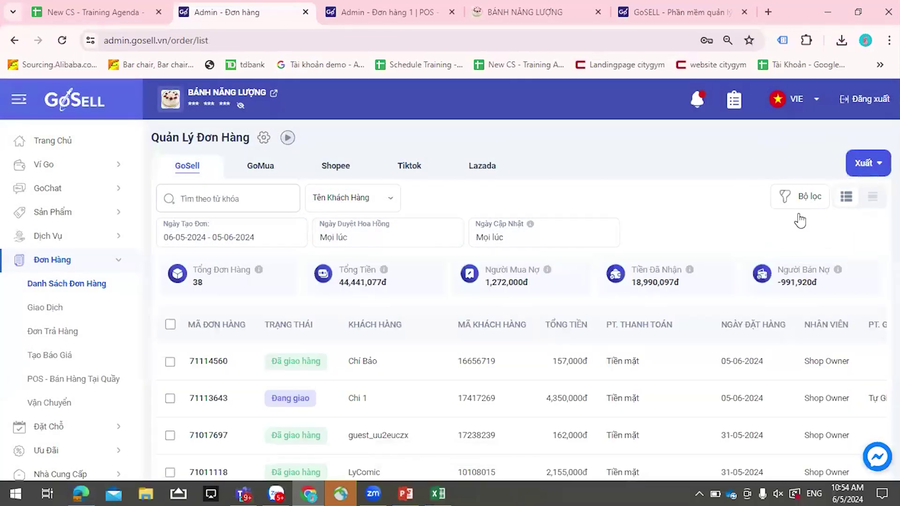
# - Apply the full set of order filters and view the GoMua orders
pyautogui.click(799, 215)
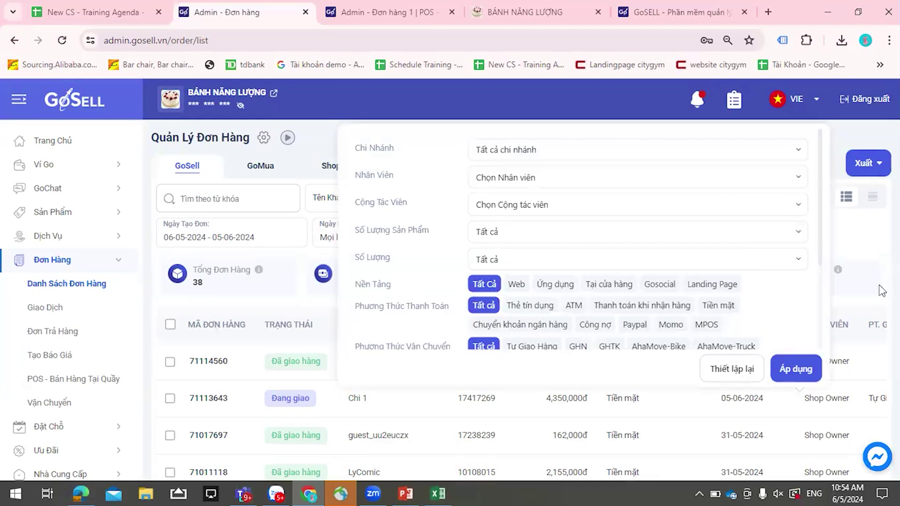
pyautogui.click(796, 369)
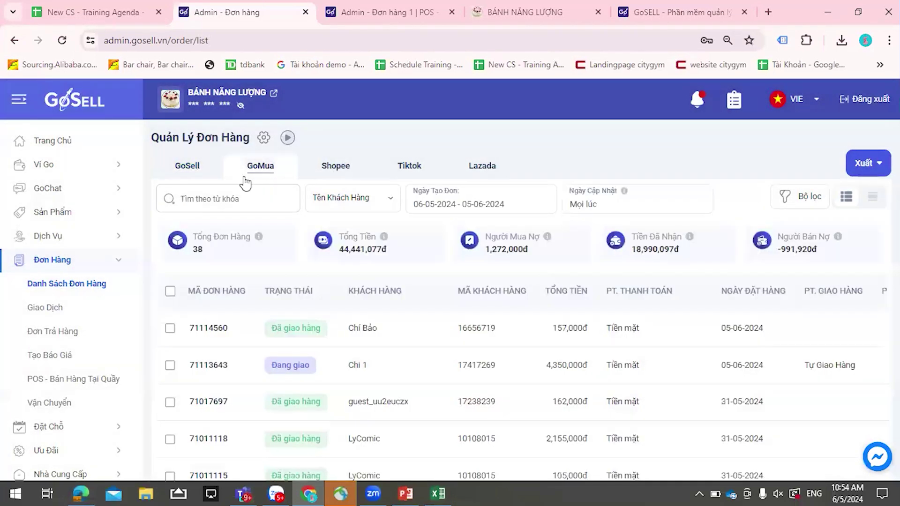
pyautogui.click(262, 172)
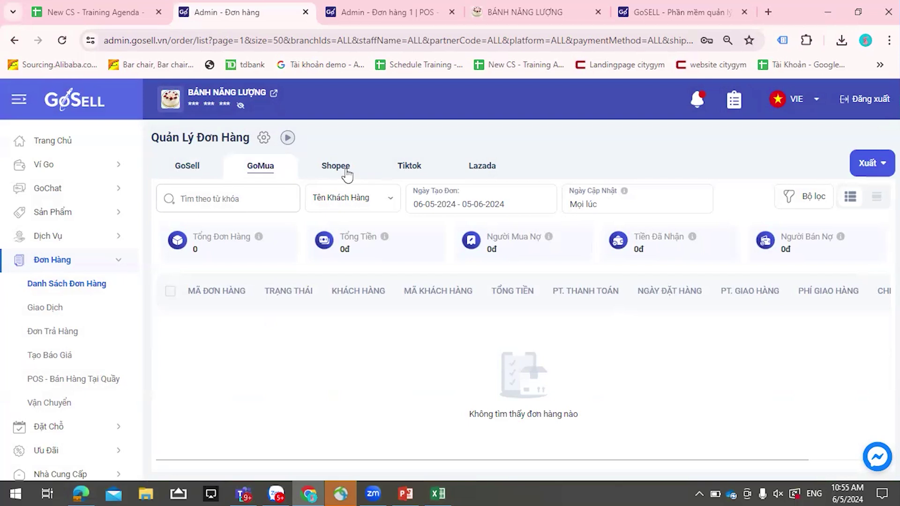
# - Cycle through the Shopee, Tiktok and Lazada order tabs, ending on Lazada's empty list
pyautogui.click(346, 170)
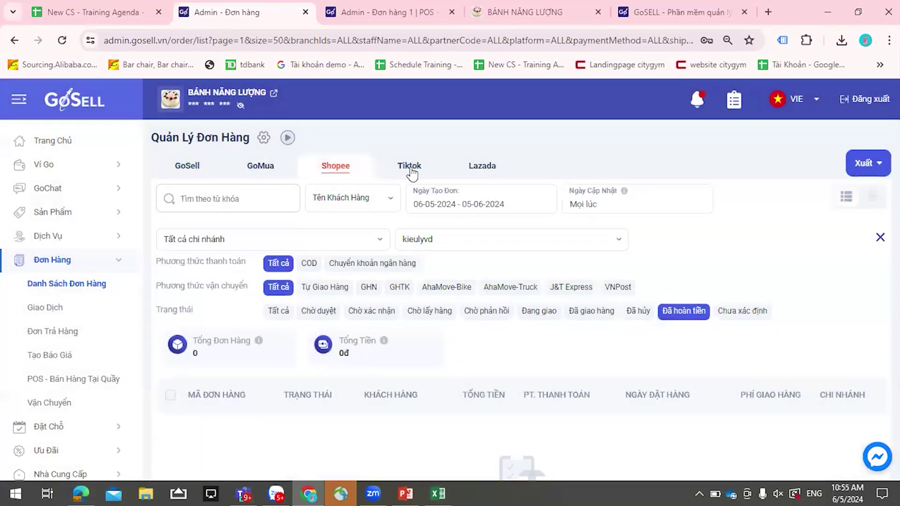
pyautogui.click(412, 173)
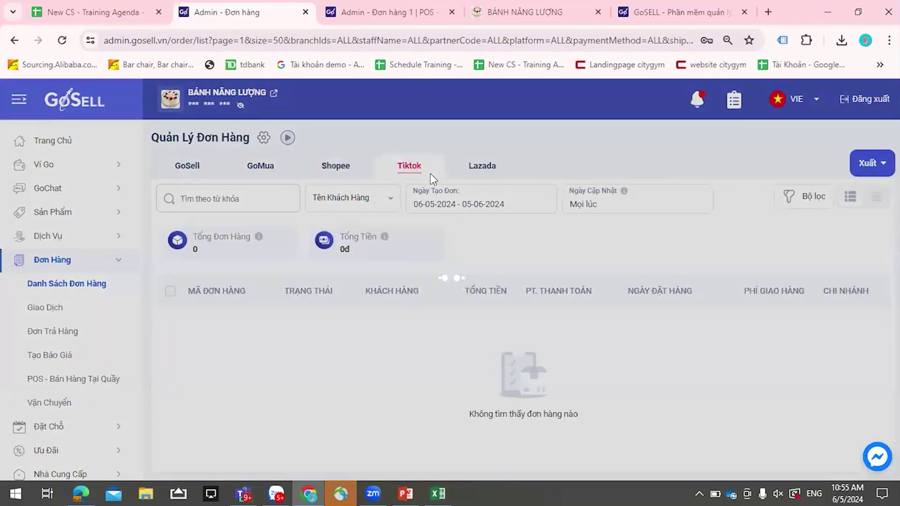
pyautogui.click(487, 174)
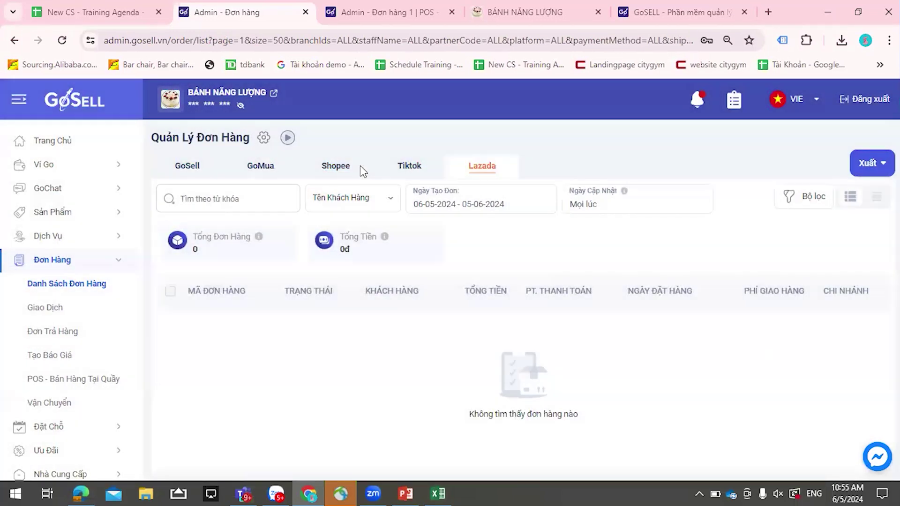
pyautogui.click(361, 170)
pyautogui.click(405, 172)
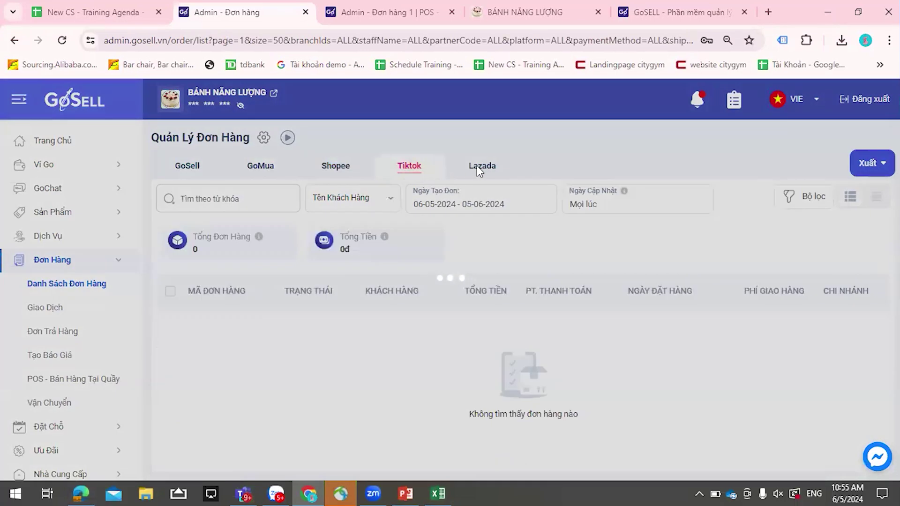
pyautogui.click(475, 171)
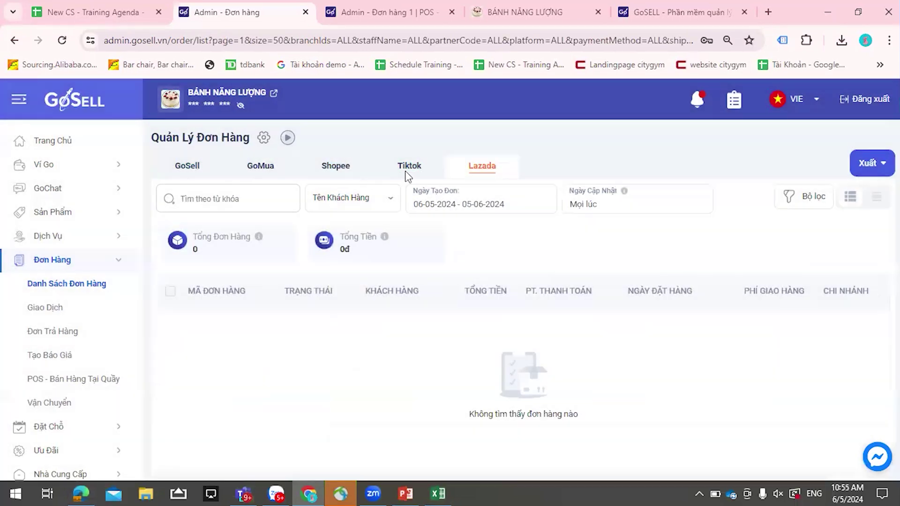
pyautogui.click(338, 171)
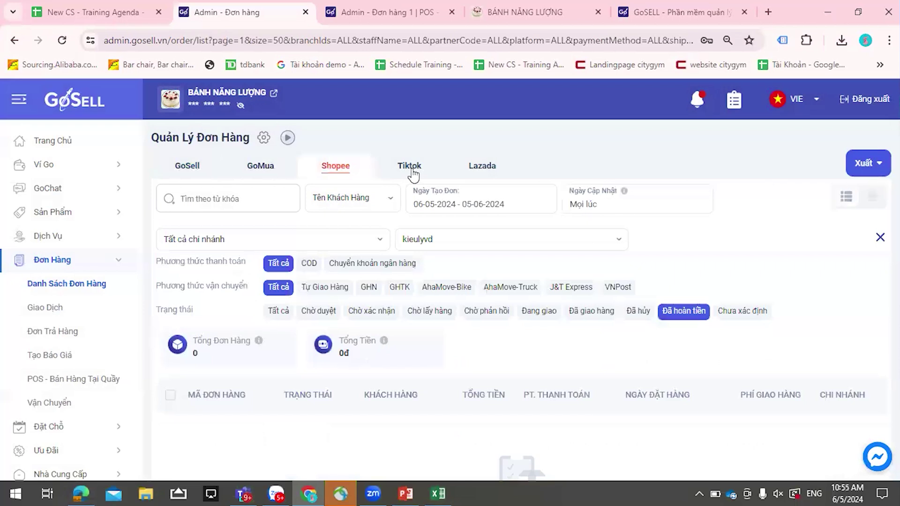
pyautogui.click(415, 168)
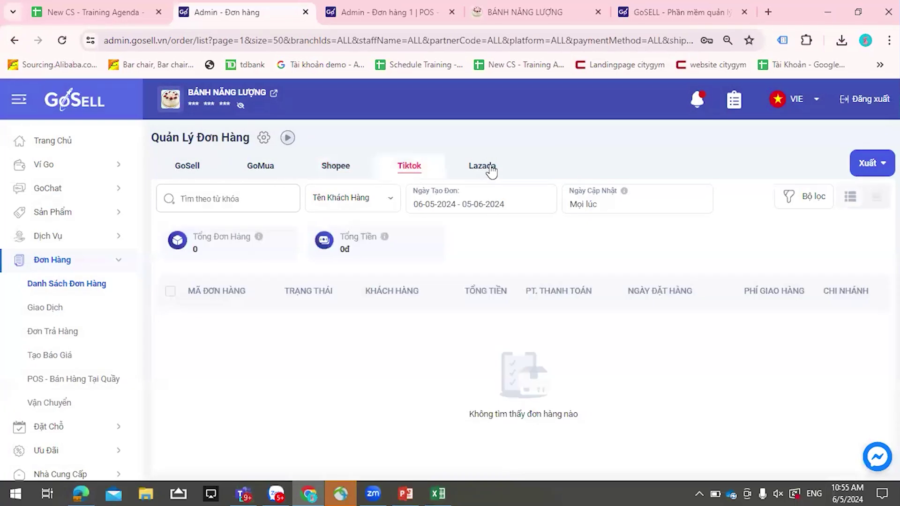
pyautogui.click(490, 169)
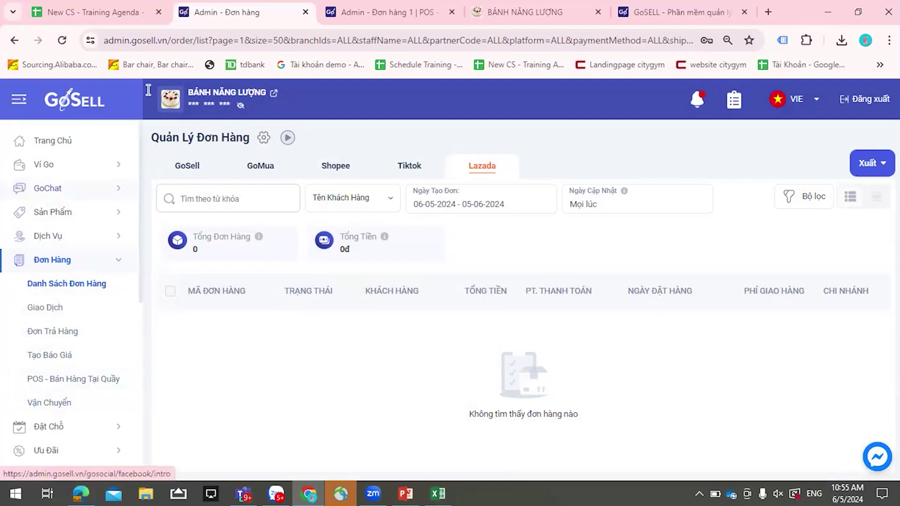
pyautogui.scroll(-2, 60, 293)
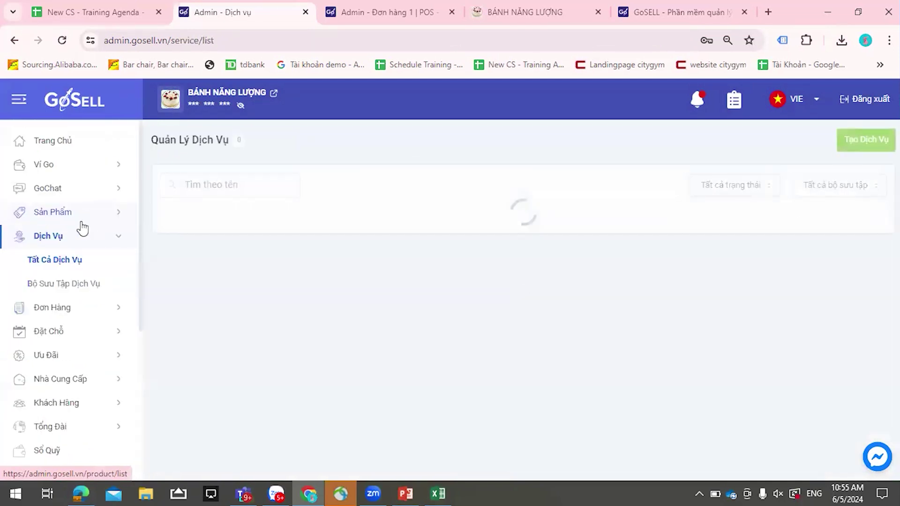
# - Visit the reservation and order lists, then switch to the POS - Mua Dịch Vụ Tại Quầy tab
pyautogui.scroll(-3, 86, 217)
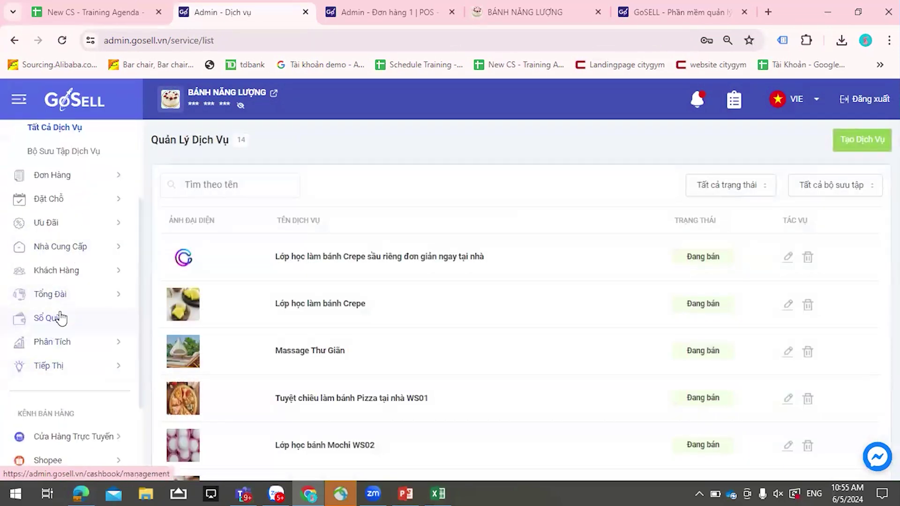
pyautogui.scroll(3, 61, 315)
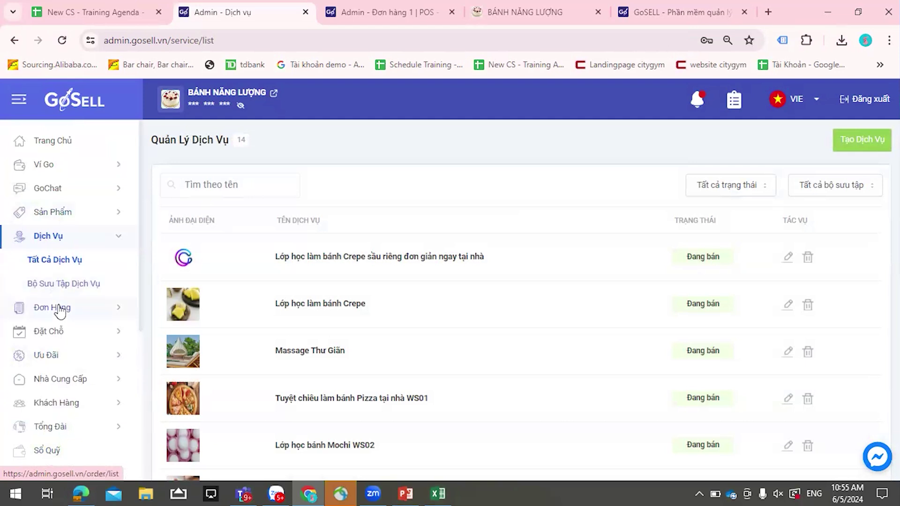
pyautogui.scroll(-2, 61, 309)
pyautogui.click(55, 268)
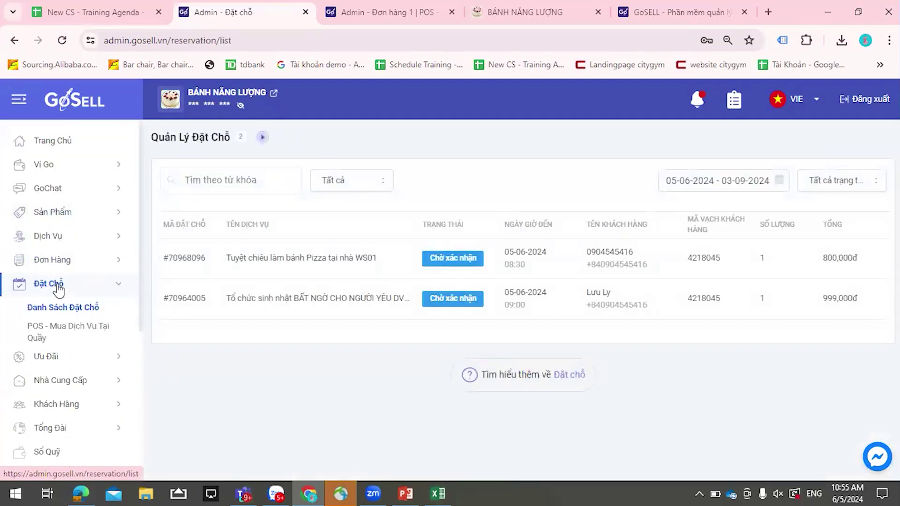
pyautogui.click(70, 336)
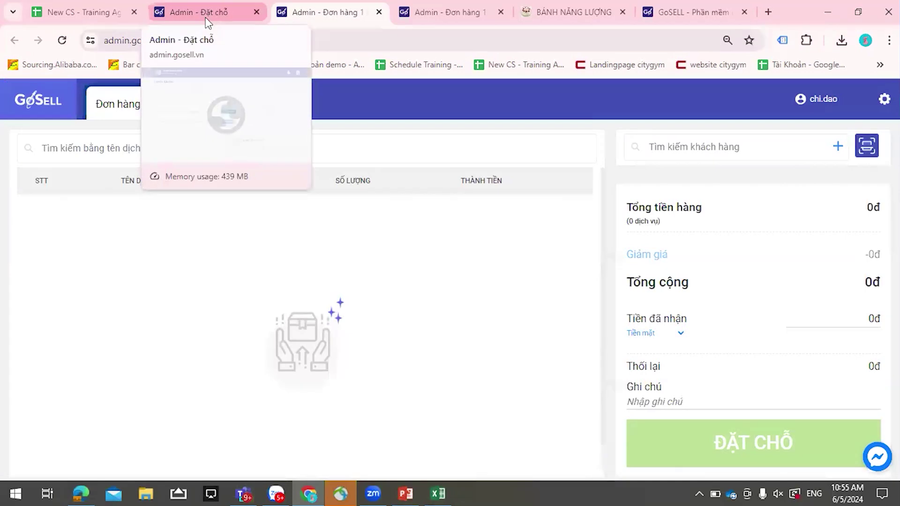
pyautogui.click(206, 13)
pyautogui.click(72, 262)
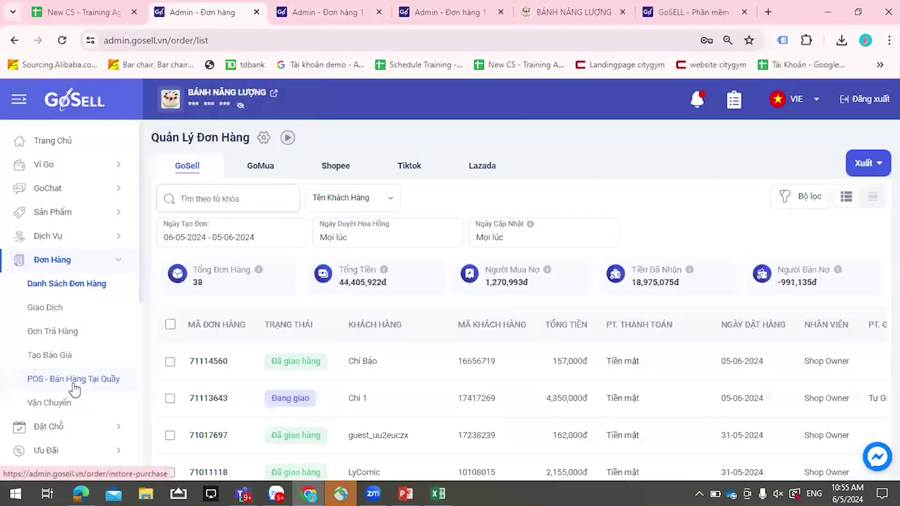
pyautogui.scroll(-1, 74, 383)
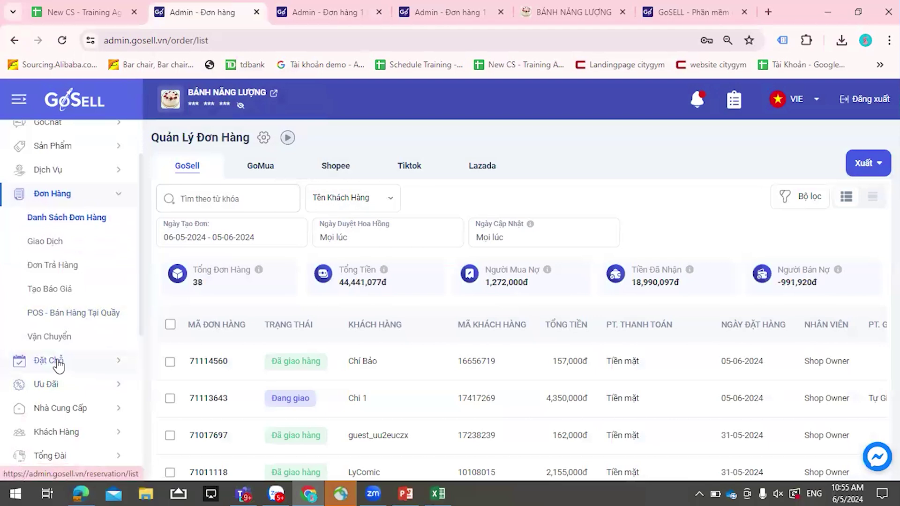
pyautogui.click(58, 363)
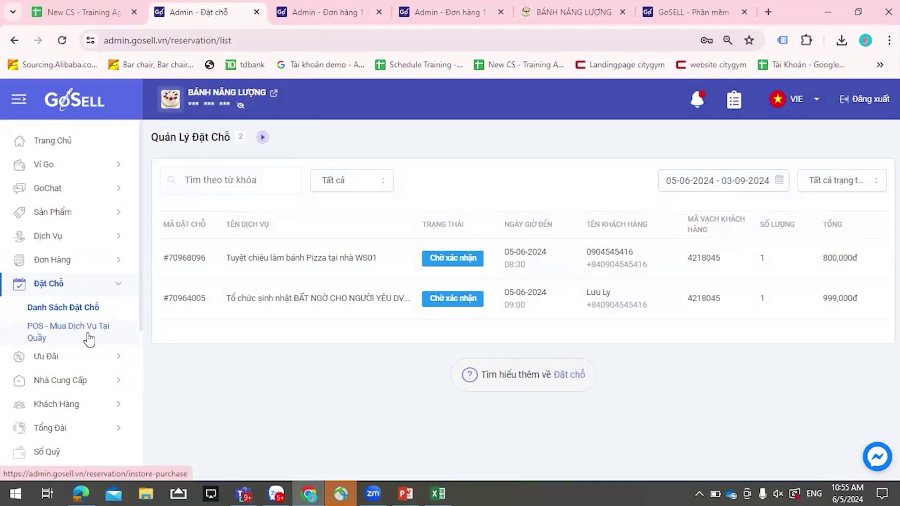
pyautogui.click(320, 11)
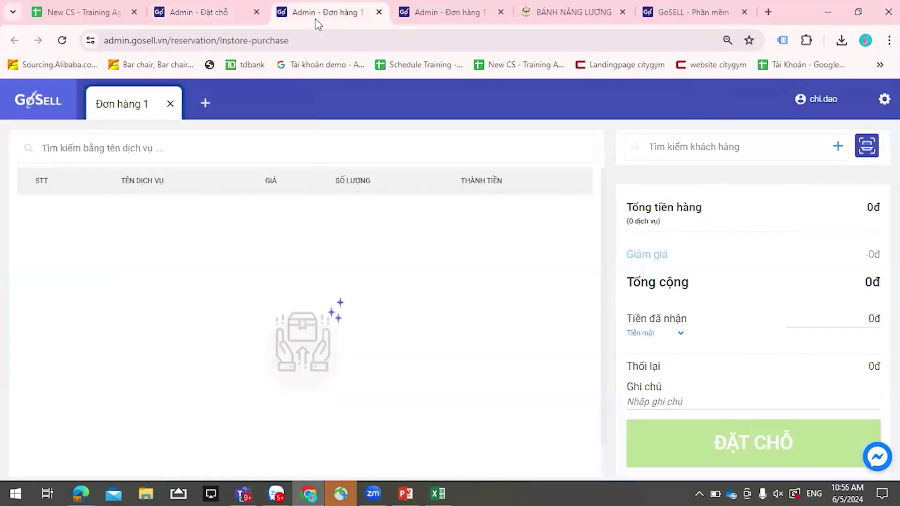
pyautogui.click(238, 169)
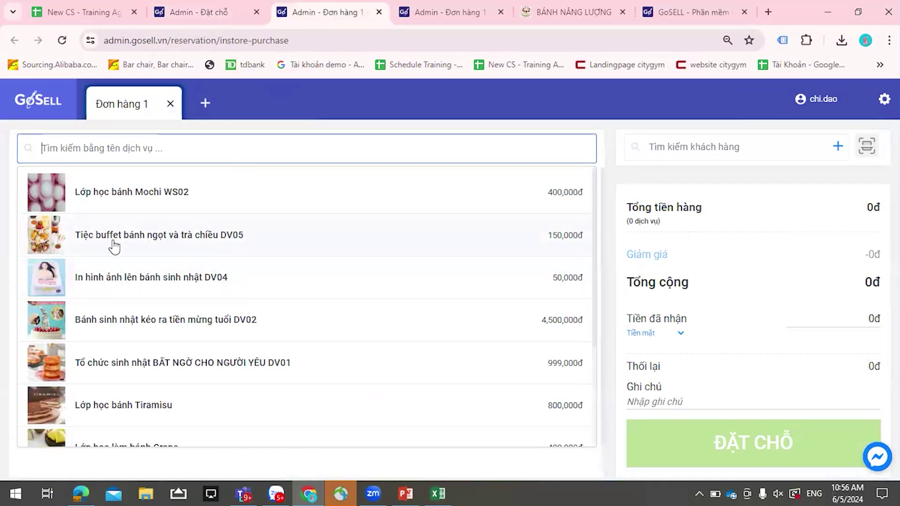
pyautogui.click(419, 247)
pyautogui.click(424, 249)
pyautogui.click(462, 274)
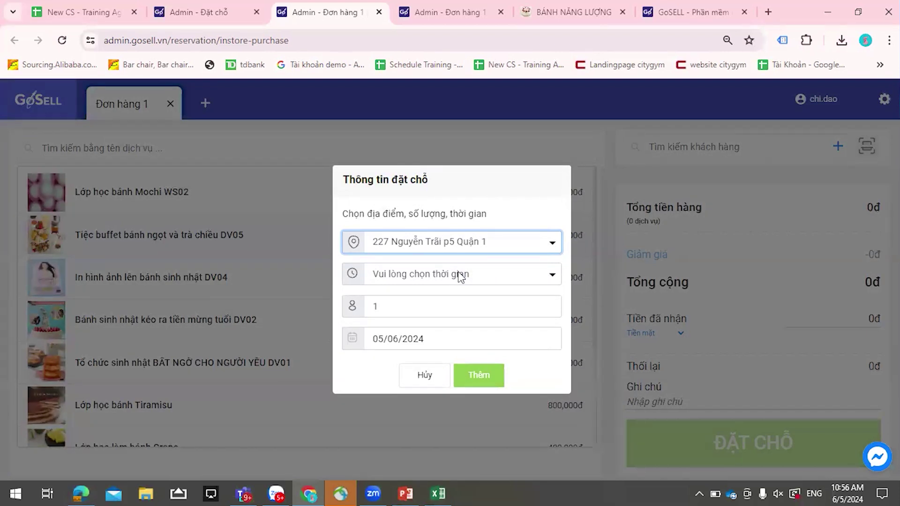
pyautogui.click(462, 275)
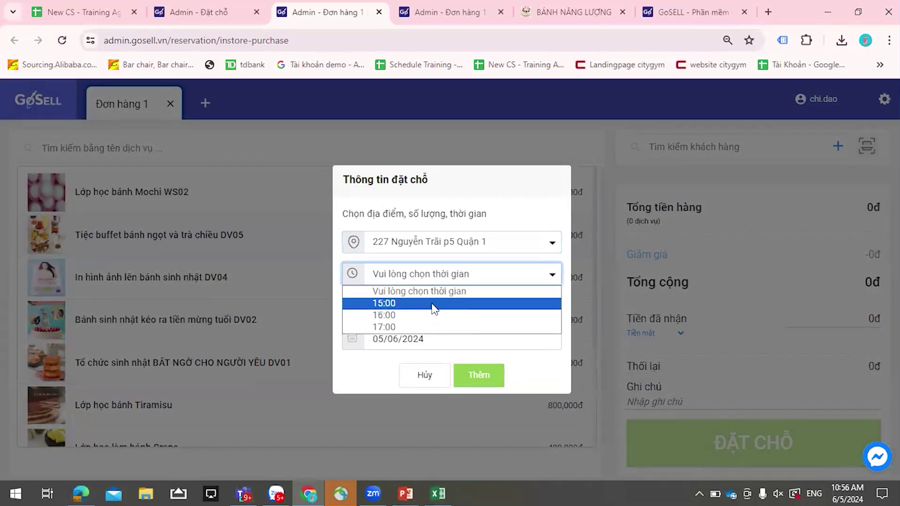
pyautogui.click(424, 305)
pyautogui.click(424, 311)
pyautogui.click(476, 374)
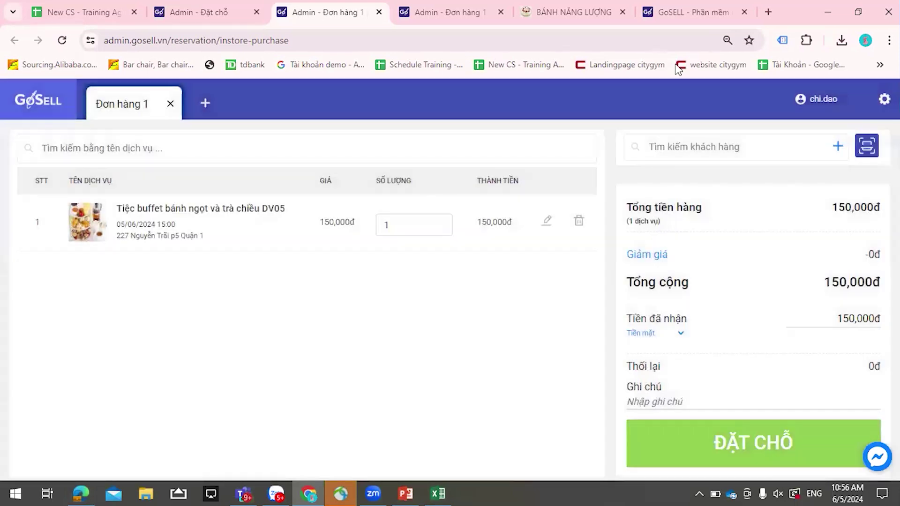
# - Search for and select the customer, then place the reservation
pyautogui.click(693, 147)
pyautogui.write('chi')
pyautogui.click(707, 195)
pyautogui.click(775, 453)
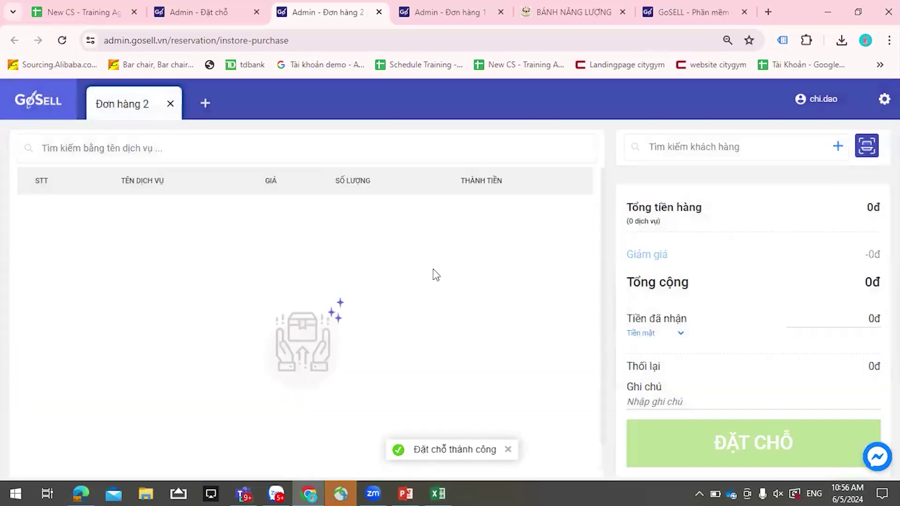
pyautogui.click(205, 102)
pyautogui.click(297, 103)
# - Switch to the in-store product order tab and add blank orders Đơn hàng 2 through 5
pyautogui.click(206, 12)
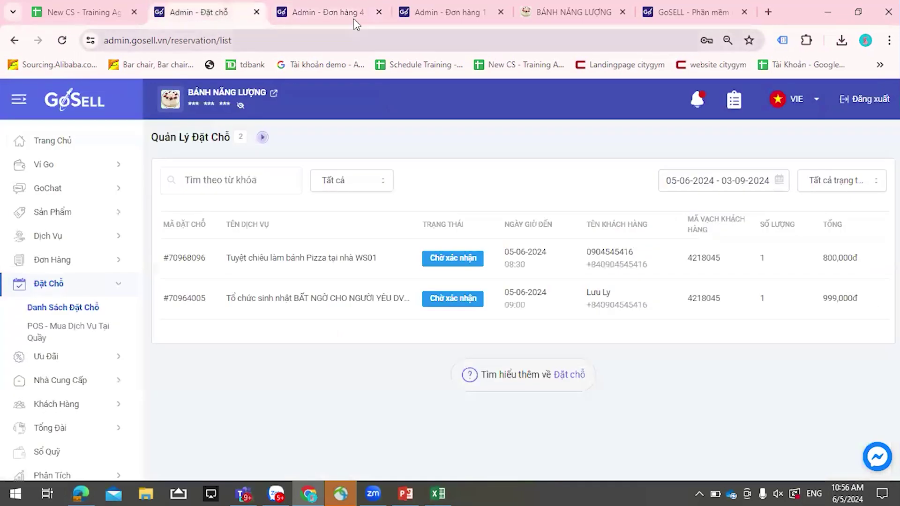
pyautogui.click(319, 11)
pyautogui.click(412, 14)
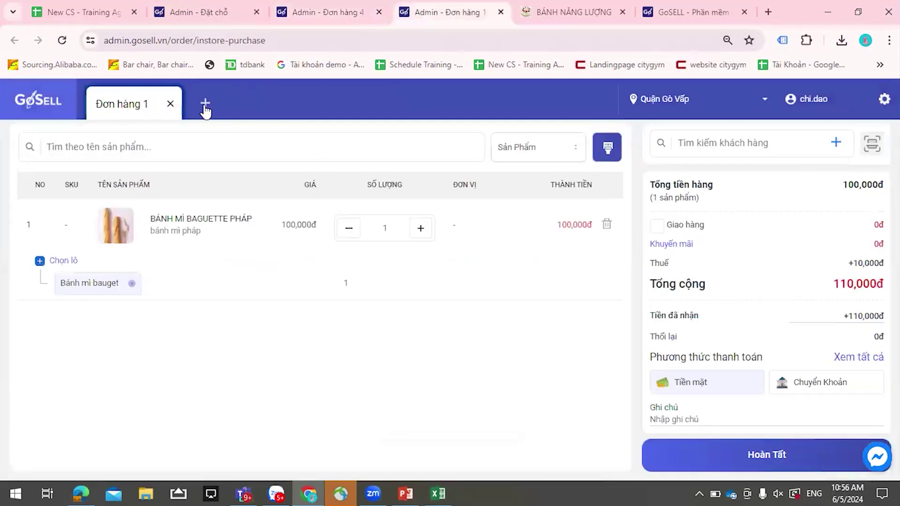
pyautogui.click(207, 104)
pyautogui.click(297, 104)
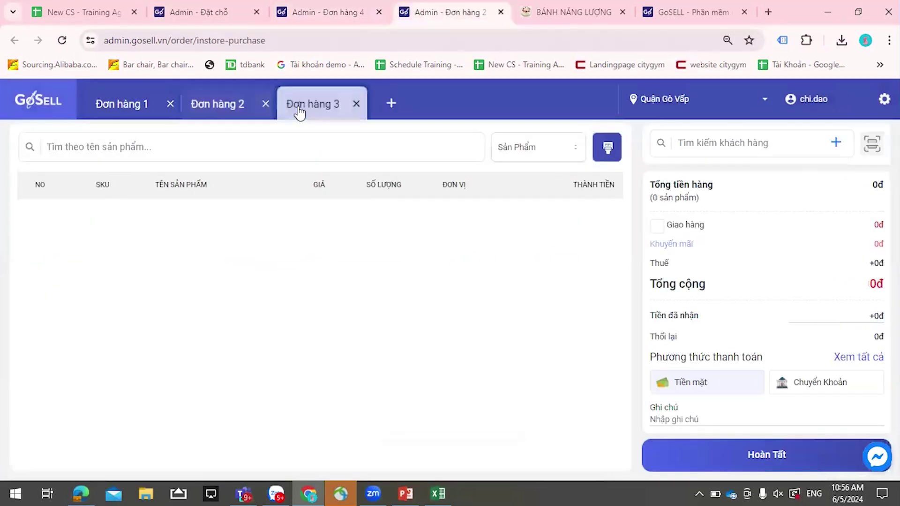
pyautogui.click(396, 104)
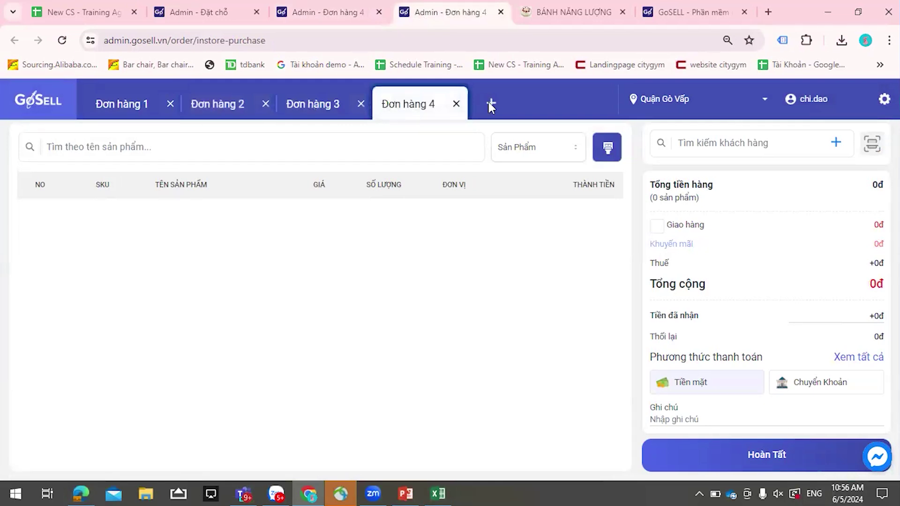
pyautogui.click(490, 104)
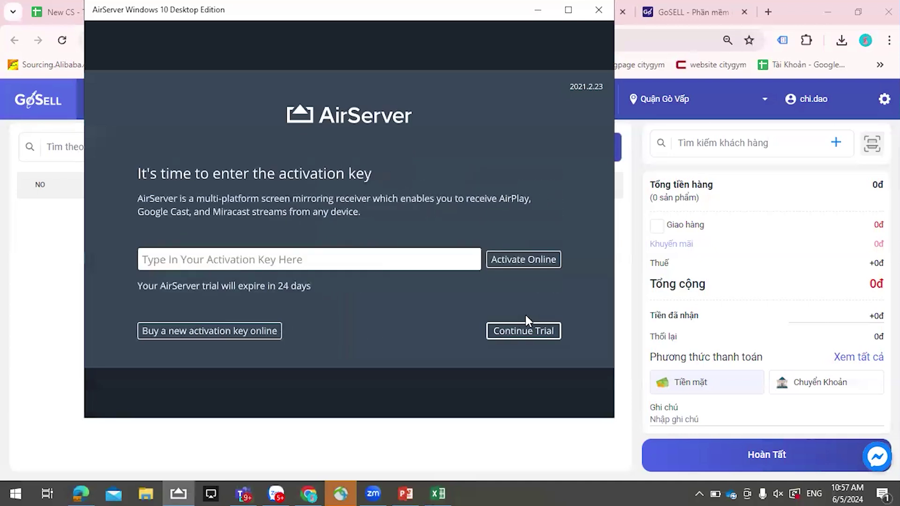
# - Continue the AirServer trial and point out the GoSeller app on the mirrored phone
pyautogui.click(521, 336)
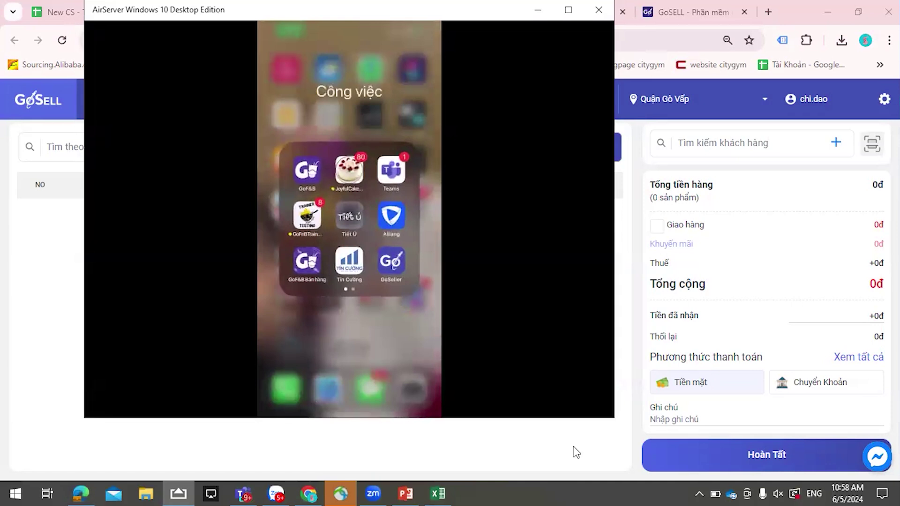
pyautogui.click(393, 265)
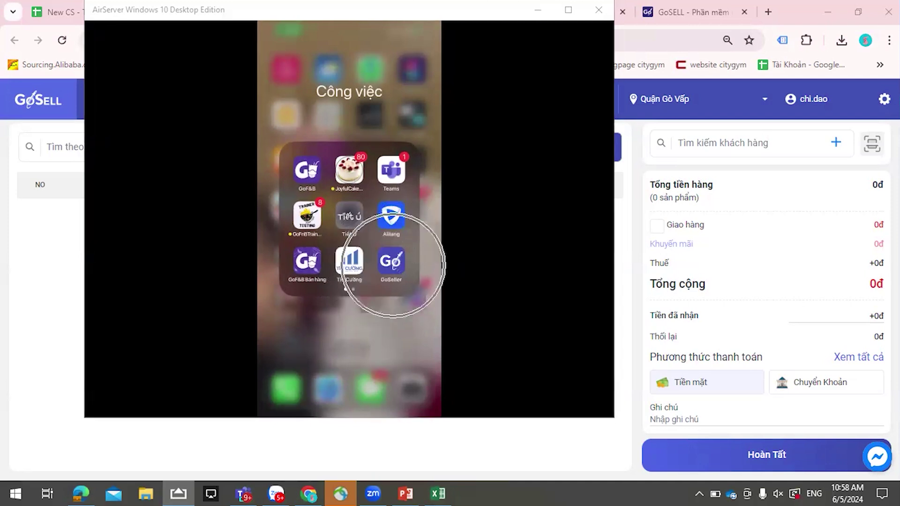
pyautogui.click(393, 265)
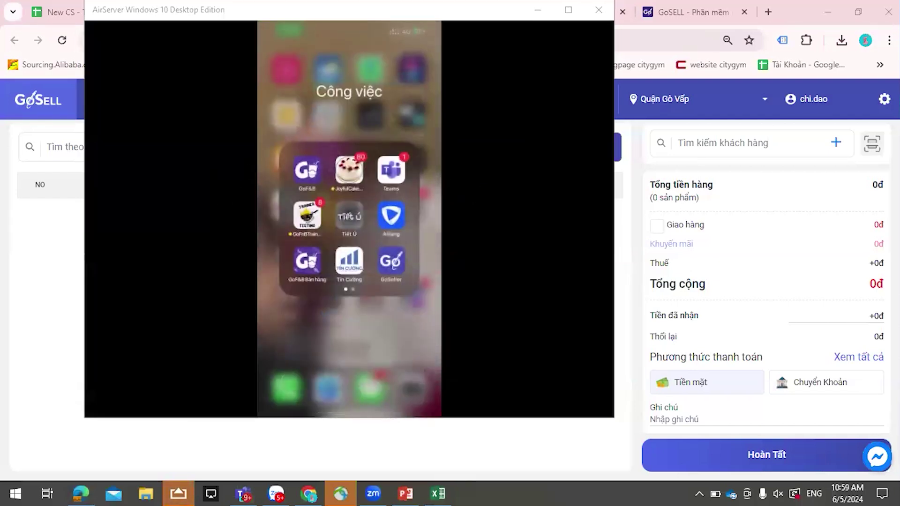
# - Open the GoSeller app on the mirrored phone and start a new order
pyautogui.click(537, 9)
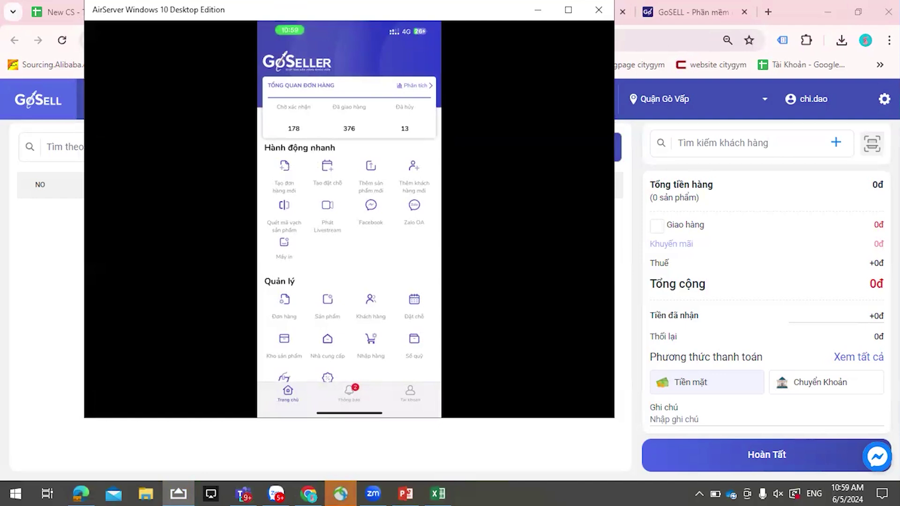
pyautogui.click(284, 210)
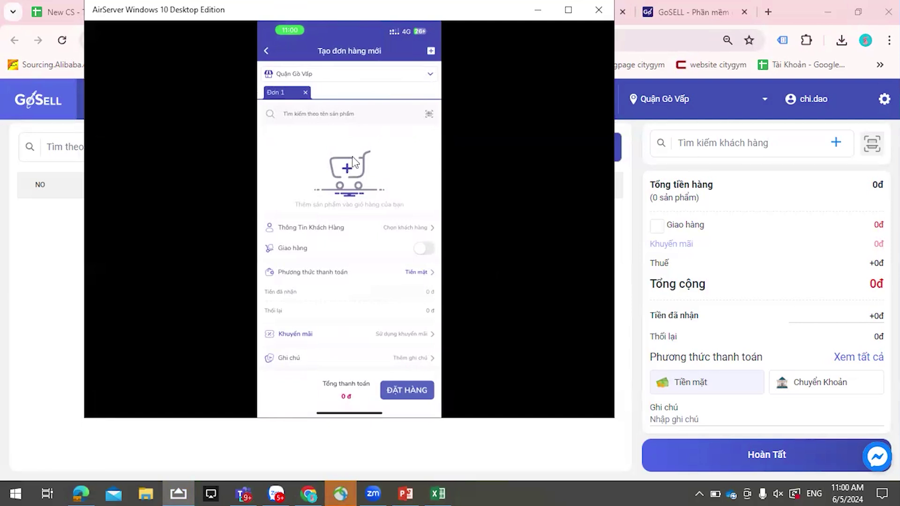
# - Open GoSeller's Quét mã thêm Sản phẩm barcode scanner
pyautogui.click(414, 112)
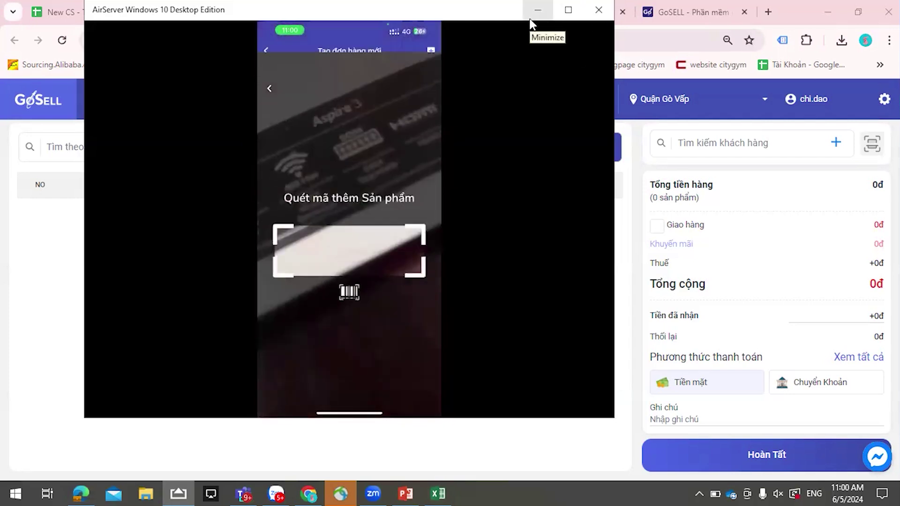
# - Bring Chrome forward, switch to the Admin - Đặt chỗ tab and select its address
pyautogui.click(617, 55)
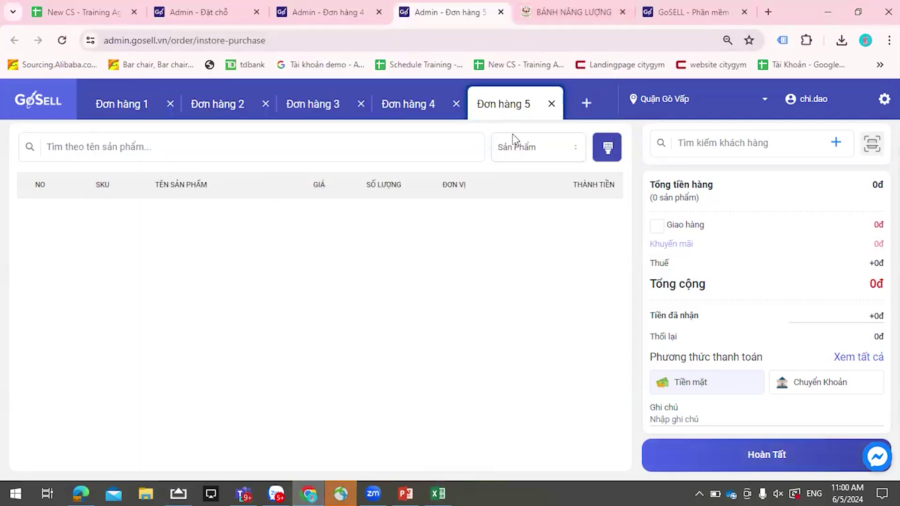
pyautogui.click(237, 6)
pyautogui.click(249, 41)
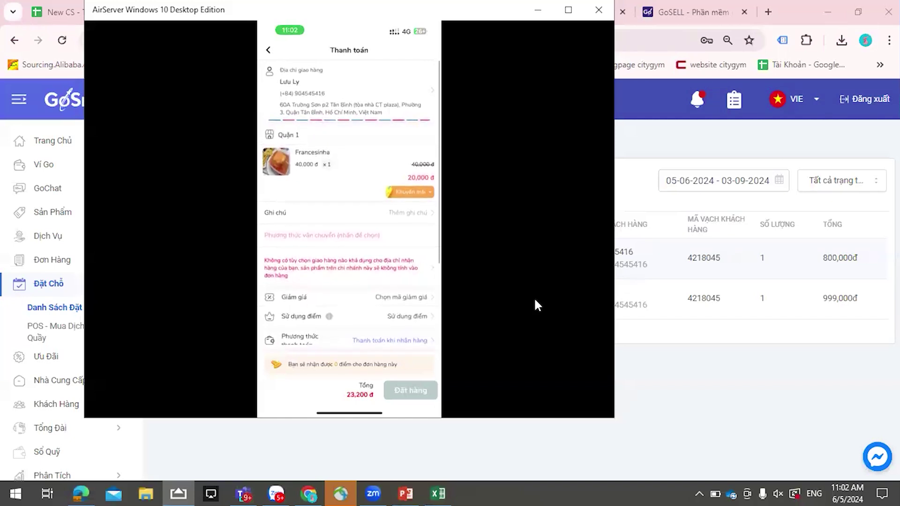
# - Return to Chrome's Admin - Đặt chỗ tab showing the two pending reservations (800,000đ and 999,000đ)
pyautogui.click(80, 493)
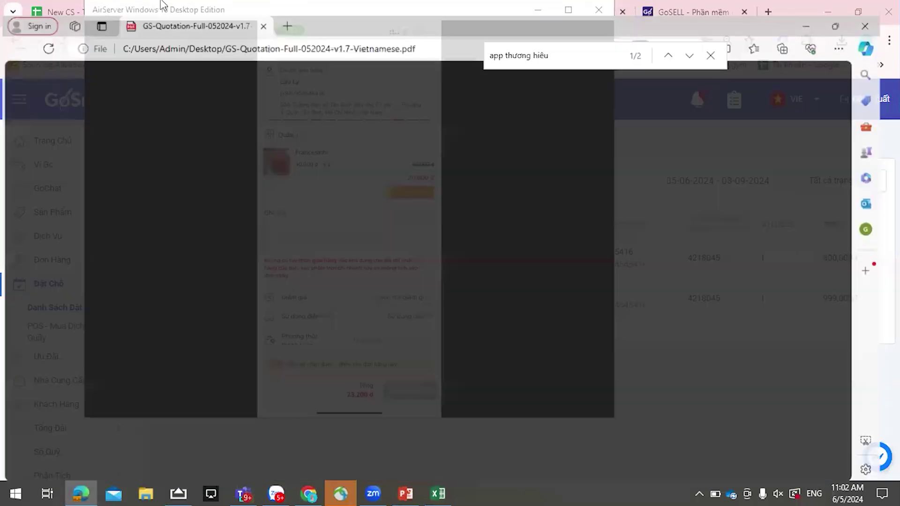
pyautogui.click(308, 493)
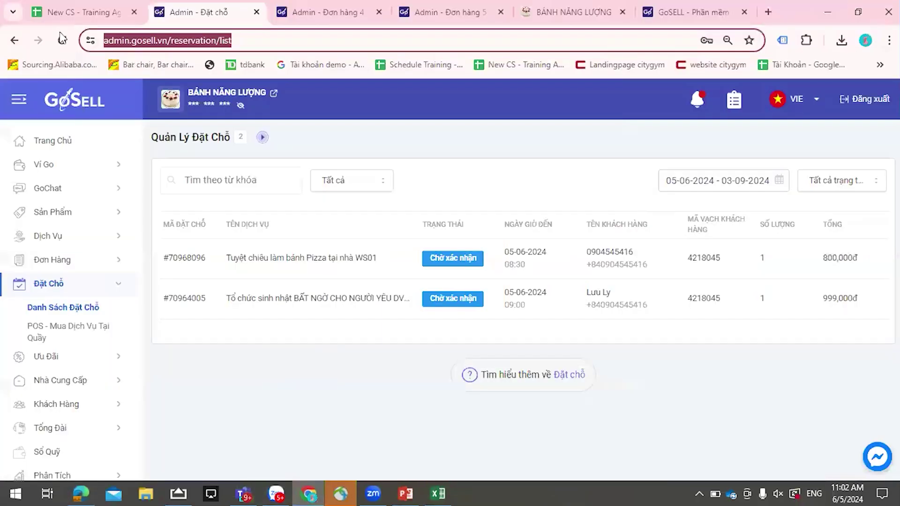
pyautogui.hotkey('ctrl', 'shift', 'Tab')
pyautogui.click(323, 12)
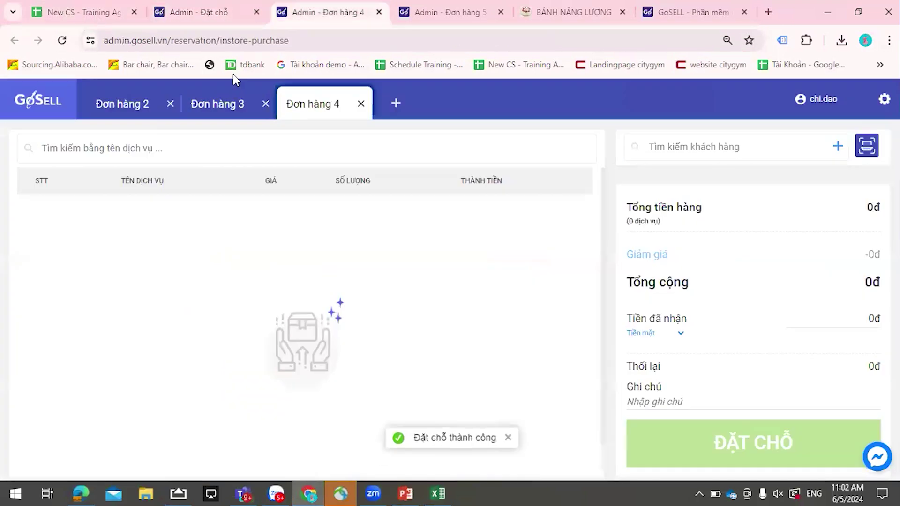
pyautogui.click(214, 14)
pyautogui.scroll(-5, 52, 422)
# - Turn on Tự Vận Chuyển under Cài đặt > Giao Hàng & Thanh Toán, then reopen the AirServer phone mirror
pyautogui.click(52, 456)
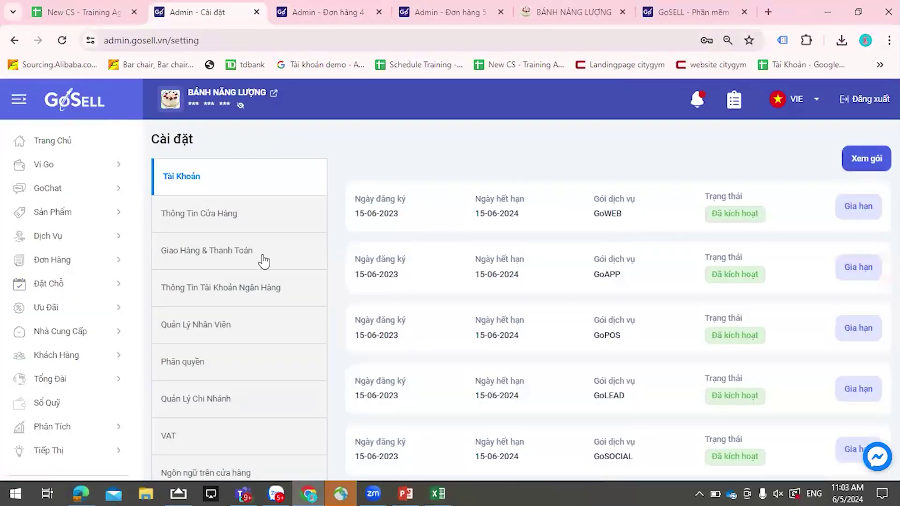
pyautogui.click(261, 256)
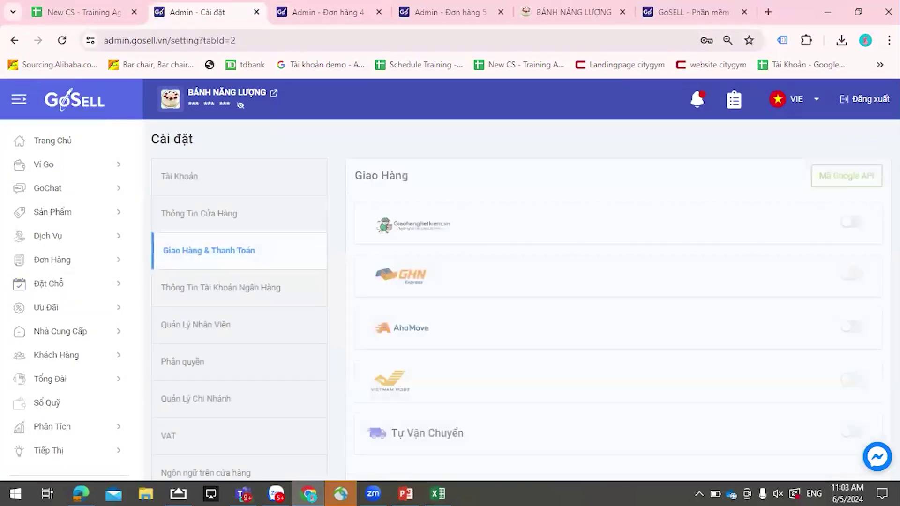
pyautogui.scroll(-1, 845, 290)
pyautogui.scroll(-15, 844, 288)
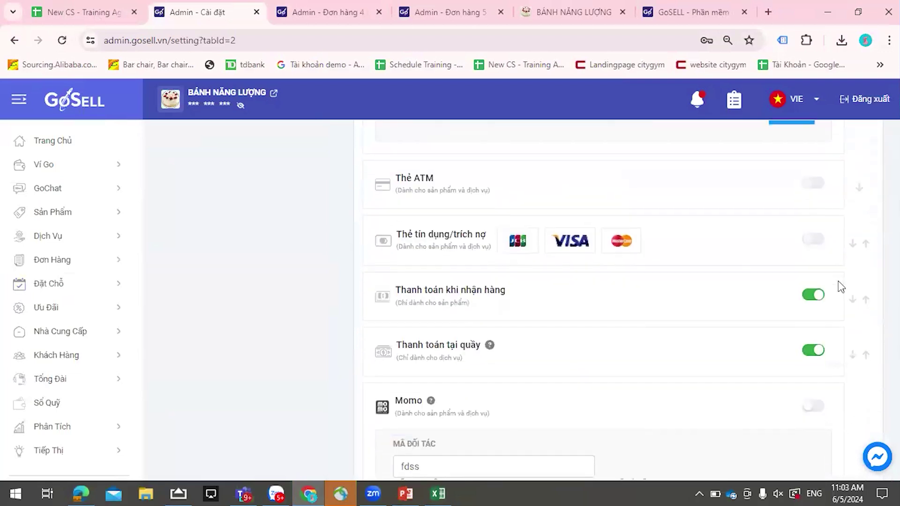
pyautogui.scroll(-6, 841, 287)
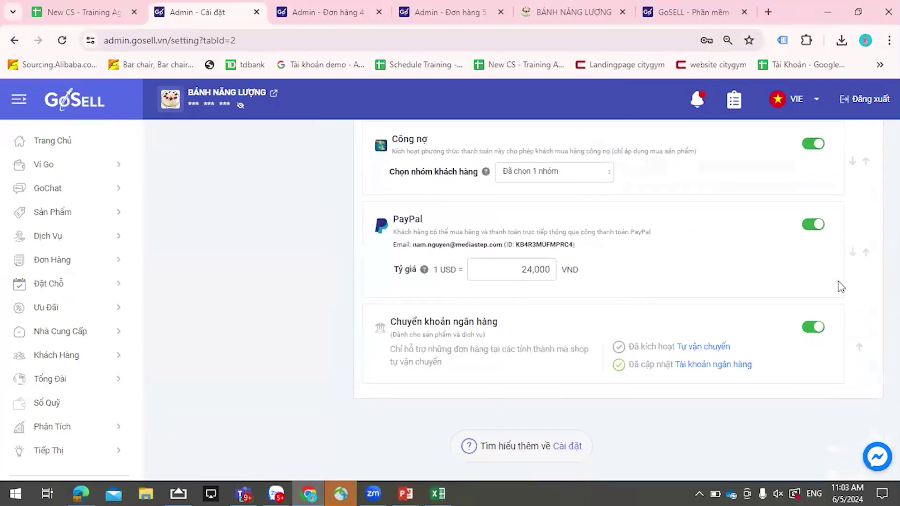
pyautogui.scroll(10, 796, 309)
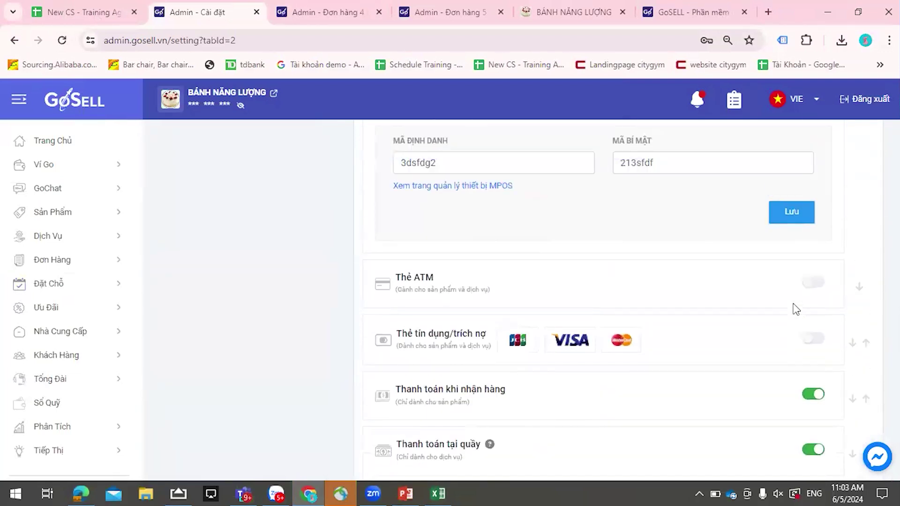
pyautogui.scroll(4, 795, 310)
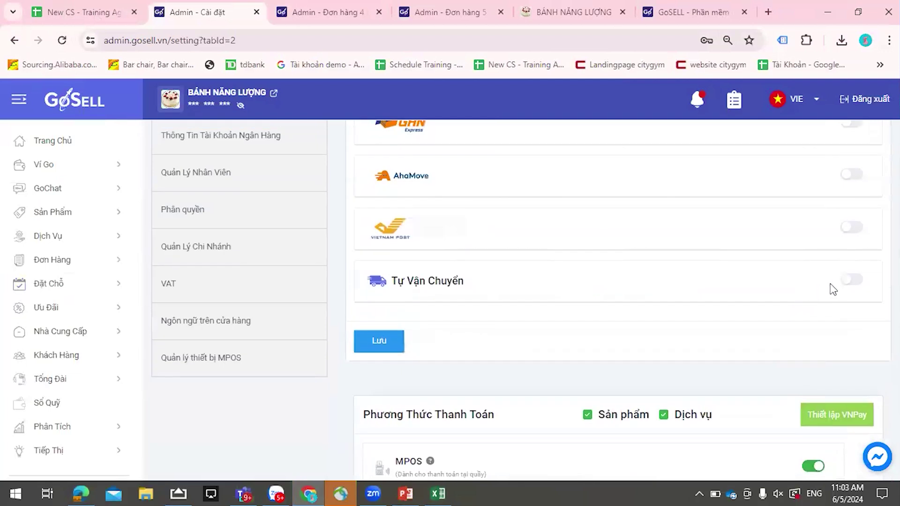
pyautogui.click(849, 280)
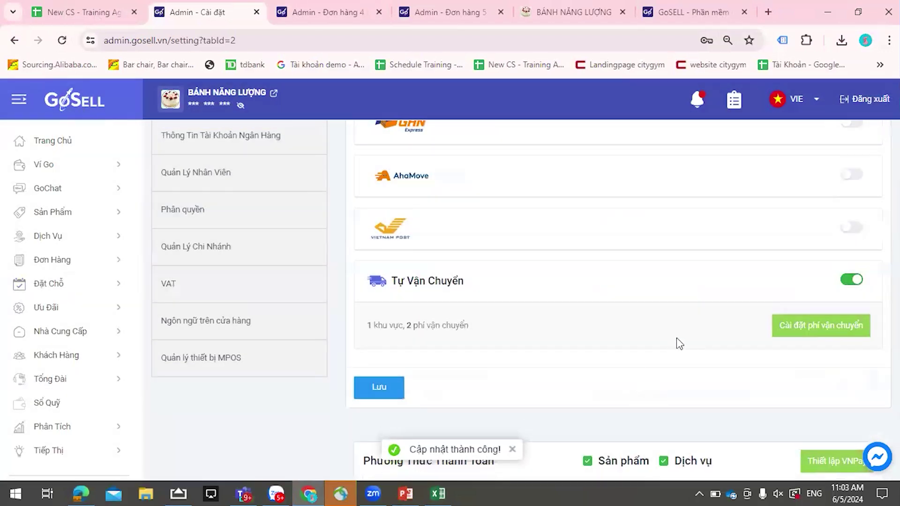
pyautogui.scroll(3, 700, 310)
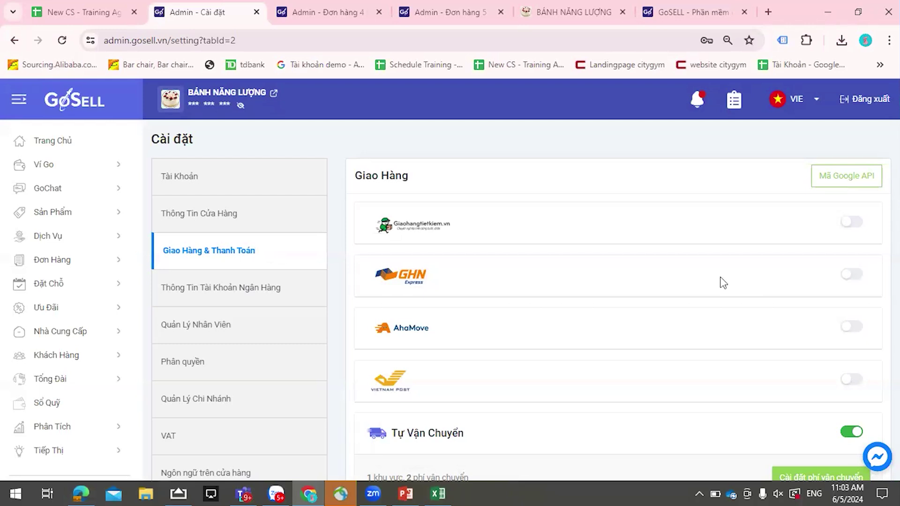
pyautogui.click(178, 493)
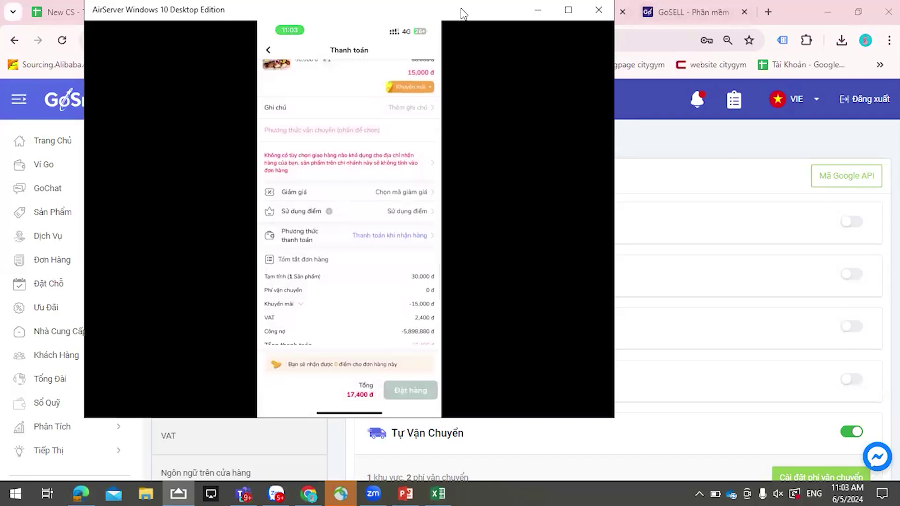
# - Move the phone mirror aside and open the Đơn Hàng list showing 38 orders totalling 44,441,074đ
pyautogui.moveTo(460, 10); pyautogui.dragTo(608, 63)
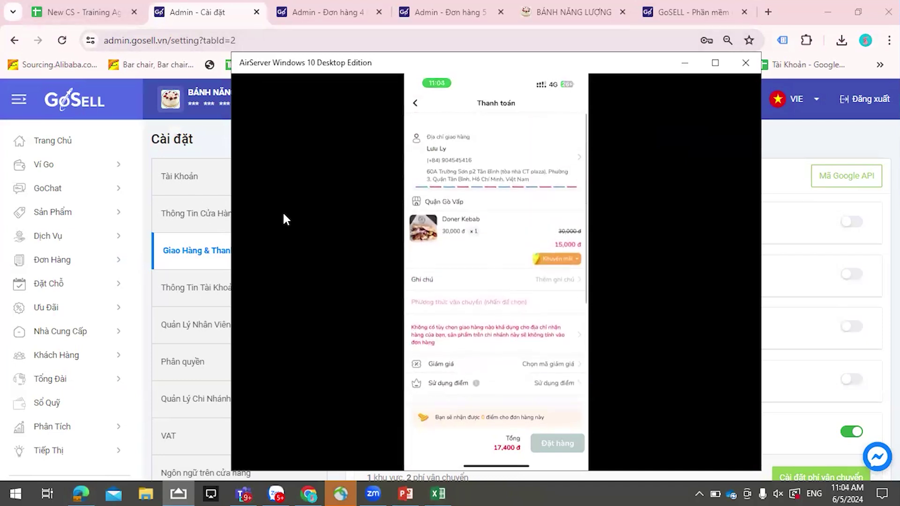
pyautogui.click(65, 21)
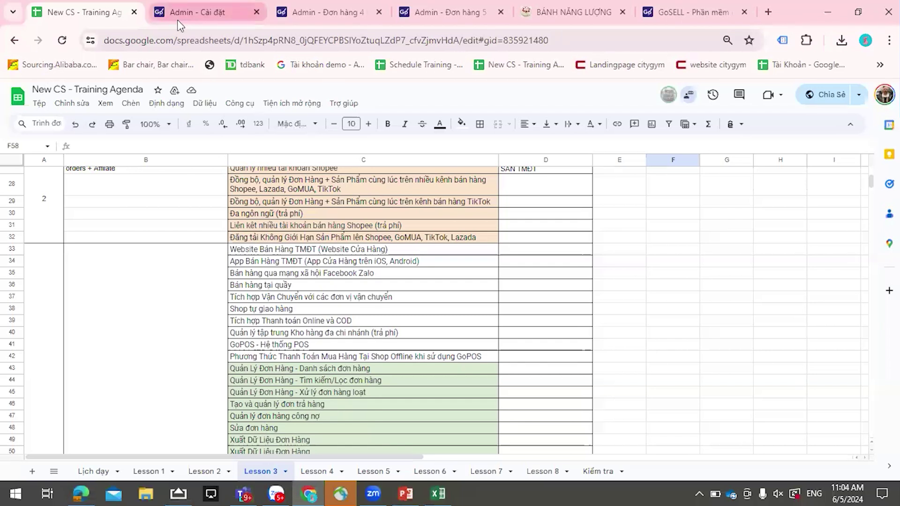
pyautogui.click(177, 20)
pyautogui.click(78, 266)
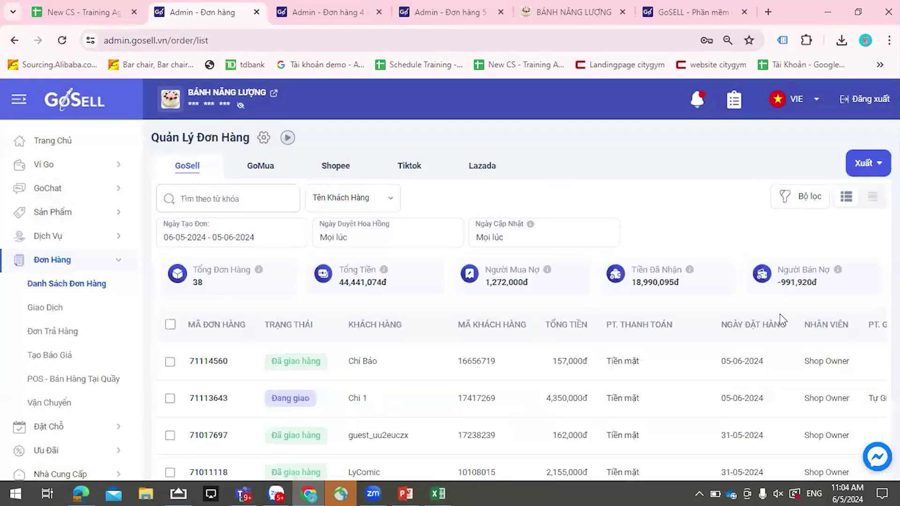
# - Open the order list's Bộ lọc filters, hide the phone mirror, and move the BÁNH NĂNG LƯỢNG tab to third
pyautogui.scroll(-1, 814, 171)
pyautogui.click(813, 136)
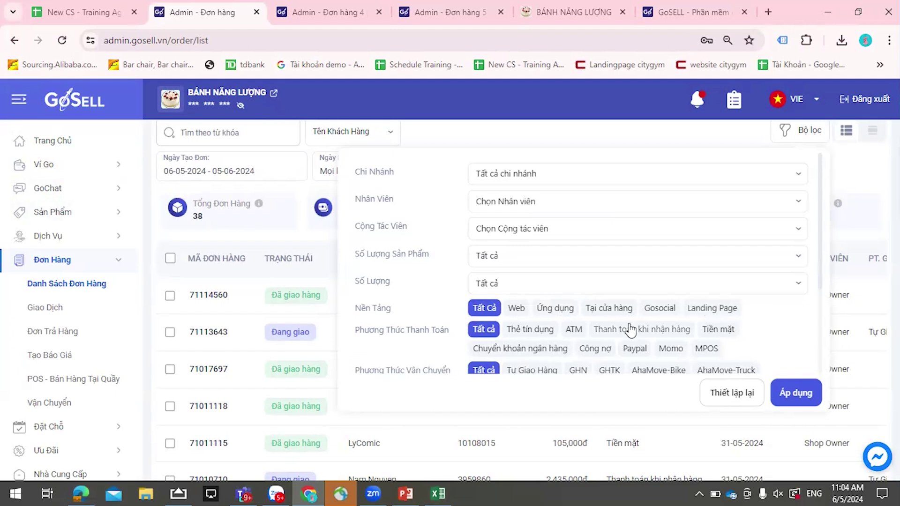
pyautogui.click(177, 493)
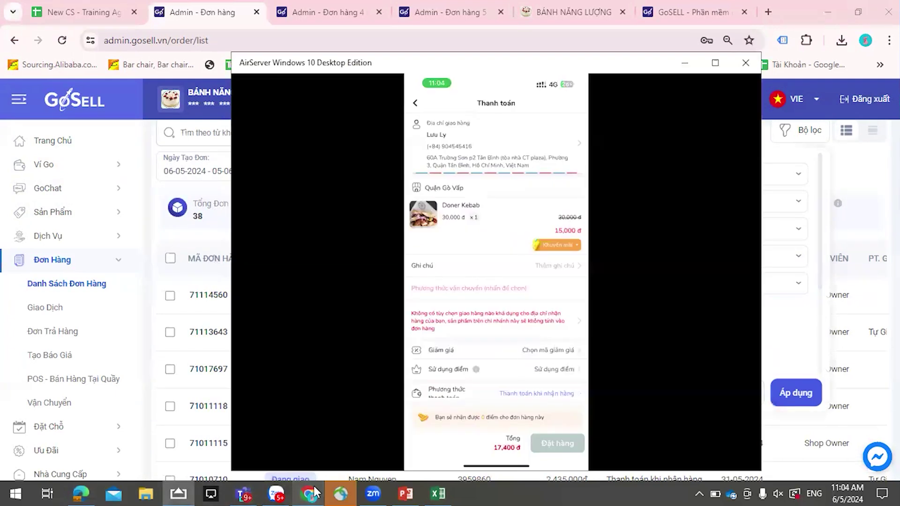
pyautogui.moveTo(309, 493)
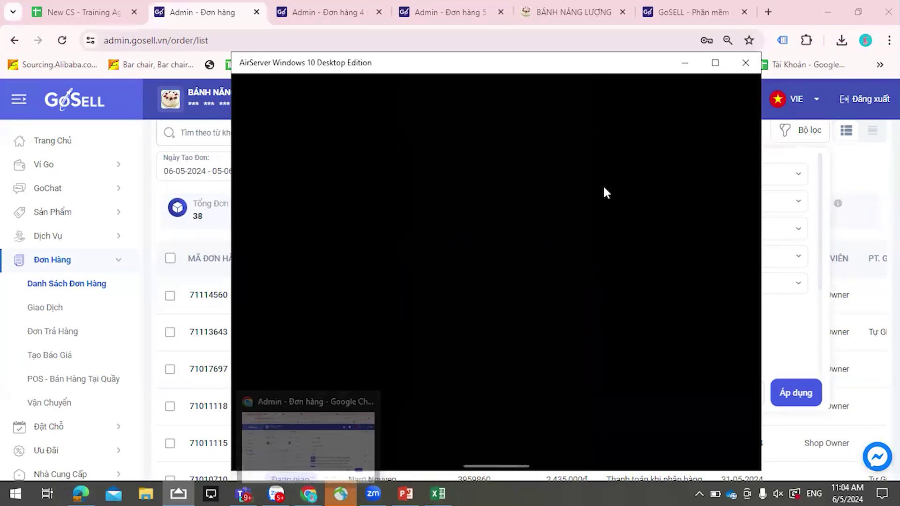
pyautogui.click(691, 68)
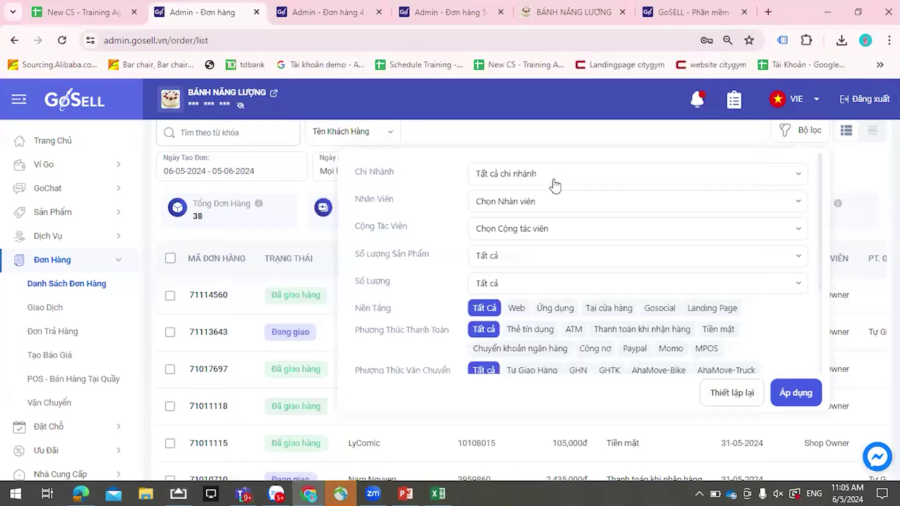
pyautogui.moveTo(550, 6); pyautogui.dragTo(324, 15)
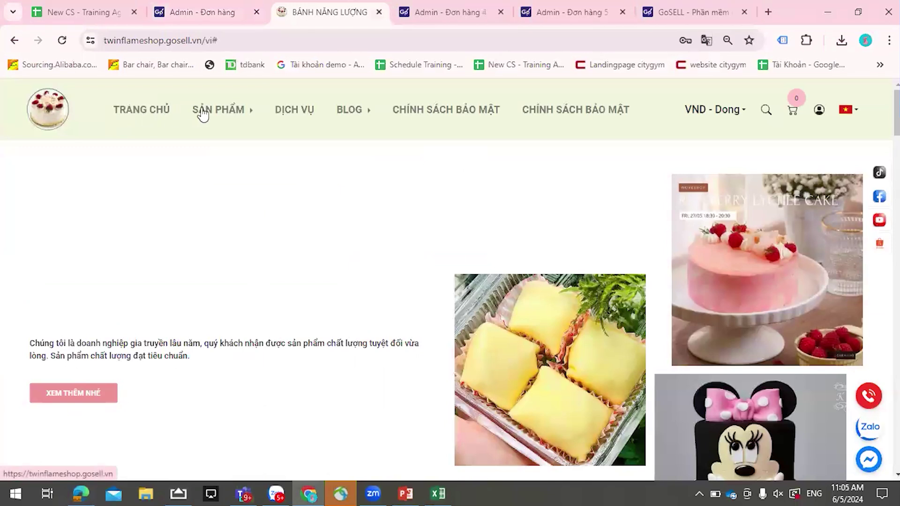
# - Add the Tuyệt chiêu làm bánh Pizza tại nhà service to the cart from the storefront and proceed to checkout
pyautogui.click(117, 113)
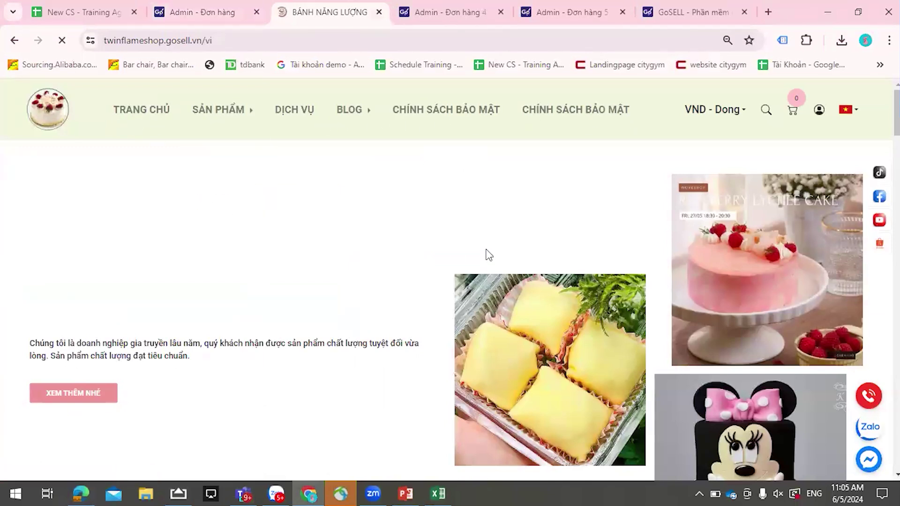
pyautogui.scroll(-10, 490, 253)
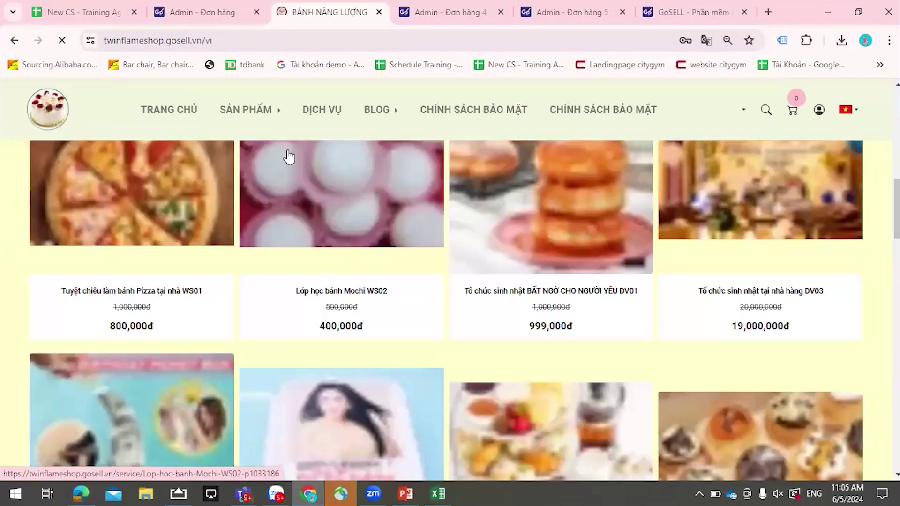
pyautogui.click(439, 234)
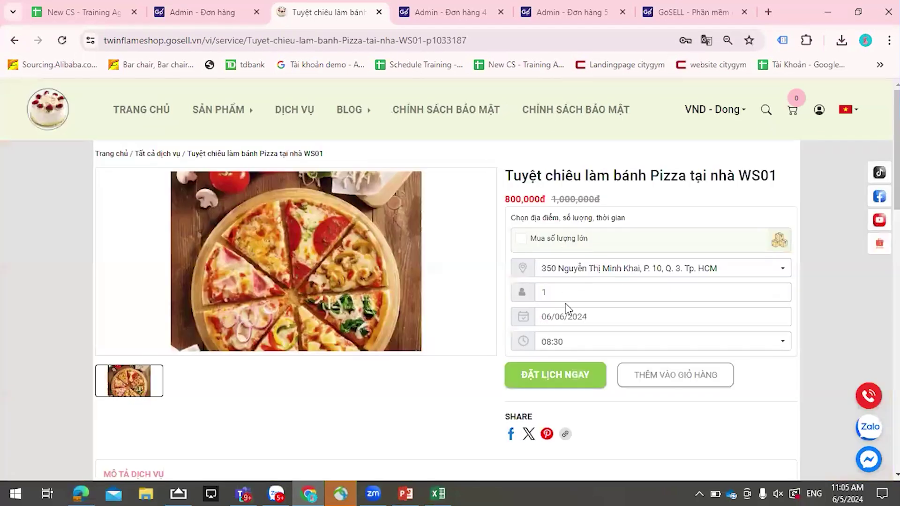
pyautogui.click(576, 374)
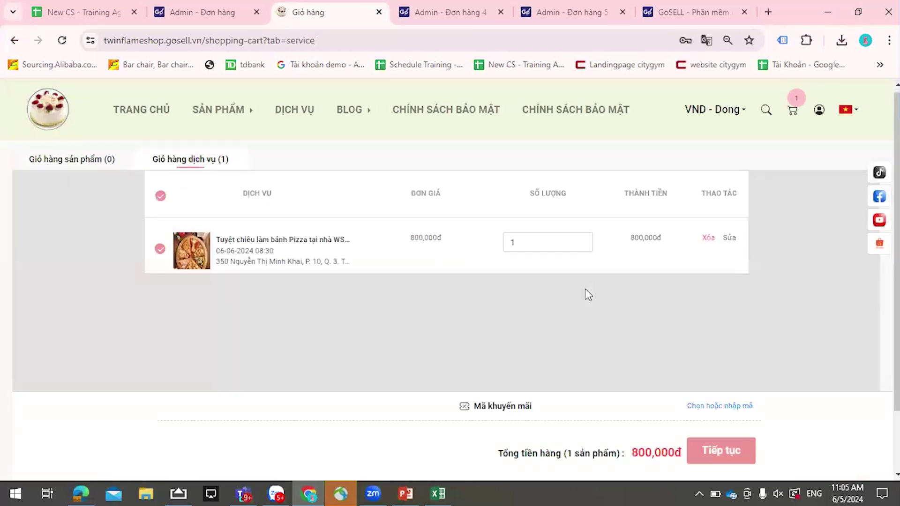
pyautogui.scroll(-1, 586, 302)
pyautogui.scroll(1, 588, 314)
pyautogui.click(716, 455)
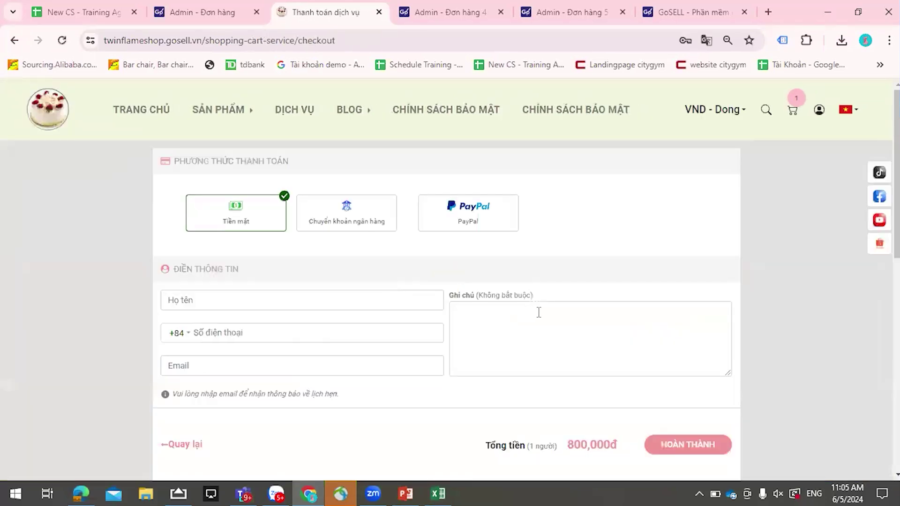
pyautogui.scroll(-2, 436, 286)
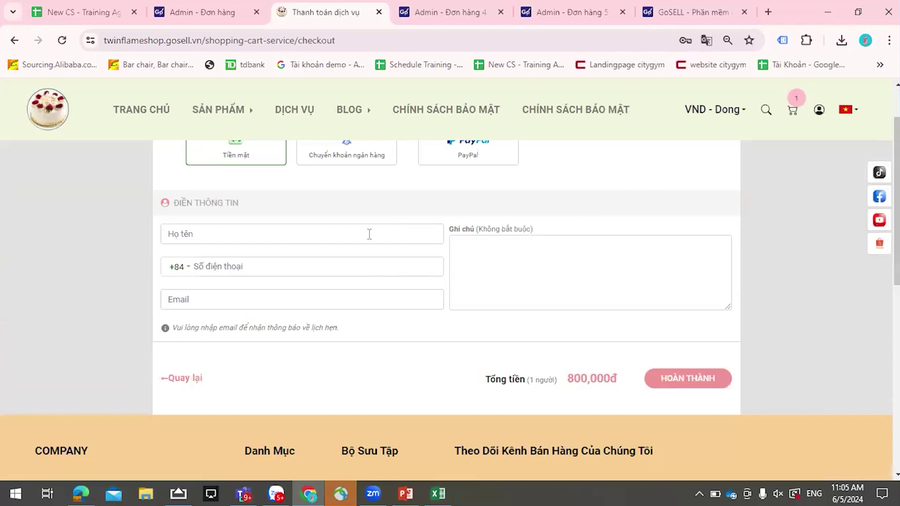
pyautogui.click(369, 234)
pyautogui.click(502, 198)
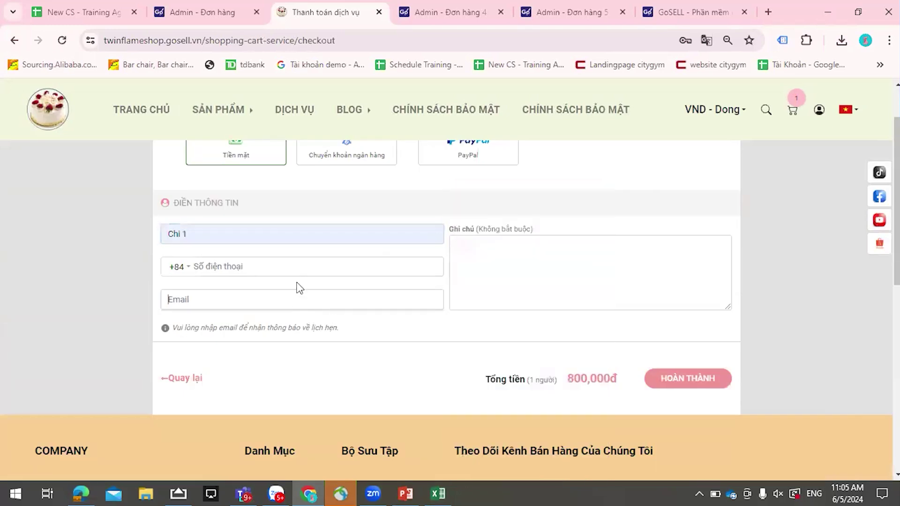
pyautogui.click(370, 269)
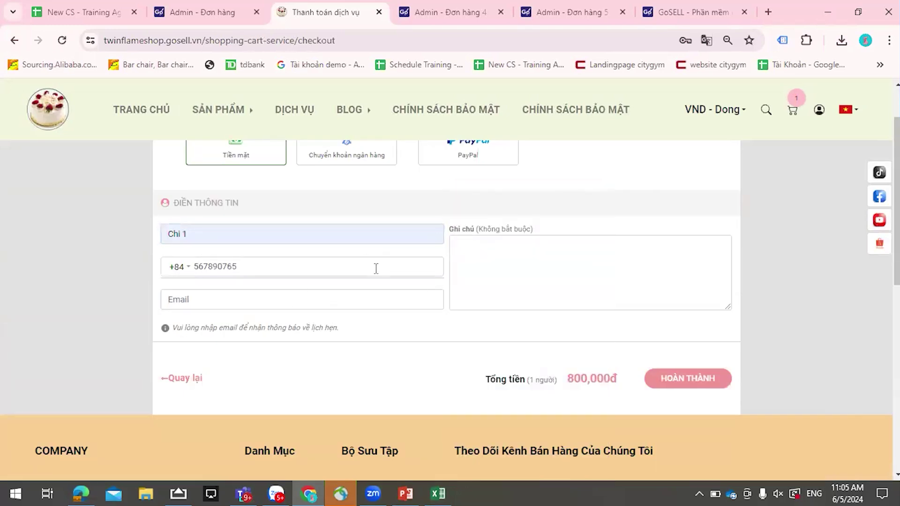
pyautogui.click(333, 298)
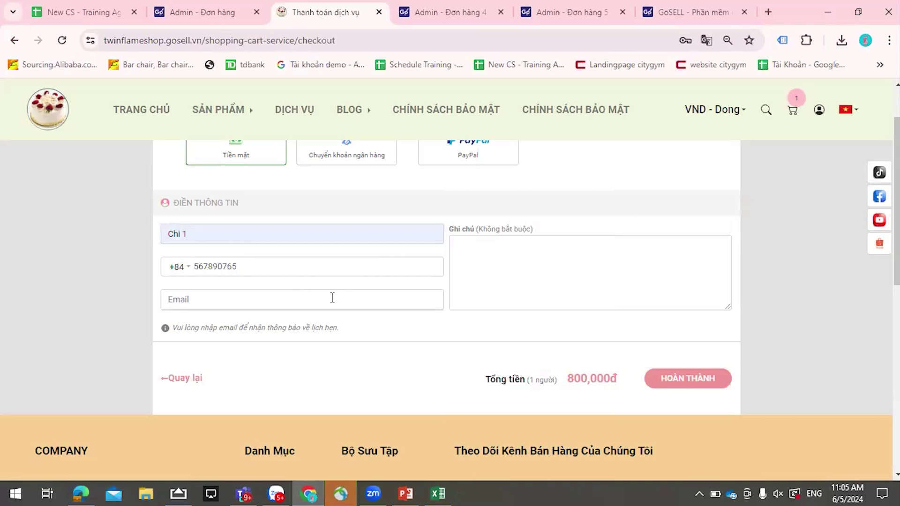
pyautogui.click(669, 380)
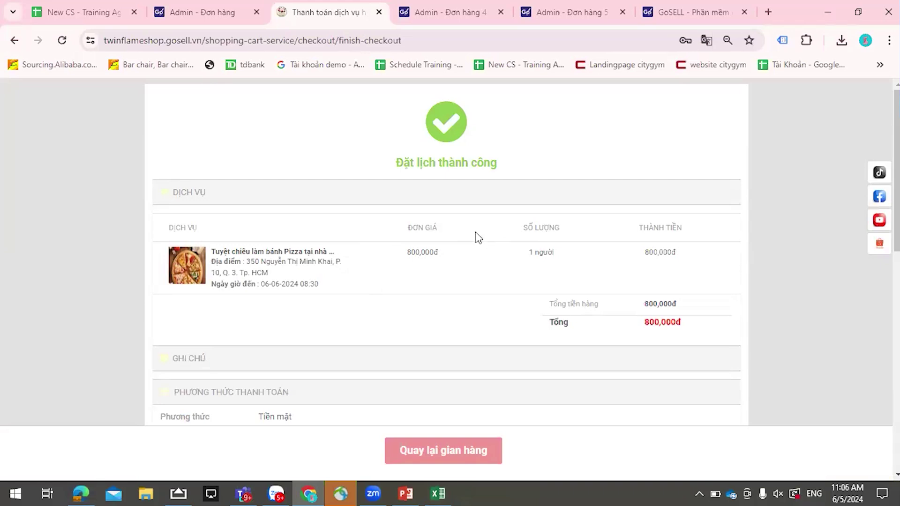
# - Buy the Twilight Woods fragrance mist from the storefront home page and continue to checkout
pyautogui.click(14, 41)
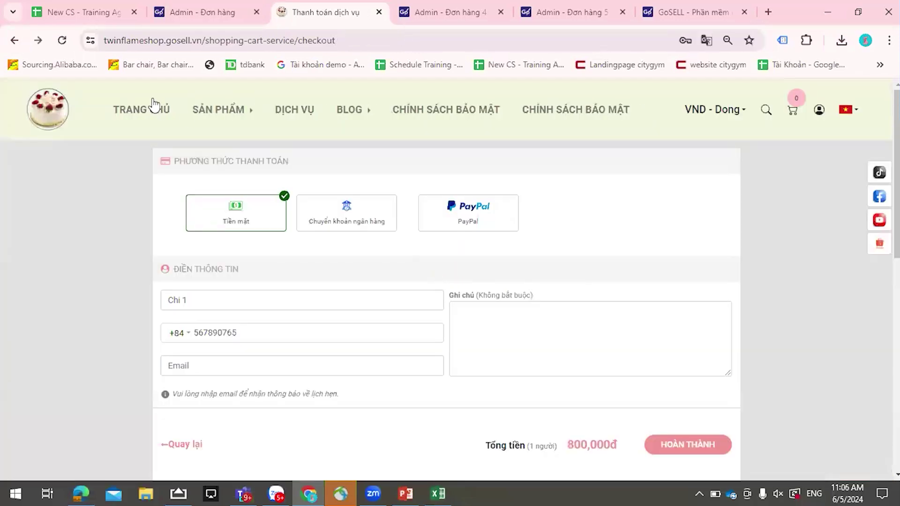
pyautogui.click(157, 114)
pyautogui.scroll(-15, 500, 218)
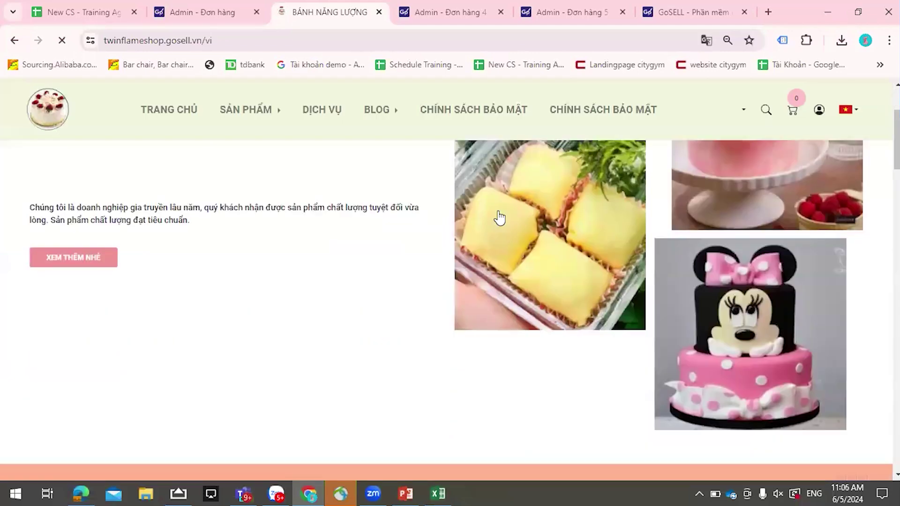
pyautogui.scroll(-9, 499, 218)
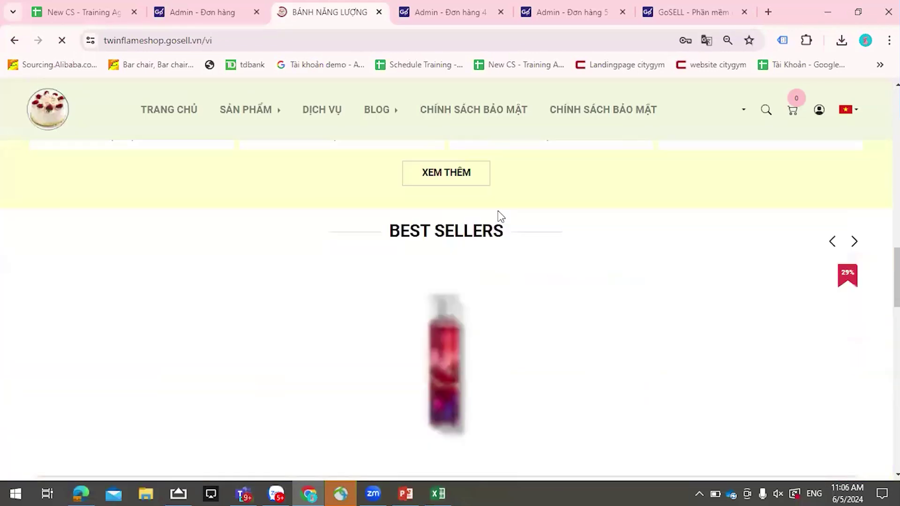
pyautogui.scroll(-4, 475, 210)
pyautogui.scroll(10, 488, 229)
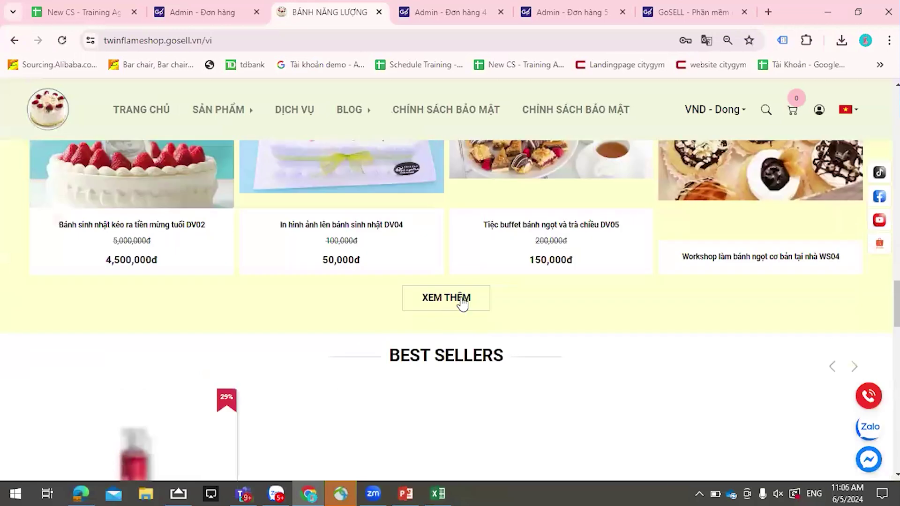
pyautogui.scroll(-3, 225, 322)
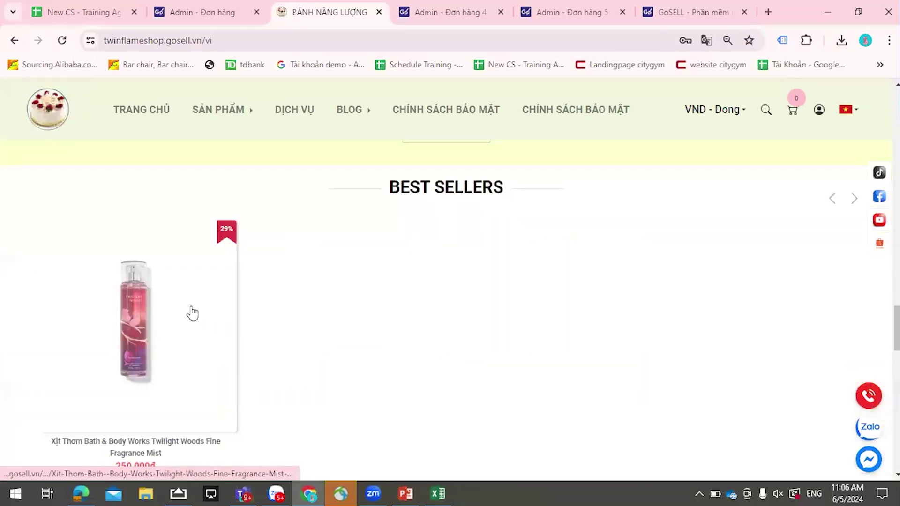
pyautogui.click(192, 313)
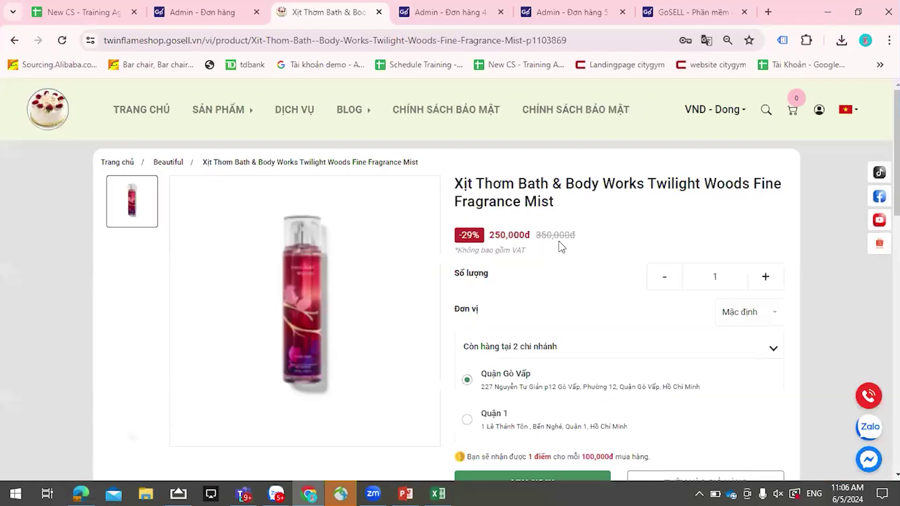
pyautogui.scroll(-3, 554, 244)
pyautogui.click(541, 353)
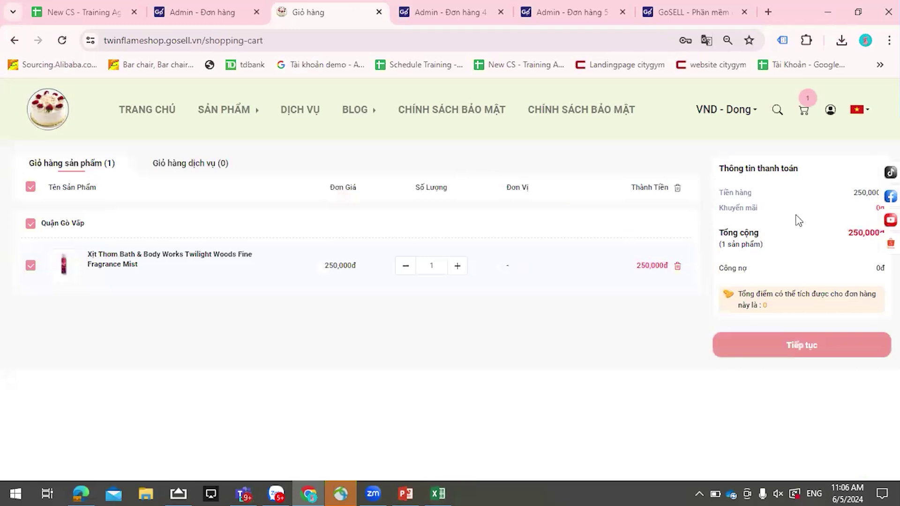
pyautogui.click(777, 340)
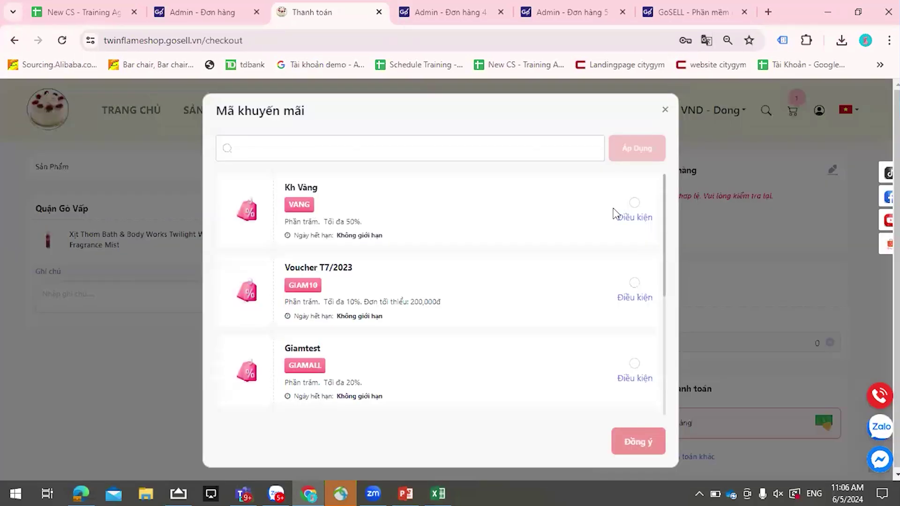
# - Try applying a promo code via Chọn mã khuyến mãi, then close the list, keeping the 270,000đ total
pyautogui.click(637, 440)
pyautogui.scroll(-3, 701, 295)
pyautogui.scroll(-2, 610, 255)
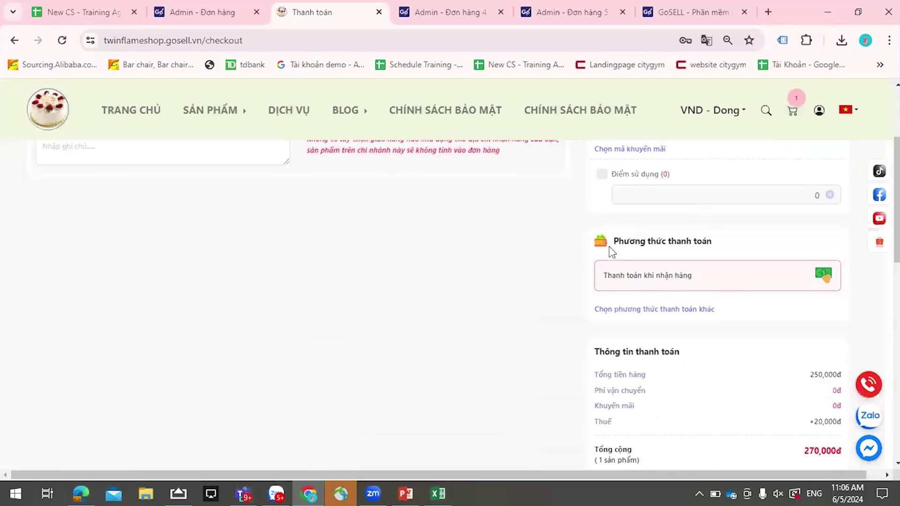
pyautogui.scroll(-2, 700, 309)
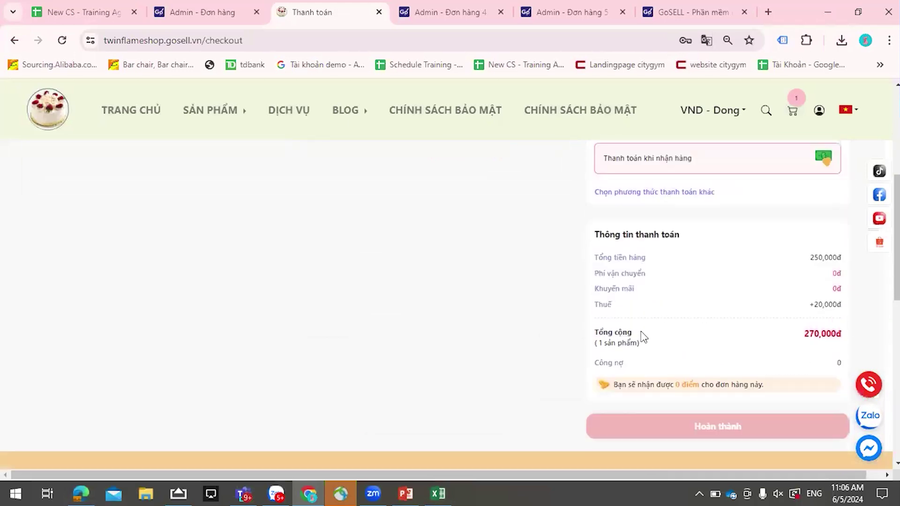
pyautogui.scroll(5, 643, 336)
pyautogui.click(630, 296)
pyautogui.scroll(-5, 313, 358)
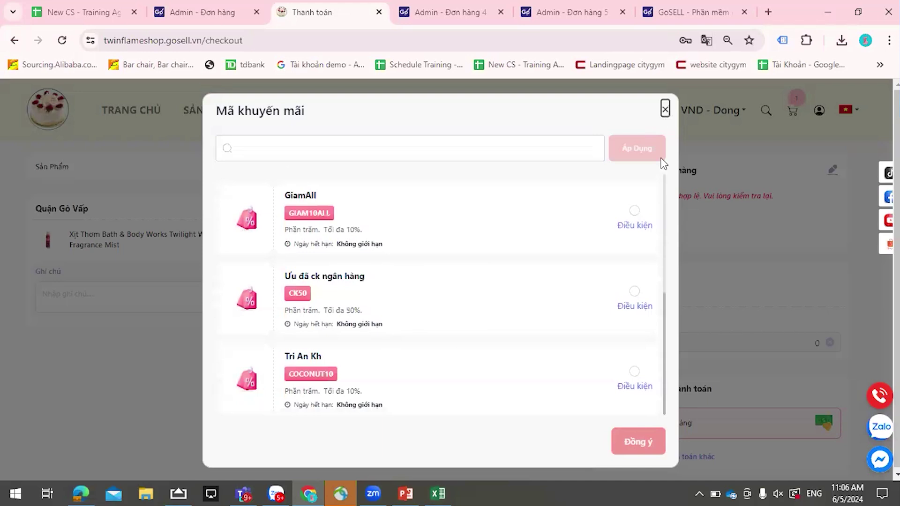
pyautogui.click(666, 110)
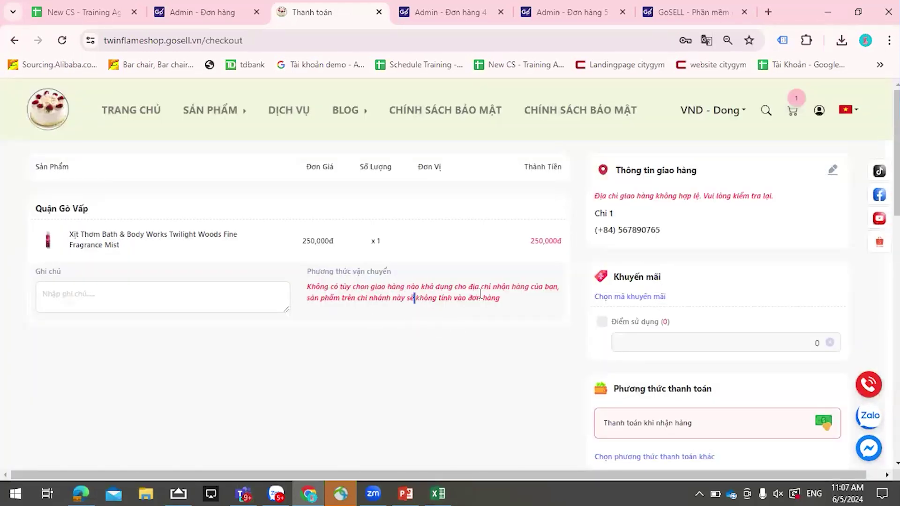
pyautogui.scroll(-2, 515, 308)
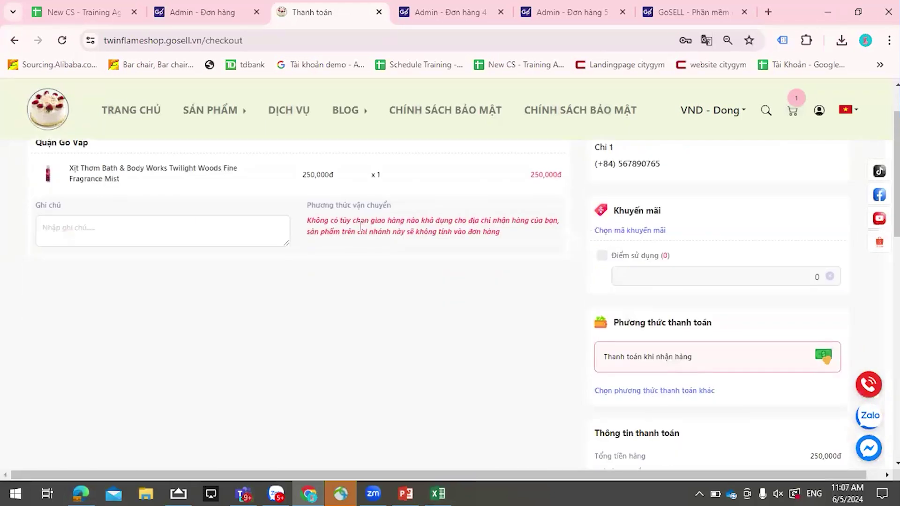
pyautogui.scroll(2, 695, 260)
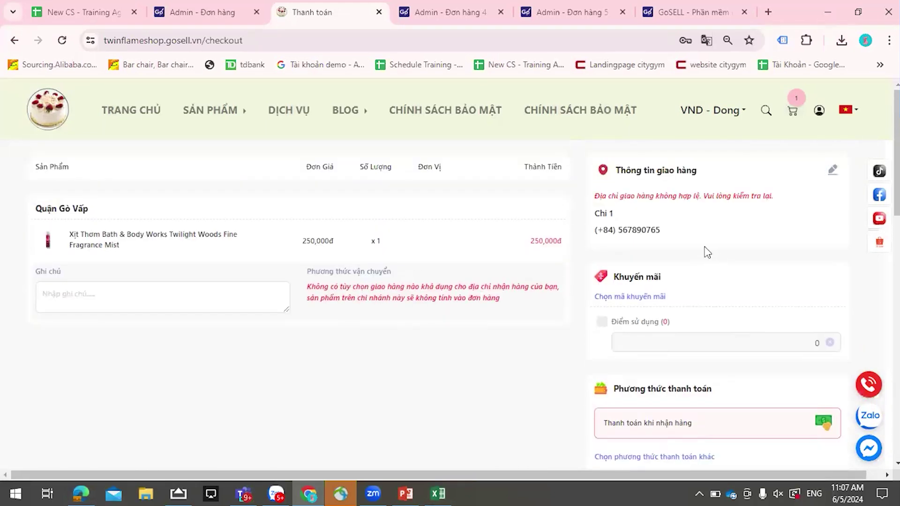
pyautogui.scroll(-10, 705, 251)
pyautogui.scroll(5, 738, 267)
pyautogui.scroll(-3, 711, 263)
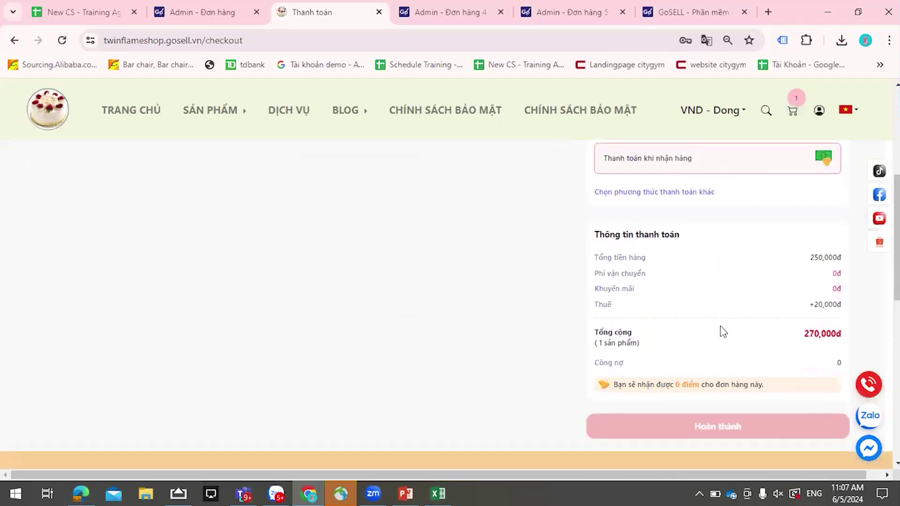
pyautogui.scroll(-2, 723, 332)
# - Switch to the Admin - Đơn hàng tab and apply the order list filters with Áp dụng
pyautogui.click(162, 19)
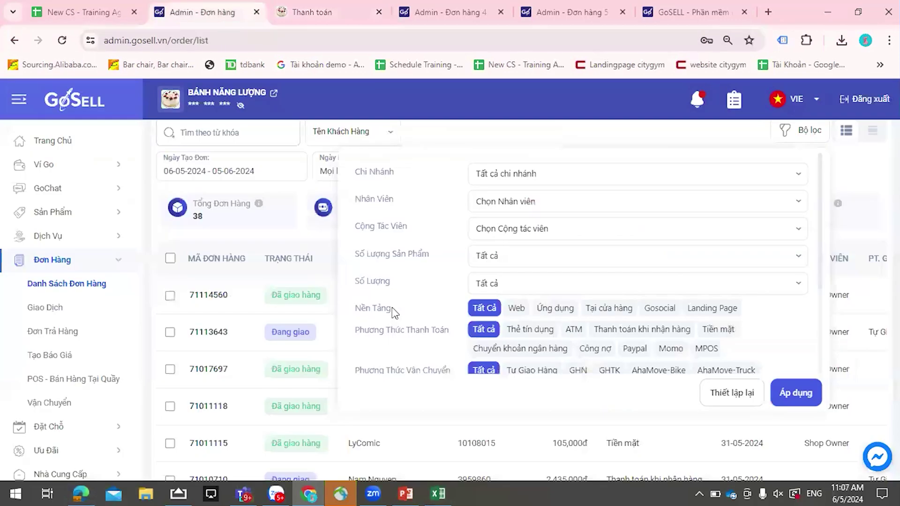
pyautogui.click(420, 10)
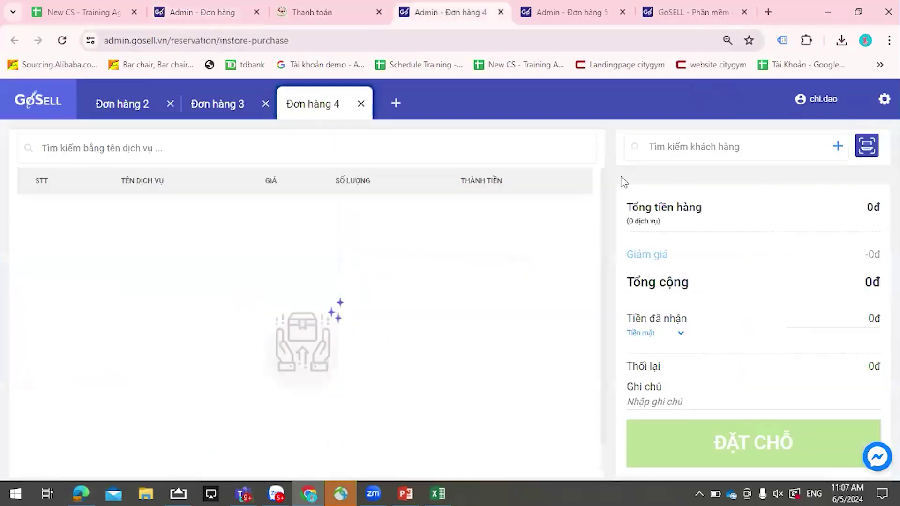
pyautogui.click(331, 18)
pyautogui.scroll(-2, 646, 299)
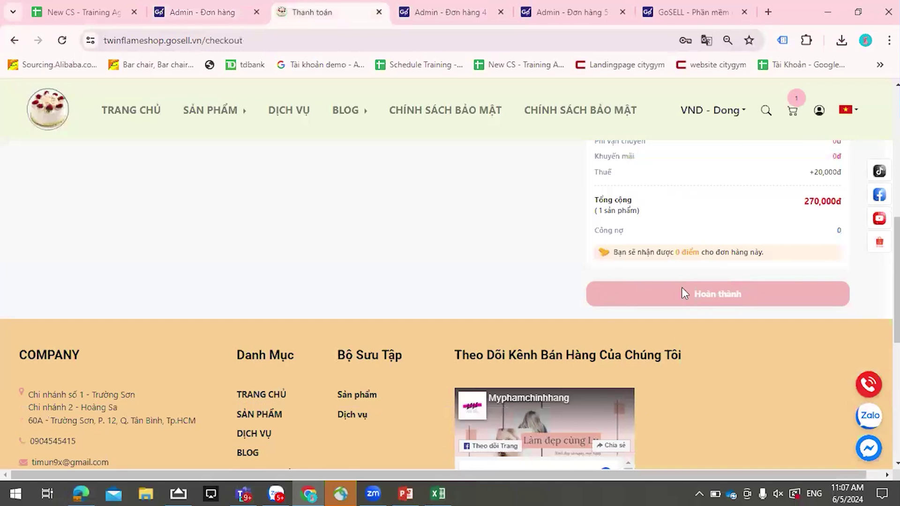
pyautogui.click(237, 10)
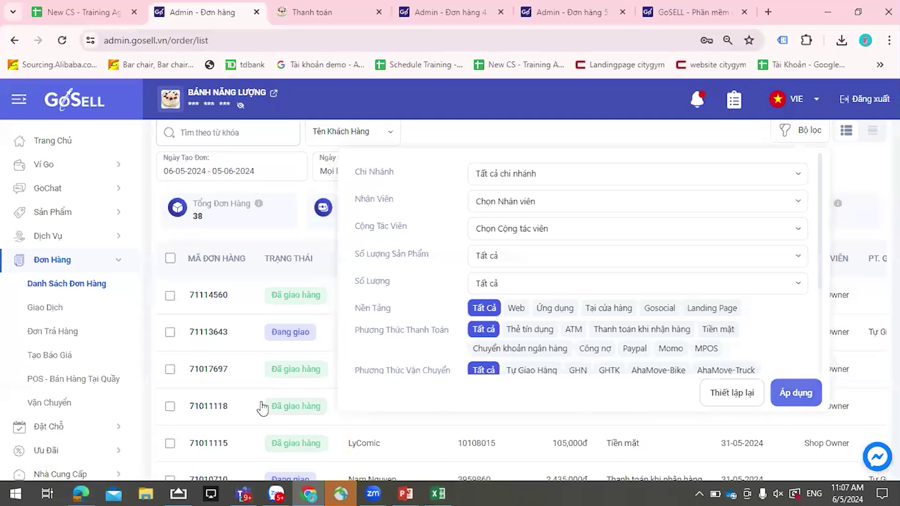
pyautogui.click(795, 393)
pyautogui.scroll(-7, 68, 446)
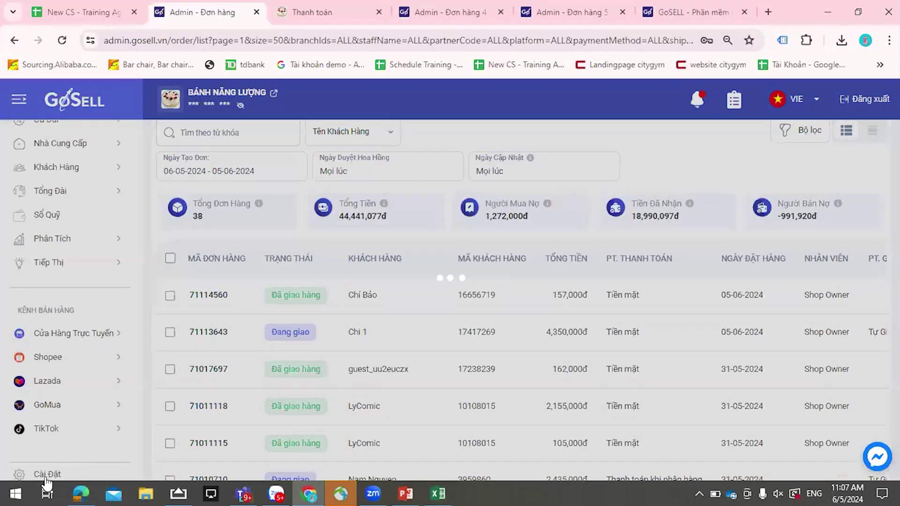
# - Open the Vietnam shipping zone from the shipping fee rules, search 'Vi' and confirm the zone
pyautogui.click(46, 476)
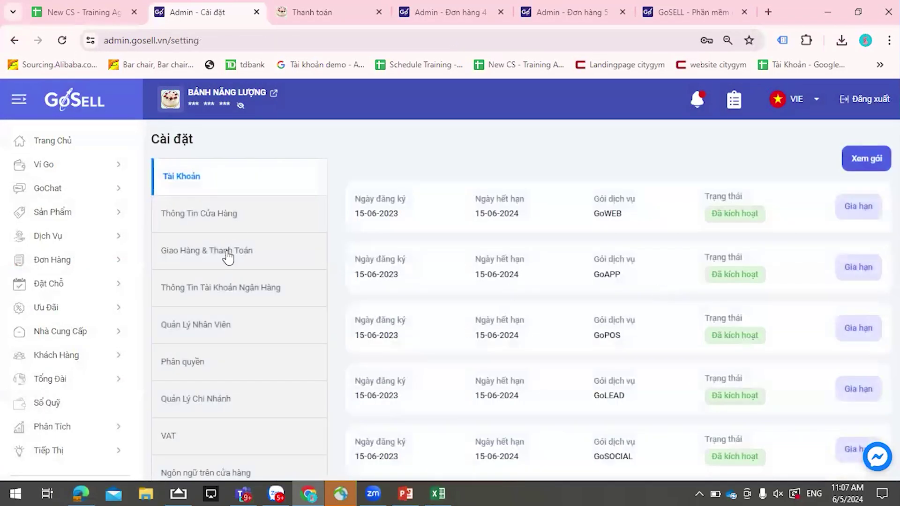
pyautogui.click(227, 287)
pyautogui.click(272, 254)
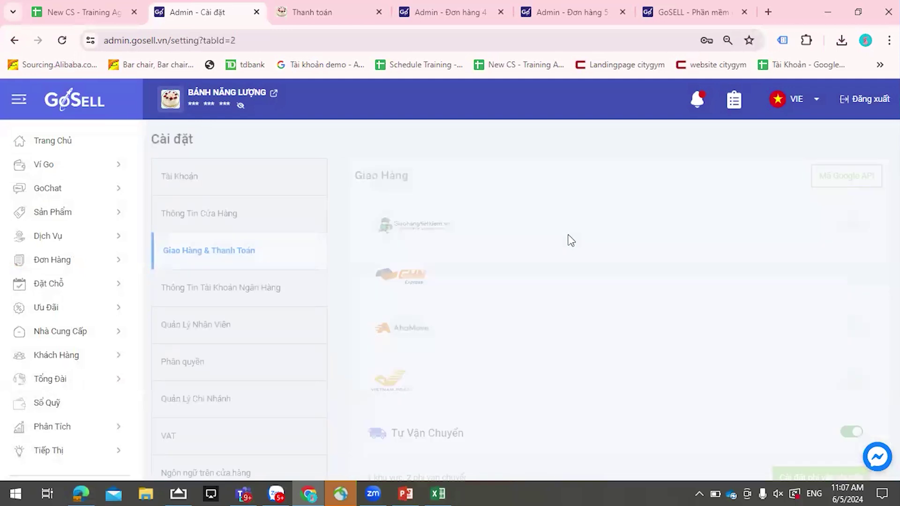
pyautogui.scroll(-4, 665, 314)
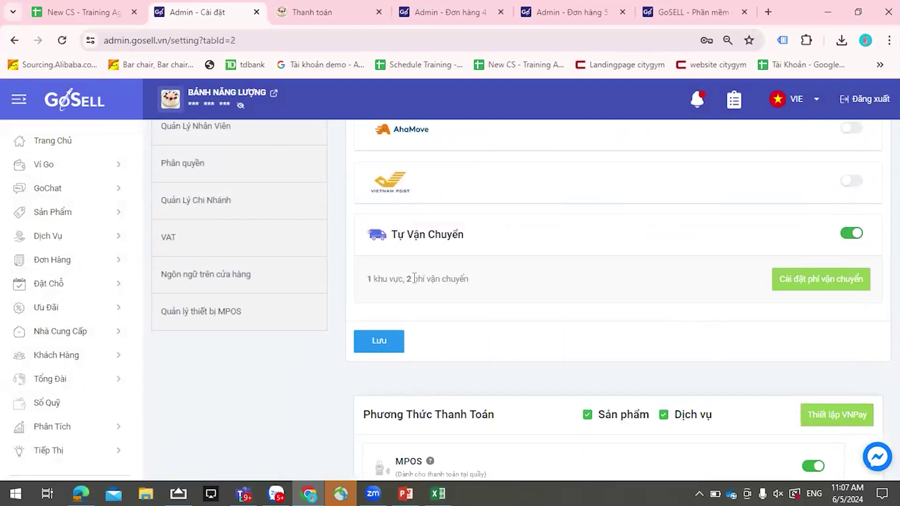
pyautogui.click(800, 287)
pyautogui.scroll(2, 764, 307)
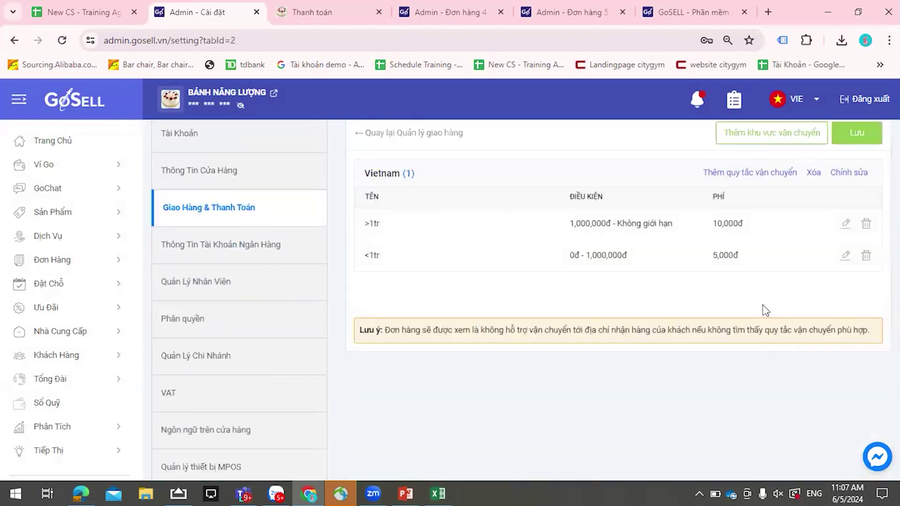
pyautogui.click(849, 172)
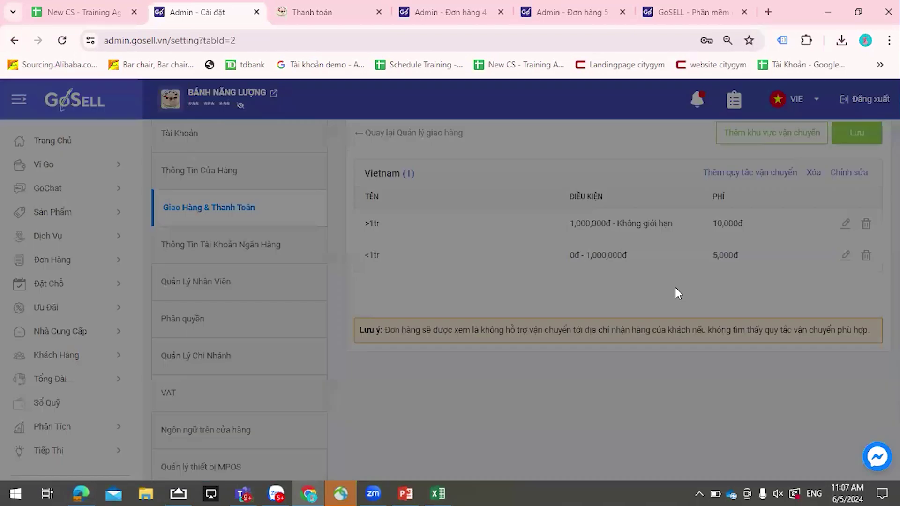
pyautogui.click(446, 140)
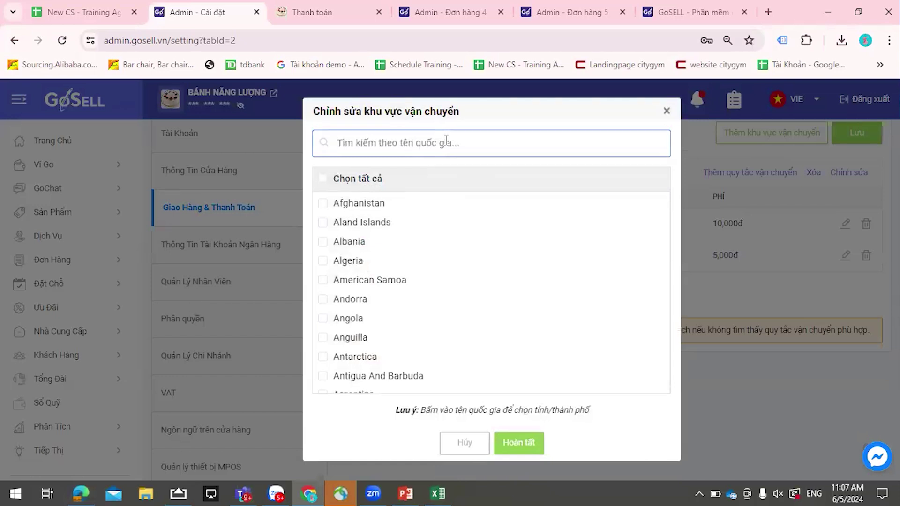
pyautogui.write('Vi')
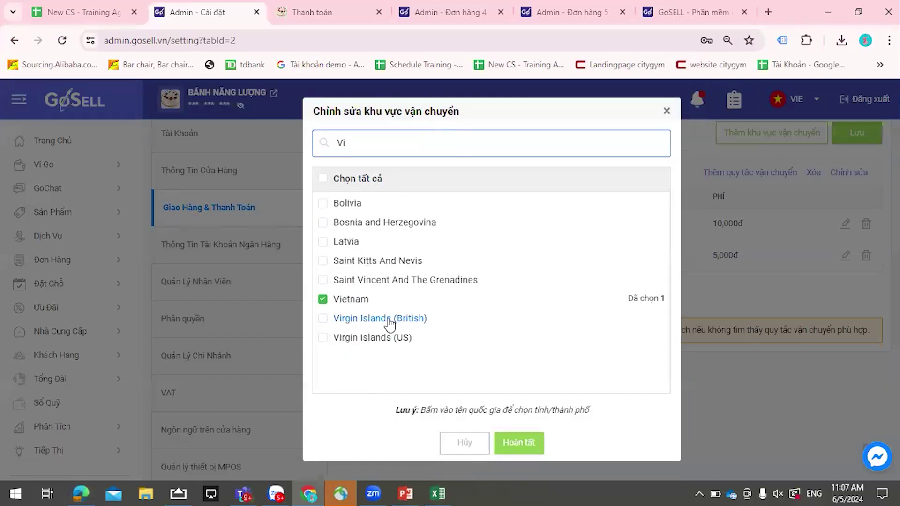
pyautogui.click(517, 442)
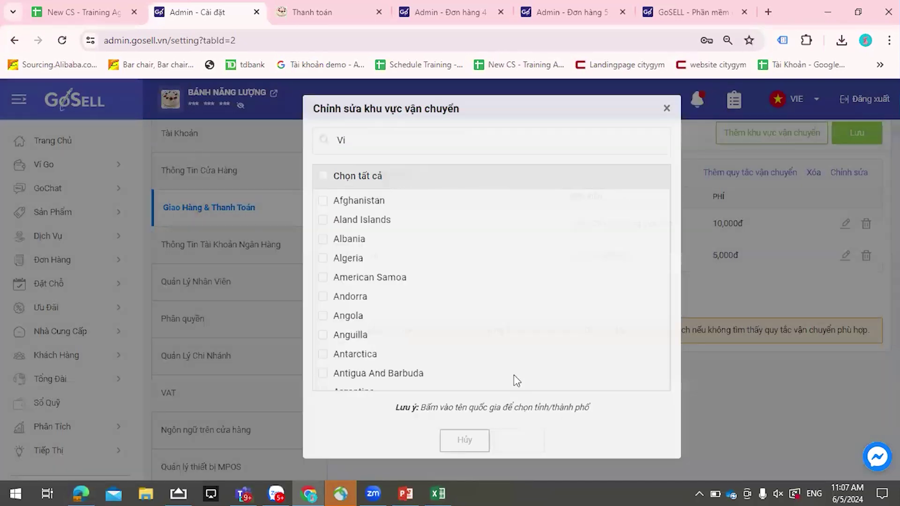
# - Reopen the zone, re-tick Vietnam so all provinces are selected, and confirm with Hoàn tất
pyautogui.click(839, 172)
pyautogui.scroll(-15, 472, 271)
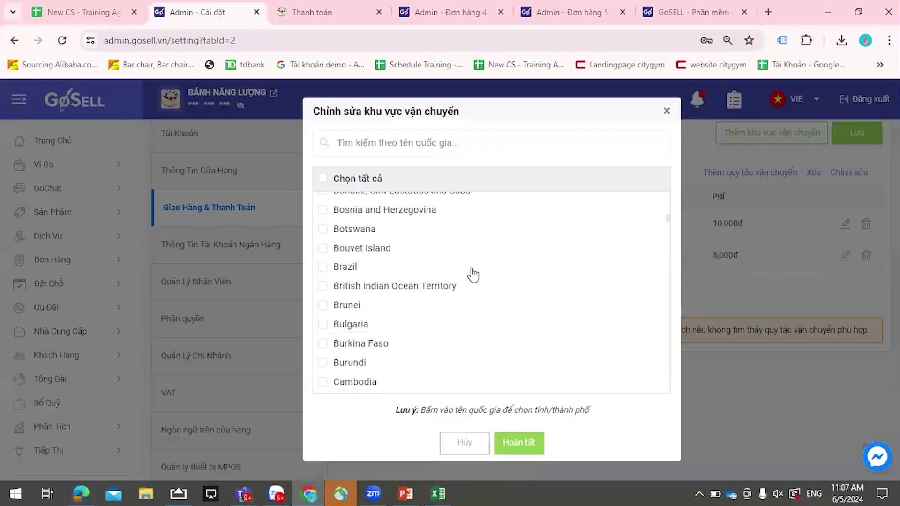
pyautogui.click(452, 144)
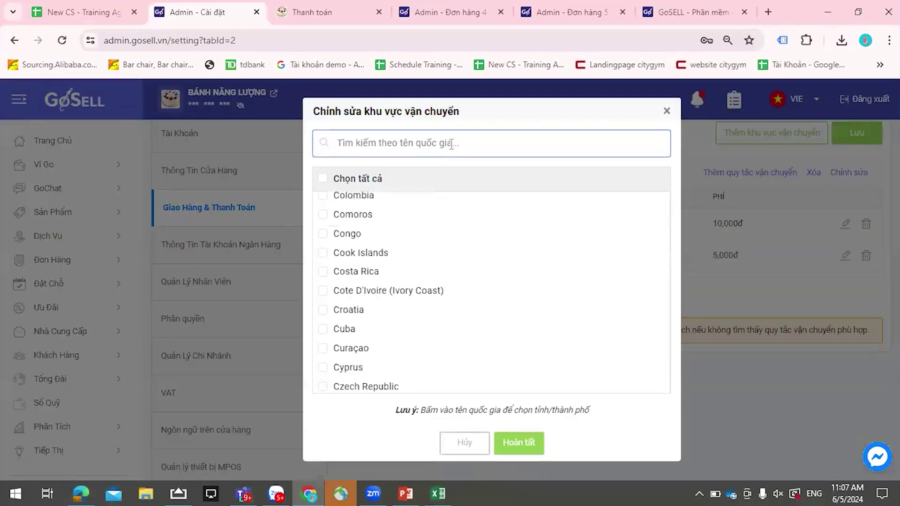
pyautogui.write('Vi')
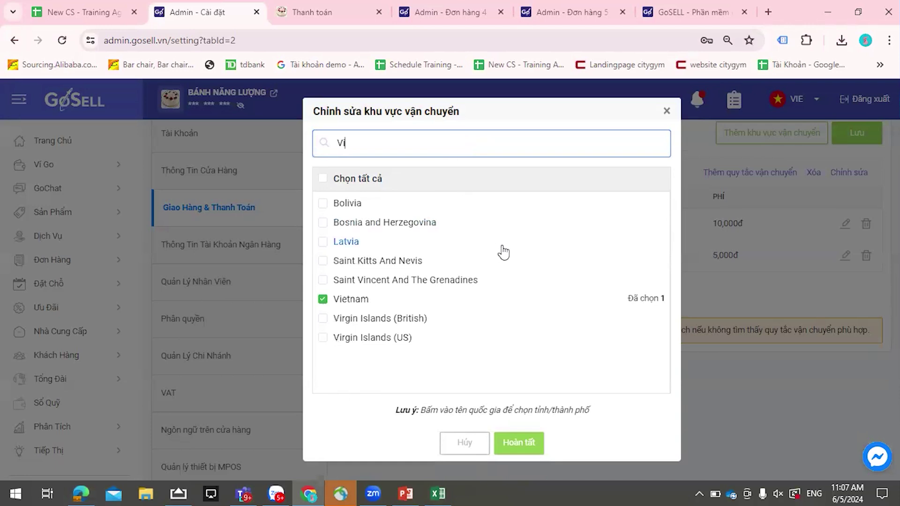
pyautogui.click(324, 300)
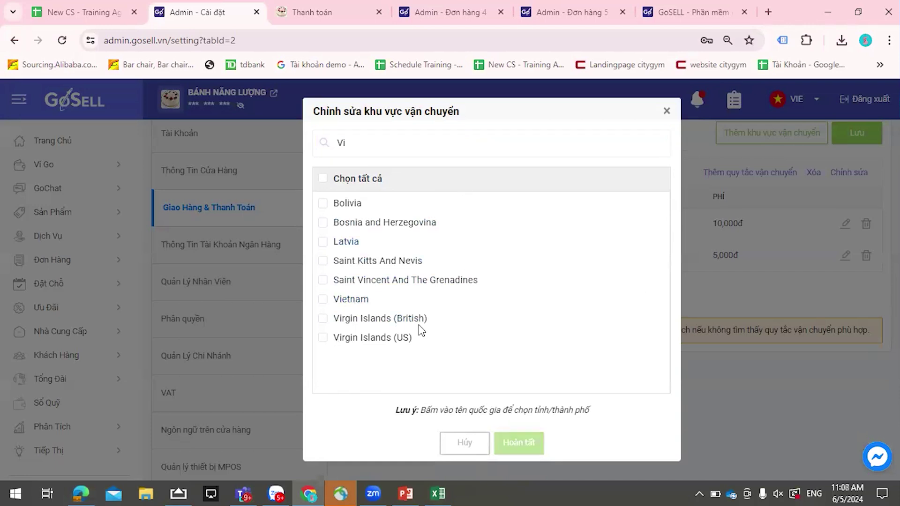
pyautogui.click(326, 301)
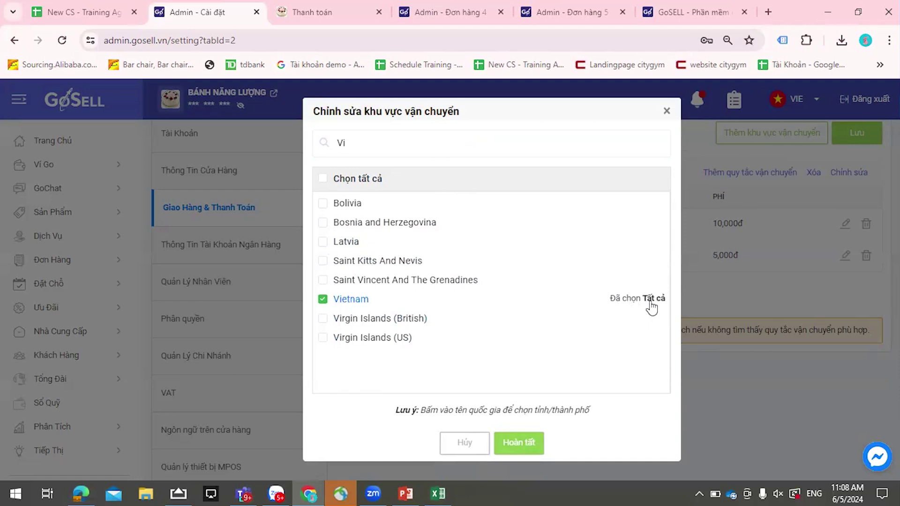
pyautogui.click(543, 459)
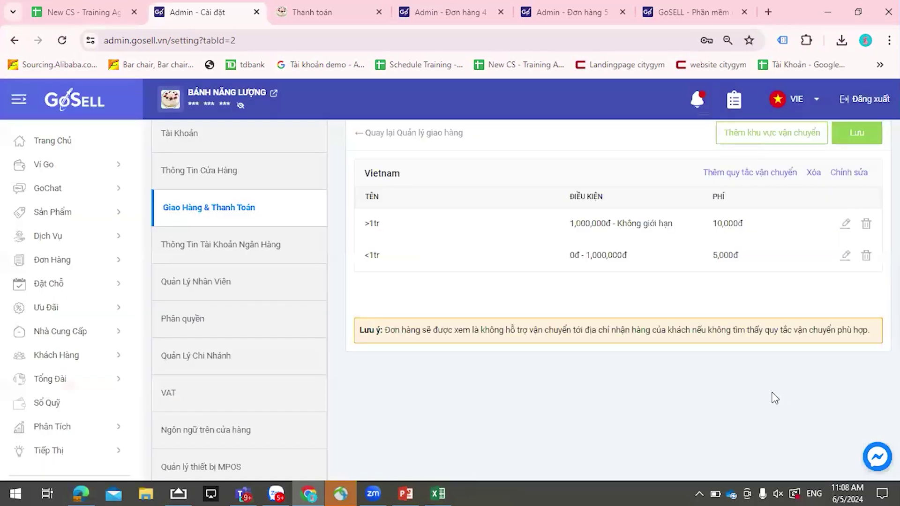
pyautogui.scroll(1, 764, 375)
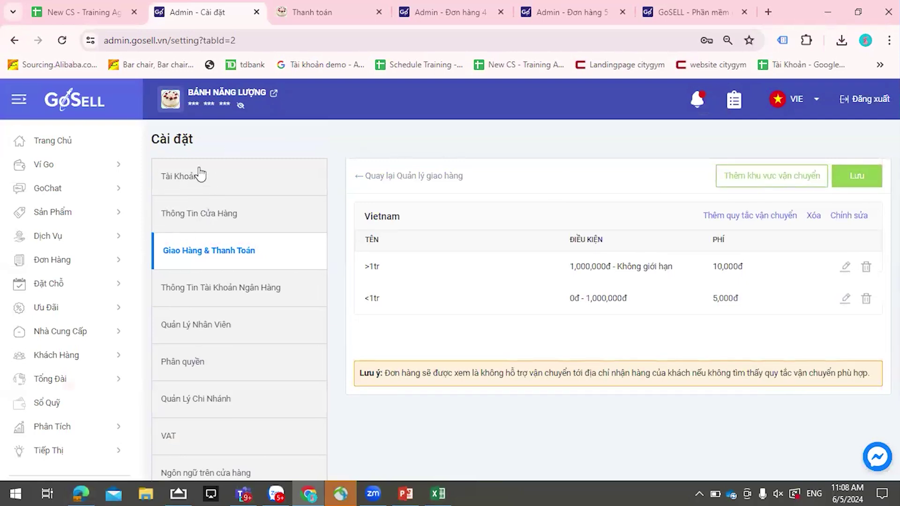
pyautogui.click(335, 2)
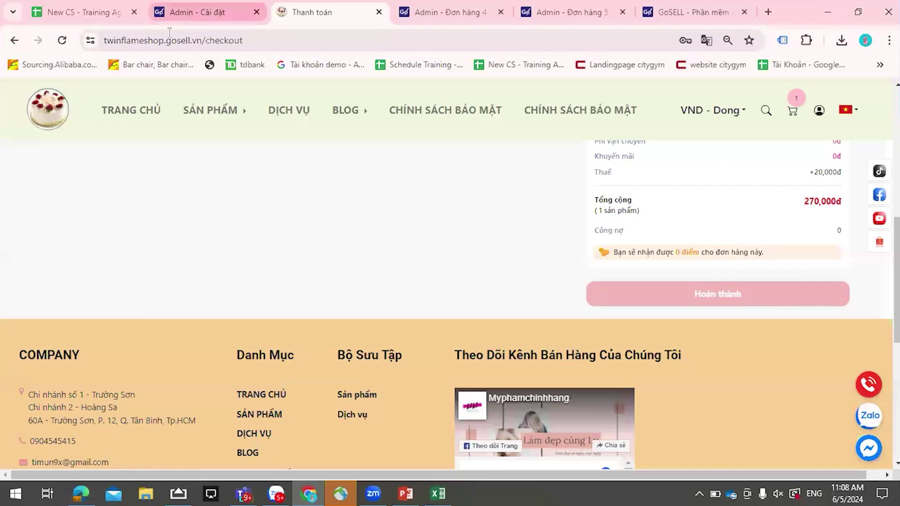
# - Create a new landing page under Tiếp Thị > Landing Page and browse the templates to page 4
pyautogui.click(211, 12)
pyautogui.scroll(-3, 75, 258)
pyautogui.click(58, 318)
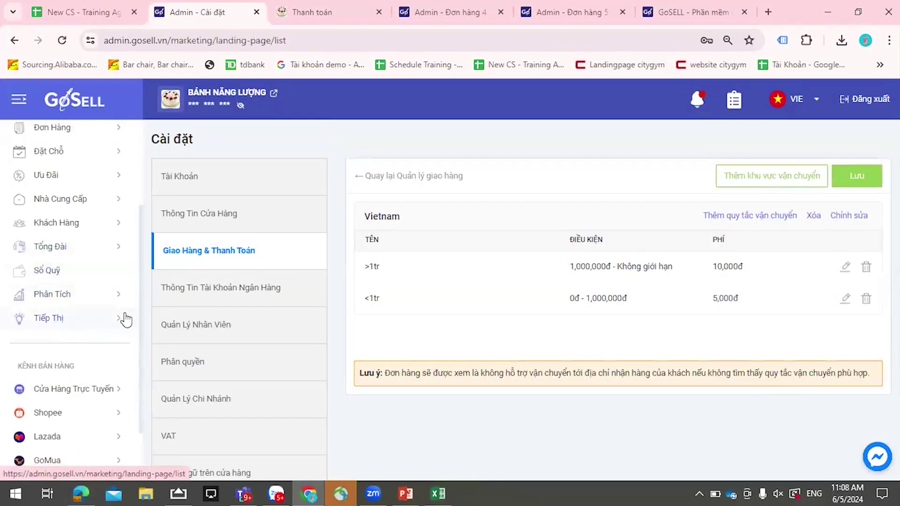
pyautogui.scroll(-5, 100, 321)
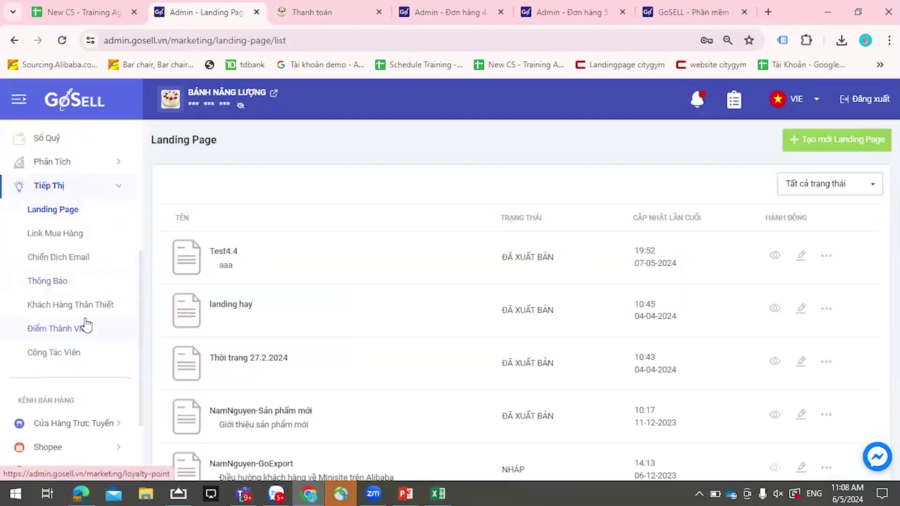
pyautogui.click(71, 212)
pyautogui.click(835, 143)
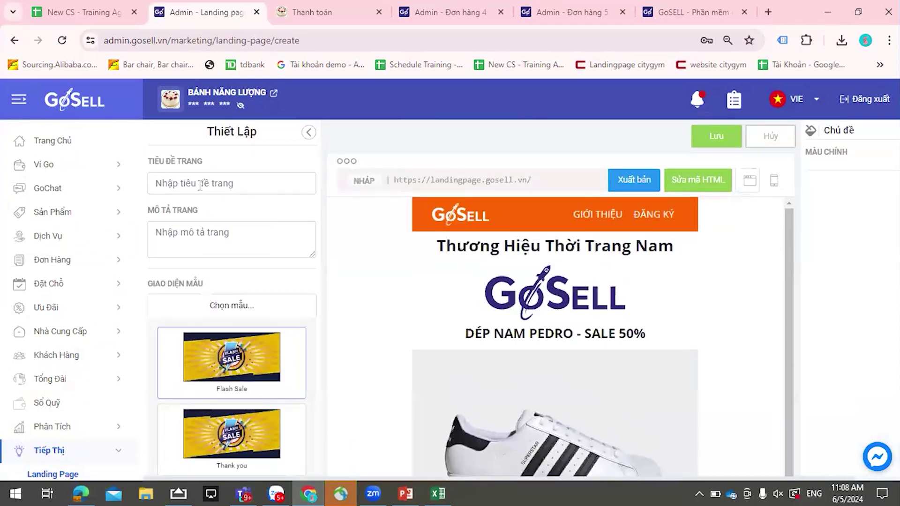
pyautogui.scroll(-1, 203, 252)
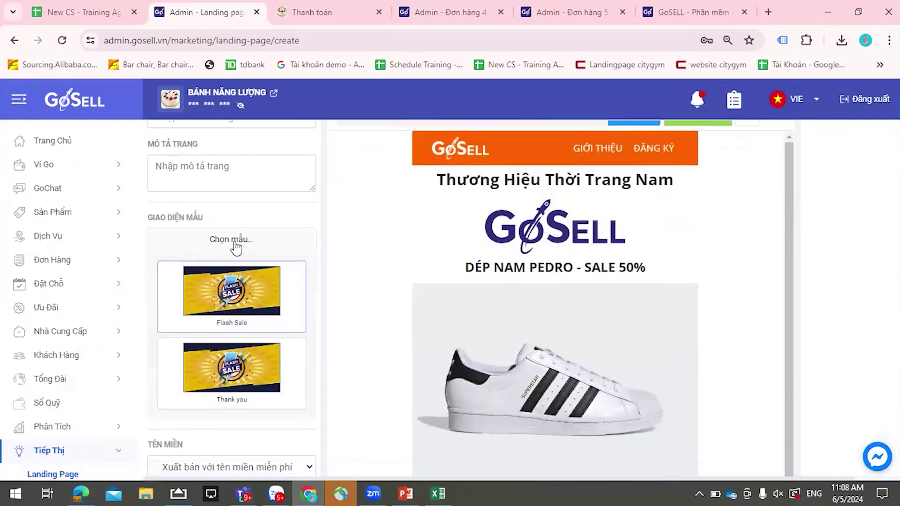
pyautogui.click(238, 240)
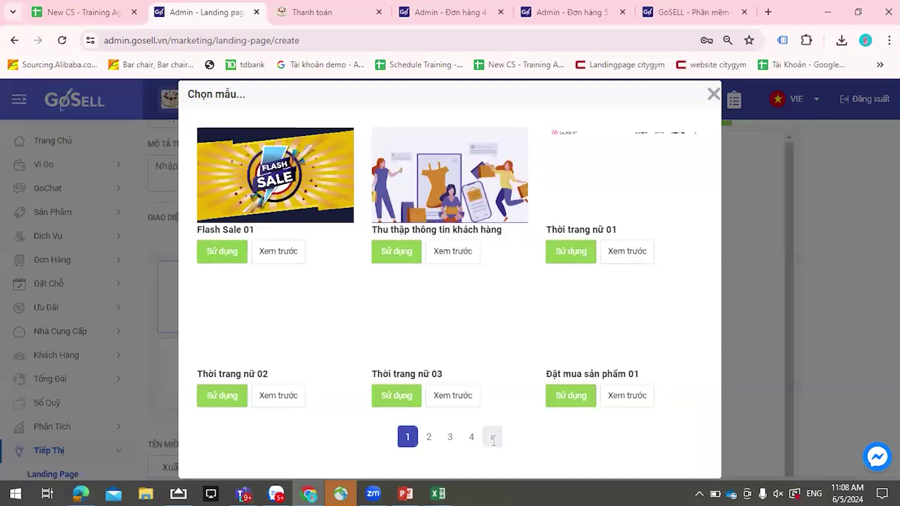
pyautogui.click(490, 436)
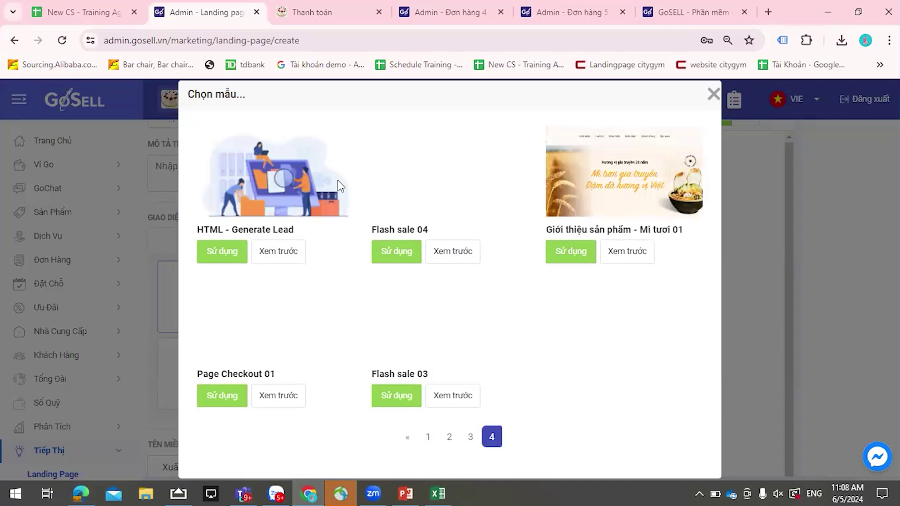
pyautogui.click(713, 94)
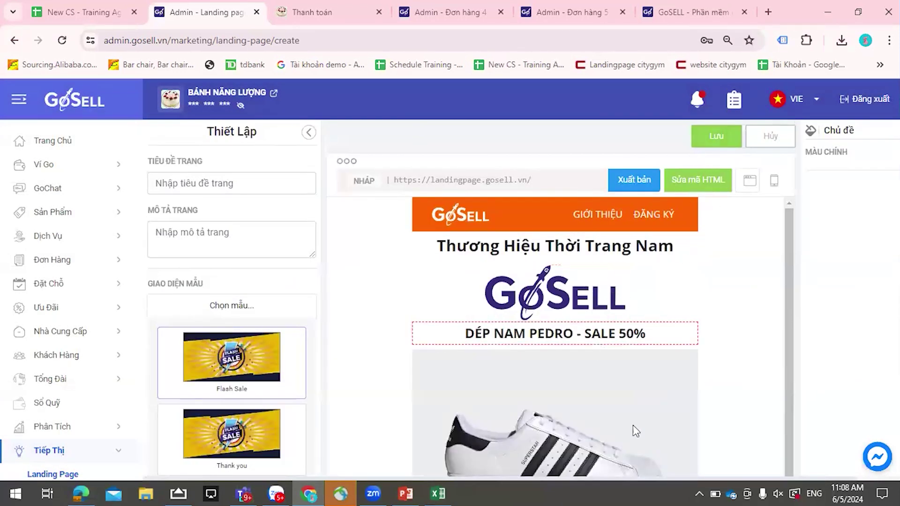
# - Look through the Flash Sale page's code in Sửa mã HTML, then return to the rendered view
pyautogui.click(687, 182)
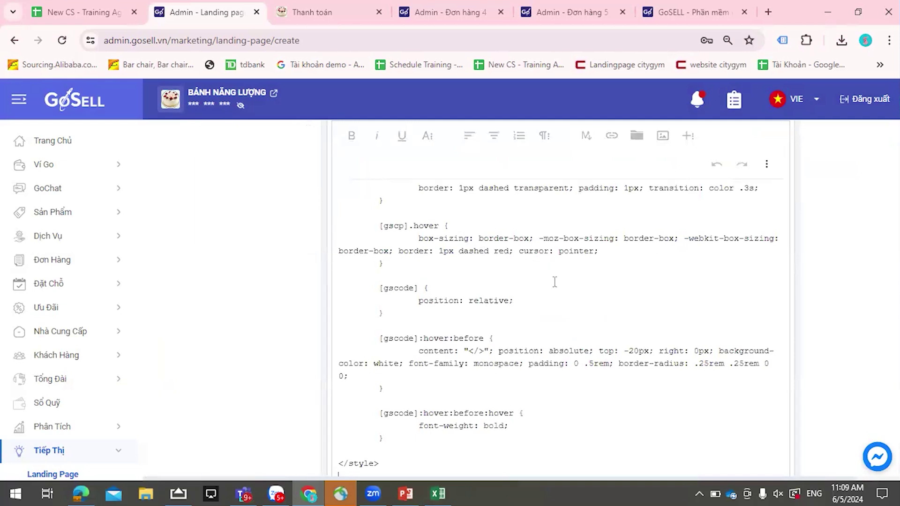
pyautogui.scroll(-20, 548, 267)
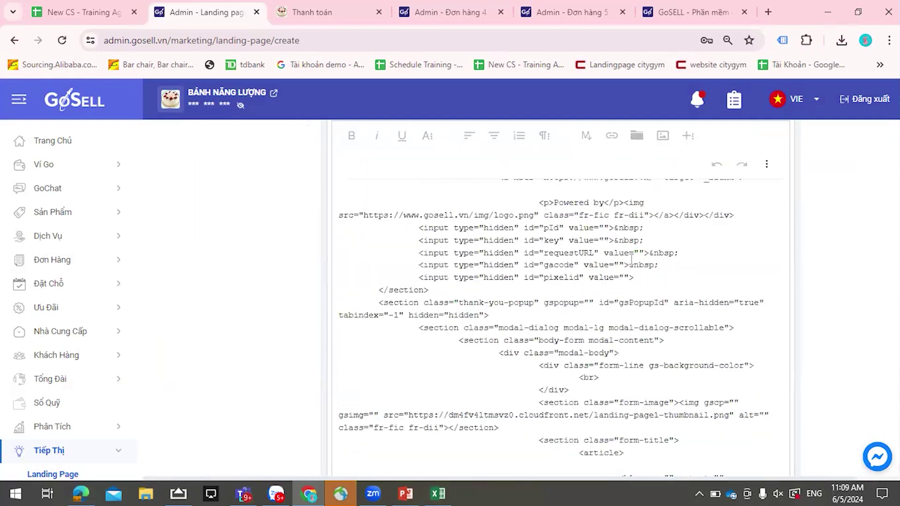
pyautogui.scroll(-15, 602, 238)
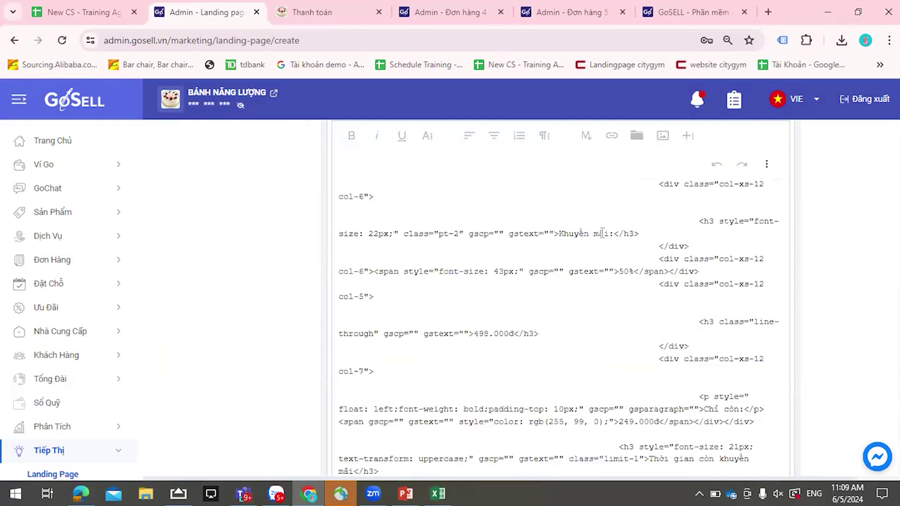
pyautogui.click(766, 166)
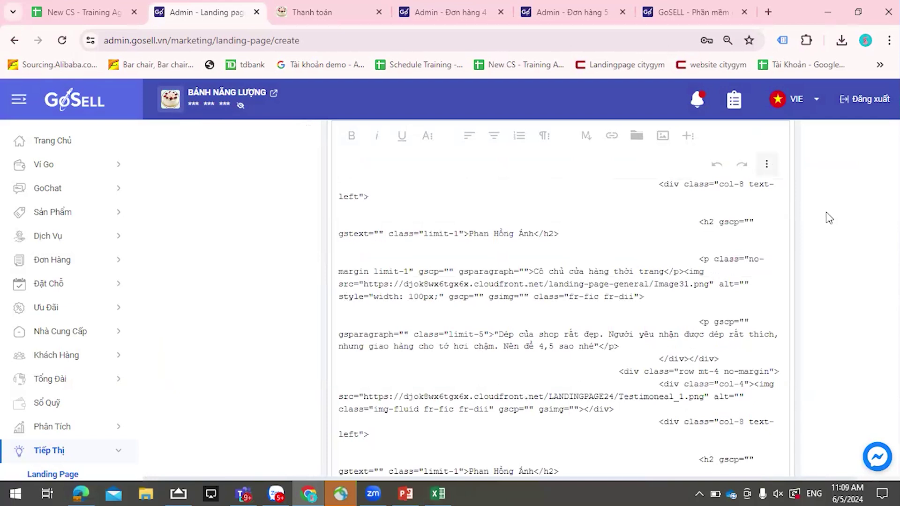
pyautogui.click(455, 193)
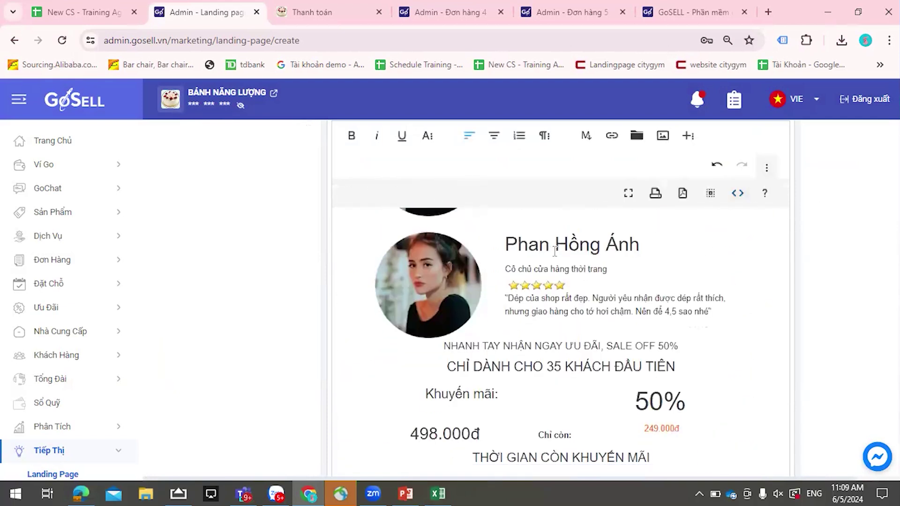
pyautogui.scroll(3, 729, 215)
pyautogui.scroll(-10, 731, 215)
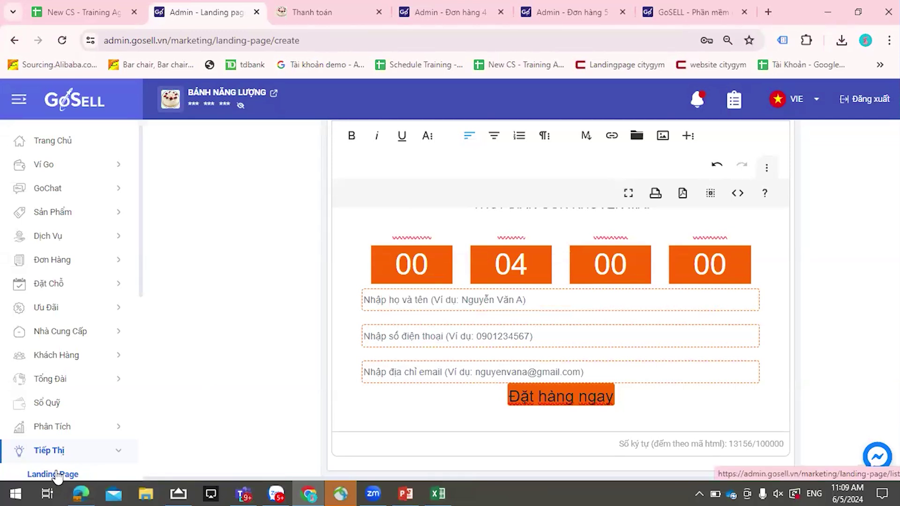
# - Leave for the Landing Page list, confirming OK to discard the unsaved draft
pyautogui.click(57, 475)
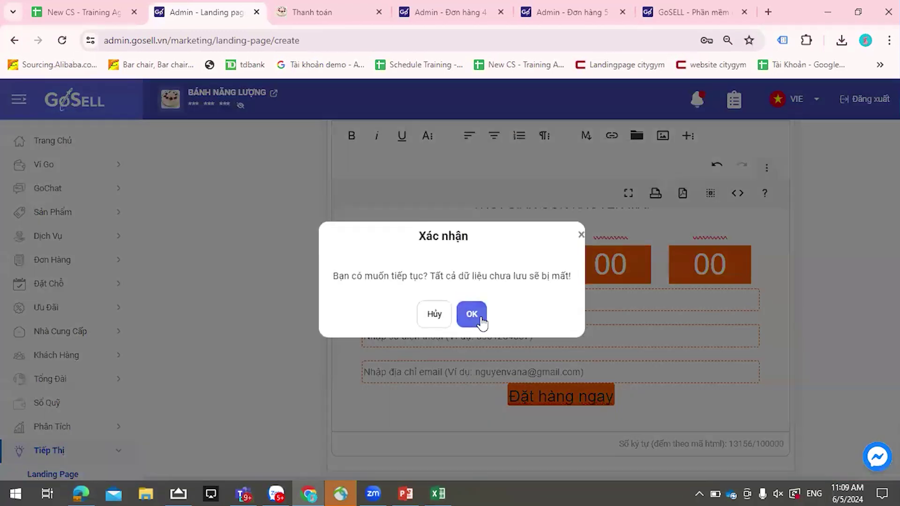
pyautogui.click(481, 321)
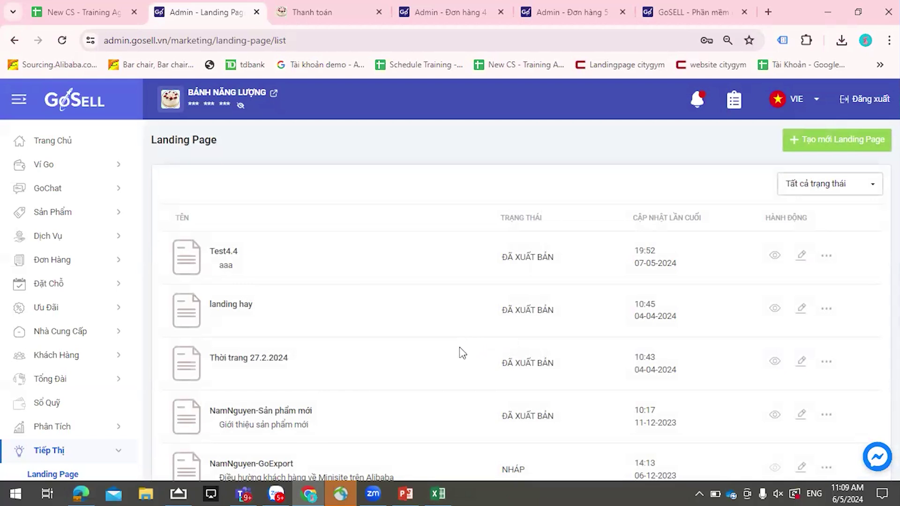
pyautogui.scroll(-2, 102, 276)
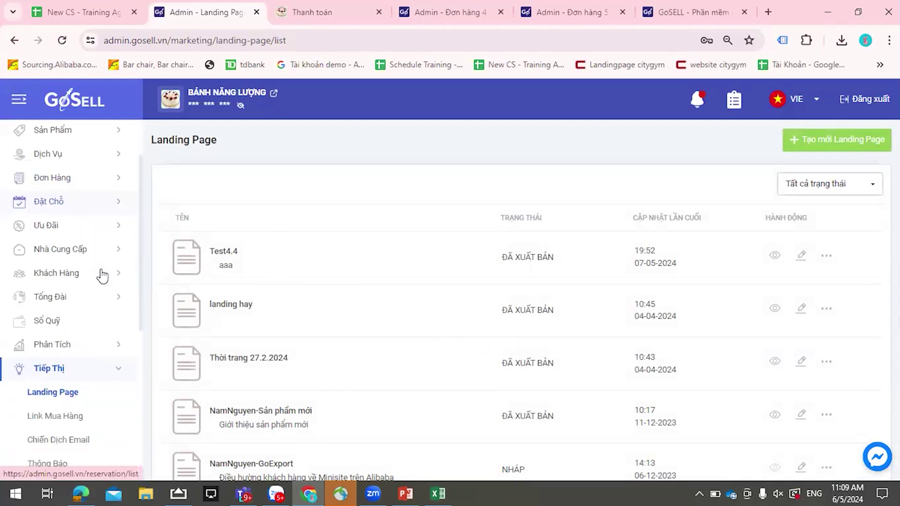
# - Scroll through the Lesson 3 sheet's GoSELL CRM call-centre and customer-management features, then back up
pyautogui.click(80, 12)
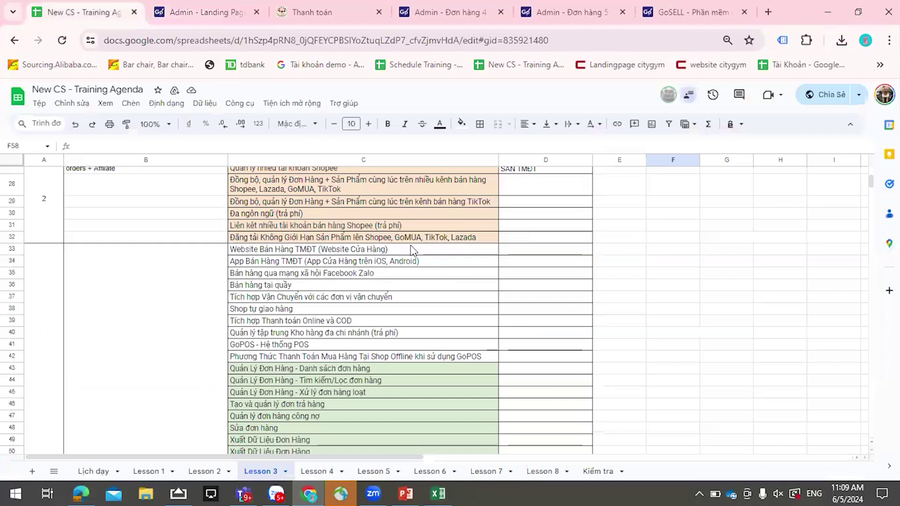
pyautogui.scroll(-3, 409, 249)
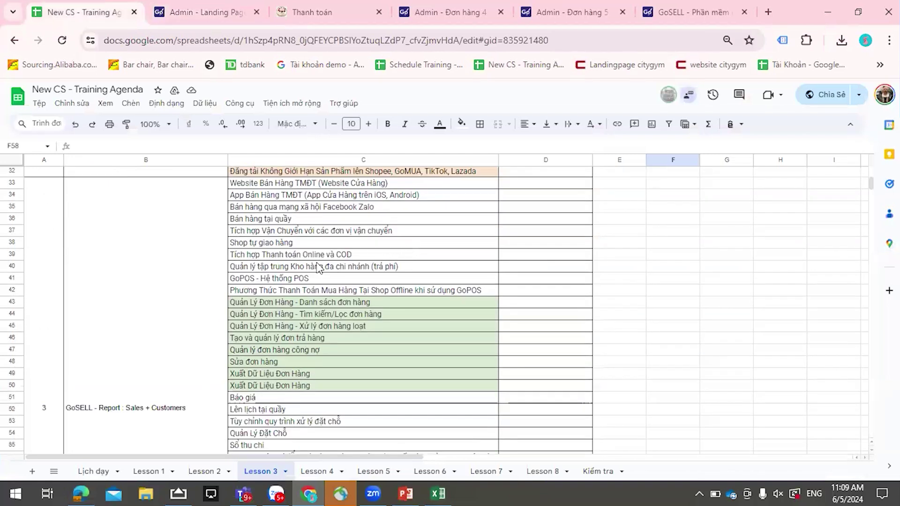
pyautogui.scroll(-3, 316, 262)
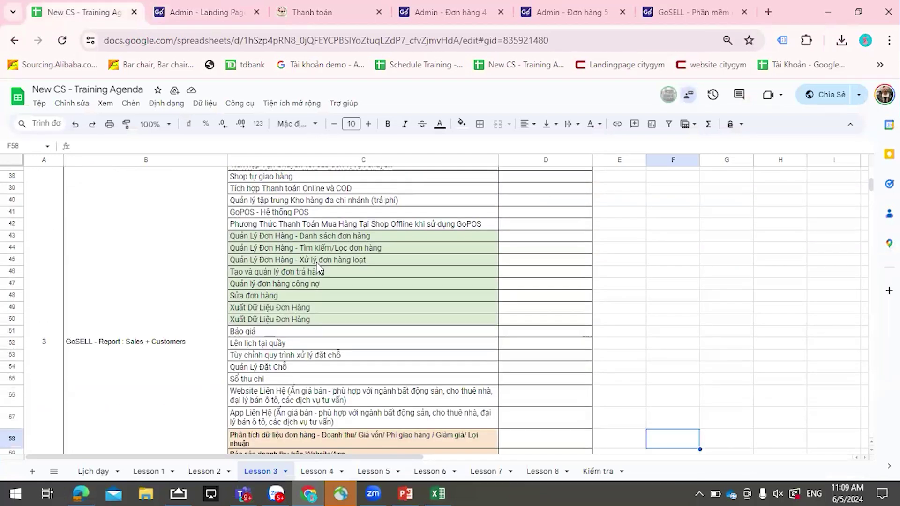
pyautogui.scroll(-3, 316, 262)
pyautogui.scroll(-3, 316, 268)
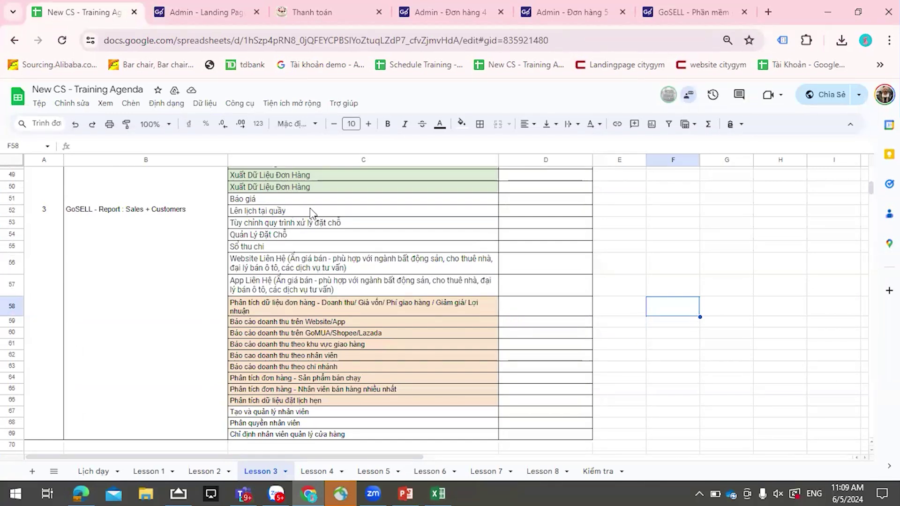
pyautogui.scroll(15, 310, 210)
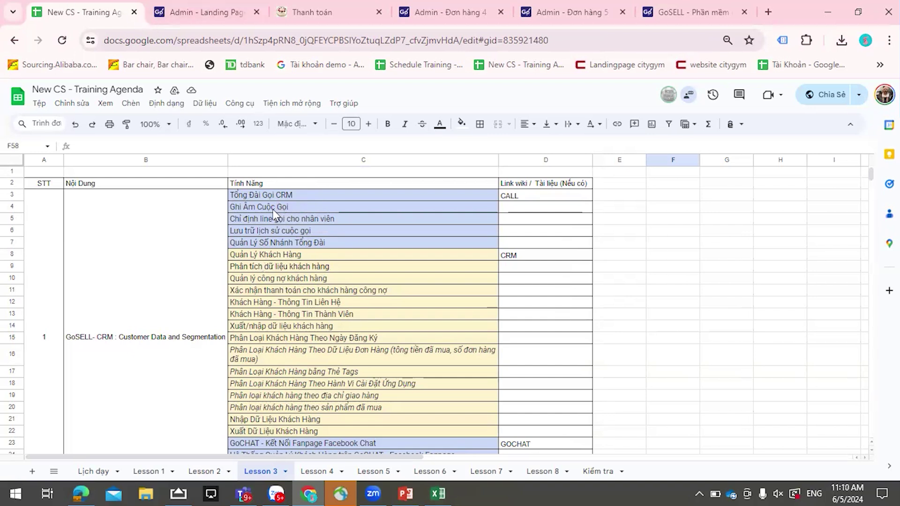
# - Return to the GoSell landing page list and sign out of the admin account
pyautogui.click(238, 9)
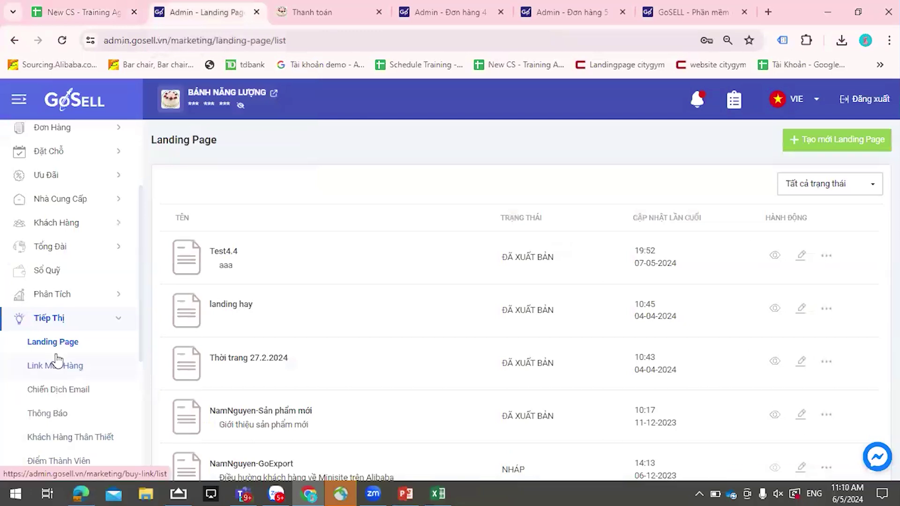
pyautogui.scroll(-2, 61, 361)
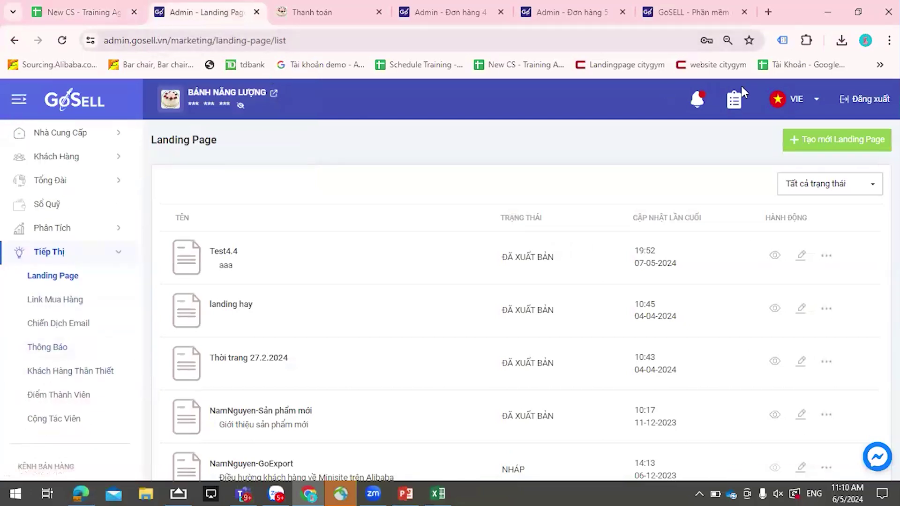
pyautogui.click(508, 367)
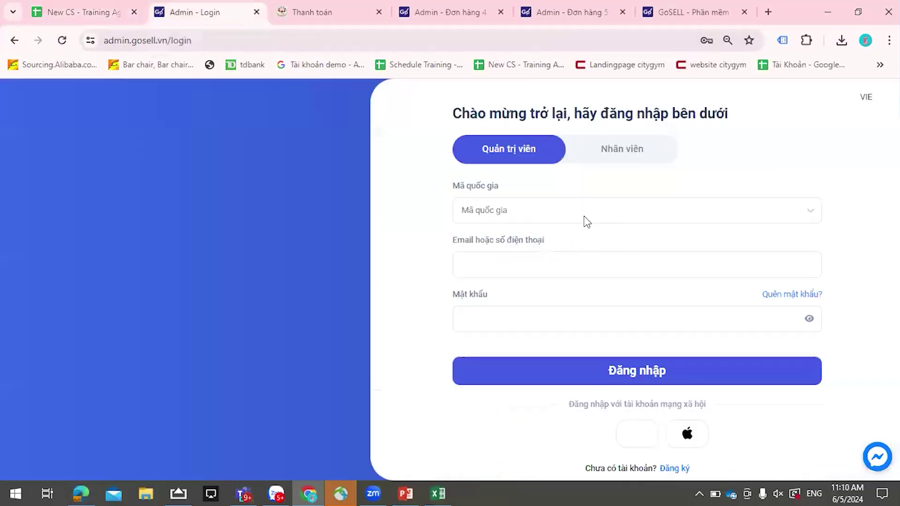
# - Sign in with another saved admin account and dismiss the password-breach warning
pyautogui.click(595, 265)
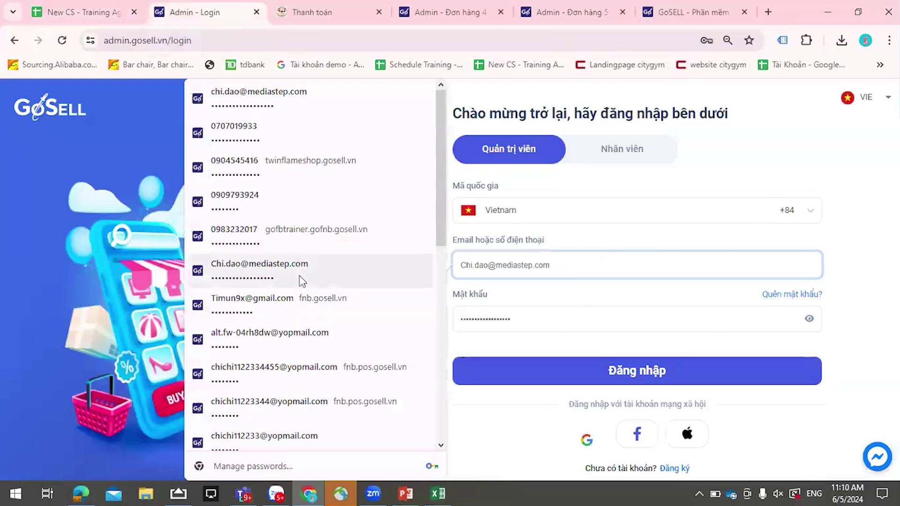
pyautogui.write('o')
pyautogui.click(586, 302)
pyautogui.click(565, 370)
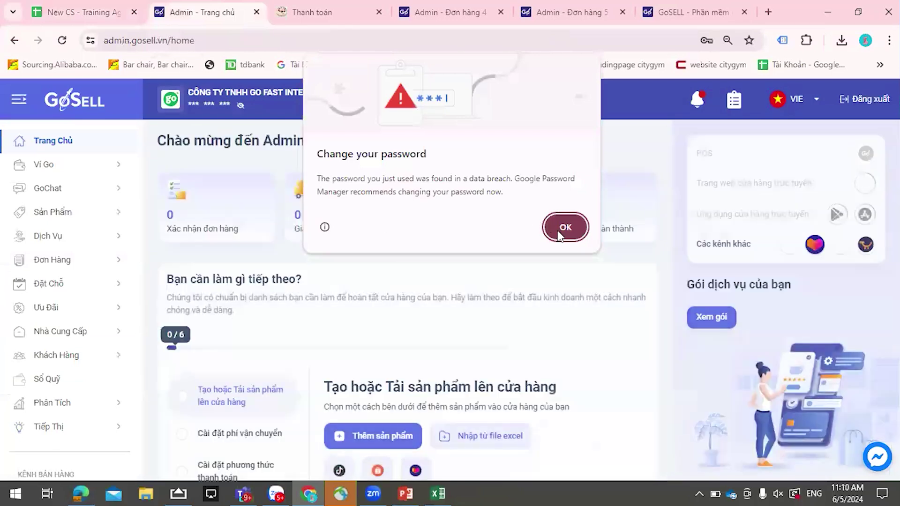
pyautogui.click(564, 226)
# - Reload the admin home dashboard showing 2495 confirmed orders and setup at 5/6
pyautogui.scroll(-1, 84, 286)
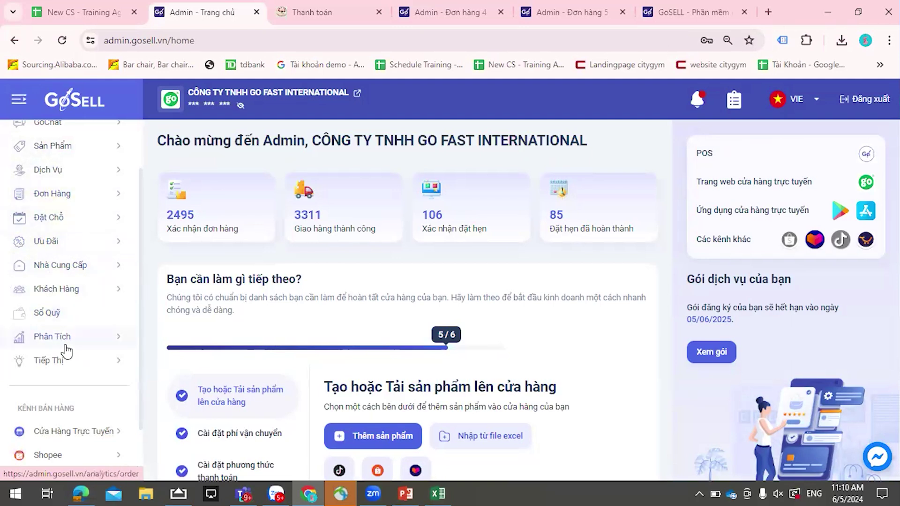
pyautogui.scroll(-2, 61, 342)
pyautogui.scroll(4, 61, 333)
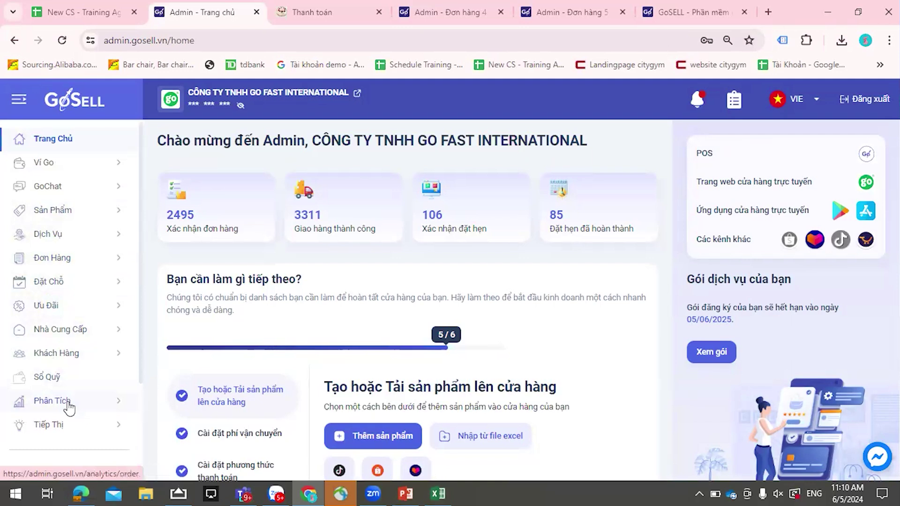
pyautogui.scroll(-2, 68, 388)
pyautogui.scroll(2, 69, 387)
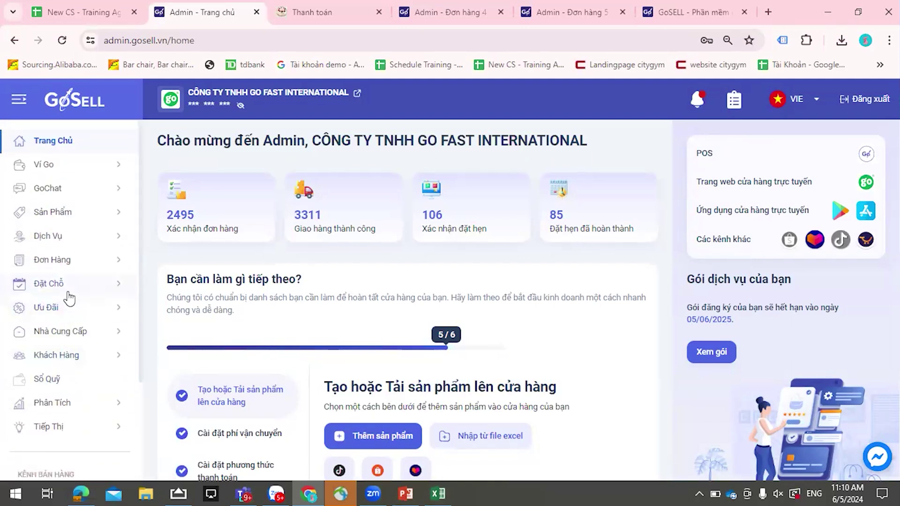
pyautogui.scroll(-3, 70, 309)
pyautogui.scroll(1, 74, 319)
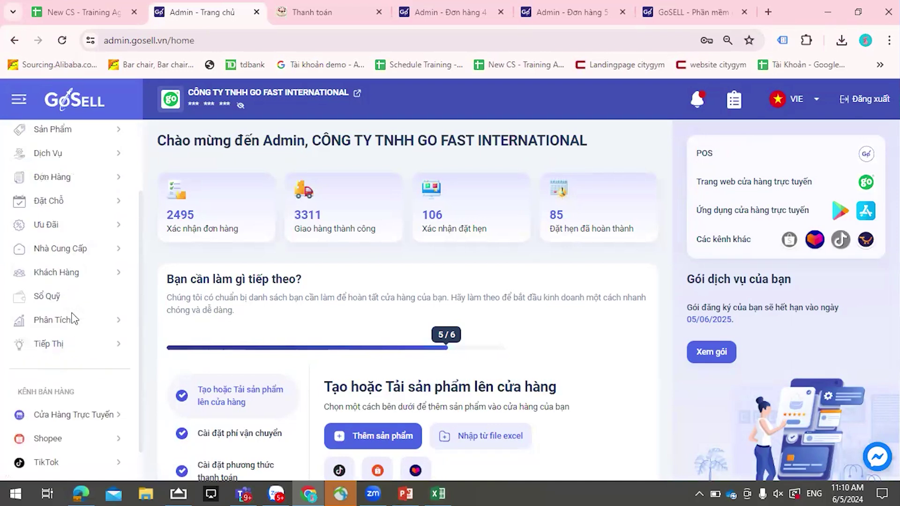
pyautogui.scroll(2, 73, 319)
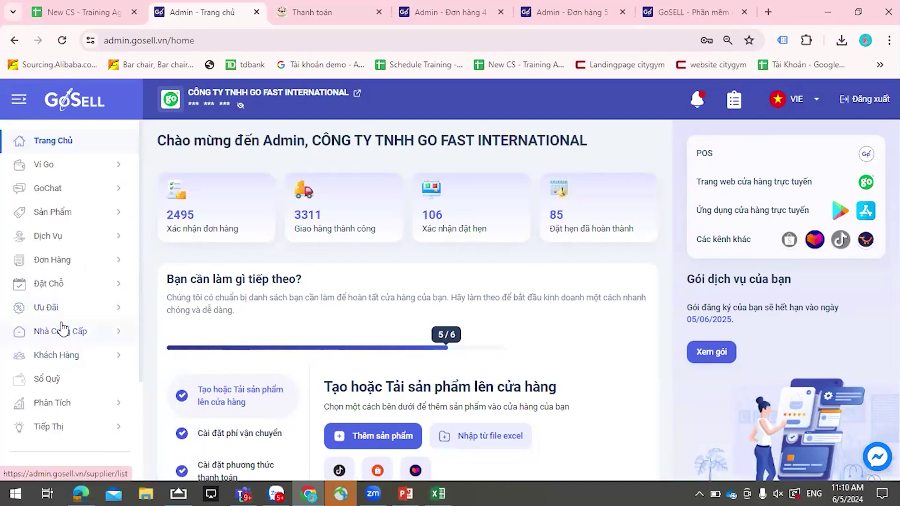
pyautogui.click(233, 42)
pyautogui.press('Return')
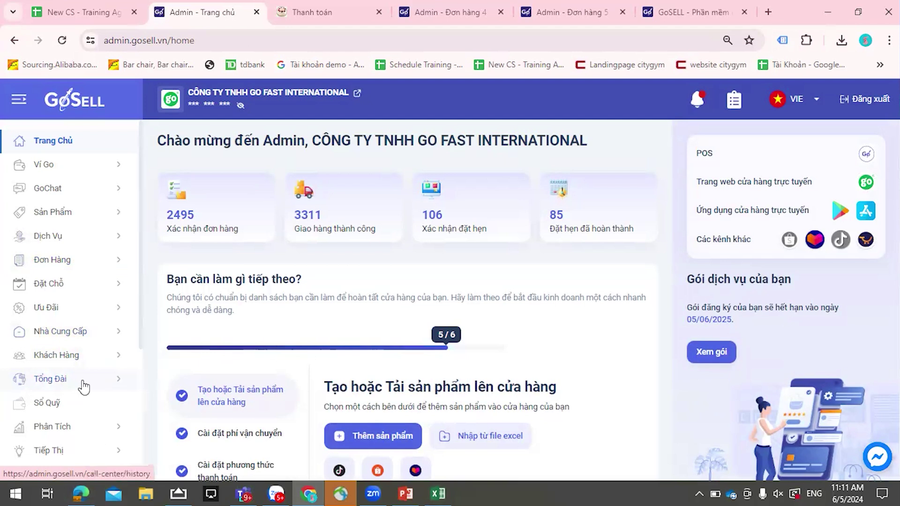
# - Open the Tổng Đài call history and filter it to Thành công (successful) calls
pyautogui.click(84, 385)
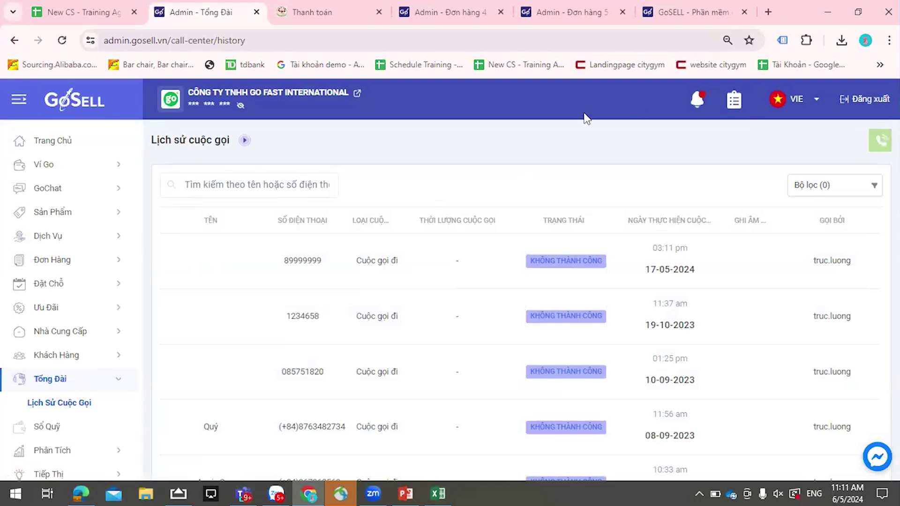
pyautogui.scroll(-3, 60, 251)
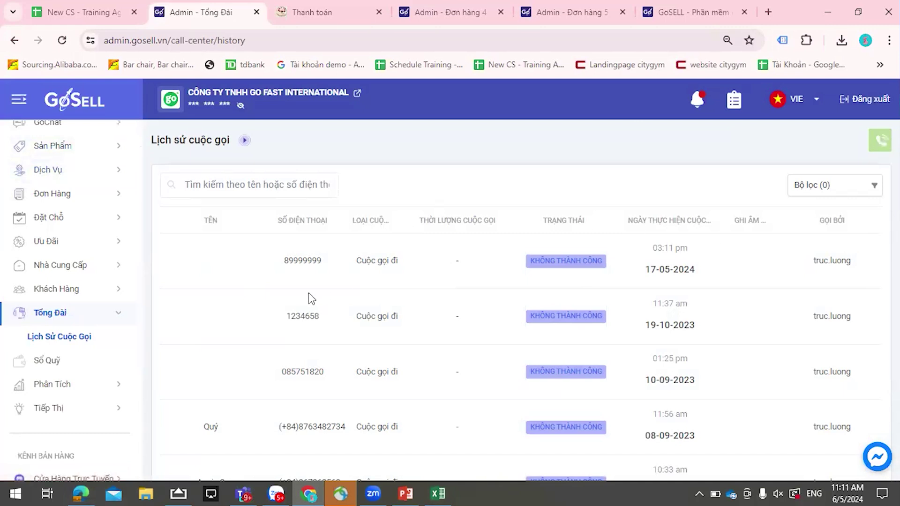
pyautogui.click(855, 187)
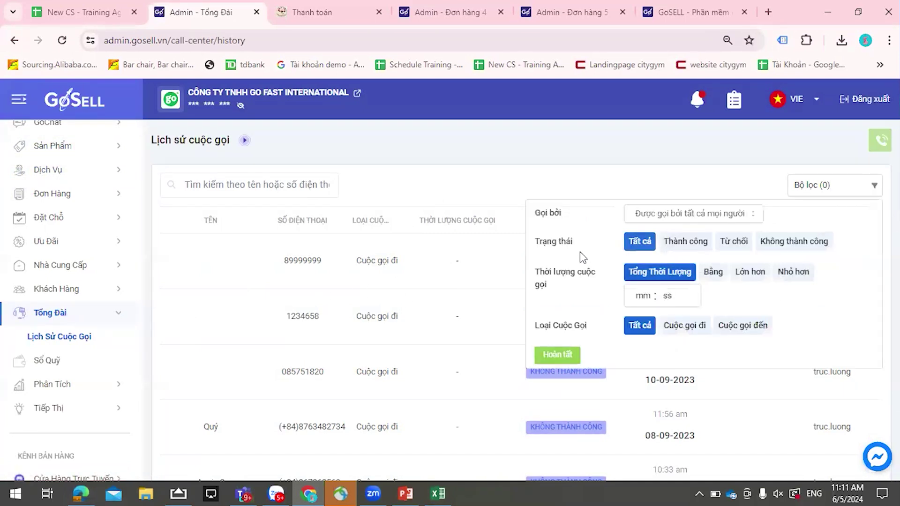
pyautogui.click(679, 243)
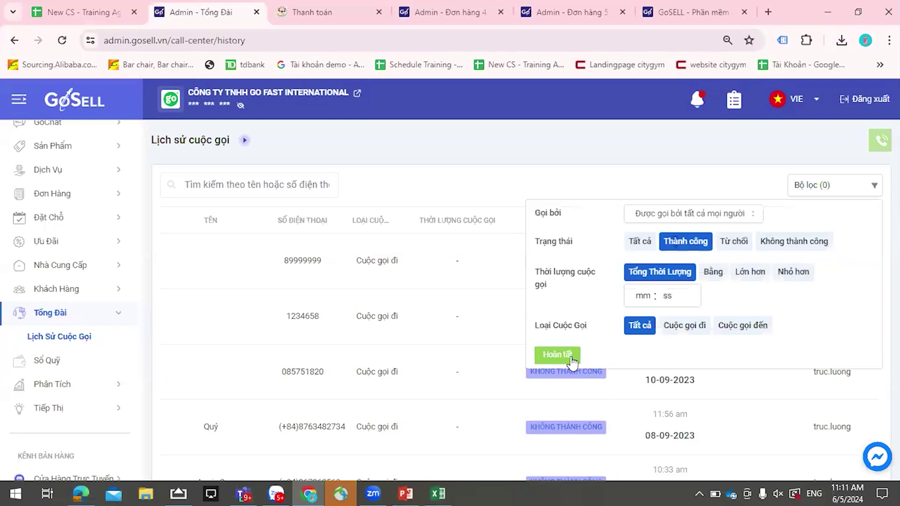
pyautogui.click(557, 356)
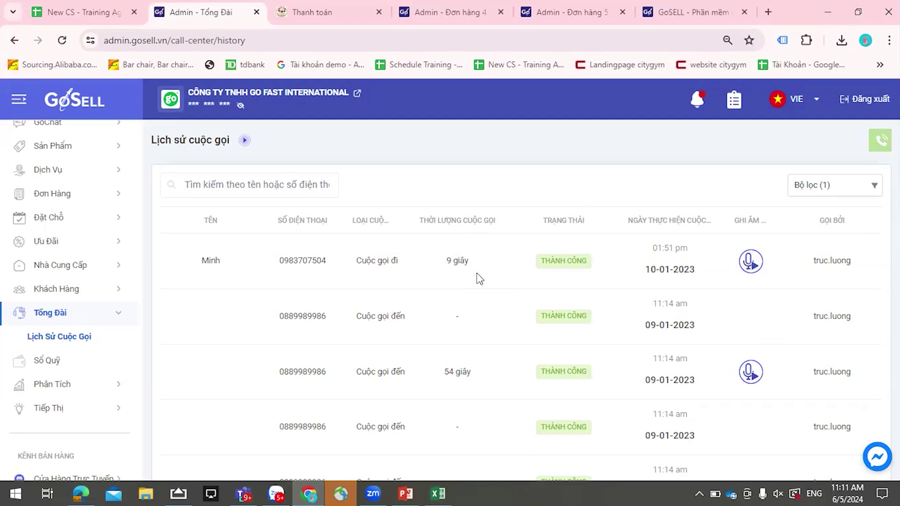
# - Add a duration filter of exactly (Bằng) 10:00 to the successful calls
pyautogui.click(845, 197)
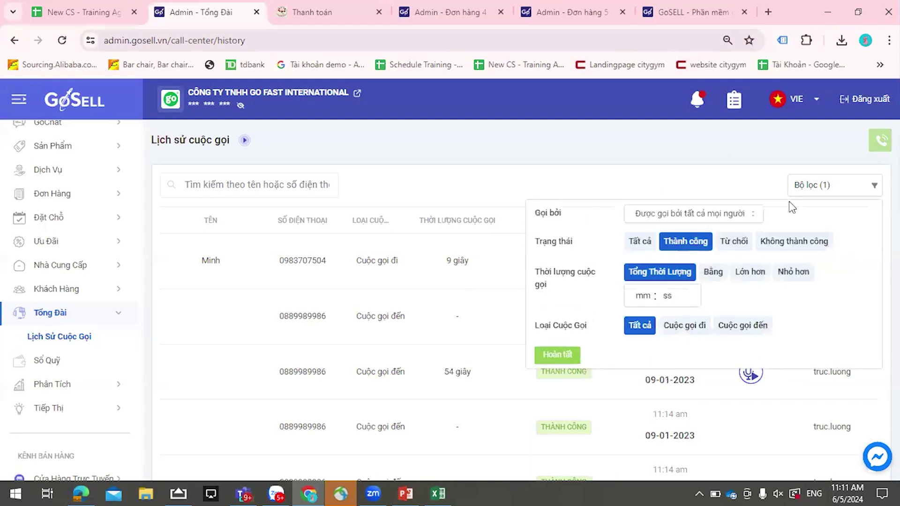
pyautogui.click(642, 295)
pyautogui.click(699, 351)
pyautogui.click(711, 277)
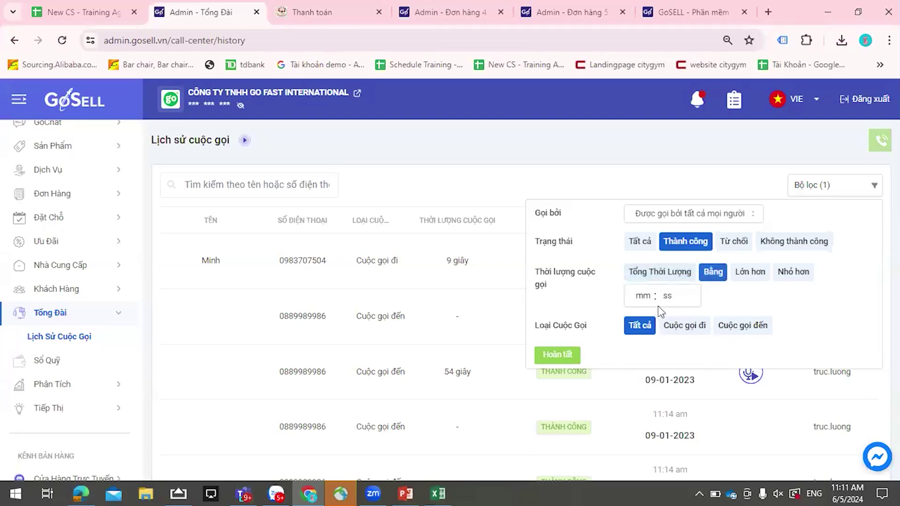
pyautogui.click(641, 297)
pyautogui.write('10')
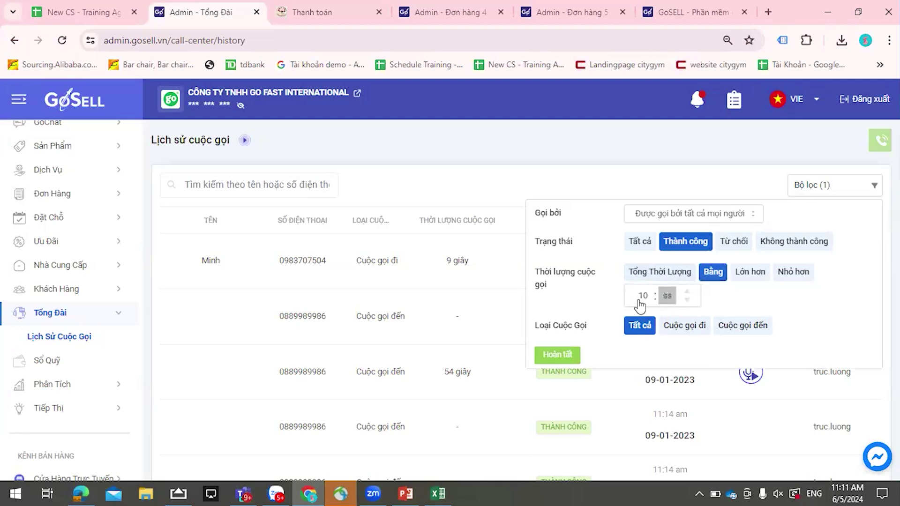
pyautogui.write('10')
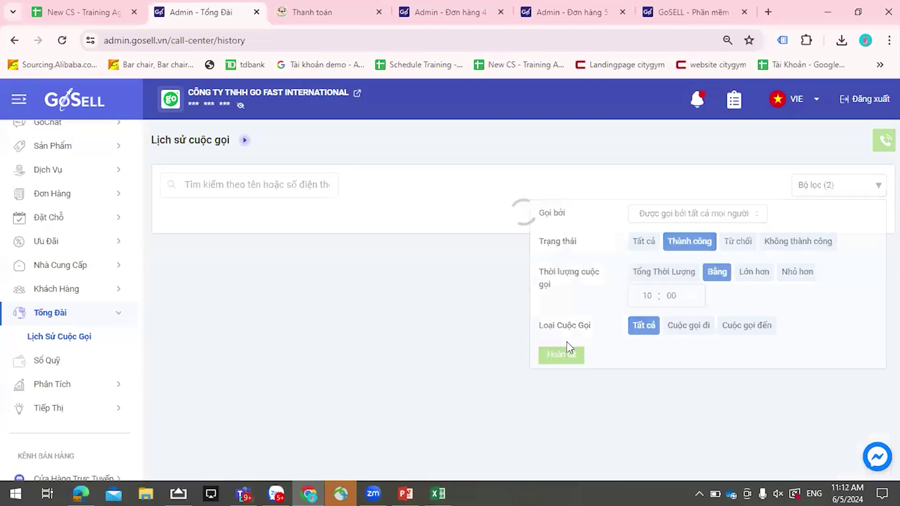
pyautogui.click(564, 355)
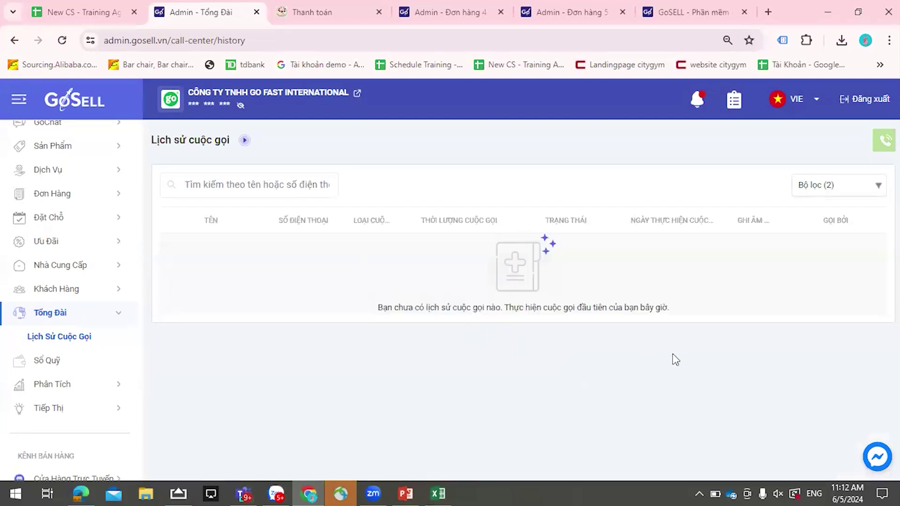
# - Add Cuộc gọi đi to the filter and reset duration to Tổng Thời Lượng
pyautogui.click(862, 191)
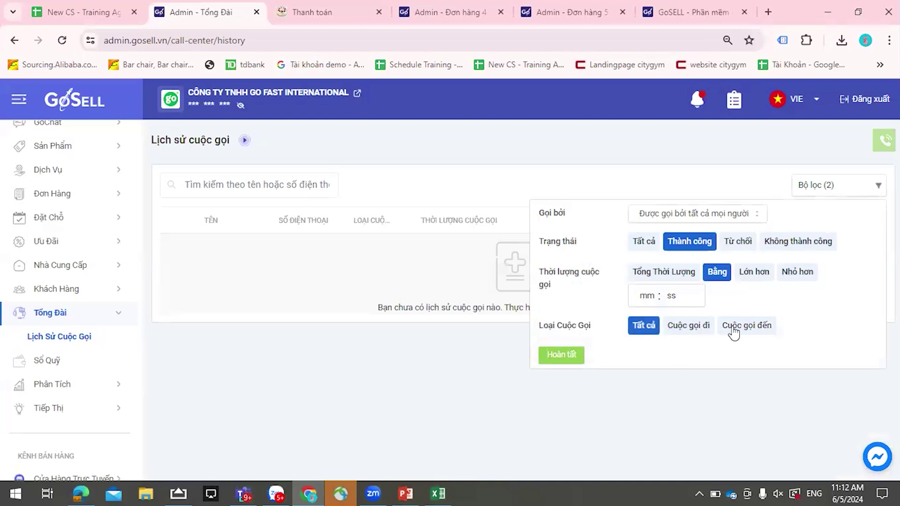
pyautogui.click(704, 334)
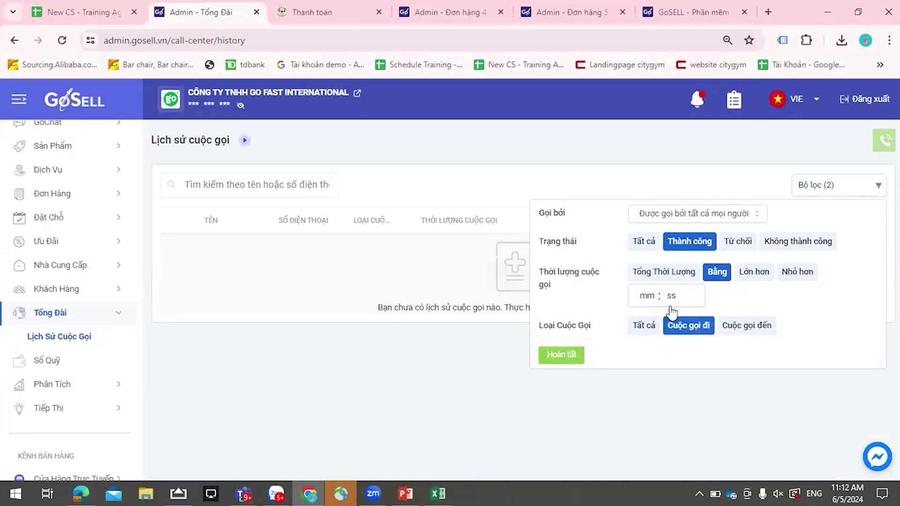
pyautogui.click(663, 272)
pyautogui.click(567, 360)
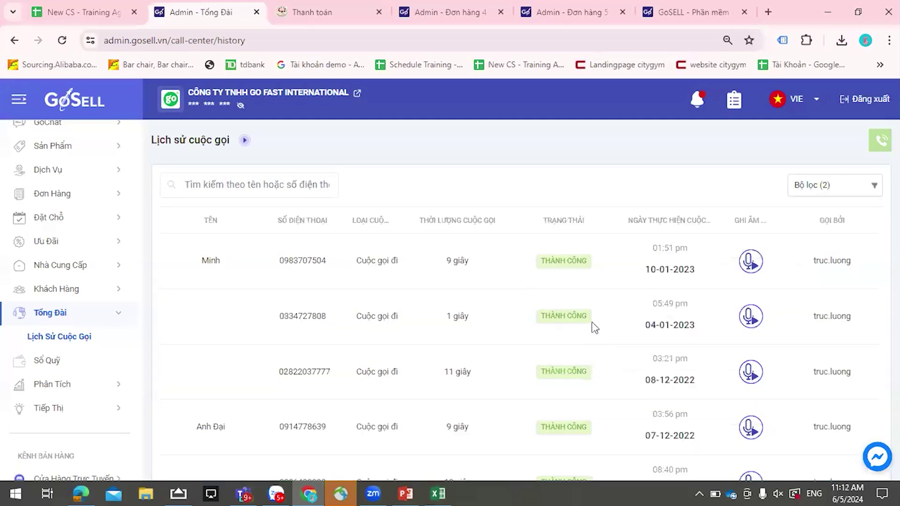
pyautogui.scroll(-8, 746, 298)
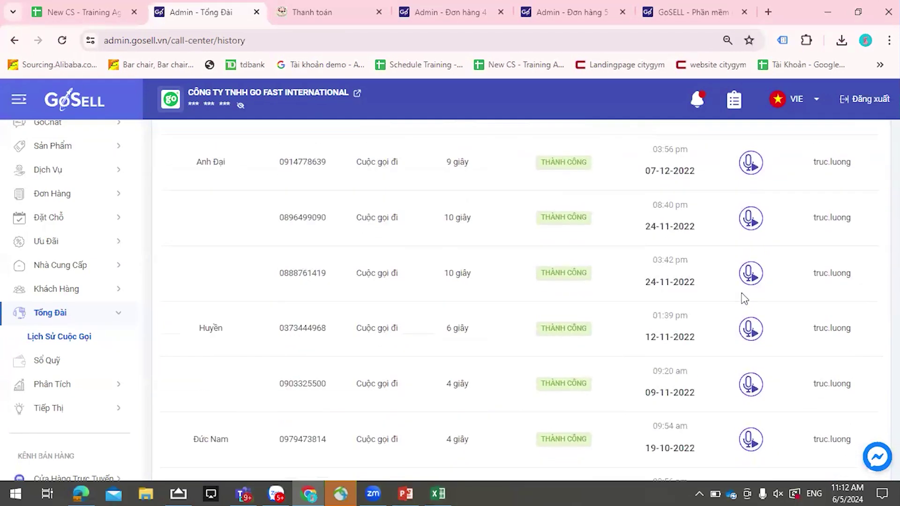
pyautogui.scroll(10, 745, 298)
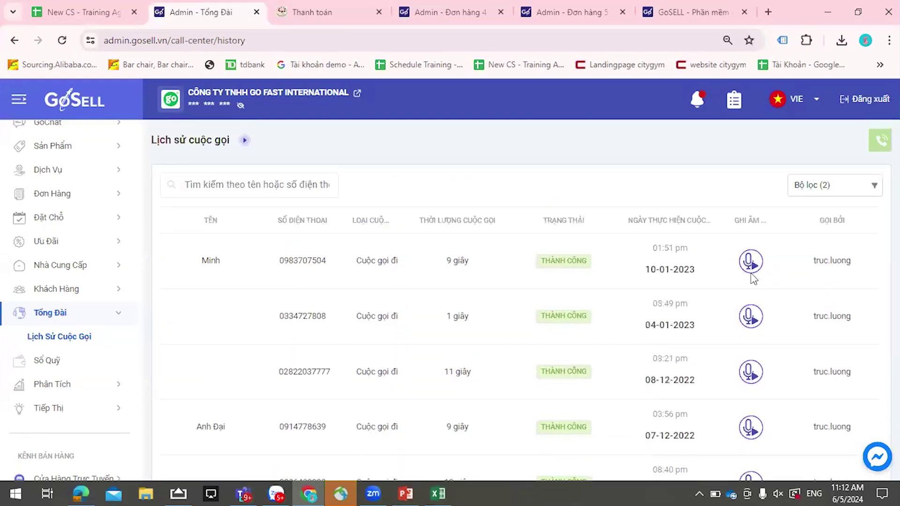
pyautogui.scroll(-12, 792, 283)
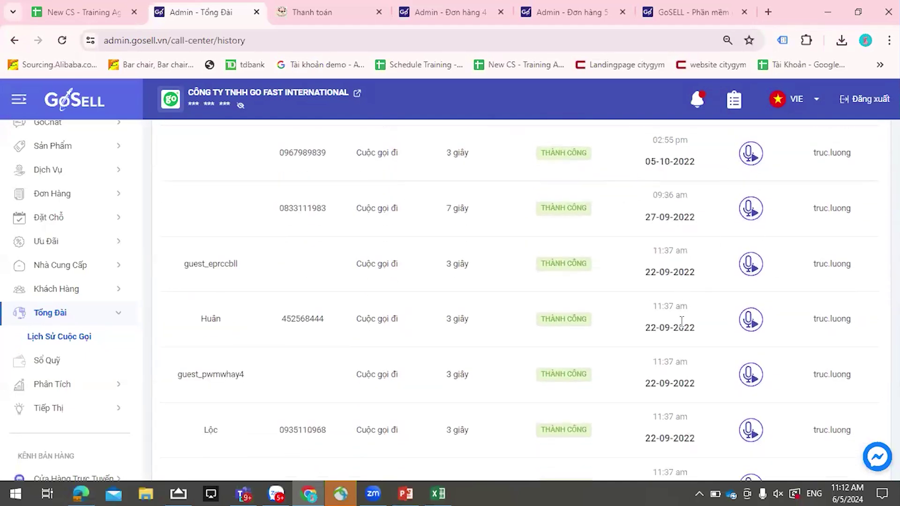
pyautogui.scroll(-5, 679, 281)
pyautogui.scroll(15, 679, 281)
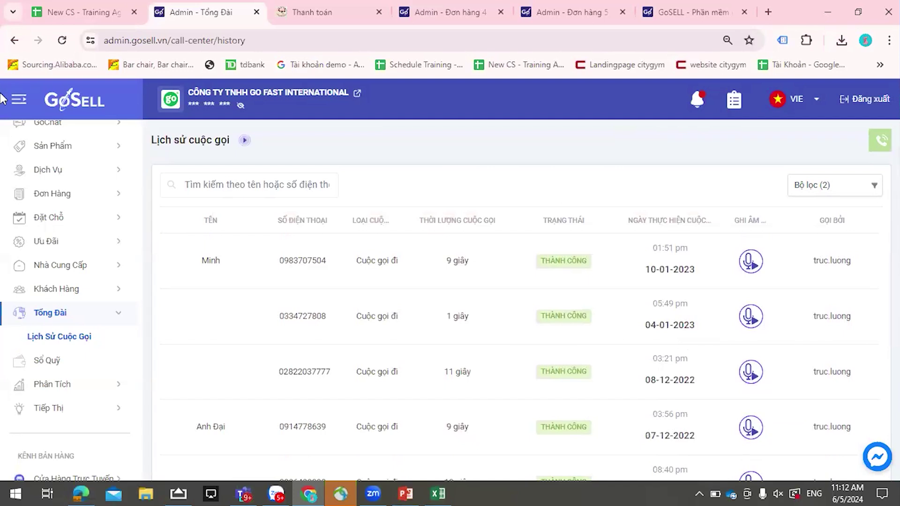
pyautogui.scroll(-2, 43, 310)
# - Open Khách Hàng to view Tất Cả Khách Hàng, listing 3,058 customers
pyautogui.click(68, 228)
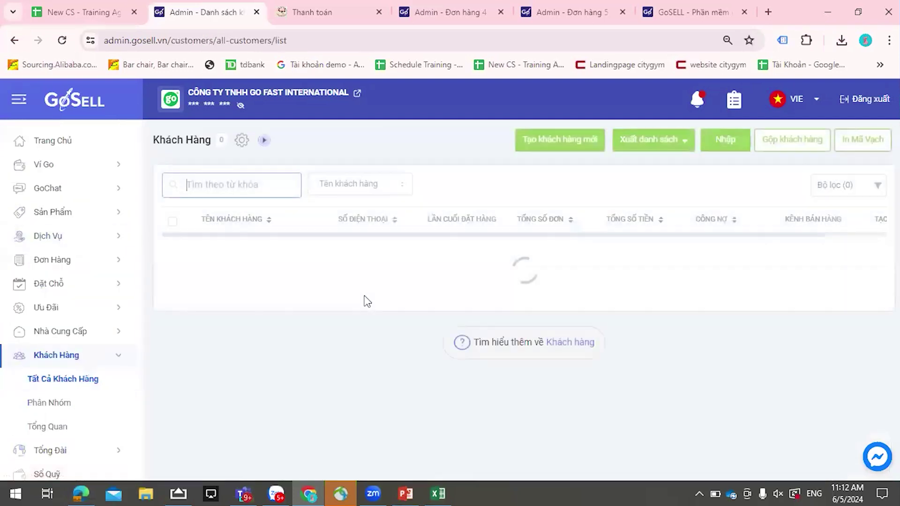
pyautogui.scroll(-2, 51, 315)
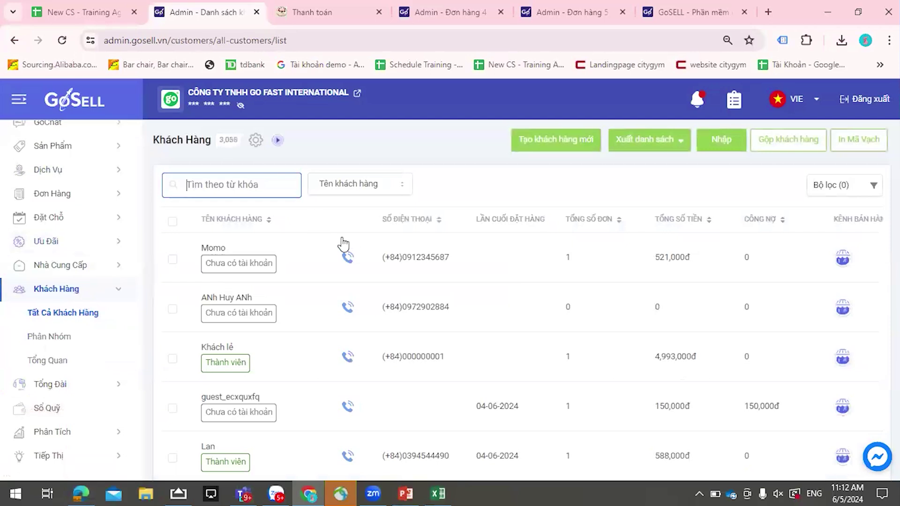
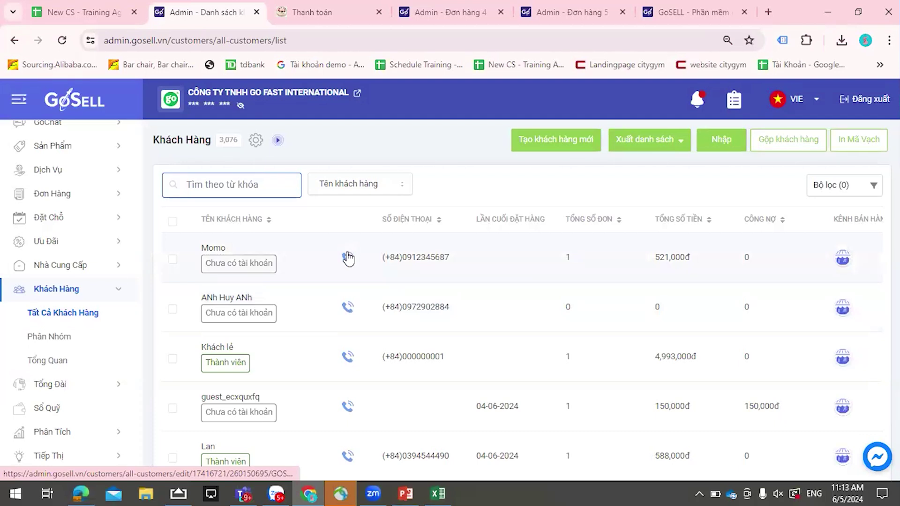
# - Open the edit page for walk-in customer Khách lẻ and expand the Nhân viên chịu trách nhiệm list
pyautogui.scroll(-1, 296, 297)
pyautogui.click(294, 301)
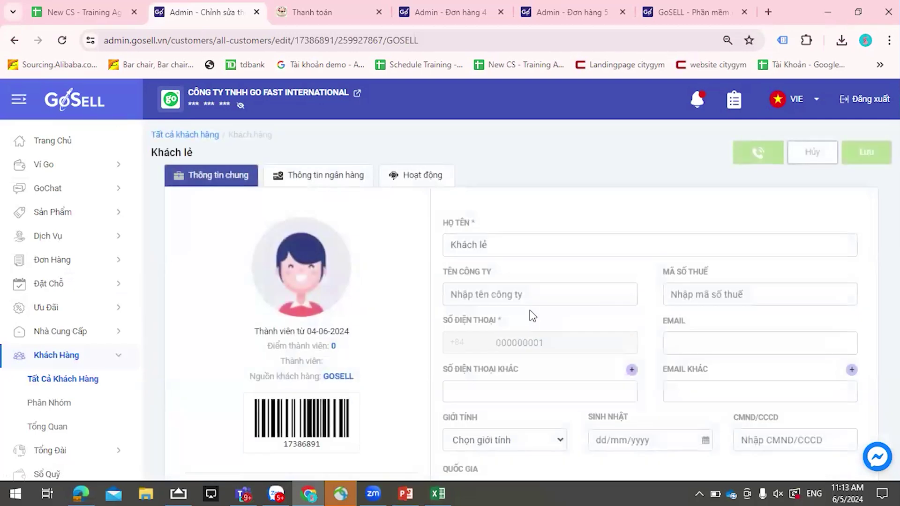
pyautogui.scroll(-5, 528, 315)
pyautogui.scroll(-4, 516, 307)
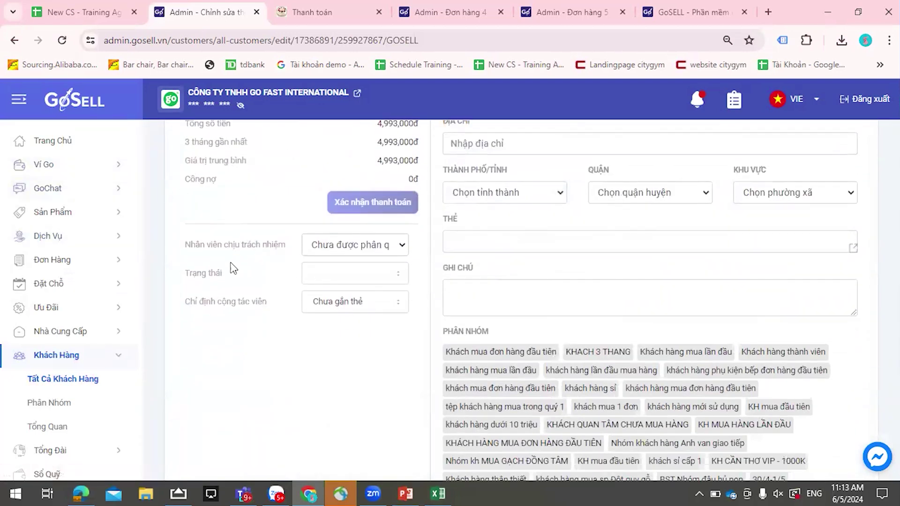
pyautogui.click(330, 252)
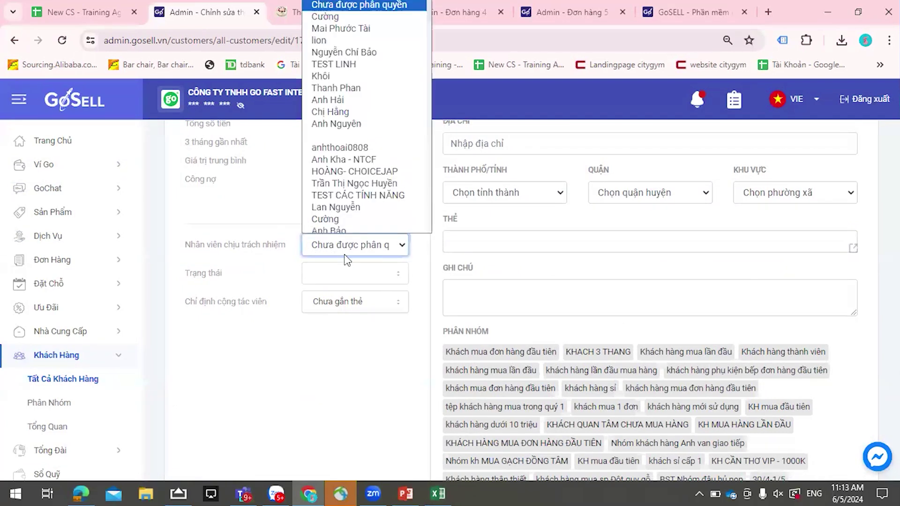
pyautogui.scroll(-1, 354, 195)
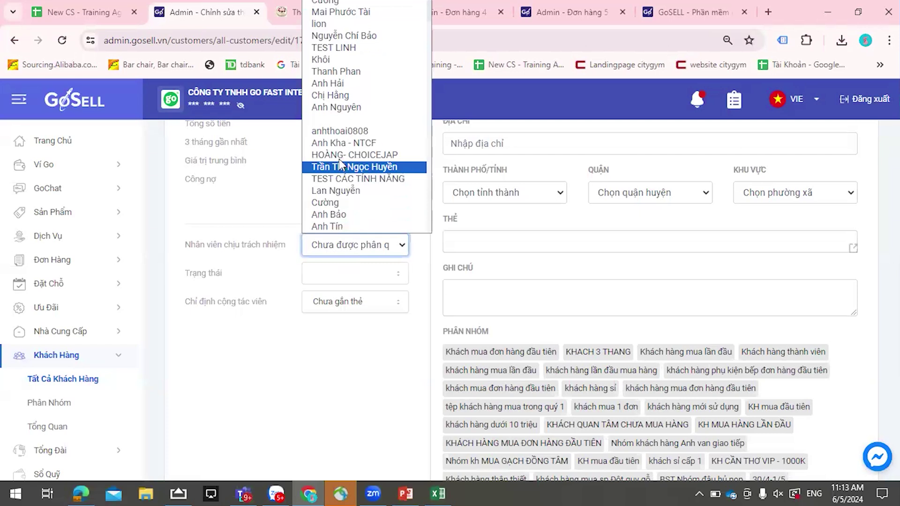
# - Assign a responsible staff member in Nhân viên chịu trách nhiệm
pyautogui.click(338, 156)
pyautogui.press('c')
pyautogui.scroll(5, 342, 384)
pyautogui.scroll(5, 345, 377)
# - Replace the placeholder name Khách lẻ in Họ tên with the customer's full name
pyautogui.tripleClick(468, 245)
pyautogui.scroll(-5, 479, 160)
pyautogui.scroll(5, 462, 240)
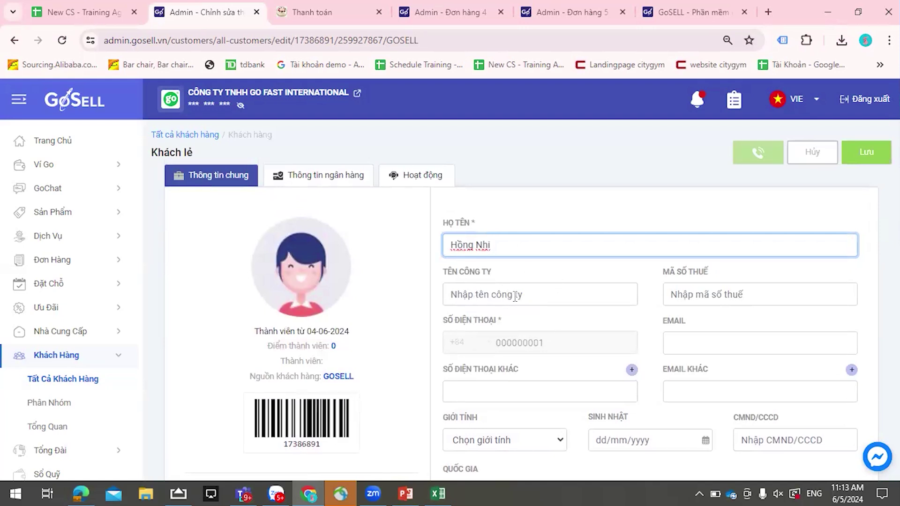
pyautogui.scroll(-6, 515, 296)
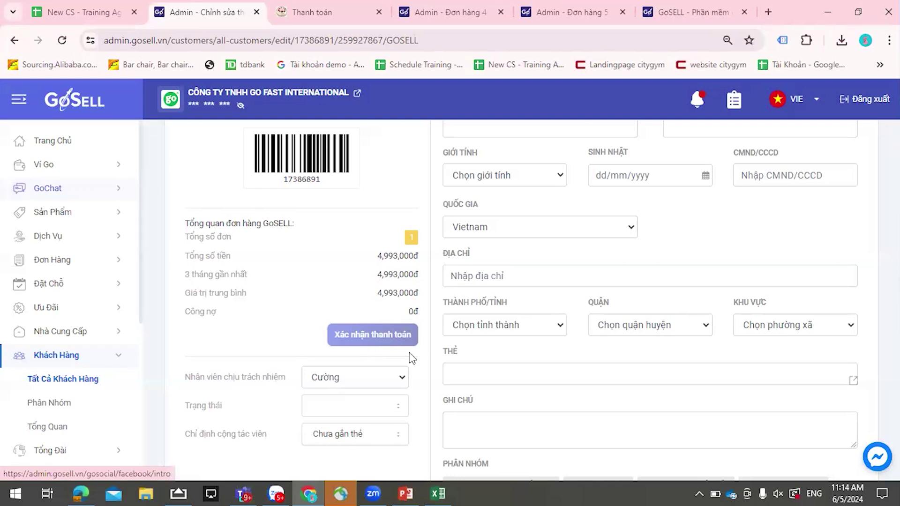
pyautogui.scroll(7, 368, 382)
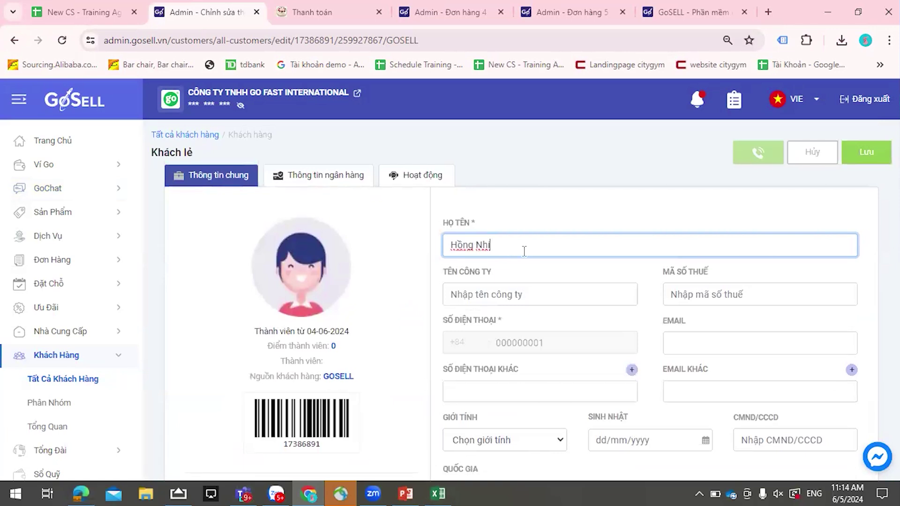
pyautogui.tripleClick(504, 257)
pyautogui.scroll(-8, 382, 277)
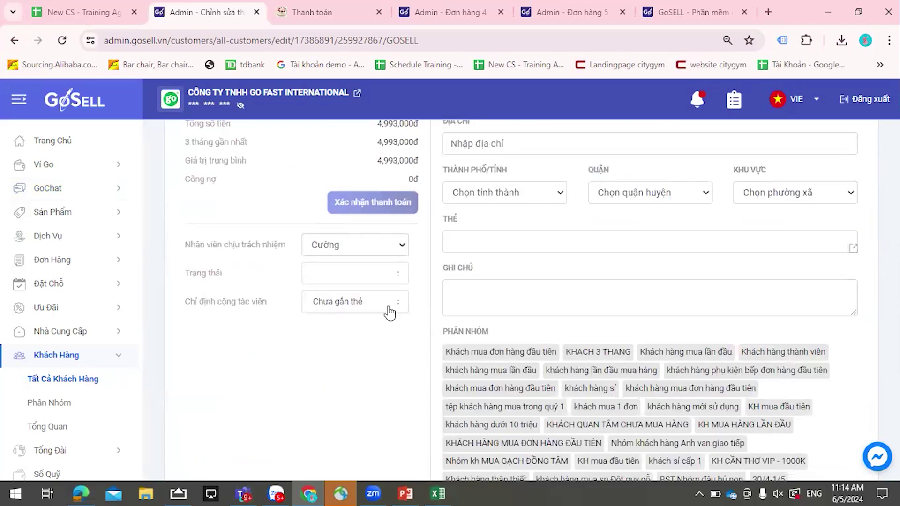
pyautogui.click(383, 277)
# - Set the customer status to Đã Chốt Đơn, after trying Không Liên Lạc Được and Tiềm Năng
pyautogui.click(328, 304)
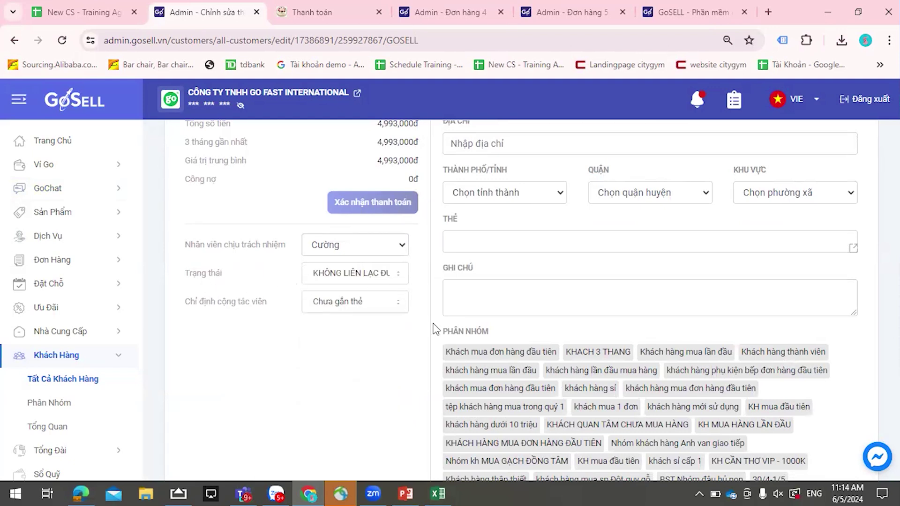
pyautogui.click(366, 276)
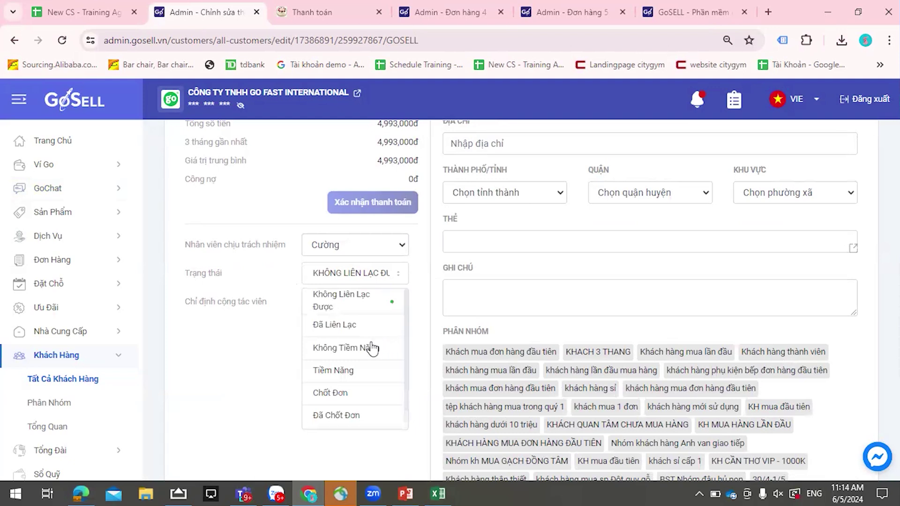
pyautogui.click(342, 375)
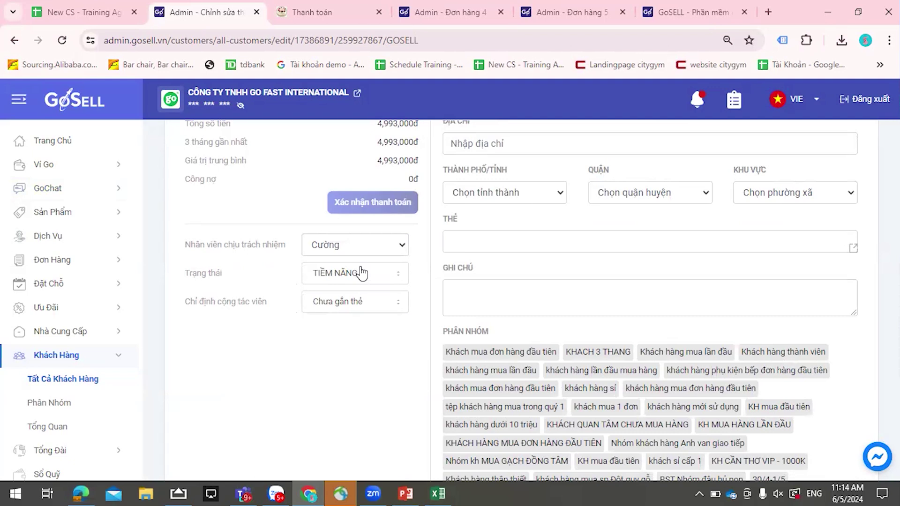
pyautogui.click(360, 272)
pyautogui.scroll(-1, 359, 333)
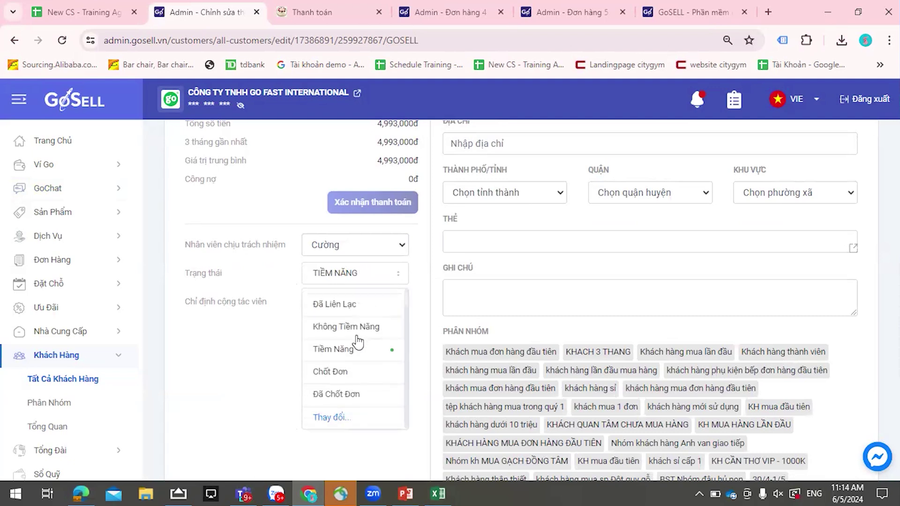
pyautogui.click(336, 393)
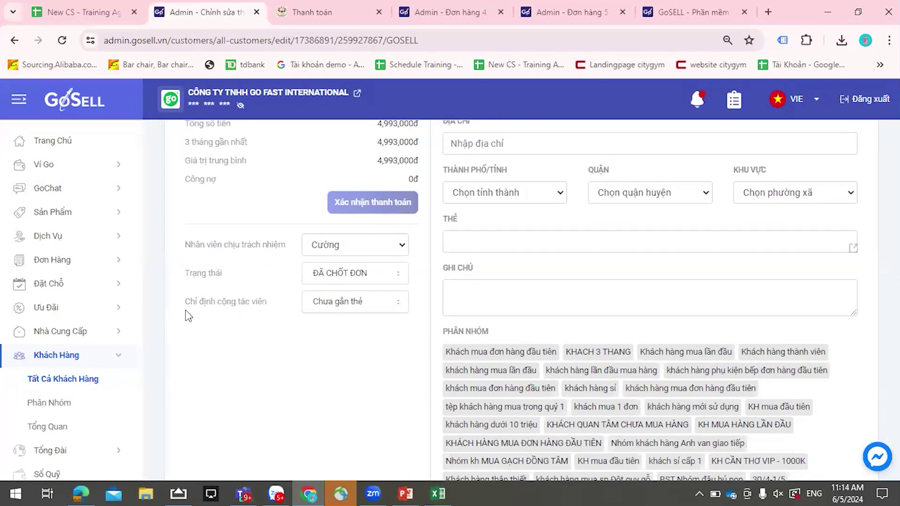
# - Set Chỉ định cộng tác viên back to Chưa gắn thẻ after briefly assigning a collaborator
pyautogui.click(315, 304)
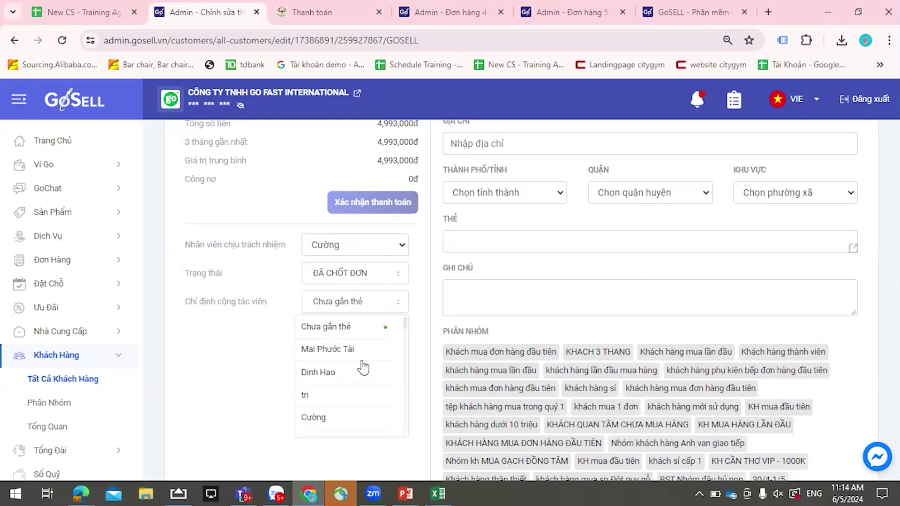
pyautogui.click(320, 398)
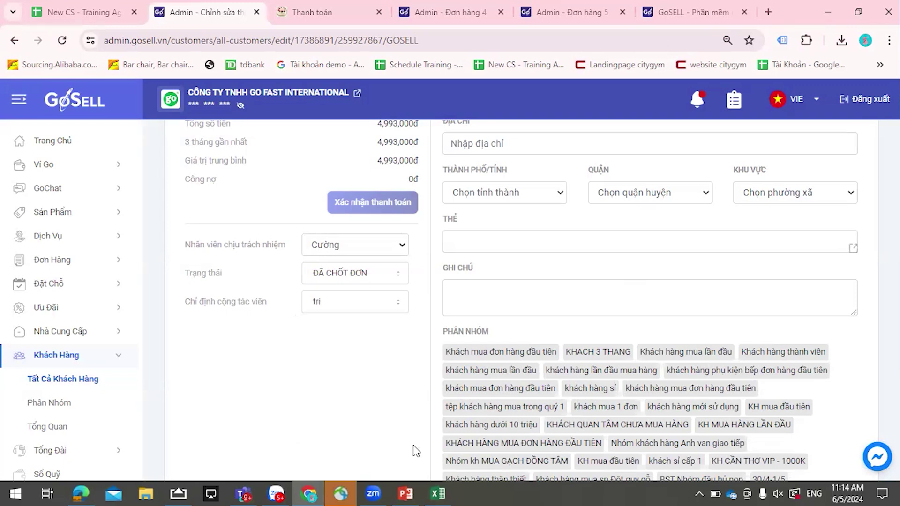
pyautogui.click(336, 310)
pyautogui.scroll(7, 335, 357)
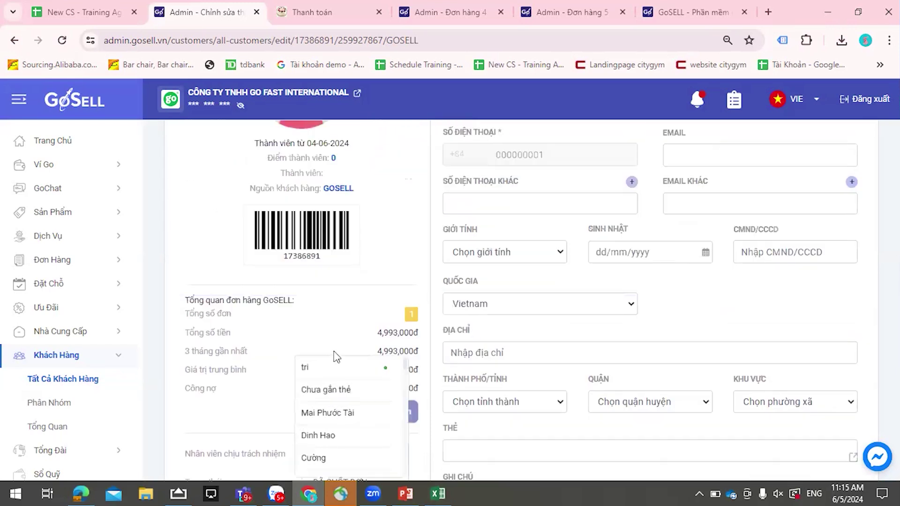
pyautogui.click(350, 391)
pyautogui.scroll(-4, 357, 327)
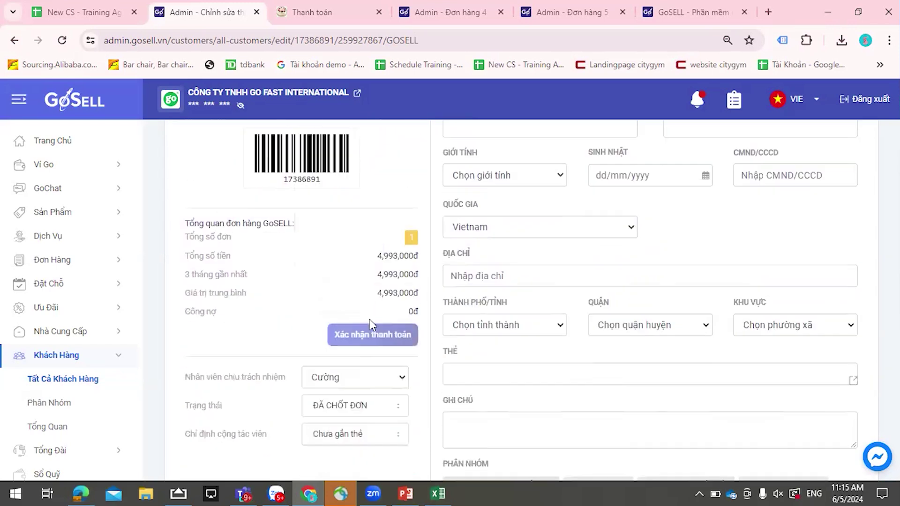
pyautogui.scroll(5, 520, 300)
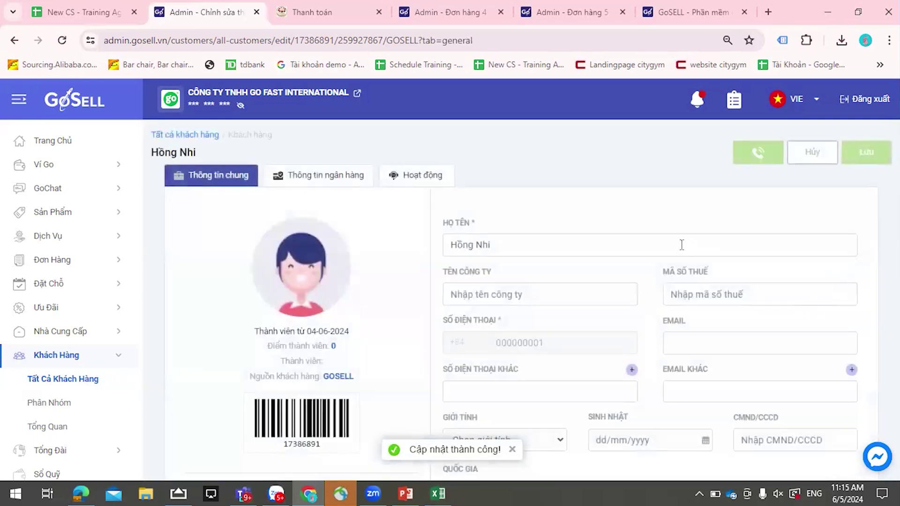
# - Tag the customer vip in the THẺ field, discarding the stray khách tag
pyautogui.scroll(-5, 680, 245)
pyautogui.scroll(-2, 534, 275)
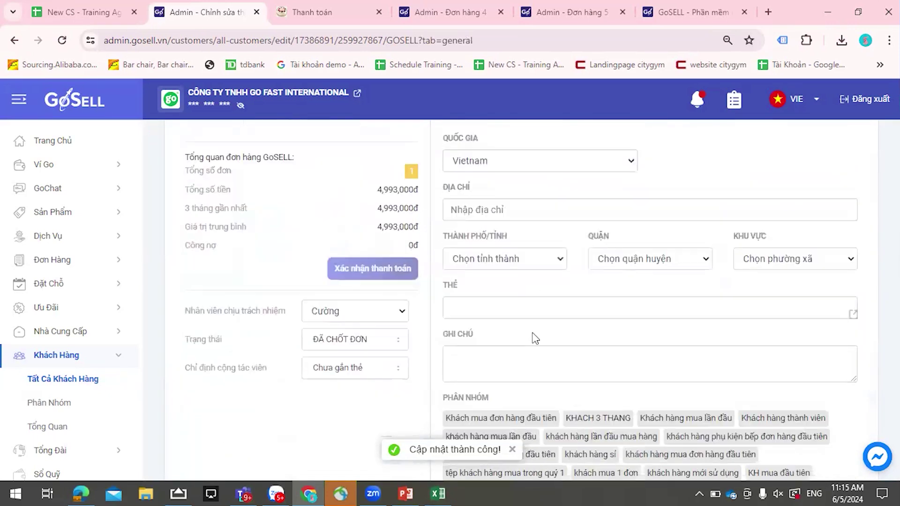
pyautogui.click(503, 310)
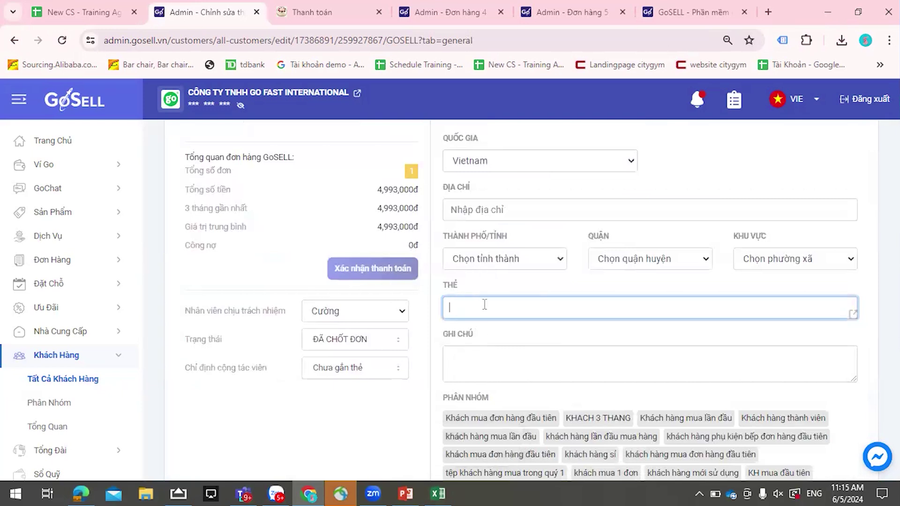
pyautogui.write('kha')
pyautogui.write('ch')
pyautogui.click(489, 306)
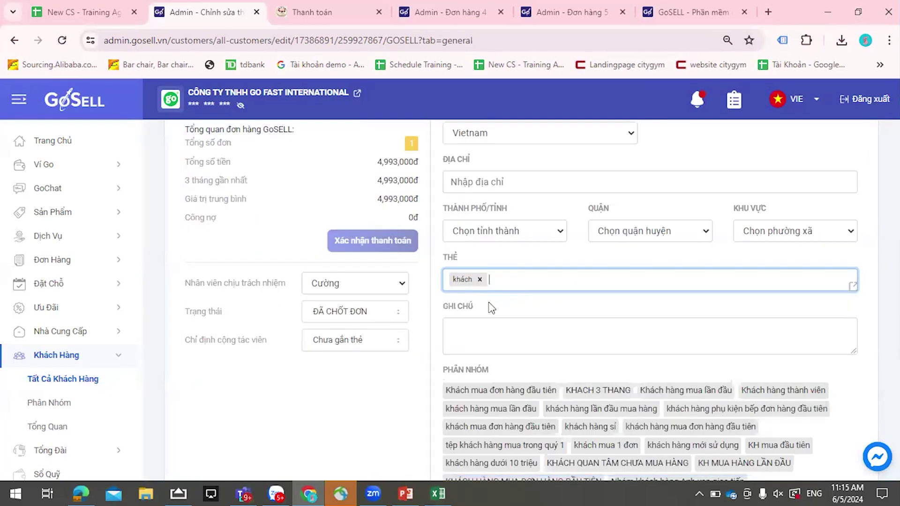
pyautogui.write('bt')
pyautogui.press('BackSpace')
pyautogui.press('BackSpace')
pyautogui.press('BackSpace')
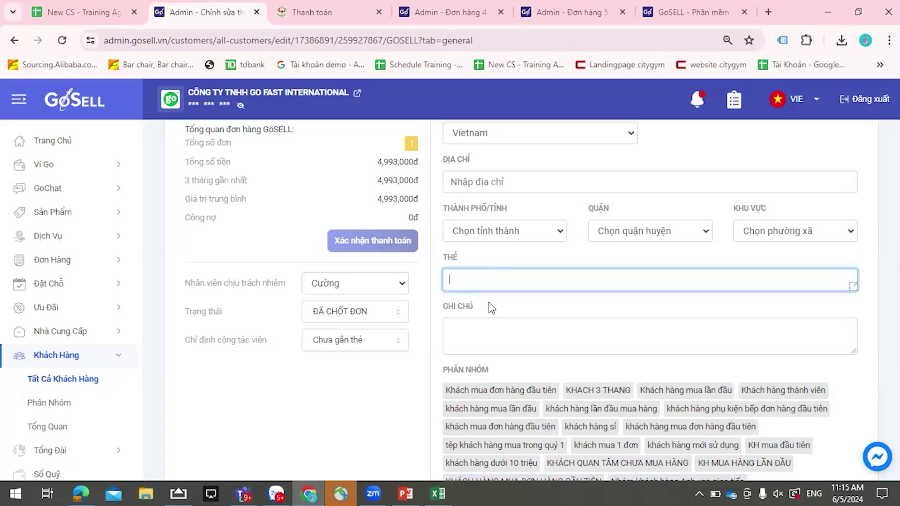
pyautogui.write('vip')
pyautogui.press('Return')
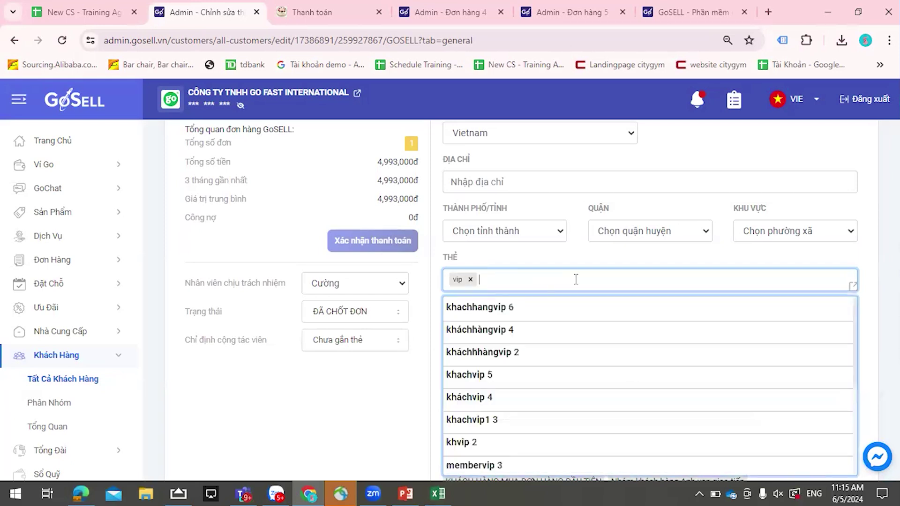
pyautogui.click(637, 332)
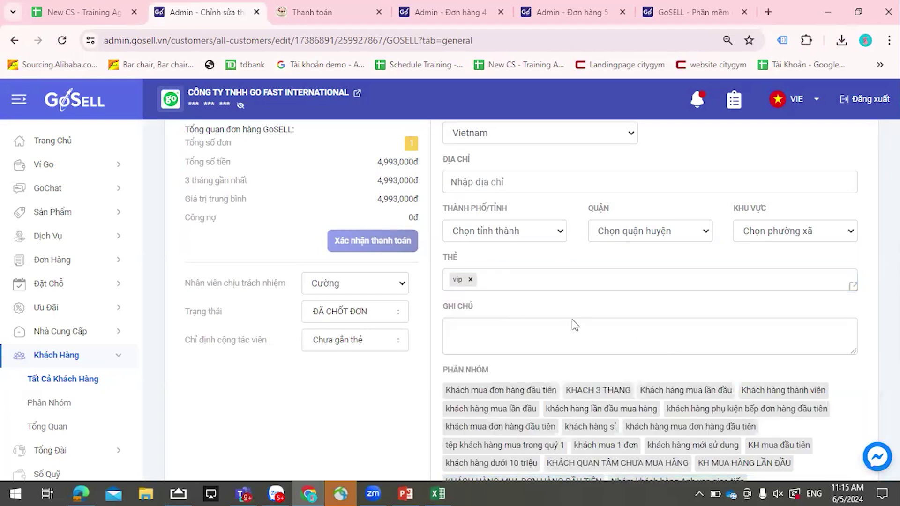
# - Save the customer profile and go to the GoChat section
pyautogui.scroll(8, 572, 321)
pyautogui.click(848, 163)
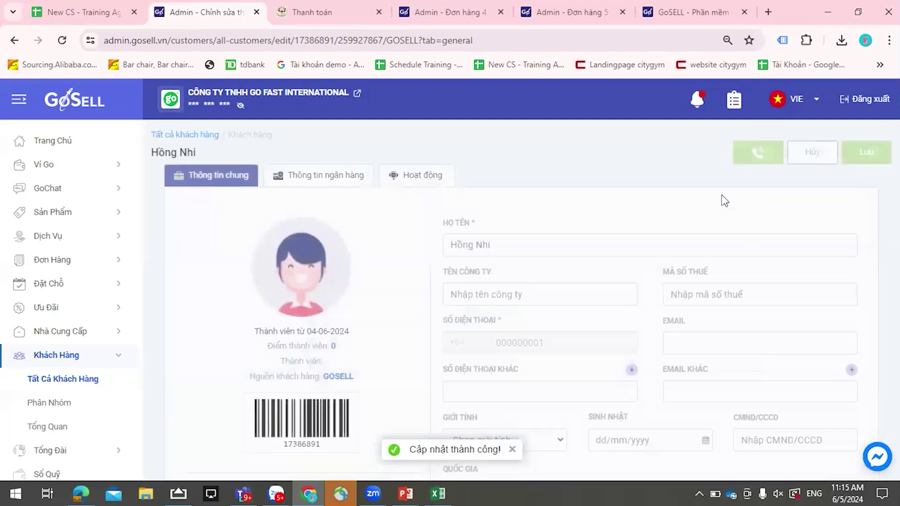
pyautogui.click(63, 199)
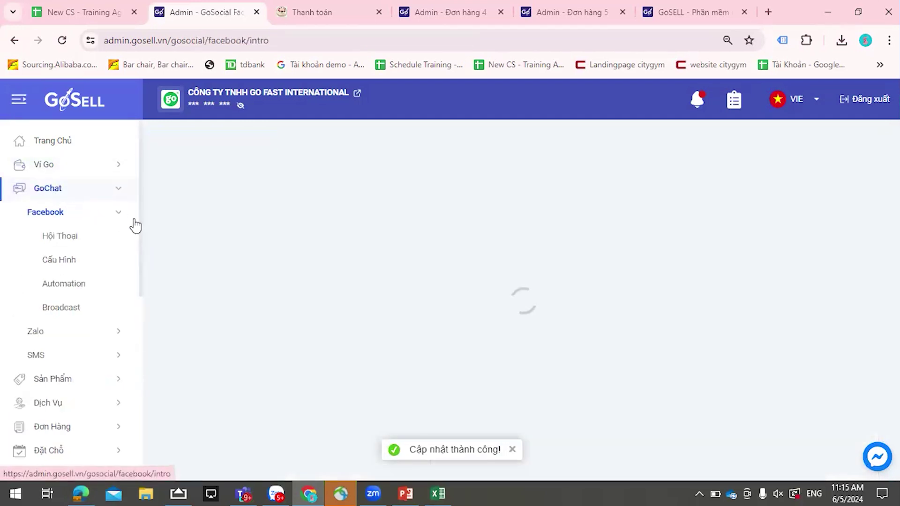
# - In the top customer's Facebook conversation, create a new chat tag named dh
pyautogui.click(77, 244)
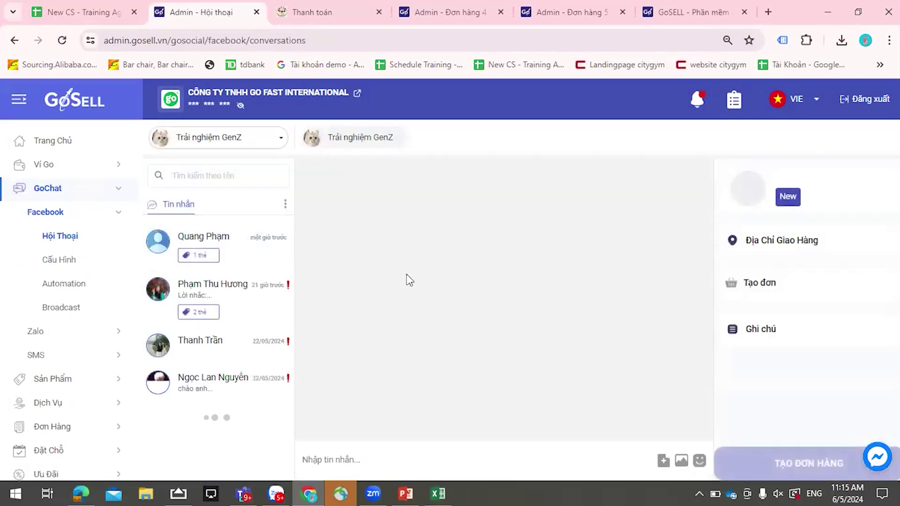
pyautogui.click(213, 260)
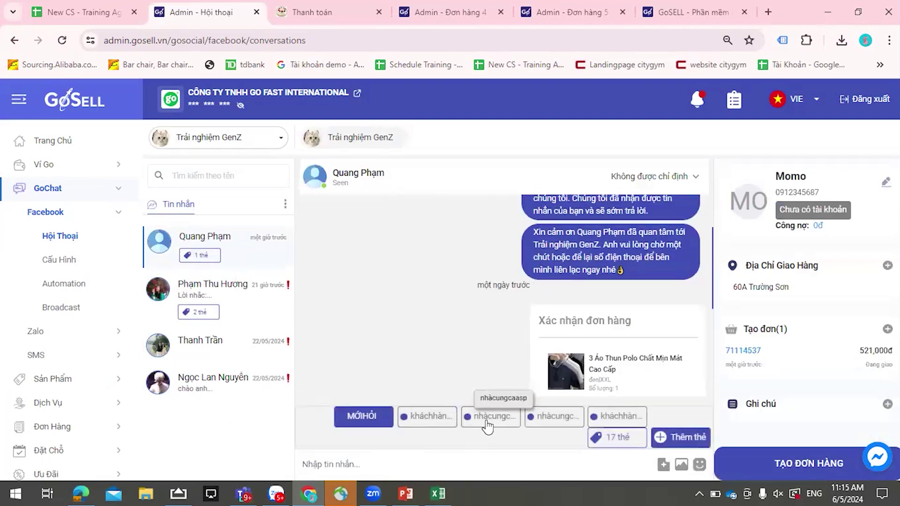
pyautogui.click(632, 432)
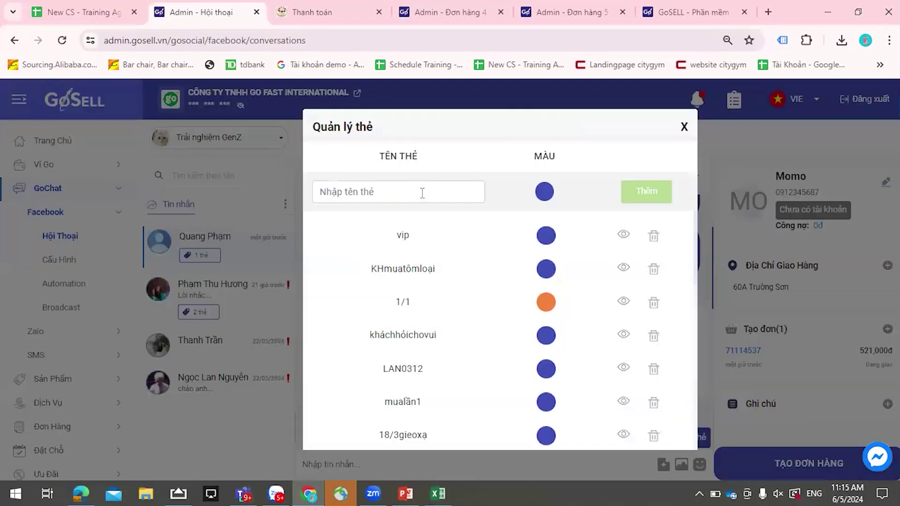
pyautogui.click(422, 193)
pyautogui.write('dh')
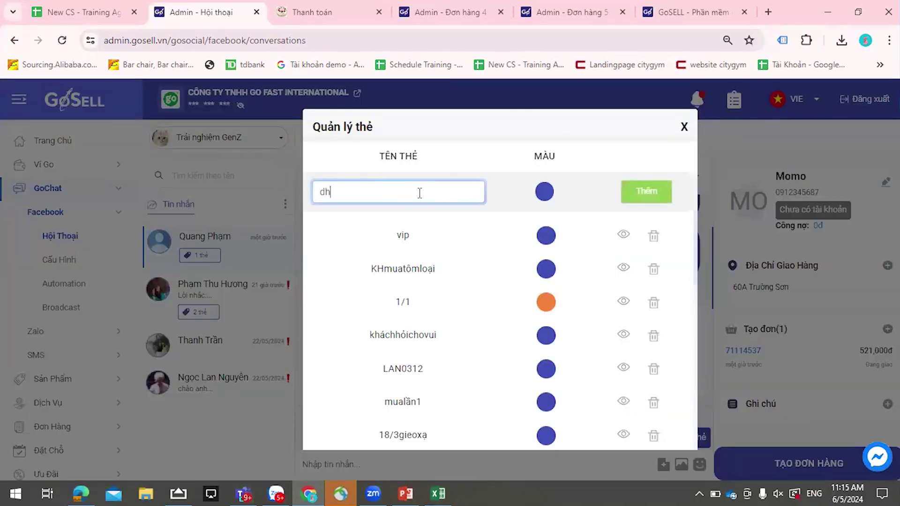
pyautogui.click(643, 199)
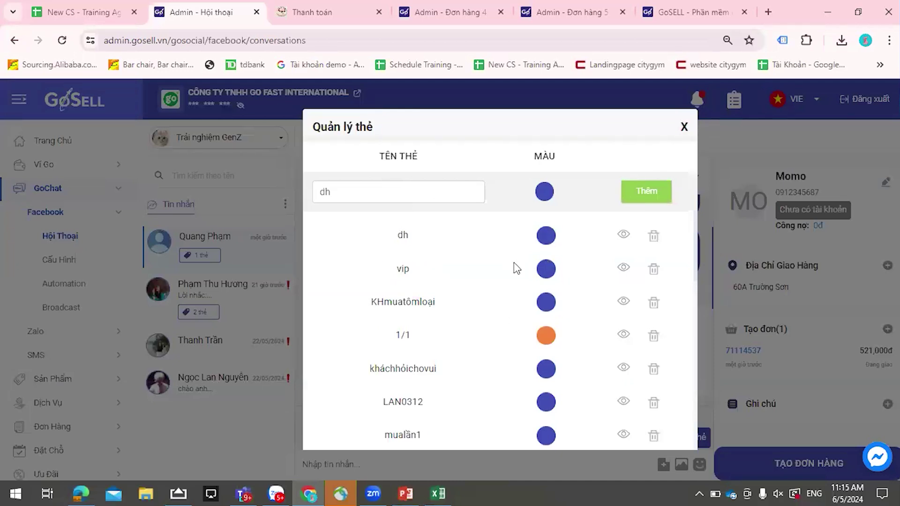
pyautogui.press('Escape')
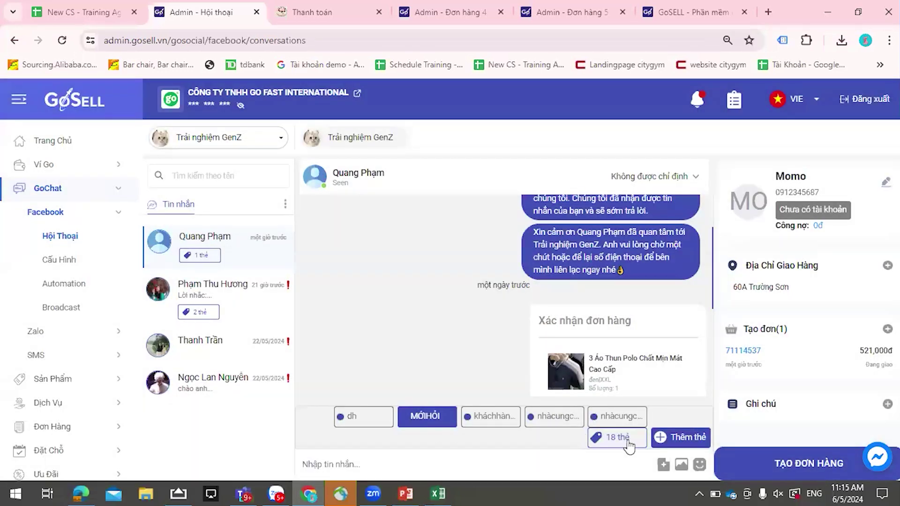
# - Apply the vip tag to the conversation, remove MỚIHỎI, and open the Facebook configuration page
pyautogui.click(627, 441)
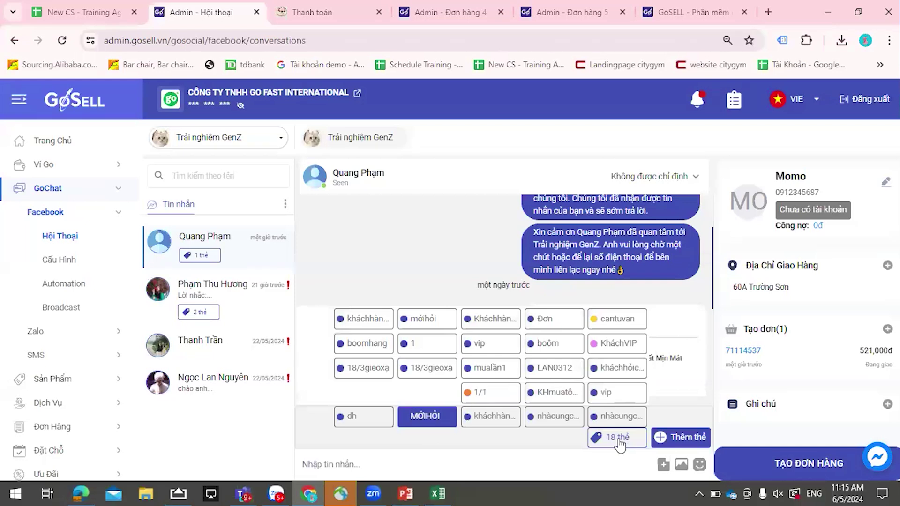
pyautogui.click(490, 349)
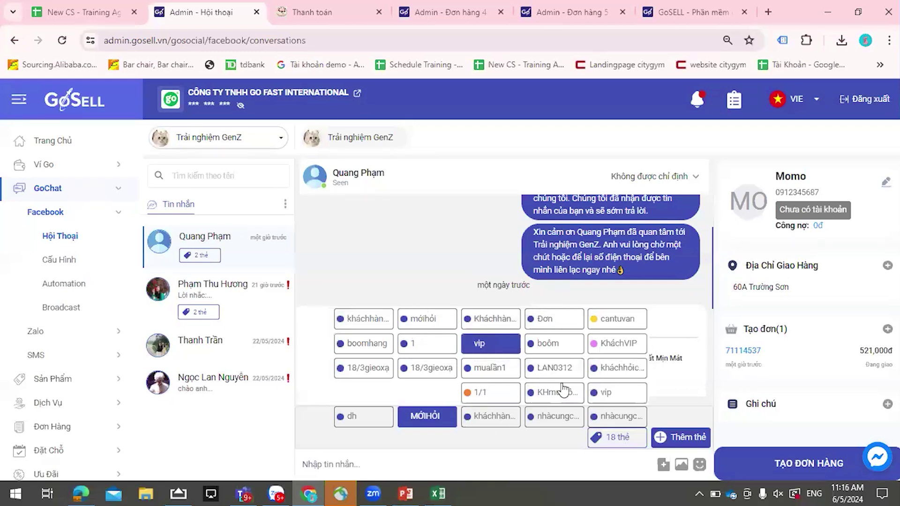
pyautogui.click(438, 416)
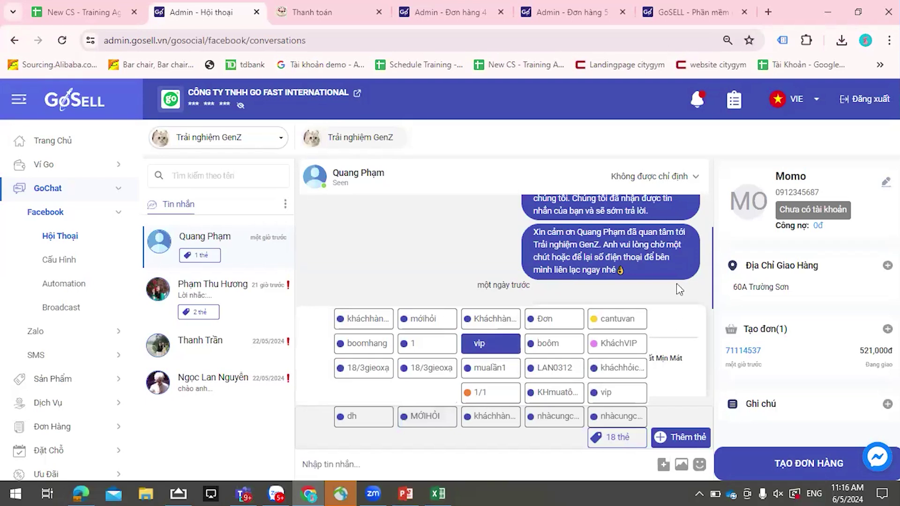
pyautogui.click(680, 437)
pyautogui.click(683, 128)
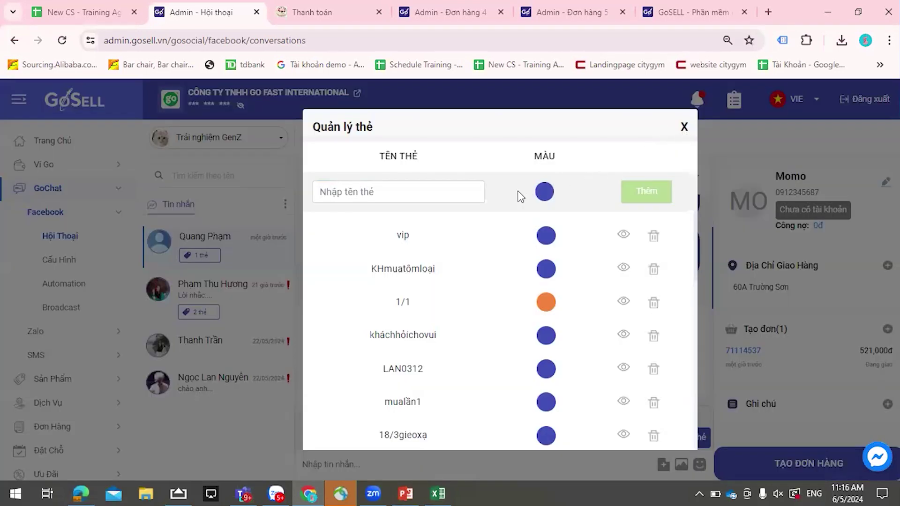
pyautogui.click(487, 343)
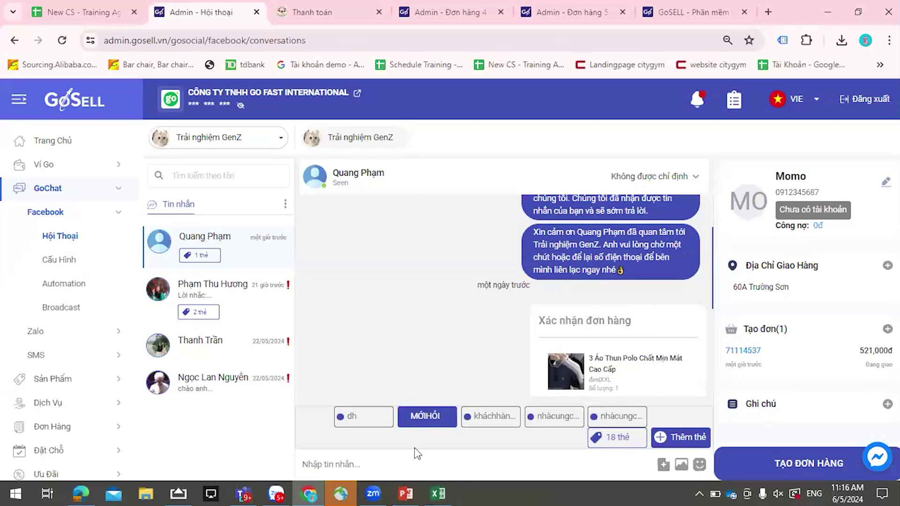
pyautogui.click(59, 259)
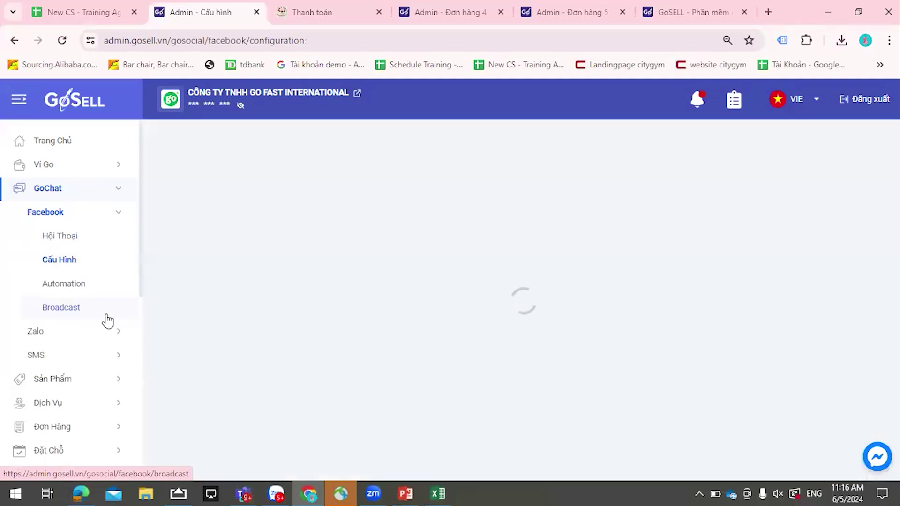
# - Start a new customer group under Khách Hàng > Phân Nhóm and name it khách
pyautogui.scroll(-4, 94, 327)
pyautogui.scroll(-2, 94, 326)
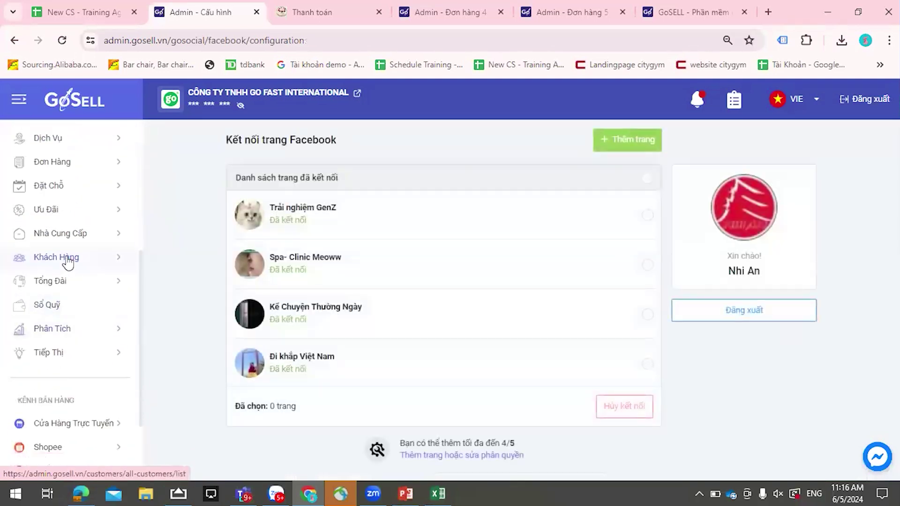
pyautogui.click(70, 261)
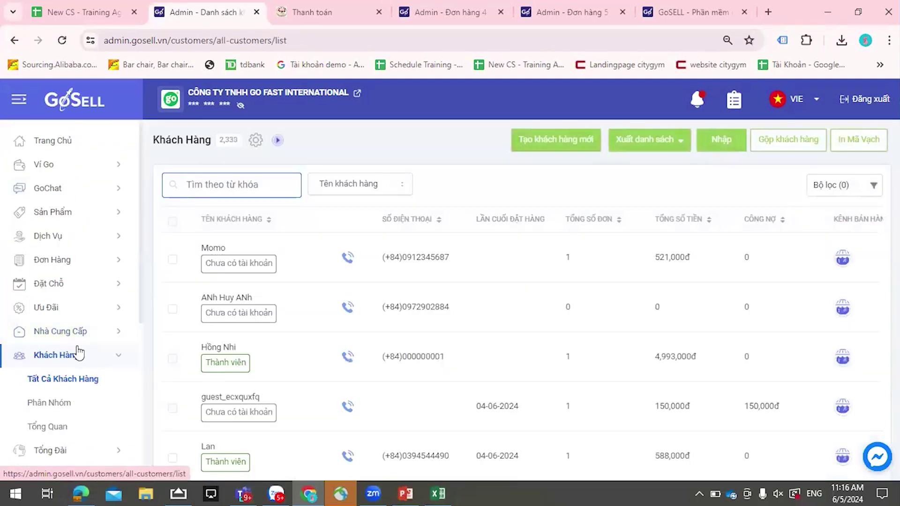
pyautogui.scroll(-2, 70, 356)
pyautogui.click(89, 341)
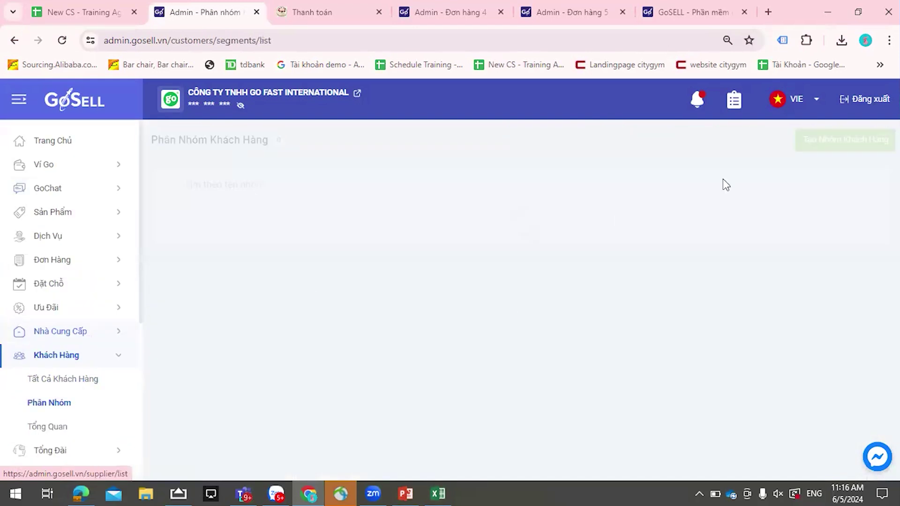
pyautogui.click(799, 146)
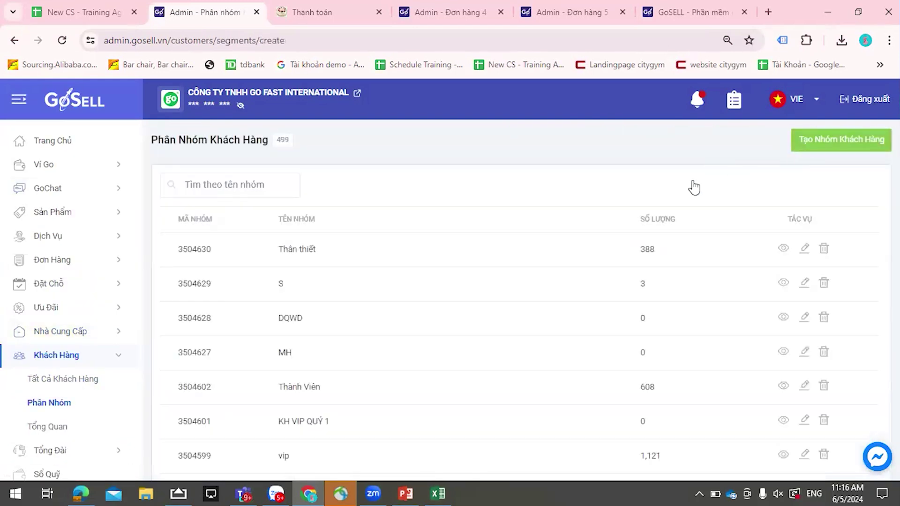
pyautogui.click(394, 202)
pyautogui.write('khách vip')
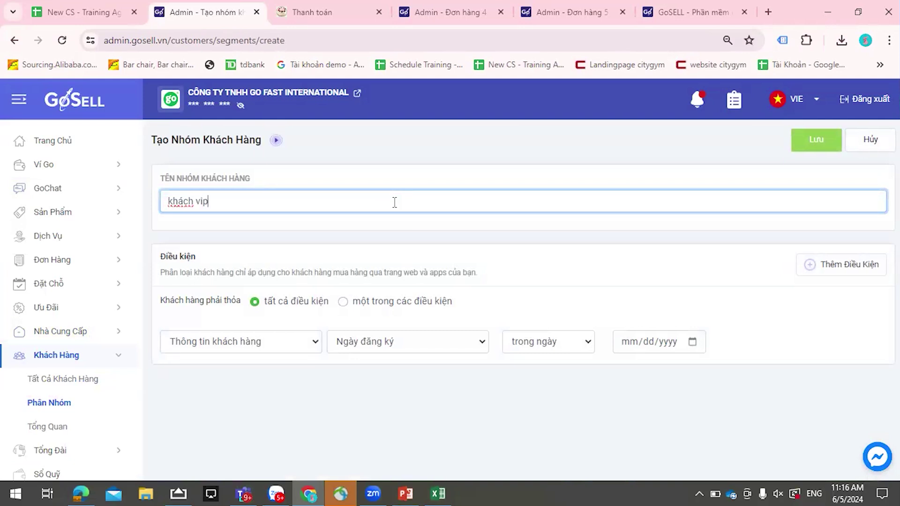
# - Require all conditions, filter by customer tag equal to vip, and save the group
pyautogui.click(342, 302)
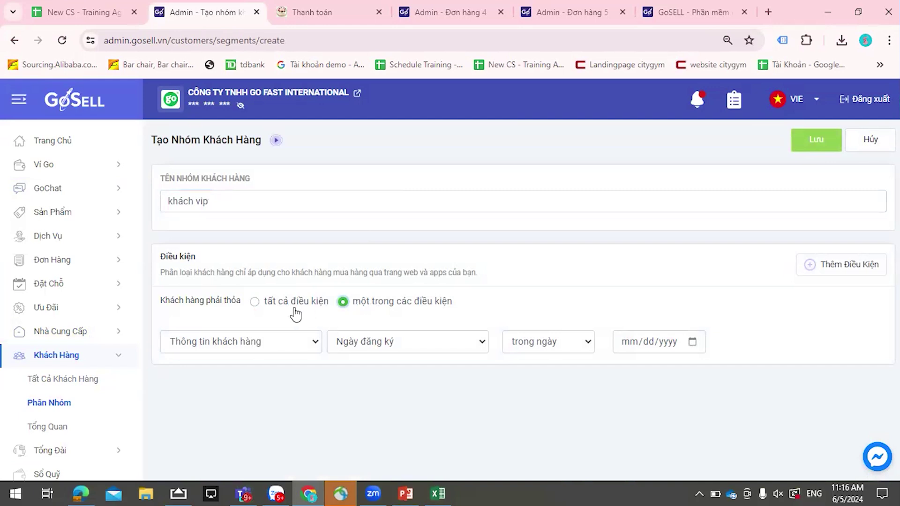
pyautogui.click(255, 302)
pyautogui.click(357, 350)
pyautogui.click(358, 358)
pyautogui.click(361, 340)
pyautogui.click(369, 371)
pyautogui.click(640, 347)
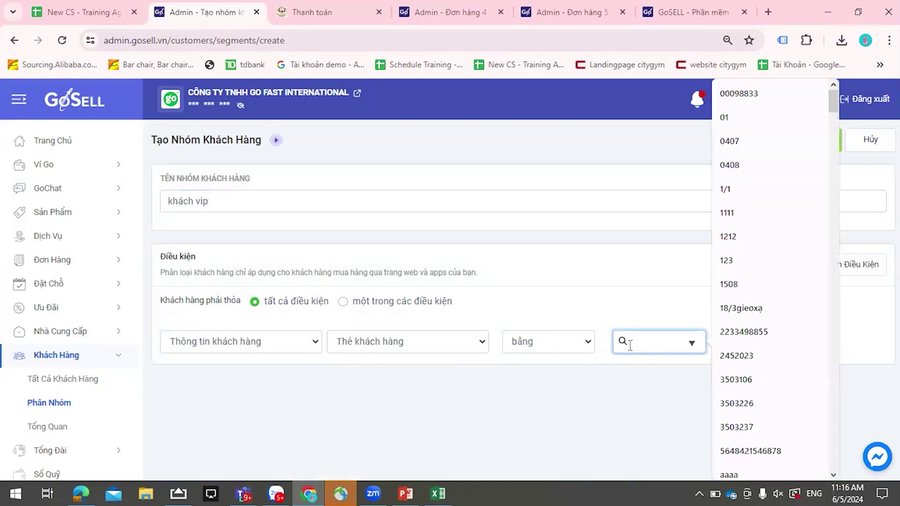
pyautogui.write('vip')
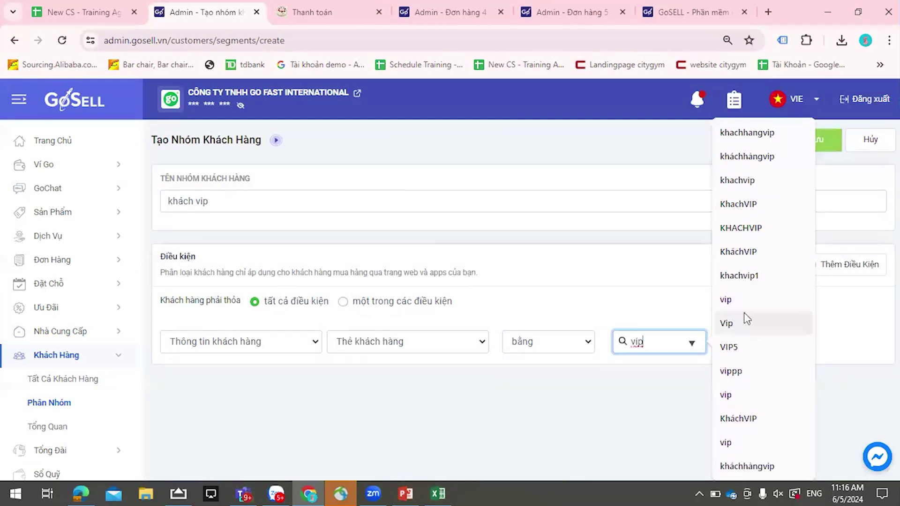
pyautogui.click(743, 302)
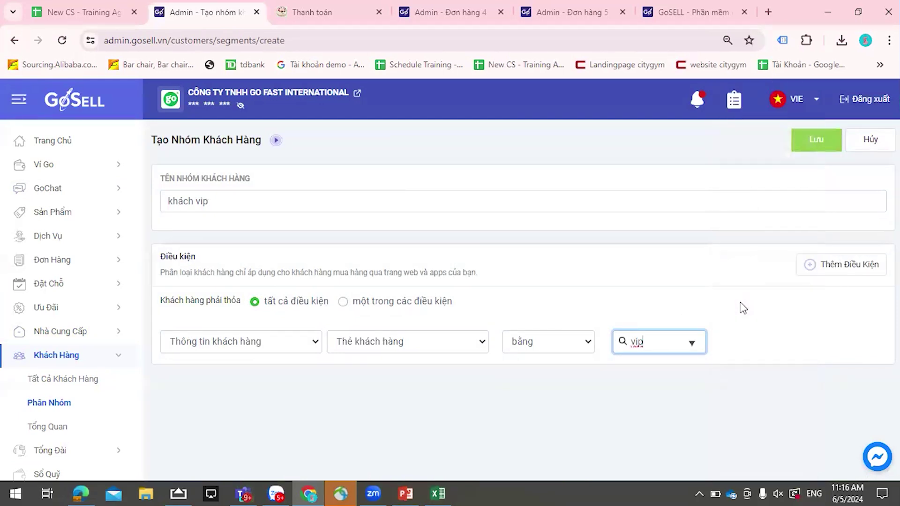
pyautogui.click(816, 139)
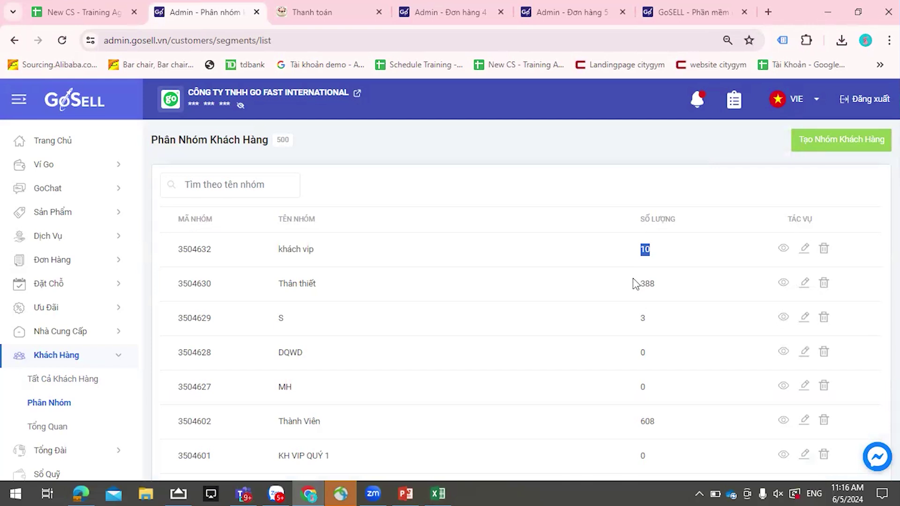
pyautogui.click(645, 266)
pyautogui.scroll(-2, 117, 340)
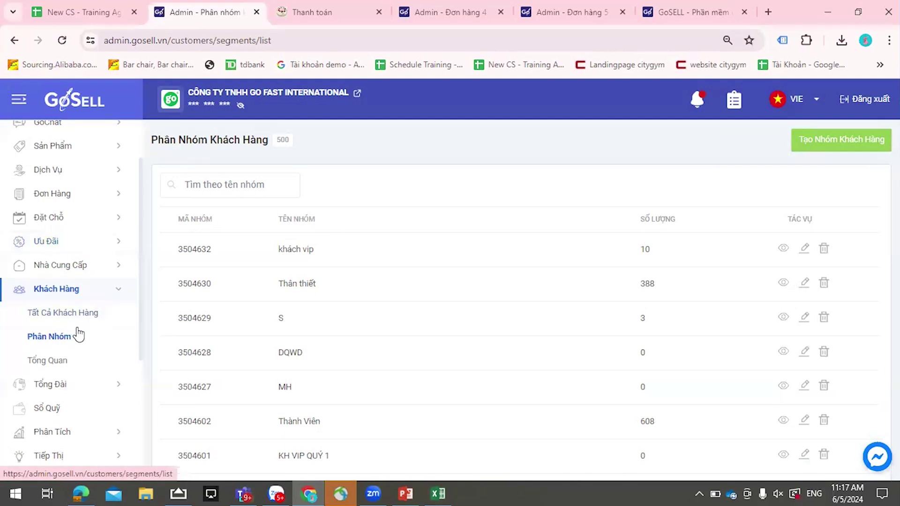
# - Start another group with condition Thông tin đơn hàng, Tổng số đơn hàng equals 0, Mỗi tháng
pyautogui.click(842, 138)
pyautogui.click(303, 343)
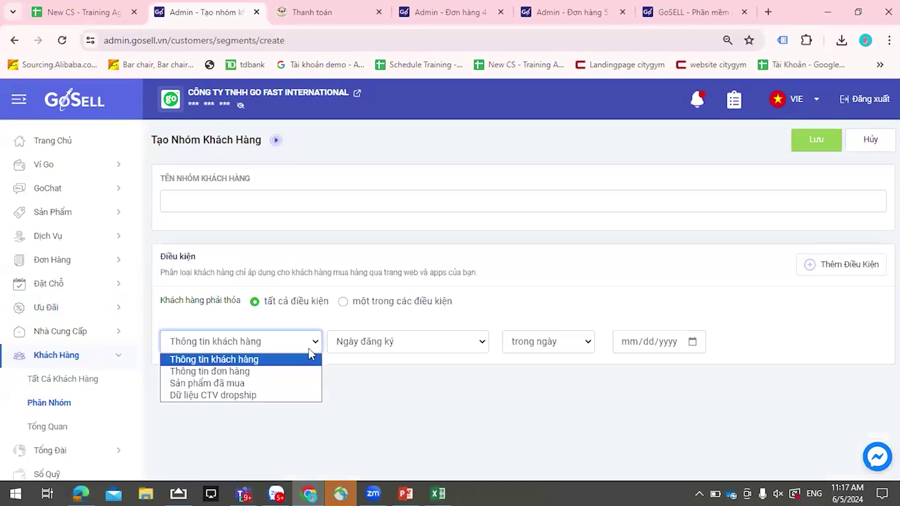
pyautogui.click(305, 373)
pyautogui.click(446, 347)
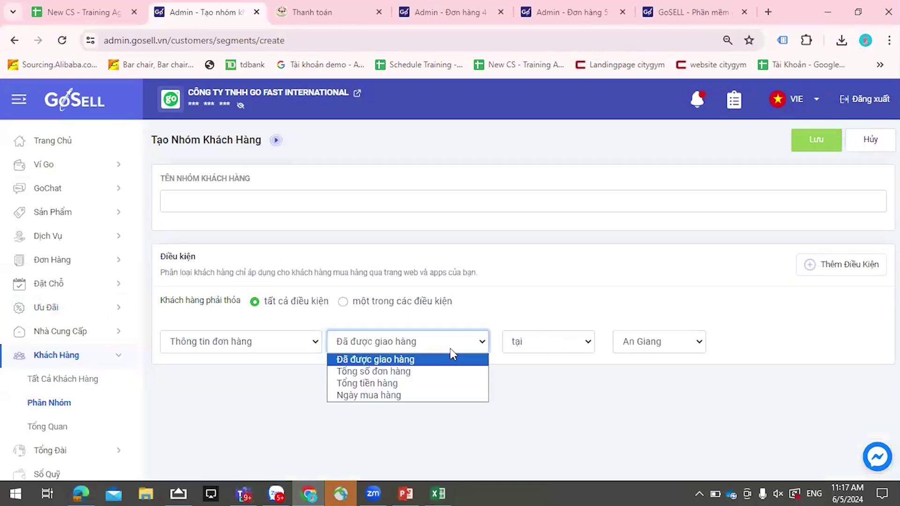
pyautogui.click(623, 373)
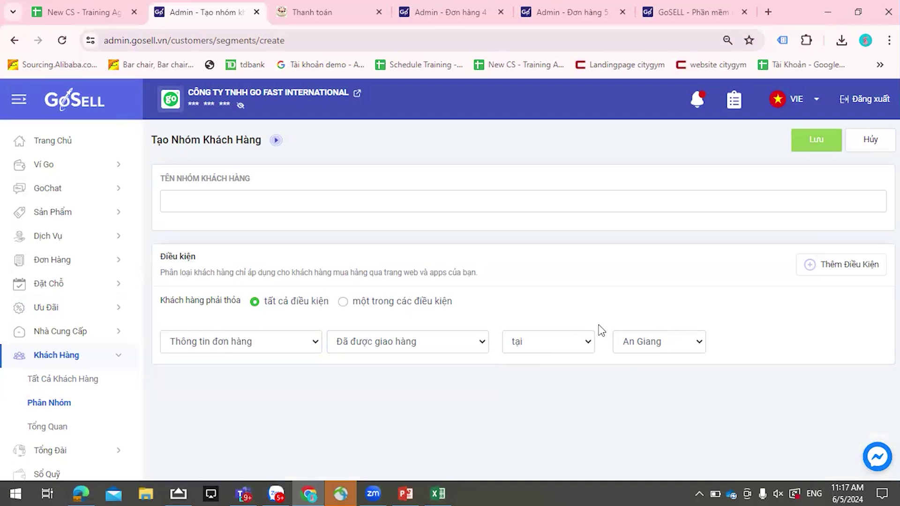
pyautogui.click(429, 346)
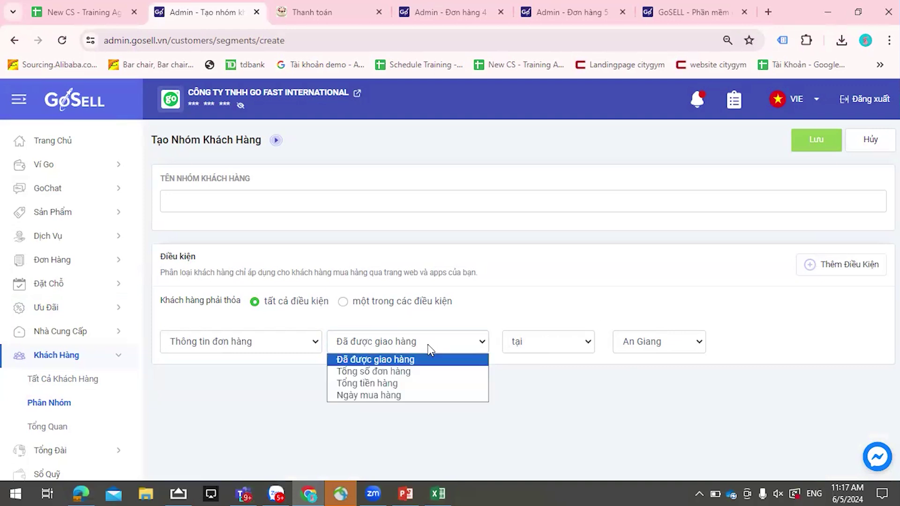
pyautogui.click(445, 377)
pyautogui.click(682, 341)
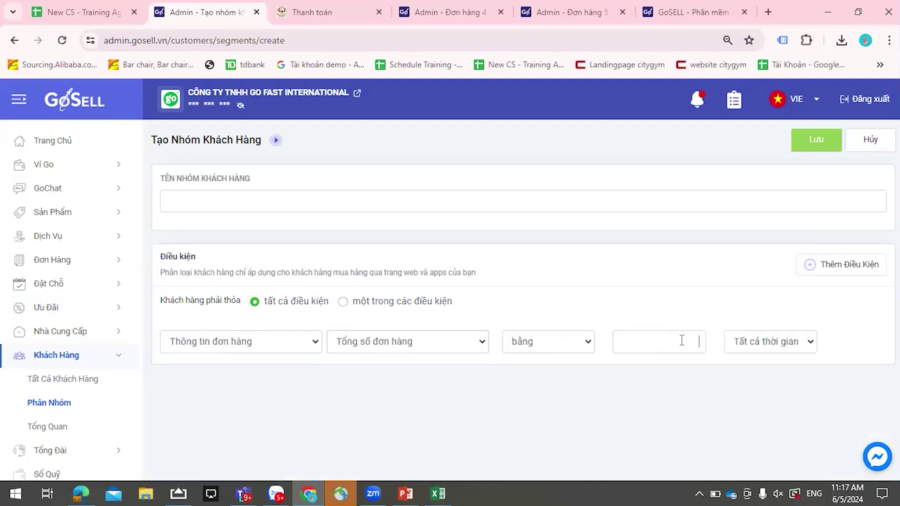
pyautogui.click(735, 348)
pyautogui.click(751, 373)
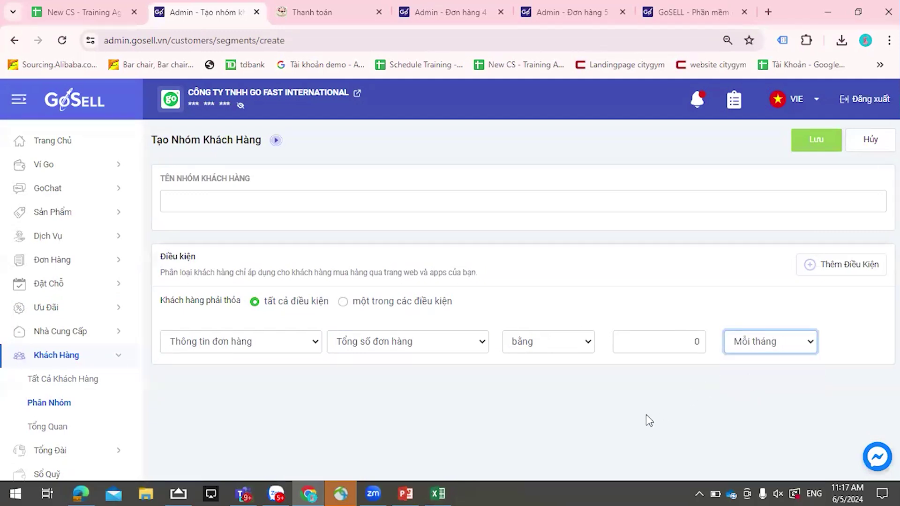
# - Name the group 'số l người ko có đon hàng trmong 30' and attempt to save it
pyautogui.click(424, 201)
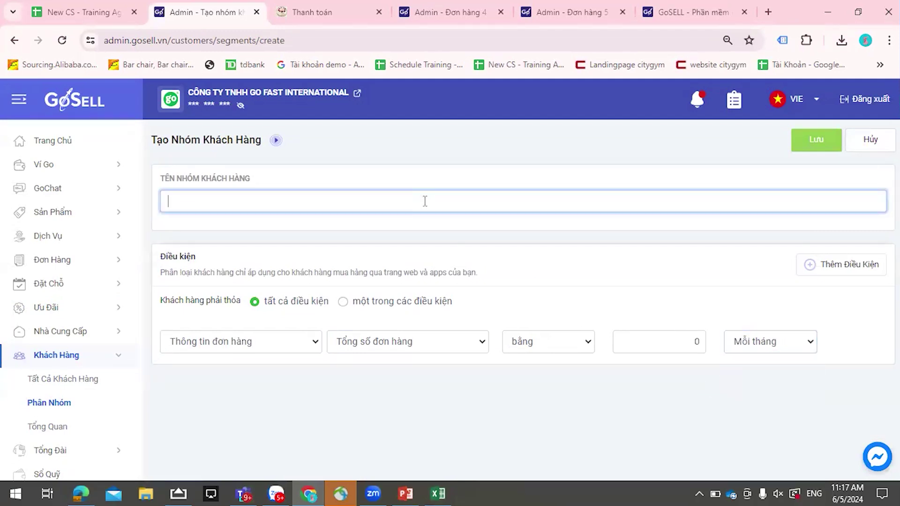
pyautogui.write('số l người ko có')
pyautogui.write(' đon hàng trm')
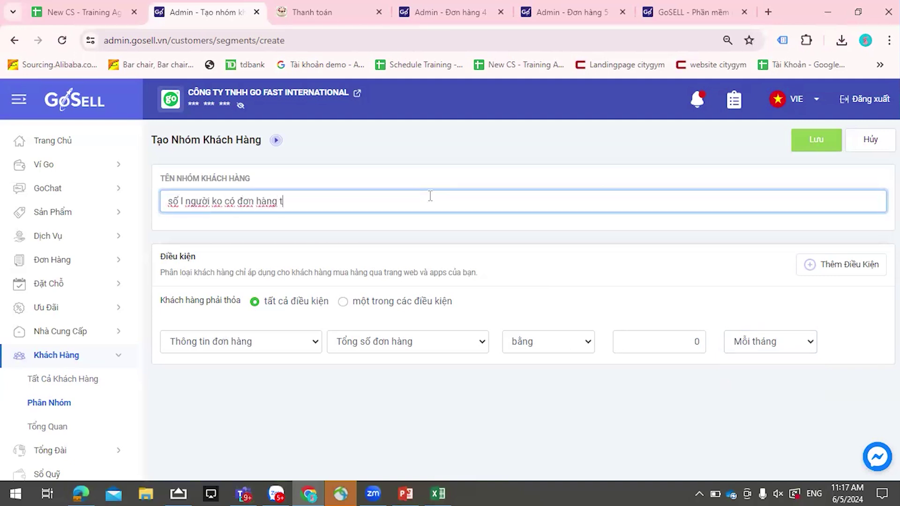
pyautogui.write('ong 30')
pyautogui.click(810, 140)
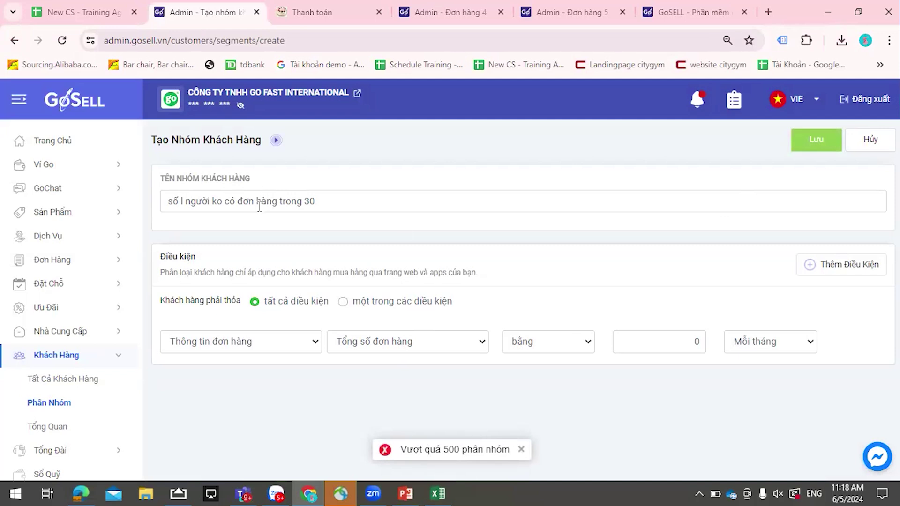
# - Discard the unsaved group, delete the Thân thiết group to reach 499, and begin a new one
pyautogui.click(79, 404)
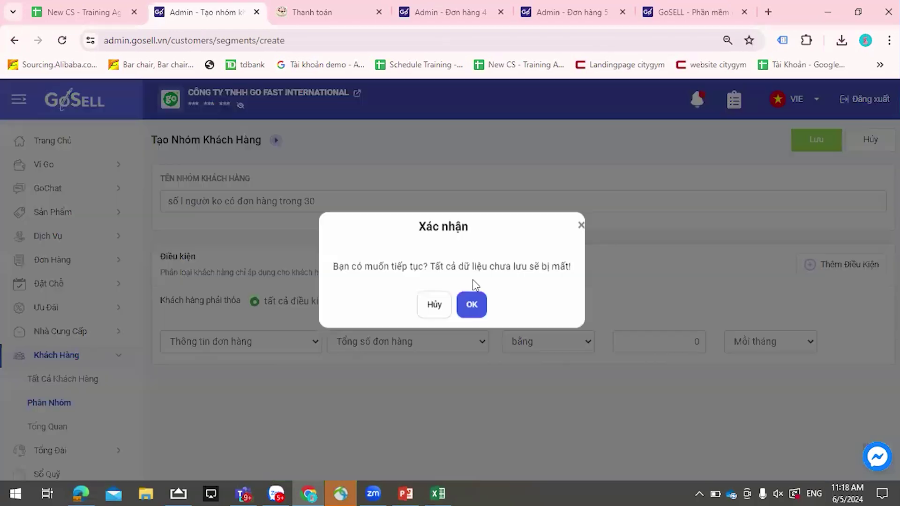
pyautogui.click(470, 303)
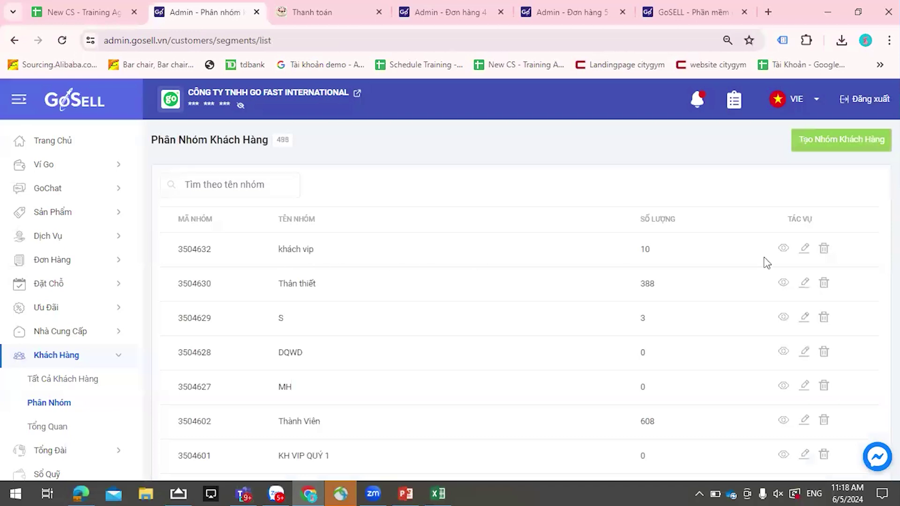
pyautogui.scroll(-1, 825, 255)
pyautogui.click(823, 251)
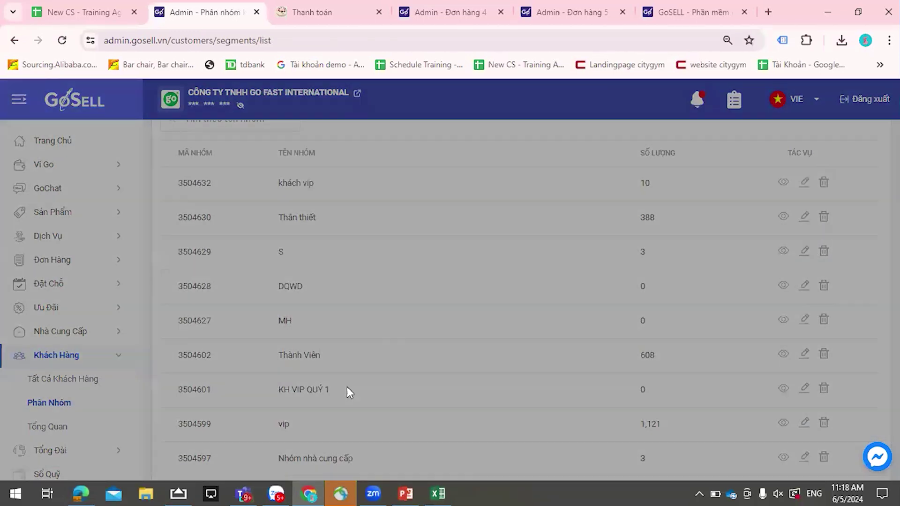
pyautogui.click(472, 307)
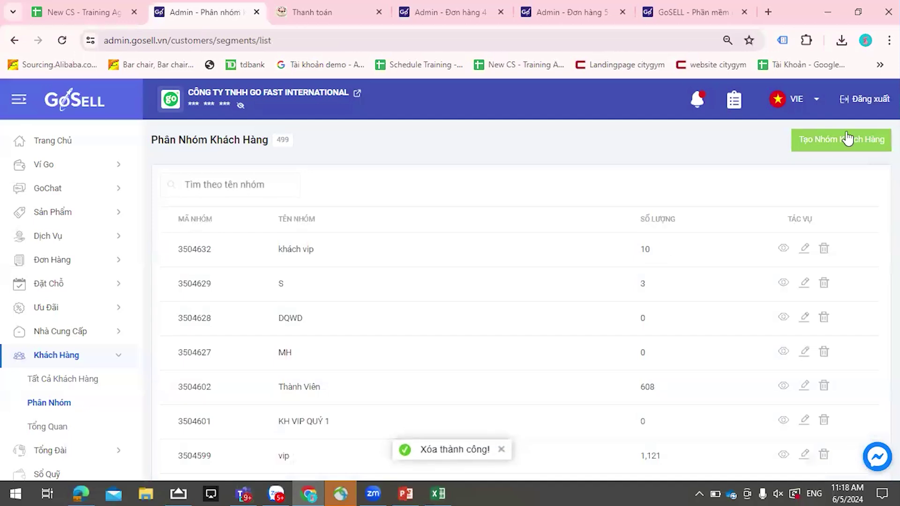
pyautogui.click(827, 141)
# - Create group 'ko có đơn 30 ngày' with Tổng số đơn hàng equal to 0, Mỗi tháng, and save
pyautogui.click(275, 197)
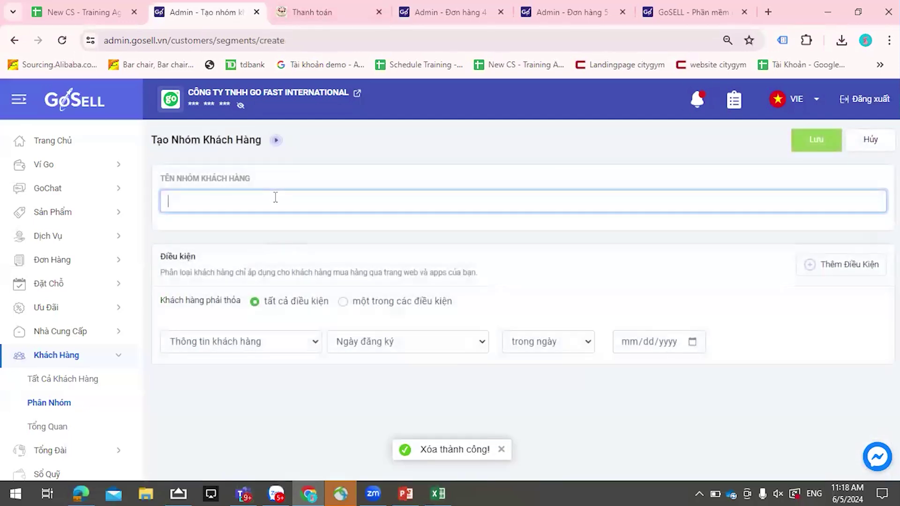
pyautogui.write('ko có đơn 30 ngày')
pyautogui.click(298, 349)
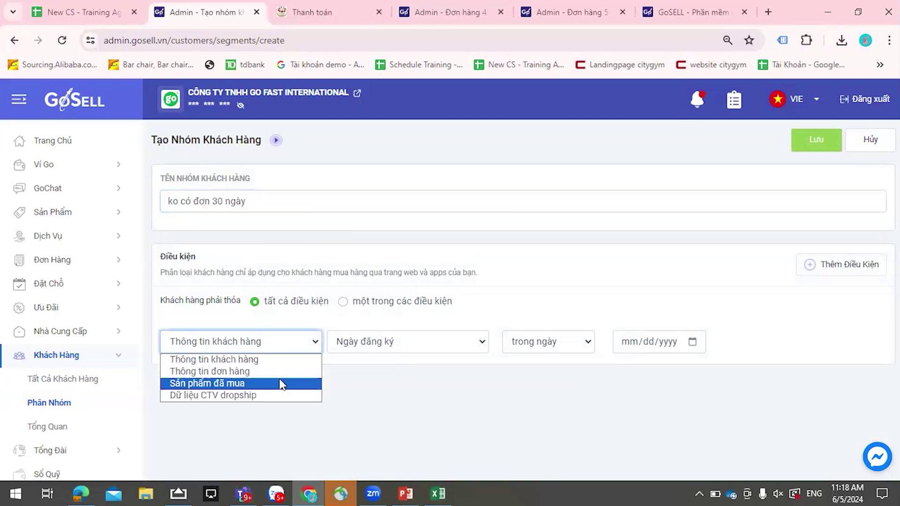
pyautogui.click(281, 371)
pyautogui.click(525, 349)
pyautogui.click(441, 349)
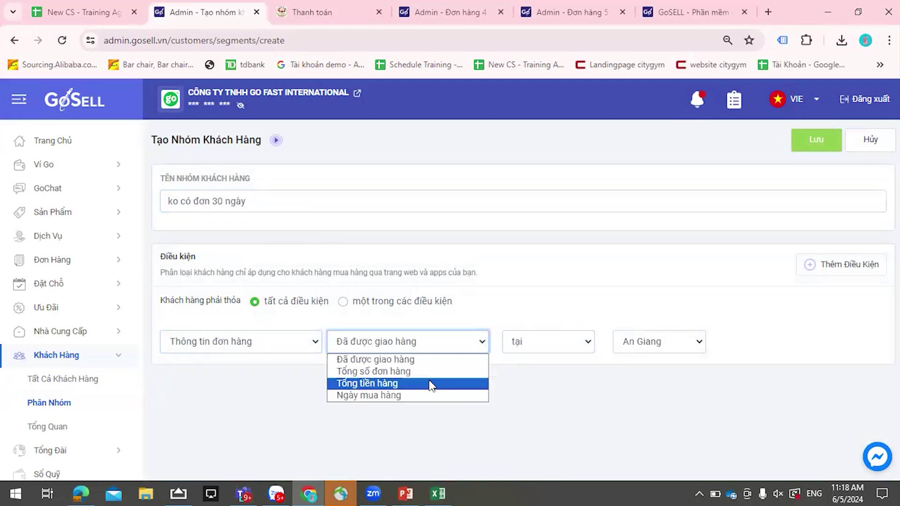
pyautogui.click(413, 371)
pyautogui.click(534, 350)
pyautogui.click(636, 343)
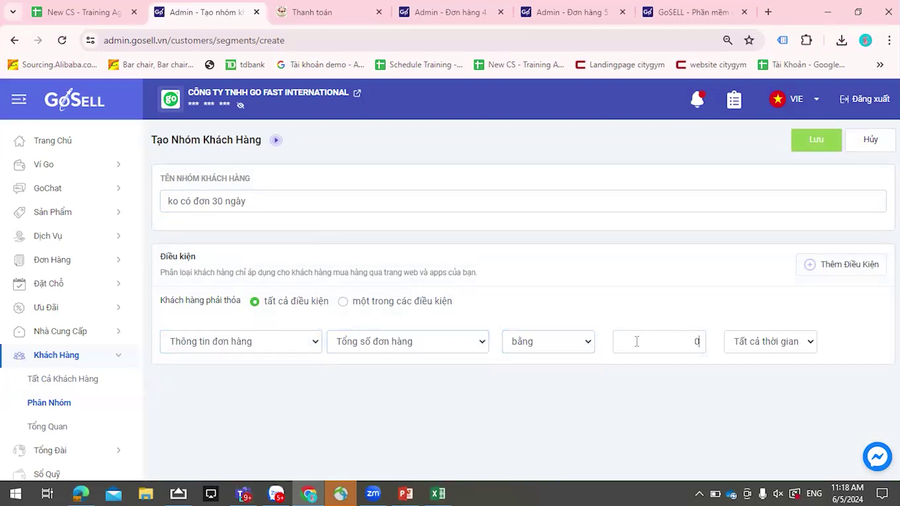
pyautogui.click(768, 341)
pyautogui.click(750, 370)
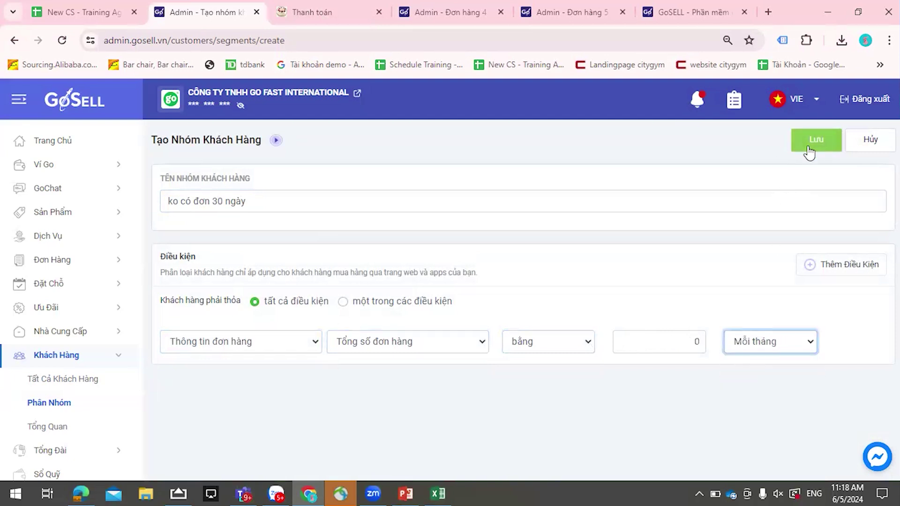
pyautogui.click(810, 151)
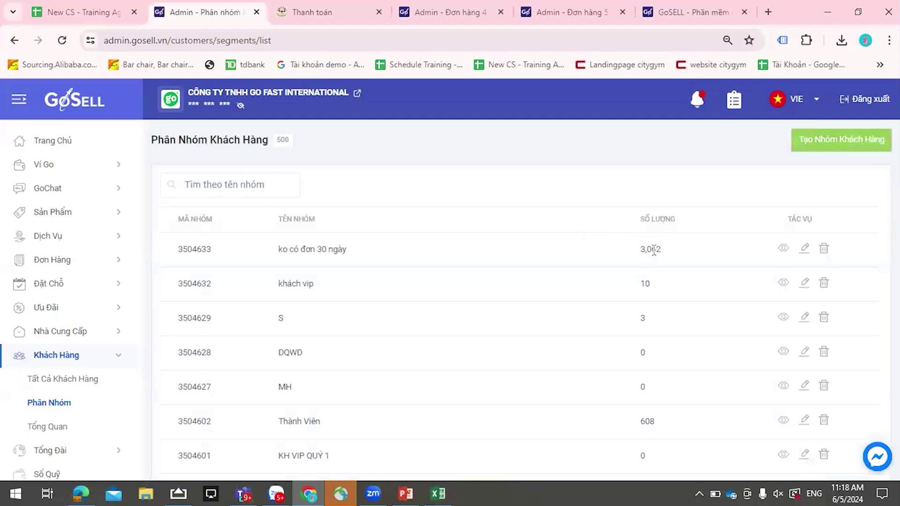
# - Browse the 3,062 customers in ko có đơn 30 ngày, then go to Nhà Cung Cấp
pyautogui.moveTo(641, 250); pyautogui.dragTo(661, 253)
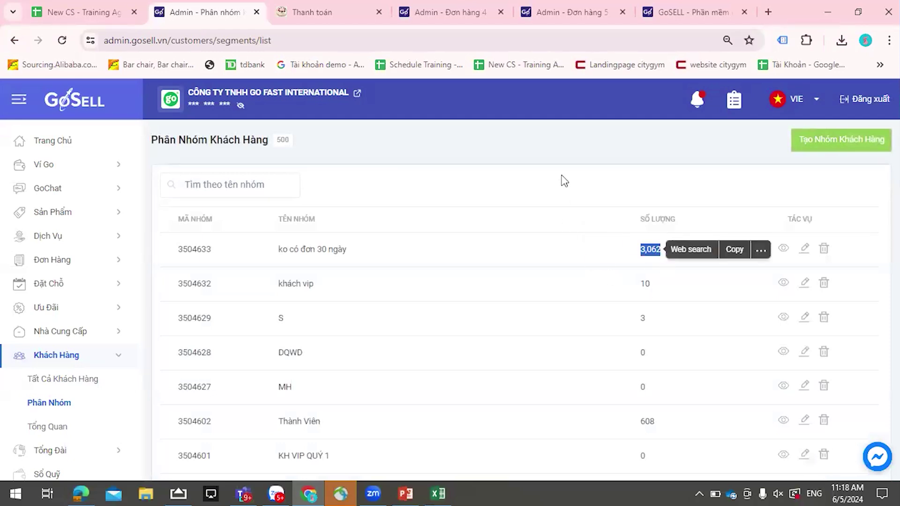
pyautogui.click(609, 209)
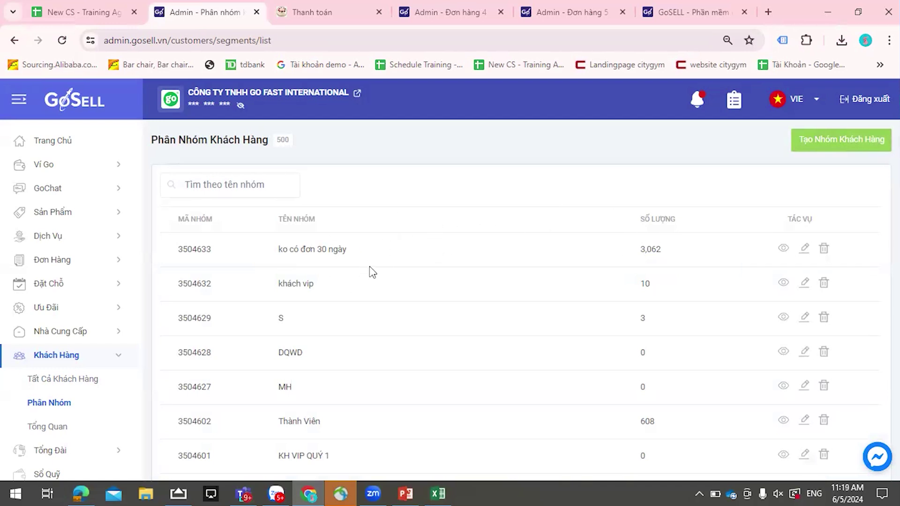
pyautogui.click(786, 254)
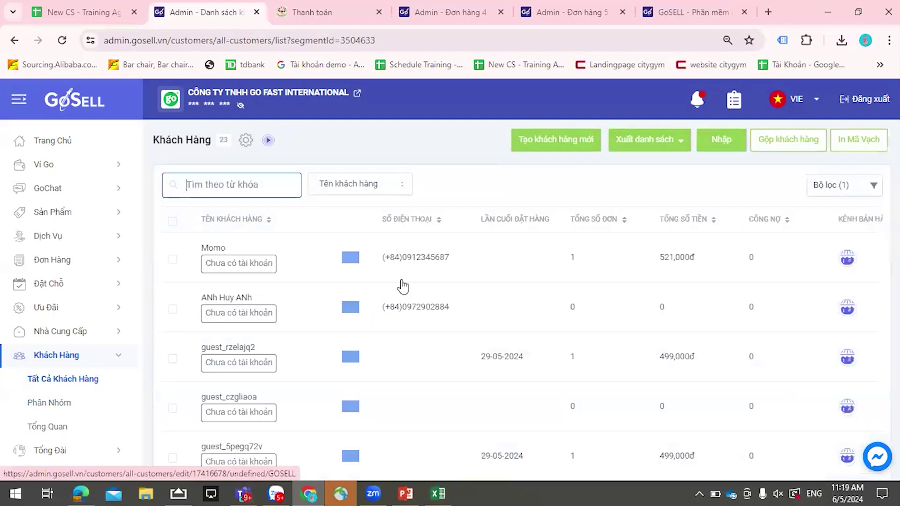
pyautogui.scroll(-10, 426, 311)
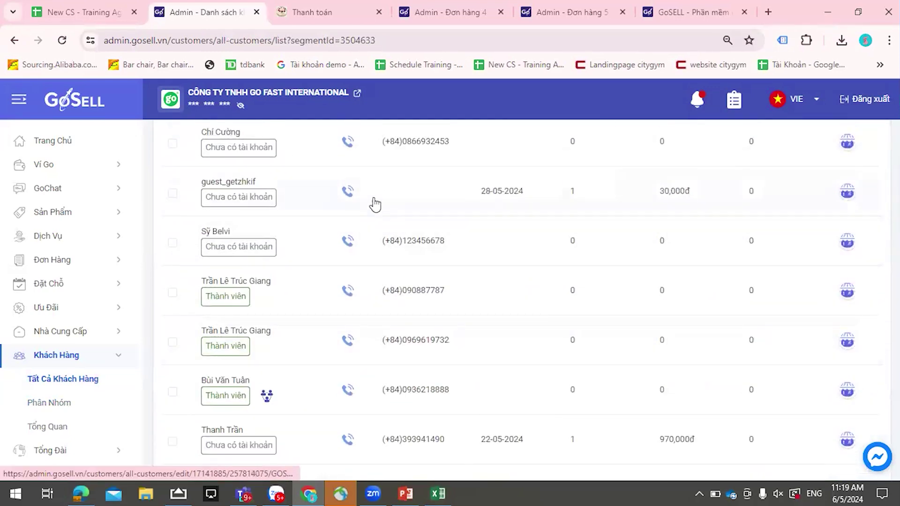
pyautogui.scroll(-8, 320, 217)
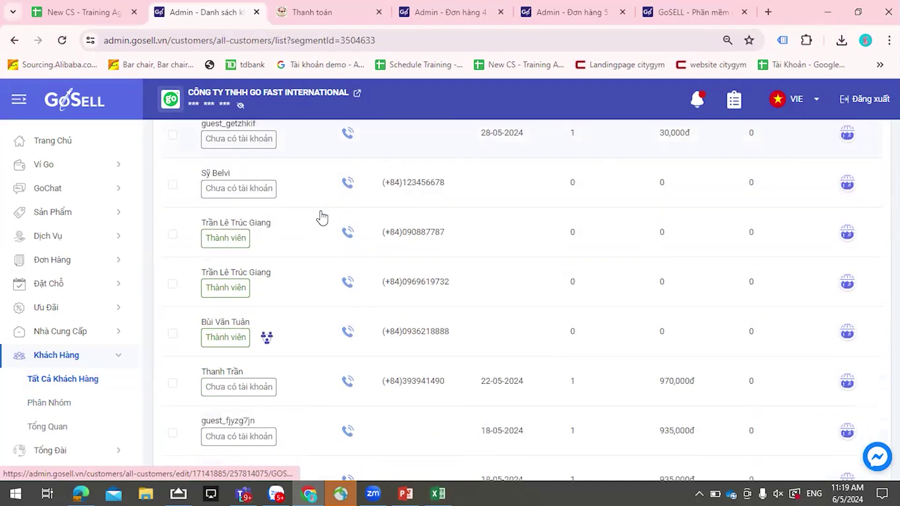
pyautogui.click(87, 332)
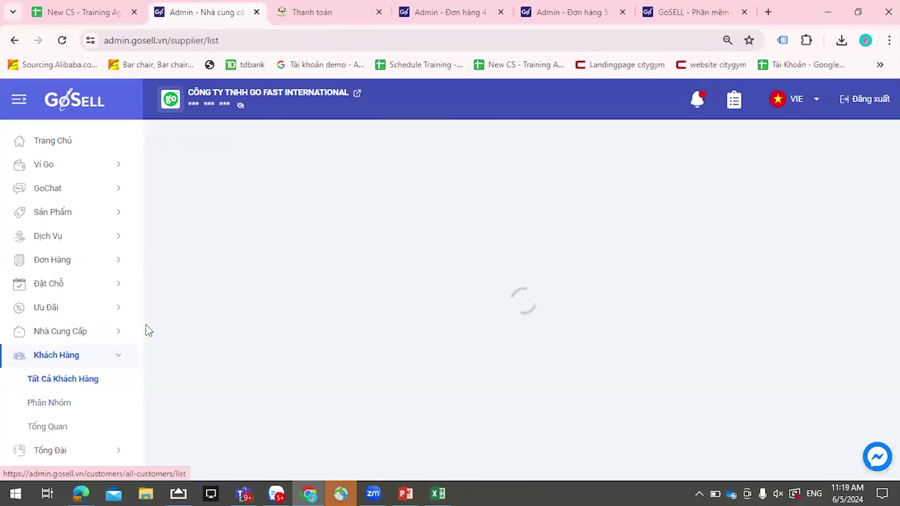
# - Open Khách Hàng > Tổng Quan to see this month's customer analytics overview
pyautogui.scroll(-1, 107, 348)
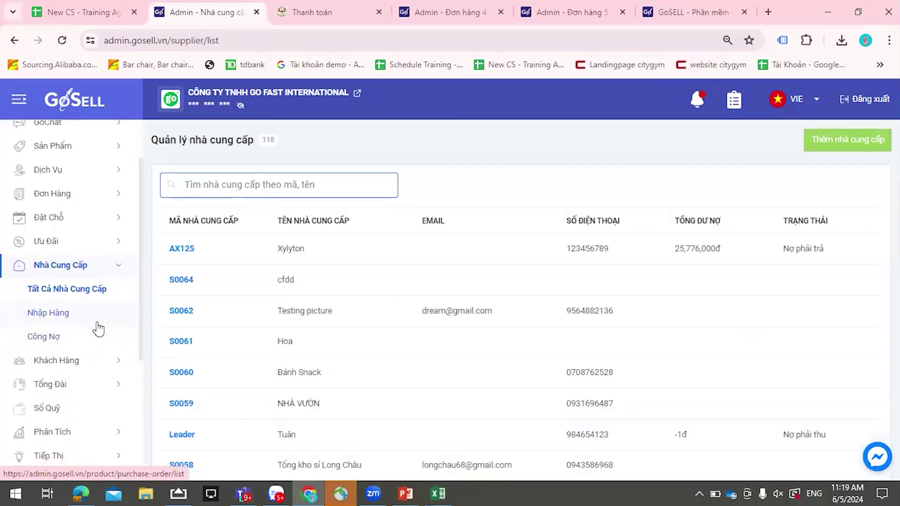
pyautogui.scroll(-3, 98, 329)
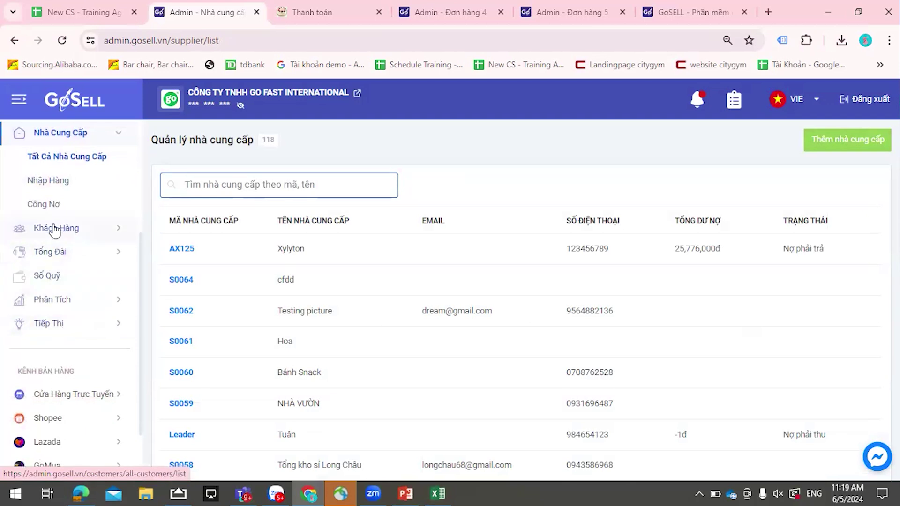
pyautogui.scroll(3, 66, 227)
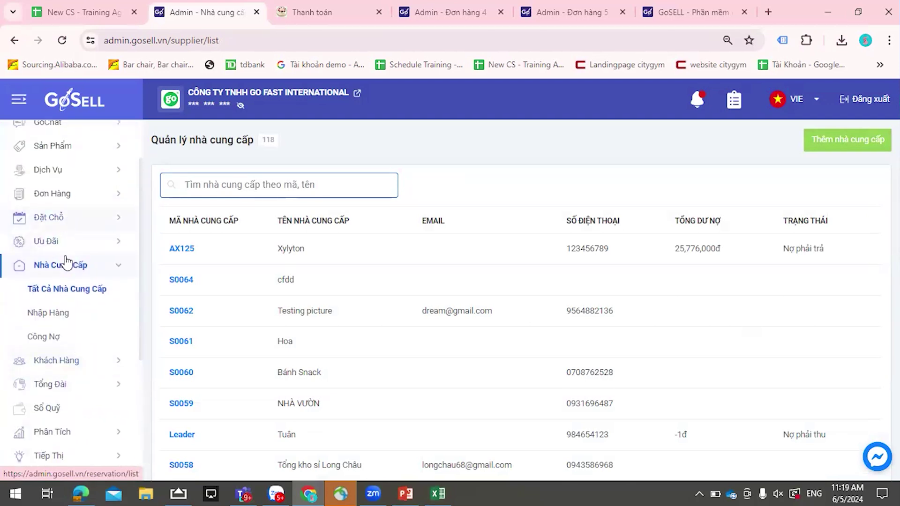
pyautogui.click(53, 359)
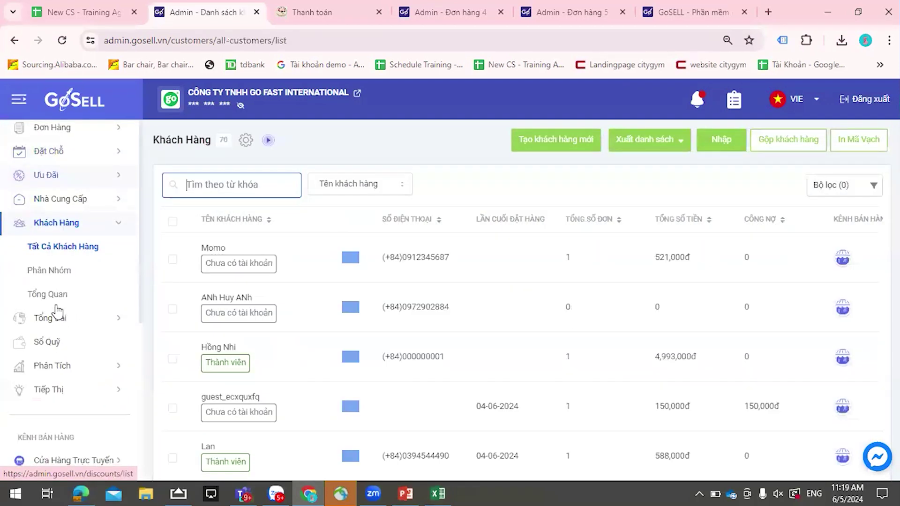
pyautogui.click(56, 300)
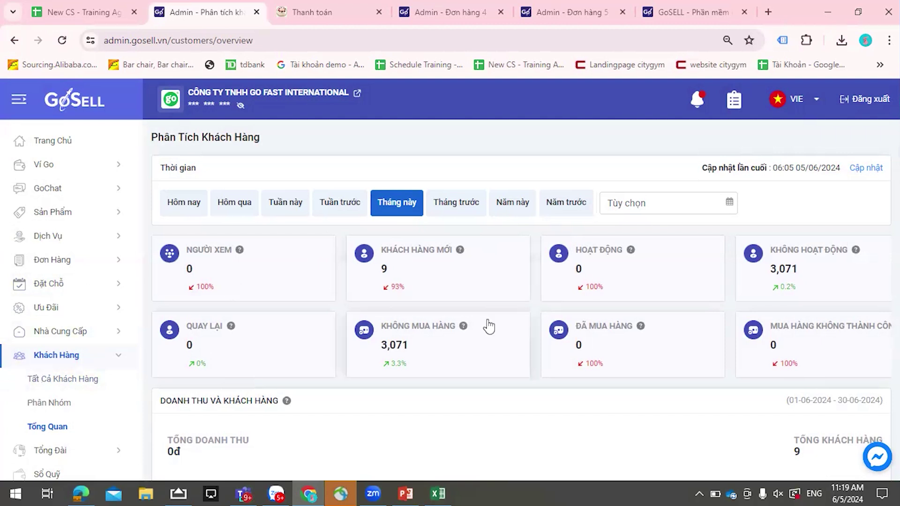
# - Scroll through the customer overview to survey its charts
pyautogui.scroll(-3, 489, 327)
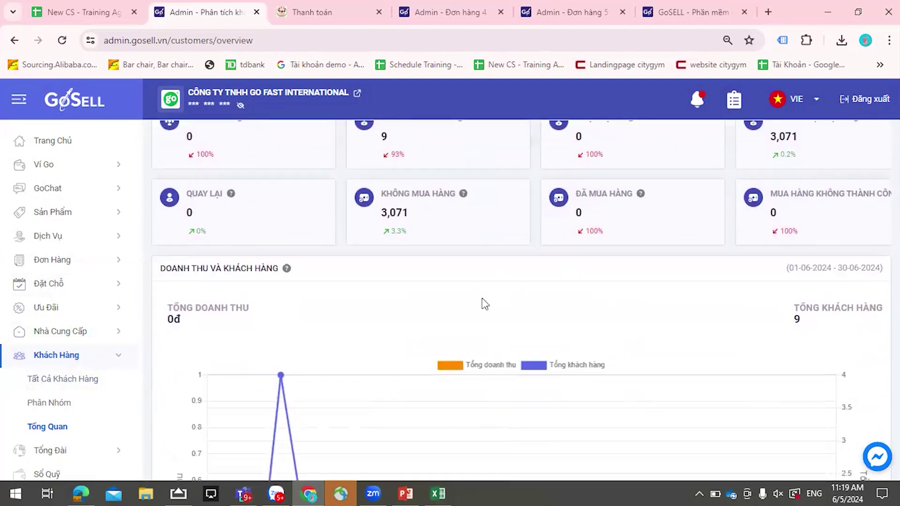
pyautogui.scroll(3, 482, 300)
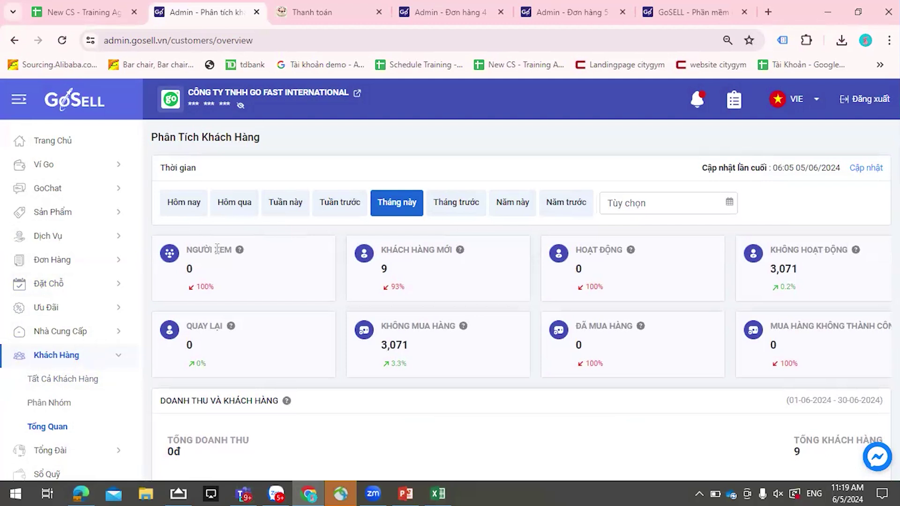
pyautogui.moveTo(239, 252)
pyautogui.scroll(-4, 824, 352)
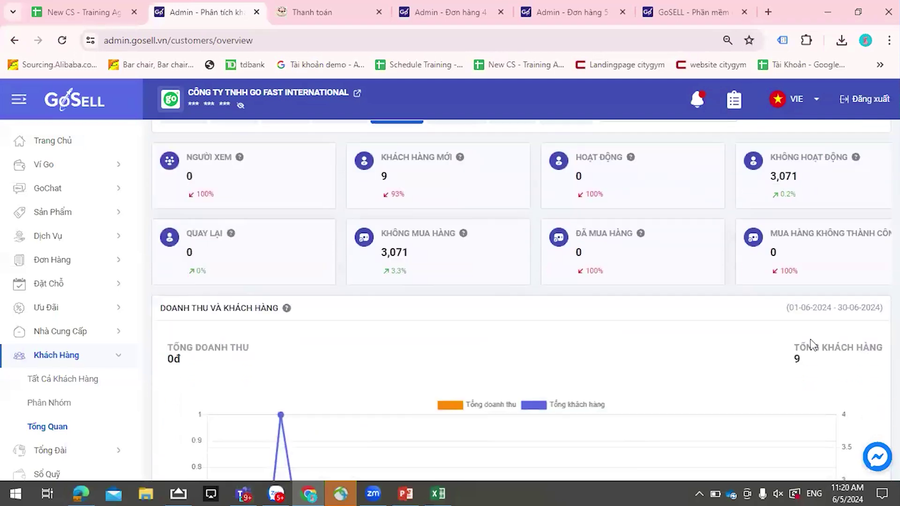
pyautogui.scroll(-1, 741, 317)
pyautogui.scroll(-5, 739, 317)
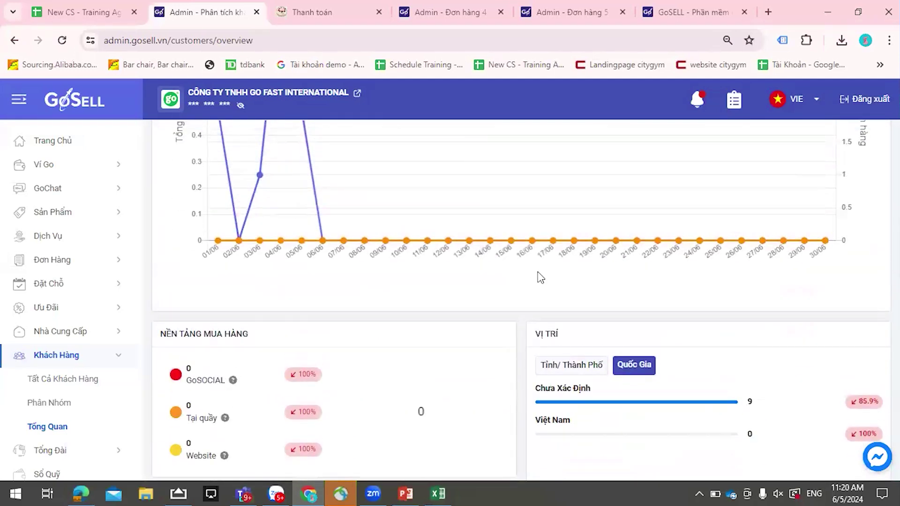
pyautogui.scroll(-4, 540, 278)
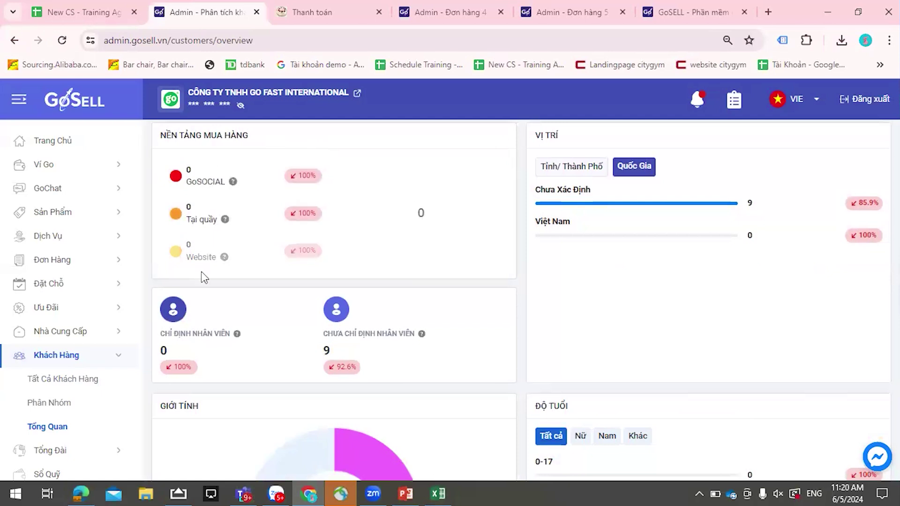
pyautogui.scroll(-3, 331, 262)
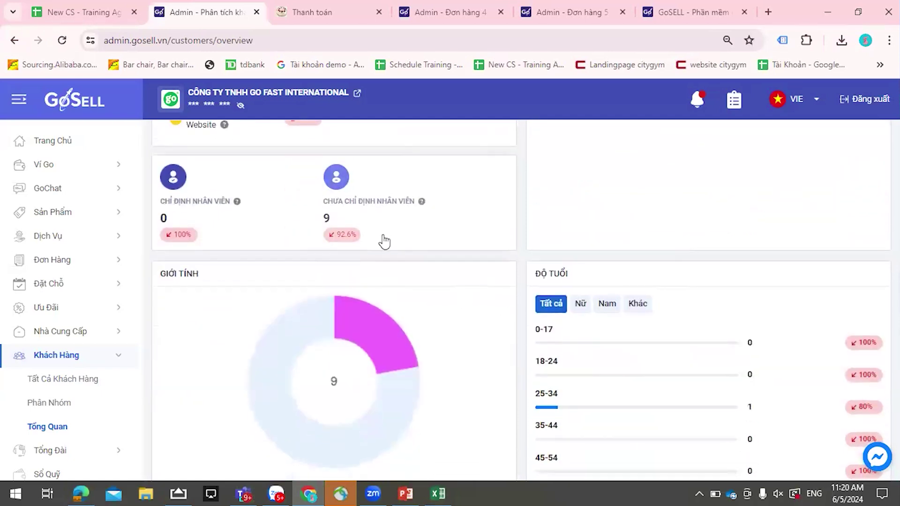
pyautogui.scroll(-2, 328, 237)
pyautogui.scroll(-1, 323, 303)
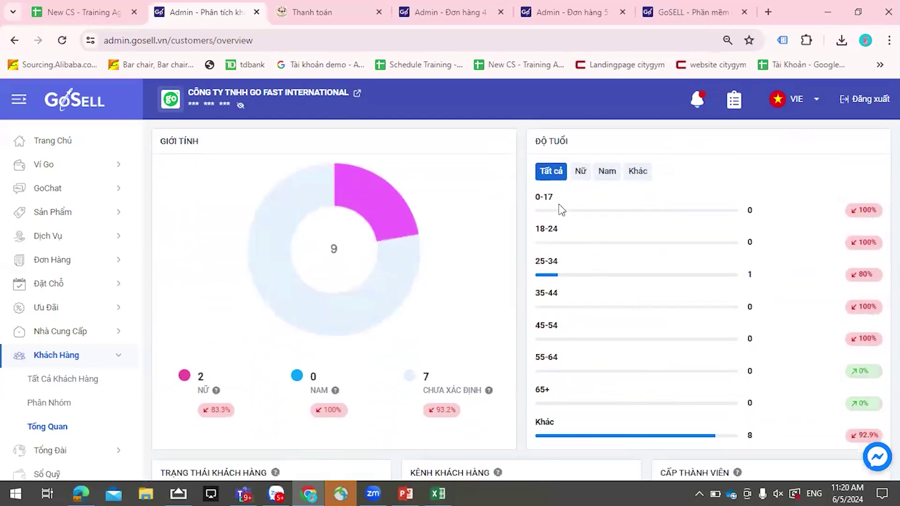
pyautogui.scroll(-1, 581, 375)
pyautogui.scroll(3, 589, 356)
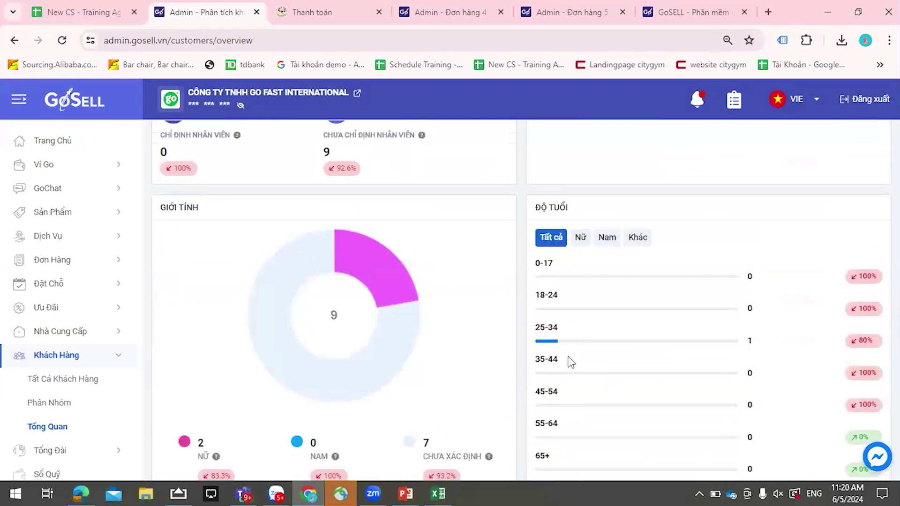
# - Filter the Độ tuổi age breakdown to Nữ, then review the status, channel and tier charts
pyautogui.click(581, 239)
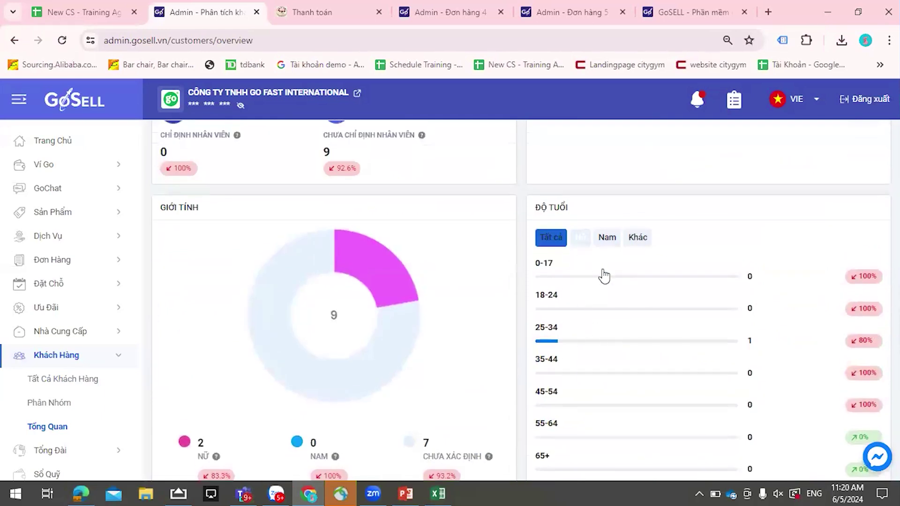
pyautogui.click(606, 239)
pyautogui.click(580, 243)
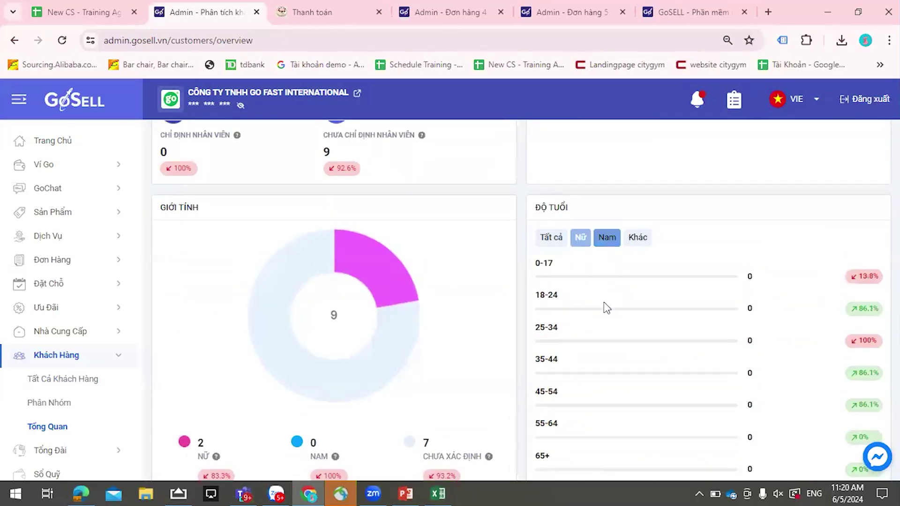
pyautogui.scroll(-3, 576, 328)
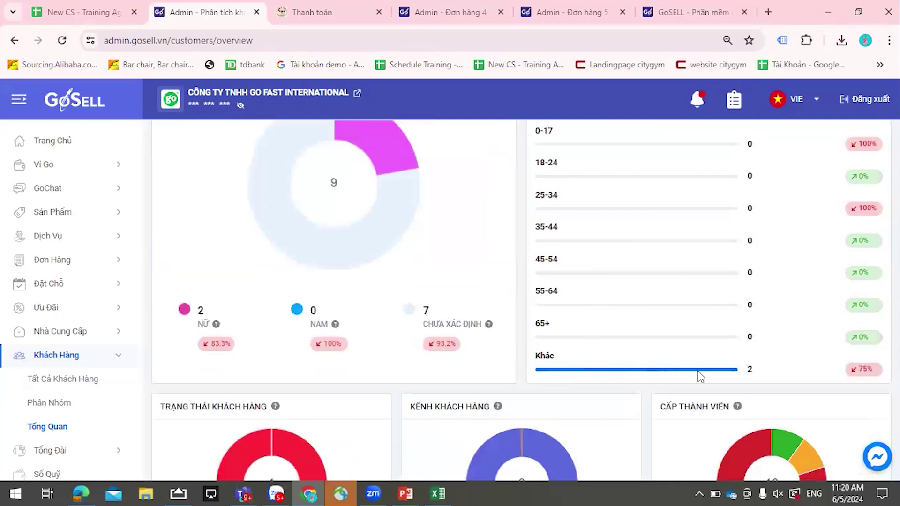
pyautogui.scroll(3, 701, 378)
pyautogui.scroll(-6, 496, 315)
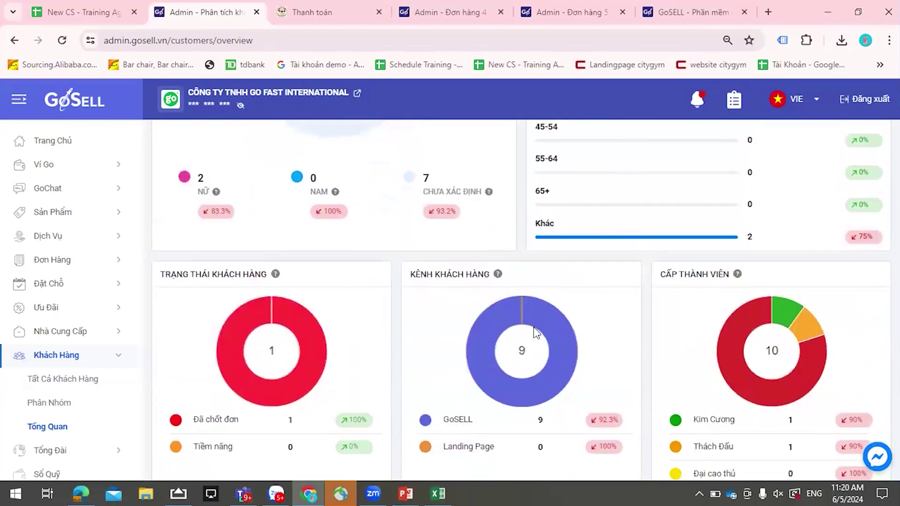
pyautogui.scroll(-2, 536, 333)
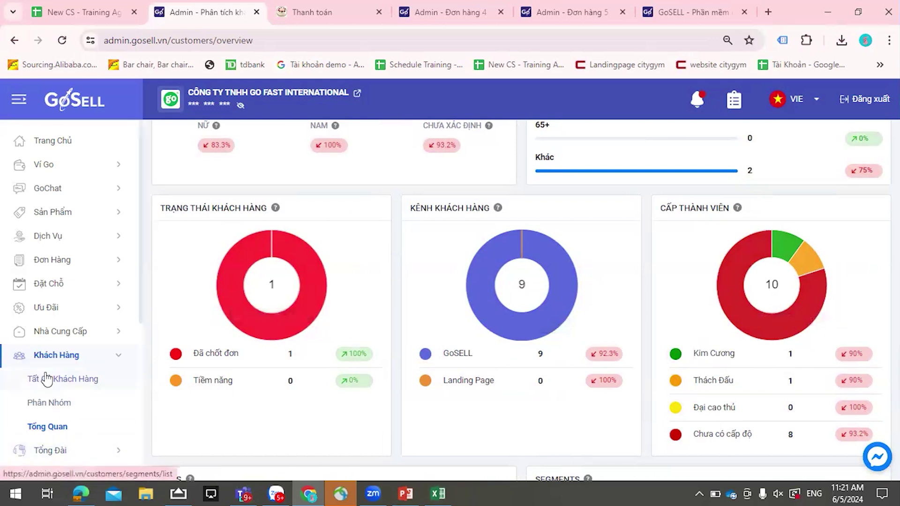
pyautogui.scroll(-5, 47, 379)
# - Open the Tiếp Thị Landing Page list and scroll through its published pages and drafts
pyautogui.click(57, 330)
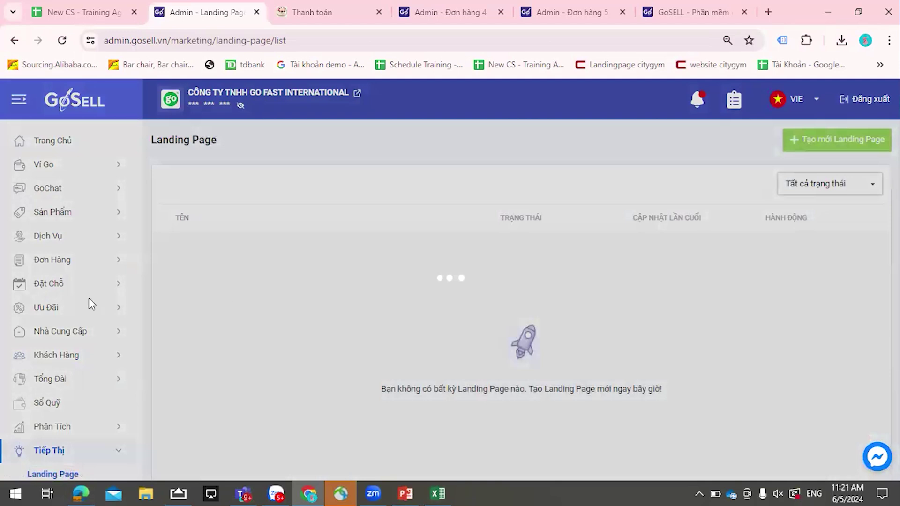
pyautogui.scroll(-5, 68, 340)
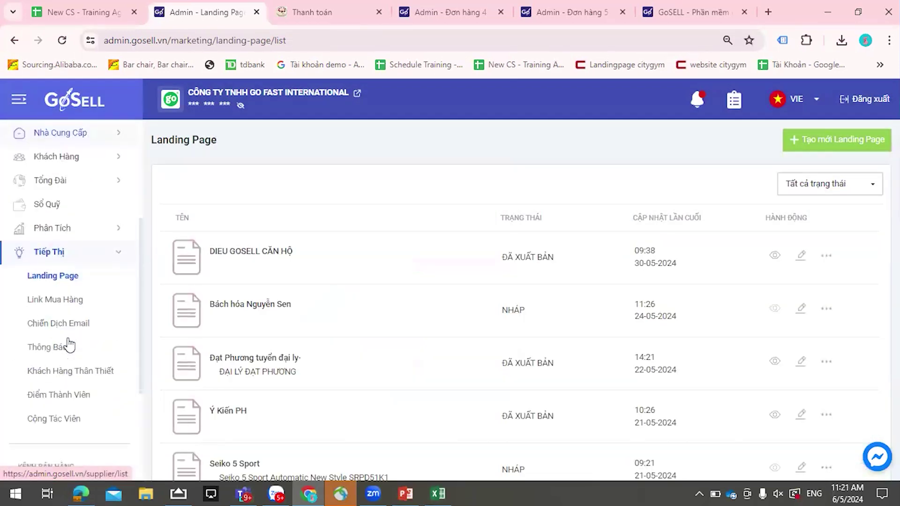
pyautogui.scroll(-2, 67, 346)
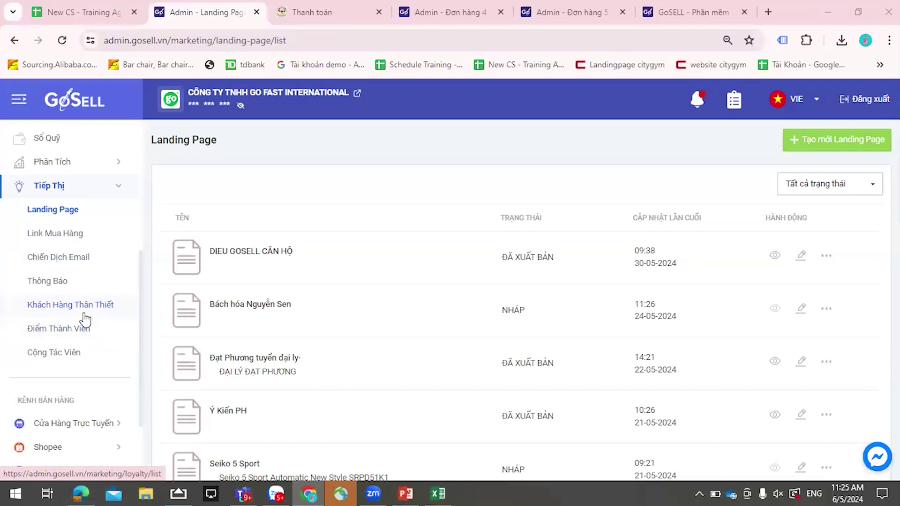
pyautogui.click(77, 337)
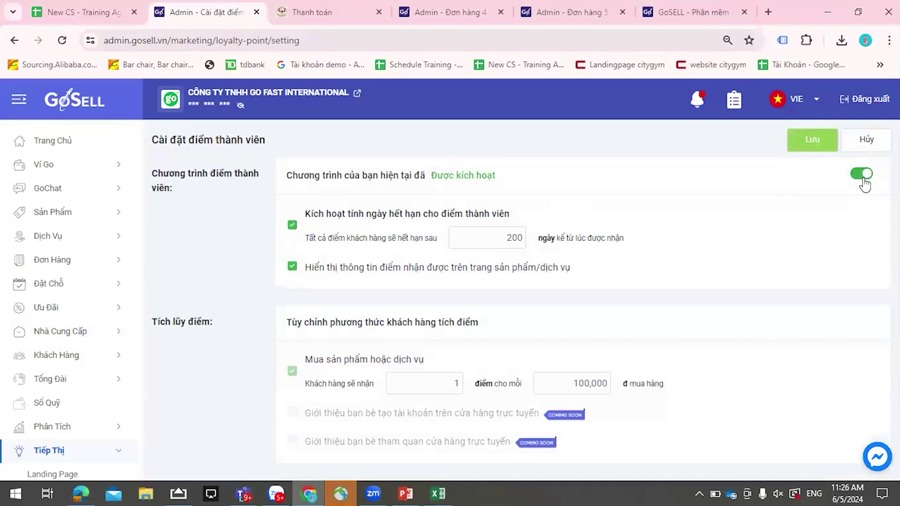
pyautogui.click(864, 180)
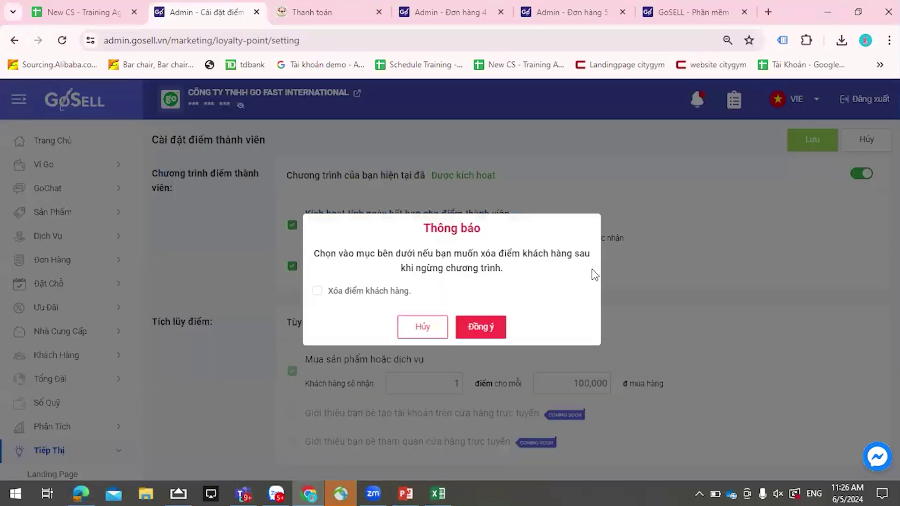
pyautogui.click(404, 328)
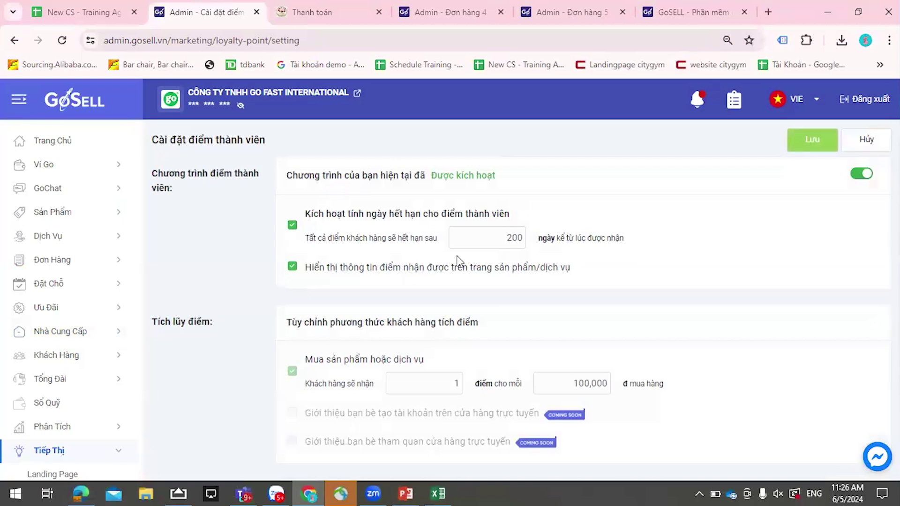
pyautogui.doubleClick(507, 238)
pyautogui.write('365')
pyautogui.moveTo(503, 239); pyautogui.dragTo(541, 253)
pyautogui.click(551, 229)
pyautogui.click(543, 257)
pyautogui.scroll(-1, 382, 317)
pyautogui.scroll(-1, 375, 272)
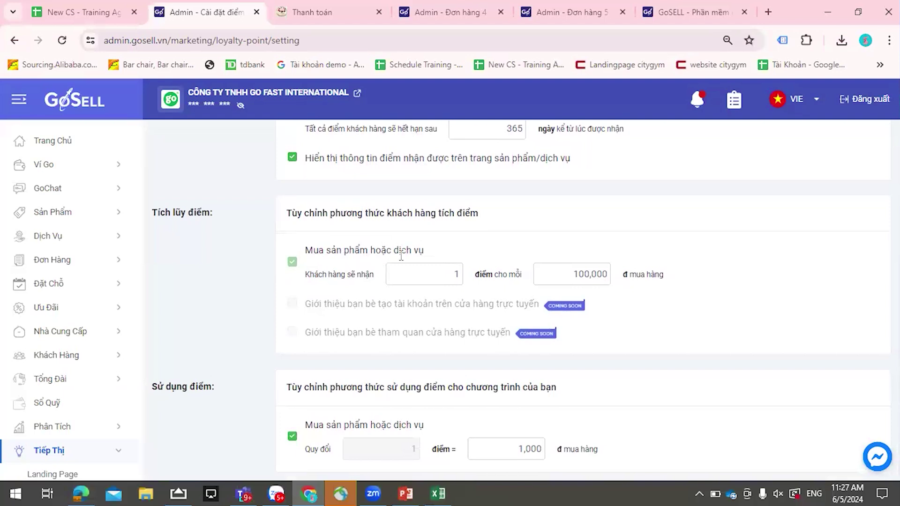
pyautogui.doubleClick(463, 274)
# - Set the point redemption value to 1,000đ per point and save the points settings
pyautogui.moveTo(517, 449); pyautogui.dragTo(559, 455)
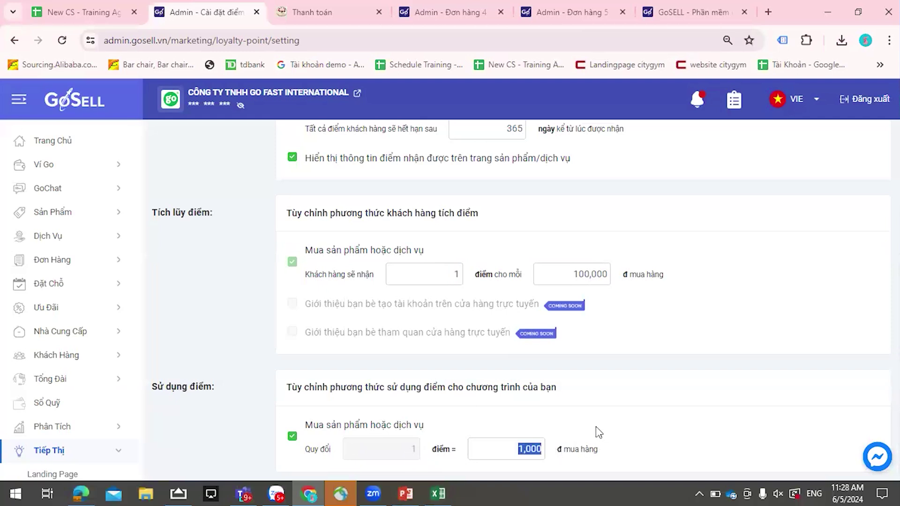
pyautogui.write('1,000')
pyautogui.scroll(-4, 66, 389)
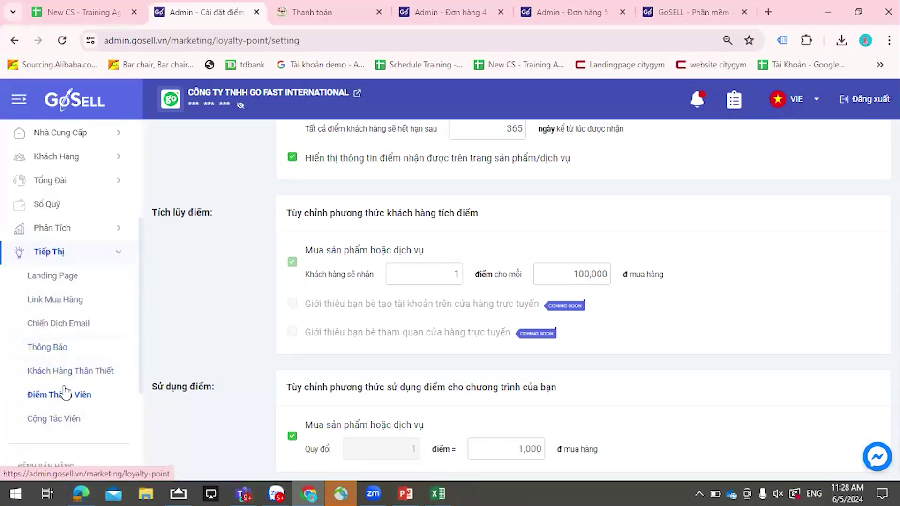
pyautogui.scroll(3, 518, 316)
pyautogui.click(816, 143)
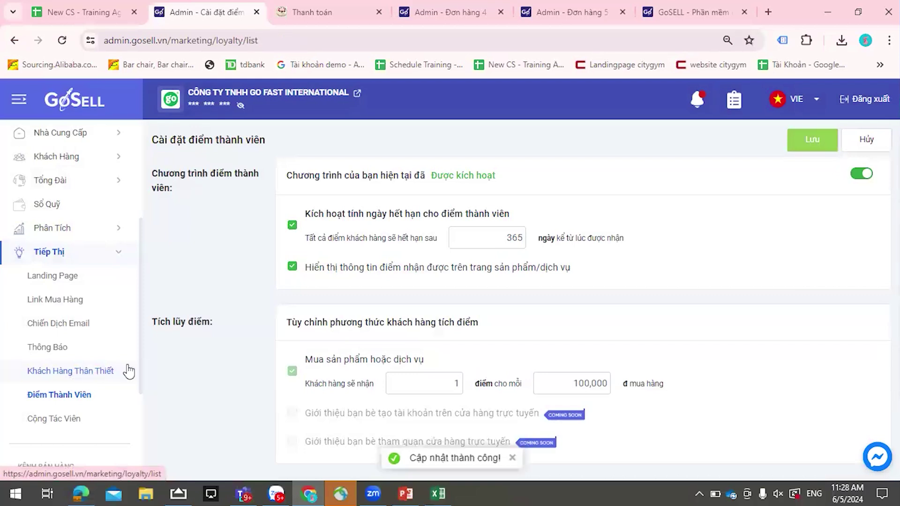
pyautogui.click(82, 373)
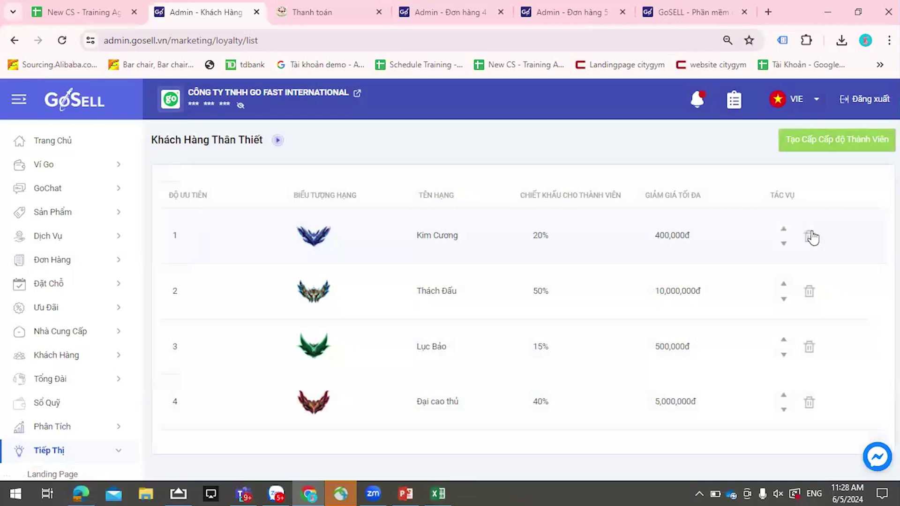
# - Start a new membership tier named 'bạc', opening and closing the customer group picker unused
pyautogui.click(831, 139)
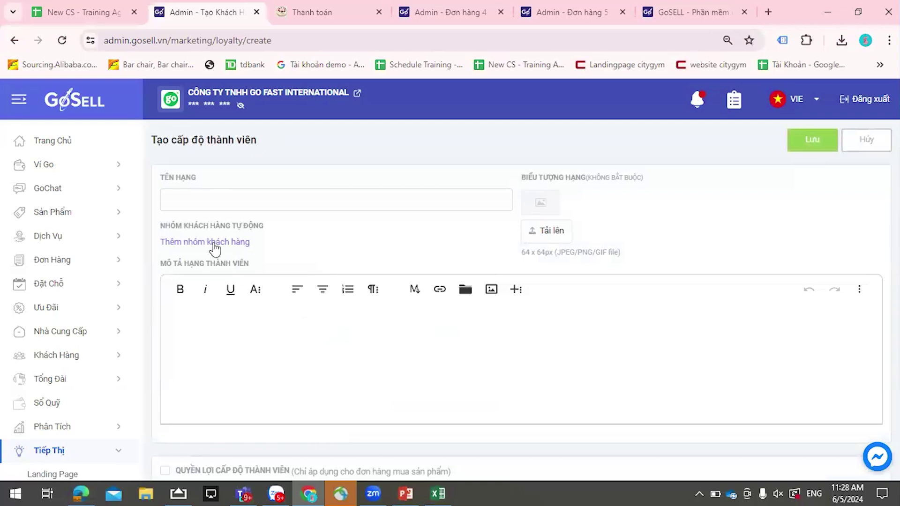
pyautogui.click(213, 242)
pyautogui.click(259, 202)
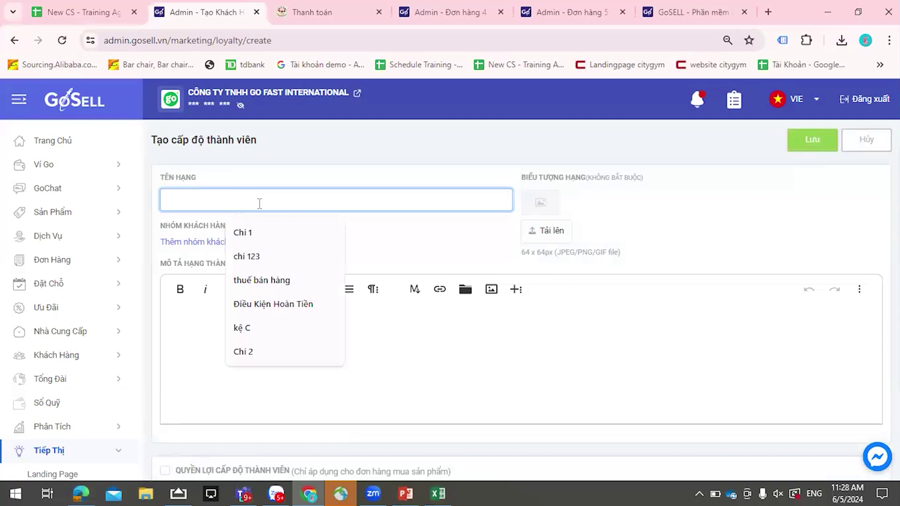
pyautogui.write('bao')
pyautogui.click(298, 234)
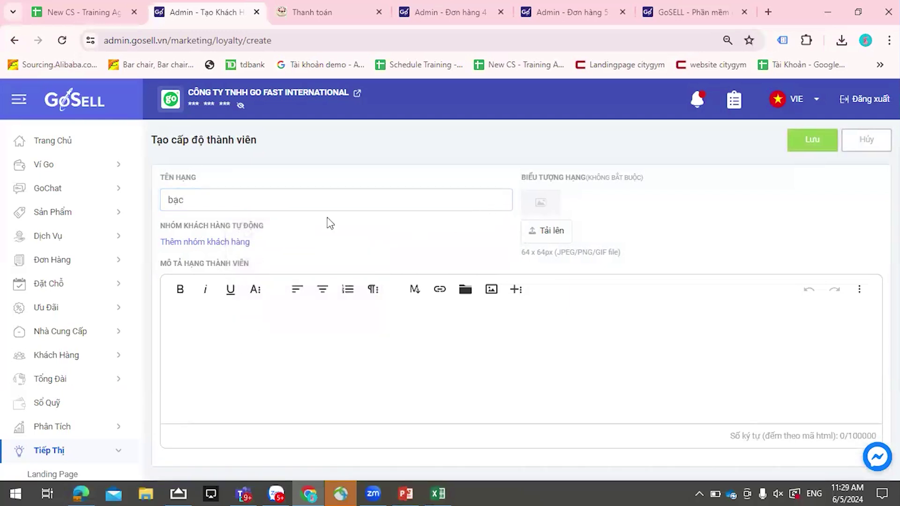
pyautogui.click(220, 245)
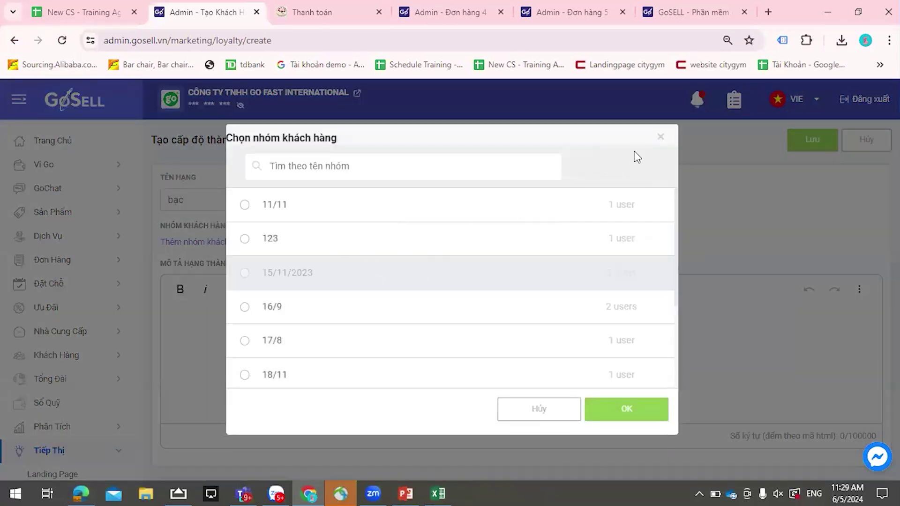
pyautogui.click(660, 138)
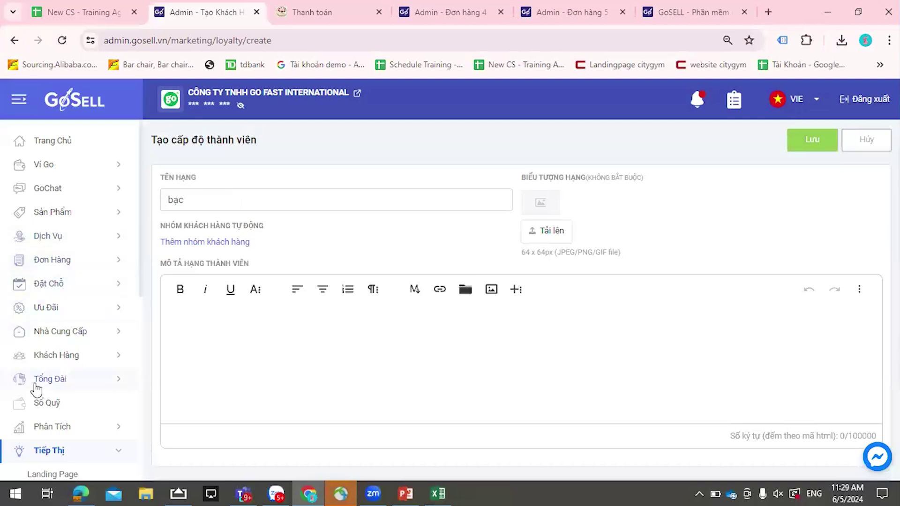
# - Leave for the full customer list, discarding the unsaved tier
pyautogui.scroll(-3, 72, 417)
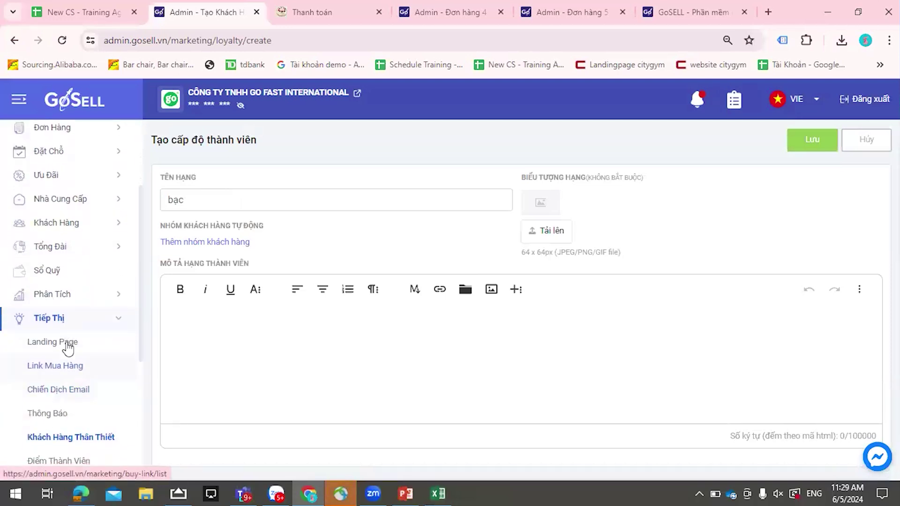
pyautogui.click(64, 224)
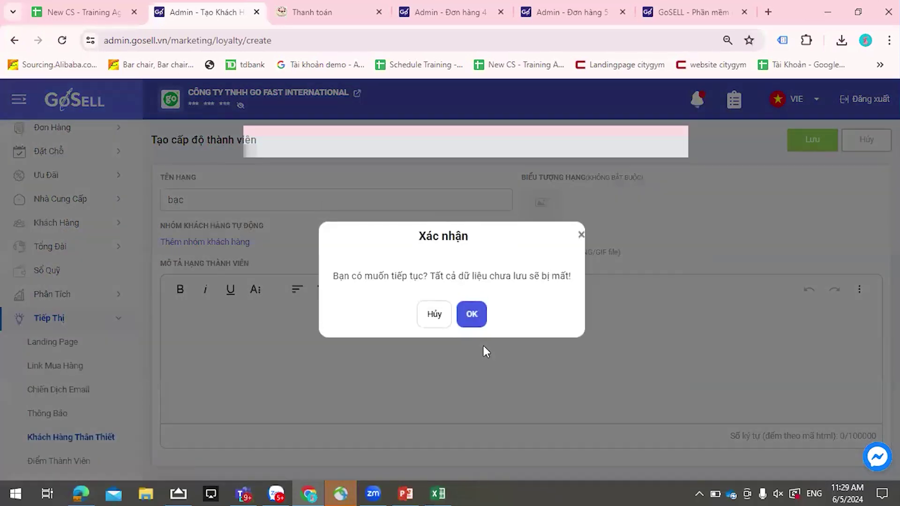
pyautogui.press('Return')
pyautogui.scroll(-3, 94, 384)
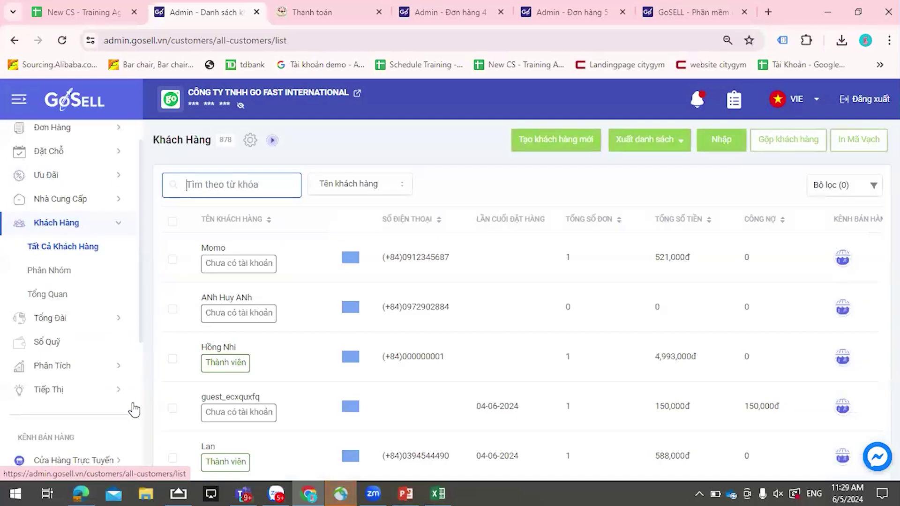
# - Start a new customer segment with condition Tổng tiền hàng greater than 3,000,000, matching any one condition
pyautogui.click(76, 280)
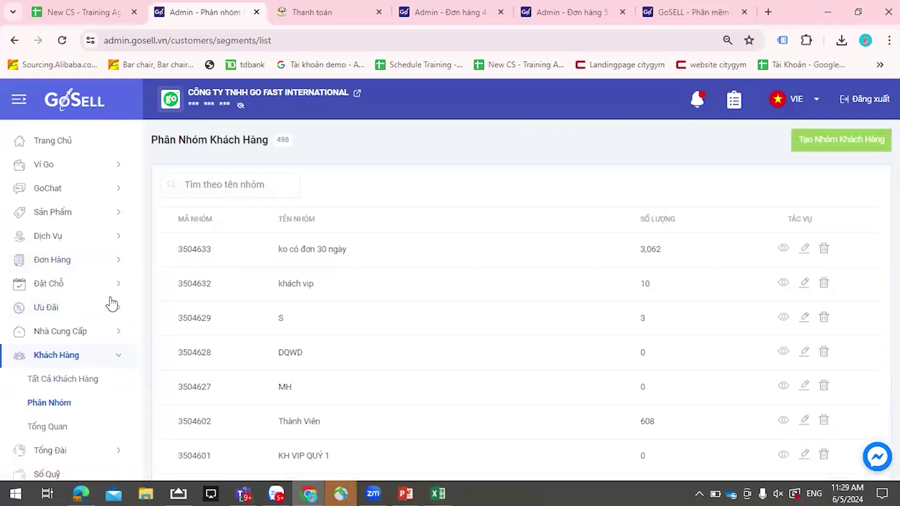
pyautogui.click(853, 145)
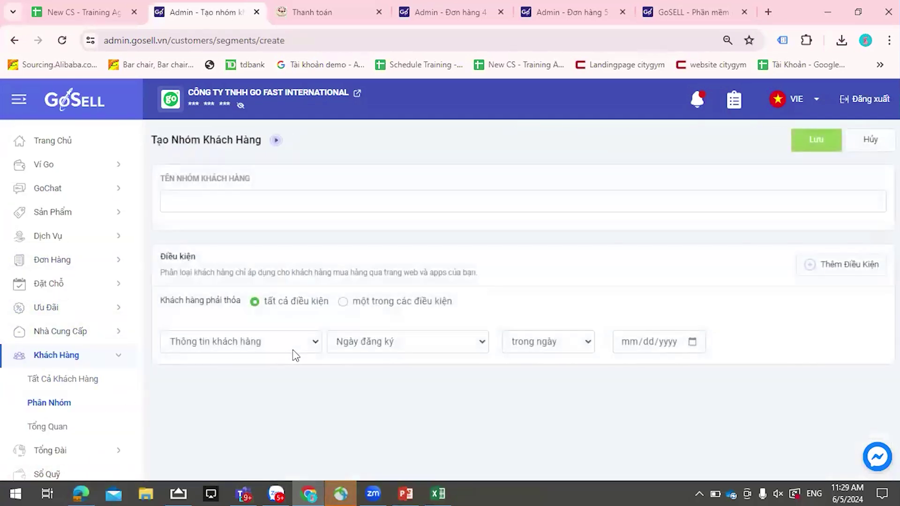
pyautogui.click(292, 346)
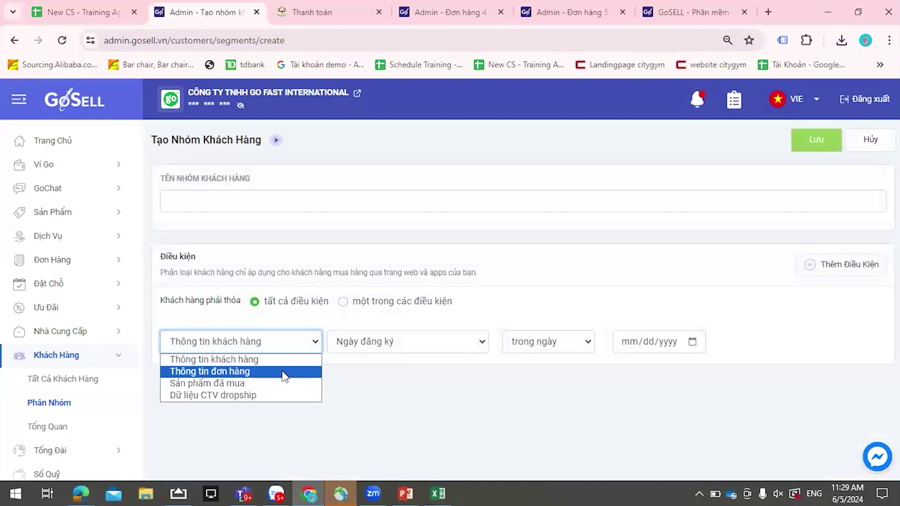
pyautogui.click(284, 376)
pyautogui.click(396, 345)
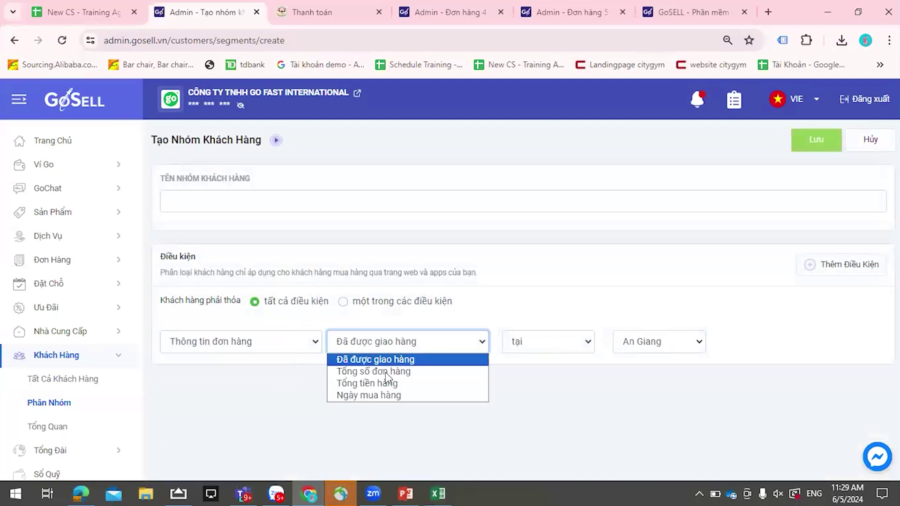
pyautogui.click(385, 383)
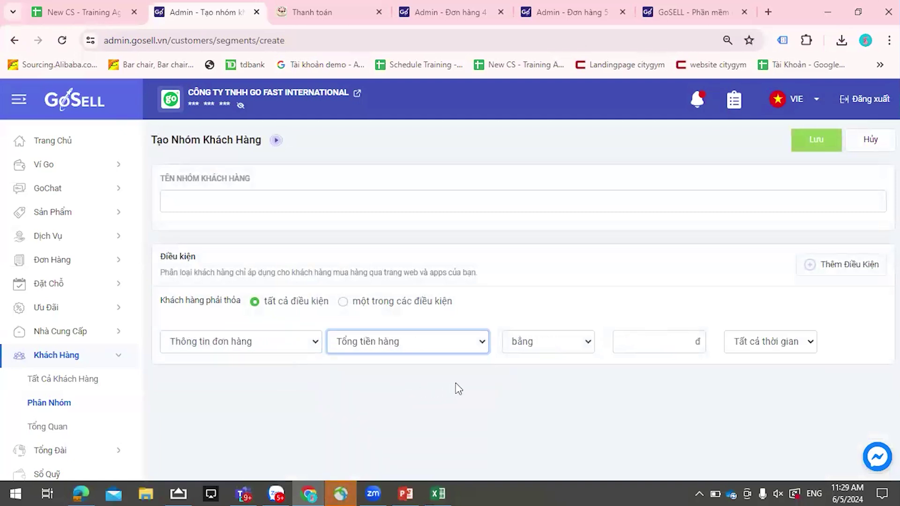
pyautogui.click(668, 347)
pyautogui.click(568, 350)
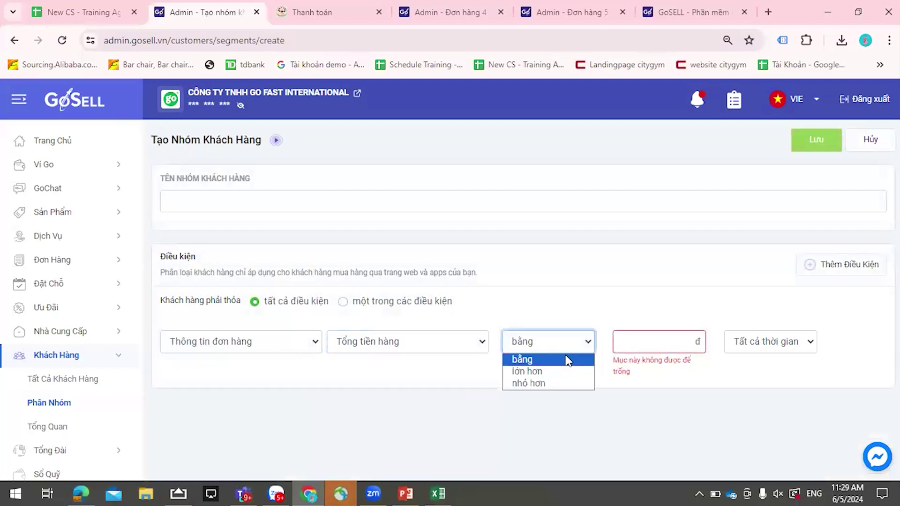
pyautogui.click(561, 372)
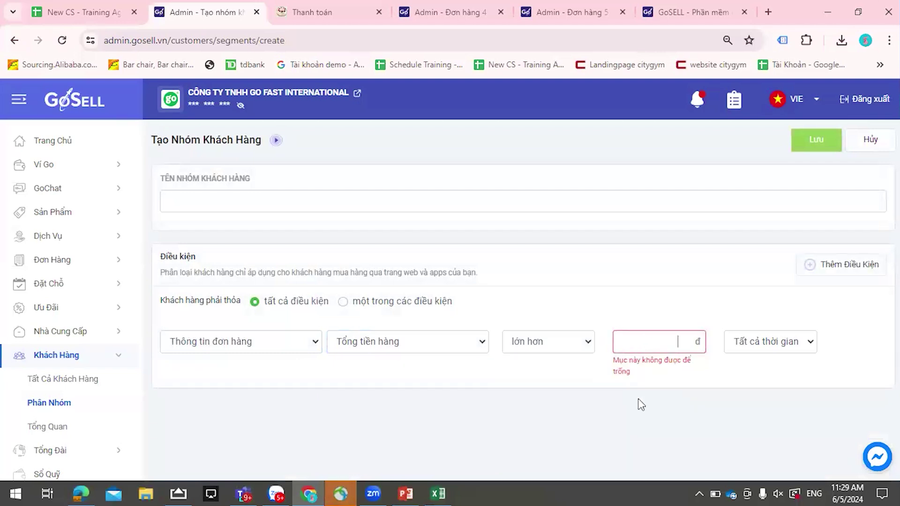
pyautogui.write('30')
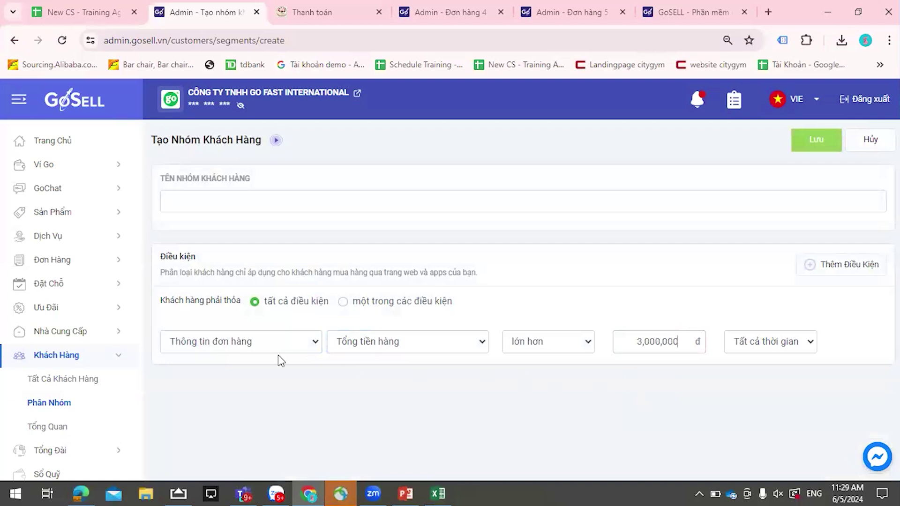
pyautogui.click(343, 302)
# - Add a second condition row for Tổng tiền hàng equal to 3,000,000, deleting an extra third row
pyautogui.click(813, 265)
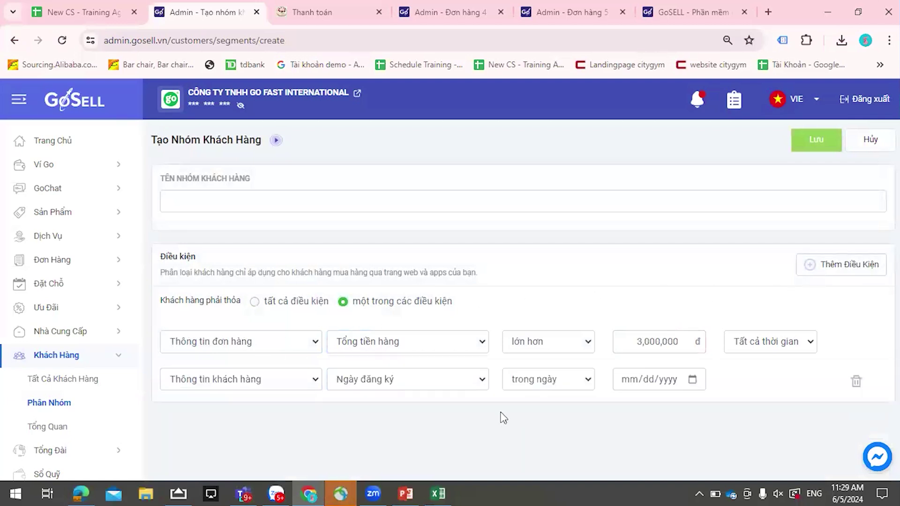
pyautogui.click(261, 381)
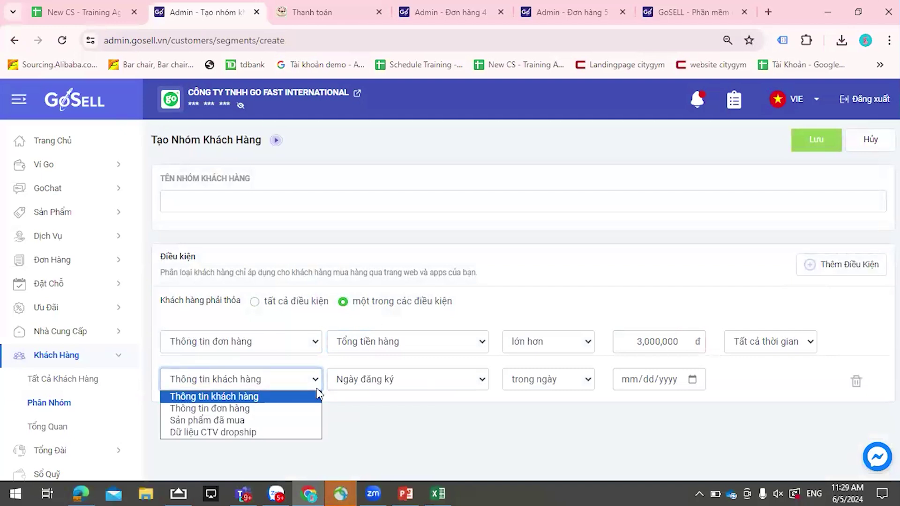
pyautogui.click(244, 409)
pyautogui.click(397, 385)
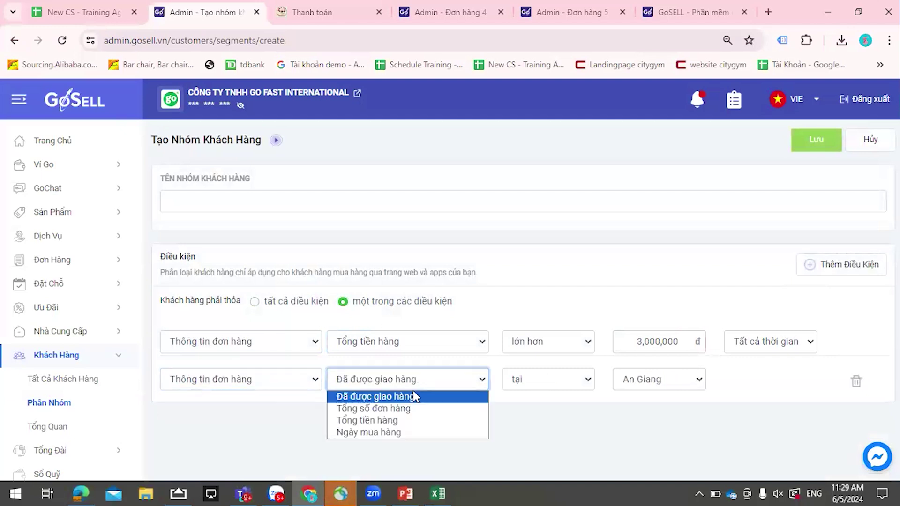
pyautogui.click(403, 420)
pyautogui.click(547, 385)
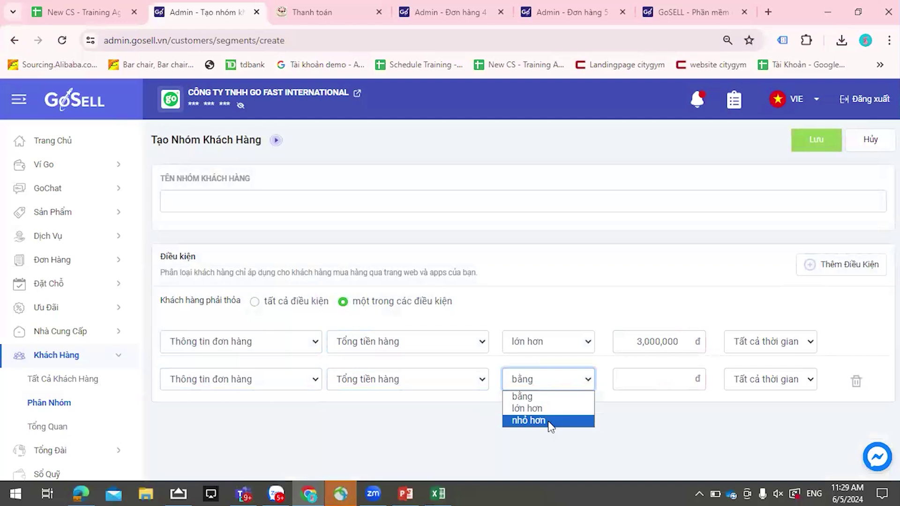
pyautogui.click(539, 396)
pyautogui.click(684, 374)
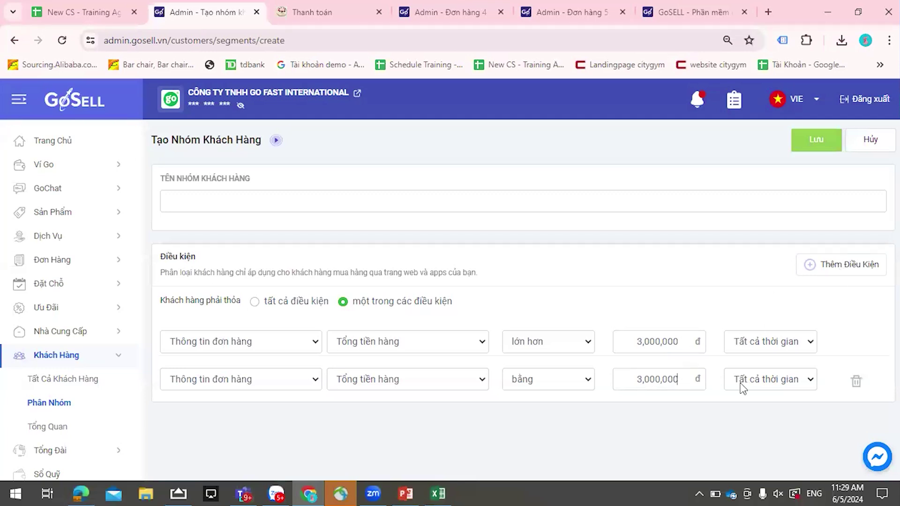
pyautogui.click(808, 267)
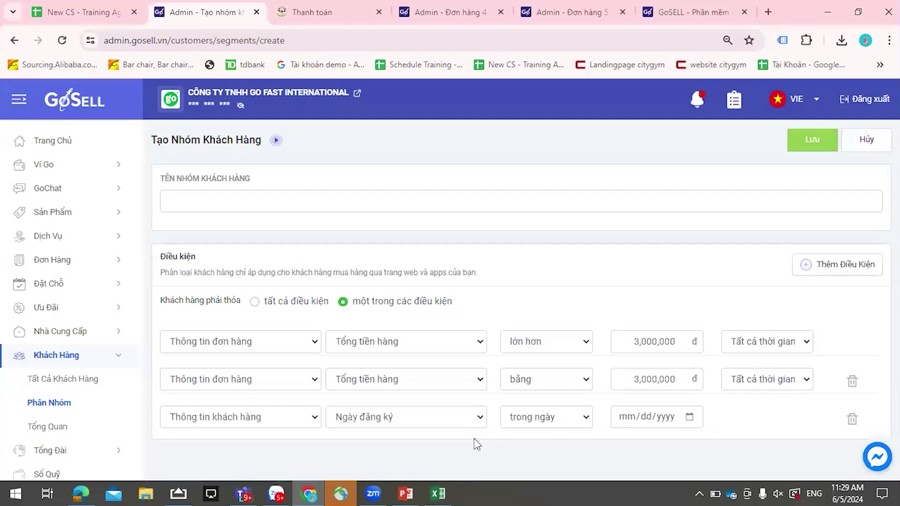
pyautogui.click(852, 418)
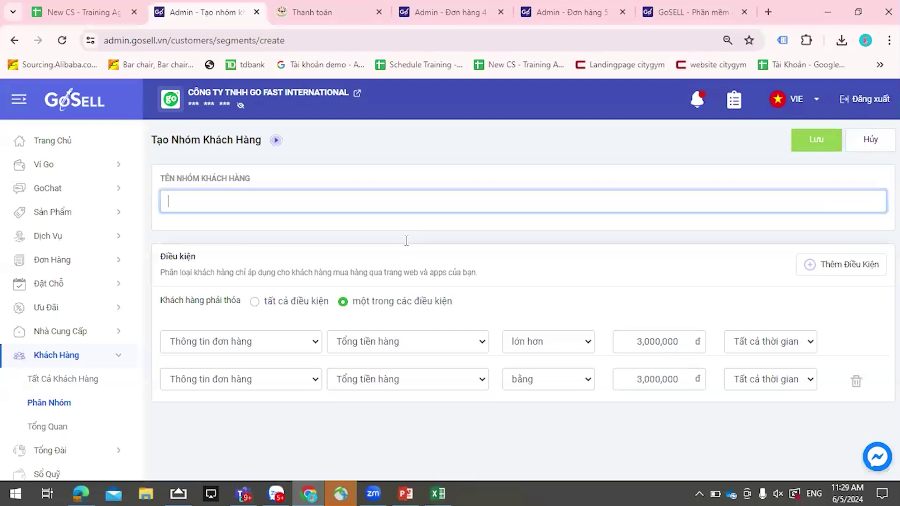
# - Try saving the group (rejected over 500 groups), then leave for the all-customers list
pyautogui.click(818, 143)
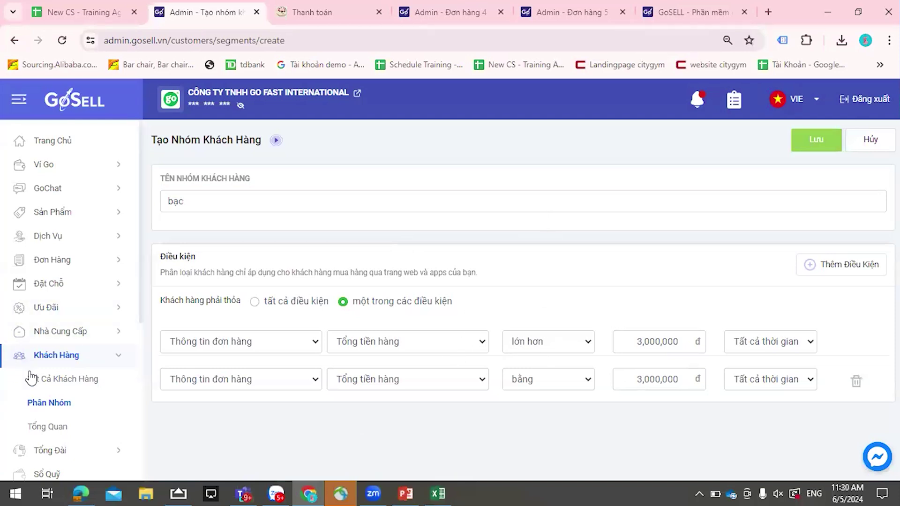
pyautogui.click(89, 378)
pyautogui.click(470, 303)
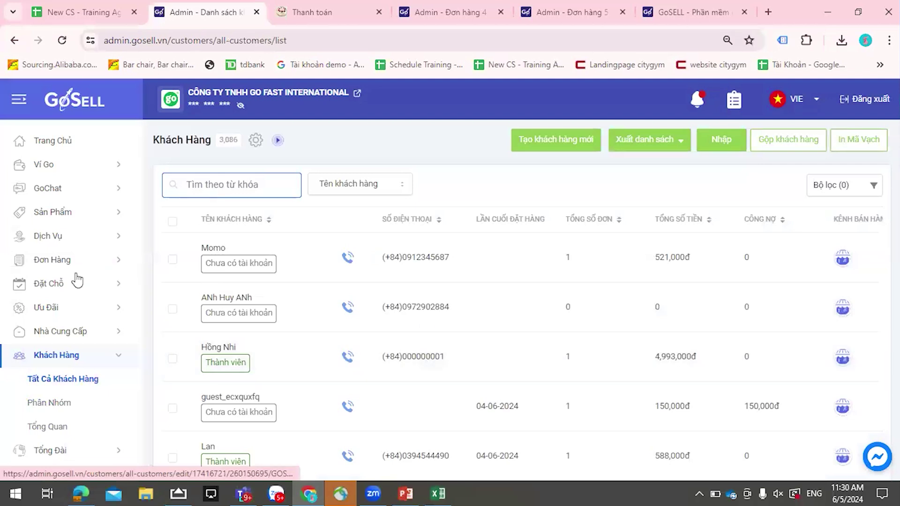
# - Go to Tiếp Thị > Khách Hàng Thân Thiết and start a new membership tier
pyautogui.scroll(-4, 51, 435)
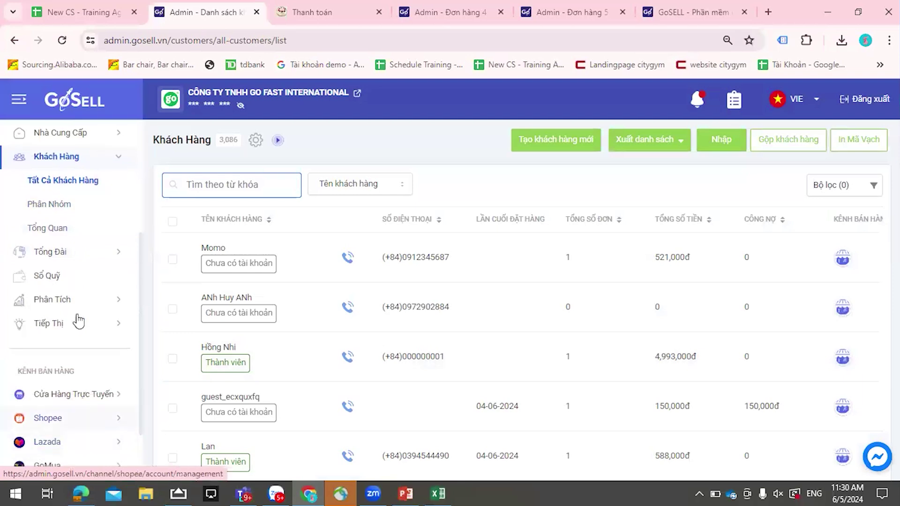
pyautogui.click(70, 333)
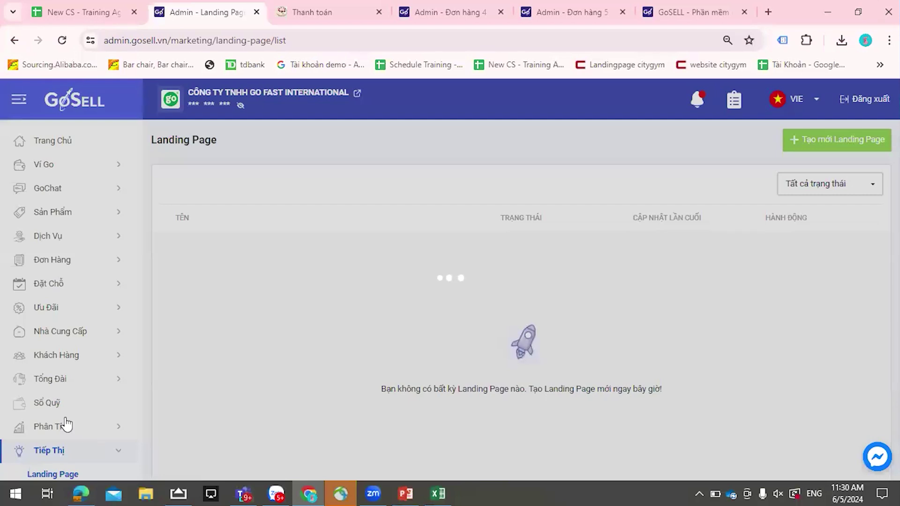
pyautogui.scroll(-1, 67, 424)
pyautogui.scroll(-4, 67, 424)
pyautogui.click(69, 373)
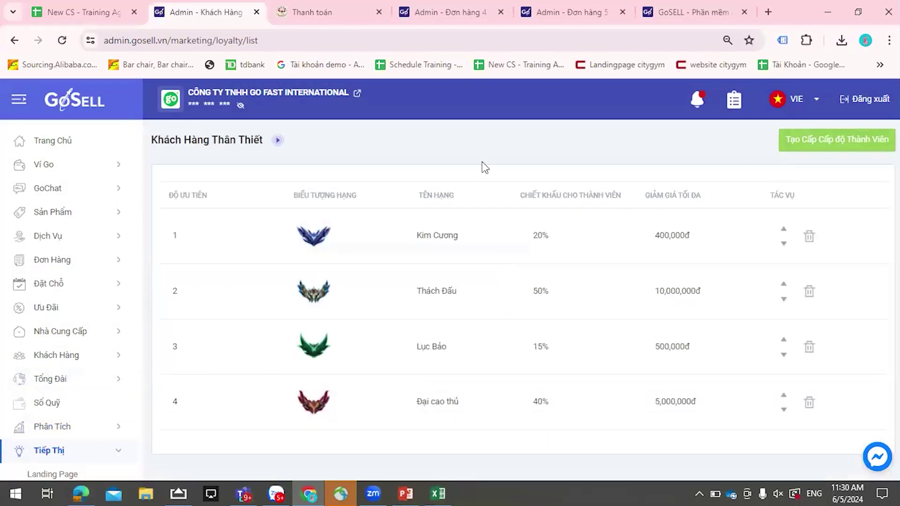
pyautogui.click(871, 143)
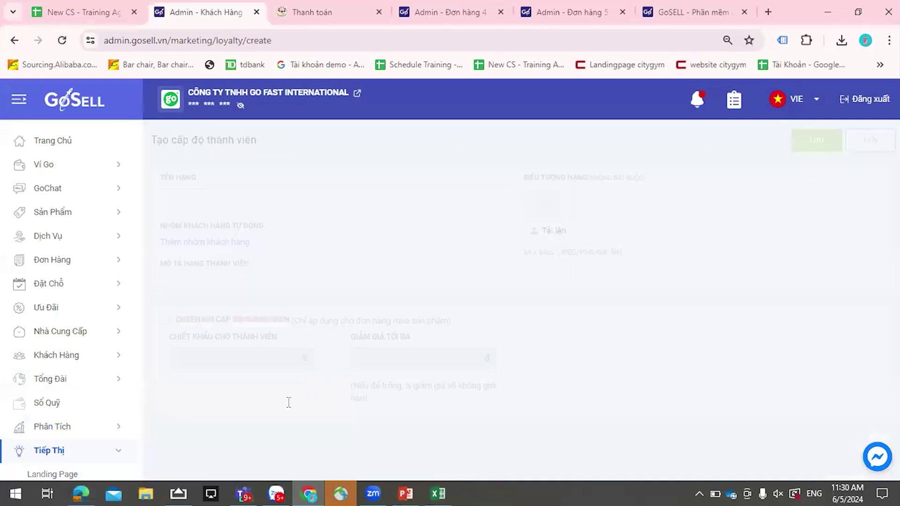
# - Name the new tier 'bạc', attach the 16/9 customer group and enter a test description
pyautogui.click(270, 197)
pyautogui.write('bạc')
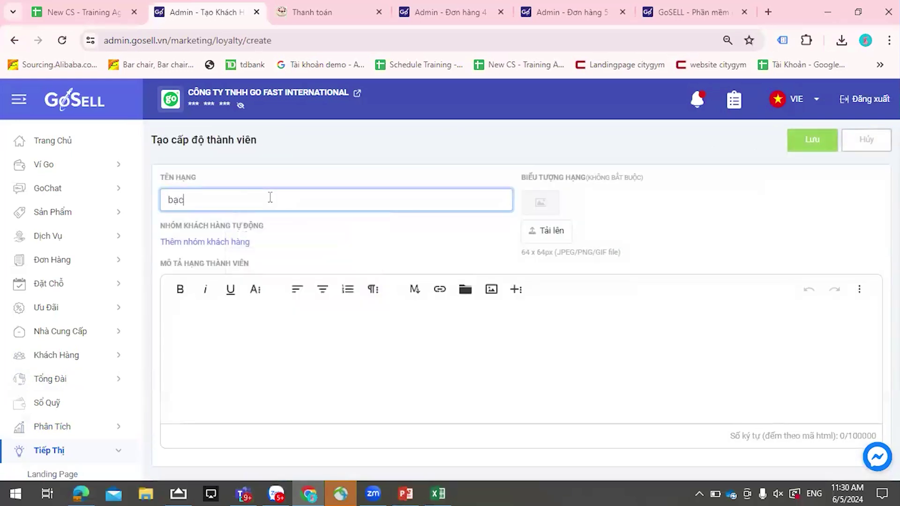
pyautogui.click(236, 241)
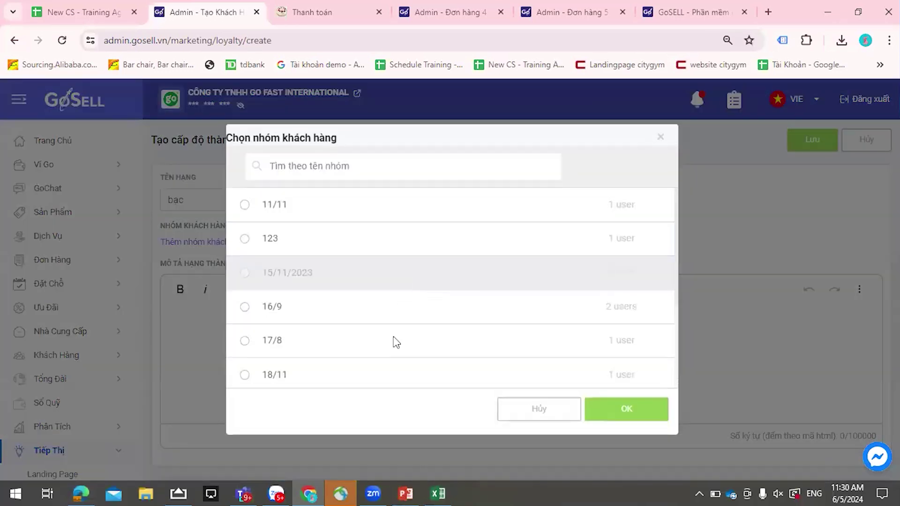
pyautogui.click(260, 310)
pyautogui.click(604, 408)
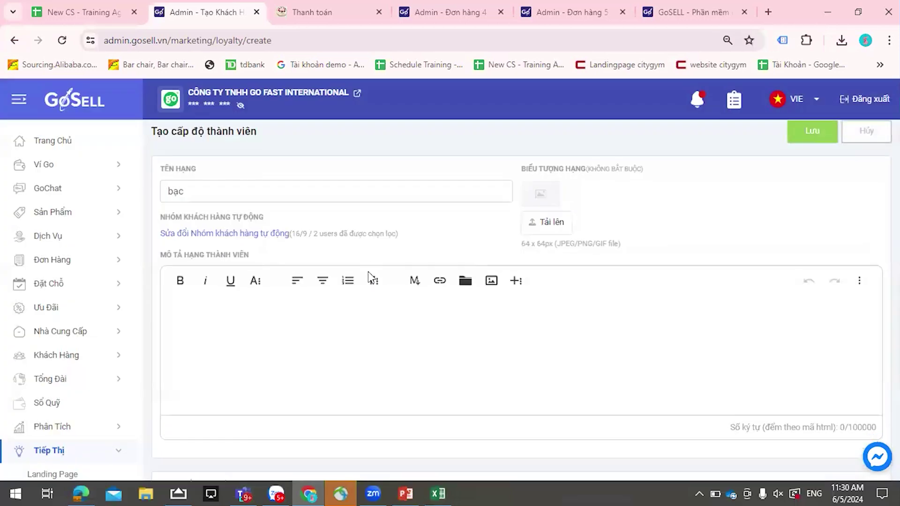
pyautogui.scroll(-2, 386, 292)
pyautogui.click(353, 259)
pyautogui.write('sdrtyúadfghj')
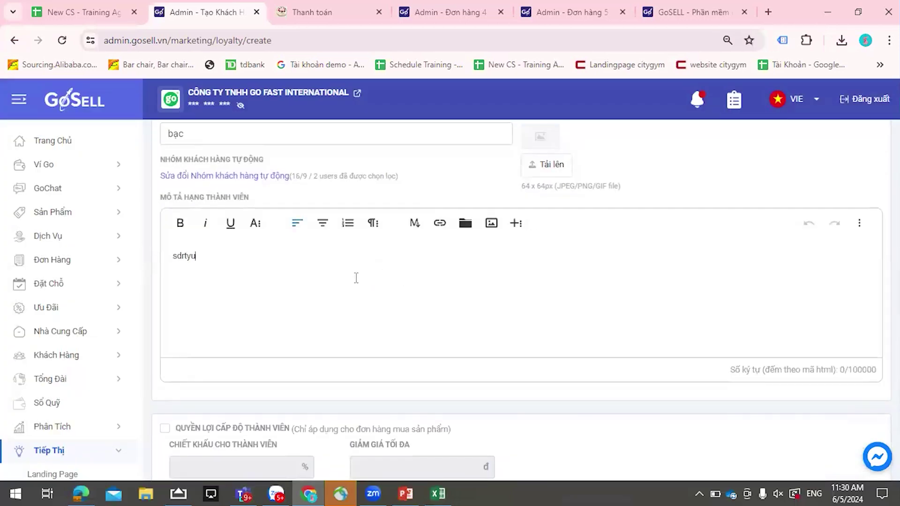
pyautogui.write('dfbn')
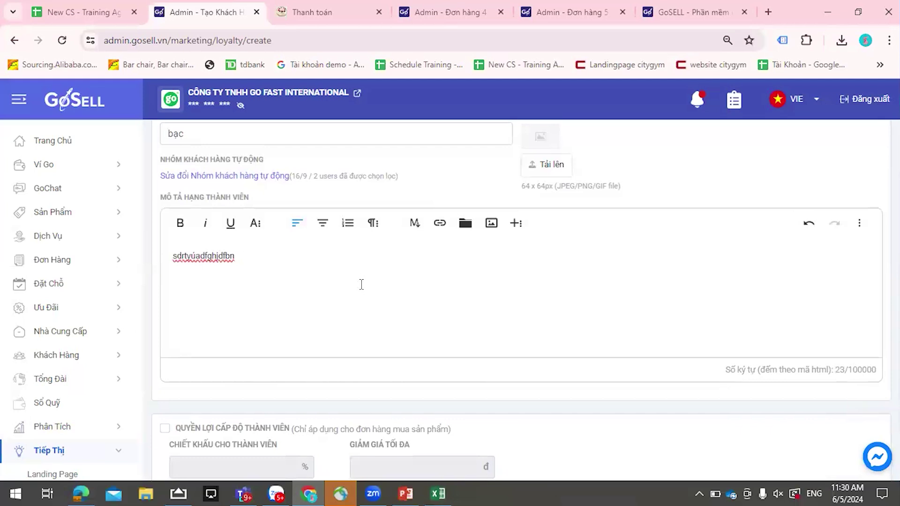
pyautogui.click(311, 12)
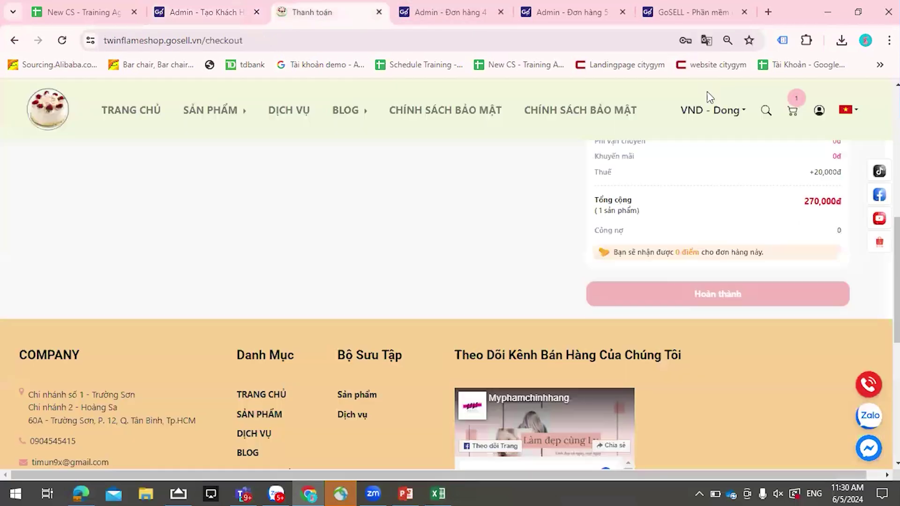
# - Sign in to the twinflameshop storefront and open the Thông Tin Thành Viên page
pyautogui.click(819, 111)
pyautogui.scroll(3, 798, 193)
pyautogui.click(781, 132)
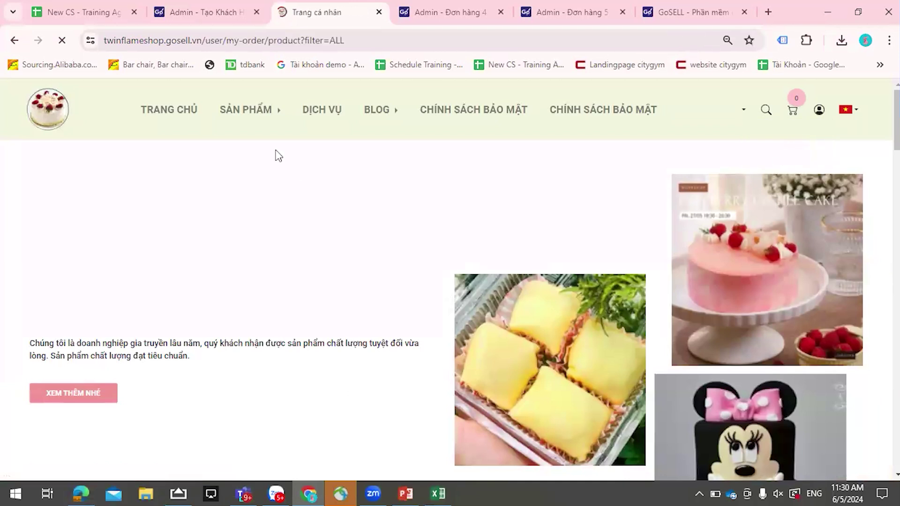
pyautogui.scroll(-2, 171, 331)
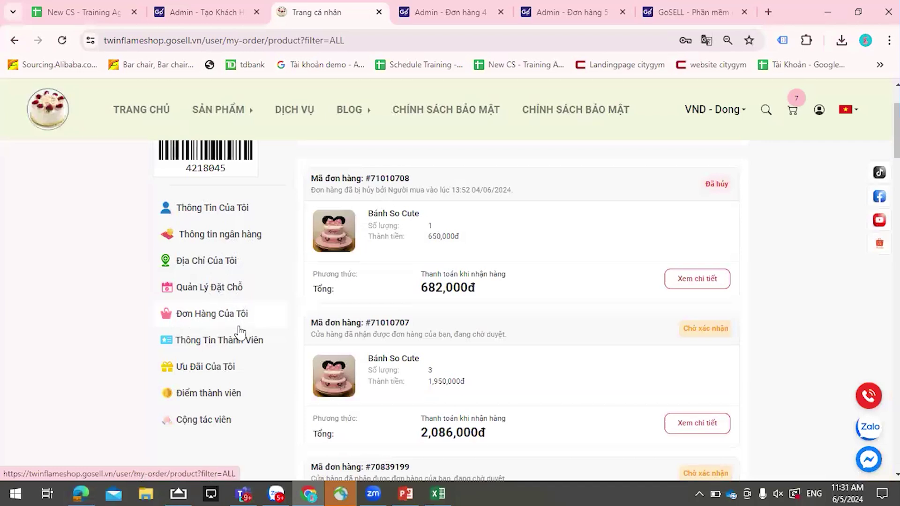
pyautogui.click(229, 347)
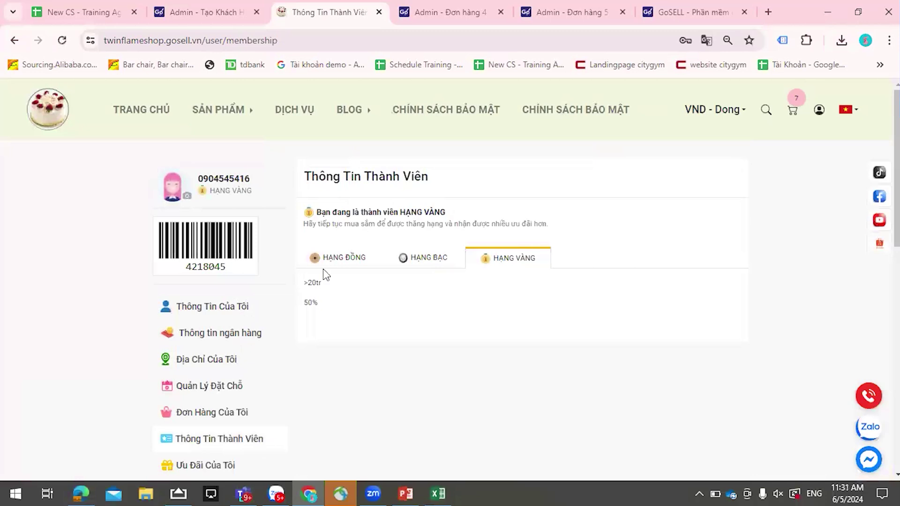
# - Compare member tiers: Đồng over 1tr, Bạc over 10tr at 15%, Vàng over 20tr at 50%
pyautogui.click(346, 260)
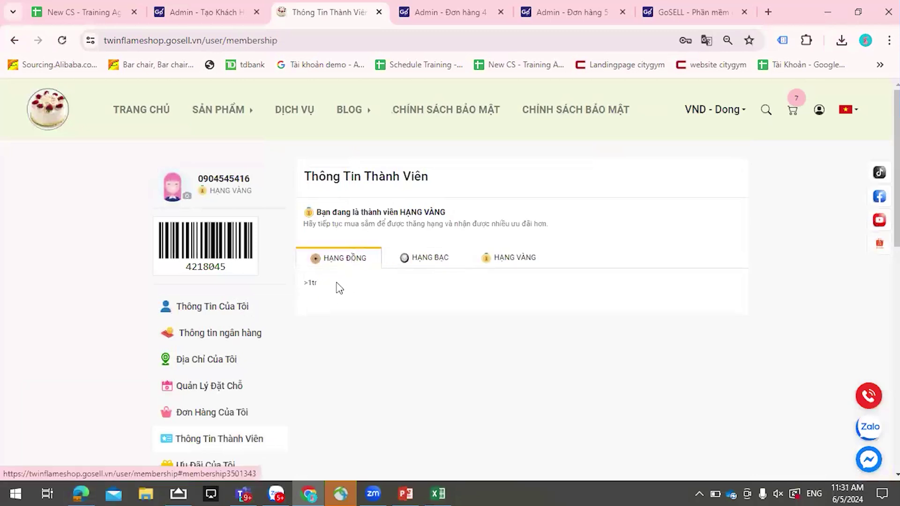
pyautogui.click(395, 262)
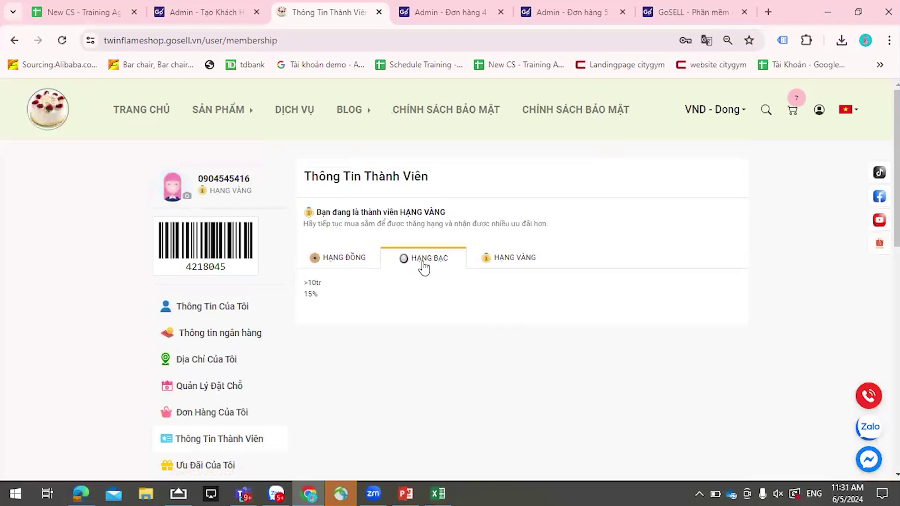
pyautogui.click(517, 260)
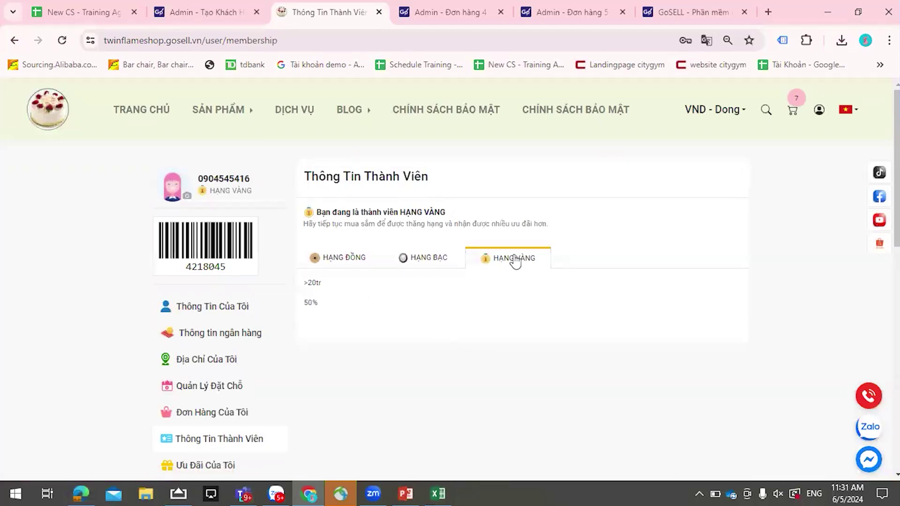
pyautogui.doubleClick(311, 302)
pyautogui.click(309, 298)
# - Rename the new membership tier from 'bạc' to 'Kim Cương'
pyautogui.click(182, 5)
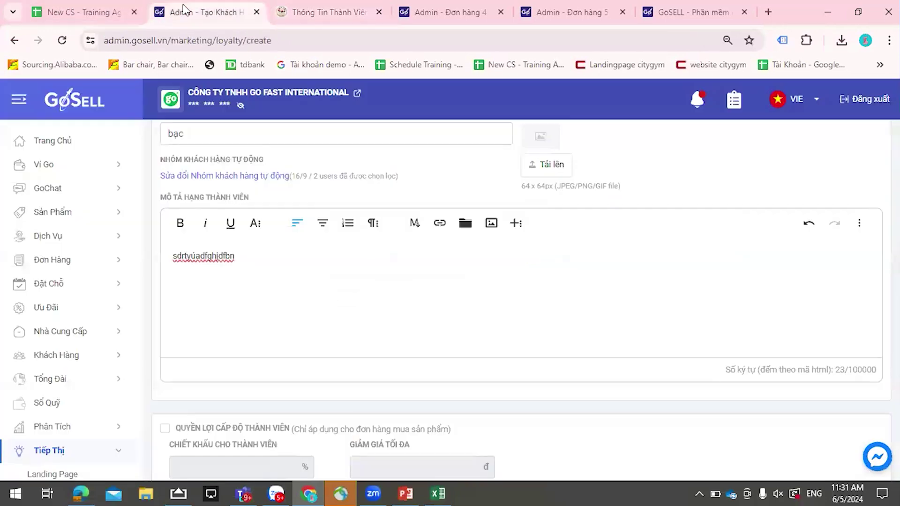
pyautogui.scroll(-1, 413, 321)
pyautogui.scroll(3, 375, 281)
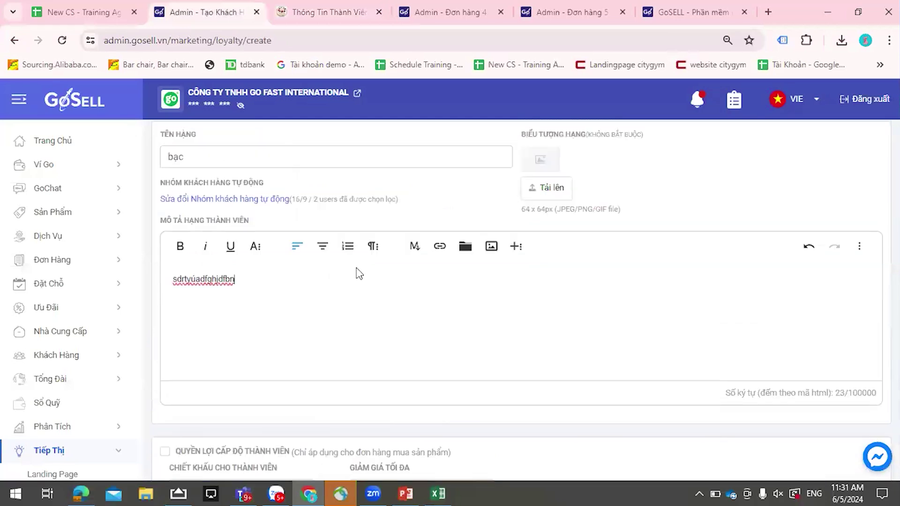
pyautogui.doubleClick(217, 200)
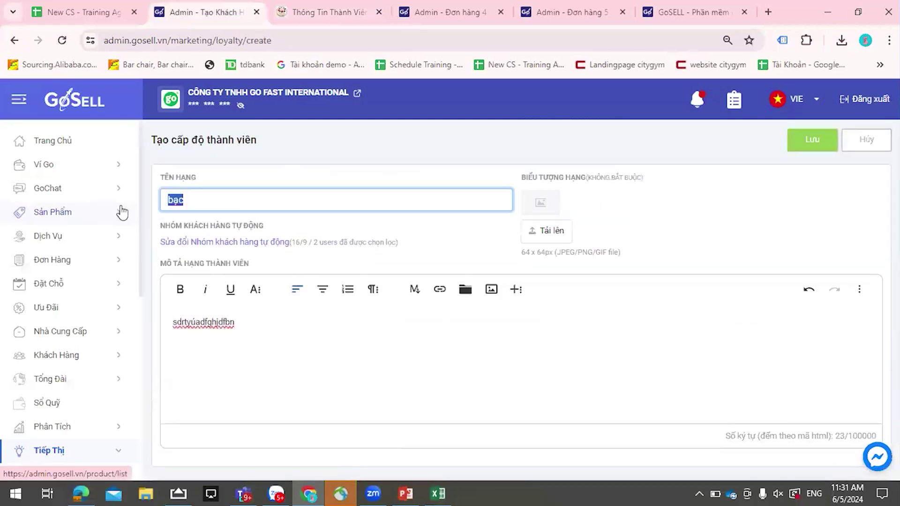
pyautogui.write('Kim ')
pyautogui.write('Cuong')
pyautogui.click(366, 350)
# - Enable a 10% member discount capped at 30,000đ and save the Kim Cương tier
pyautogui.scroll(-3, 309, 257)
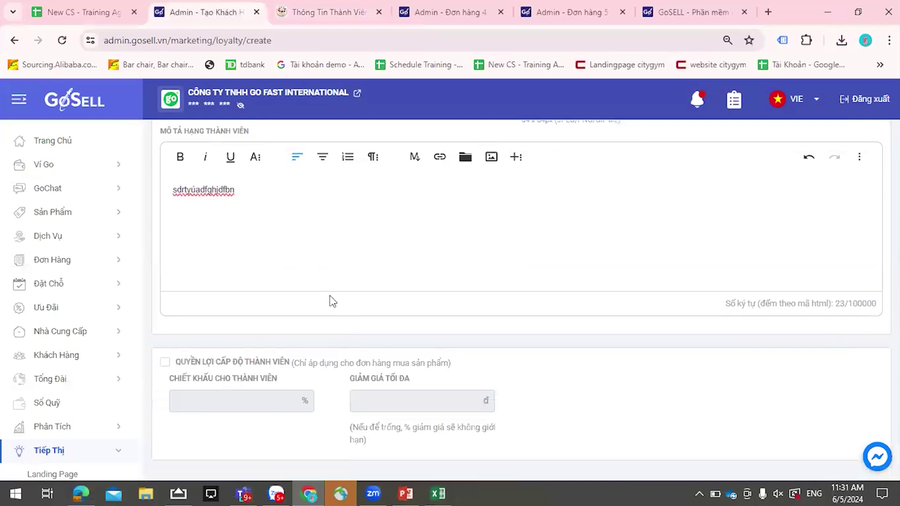
pyautogui.scroll(3, 314, 233)
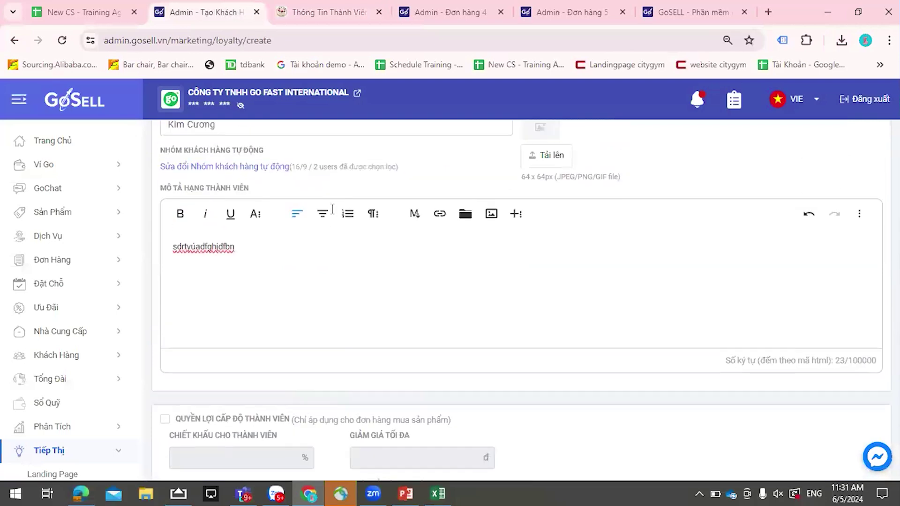
pyautogui.scroll(-3, 314, 233)
pyautogui.scroll(3, 302, 241)
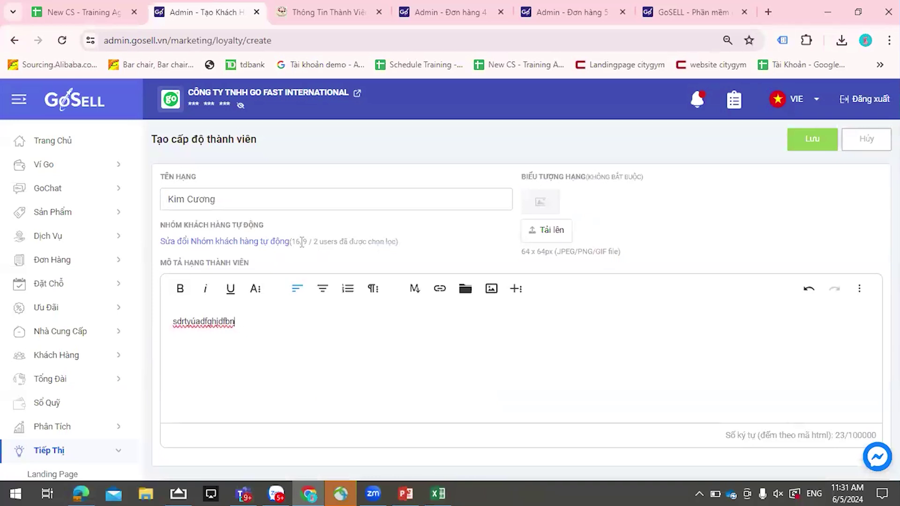
pyautogui.scroll(-3, 302, 243)
pyautogui.click(172, 363)
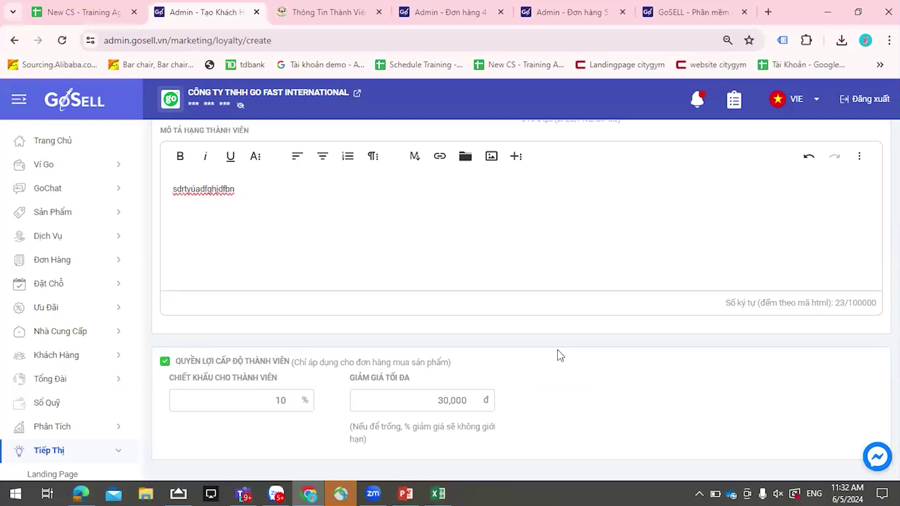
pyautogui.scroll(3, 558, 349)
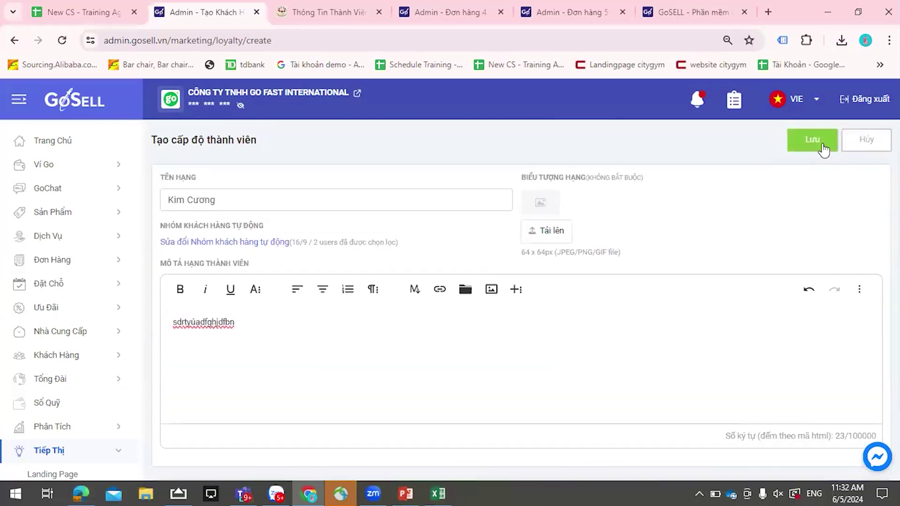
pyautogui.click(823, 149)
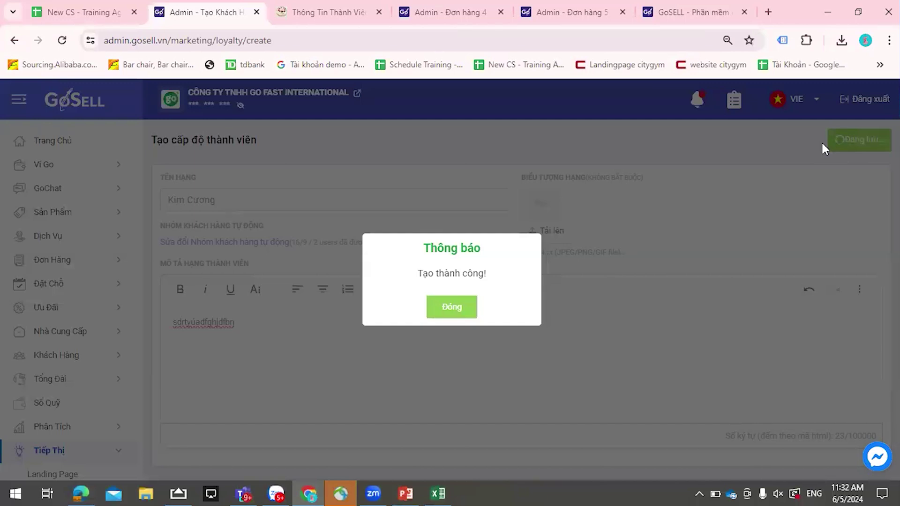
pyautogui.click(467, 306)
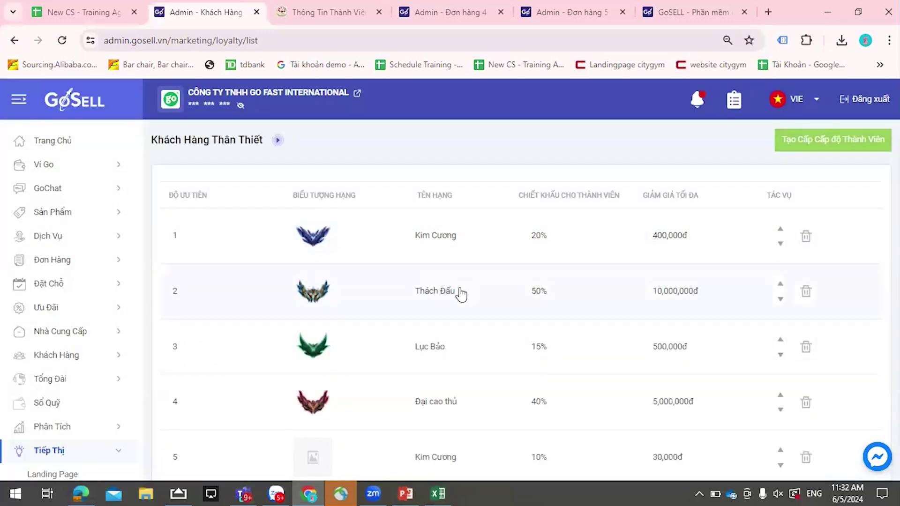
# - Scroll through the loyalty tier list to review all five tiers, including Kim Cương at 10%
pyautogui.scroll(-1, 464, 309)
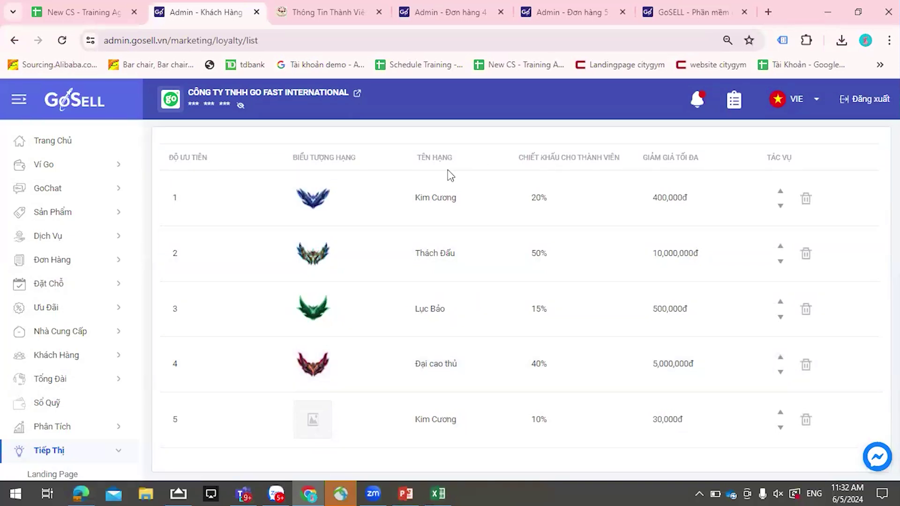
pyautogui.scroll(1, 397, 247)
pyautogui.scroll(-1, 398, 249)
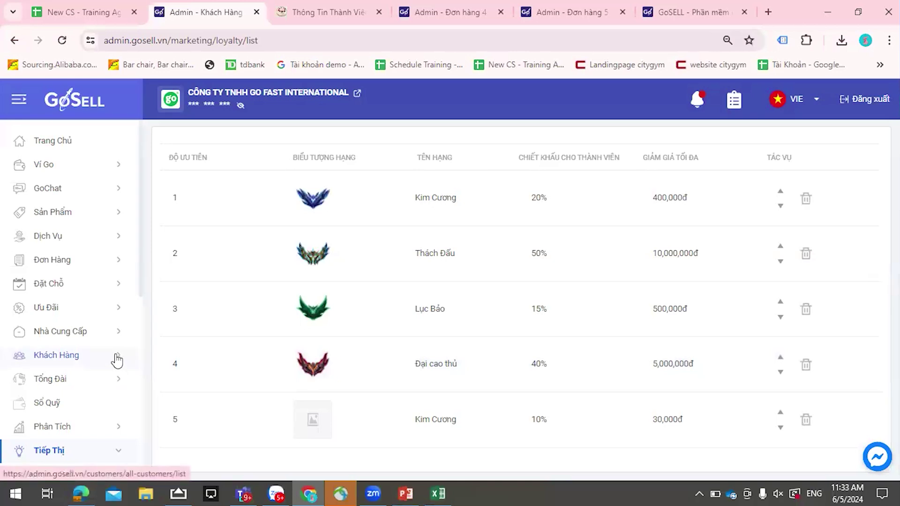
pyautogui.scroll(-4, 117, 360)
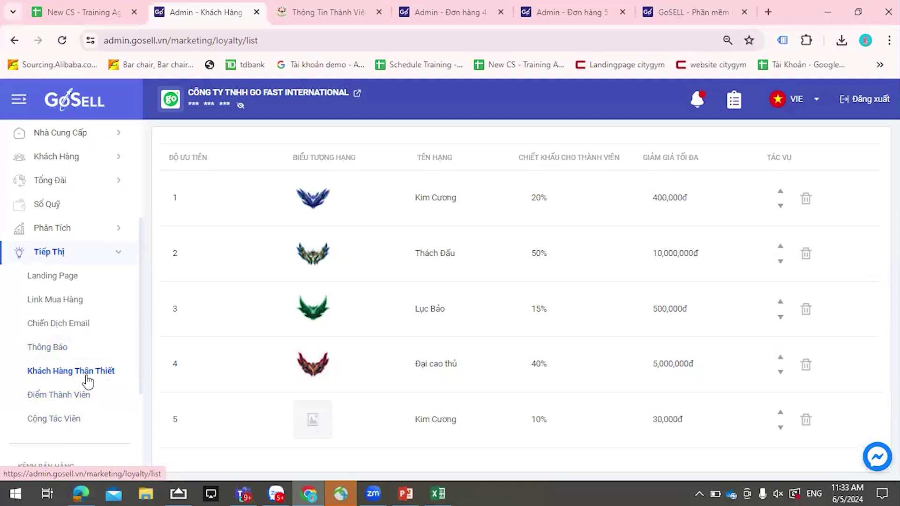
pyautogui.scroll(3, 85, 386)
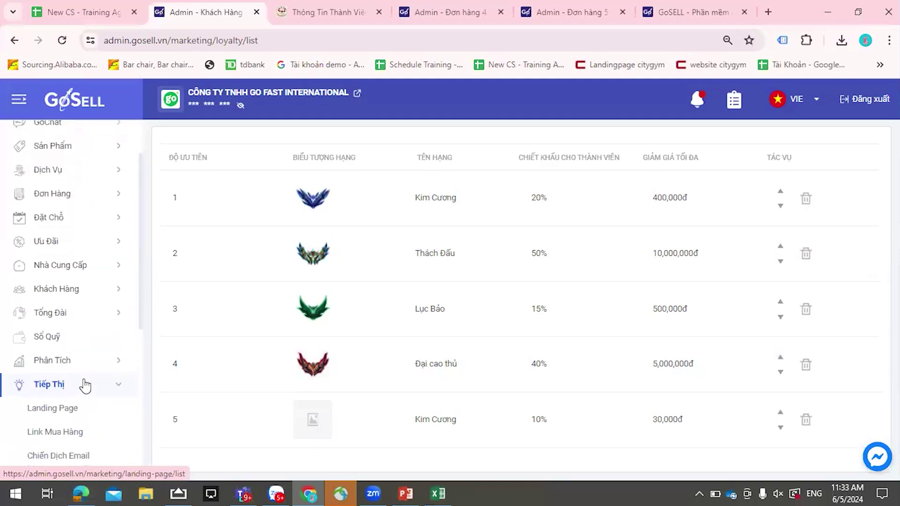
# - Reload the luckypost storefront, open the Thảo dược thiên nhiên collection, then return to the admin tab
pyautogui.click(379, 13)
pyautogui.hotkey('ctrl', 'shift', 't')
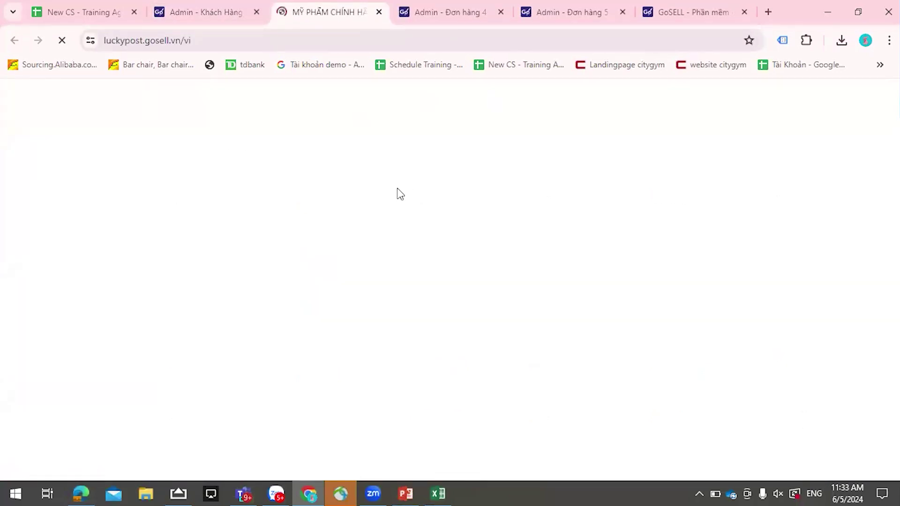
pyautogui.scroll(-10, 429, 195)
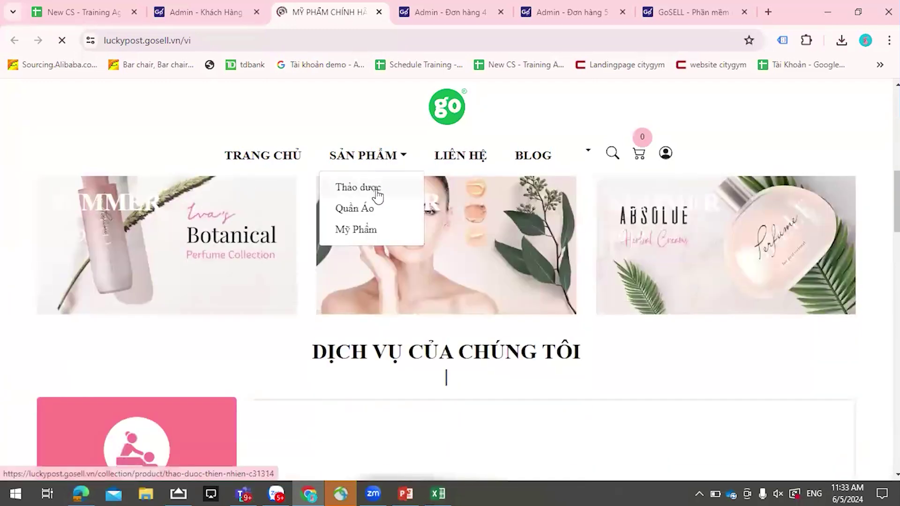
pyautogui.click(525, 287)
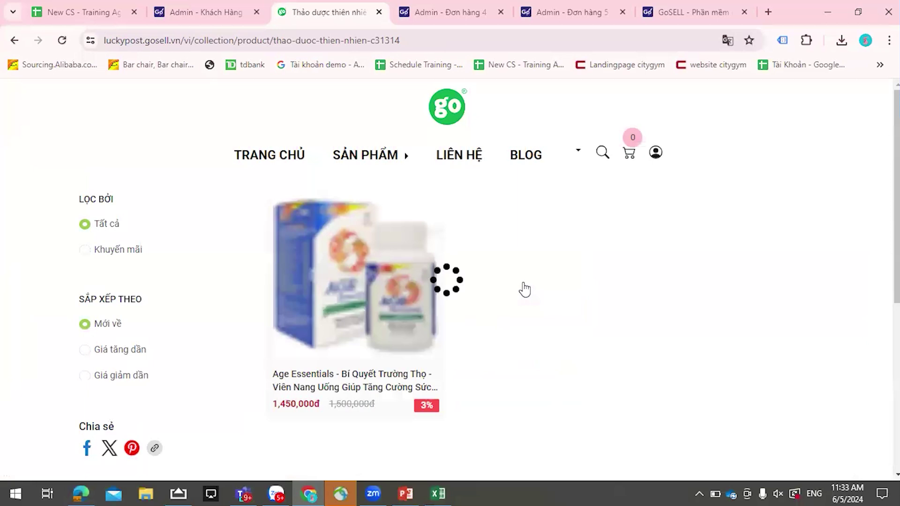
pyautogui.click(177, 12)
pyautogui.scroll(-8, 77, 322)
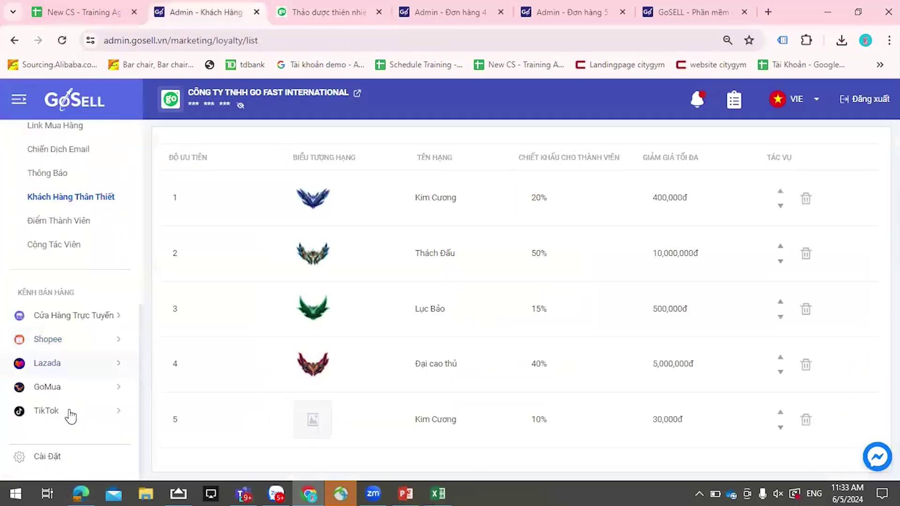
# - In Giao Hàng & Thanh Toán settings, save Công nợ payment as available to Tất cả khách hàng
pyautogui.click(119, 454)
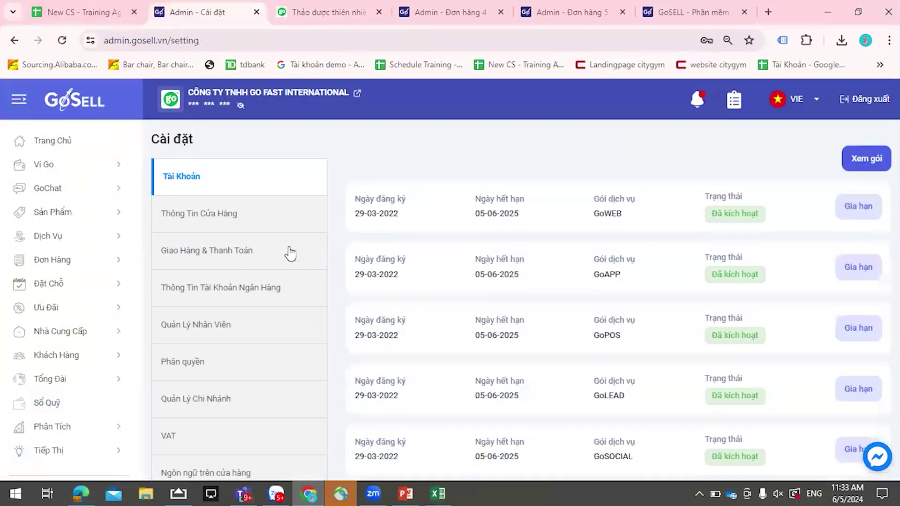
pyautogui.click(253, 262)
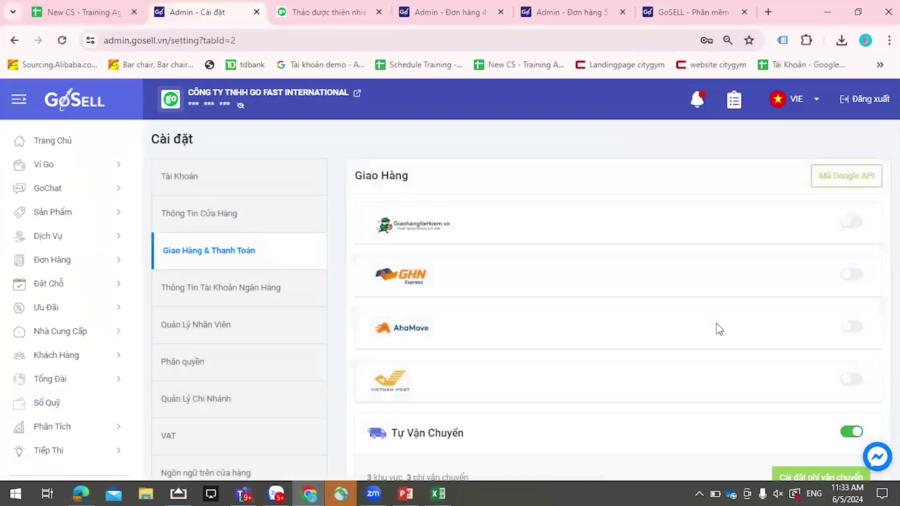
pyautogui.scroll(-5, 717, 328)
pyautogui.scroll(-3, 717, 328)
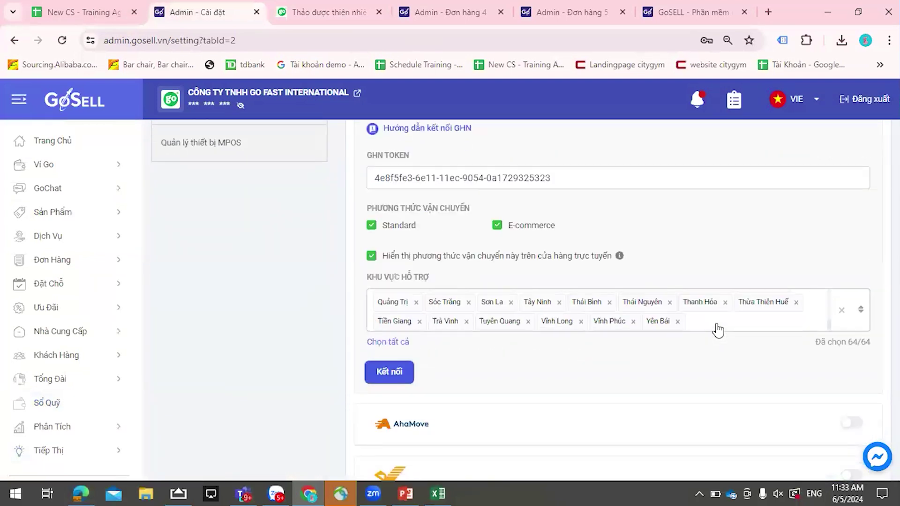
pyautogui.scroll(-5, 702, 385)
pyautogui.scroll(-9, 702, 381)
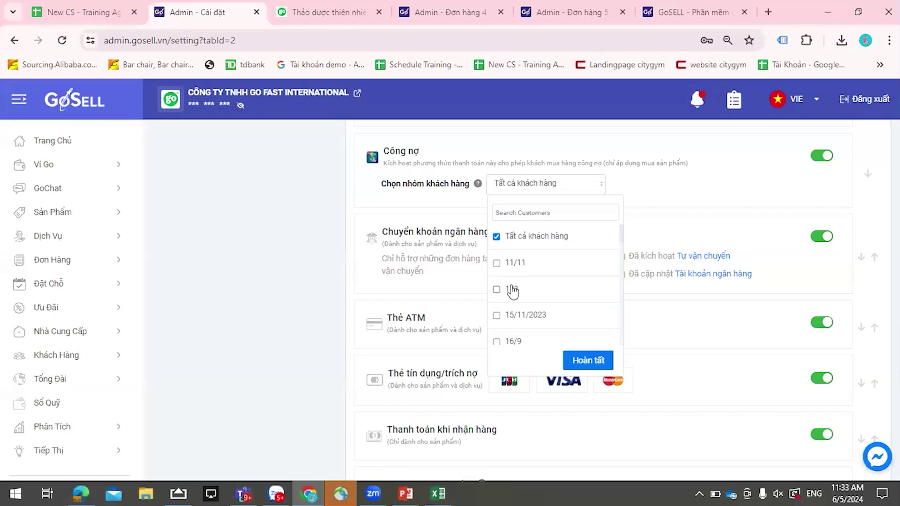
pyautogui.scroll(-2, 524, 293)
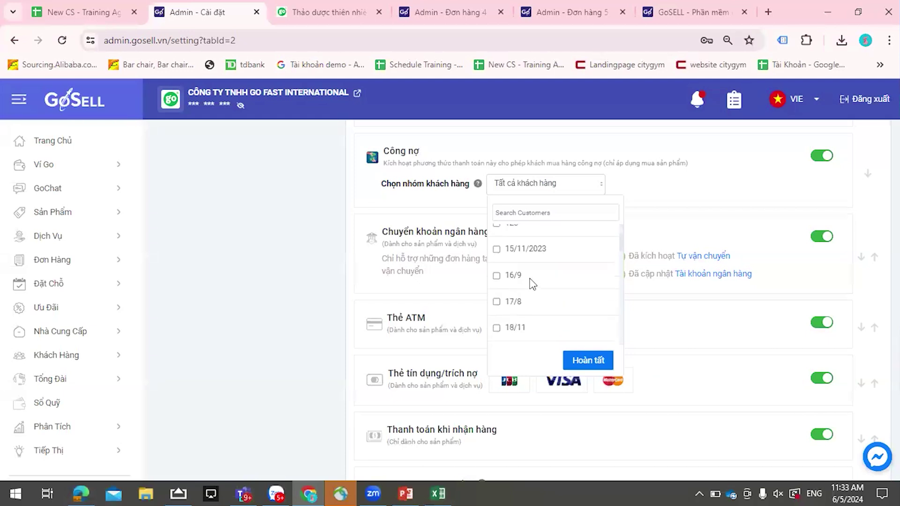
pyautogui.scroll(-4, 524, 281)
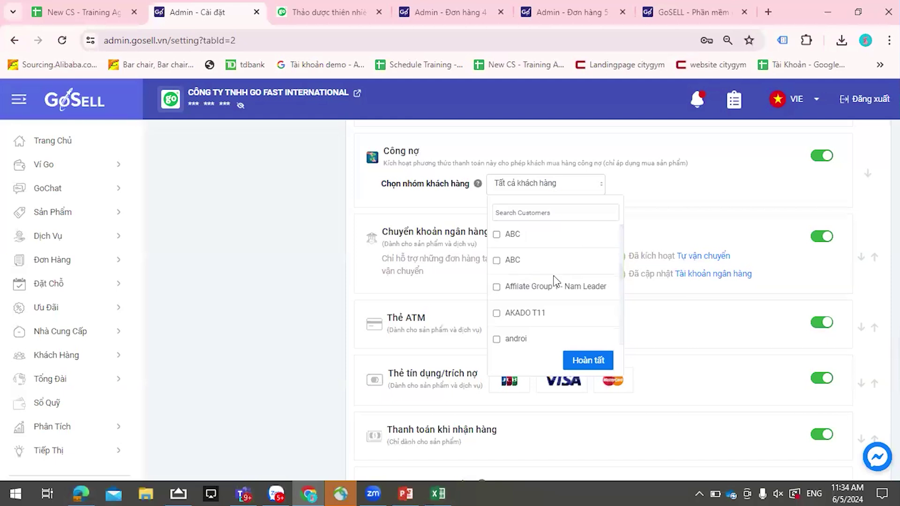
pyautogui.scroll(5, 554, 281)
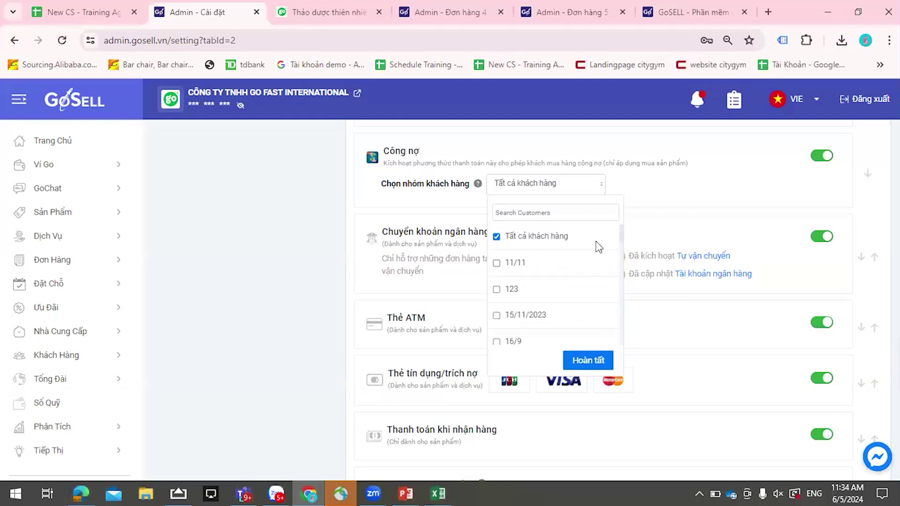
pyautogui.click(592, 361)
pyautogui.scroll(5, 625, 229)
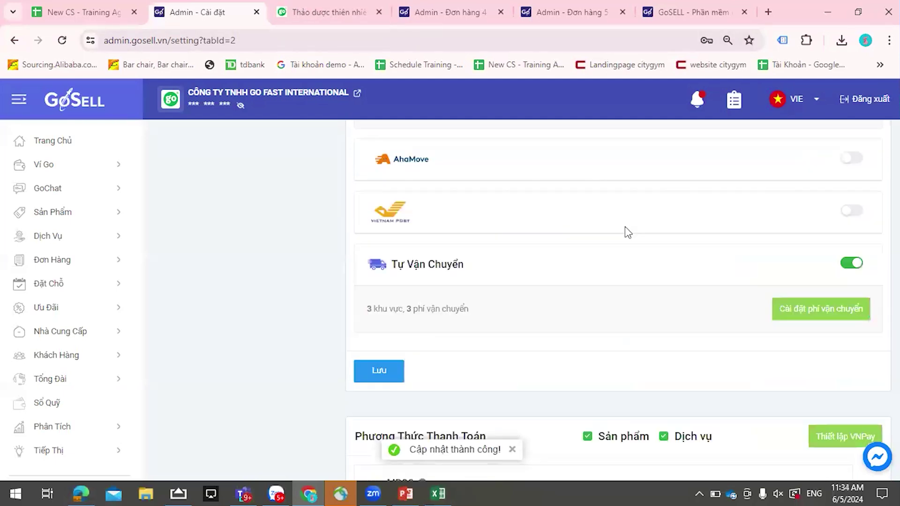
pyautogui.scroll(5, 625, 226)
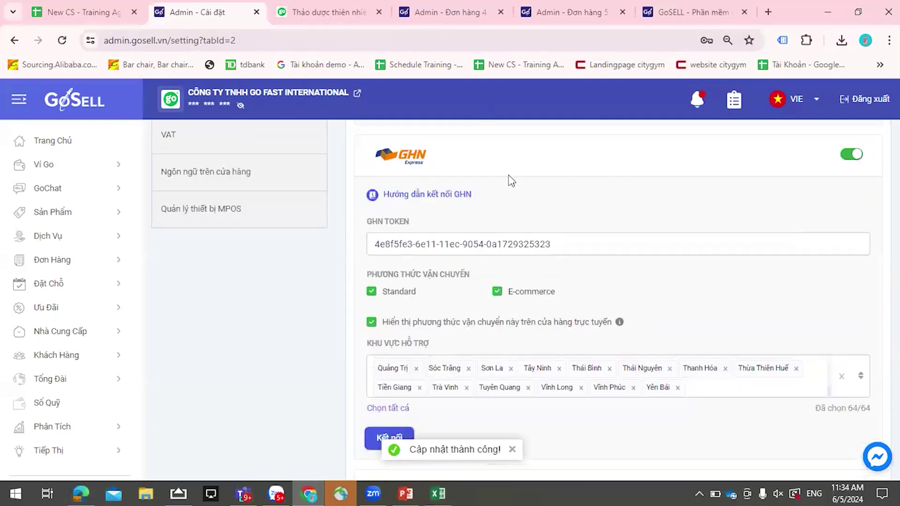
# - Switch to the storefront and look over the Age Essentials product page
pyautogui.click(370, 17)
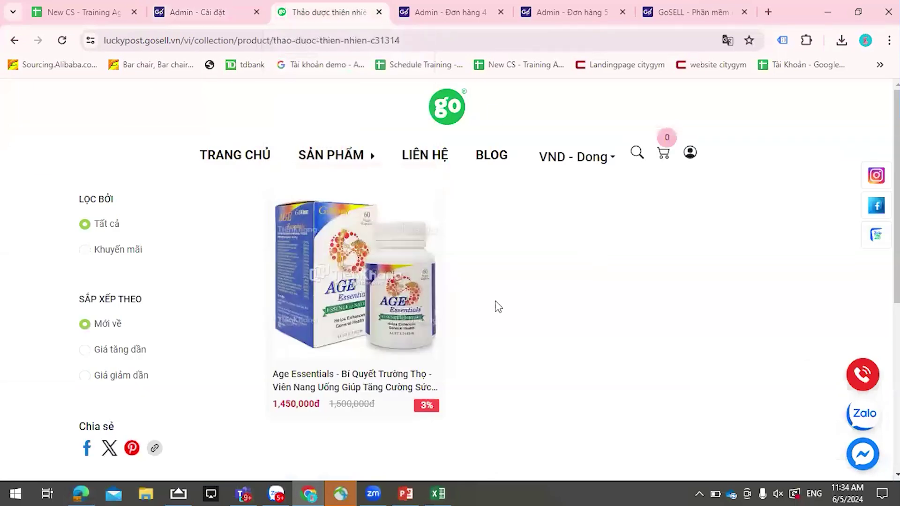
pyautogui.click(405, 318)
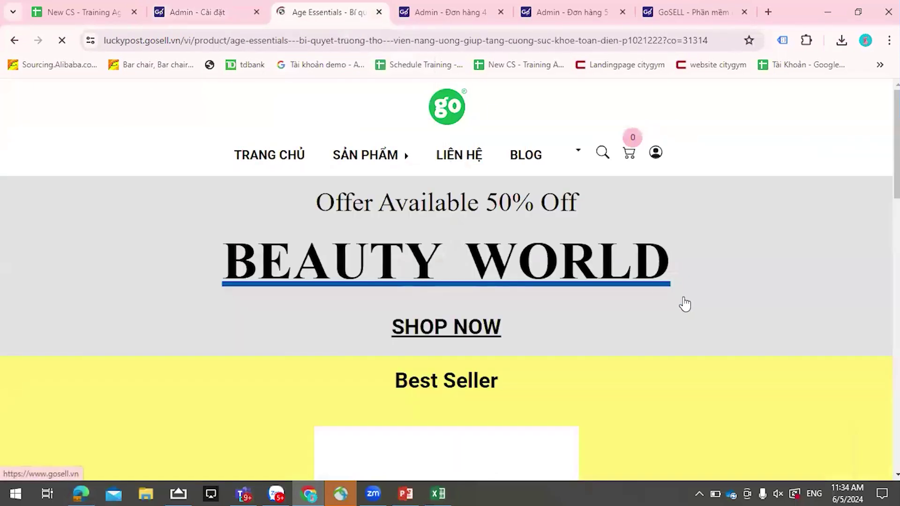
pyautogui.scroll(-8, 685, 304)
pyautogui.scroll(5, 684, 304)
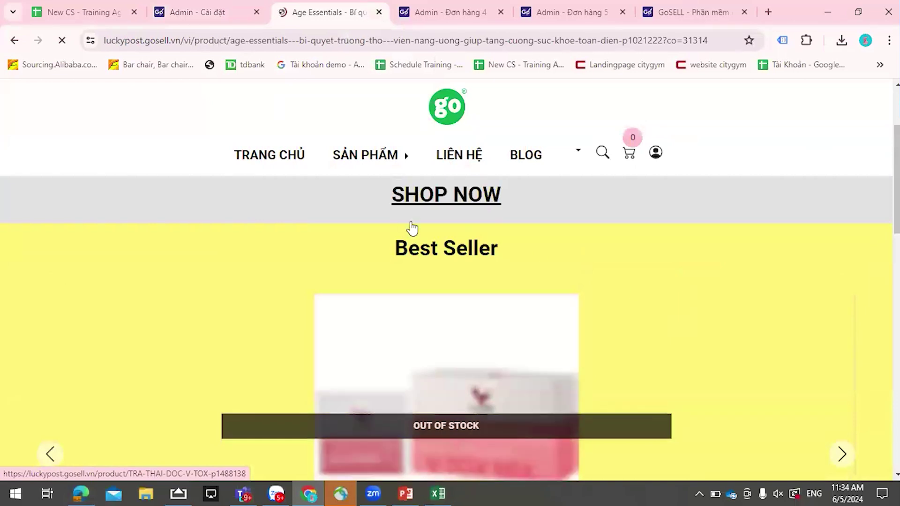
pyautogui.scroll(-3, 413, 229)
# - Add the Bàn Làm Việc Văn Phòng Anh Hà desk from KHO VN to the cart and view it
pyautogui.moveTo(379, 141)
pyautogui.click(370, 209)
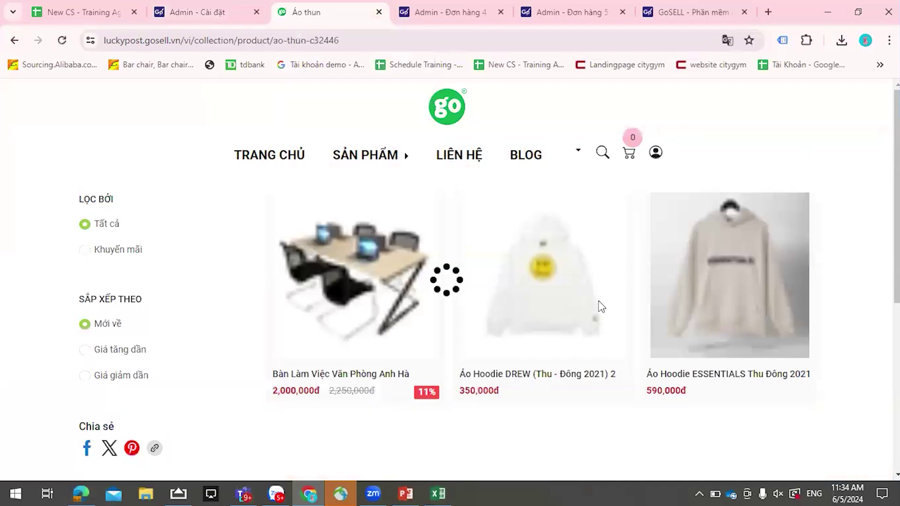
pyautogui.click(336, 291)
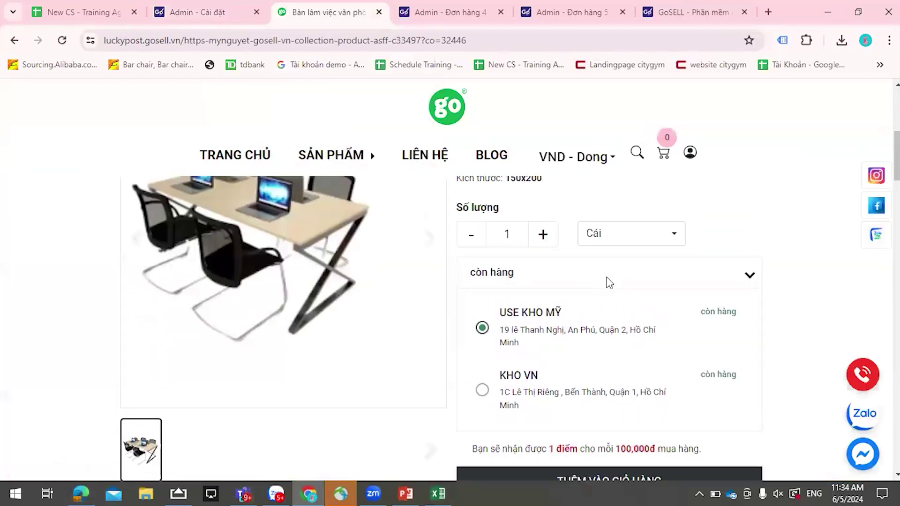
pyautogui.scroll(-4, 609, 283)
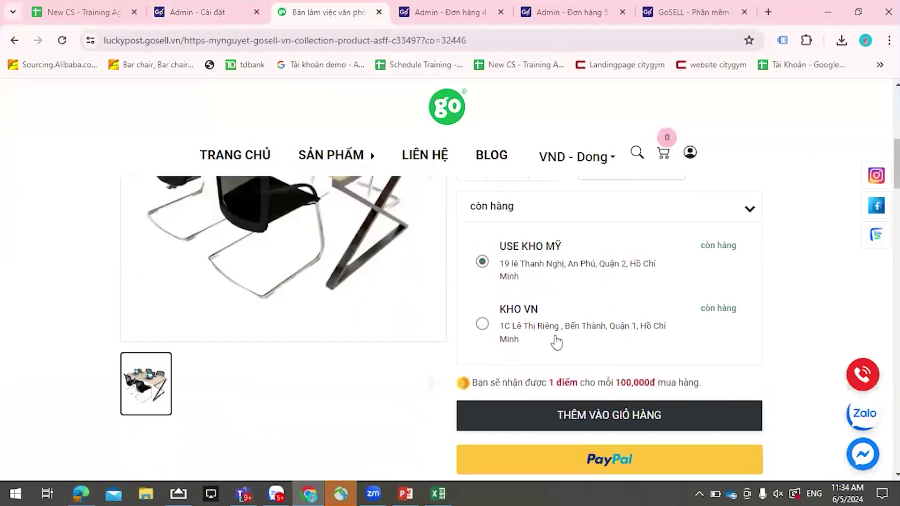
pyautogui.click(483, 324)
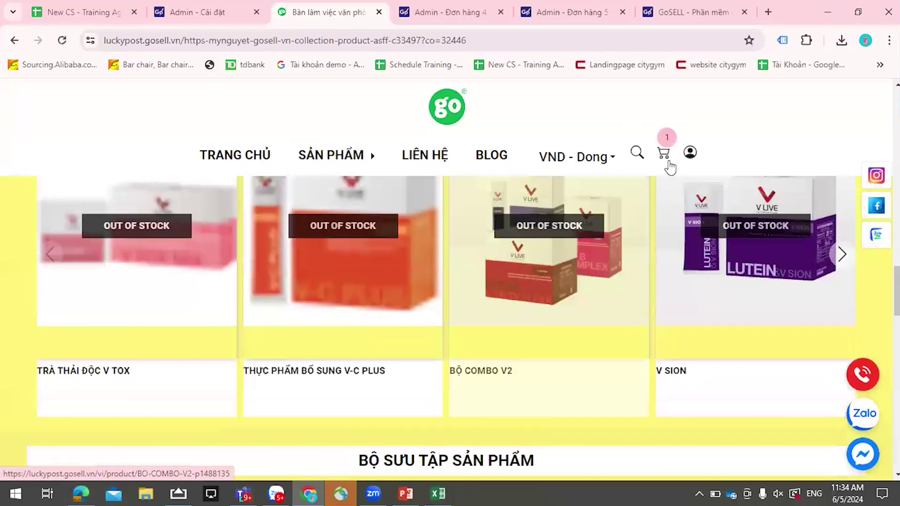
pyautogui.click(662, 154)
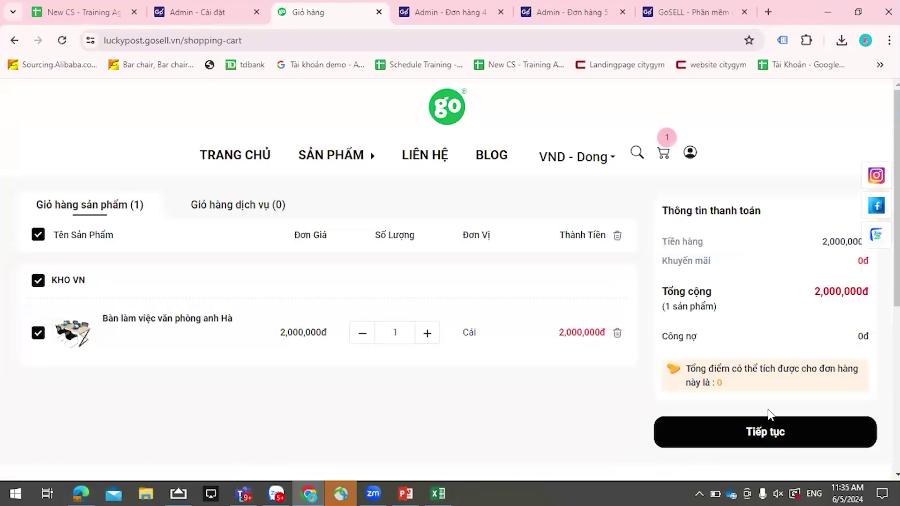
# - Highlight the cart's Công nợ line and its 0đ amount
pyautogui.doubleClick(688, 336)
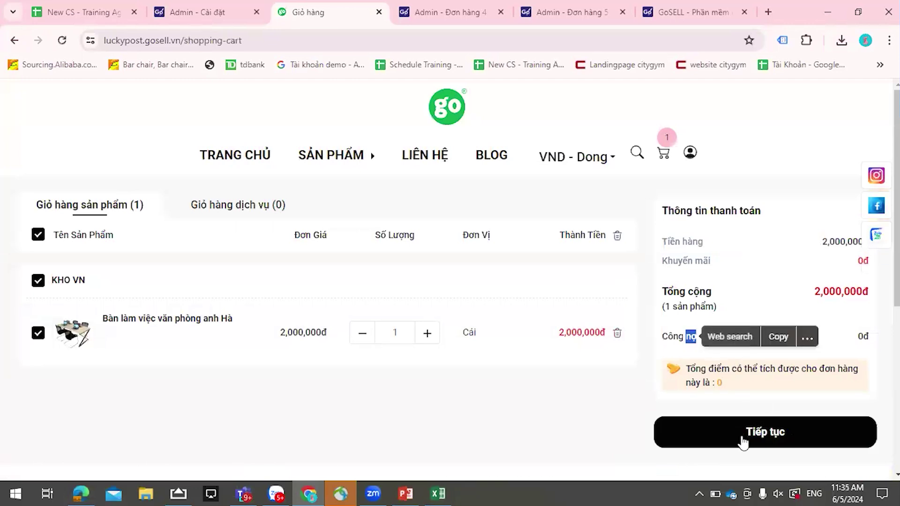
pyautogui.moveTo(669, 338); pyautogui.dragTo(697, 338)
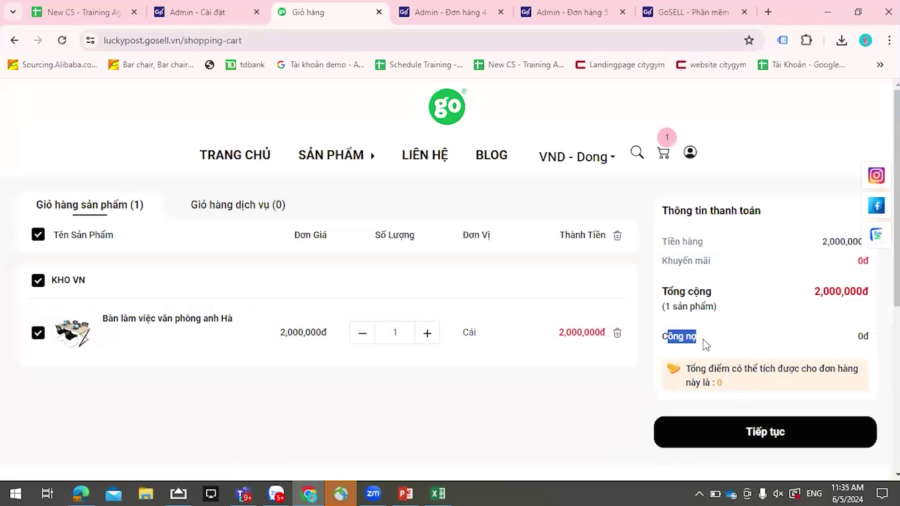
pyautogui.doubleClick(863, 336)
pyautogui.click(728, 350)
pyautogui.moveTo(668, 333); pyautogui.dragTo(711, 335)
# - Proceed to checkout and check the payment methods list, closing it unchanged since debt isn't offered
pyautogui.click(755, 444)
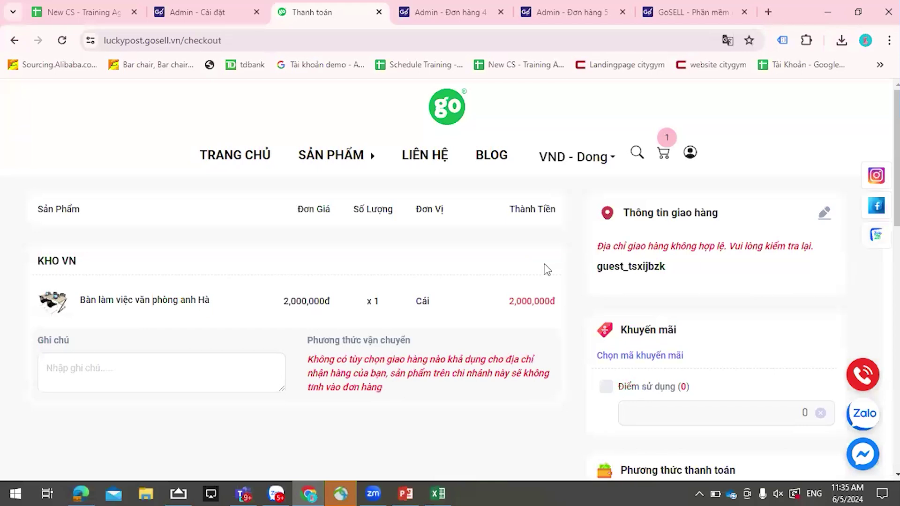
pyautogui.scroll(-2, 546, 270)
pyautogui.scroll(-4, 684, 377)
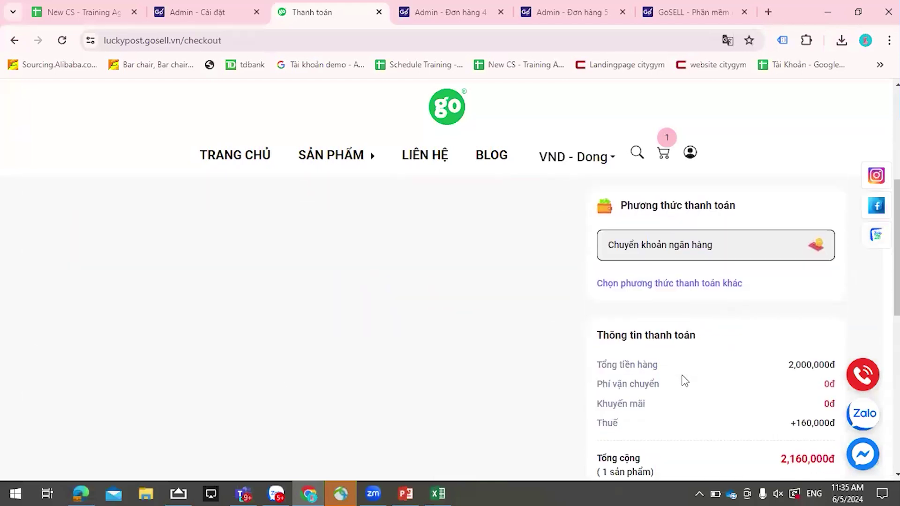
pyautogui.click(675, 288)
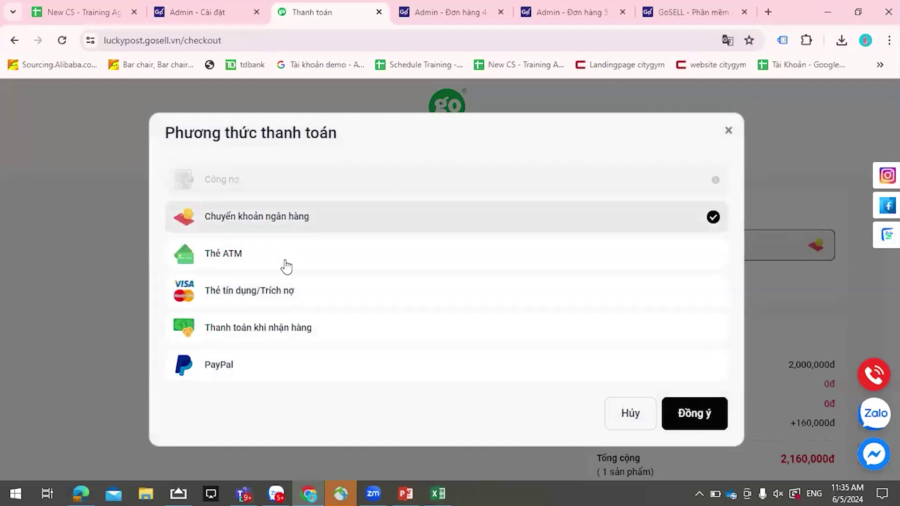
pyautogui.click(728, 130)
pyautogui.scroll(5, 763, 263)
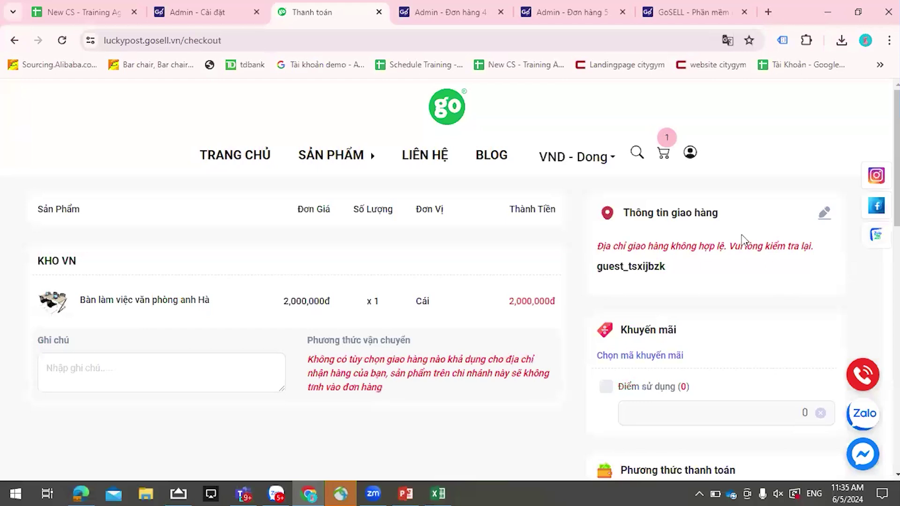
# - Open the delivery address editor and autofill the customer's saved name, phone and address
pyautogui.click(823, 215)
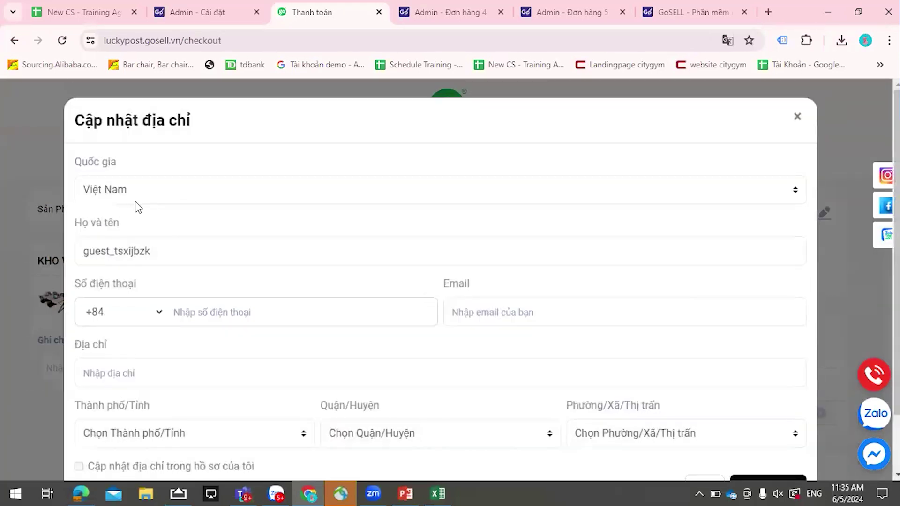
pyautogui.doubleClick(172, 251)
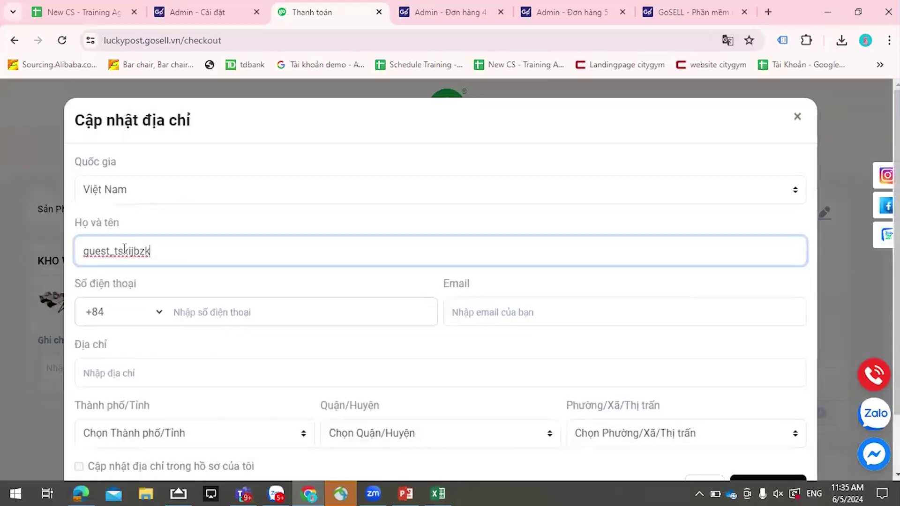
pyautogui.click(187, 311)
pyautogui.click(480, 292)
pyautogui.click(490, 311)
pyautogui.scroll(-2, 499, 370)
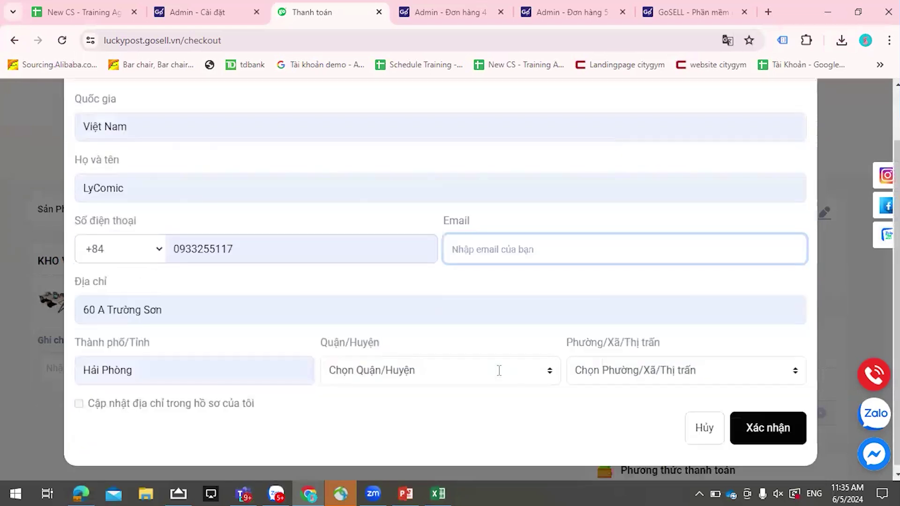
# - Choose district Huyện Vĩnh Bảo and ward Nhân Hoà, then save the delivery address
pyautogui.click(500, 372)
pyautogui.click(370, 307)
pyautogui.click(643, 378)
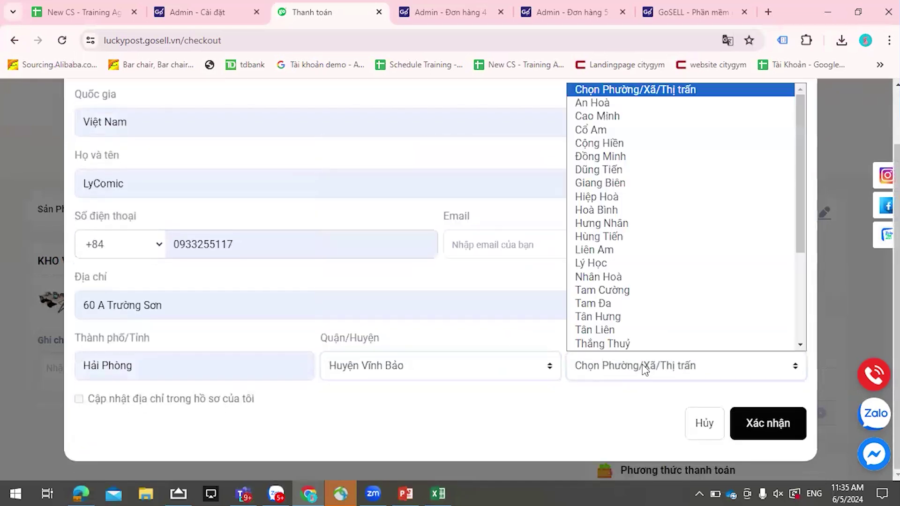
pyautogui.click(642, 278)
pyautogui.click(86, 399)
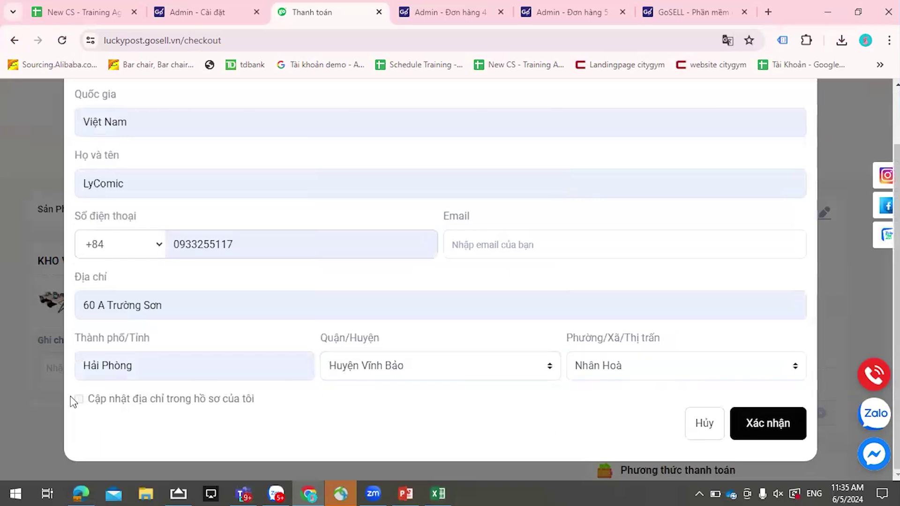
pyautogui.scroll(2, 201, 257)
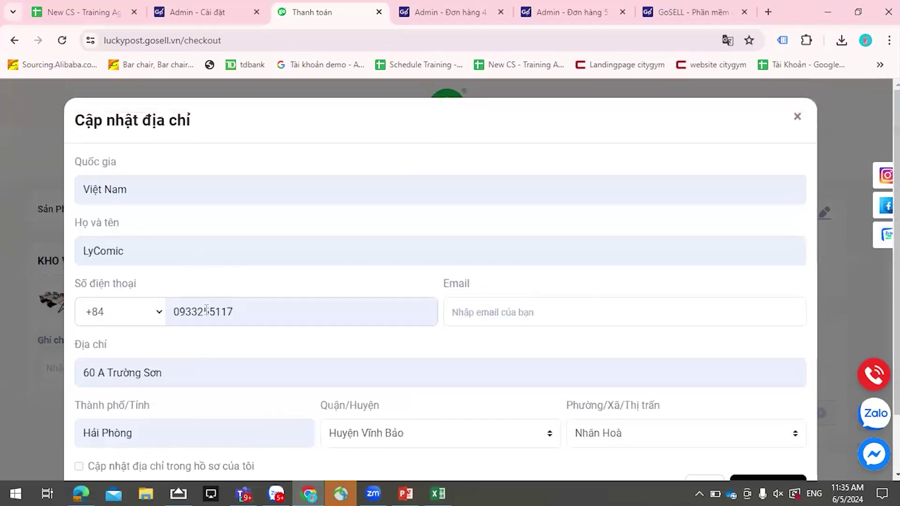
pyautogui.click(199, 252)
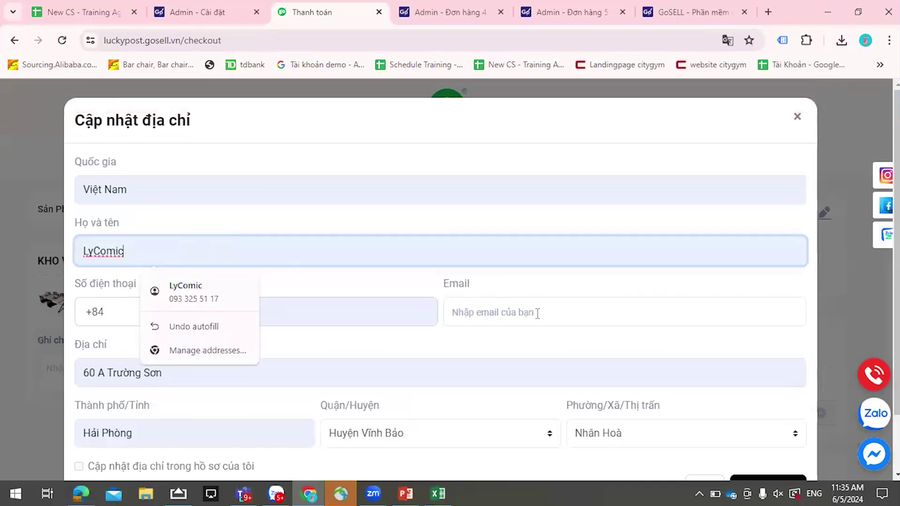
pyautogui.scroll(-2, 537, 313)
pyautogui.click(755, 423)
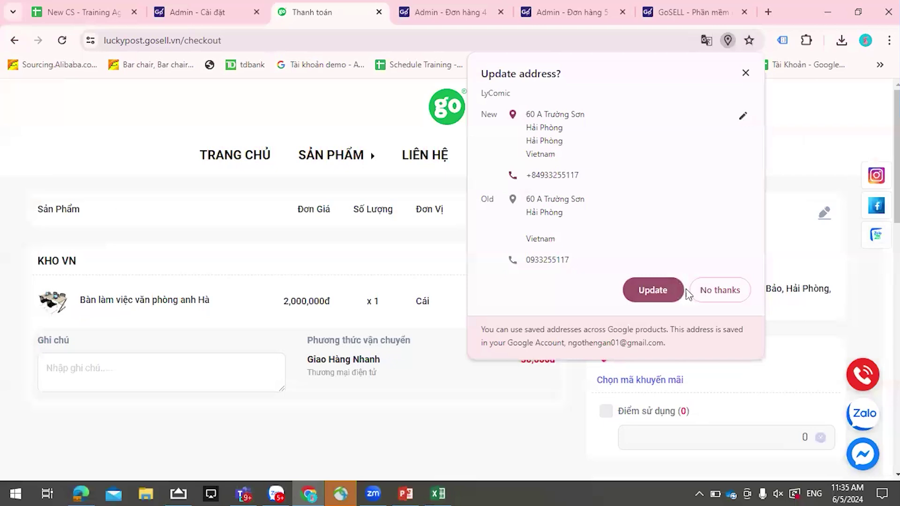
pyautogui.click(666, 289)
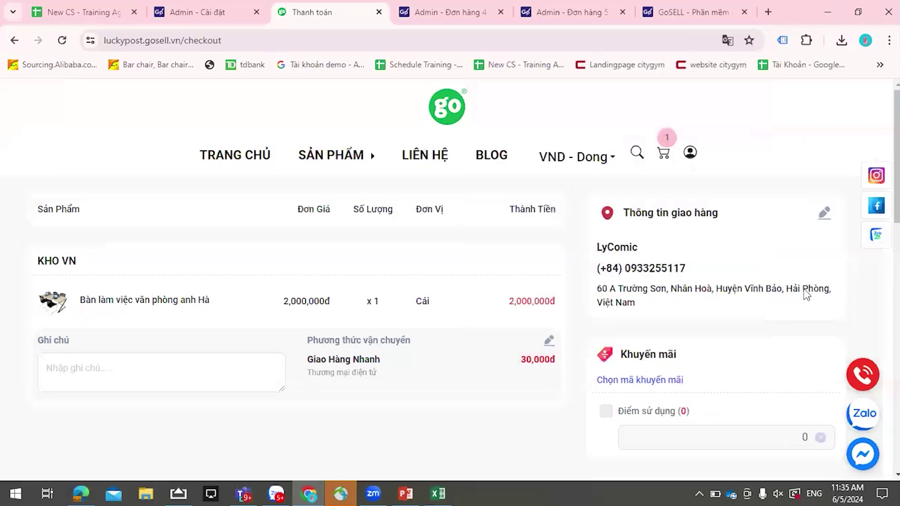
# - Review the 2,190,000đ order total and payment options, keeping Chuyển khoản ngân hàng selected
pyautogui.scroll(-1, 755, 262)
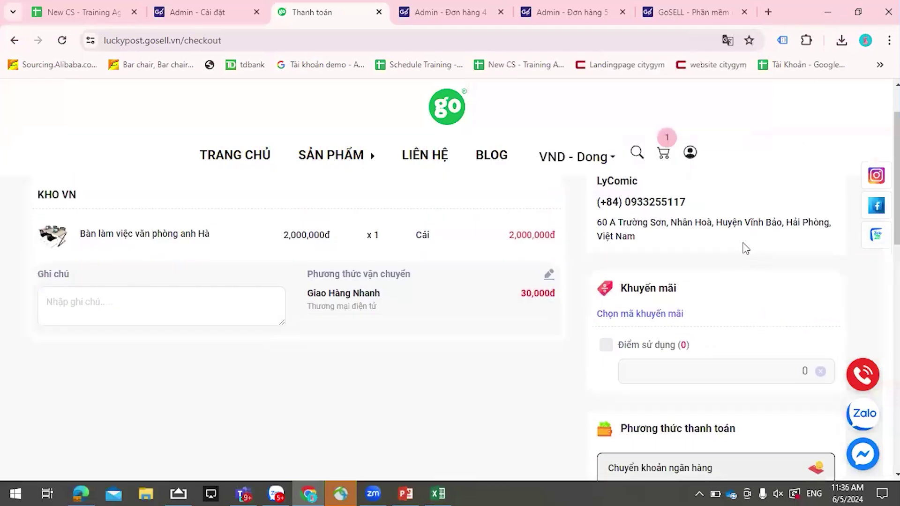
pyautogui.scroll(-2, 734, 244)
pyautogui.scroll(1, 733, 243)
pyautogui.scroll(-1, 733, 243)
pyautogui.scroll(-4, 733, 243)
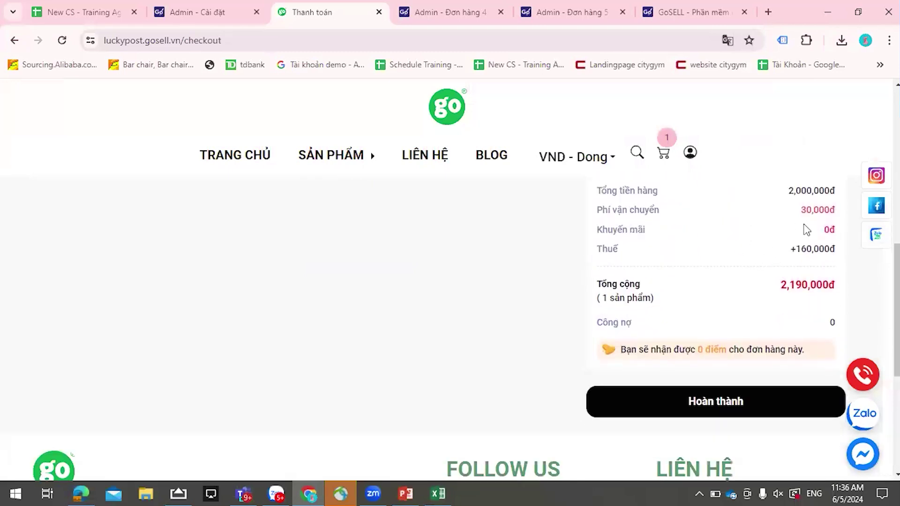
pyautogui.scroll(-1, 804, 238)
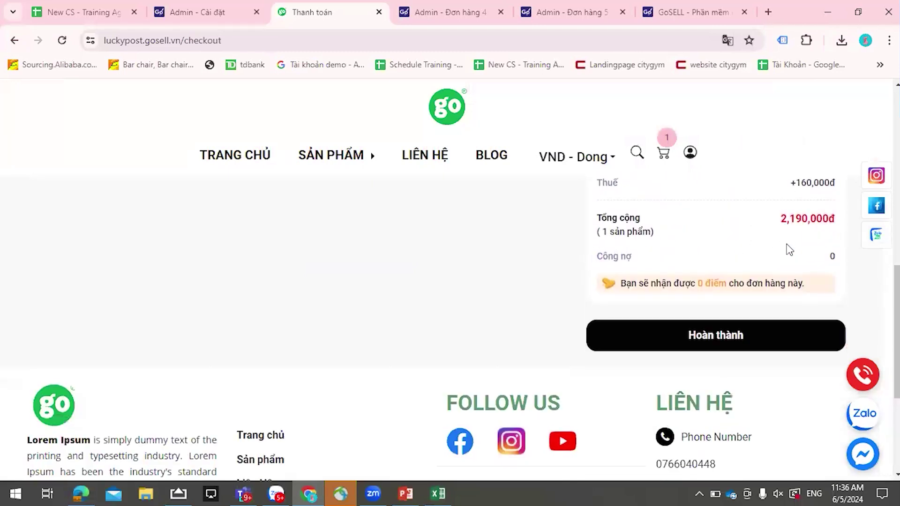
pyautogui.scroll(5, 727, 349)
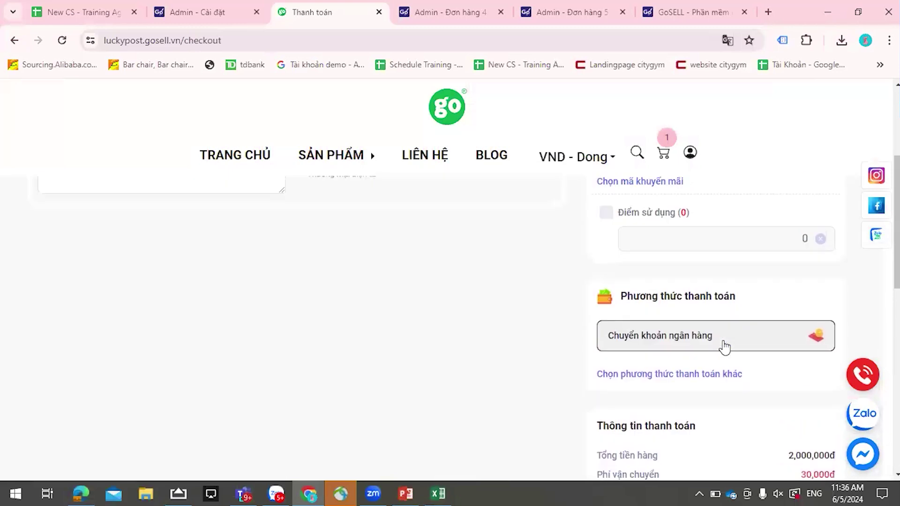
pyautogui.scroll(1, 724, 347)
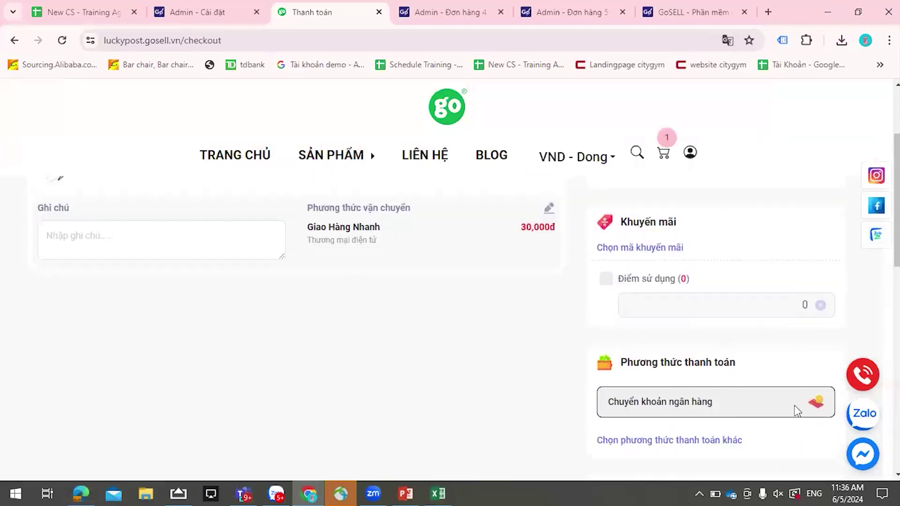
pyautogui.click(729, 442)
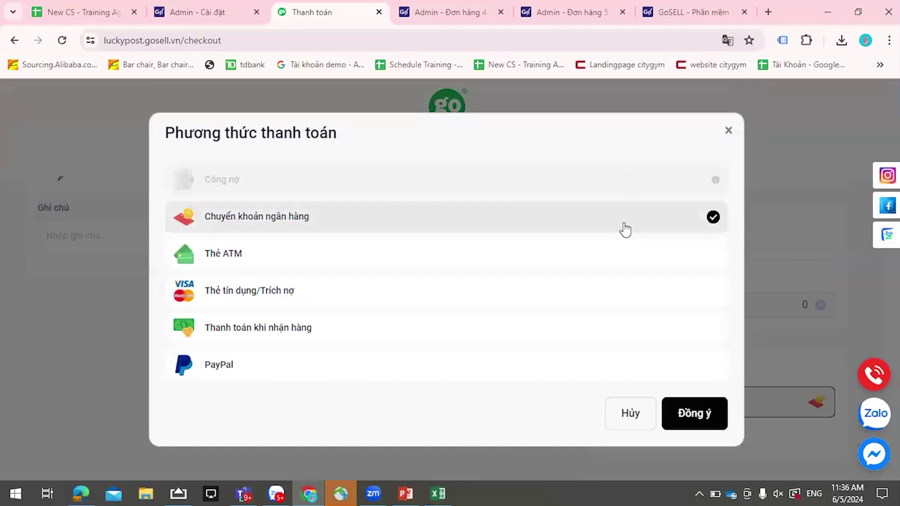
pyautogui.click(727, 139)
pyautogui.scroll(3, 628, 224)
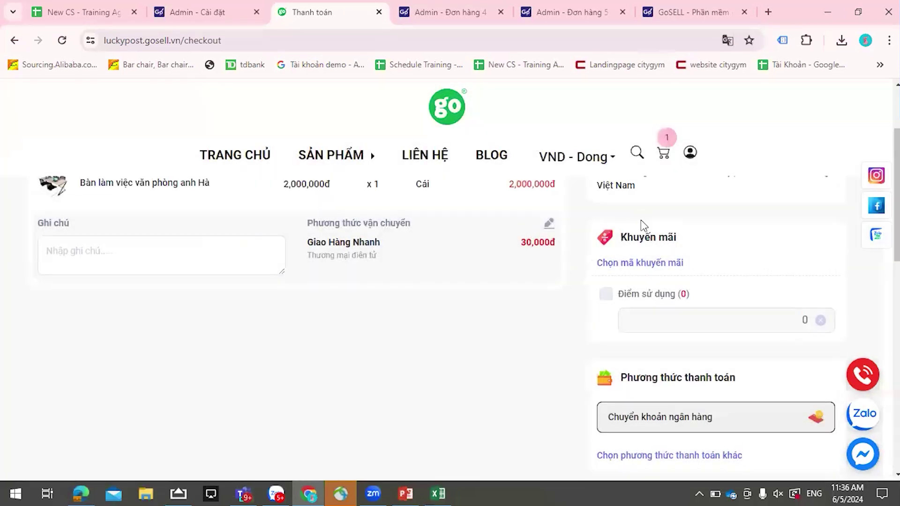
# - Verify in admin payment settings that Công nợ is enabled, then return to the checkout tab
pyautogui.click(190, 10)
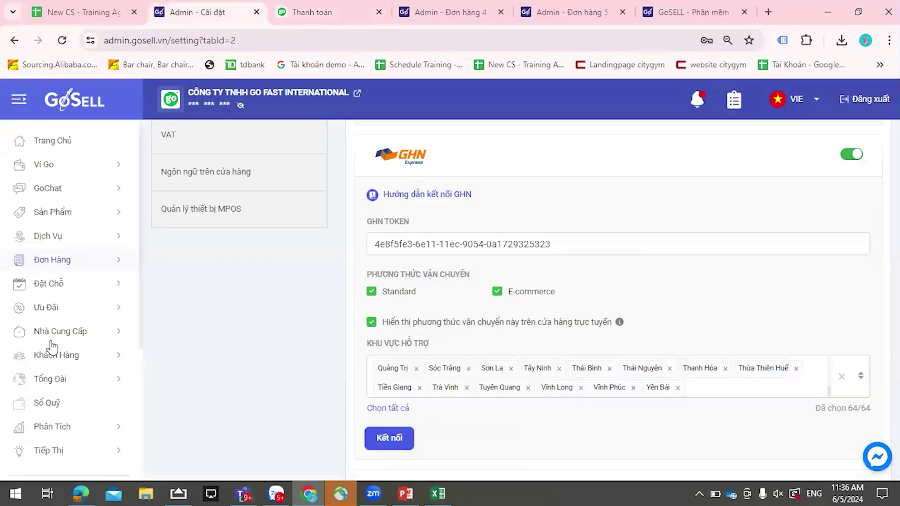
pyautogui.scroll(-3, 53, 346)
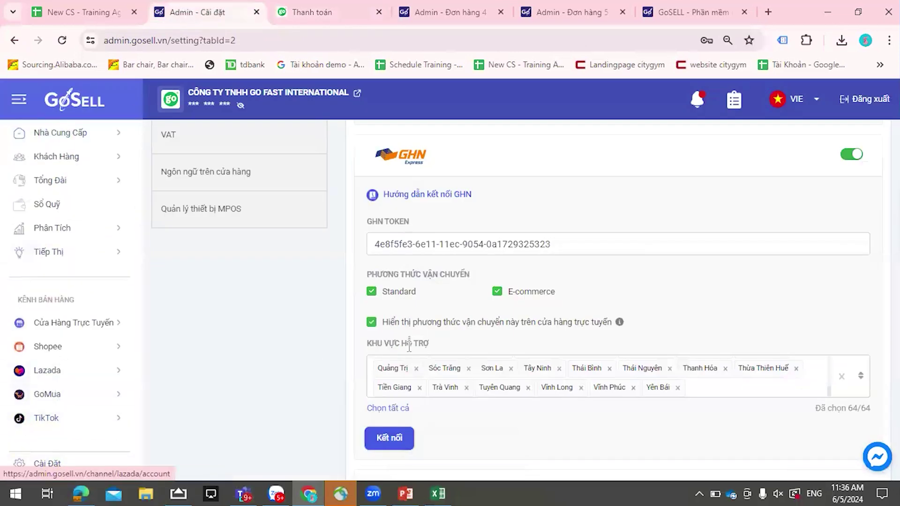
pyautogui.scroll(-7, 406, 347)
pyautogui.scroll(-5, 409, 355)
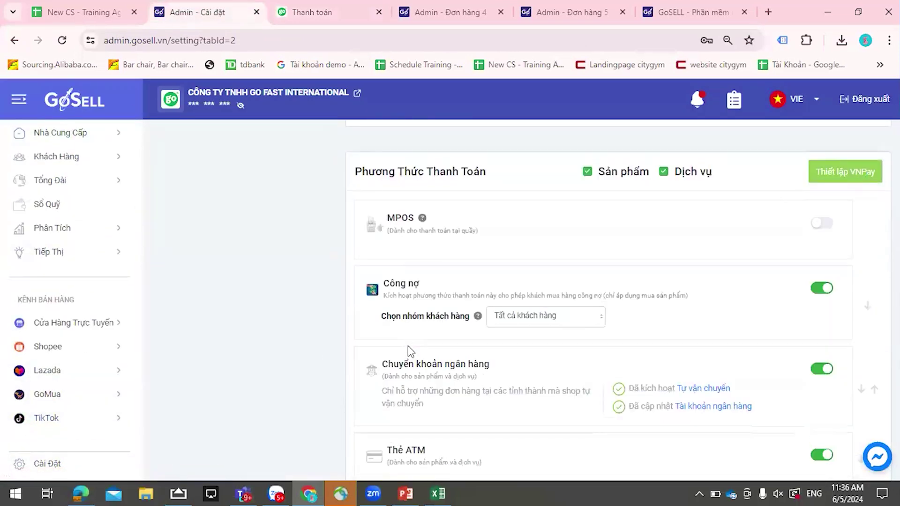
pyautogui.scroll(-2, 411, 351)
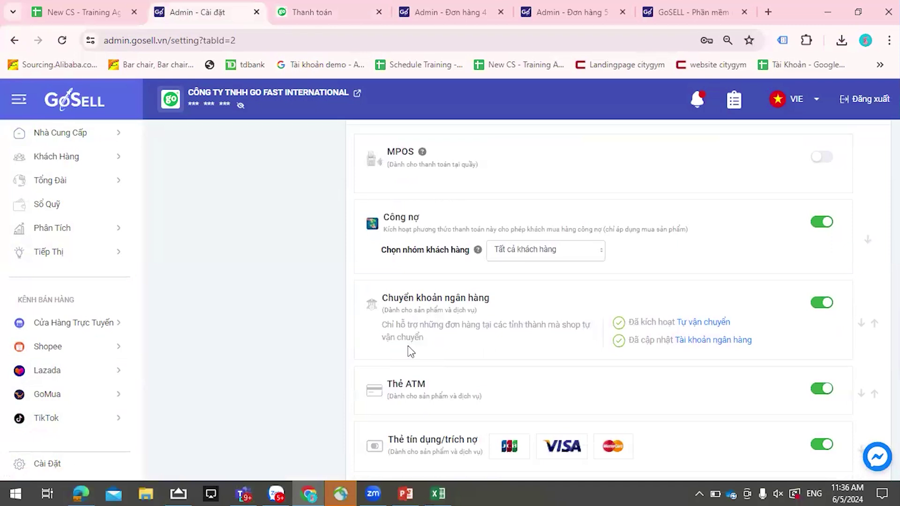
pyautogui.scroll(-2, 411, 352)
pyautogui.scroll(6, 411, 352)
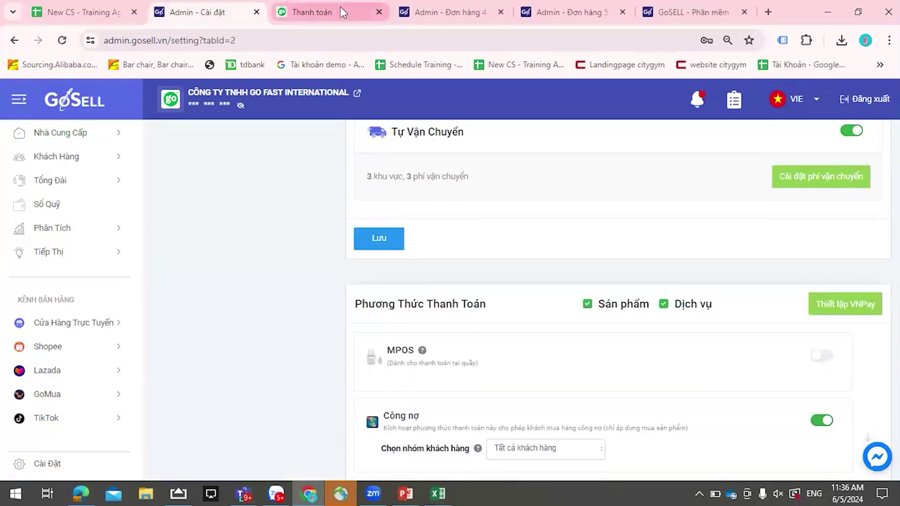
pyautogui.click(341, 7)
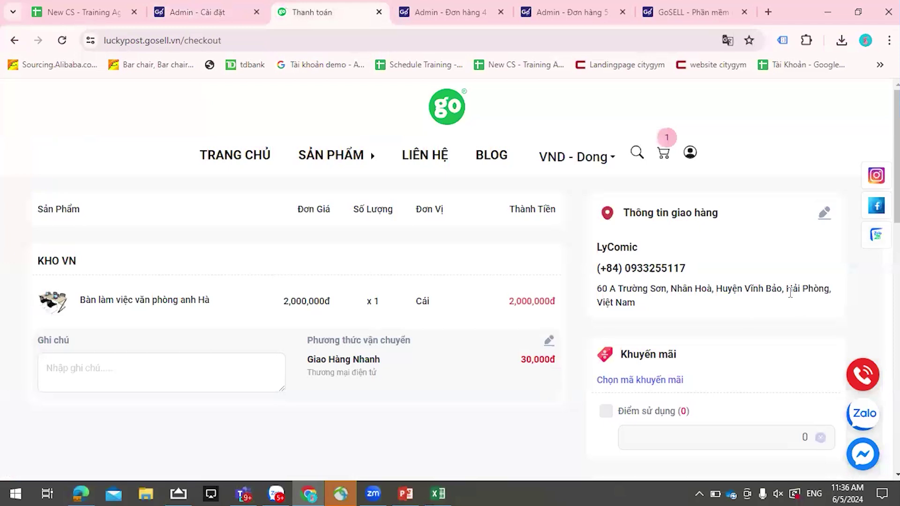
# - Change the checkout payment method to Thanh toán khi nhận hàng (cash on delivery)
pyautogui.scroll(-5, 789, 291)
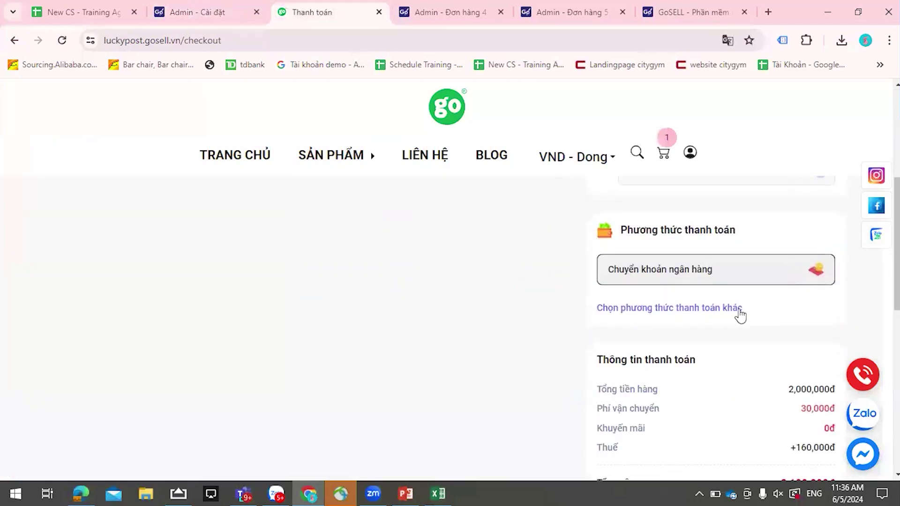
pyautogui.scroll(-1, 741, 315)
pyautogui.click(698, 246)
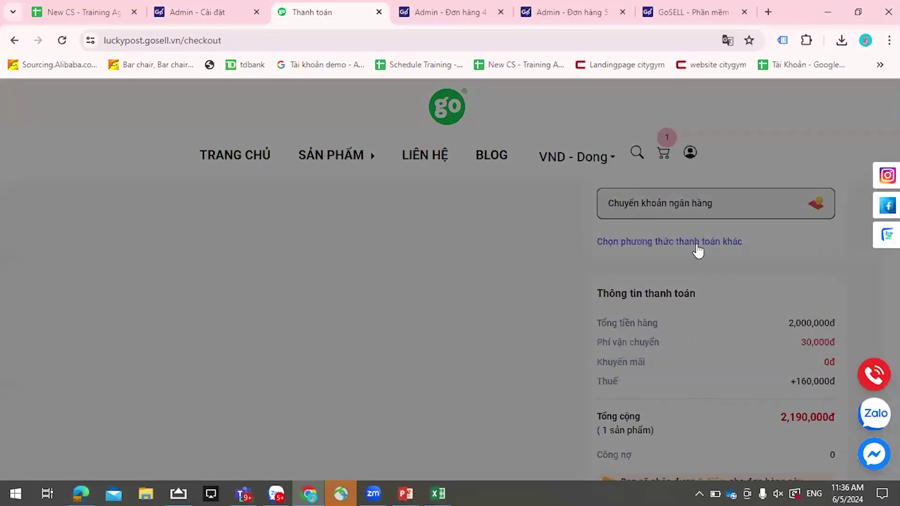
pyautogui.click(421, 328)
pyautogui.click(702, 416)
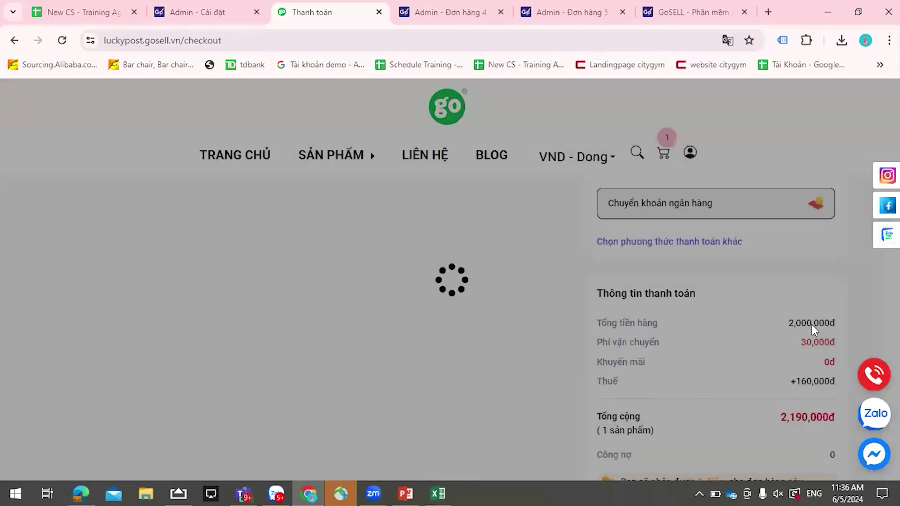
# - Place the desk order with Hoàn thành and highlight the new order number
pyautogui.scroll(-5, 778, 326)
pyautogui.click(709, 276)
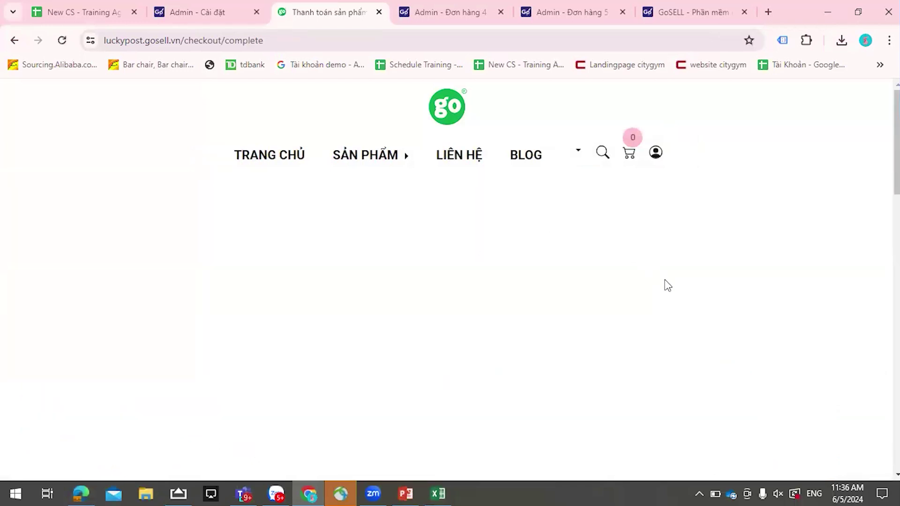
pyautogui.scroll(-1, 670, 288)
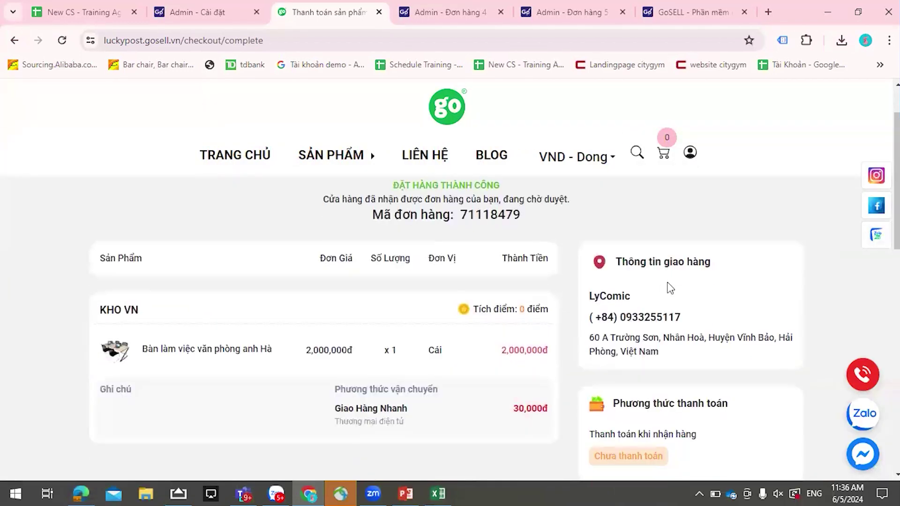
pyautogui.moveTo(473, 210); pyautogui.dragTo(664, 195)
pyautogui.click(663, 195)
pyautogui.scroll(-5, 661, 197)
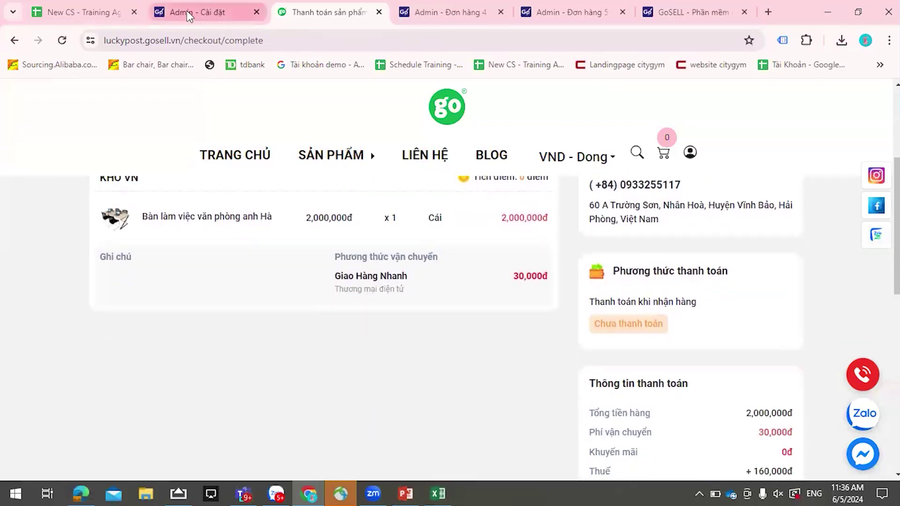
# - Back in admin settings, reread the note that Công nợ applies to products only
pyautogui.click(187, 13)
pyautogui.scroll(4, 578, 302)
pyautogui.scroll(-8, 578, 301)
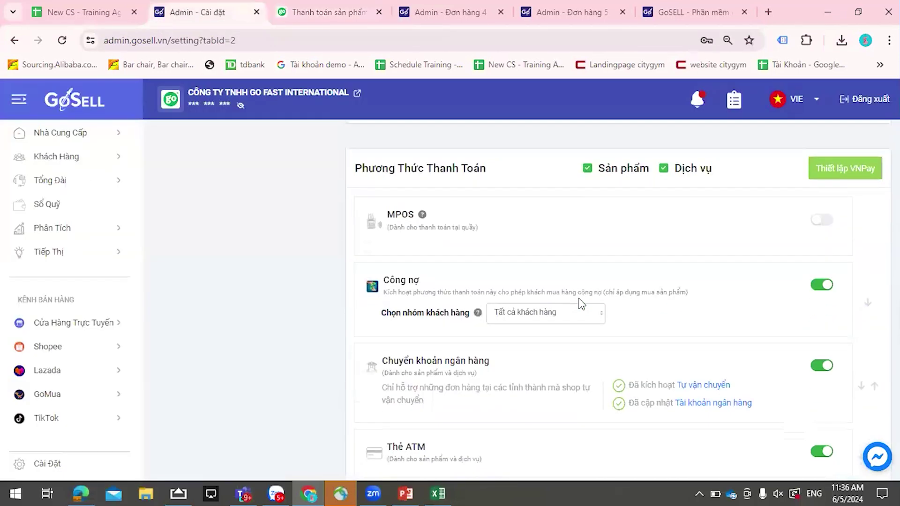
pyautogui.scroll(-9, 426, 406)
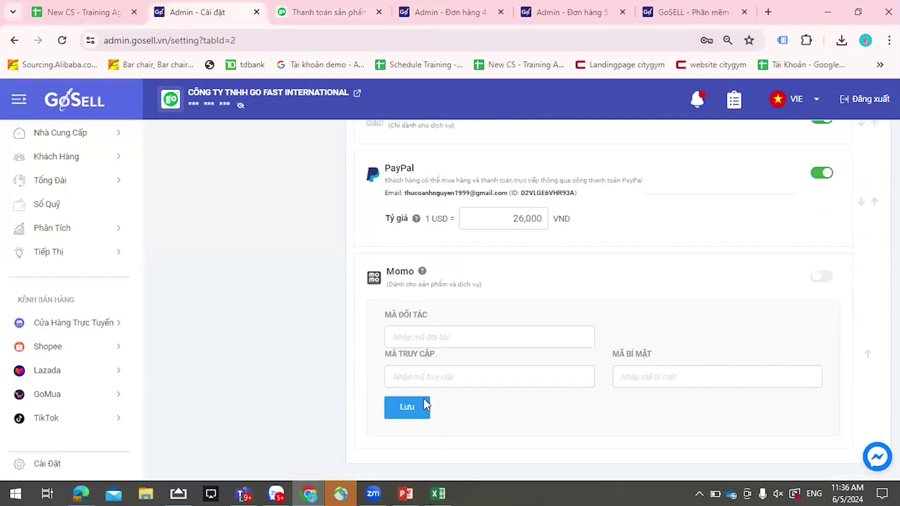
pyautogui.scroll(2, 471, 375)
pyautogui.scroll(7, 471, 374)
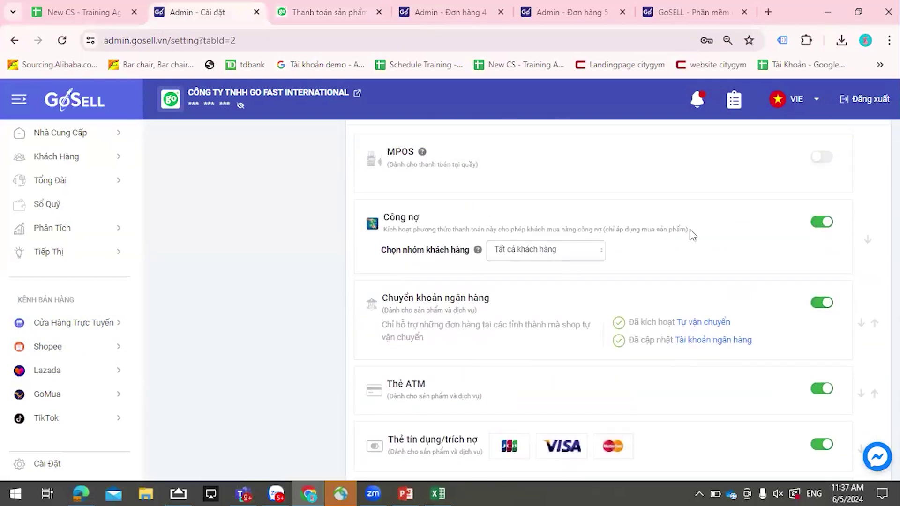
pyautogui.moveTo(611, 227); pyautogui.dragTo(687, 239)
pyautogui.click(648, 243)
pyautogui.moveTo(619, 228); pyautogui.dragTo(688, 234)
pyautogui.click(676, 249)
# - Reorder the browser tabs and open Đơn Hàng > Danh Sách Đơn Hàng, now listing 173 orders
pyautogui.scroll(2, 683, 327)
pyautogui.scroll(5, 683, 327)
pyautogui.scroll(-4, 682, 325)
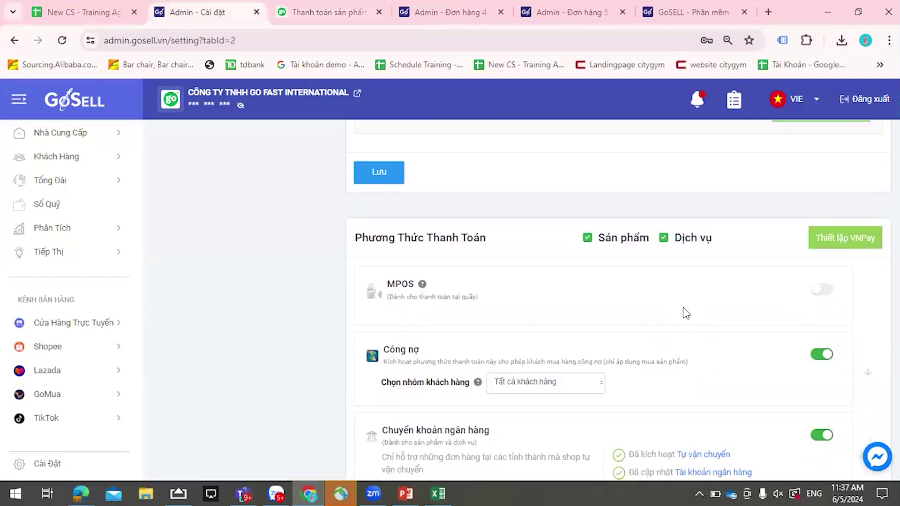
pyautogui.scroll(-3, 776, 312)
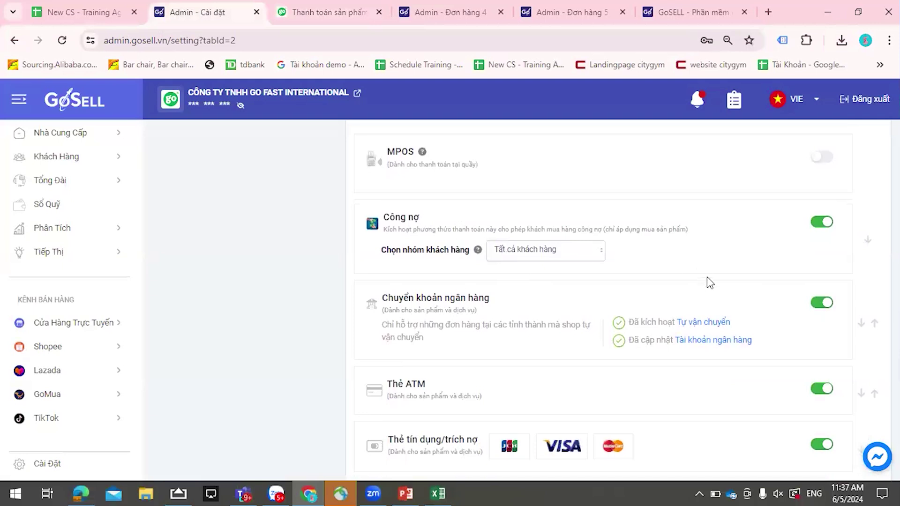
pyautogui.scroll(20, 708, 282)
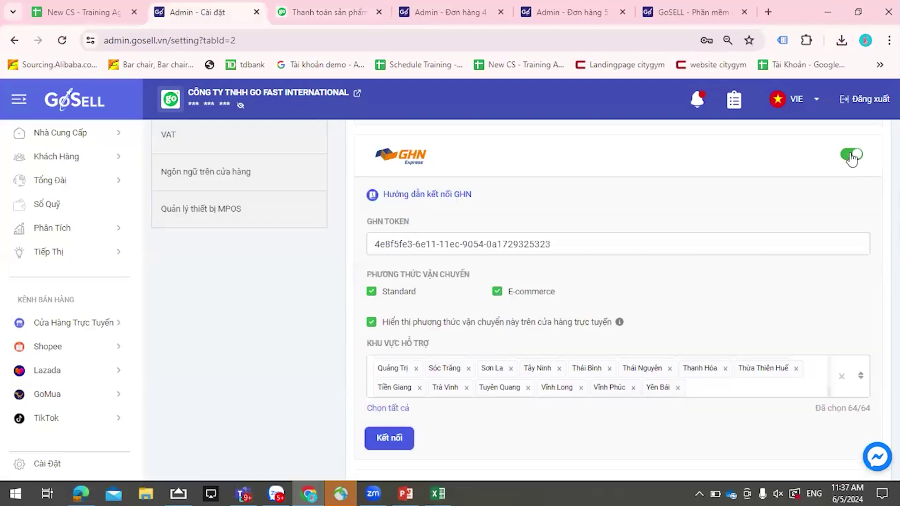
pyautogui.scroll(-15, 839, 188)
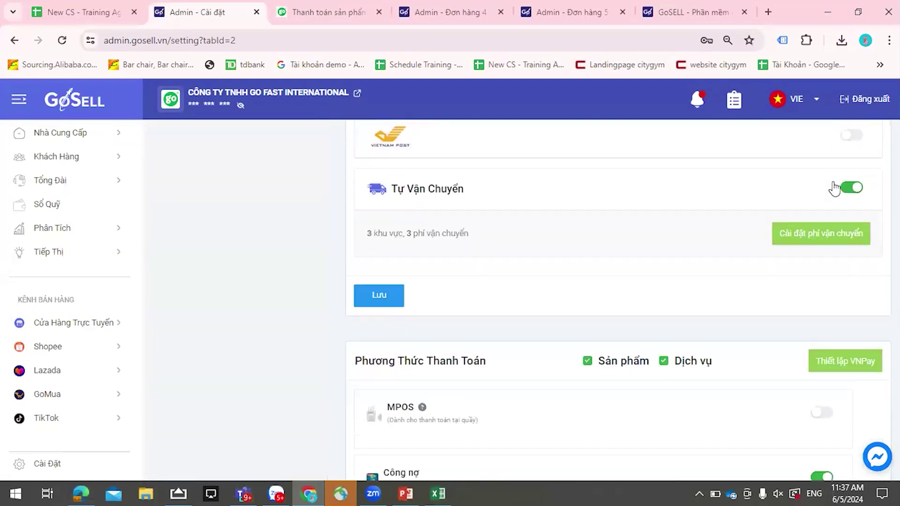
pyautogui.scroll(-7, 834, 188)
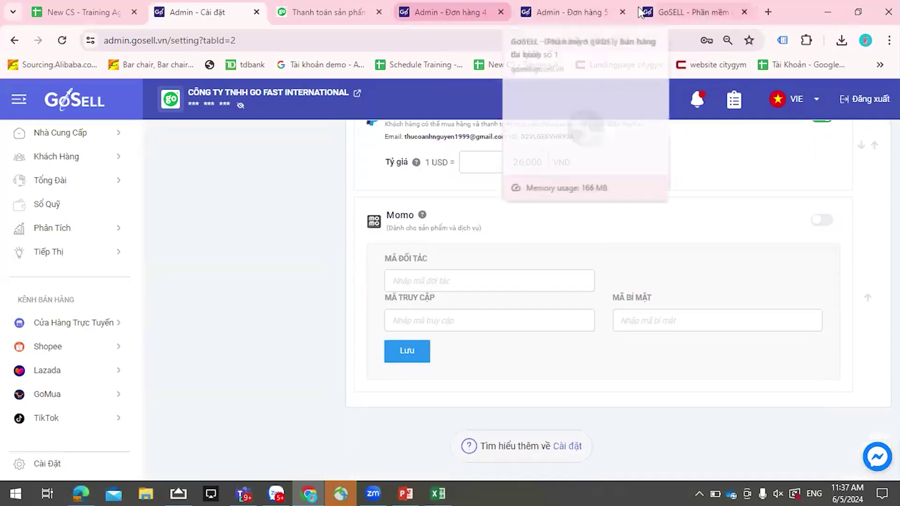
pyautogui.click(414, 17)
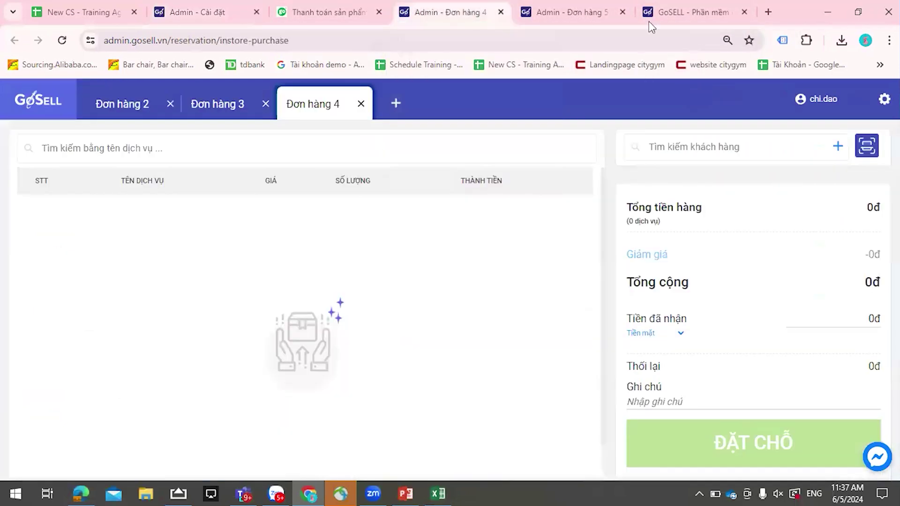
pyautogui.moveTo(648, 21); pyautogui.dragTo(450, 21)
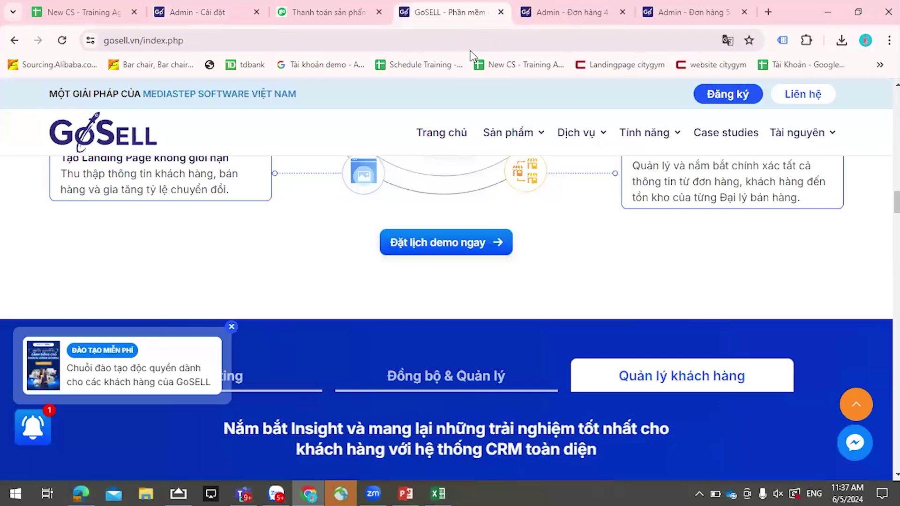
pyautogui.click(201, 18)
pyautogui.scroll(5, 71, 281)
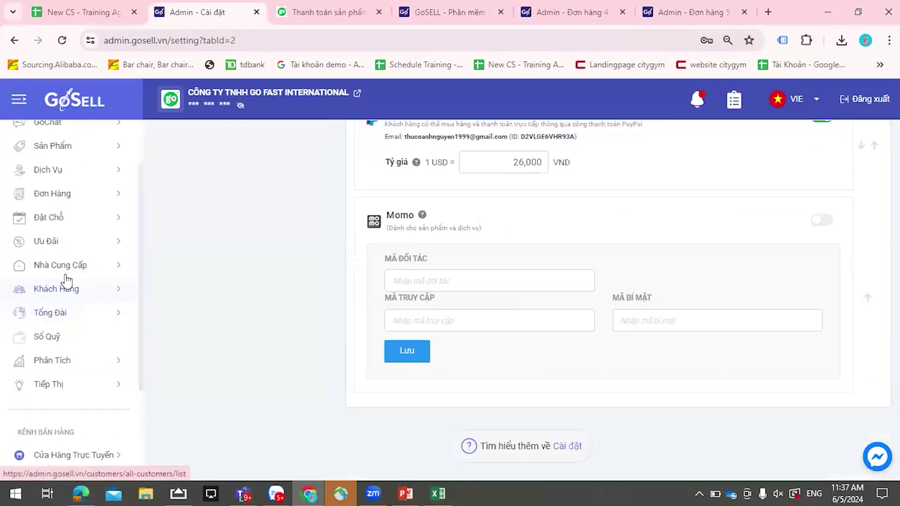
pyautogui.click(58, 195)
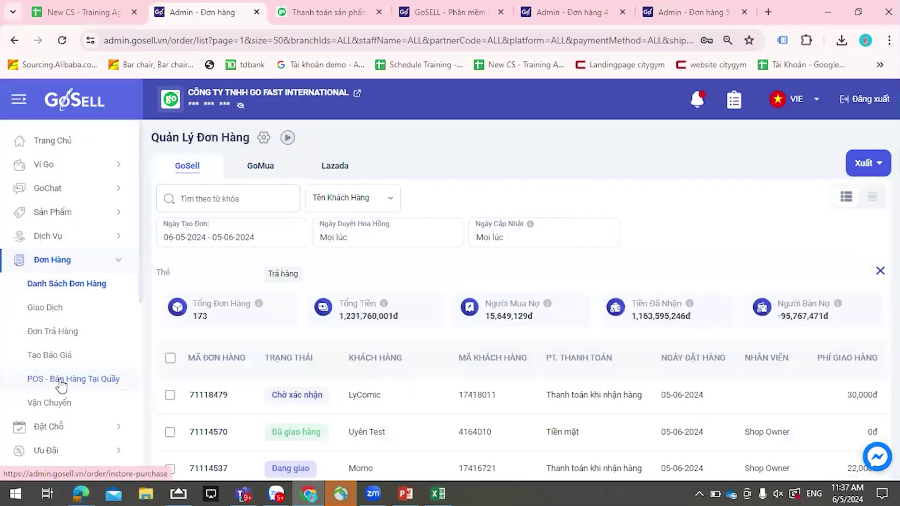
# - Start an in-store POS sale with one black XXL polo shirt at 499,000đ
pyautogui.click(60, 380)
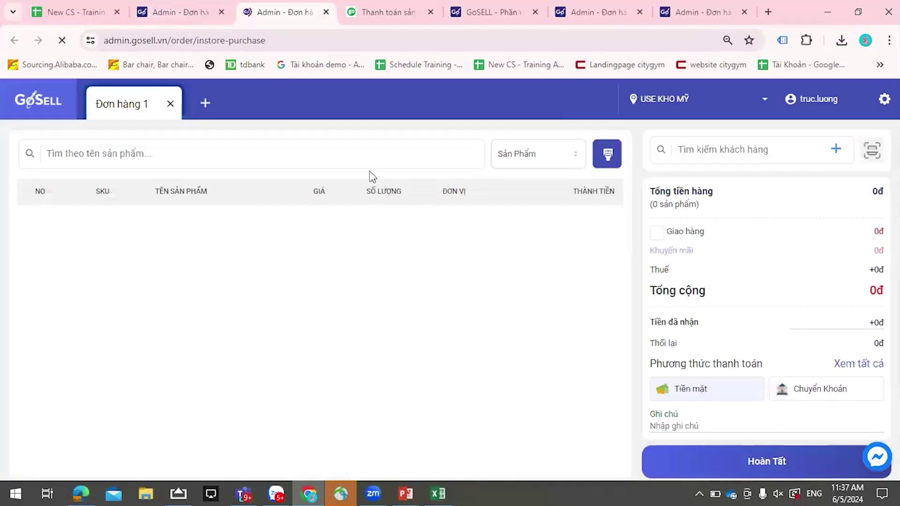
pyautogui.click(369, 159)
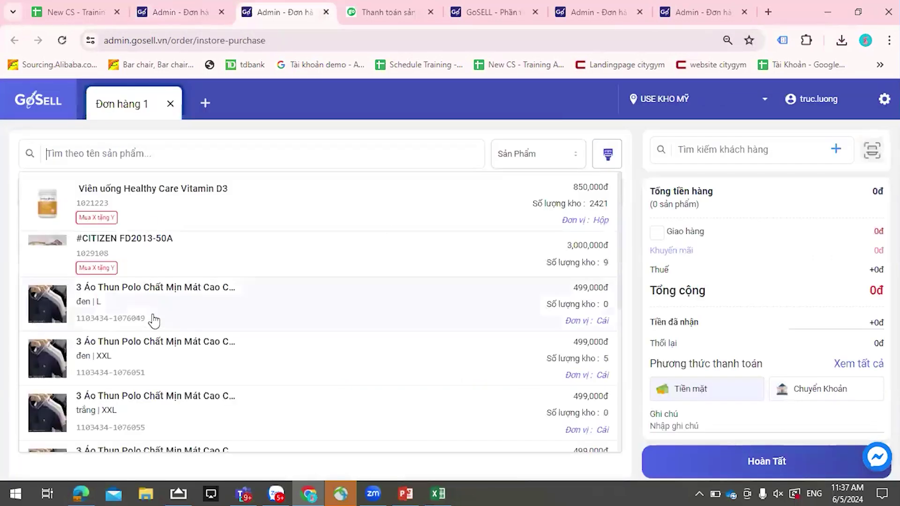
pyautogui.scroll(-2, 149, 319)
pyautogui.click(144, 306)
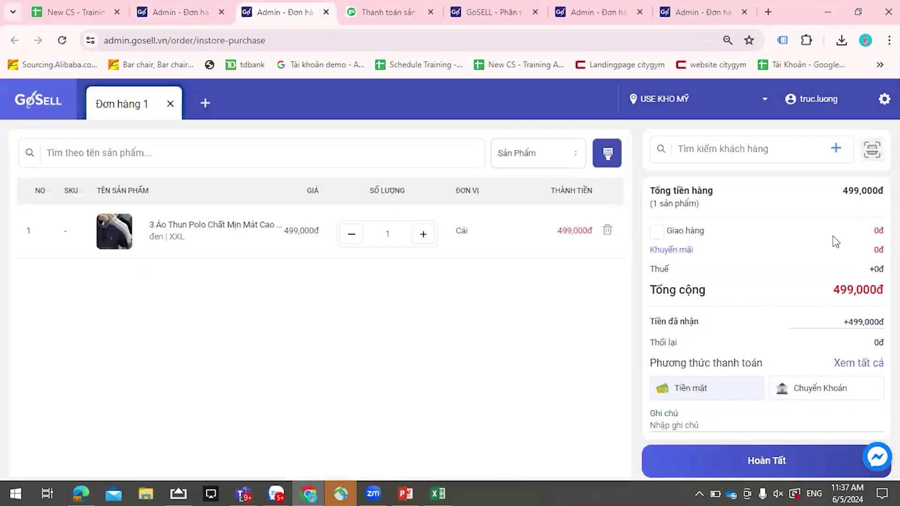
pyautogui.scroll(-1, 832, 248)
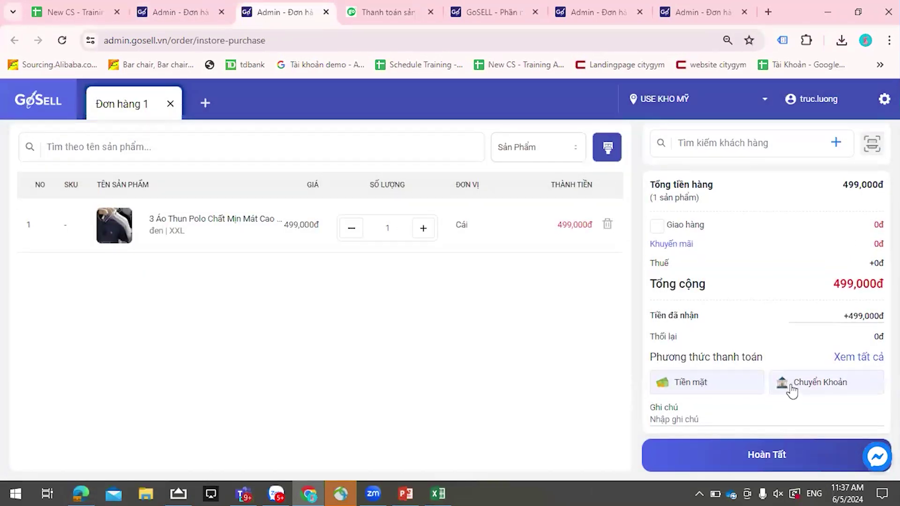
# - Pick bank transfer for the order, then switch the preferred payment method to cash (Tiền mặt)
pyautogui.click(789, 389)
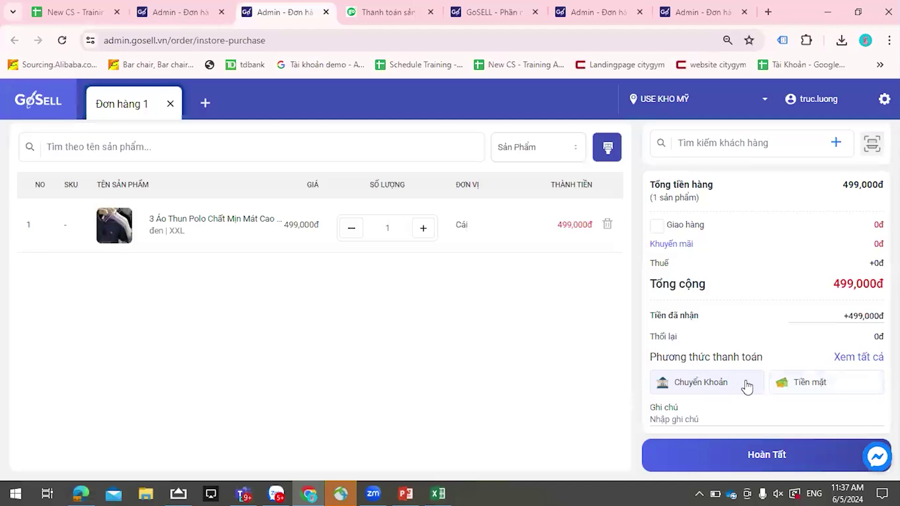
pyautogui.click(858, 360)
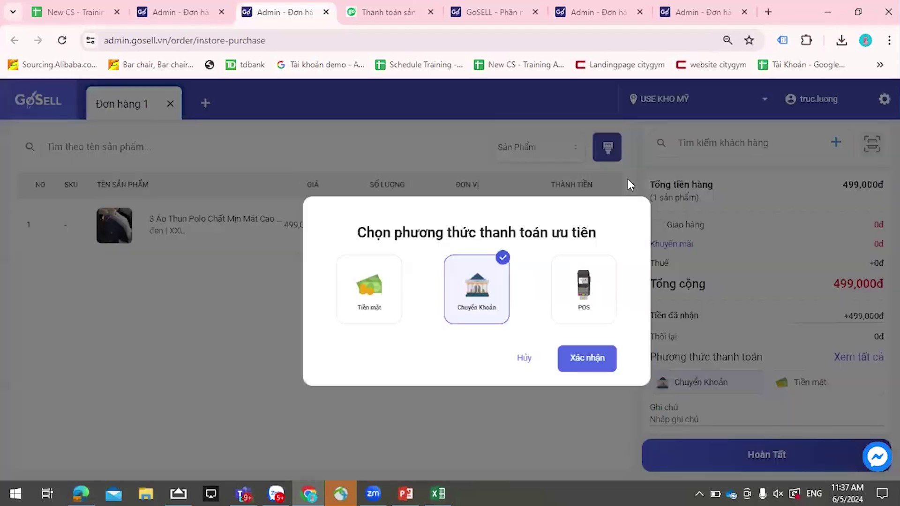
pyautogui.click(524, 359)
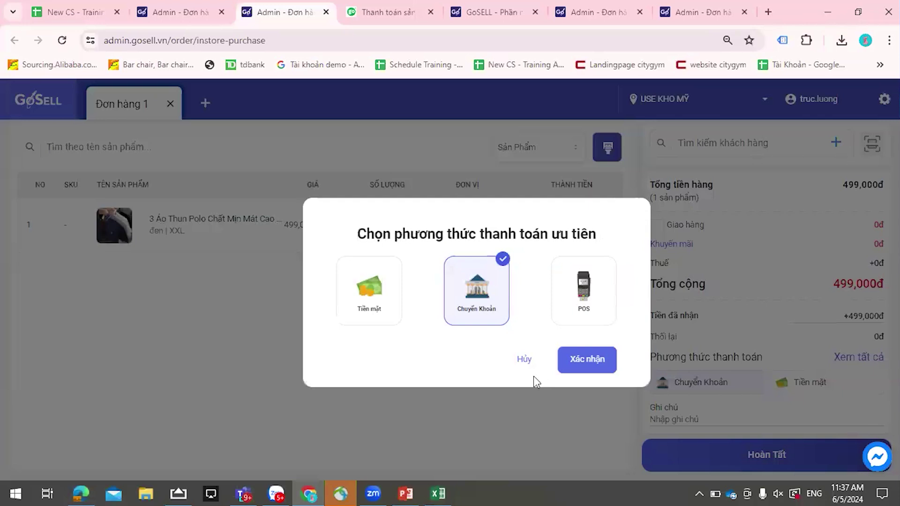
pyautogui.click(376, 308)
pyautogui.click(587, 360)
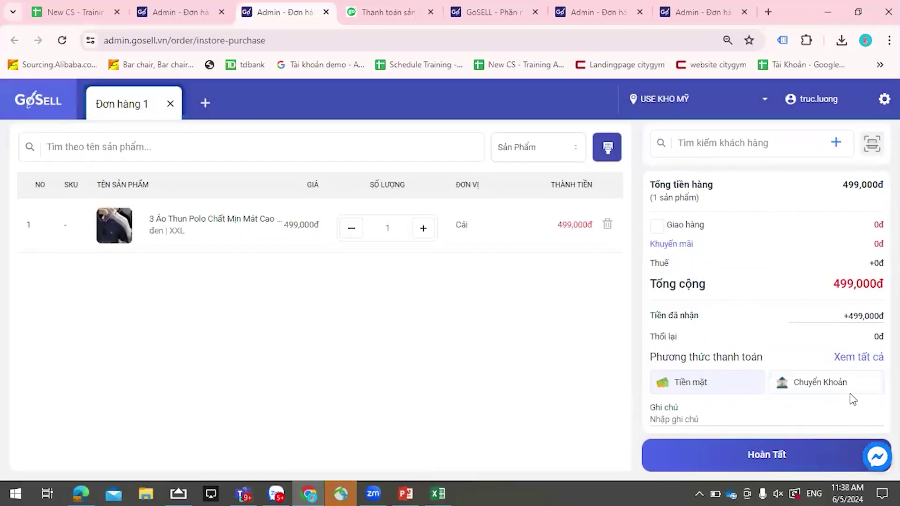
pyautogui.click(751, 144)
# - Search for an existing customer starting with 'c' and attach them to the order
pyautogui.click(737, 187)
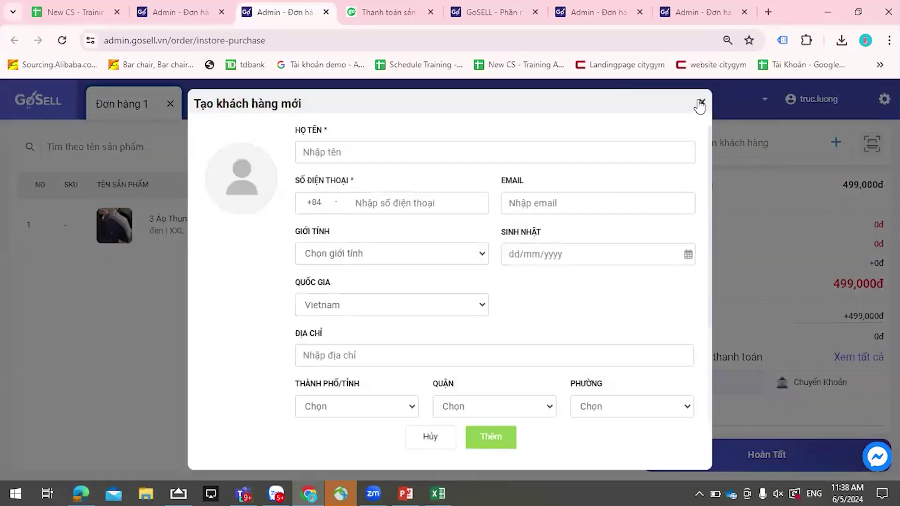
pyautogui.click(701, 103)
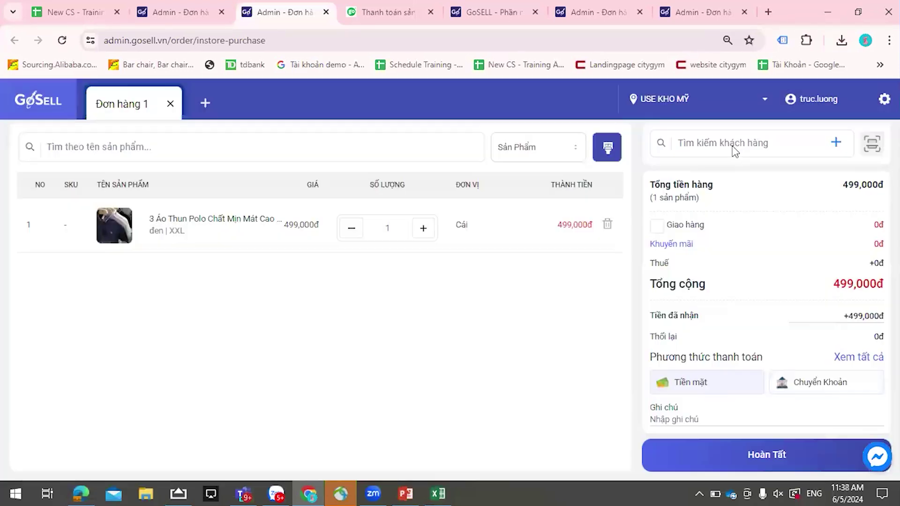
pyautogui.click(729, 148)
pyautogui.write('chi')
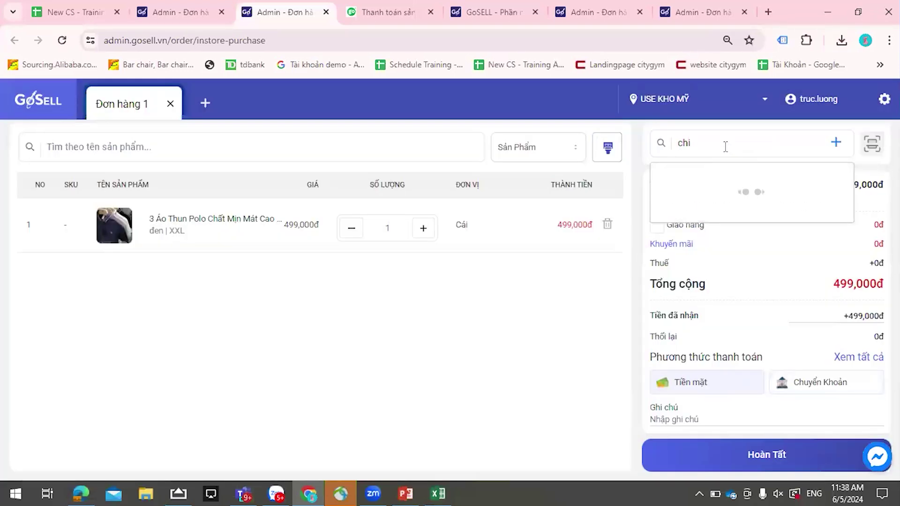
pyautogui.click(750, 215)
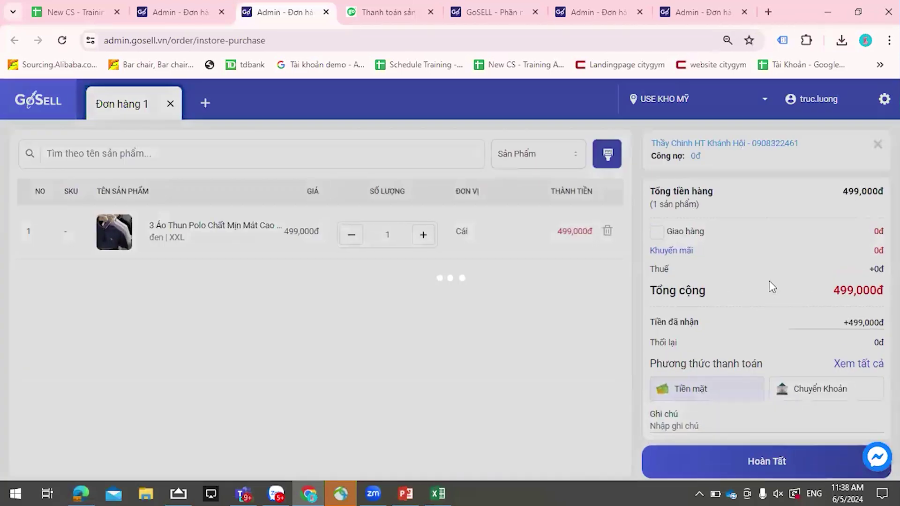
# - Clear Tiền đã nhận to 0đ and complete the 399,200đ order as unpaid
pyautogui.scroll(-1, 815, 318)
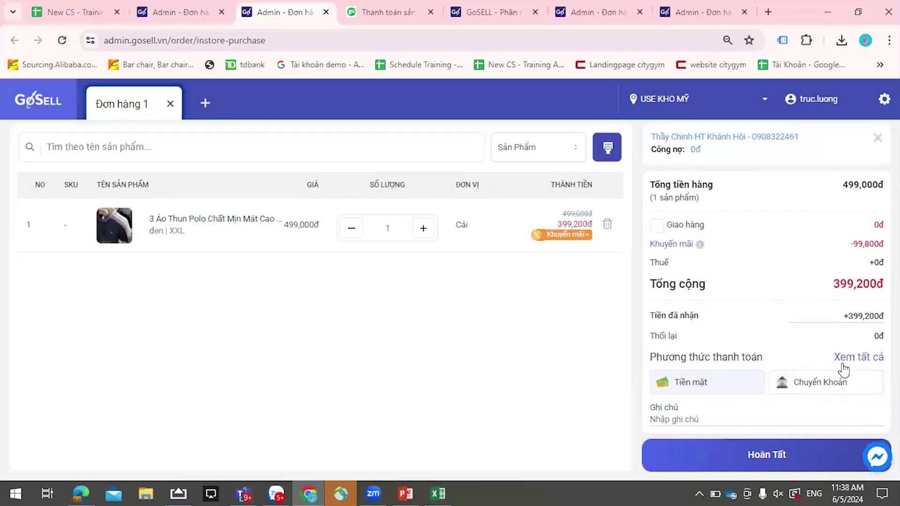
pyautogui.click(846, 316)
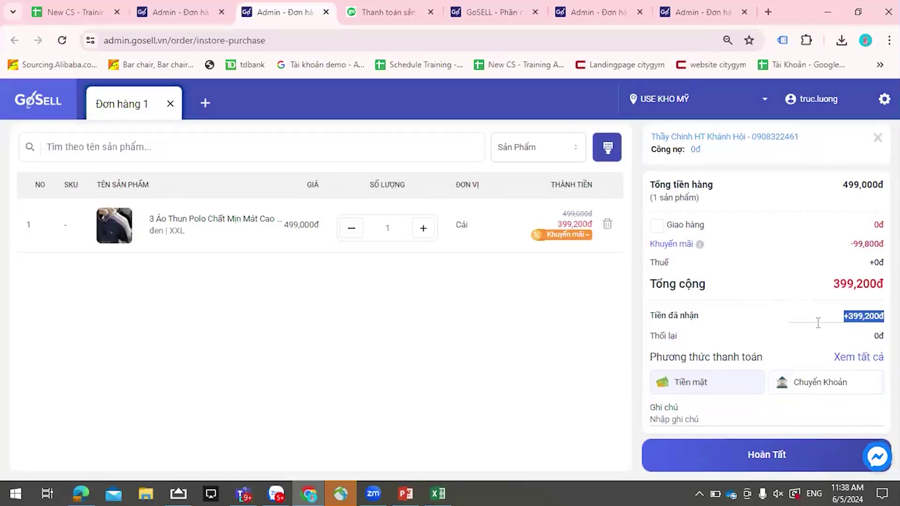
pyautogui.click(842, 316)
pyautogui.moveTo(842, 316); pyautogui.dragTo(883, 316)
pyautogui.press('BackSpace')
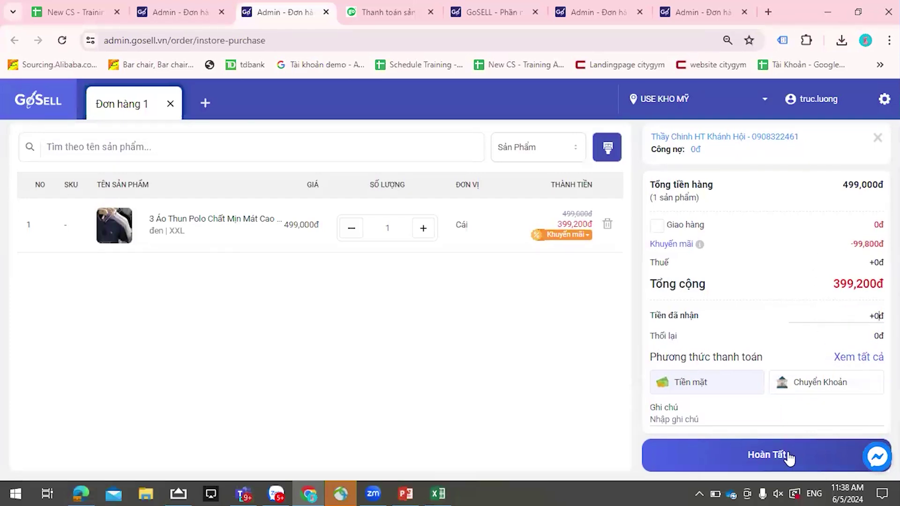
pyautogui.click(763, 462)
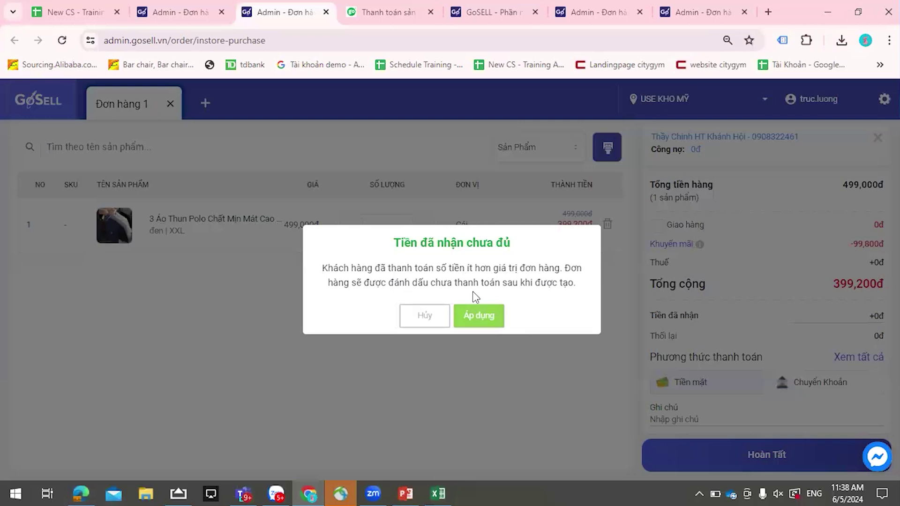
pyautogui.click(475, 322)
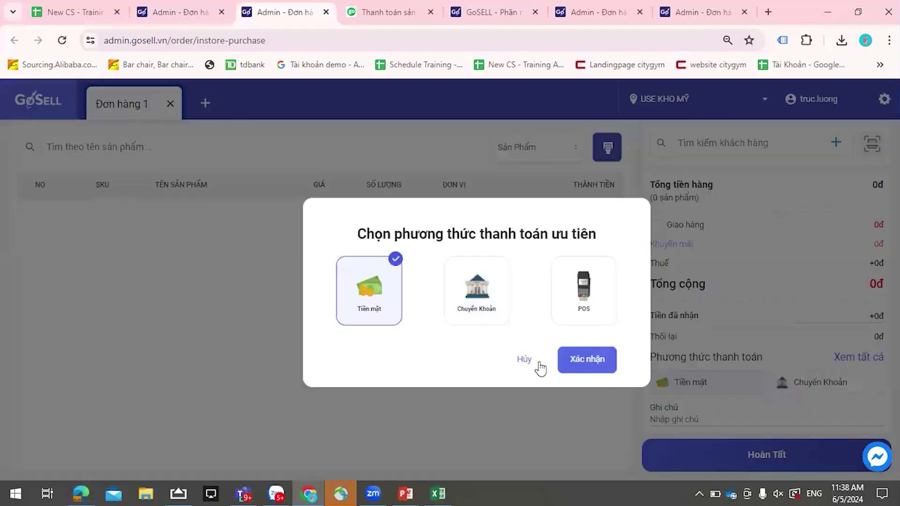
# - Cancel the reappearing payment-method prompt and switch to the admin tab with the order list
pyautogui.click(522, 361)
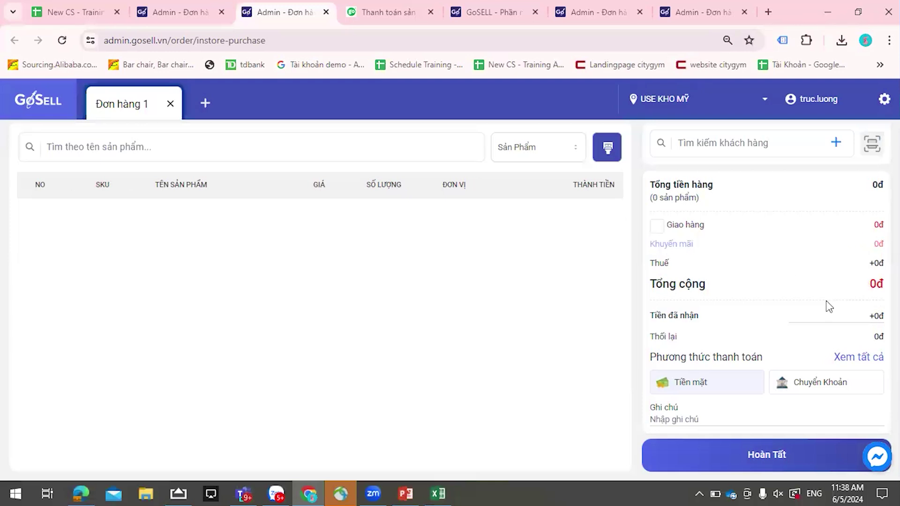
pyautogui.click(156, 16)
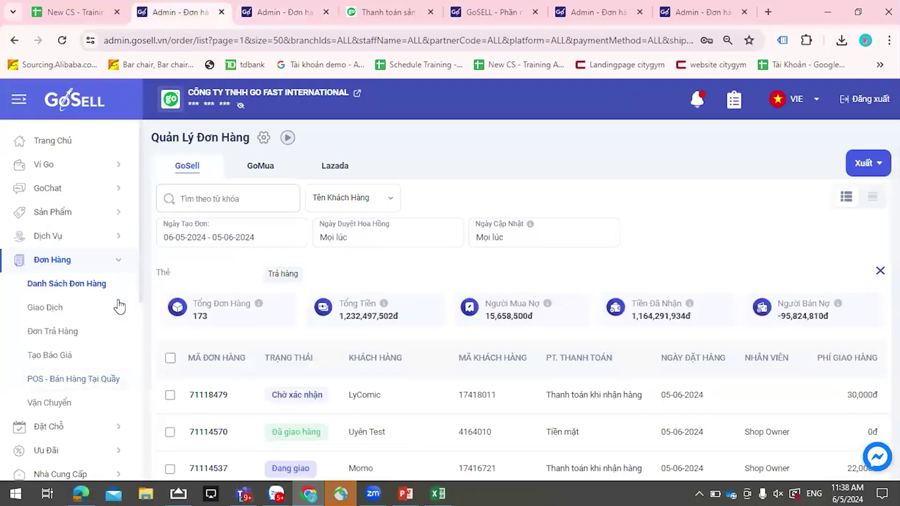
pyautogui.scroll(-3, 83, 267)
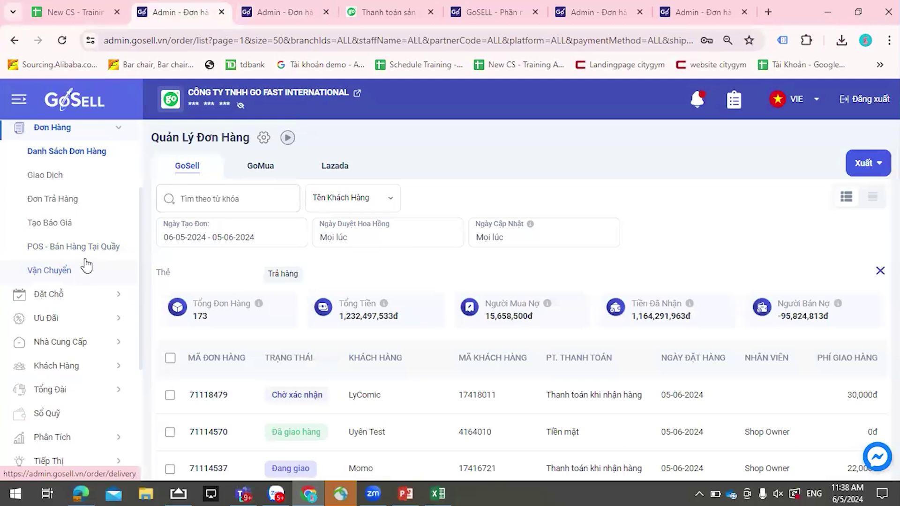
pyautogui.scroll(3, 86, 266)
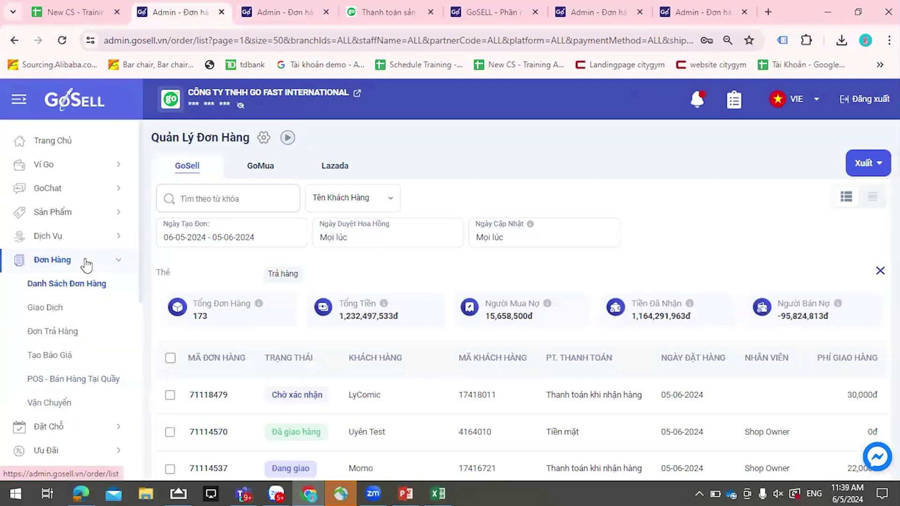
pyautogui.scroll(-2, 86, 265)
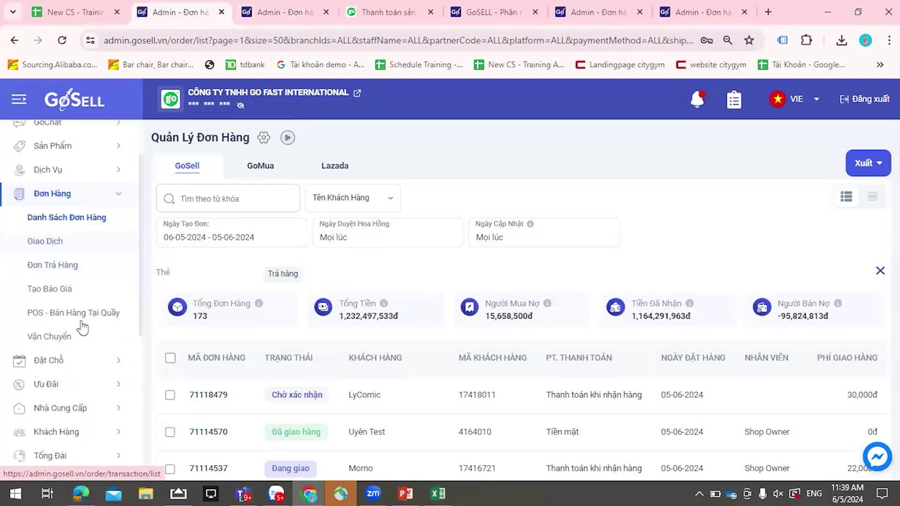
pyautogui.scroll(-2, 80, 403)
# - Browse the Khách Hàng list and a customer profile, then return to Danh Sách Đơn Hàng
pyautogui.click(90, 366)
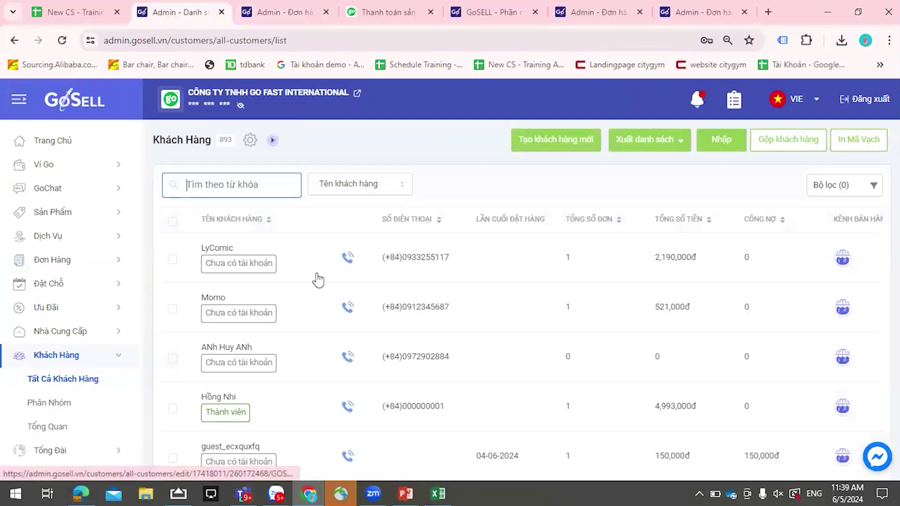
pyautogui.click(297, 260)
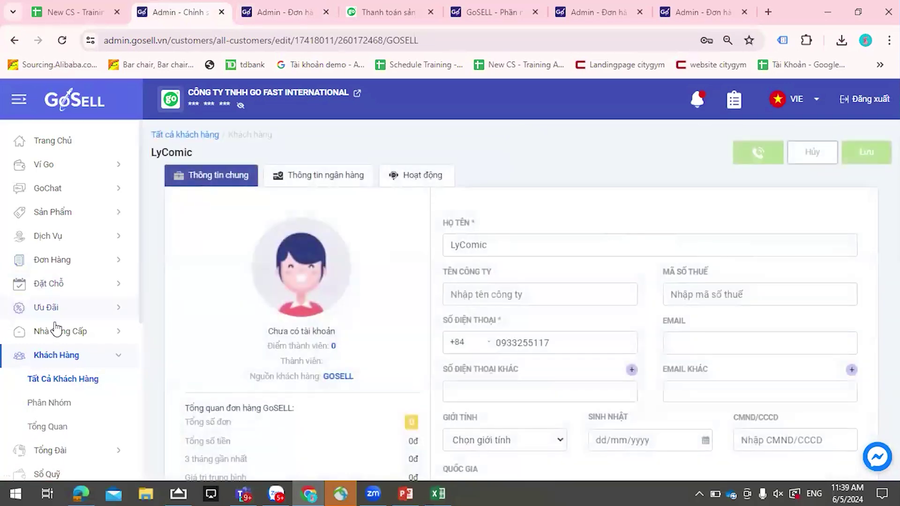
pyautogui.click(61, 260)
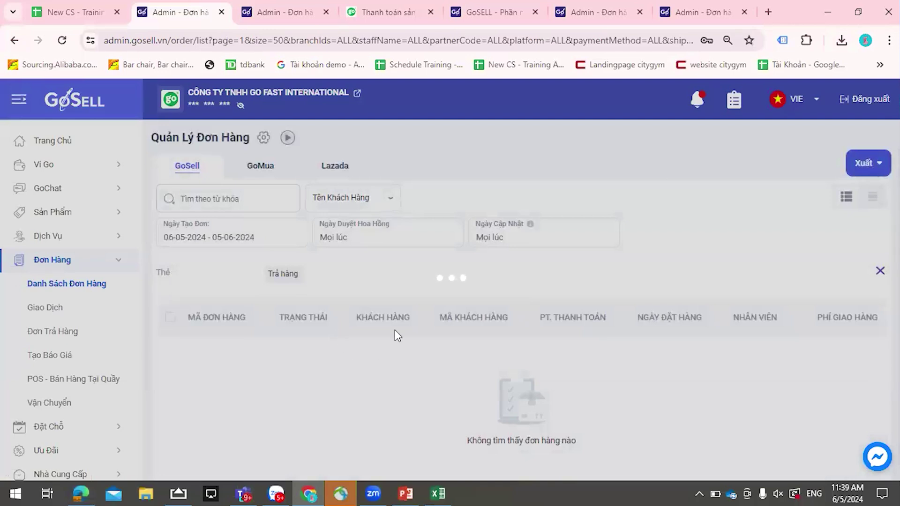
# - Open the top order in the list, the new in-store order totalling 399,200đ
pyautogui.scroll(-1, 394, 337)
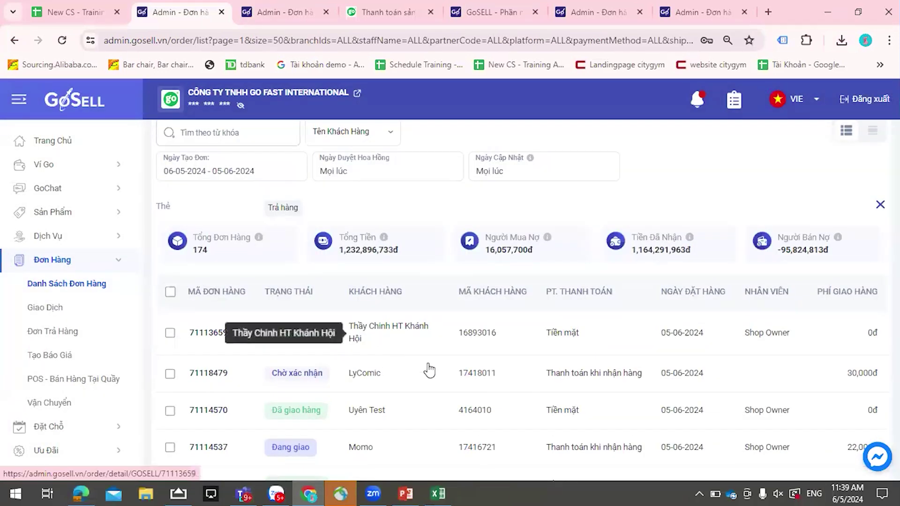
pyautogui.click(397, 338)
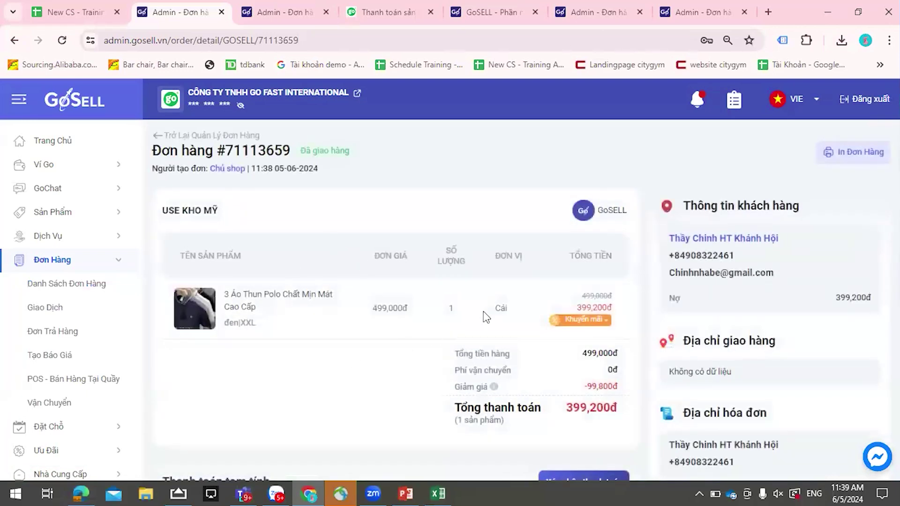
pyautogui.scroll(-1, 617, 285)
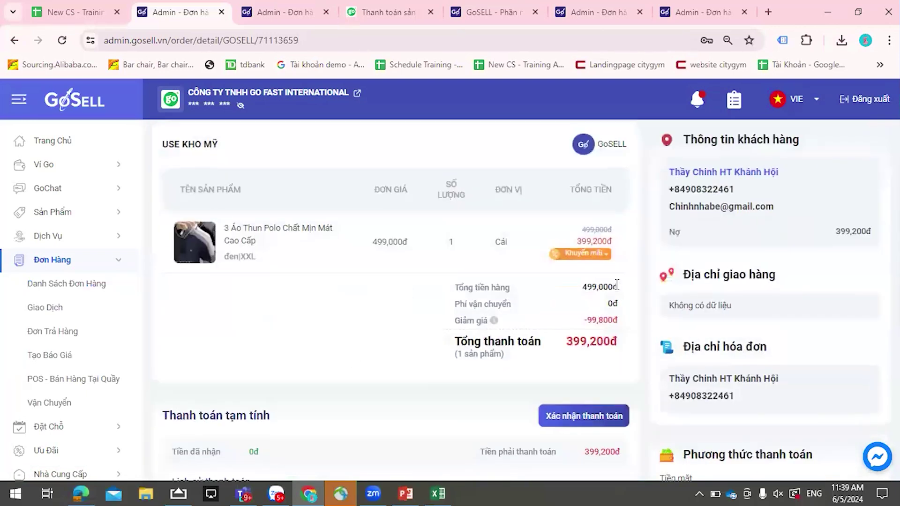
# - Open the ordering customer's profile from the order detail page
pyautogui.click(735, 174)
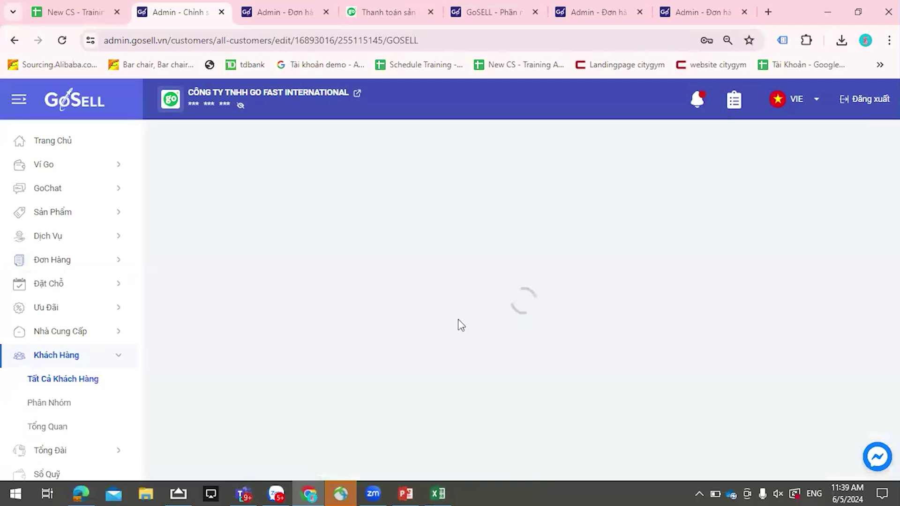
pyautogui.scroll(-6, 464, 320)
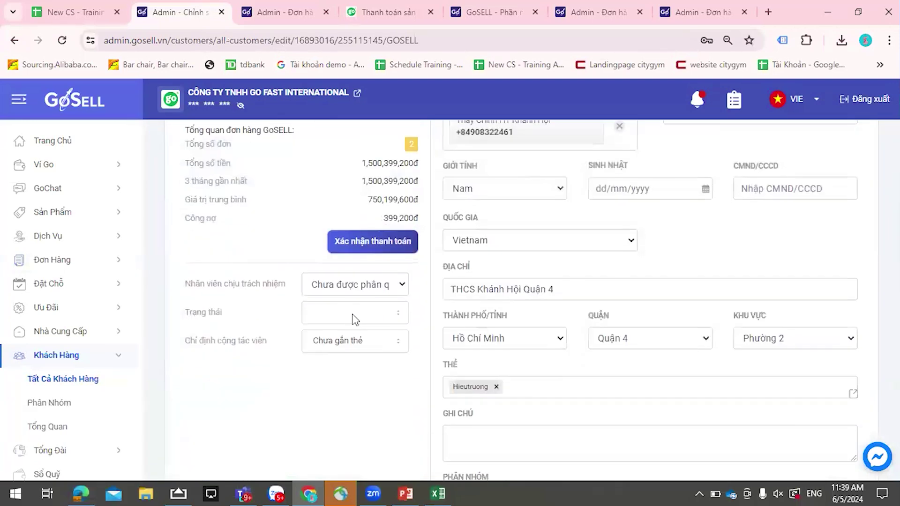
pyautogui.scroll(-3, 465, 320)
pyautogui.scroll(3, 422, 253)
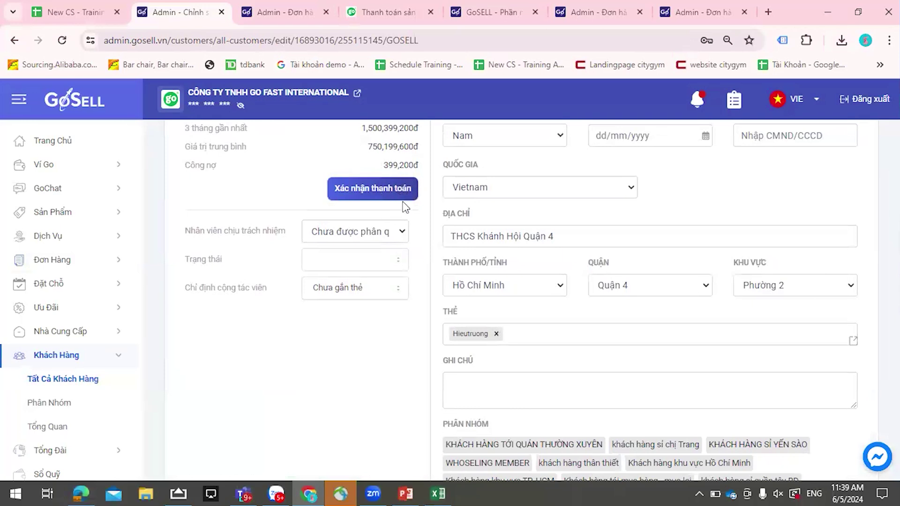
# - Confirm a 399,200đ Tiền Mặt debt payment with the note 'đã trả'
pyautogui.click(402, 196)
pyautogui.moveTo(528, 257); pyautogui.dragTo(544, 303)
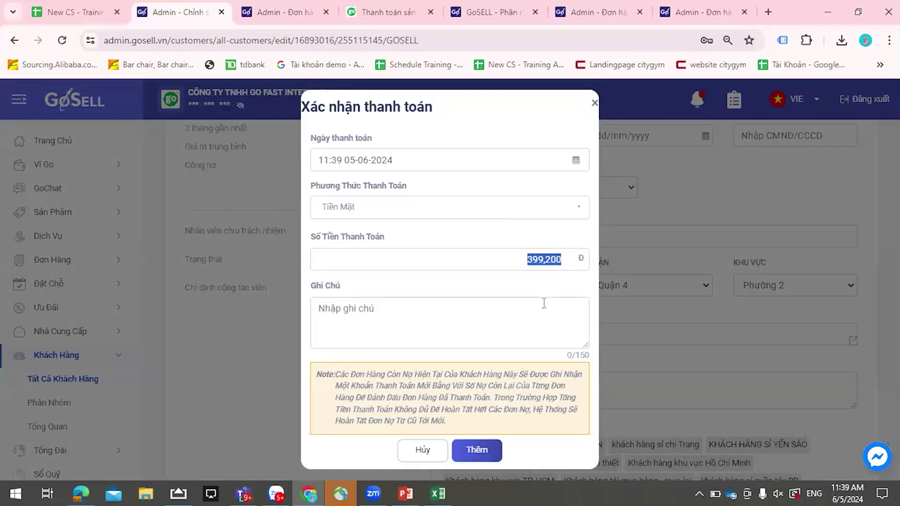
pyautogui.click(468, 311)
pyautogui.write('d')
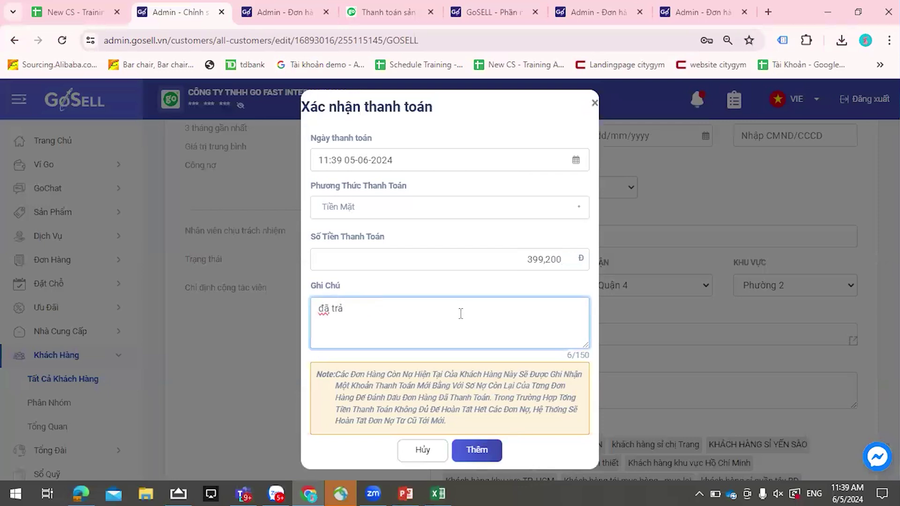
pyautogui.click(490, 449)
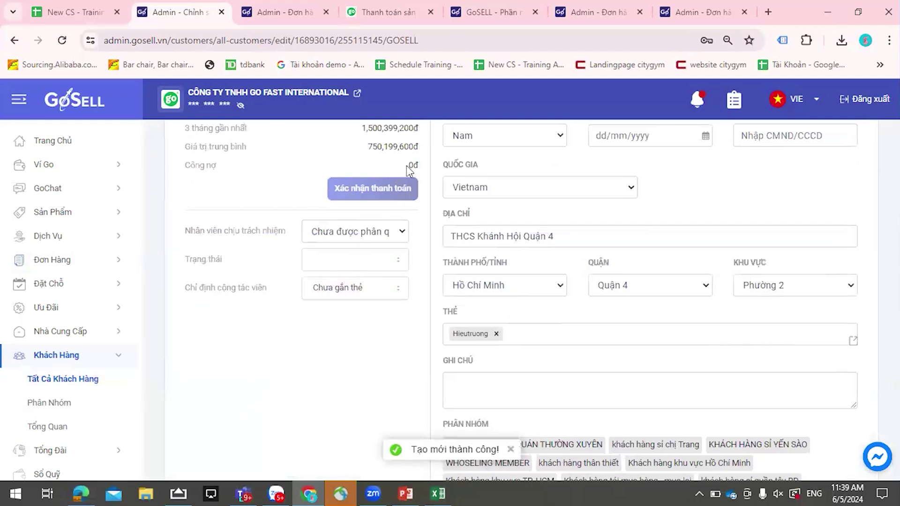
pyautogui.scroll(-10, 458, 257)
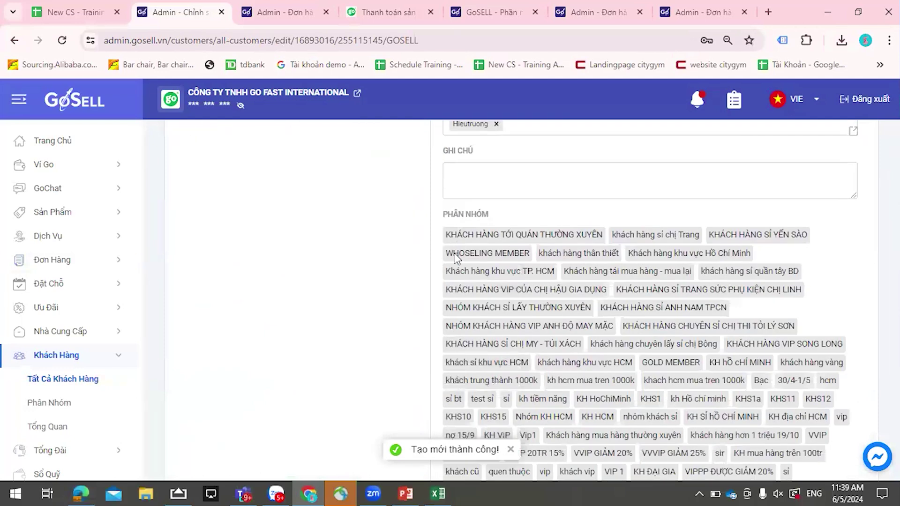
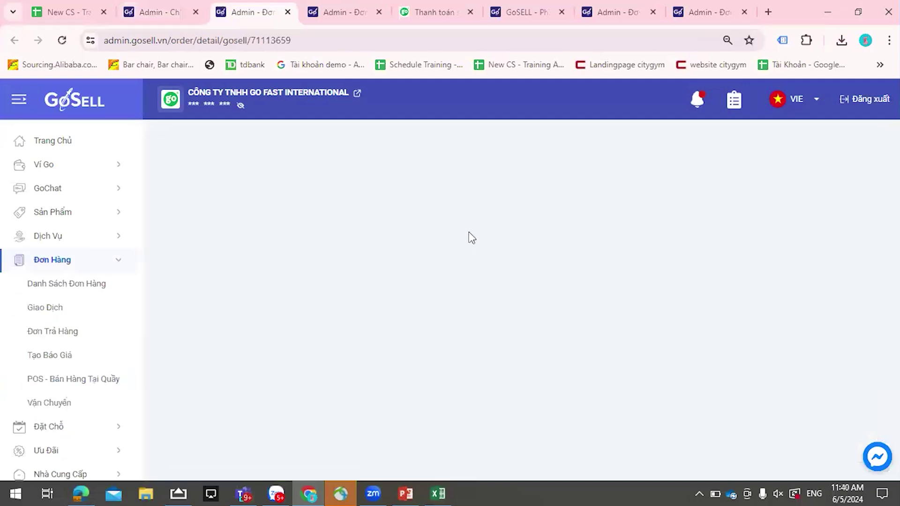
# - Scroll to order #71113659's 399,200đ payment record, select its timestamp, then switch to POS sales
pyautogui.scroll(-2, 576, 242)
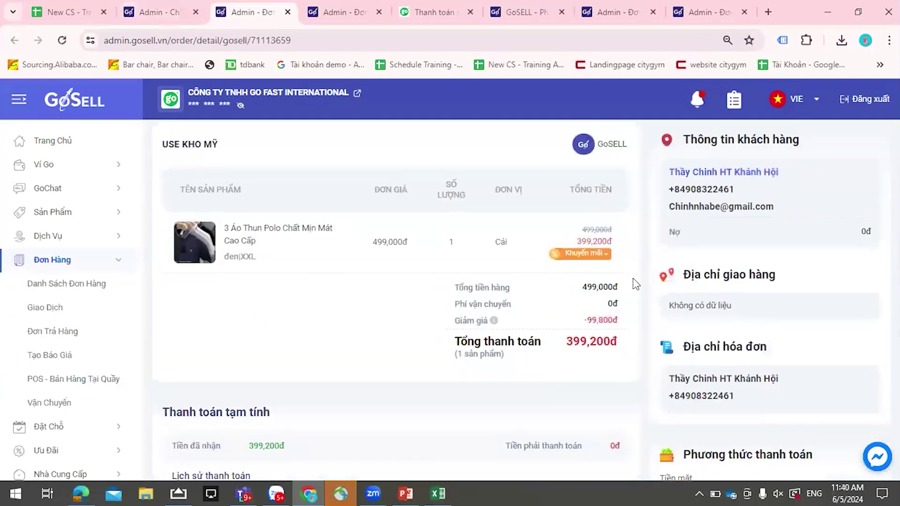
pyautogui.scroll(-2, 598, 323)
pyautogui.scroll(-2, 469, 312)
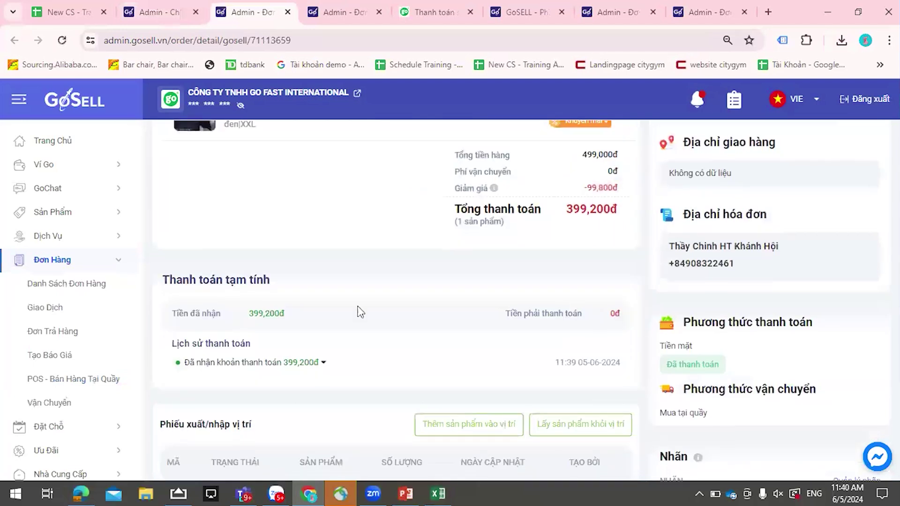
pyautogui.scroll(-2, 294, 364)
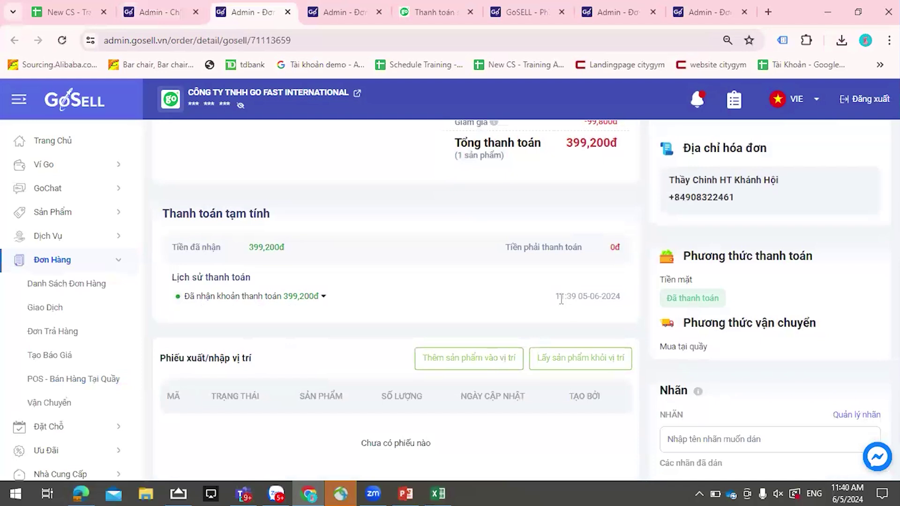
pyautogui.moveTo(556, 296); pyautogui.dragTo(619, 301)
pyautogui.moveTo(554, 300); pyautogui.dragTo(622, 310)
pyautogui.scroll(5, 617, 317)
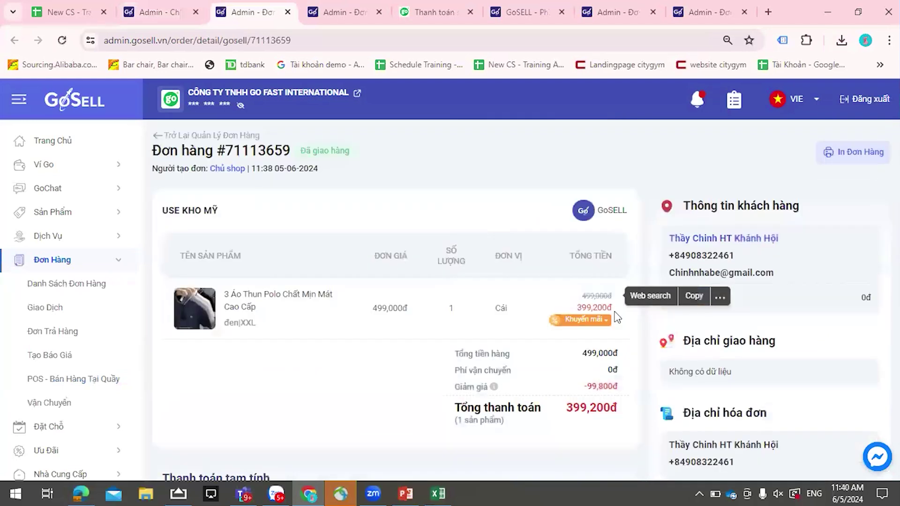
pyautogui.click(340, 14)
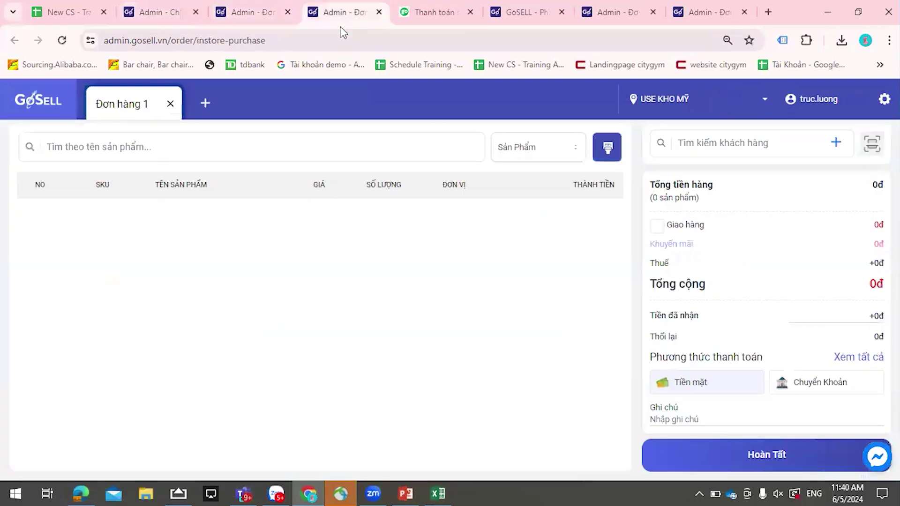
# - Go to Cài Đặt > Giao Hàng & Thanh Toán and review GHN delivery and payment methods
pyautogui.click(155, 10)
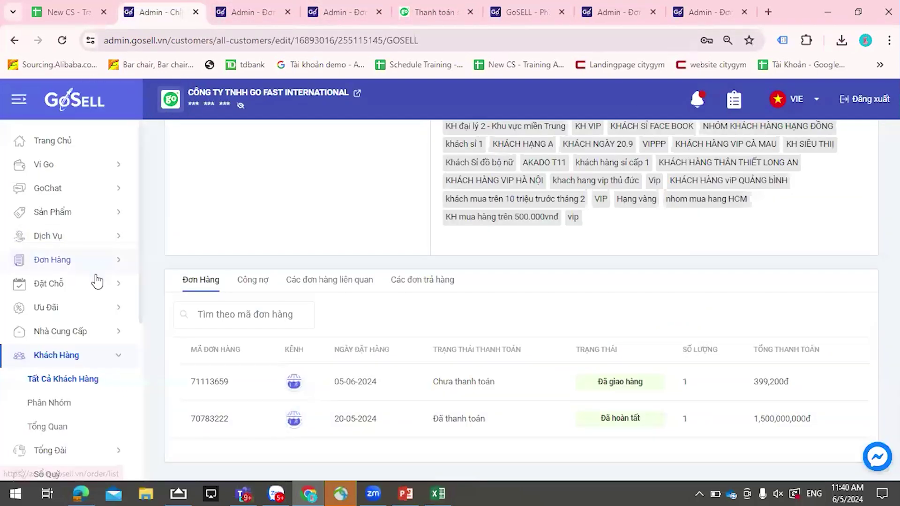
pyautogui.scroll(-5, 93, 283)
pyautogui.click(53, 464)
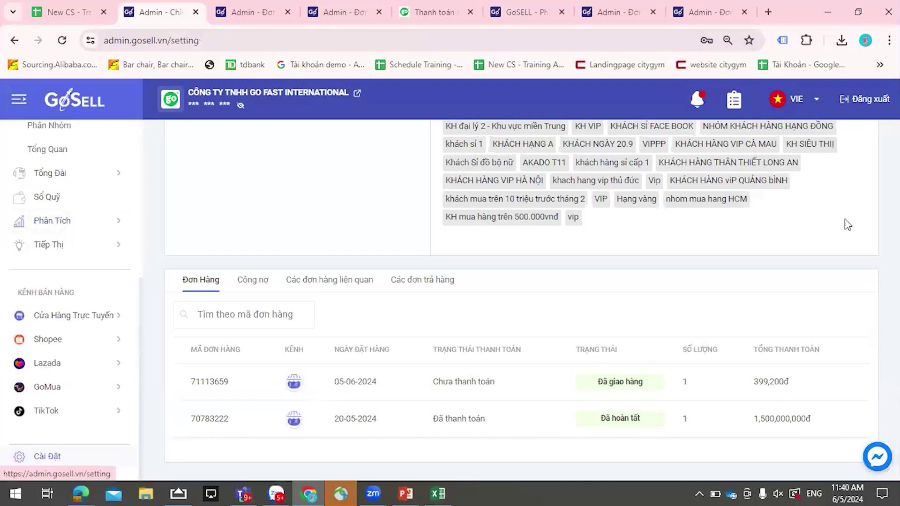
pyautogui.click(207, 250)
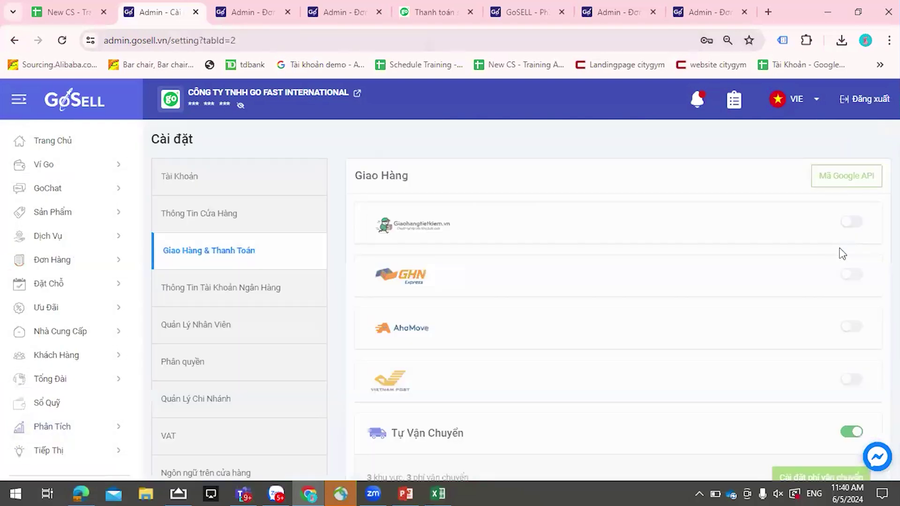
pyautogui.scroll(-7, 834, 248)
pyautogui.scroll(-8, 835, 246)
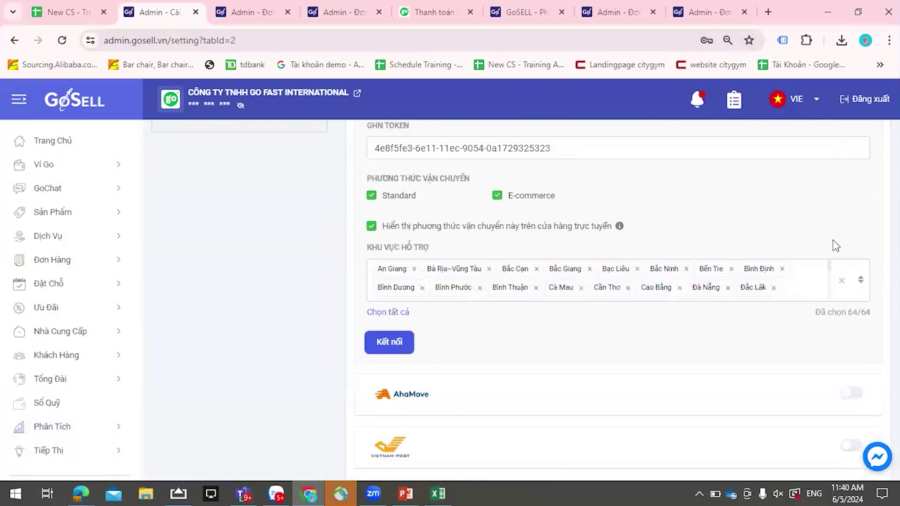
pyautogui.scroll(-4, 837, 242)
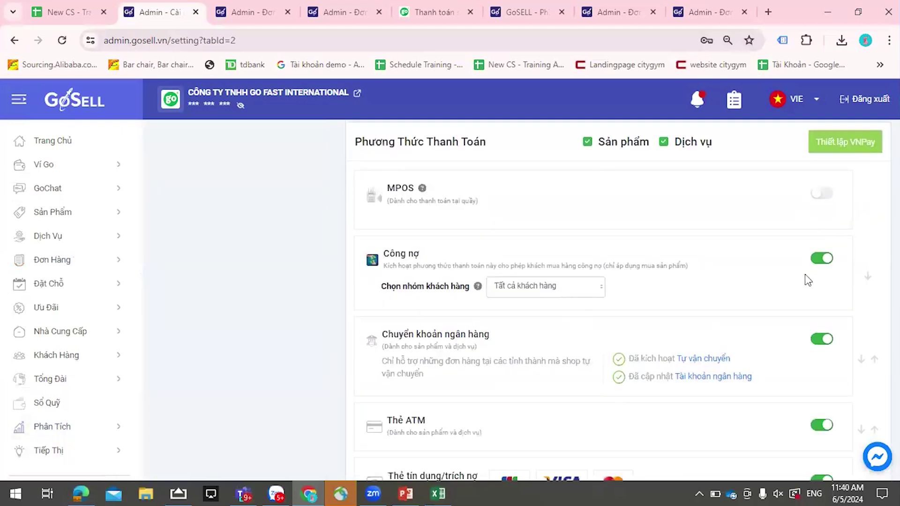
pyautogui.scroll(10, 796, 270)
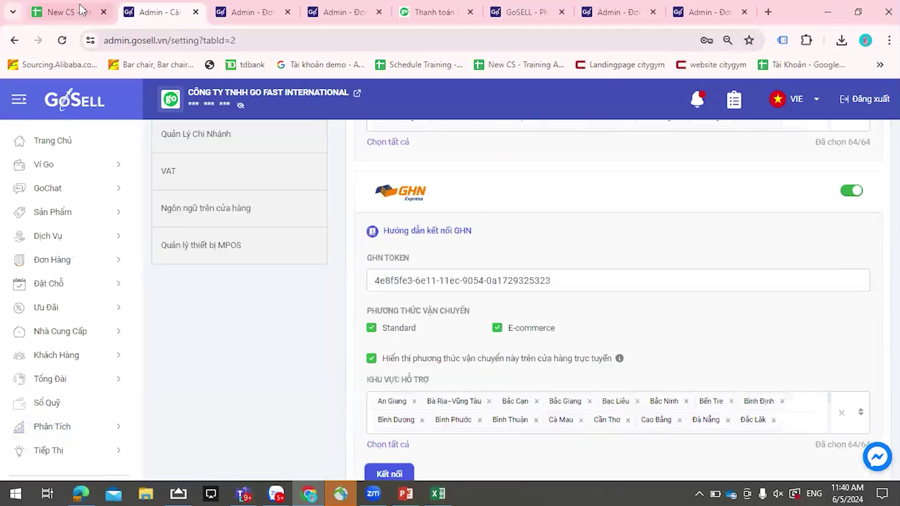
# - Open the online storefront and close the unneeded admin and payment tabs
pyautogui.click(338, 89)
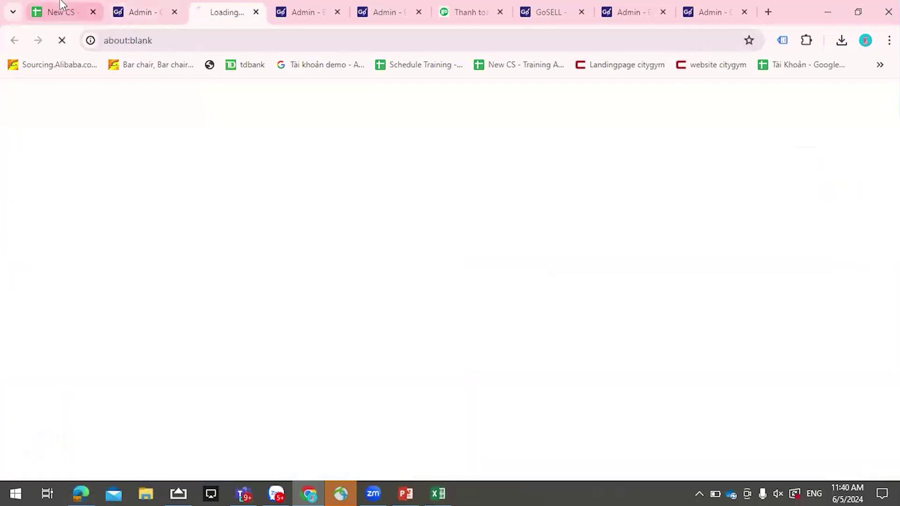
pyautogui.click(337, 13)
pyautogui.click(337, 12)
pyautogui.click(338, 12)
pyautogui.click(337, 11)
# - Browse the SẢN PHẨM collections, landing on the Quần Áo clothing collection
pyautogui.moveTo(347, 202)
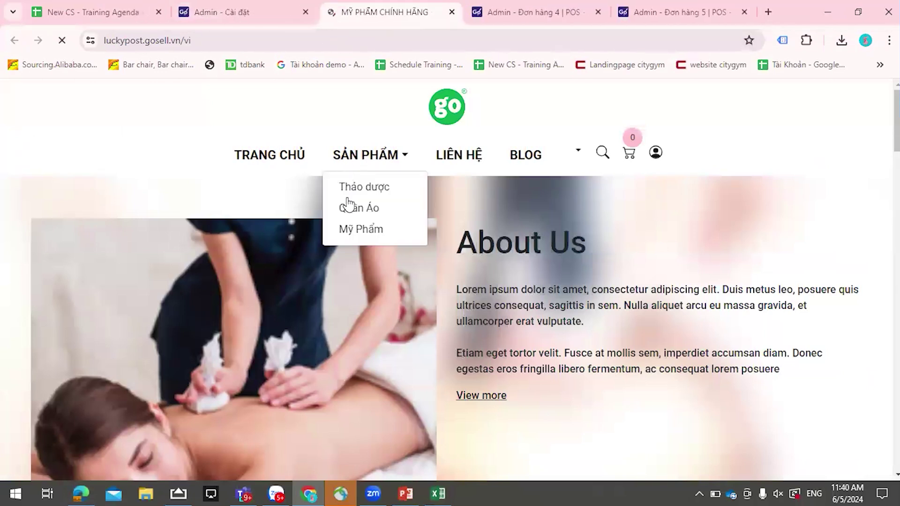
pyautogui.click(361, 228)
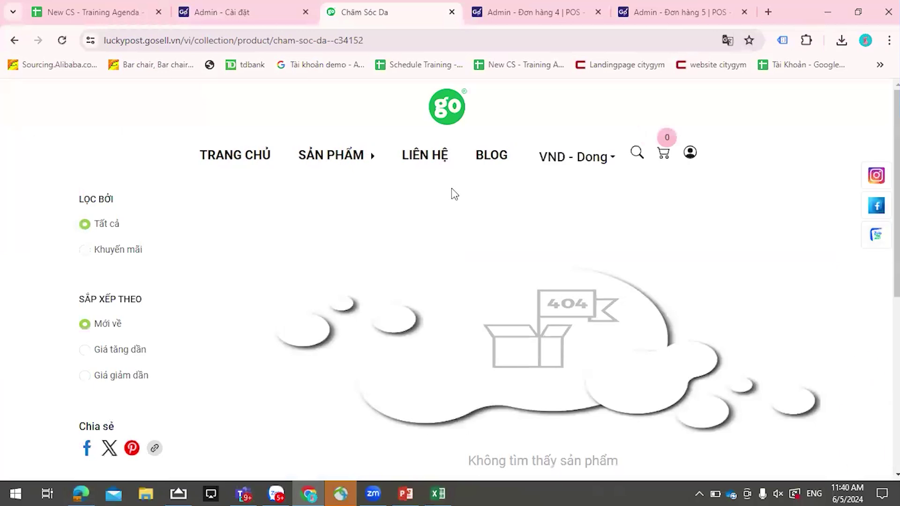
pyautogui.scroll(-4, 453, 270)
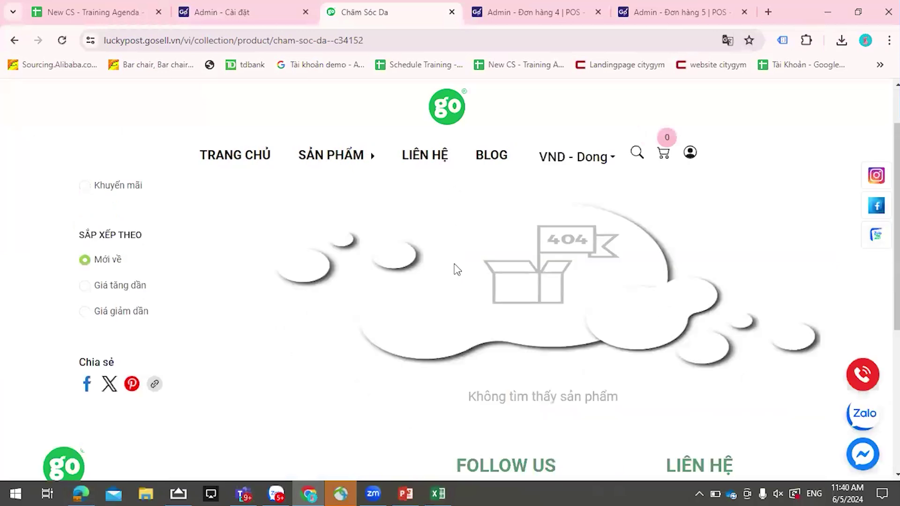
pyautogui.scroll(4, 456, 258)
pyautogui.moveTo(367, 162)
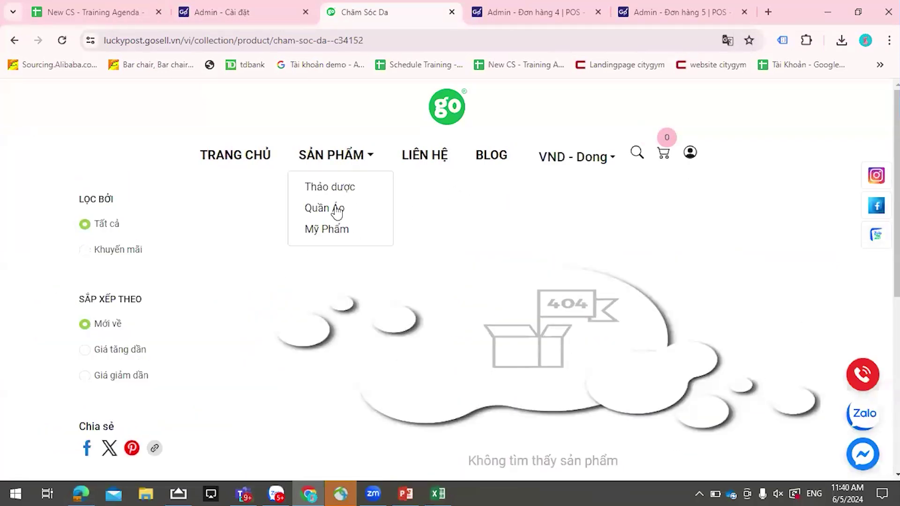
pyautogui.click(347, 206)
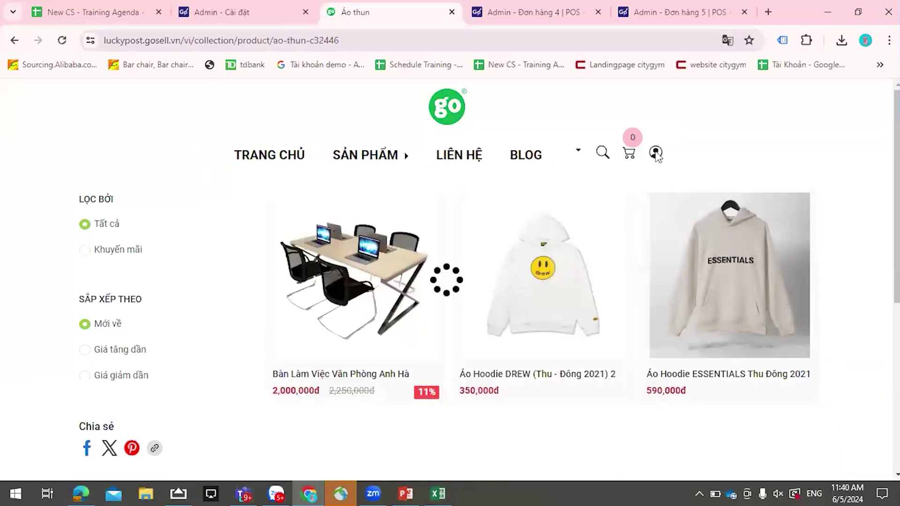
# - Sign in with a saved customer login and open the Áo Hoodie ESSENTIALS Thu Đông 2021 page
pyautogui.click(689, 152)
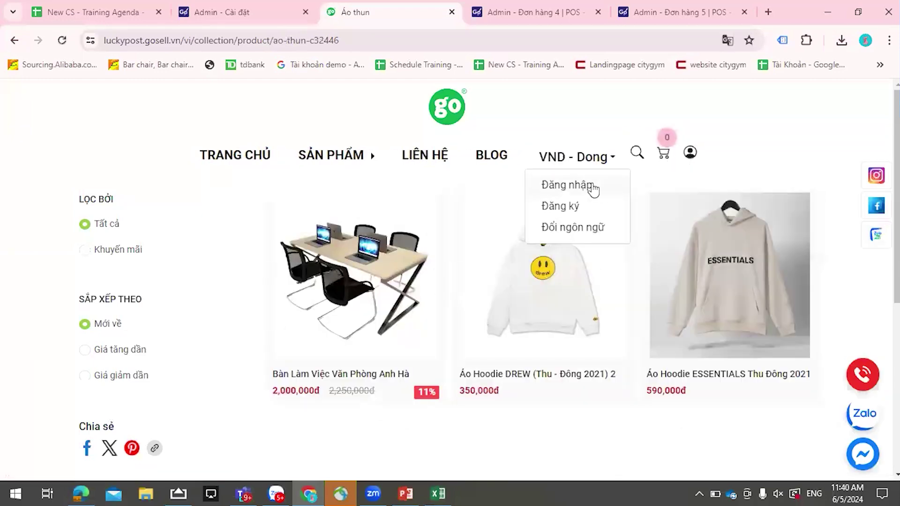
pyautogui.click(592, 188)
pyautogui.click(436, 315)
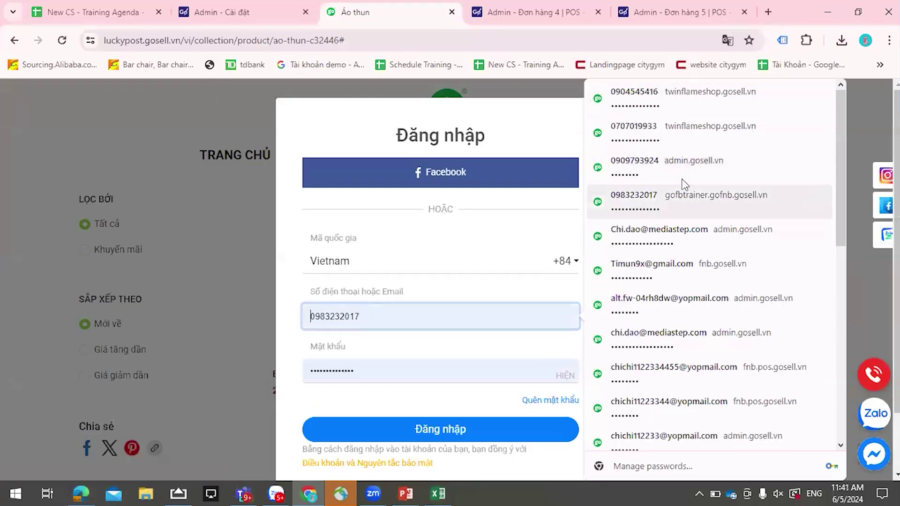
pyautogui.press('Return')
pyautogui.click(458, 427)
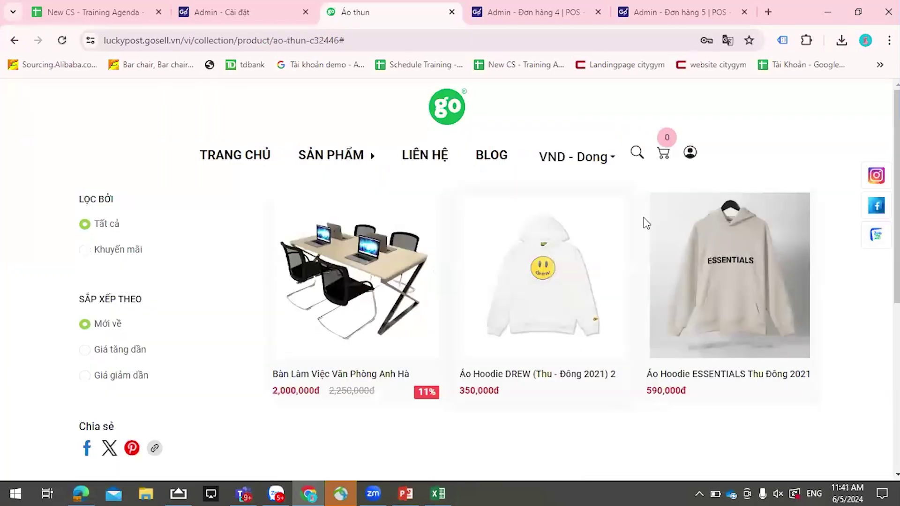
pyautogui.click(689, 152)
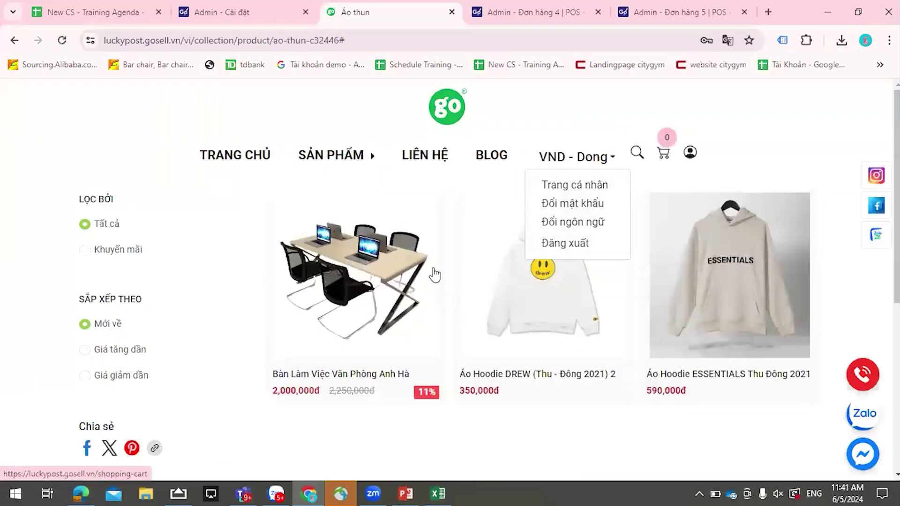
pyautogui.click(691, 300)
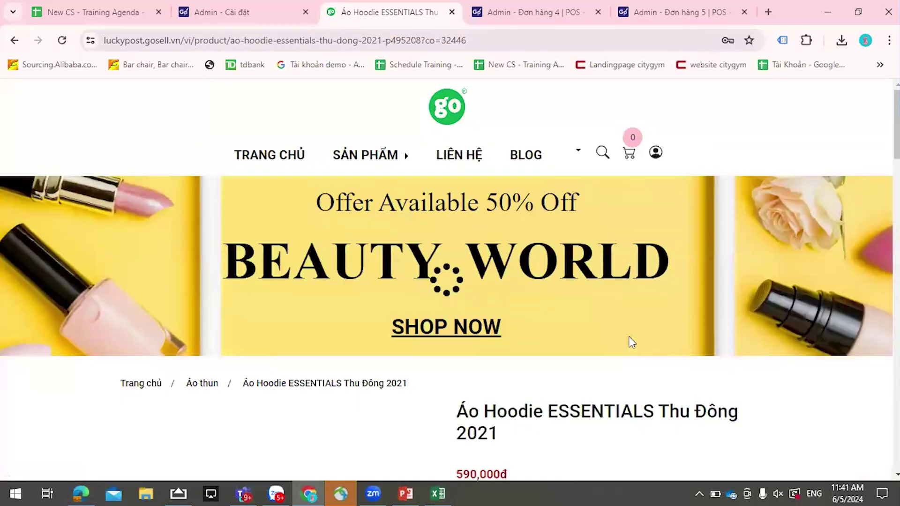
# - Choose the KHO VN warehouse and add the black ESSENTIALS hoodie to the cart
pyautogui.scroll(-7, 629, 341)
pyautogui.scroll(-4, 498, 409)
pyautogui.click(482, 271)
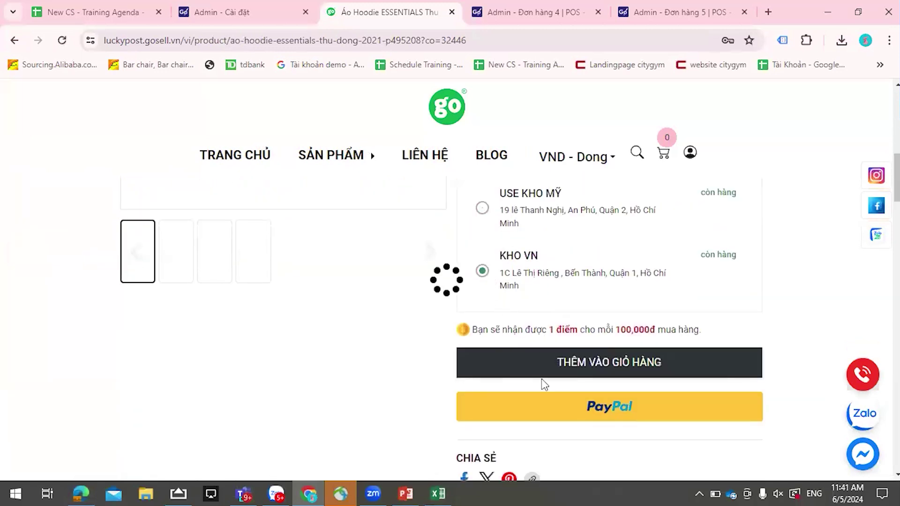
pyautogui.click(589, 361)
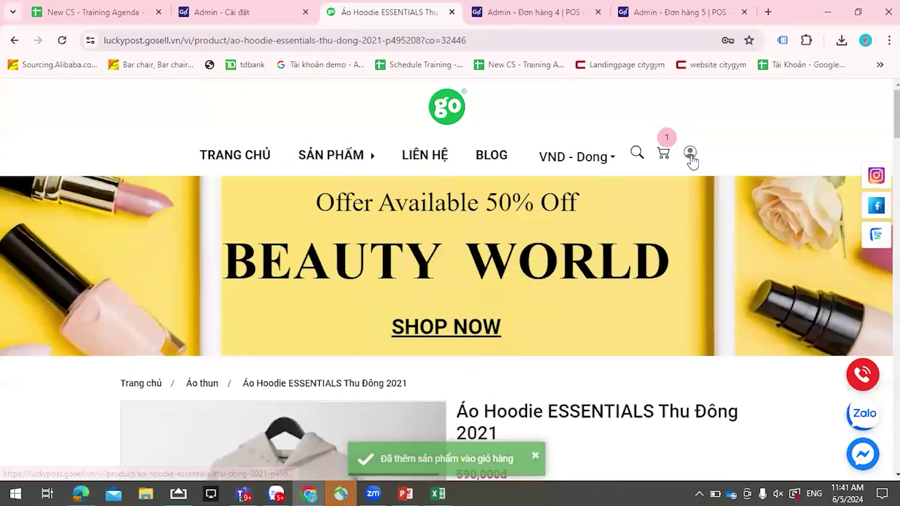
# - Open the shopping cart and review the hoodie ×1 at 590,000đ with 22,000đ shipping
pyautogui.click(689, 154)
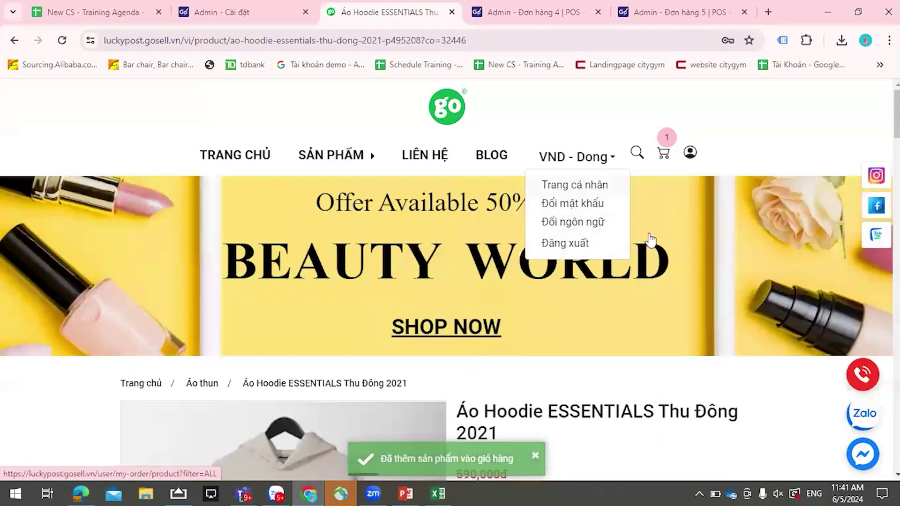
pyautogui.scroll(-3, 651, 240)
pyautogui.click(664, 138)
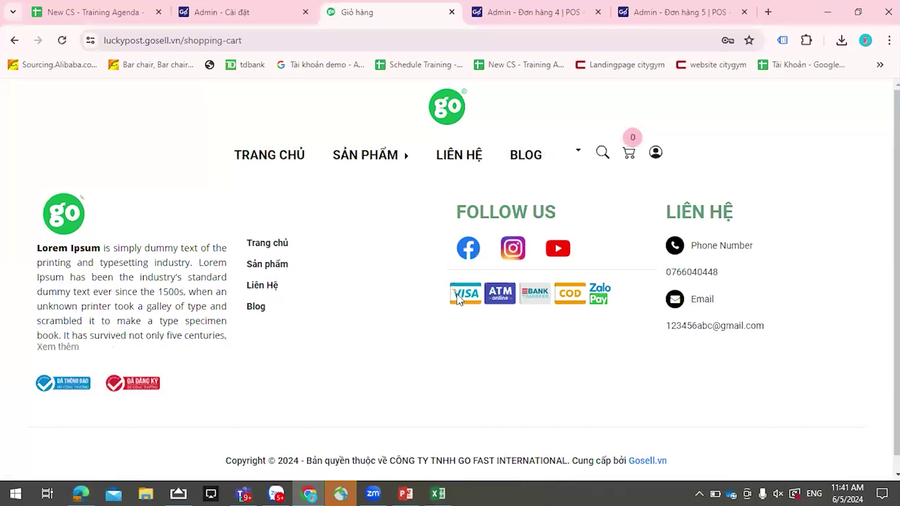
pyautogui.scroll(3, 508, 299)
pyautogui.scroll(-1, 803, 372)
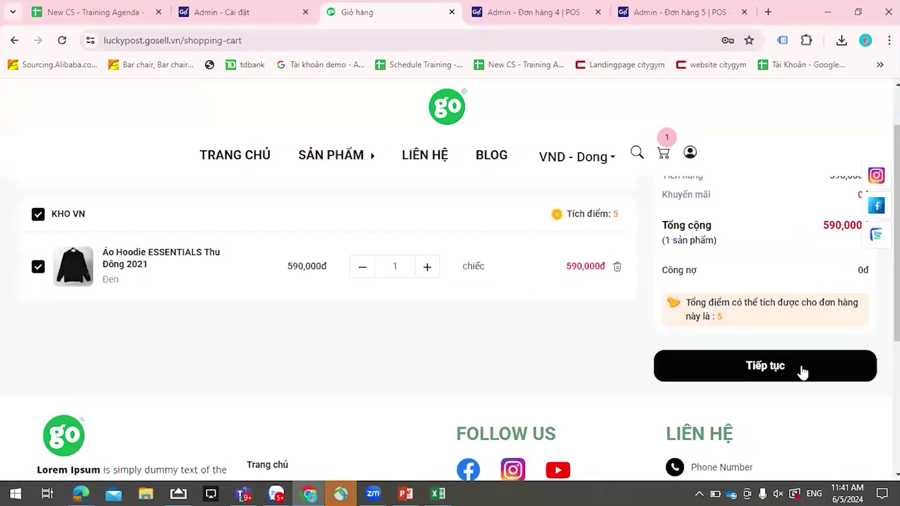
pyautogui.scroll(1, 796, 370)
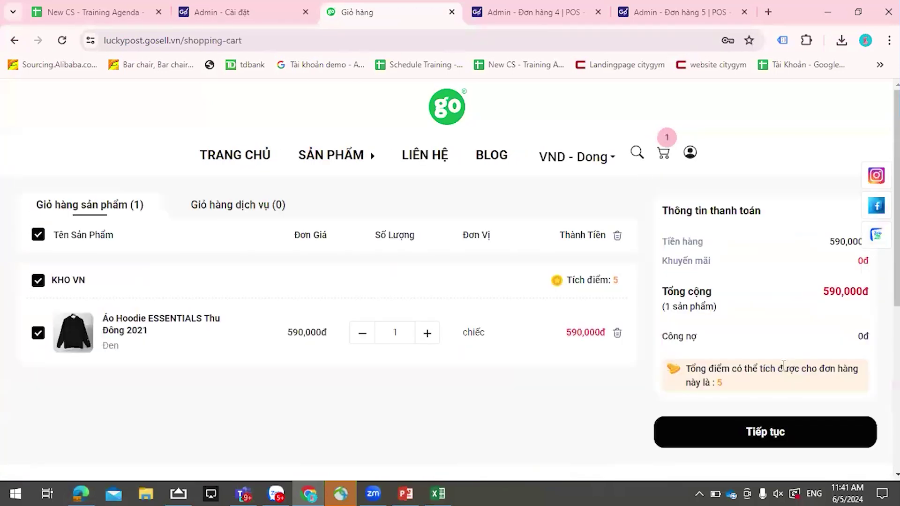
pyautogui.scroll(-1, 775, 365)
# - Proceed to checkout, look over the delivery address and shipping method, then return to admin settings
pyautogui.click(762, 375)
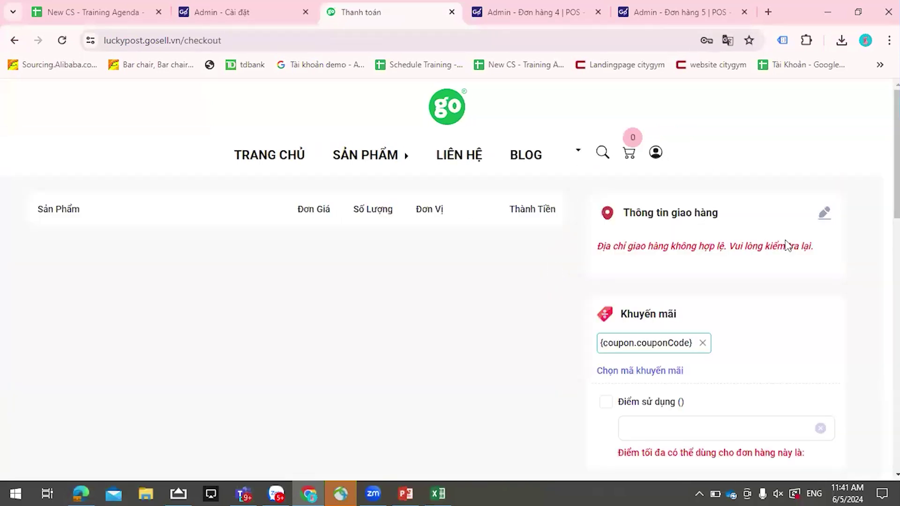
pyautogui.click(823, 215)
pyautogui.click(810, 188)
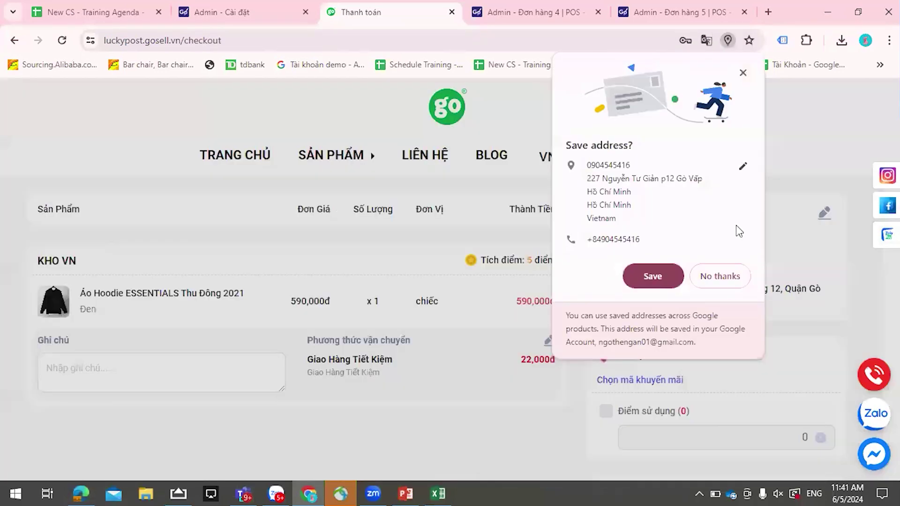
pyautogui.click(653, 276)
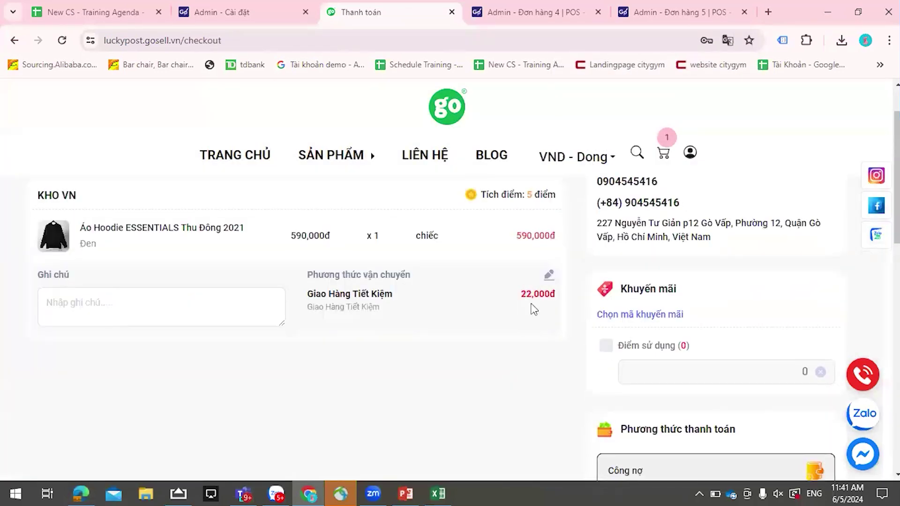
pyautogui.click(548, 344)
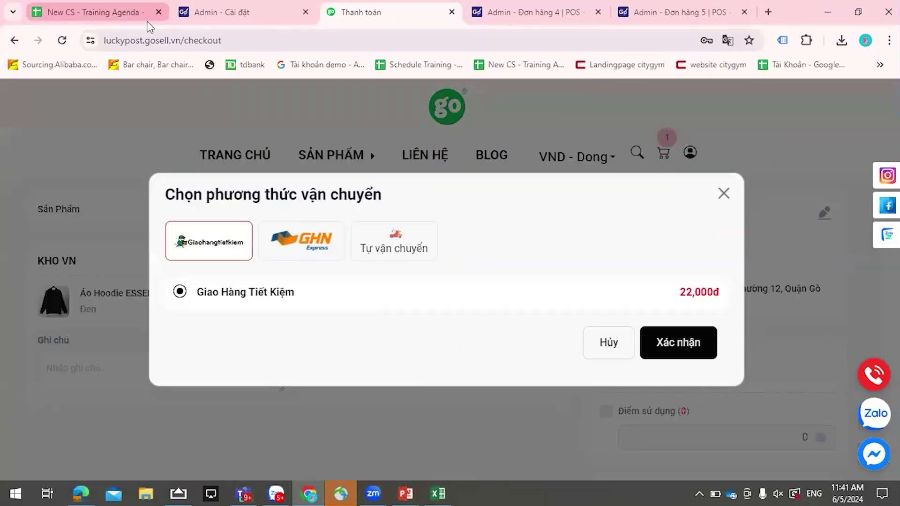
pyautogui.click(248, 13)
pyautogui.scroll(5, 215, 314)
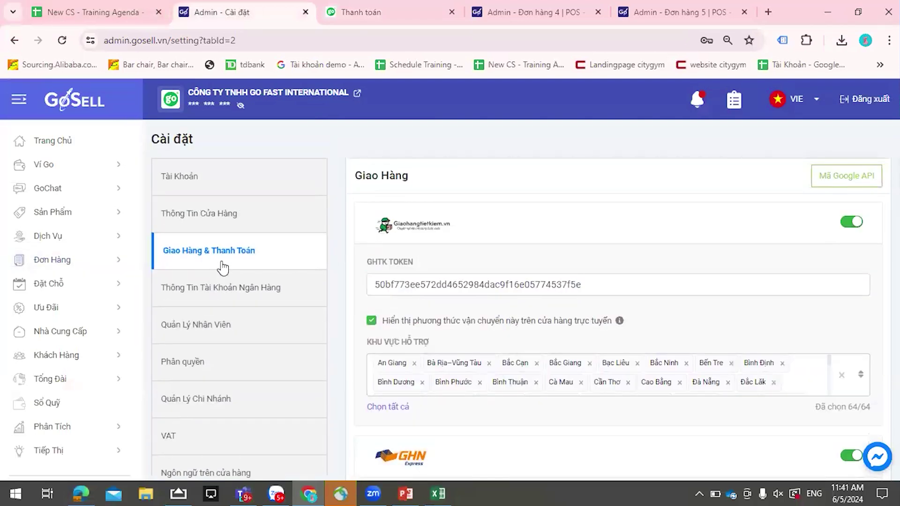
# - In Giao Hàng & Thanh Toán, switch off GHN delivery and confirm
pyautogui.click(221, 263)
pyautogui.scroll(-3, 711, 275)
pyautogui.scroll(-8, 711, 275)
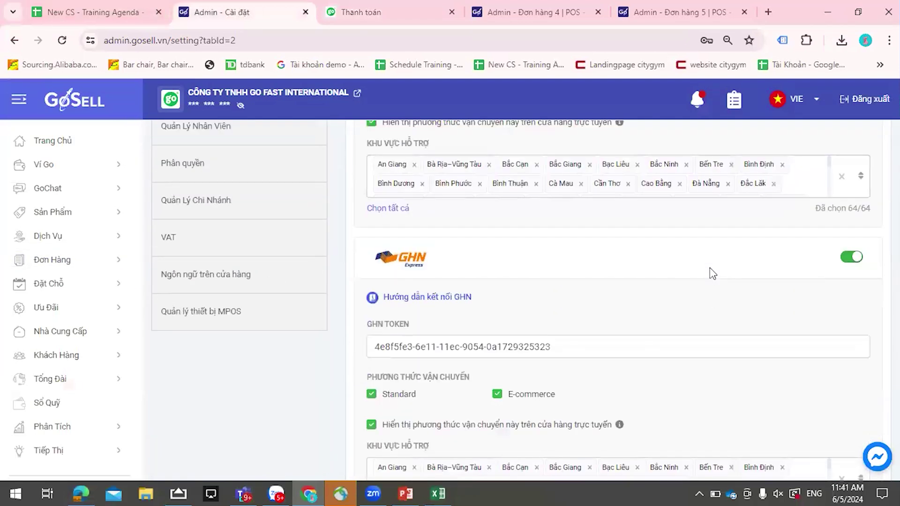
pyautogui.scroll(-4, 677, 375)
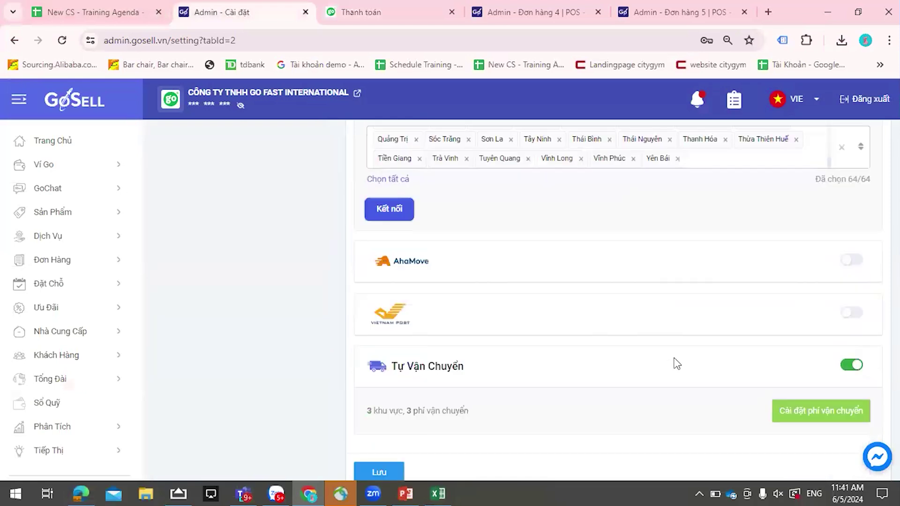
pyautogui.scroll(10, 821, 286)
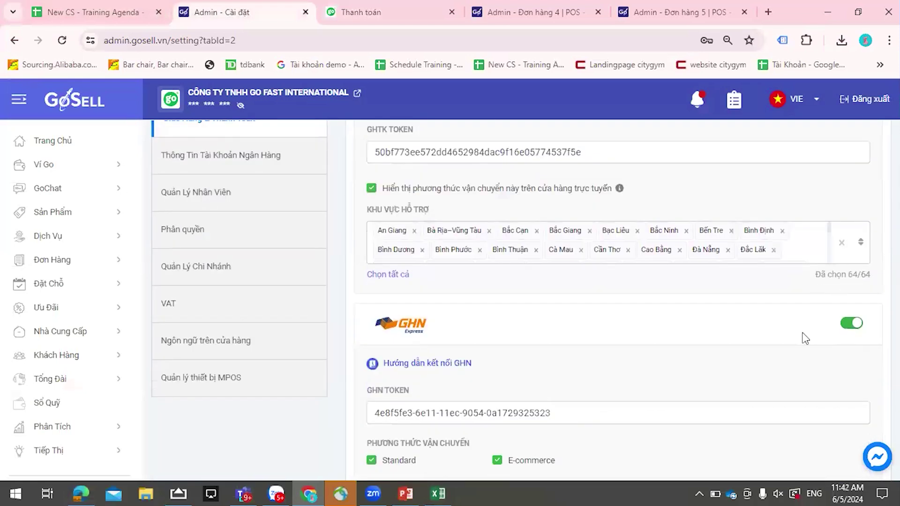
pyautogui.click(851, 323)
pyautogui.click(487, 309)
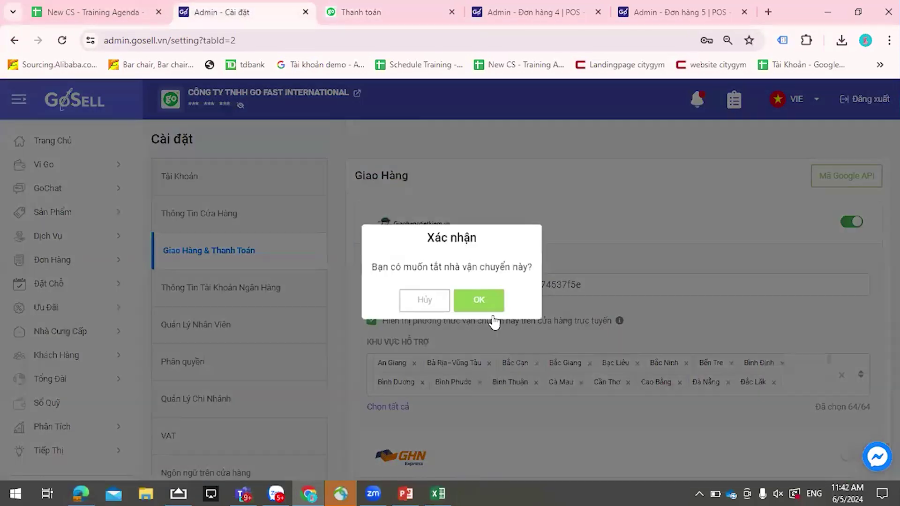
# - Switch off Giao Hàng Tiết Kiệm delivery, confirm, and save the settings with Lưu
pyautogui.click(496, 302)
pyautogui.scroll(-7, 656, 318)
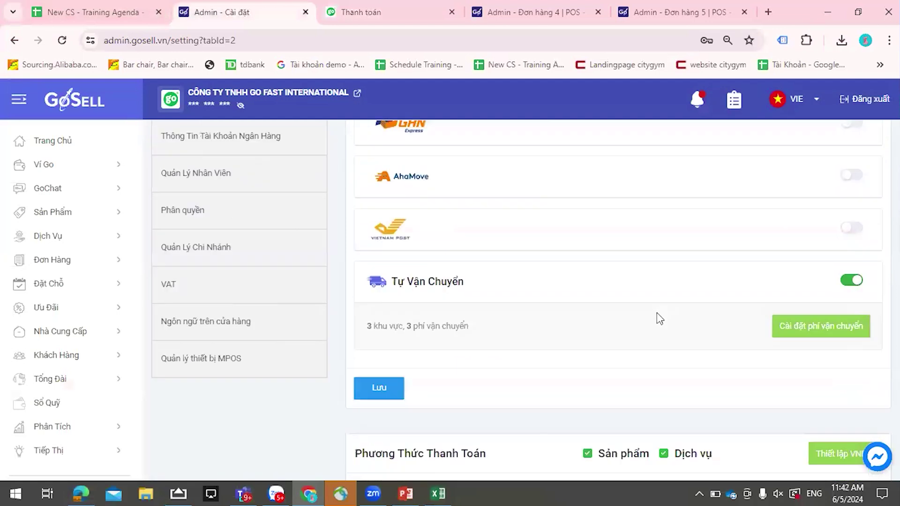
pyautogui.scroll(-1, 826, 347)
pyautogui.scroll(5, 618, 389)
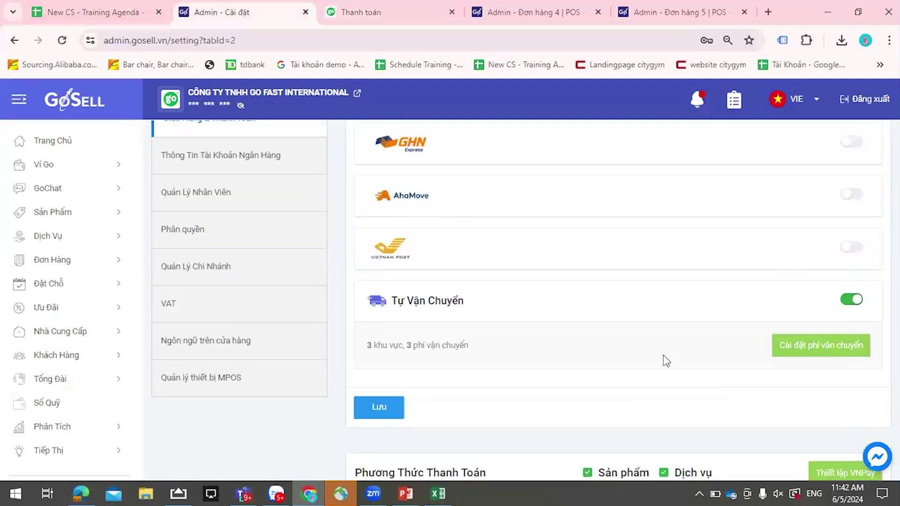
pyautogui.scroll(3, 792, 391)
pyautogui.scroll(-3, 796, 390)
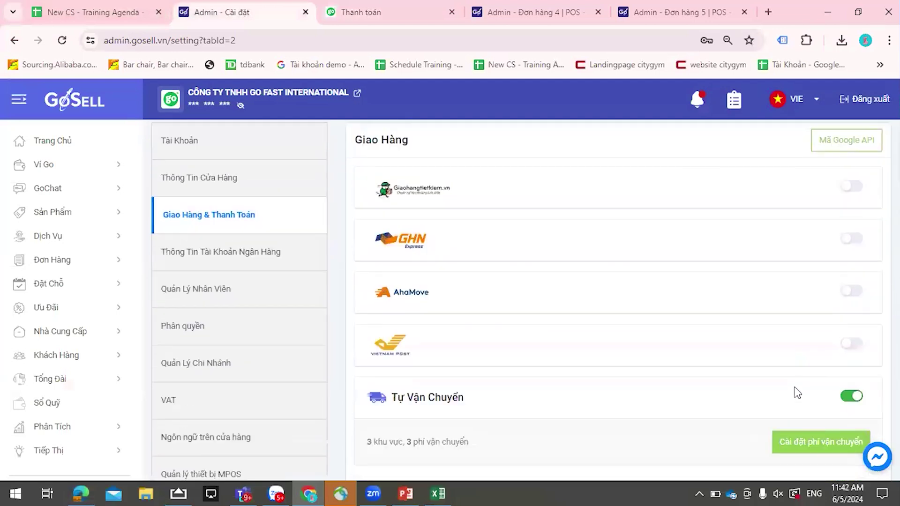
pyautogui.scroll(3, 796, 391)
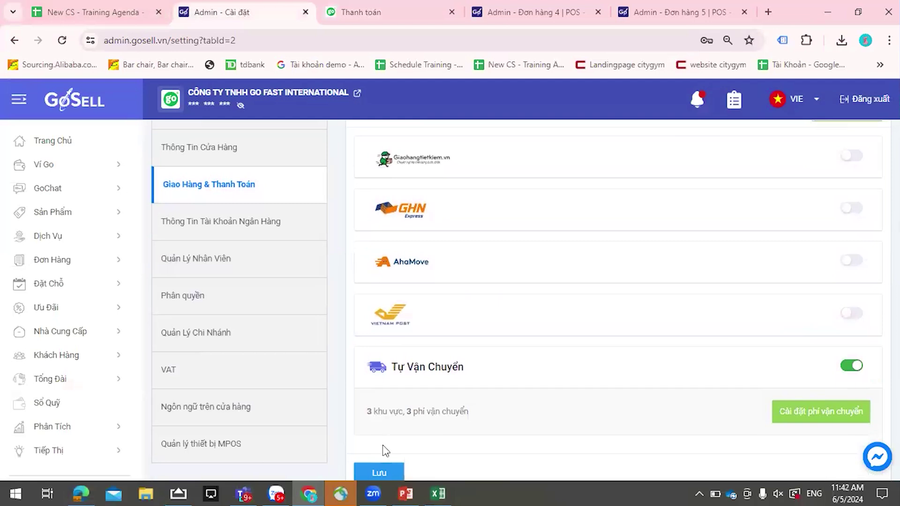
pyautogui.scroll(-1, 384, 408)
pyautogui.click(379, 407)
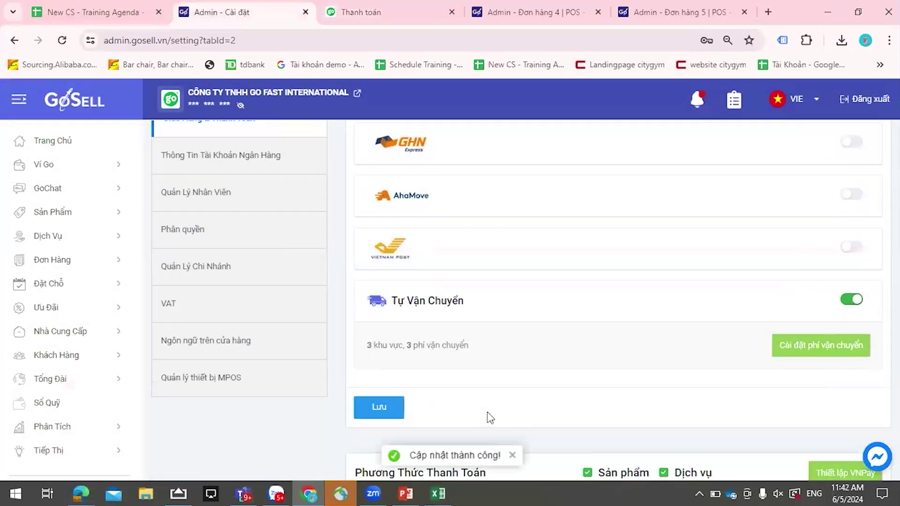
# - Go back to the storefront checkout and reload the page
pyautogui.click(365, 12)
pyautogui.click(371, 34)
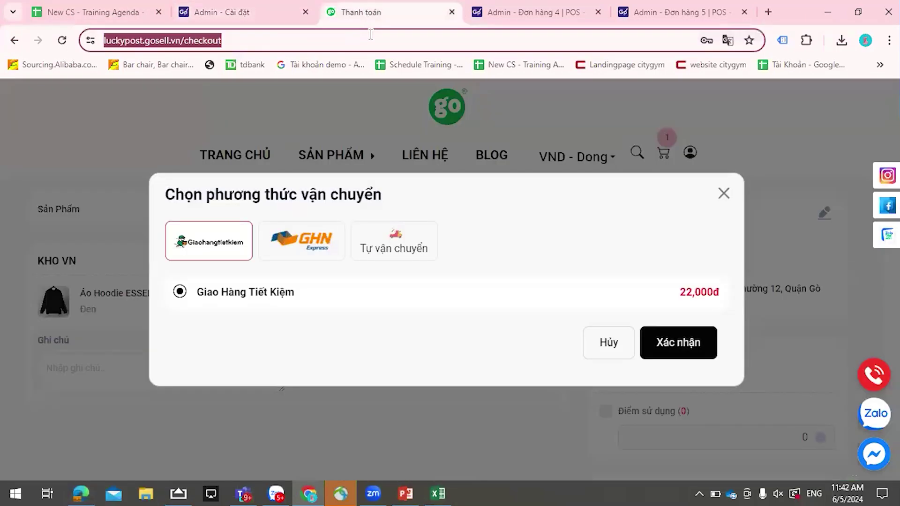
pyautogui.press('Return')
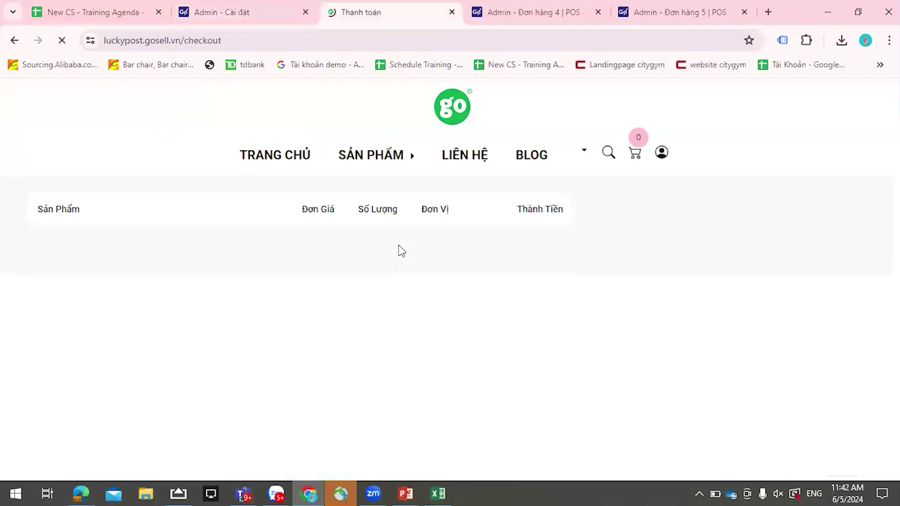
# - Check that checkout now shows the 30,000đ self-delivery shipping fee
pyautogui.scroll(-2, 743, 304)
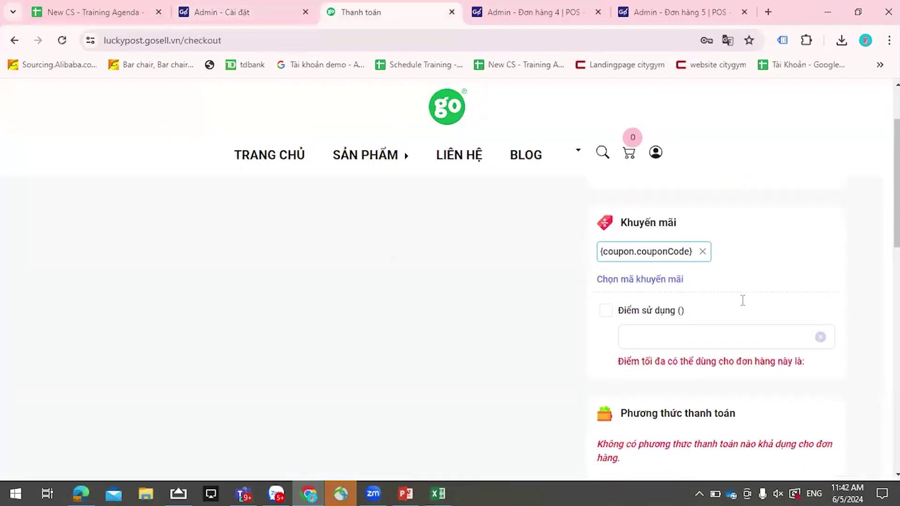
pyautogui.scroll(-1, 742, 302)
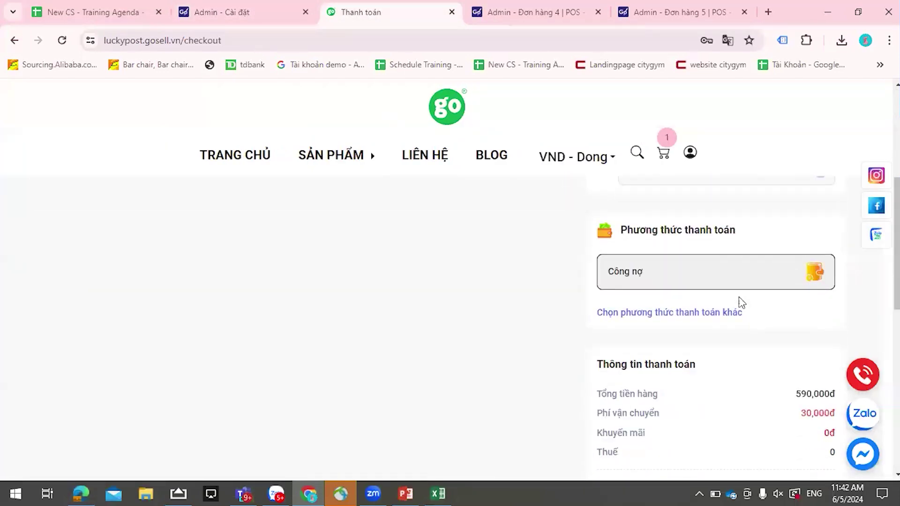
pyautogui.scroll(4, 742, 303)
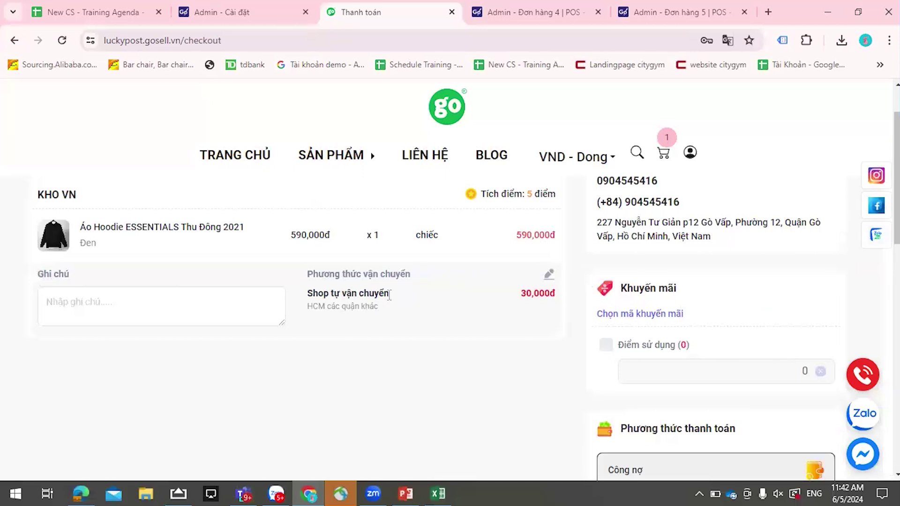
pyautogui.moveTo(521, 293); pyautogui.dragTo(557, 305)
pyautogui.click(531, 335)
pyautogui.scroll(-3, 567, 316)
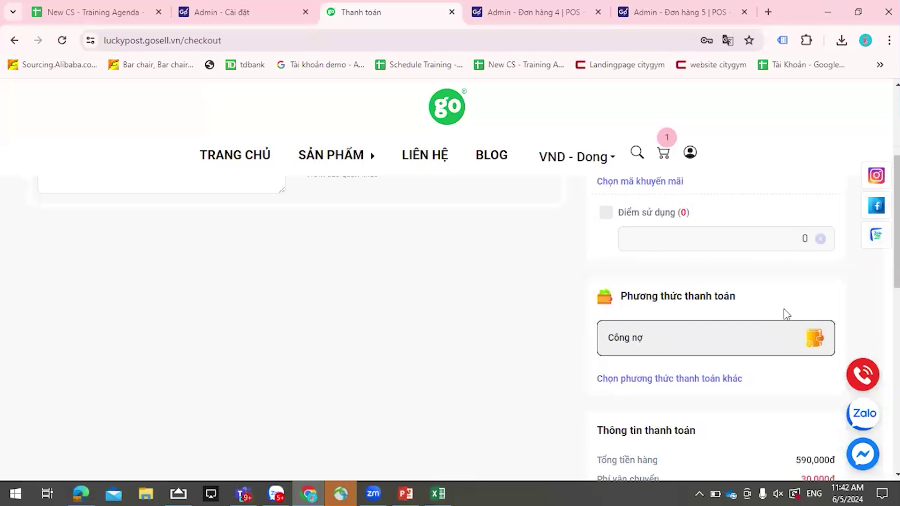
pyautogui.scroll(-1, 787, 314)
pyautogui.scroll(-1, 784, 311)
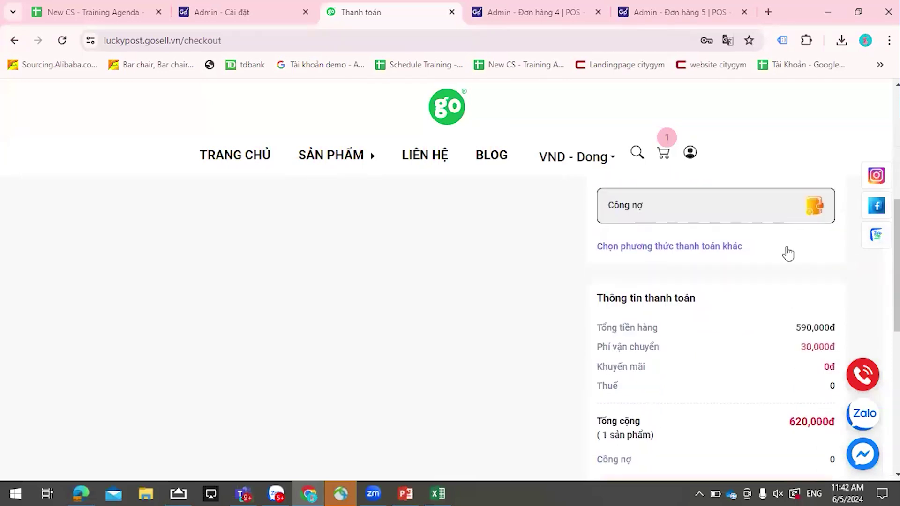
pyautogui.scroll(2, 717, 305)
# - Open the other payment methods and keep Công nợ, confirming with Đồng ý
pyautogui.click(700, 379)
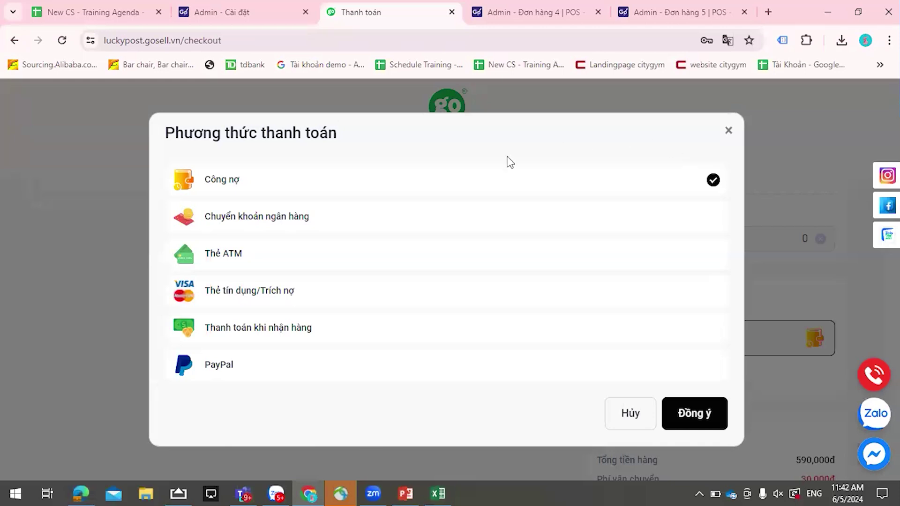
pyautogui.click(694, 413)
pyautogui.scroll(-6, 732, 414)
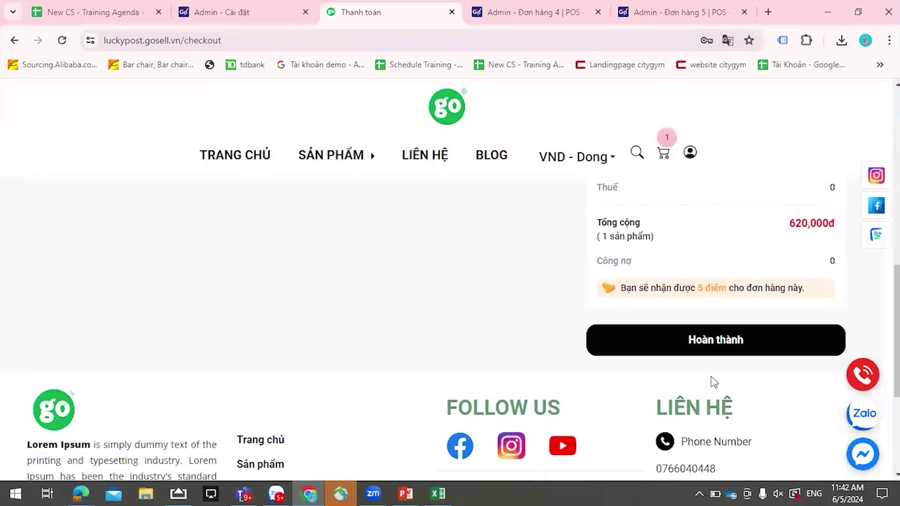
# - Place the hoodie order with Hoàn thành, view the success page, then open the admin Đơn Hàng list
pyautogui.click(701, 340)
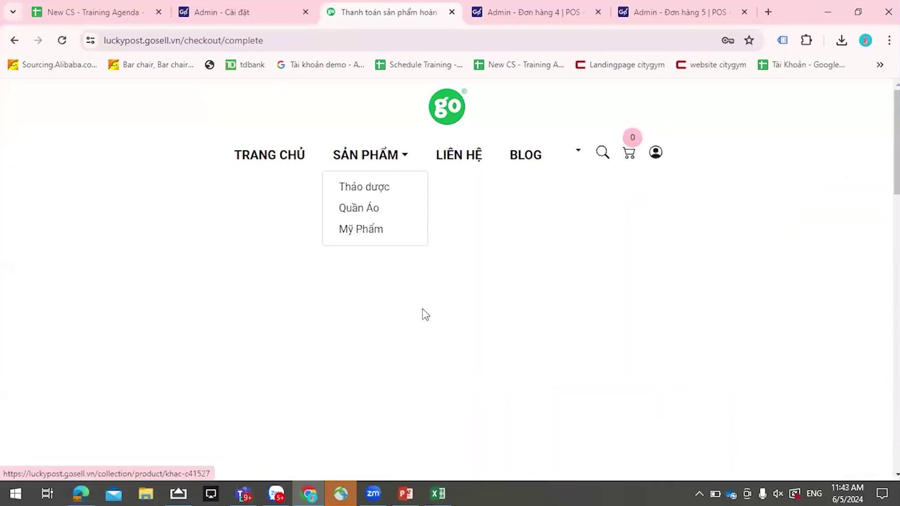
pyautogui.click(255, 13)
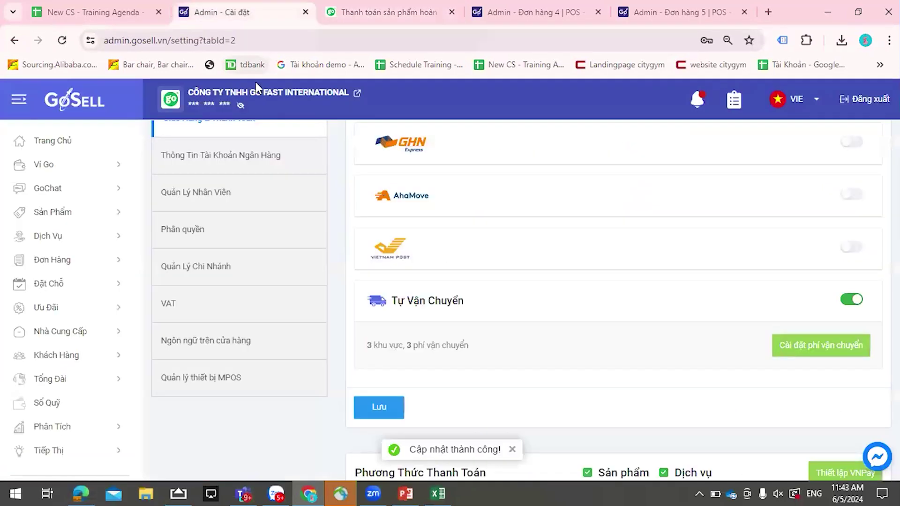
pyautogui.click(413, 12)
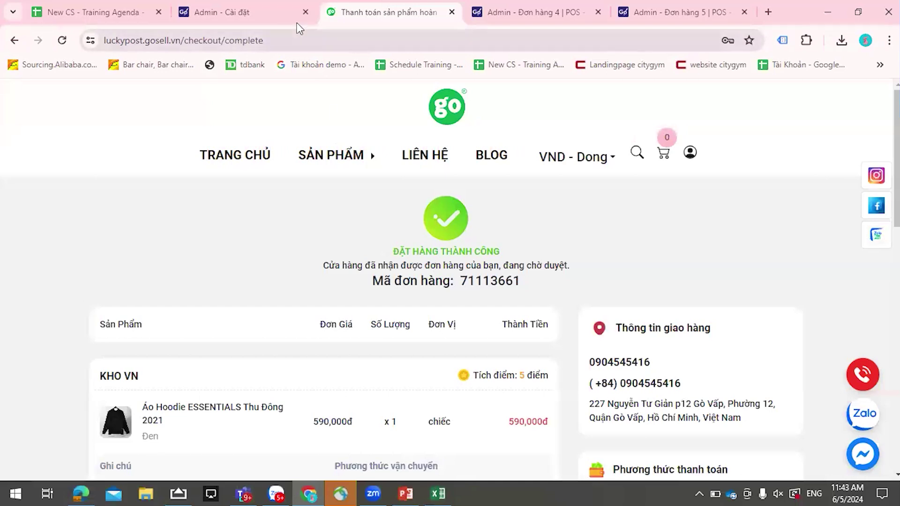
pyautogui.click(299, 14)
pyautogui.click(85, 261)
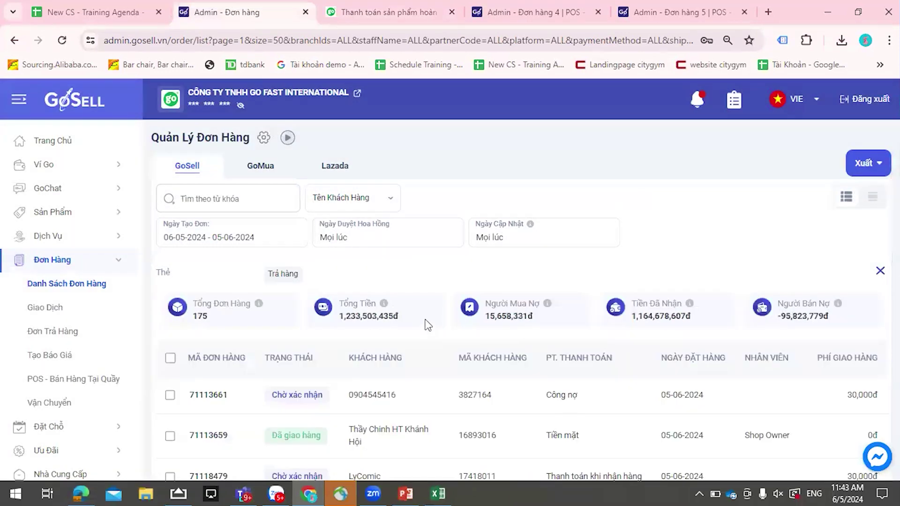
pyautogui.scroll(-2, 427, 325)
pyautogui.click(341, 327)
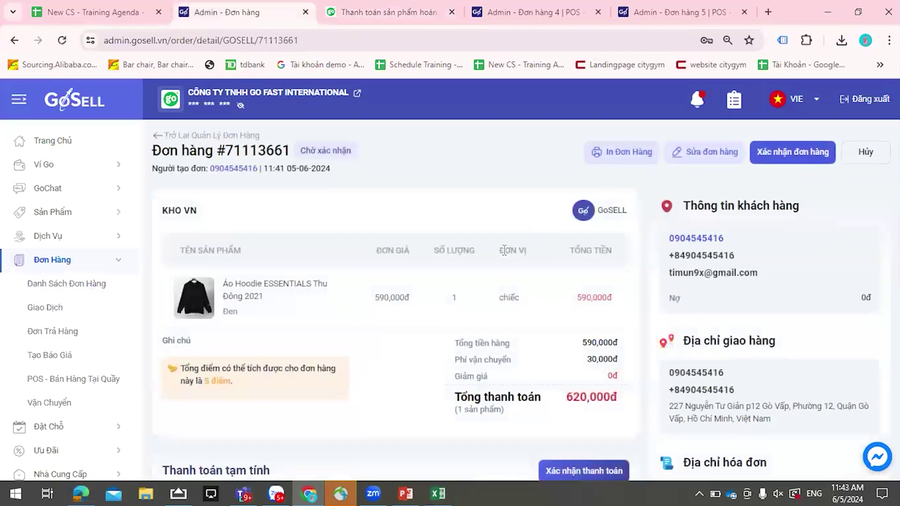
pyautogui.scroll(-3, 768, 311)
pyautogui.scroll(-1, 732, 253)
pyautogui.scroll(5, 747, 285)
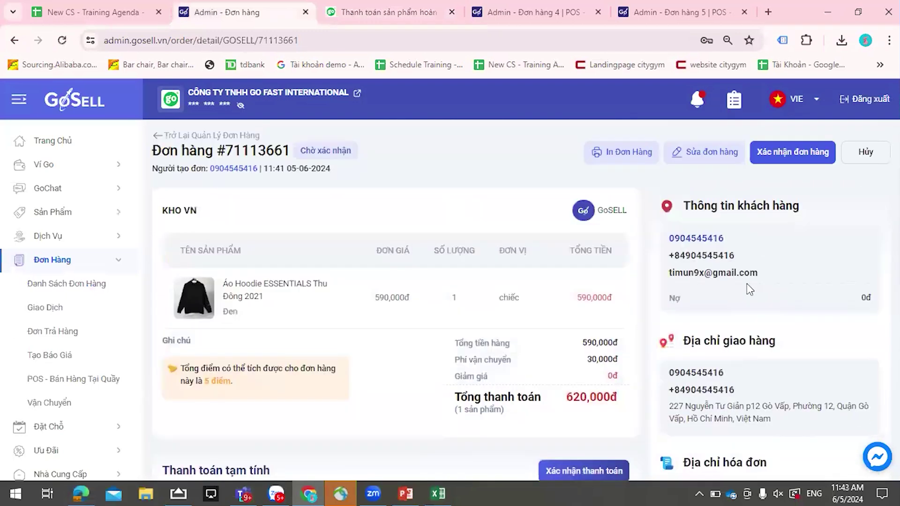
pyautogui.scroll(-1, 614, 259)
pyautogui.scroll(-3, 614, 259)
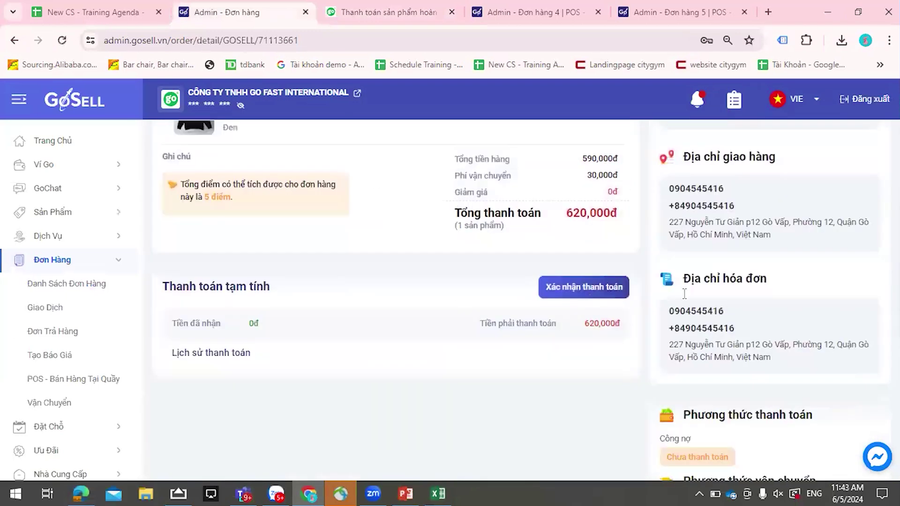
pyautogui.scroll(4, 734, 333)
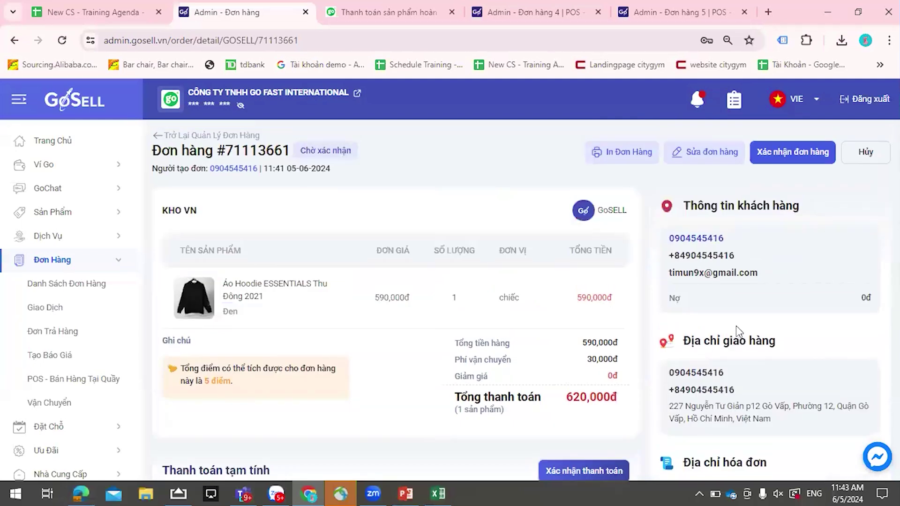
pyautogui.scroll(-1, 760, 236)
pyautogui.scroll(1, 754, 211)
pyautogui.click(798, 150)
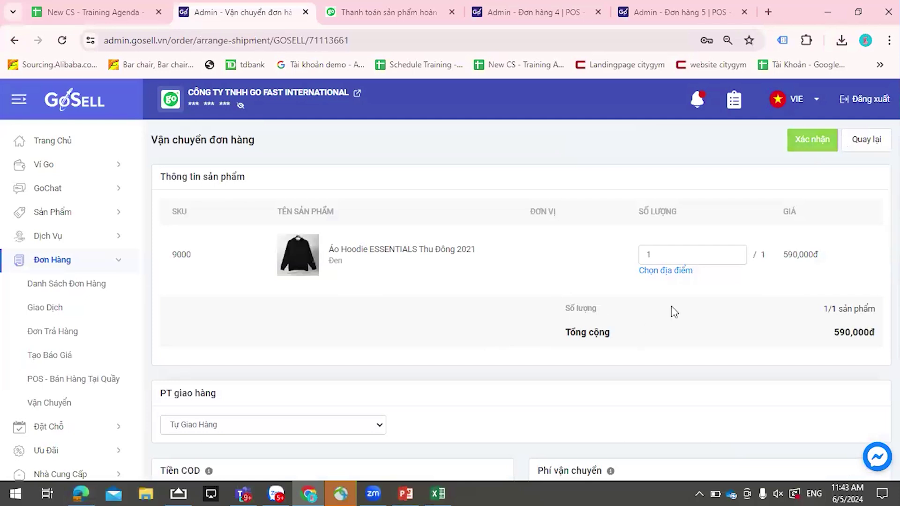
# - Keep quantity 1 with no stock location and leave PT giao hàng as Tự Giao Hàng
pyautogui.click(665, 271)
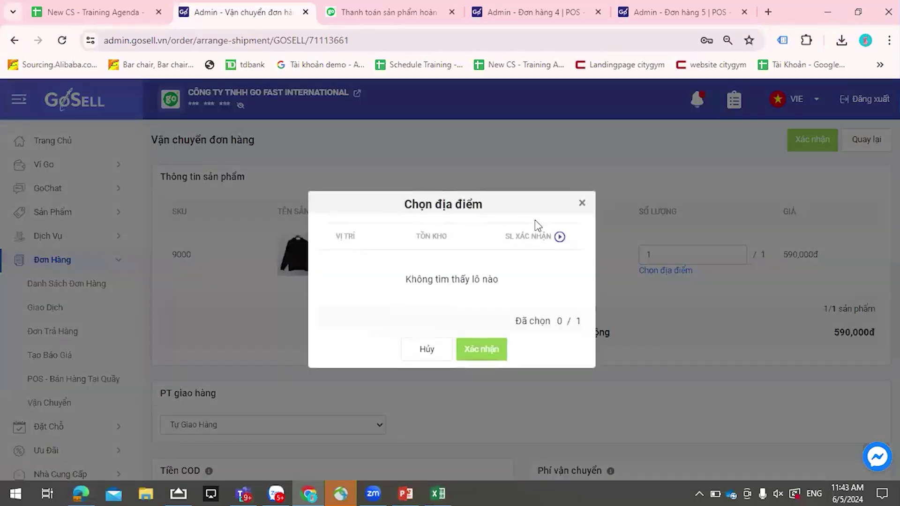
pyautogui.click(581, 206)
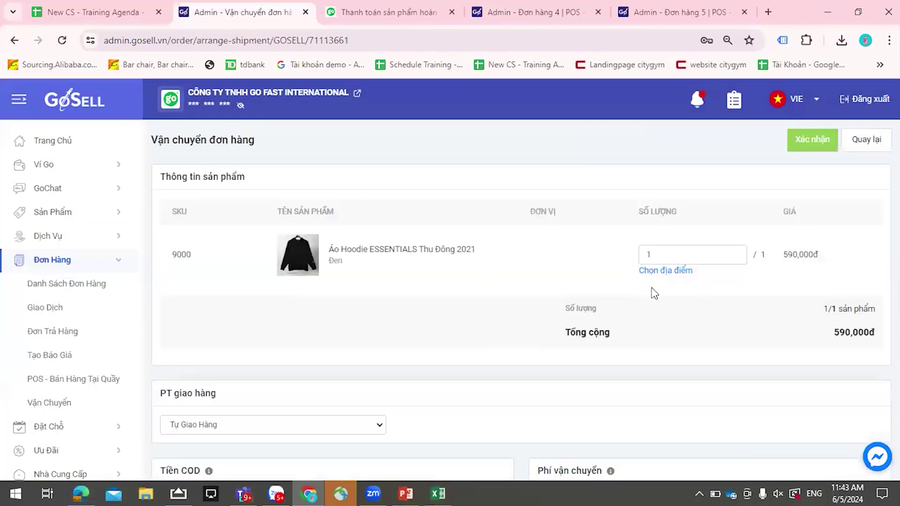
pyautogui.scroll(-4, 652, 293)
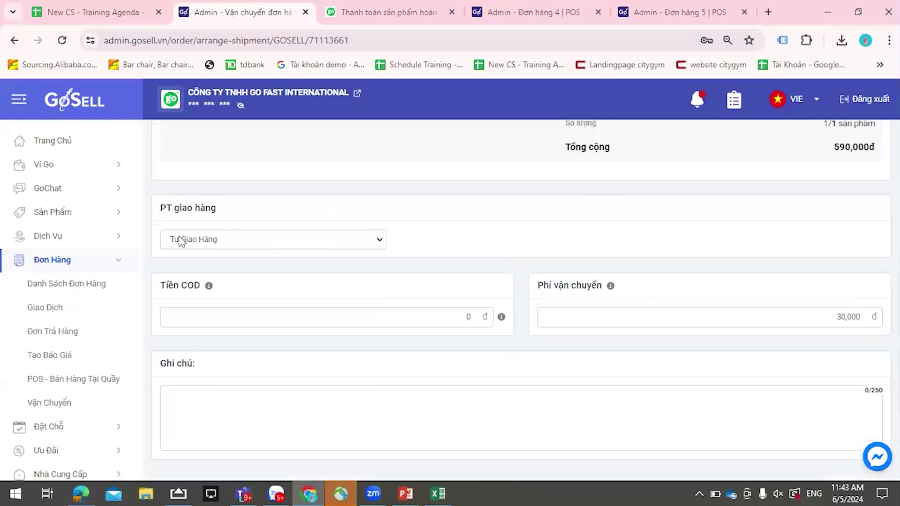
pyautogui.click(232, 240)
pyautogui.click(282, 231)
pyautogui.scroll(4, 462, 331)
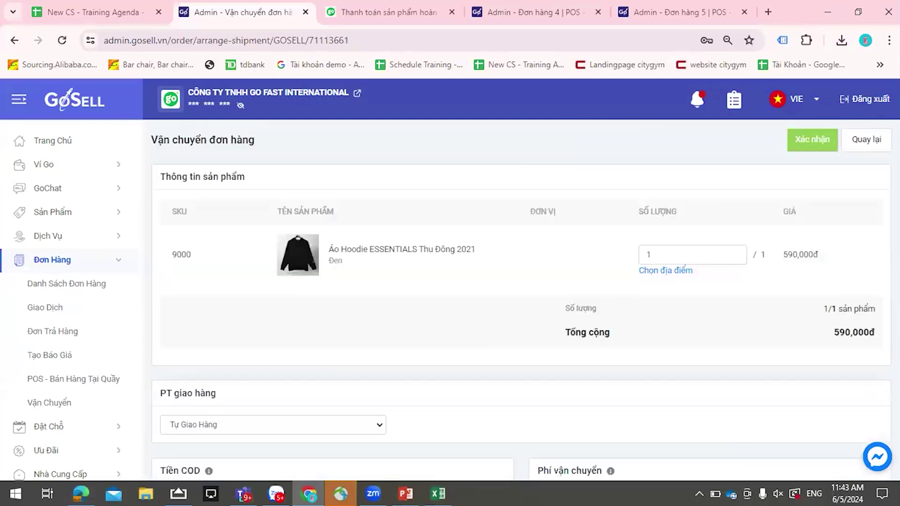
# - Confirm the hoodie order's shipment and mark it as delivered
pyautogui.click(822, 153)
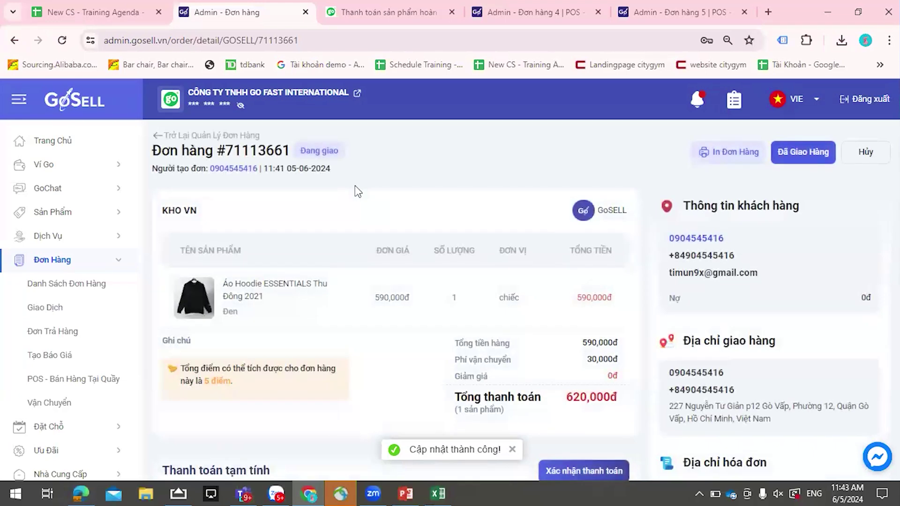
pyautogui.click(813, 161)
pyautogui.click(497, 326)
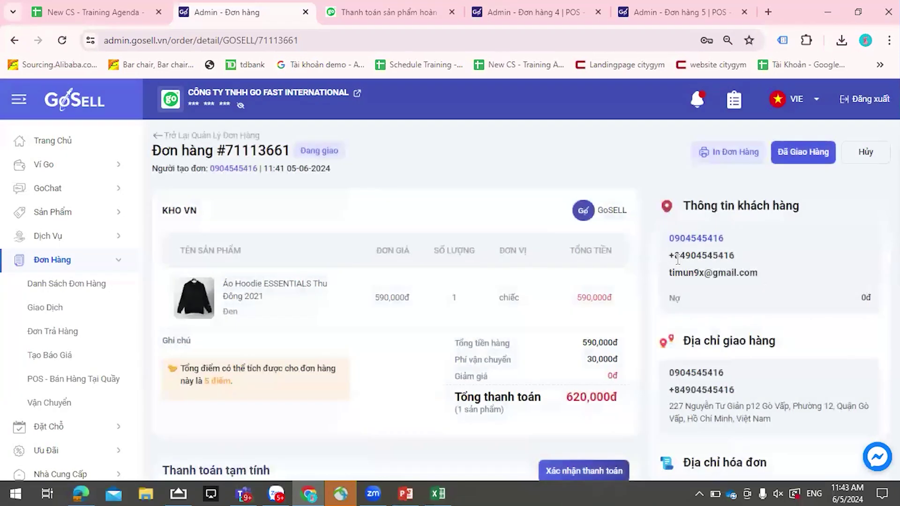
# - Review the order's payment history, provisional payment and 620,000đ amount still due
pyautogui.scroll(-3, 574, 396)
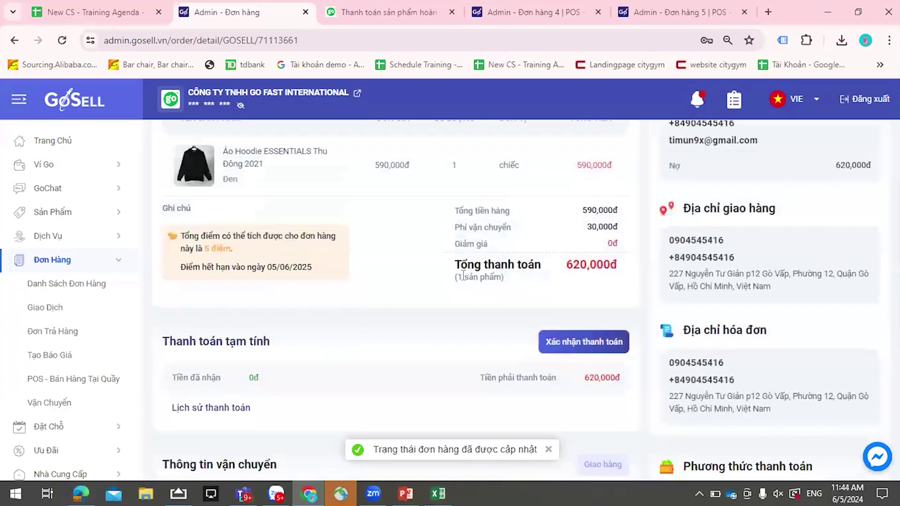
pyautogui.scroll(-3, 164, 254)
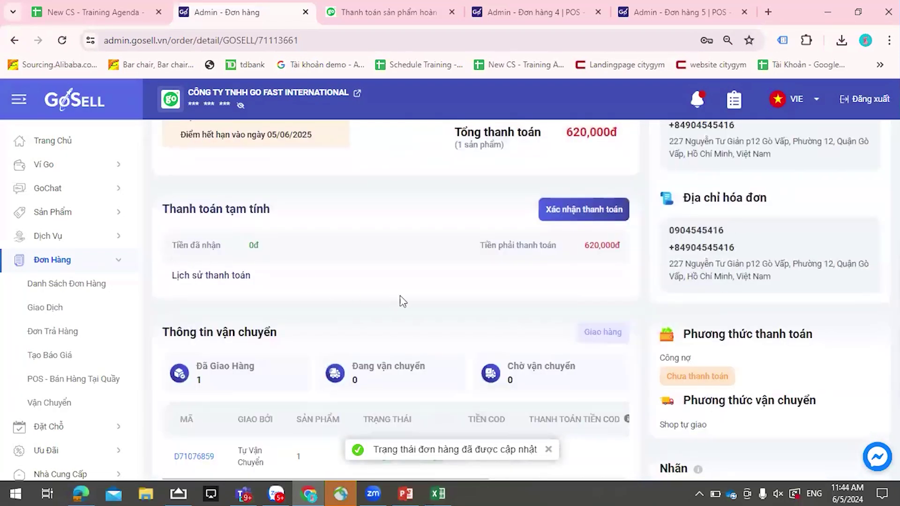
pyautogui.moveTo(175, 273); pyautogui.dragTo(277, 291)
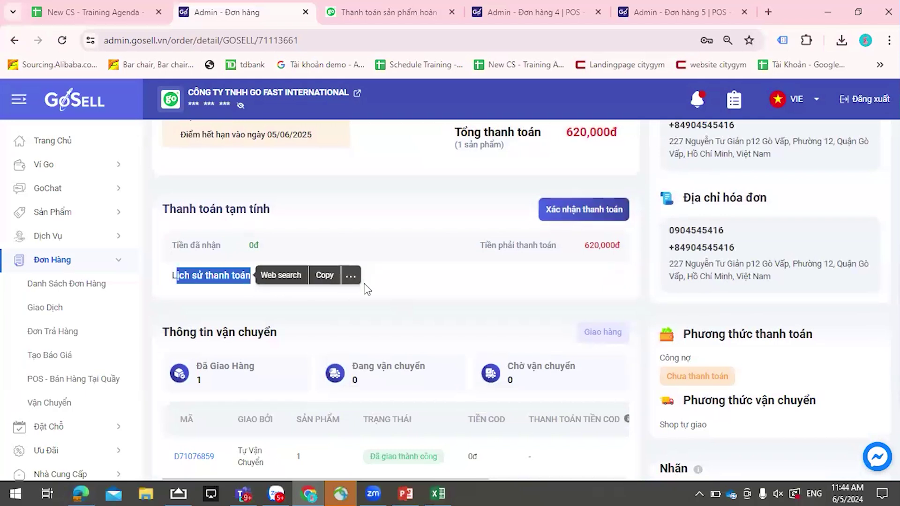
pyautogui.click(204, 226)
pyautogui.moveTo(169, 209); pyautogui.dragTo(270, 210)
pyautogui.click(389, 294)
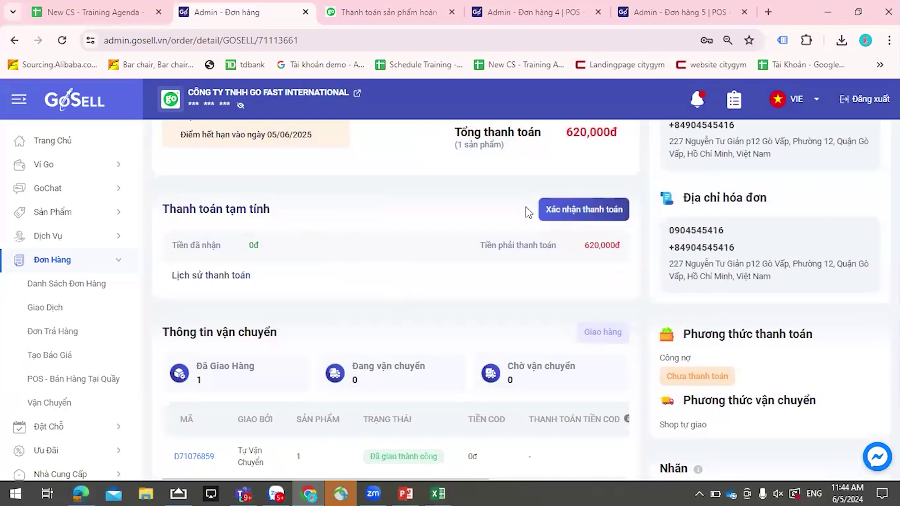
pyautogui.moveTo(491, 250); pyautogui.dragTo(556, 248)
pyautogui.click(578, 274)
pyautogui.scroll(-3, 593, 265)
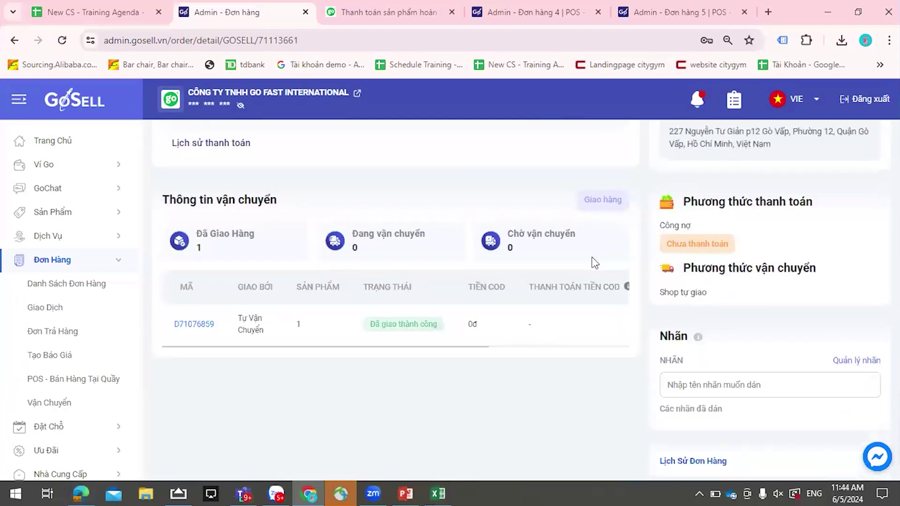
pyautogui.scroll(2, 592, 261)
pyautogui.scroll(3, 591, 256)
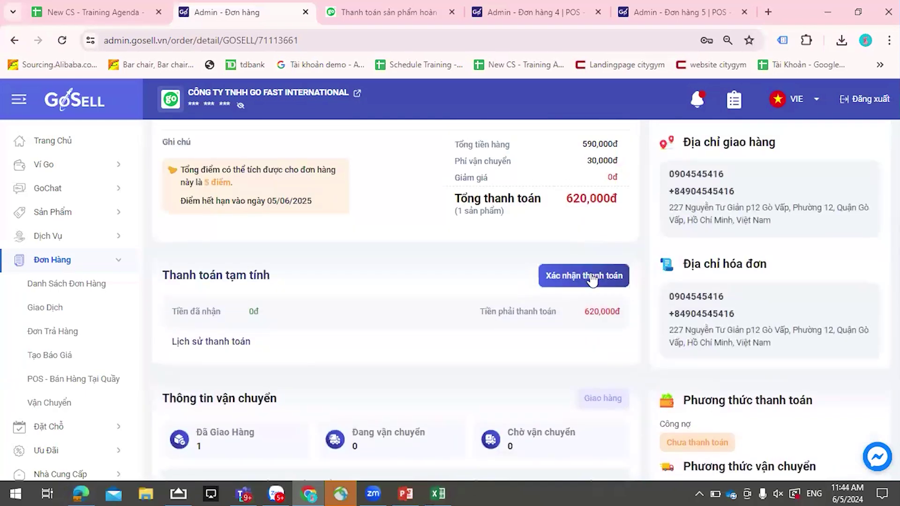
# - Record a 400,000đ payment with the note 'còn thiếu', leaving 220,000đ due
pyautogui.click(591, 280)
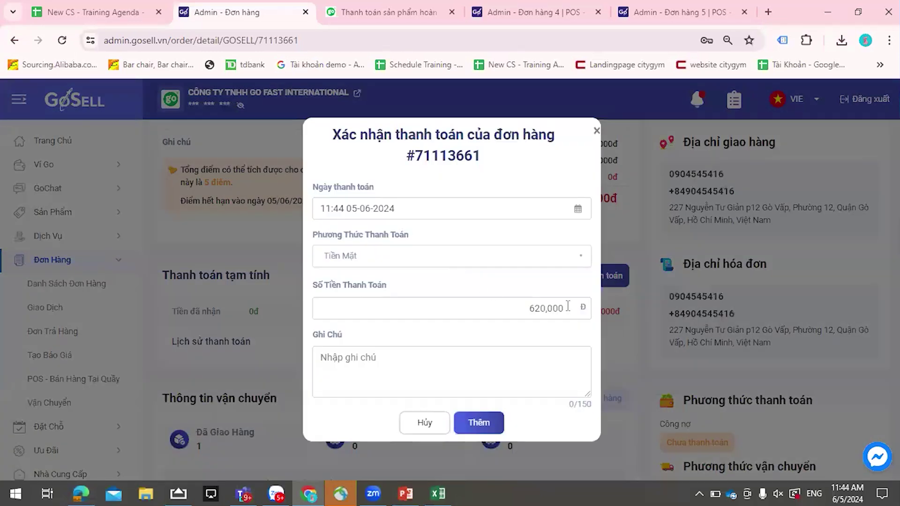
pyautogui.click(474, 373)
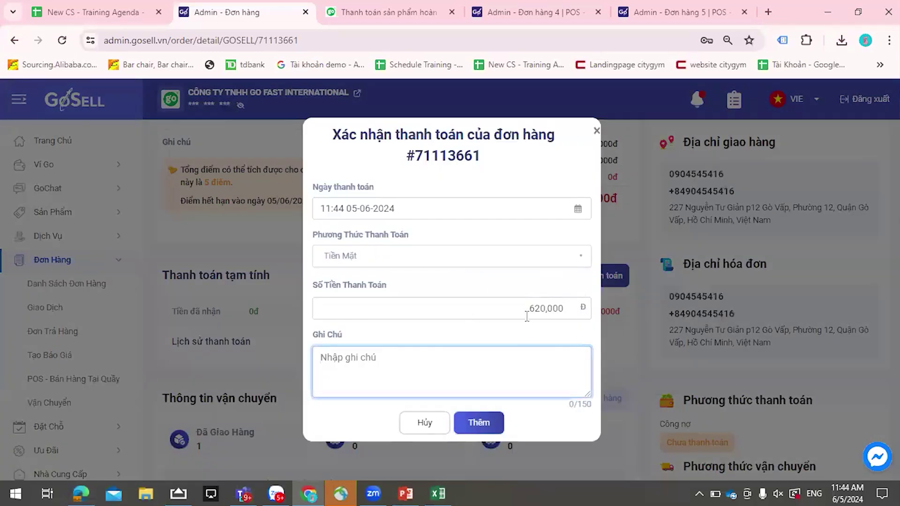
pyautogui.doubleClick(579, 313)
pyautogui.write('40,000')
pyautogui.click(512, 366)
pyautogui.write('còn h')
pyautogui.press('BackSpace')
pyautogui.press('BackSpace')
pyautogui.write('thiếu')
pyautogui.click(481, 424)
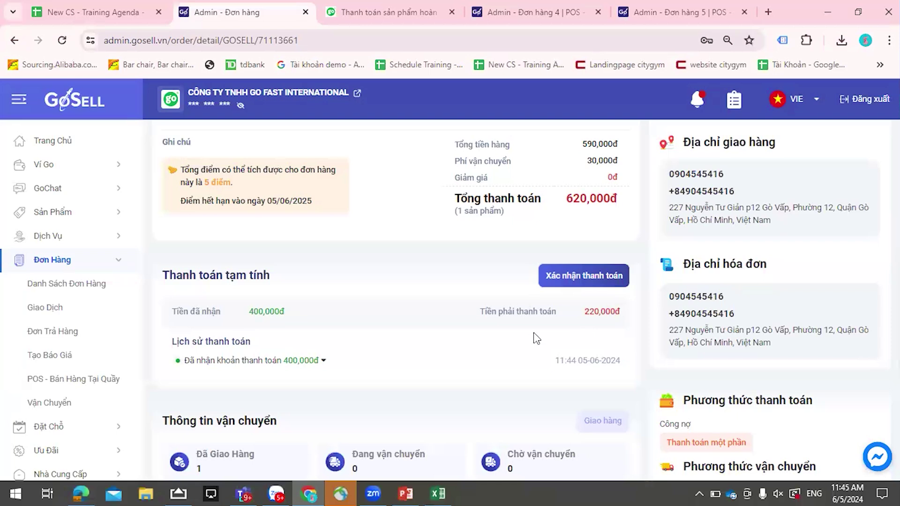
pyautogui.scroll(4, 534, 333)
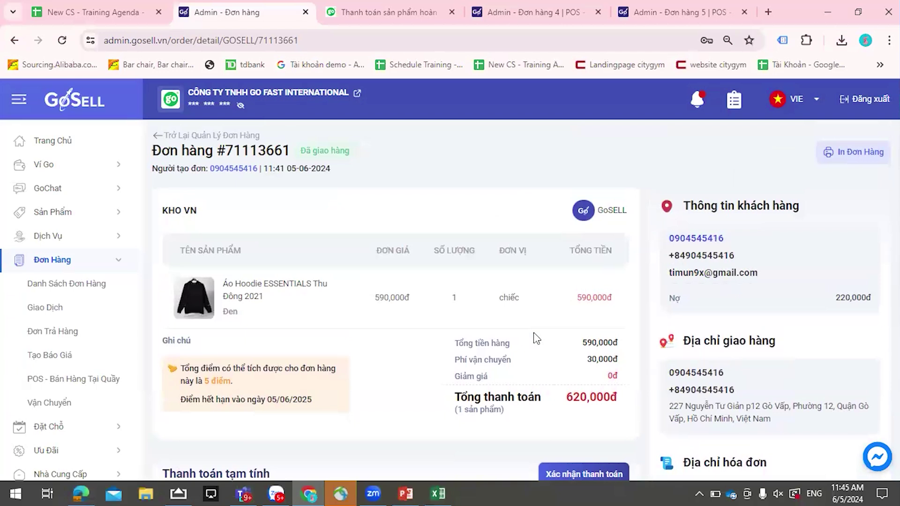
pyautogui.scroll(-4, 533, 333)
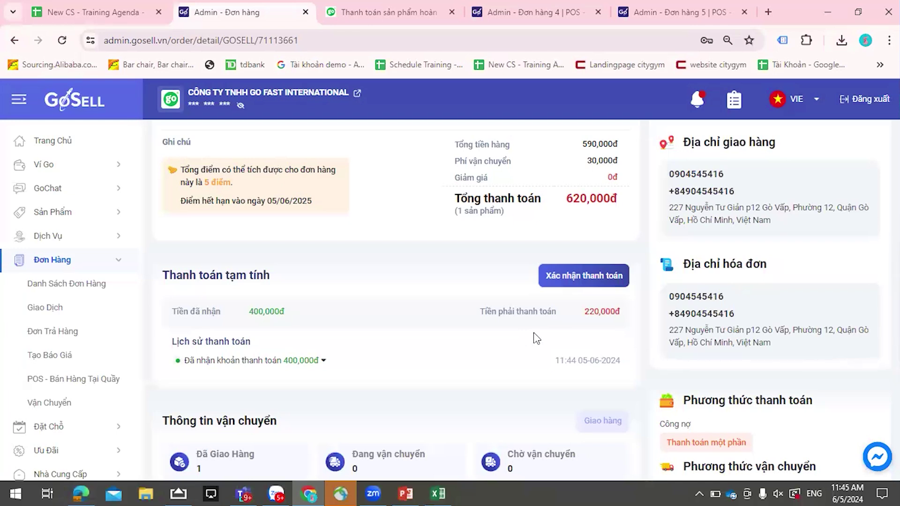
pyautogui.scroll(4, 609, 288)
pyautogui.scroll(-3, 580, 342)
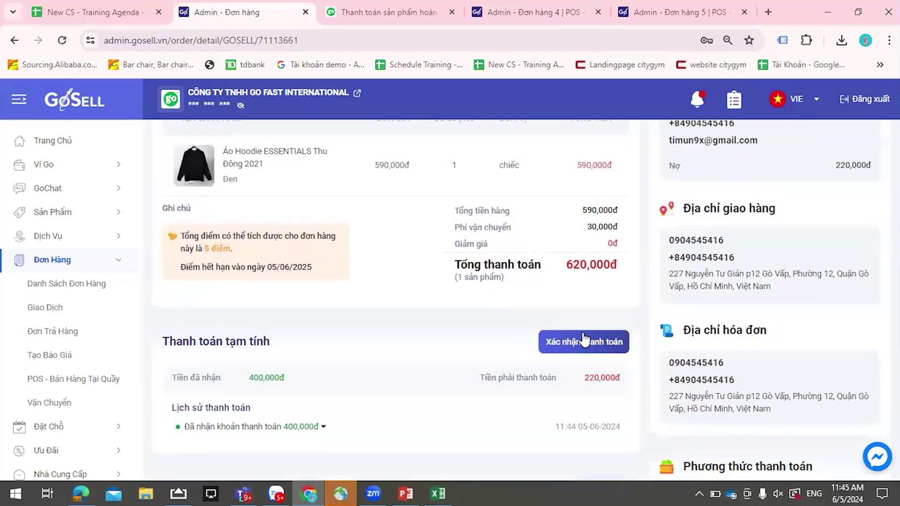
pyautogui.click(581, 341)
pyautogui.moveTo(520, 309); pyautogui.dragTo(629, 321)
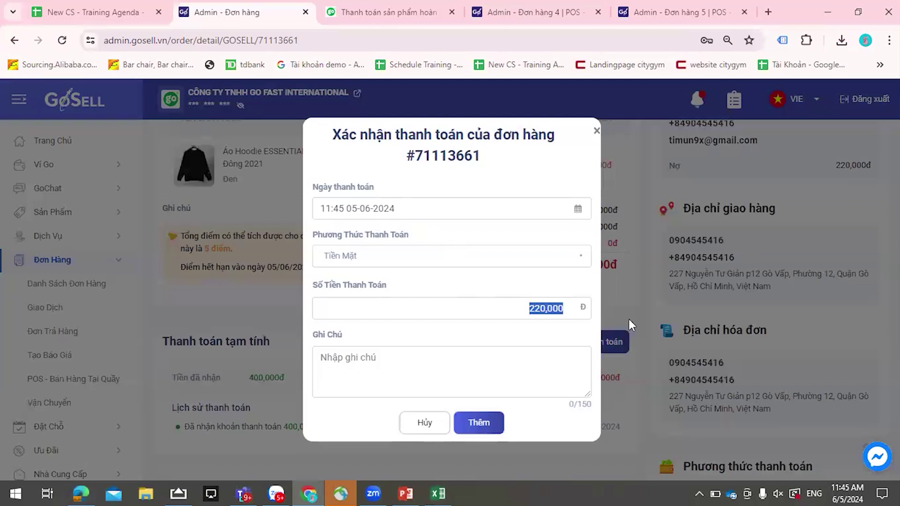
pyautogui.write('300000')
pyautogui.click(488, 421)
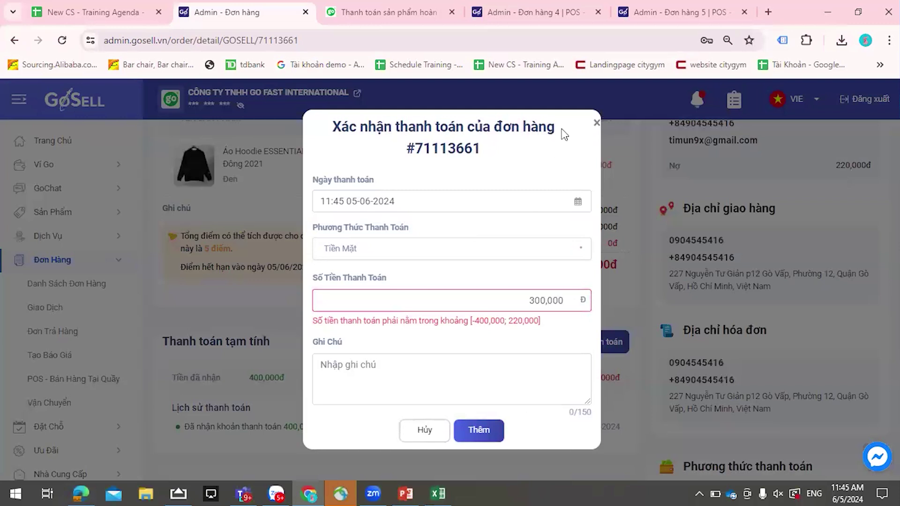
pyautogui.click(596, 123)
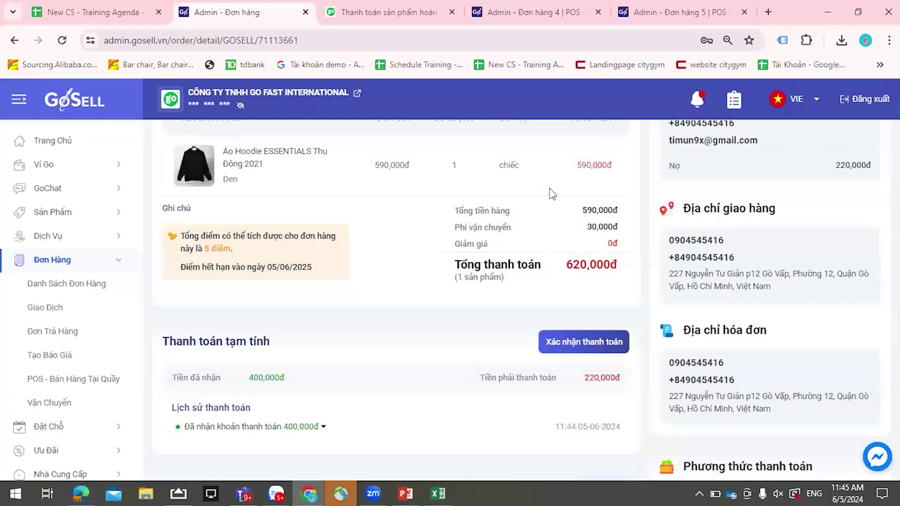
# - Scroll the order page to review the 220,000đ debt against the 620,000đ total
pyautogui.scroll(2, 469, 319)
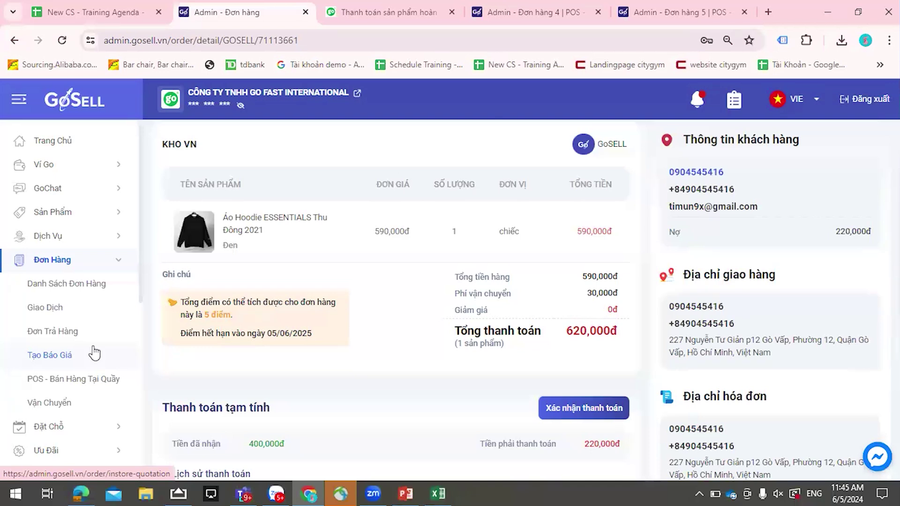
pyautogui.scroll(-3, 79, 342)
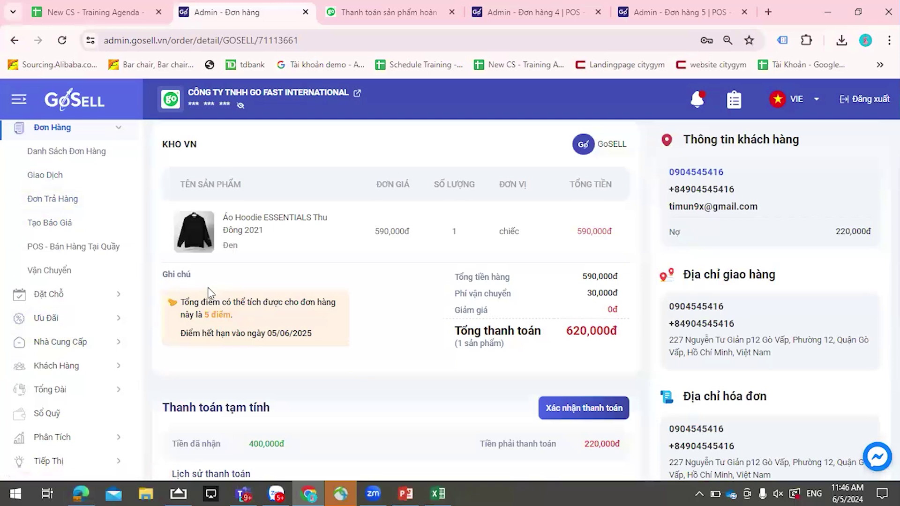
pyautogui.scroll(-2, 61, 276)
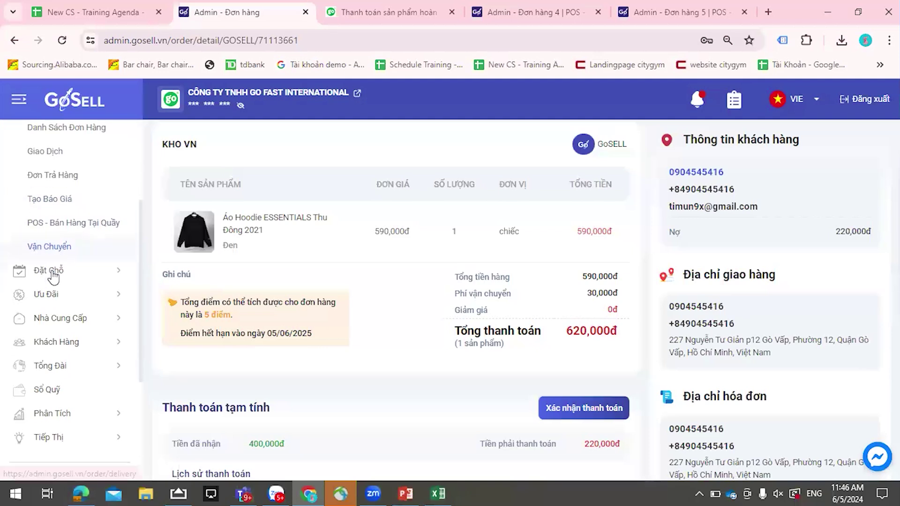
# - Walk through the Lesson 3 Shopee multi-account, channel sync and multi-language rows, then return to GoSell
pyautogui.click(89, 12)
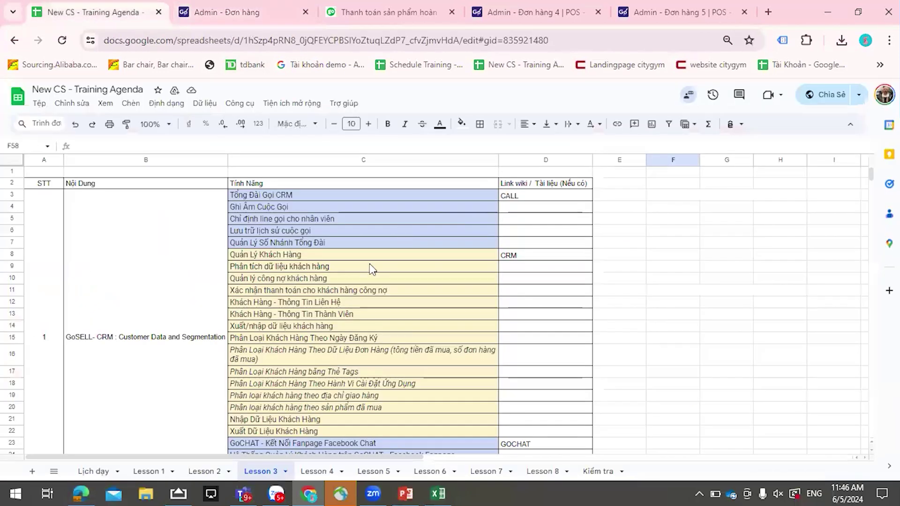
pyautogui.scroll(-6, 358, 300)
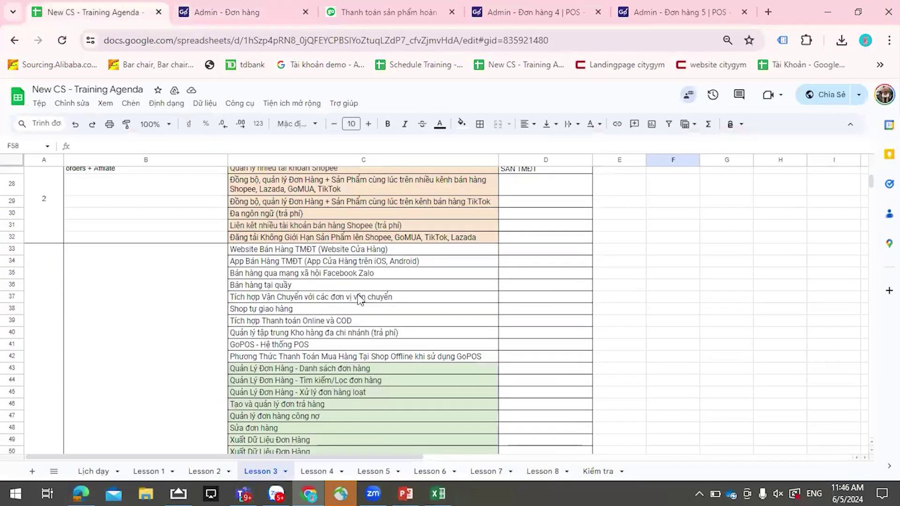
pyautogui.scroll(-2, 359, 300)
pyautogui.scroll(3, 361, 281)
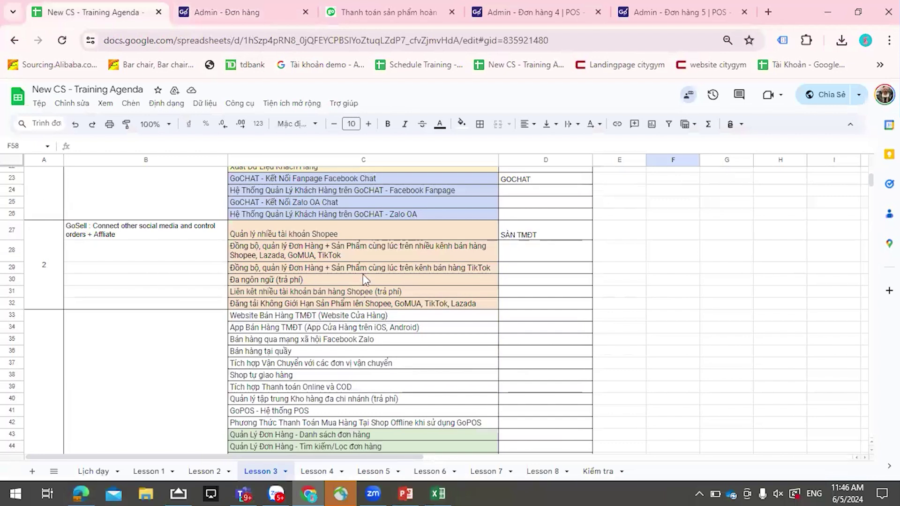
pyautogui.click(295, 233)
pyautogui.click(319, 255)
pyautogui.click(319, 280)
pyautogui.click(319, 293)
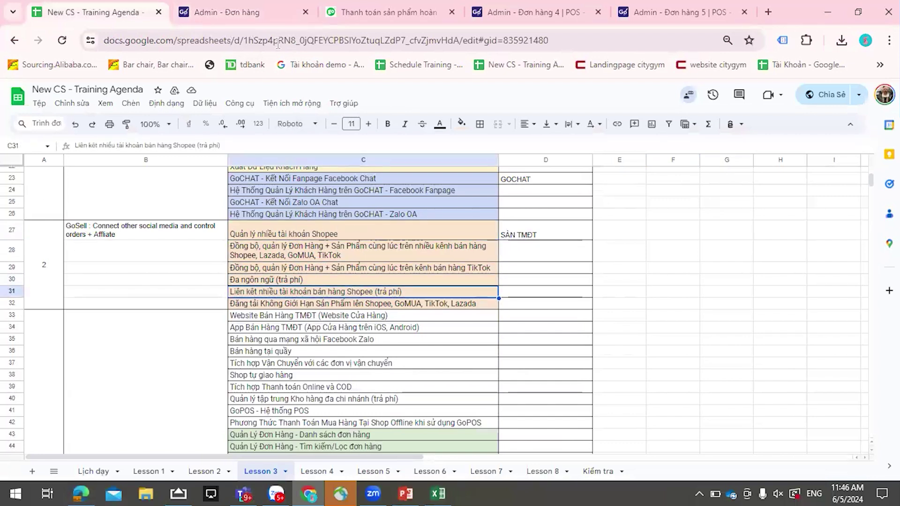
pyautogui.click(259, 19)
# - Open the Shopee sales channel, start a Shopee connection, and view Thông Tin Tài Khoản
pyautogui.scroll(-3, 100, 231)
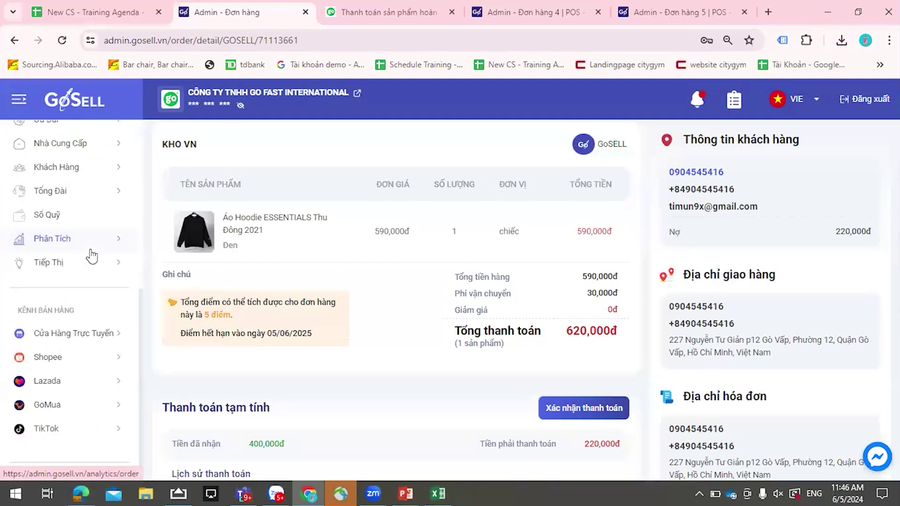
pyautogui.scroll(-1, 94, 307)
pyautogui.click(70, 342)
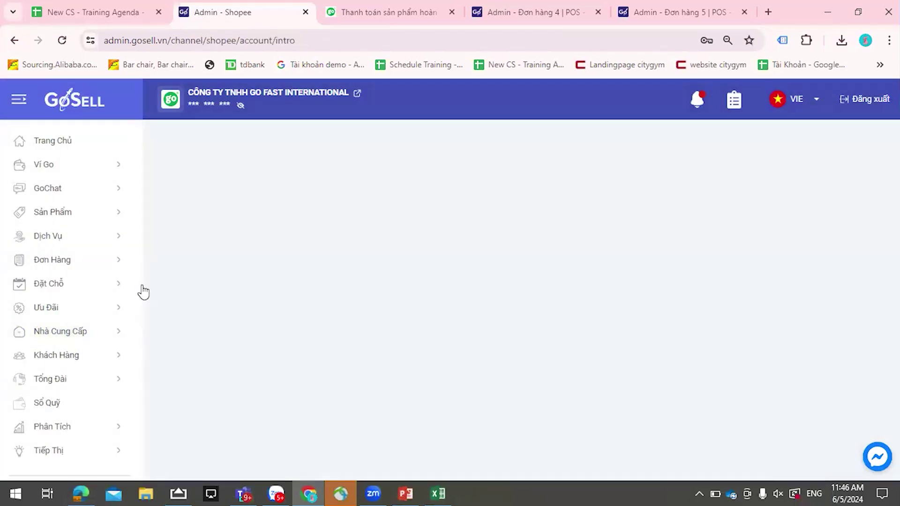
pyautogui.click(192, 412)
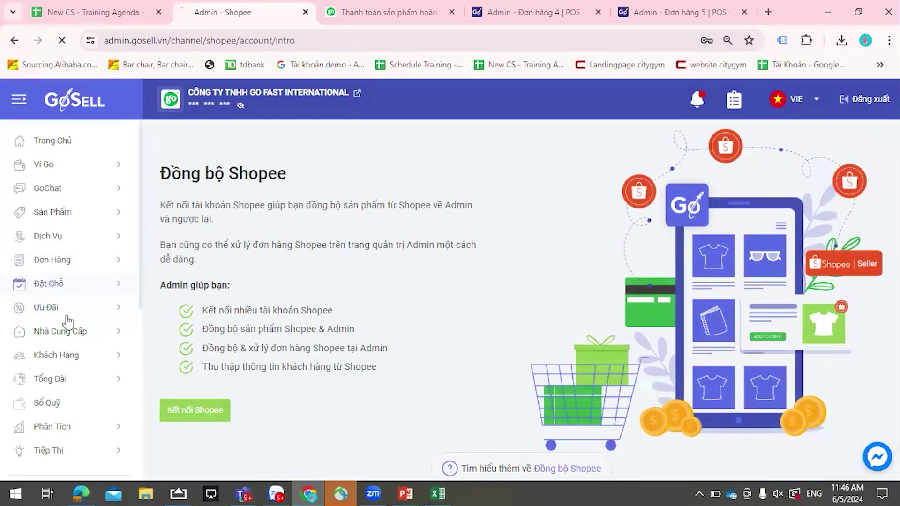
pyautogui.scroll(-2, 70, 328)
pyautogui.scroll(-5, 75, 334)
pyautogui.click(80, 302)
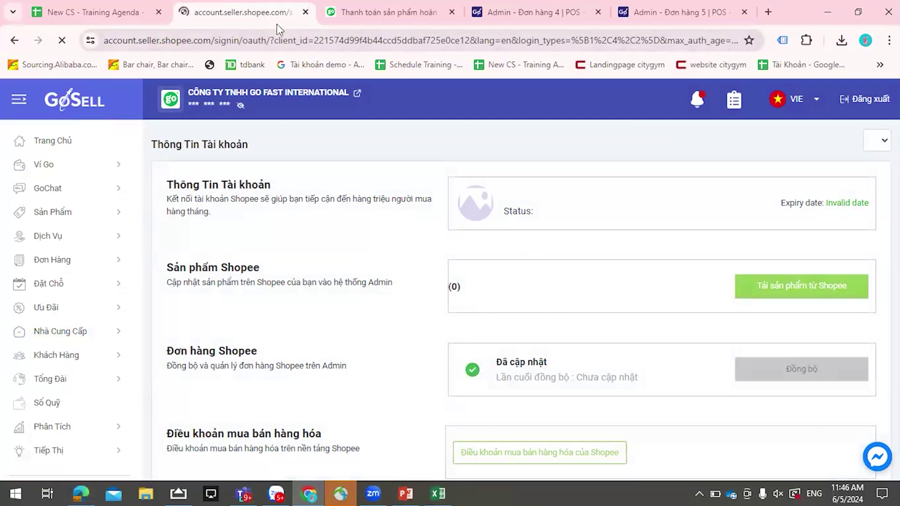
# - Go to admin.gosell.vn in the address bar
pyautogui.click(347, 40)
pyautogui.write('a')
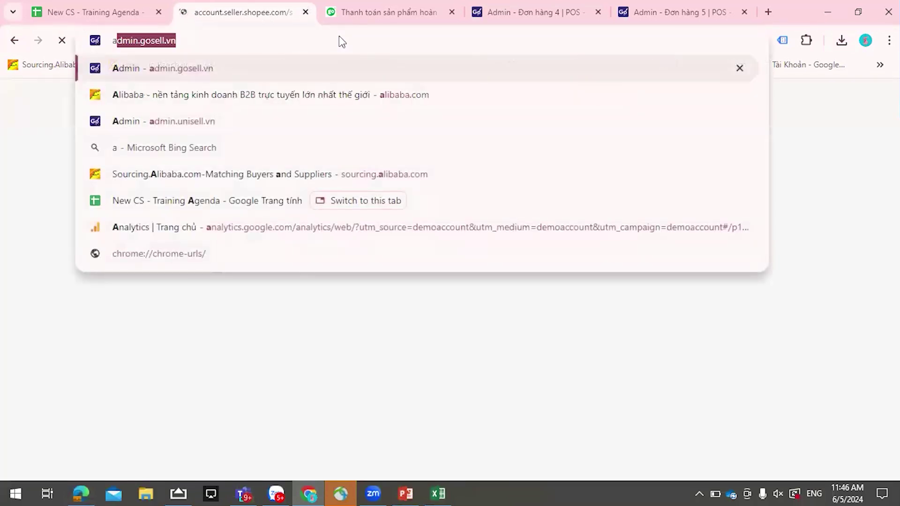
pyautogui.press('Return')
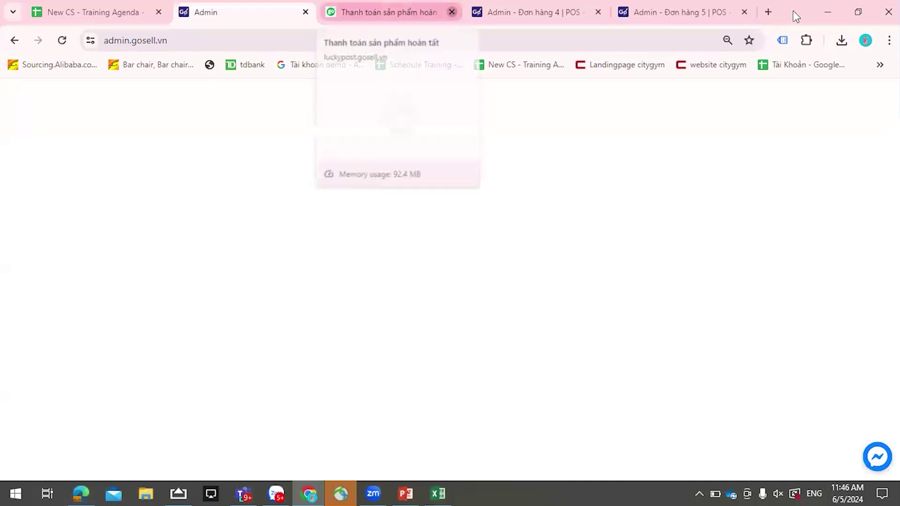
# - Close the payment tab and sign in with a saved admin account to BÁNH NĂNG LƯỢNG
pyautogui.click(452, 12)
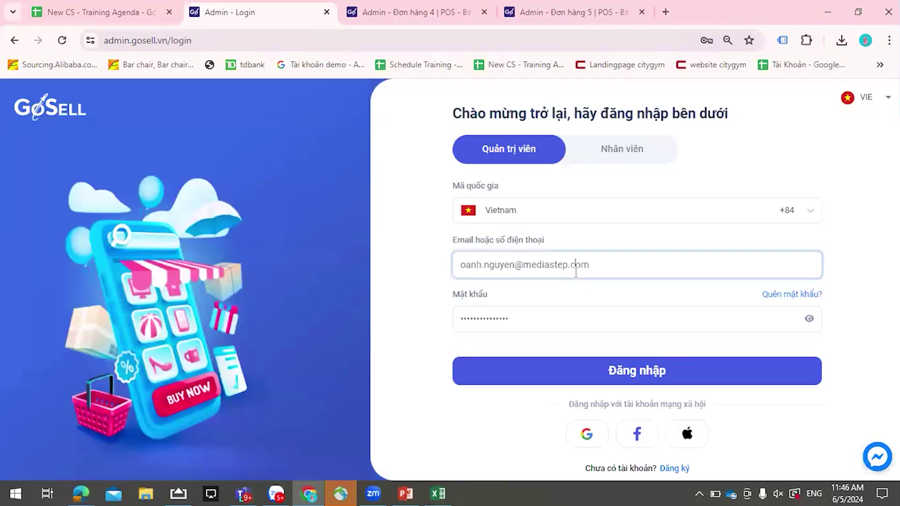
pyautogui.click(581, 264)
pyautogui.hotkey('ctrl', 'a')
pyautogui.write('chi')
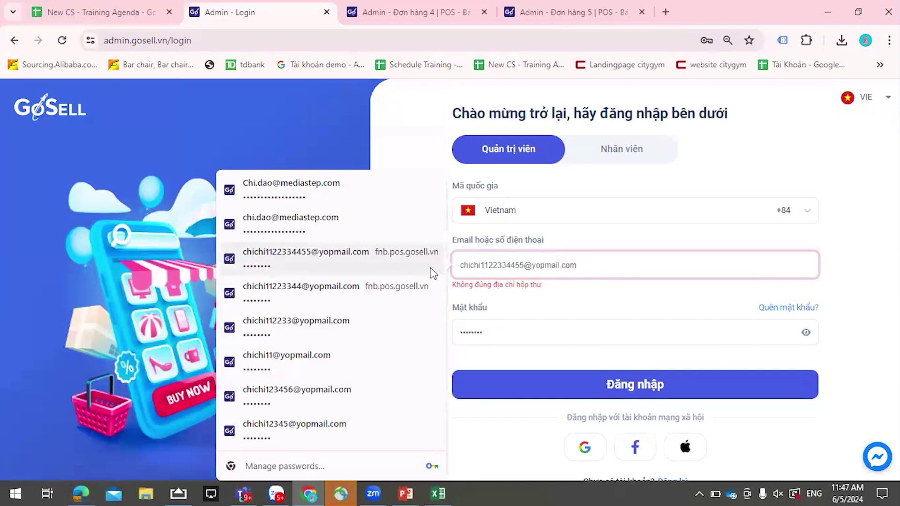
pyautogui.click(309, 202)
pyautogui.click(512, 393)
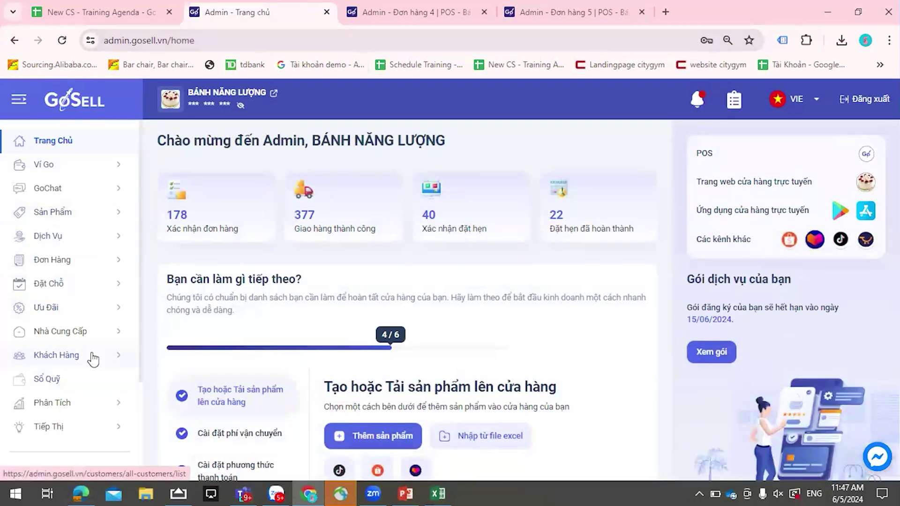
pyautogui.scroll(-2, 89, 328)
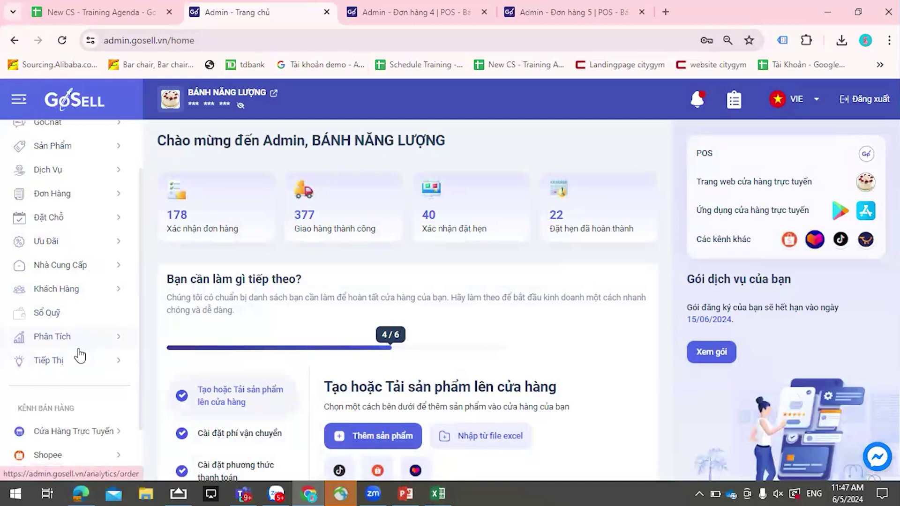
pyautogui.scroll(-2, 77, 356)
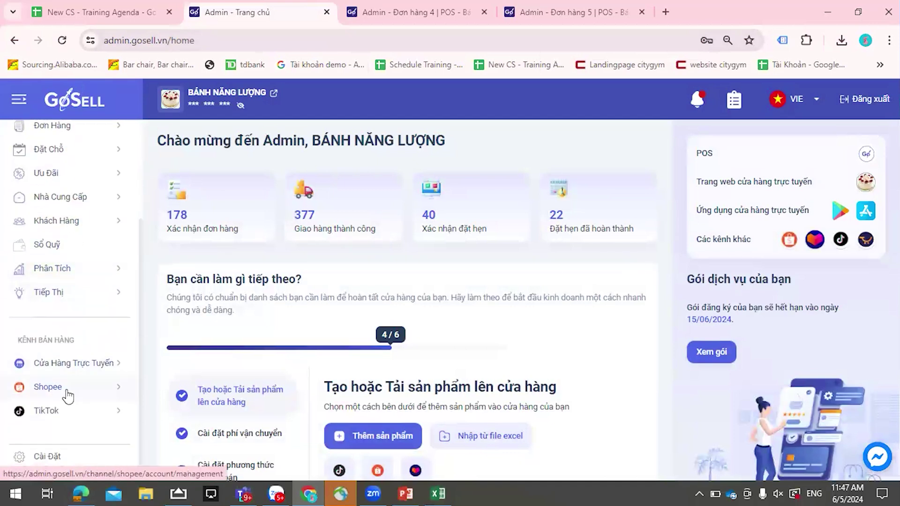
# - Open Shopee > Thông Tin Tài Khoản showing the connected shop, 6 products and 2 orders
pyautogui.click(114, 393)
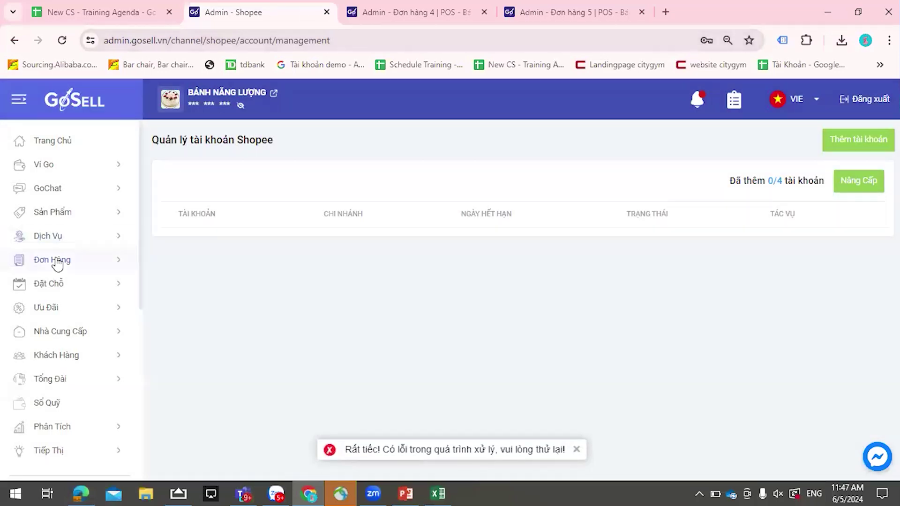
pyautogui.scroll(-6, 55, 264)
pyautogui.scroll(-1, 56, 264)
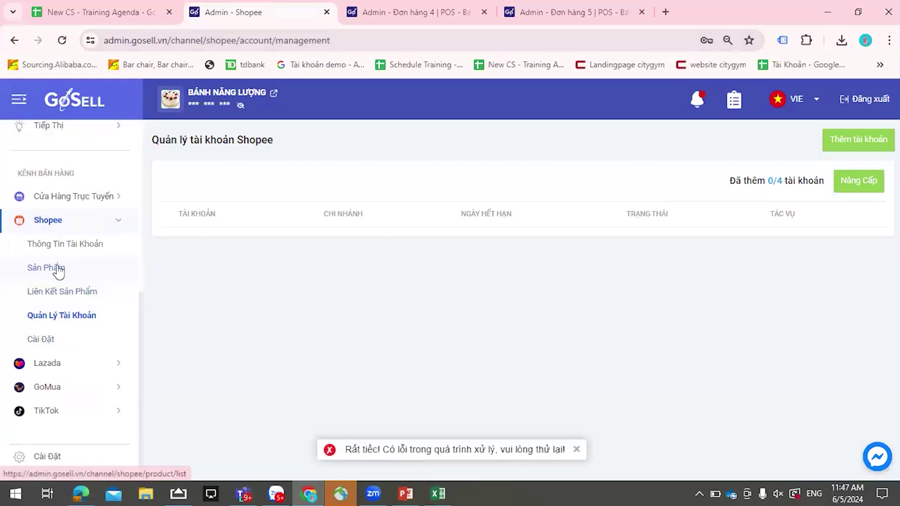
pyautogui.click(62, 244)
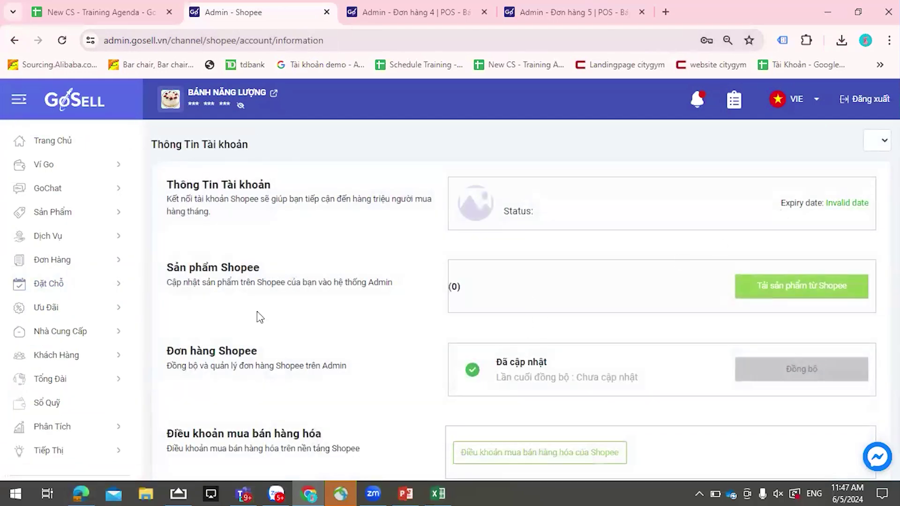
pyautogui.scroll(-1, 187, 304)
pyautogui.scroll(-3, 87, 340)
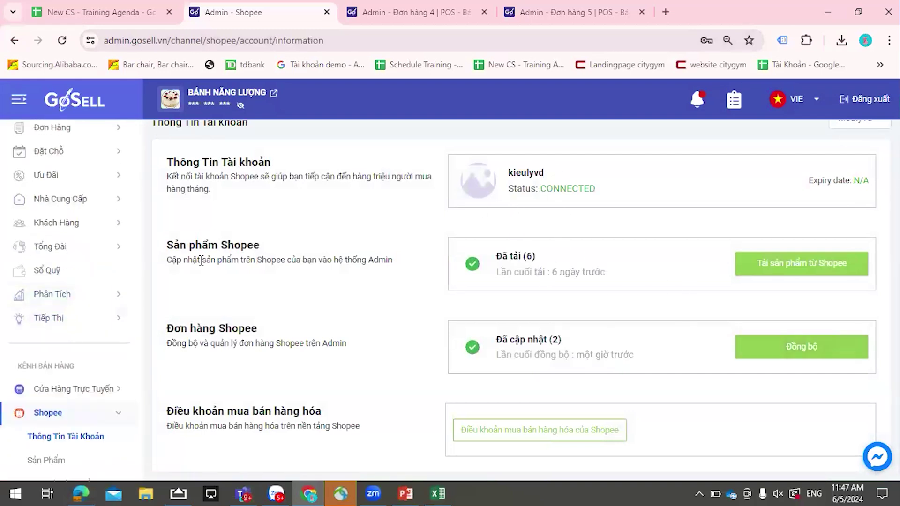
pyautogui.scroll(-3, 48, 357)
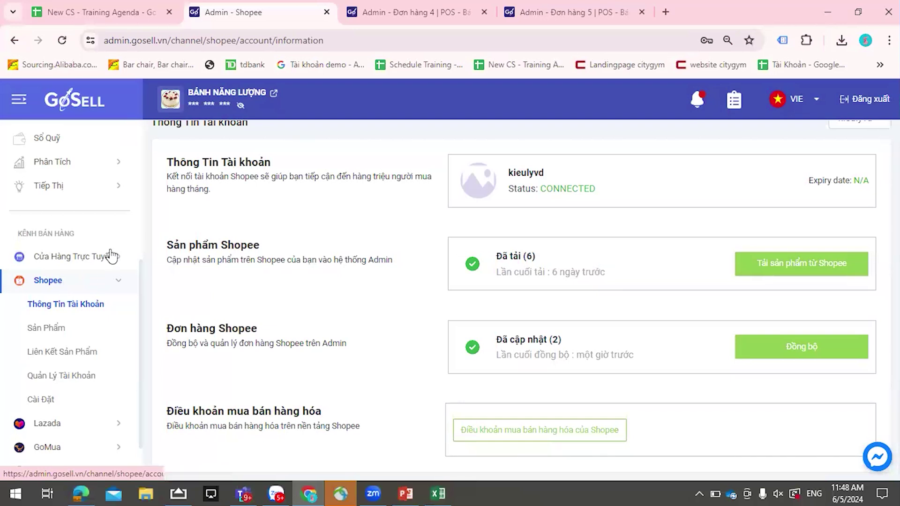
# - Re-download the products from Shopee and re-sync the Shopee orders
pyautogui.click(782, 355)
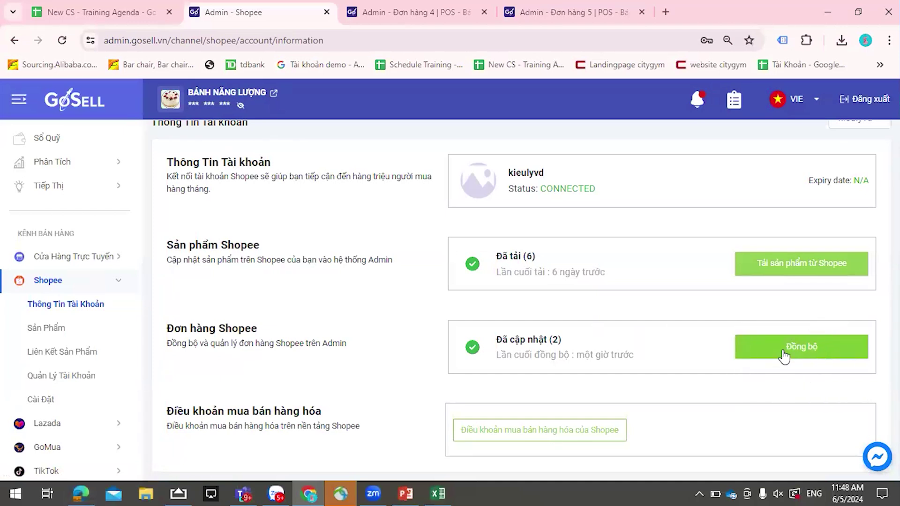
pyautogui.click(797, 268)
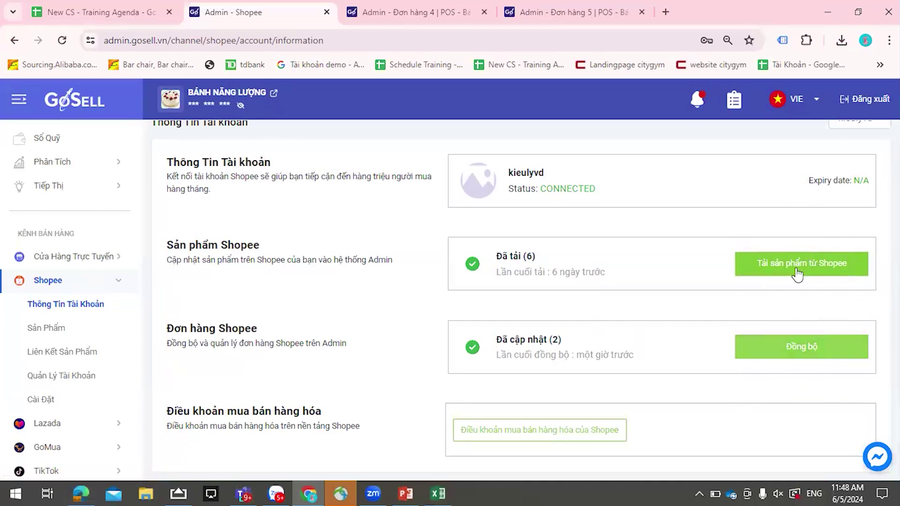
pyautogui.click(796, 271)
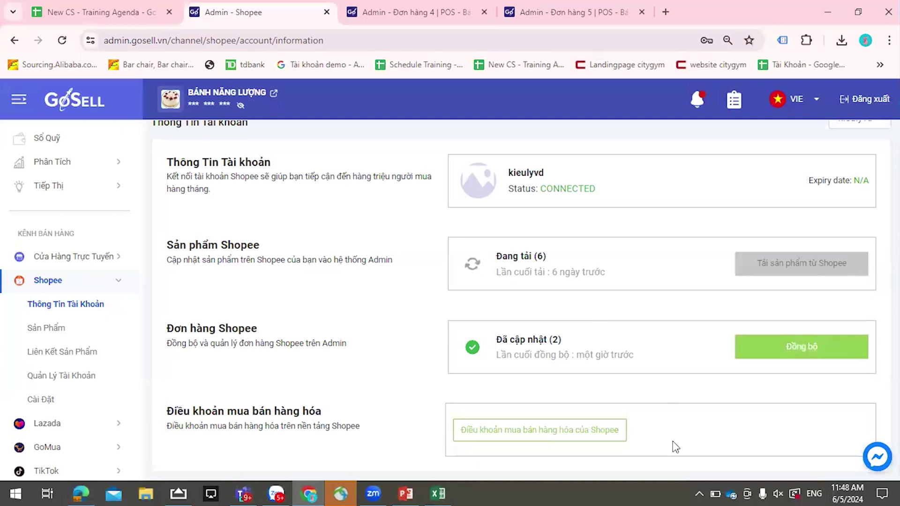
pyautogui.click(768, 356)
pyautogui.moveTo(574, 354); pyautogui.dragTo(647, 367)
pyautogui.click(670, 332)
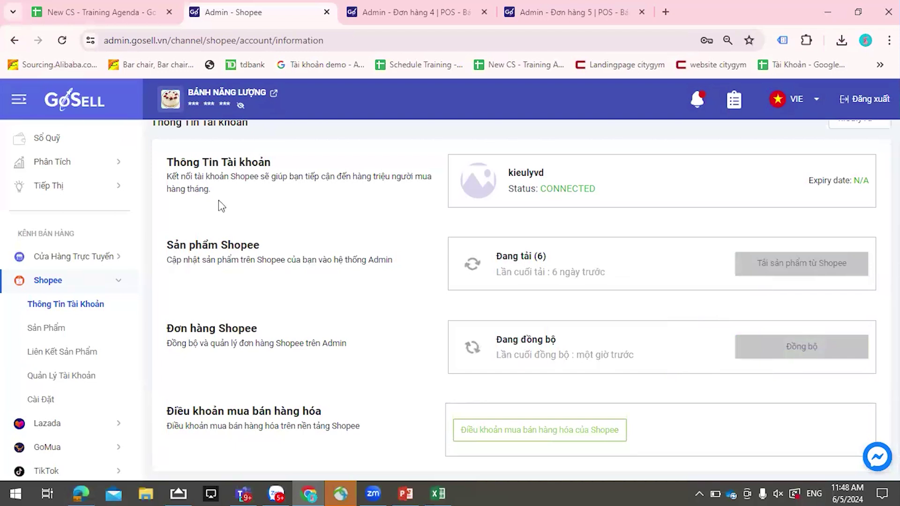
pyautogui.scroll(5, 74, 288)
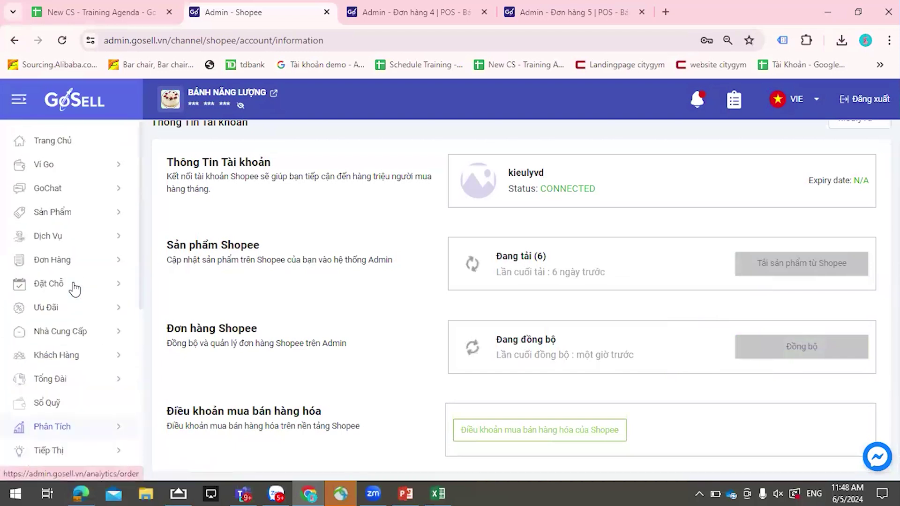
# - Open product 1028617, Bánh Sinh Nhật SN01- Phân lô - Hạn sử dụng, from the product list
pyautogui.click(70, 214)
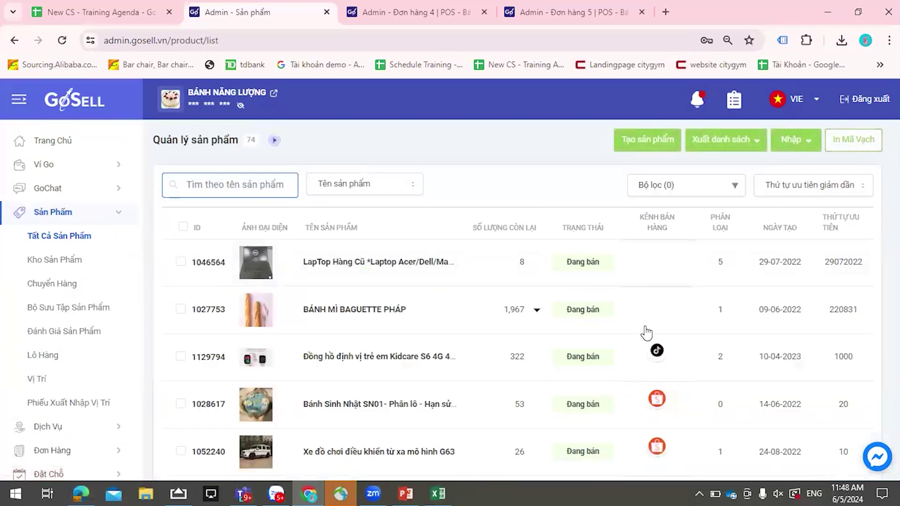
pyautogui.scroll(-1, 666, 270)
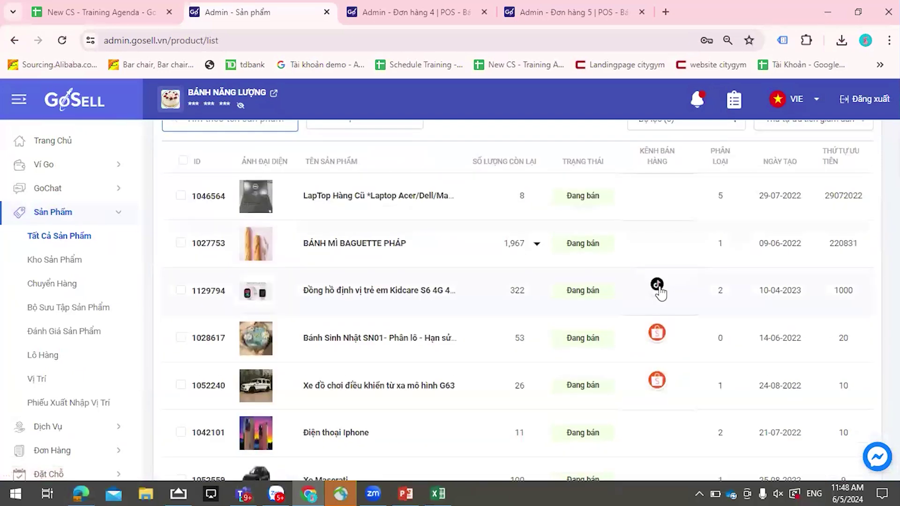
pyautogui.scroll(-1, 660, 349)
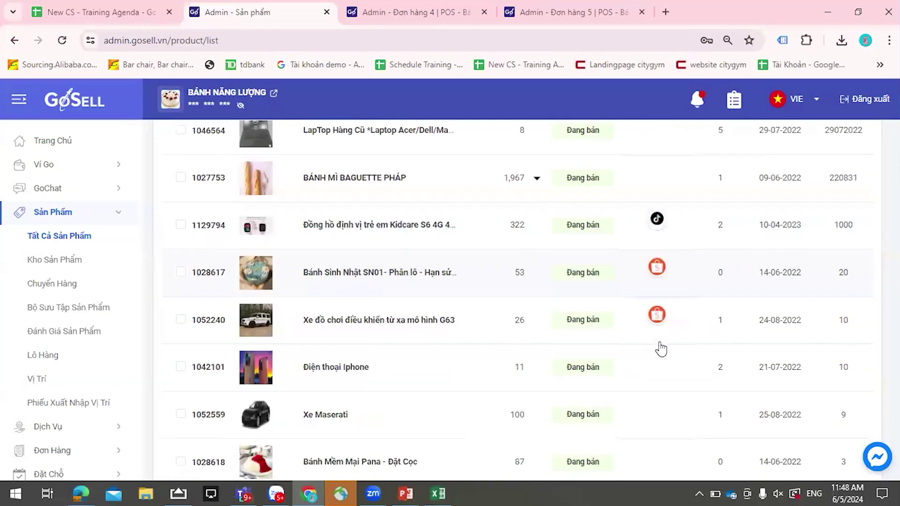
pyautogui.click(480, 284)
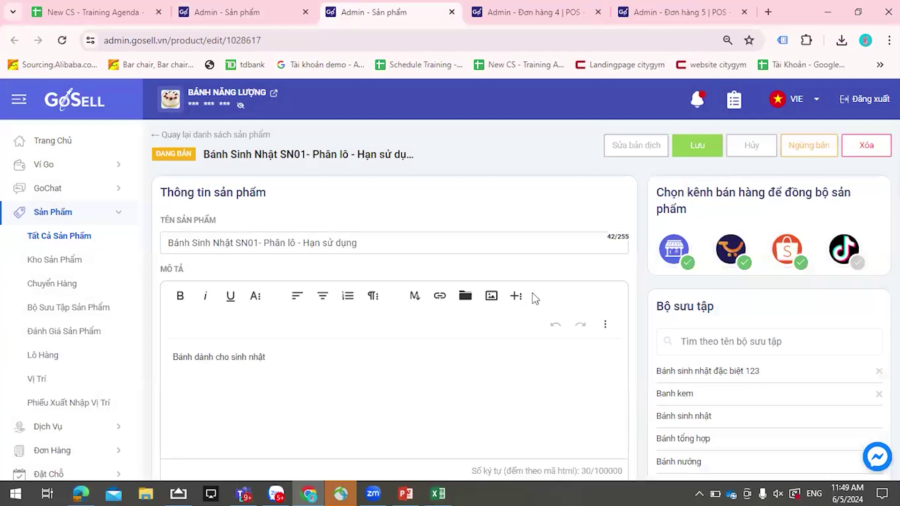
# - Open the cake's Shopee listing and check its product name and description
pyautogui.click(787, 249)
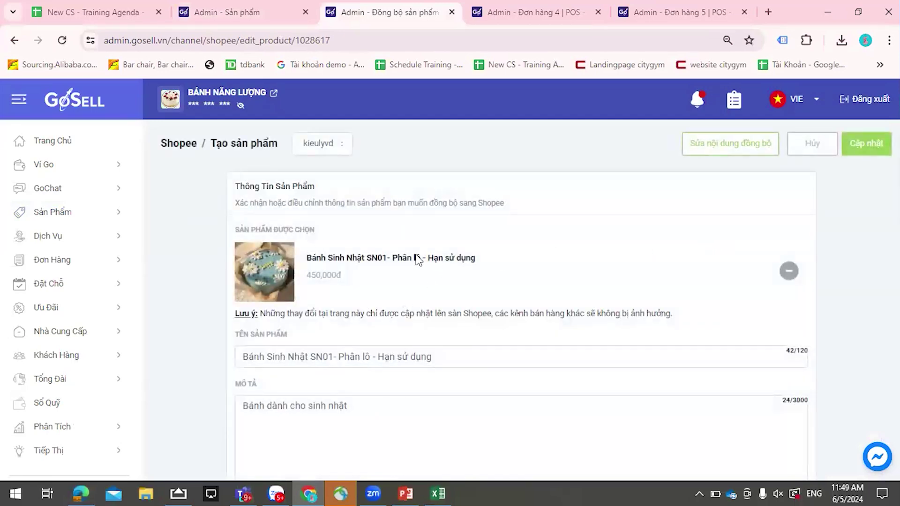
pyautogui.scroll(-1, 416, 258)
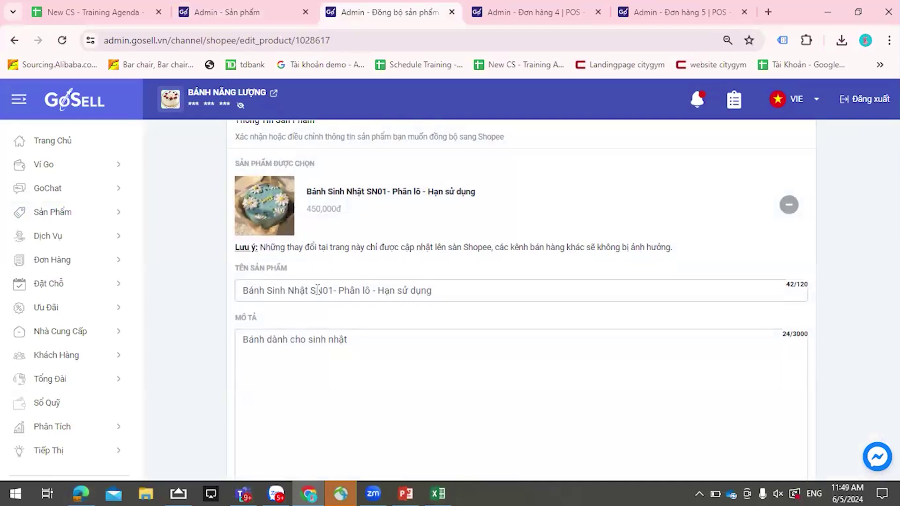
pyautogui.click(468, 296)
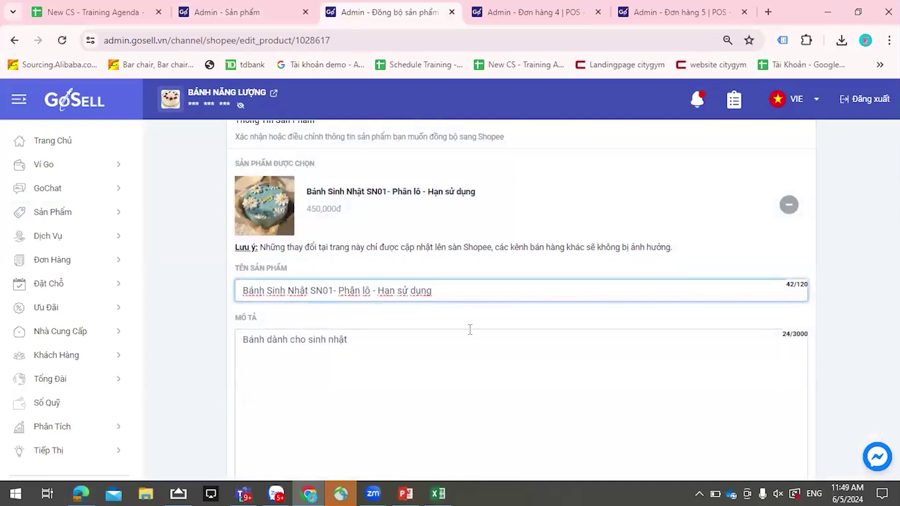
pyautogui.scroll(-2, 468, 327)
pyautogui.scroll(-1, 395, 253)
pyautogui.scroll(2, 395, 272)
pyautogui.click(395, 287)
pyautogui.scroll(-1, 395, 288)
pyautogui.scroll(-7, 395, 287)
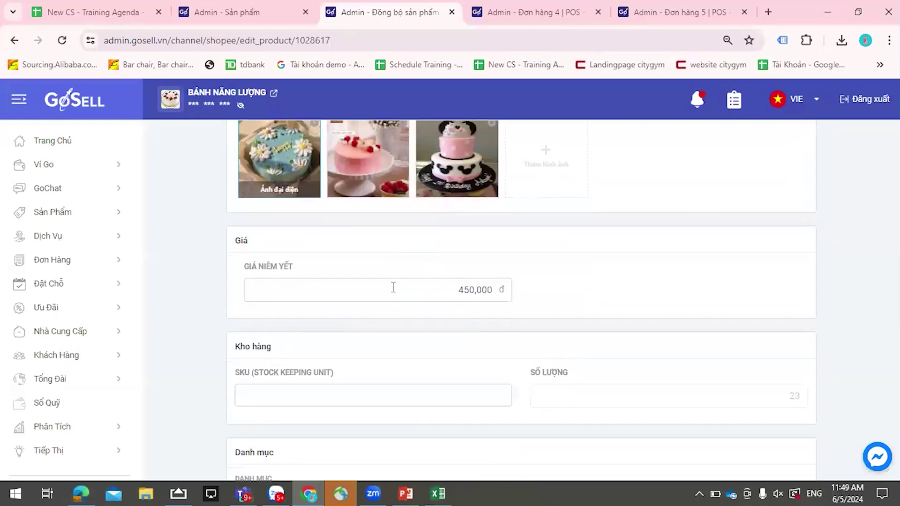
# - Change the Shopee listed price from 450,000 to 480,000 and leave the SKU empty
pyautogui.click(505, 299)
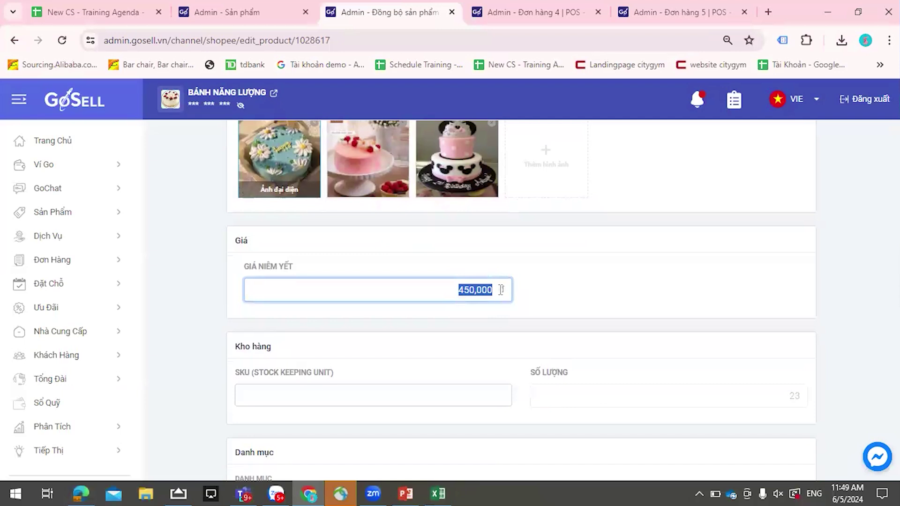
pyautogui.write('480,000')
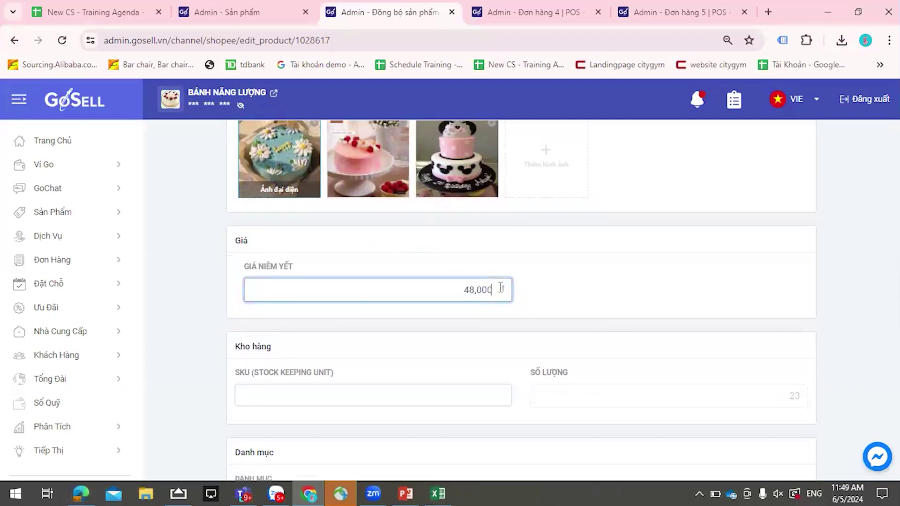
pyautogui.scroll(-1, 476, 338)
pyautogui.click(476, 338)
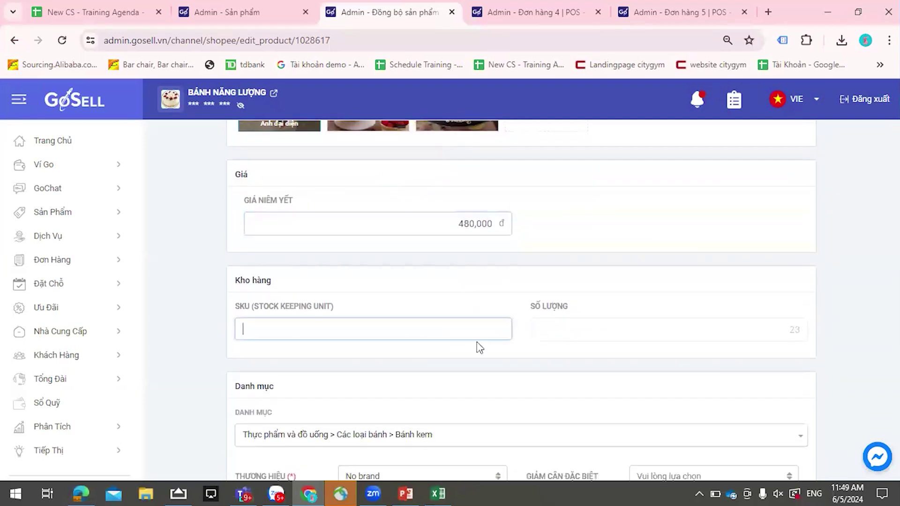
pyautogui.write('2345673456')
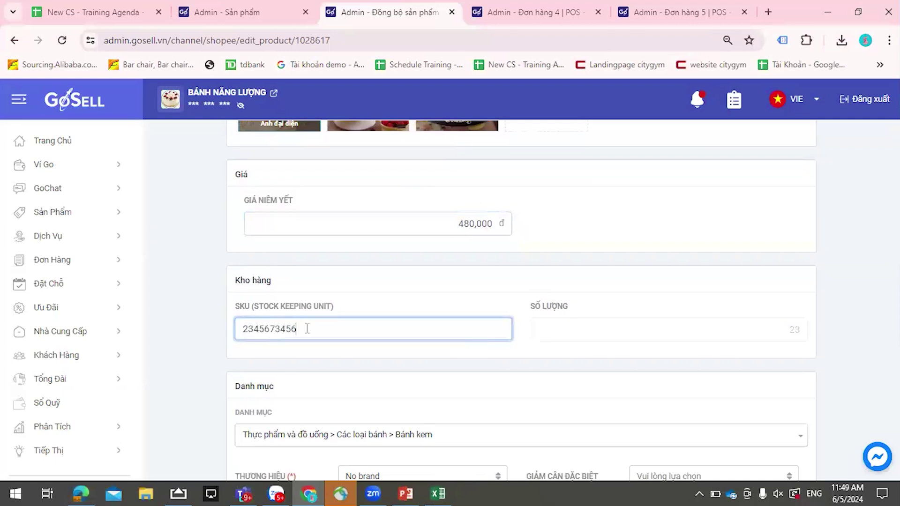
pyautogui.press('BackSpace')
pyautogui.press('BackSpace')
pyautogui.press('BackSpace')
pyautogui.press('BackSpace')
pyautogui.press('BackSpace')
pyautogui.press('BackSpace')
pyautogui.press('BackSpace')
pyautogui.press('BackSpace')
pyautogui.press('BackSpace')
pyautogui.press('BackSpace')
pyautogui.click(568, 330)
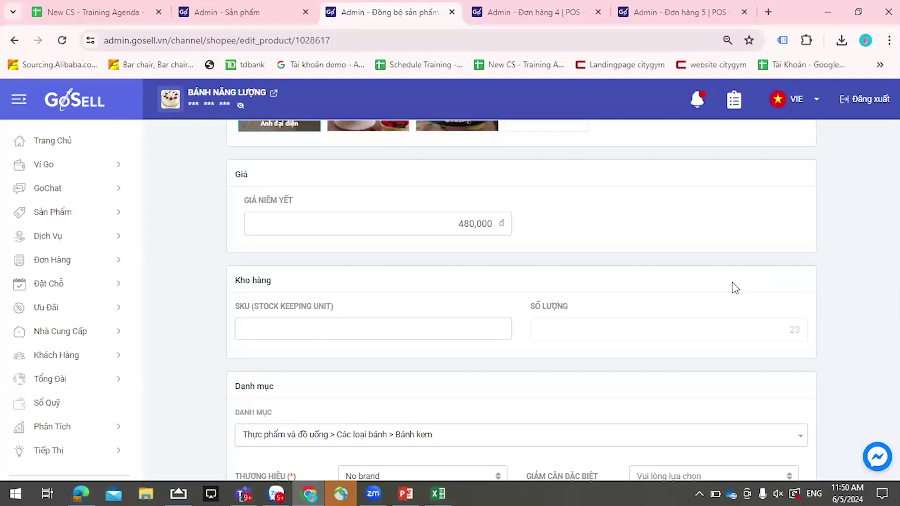
# - Scroll to Thương hiệu on the birthday cake form, dismiss the Danh mục list, and open the brand dropdown
pyautogui.scroll(-3, 717, 294)
pyautogui.scroll(-1, 357, 272)
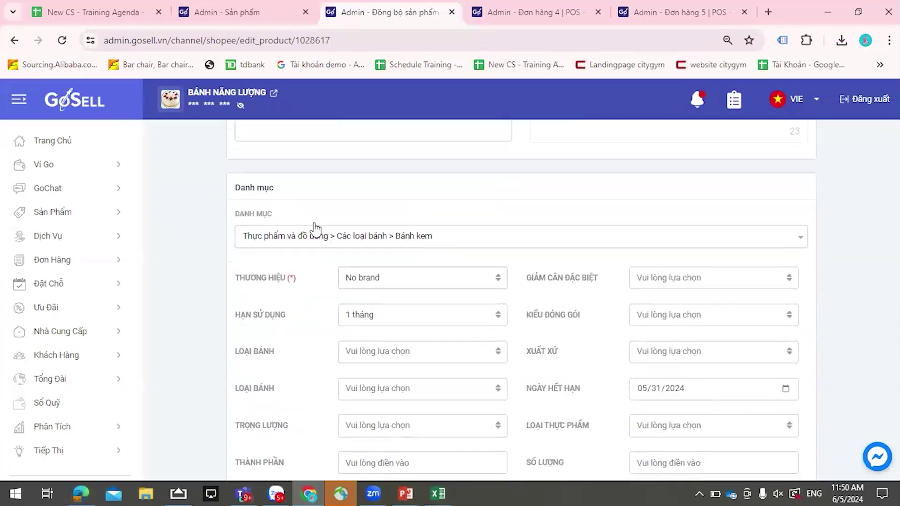
pyautogui.scroll(-2, 339, 305)
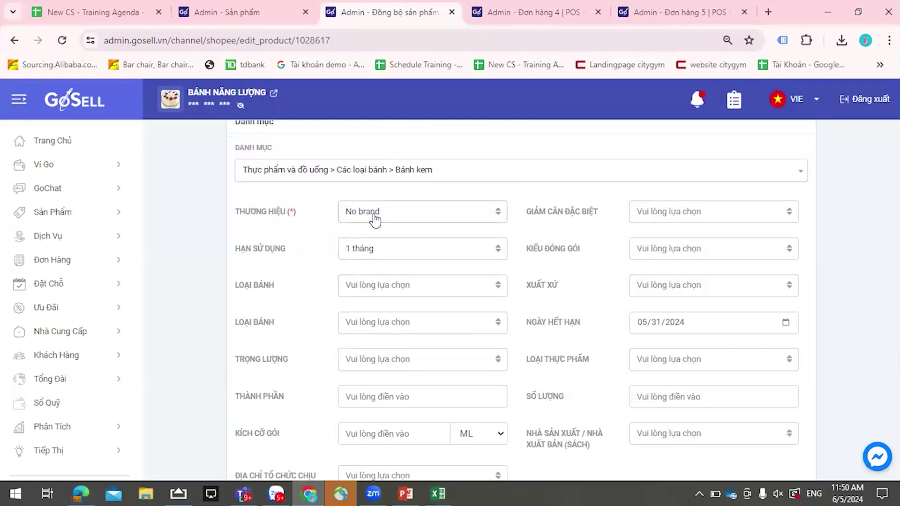
pyautogui.click(403, 220)
pyautogui.click(466, 221)
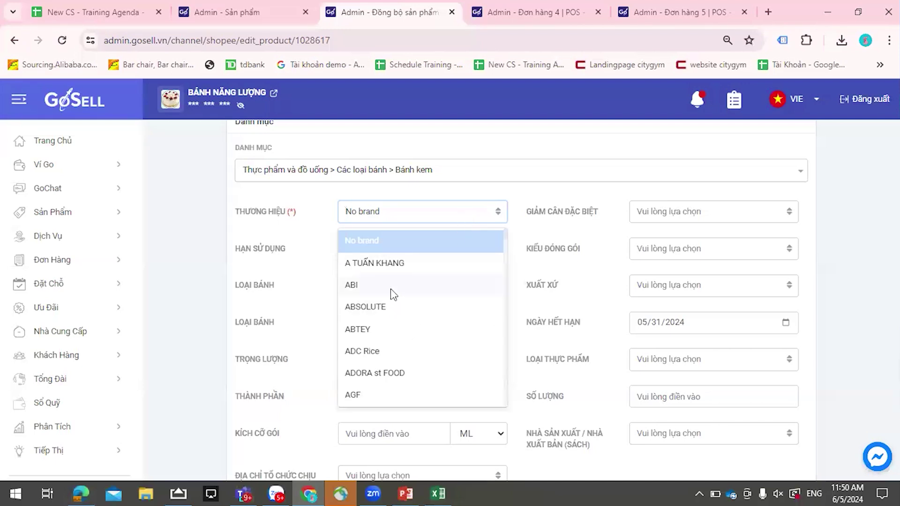
pyautogui.scroll(-3, 392, 295)
pyautogui.click(507, 179)
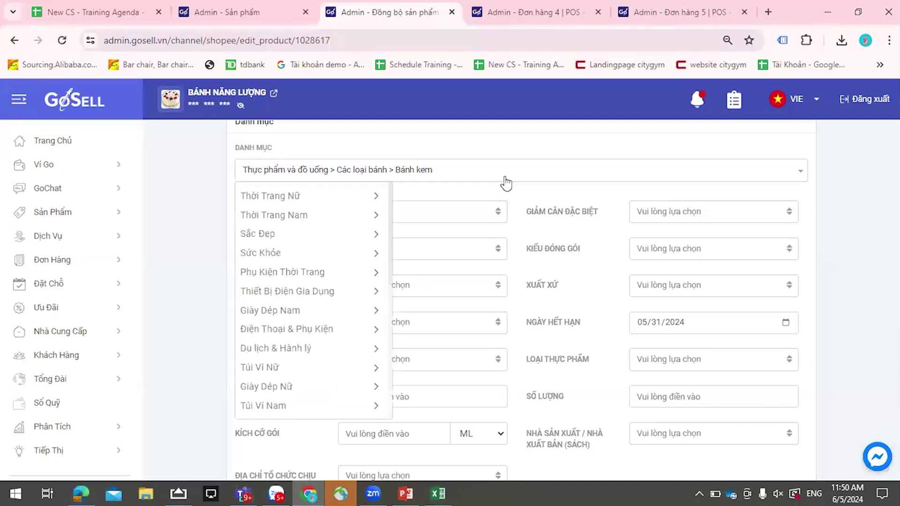
pyautogui.click(520, 194)
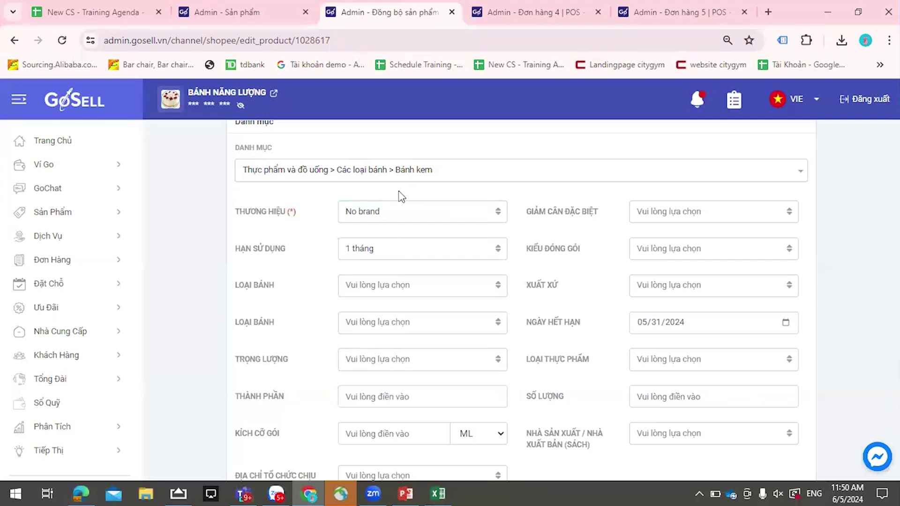
pyautogui.click(479, 219)
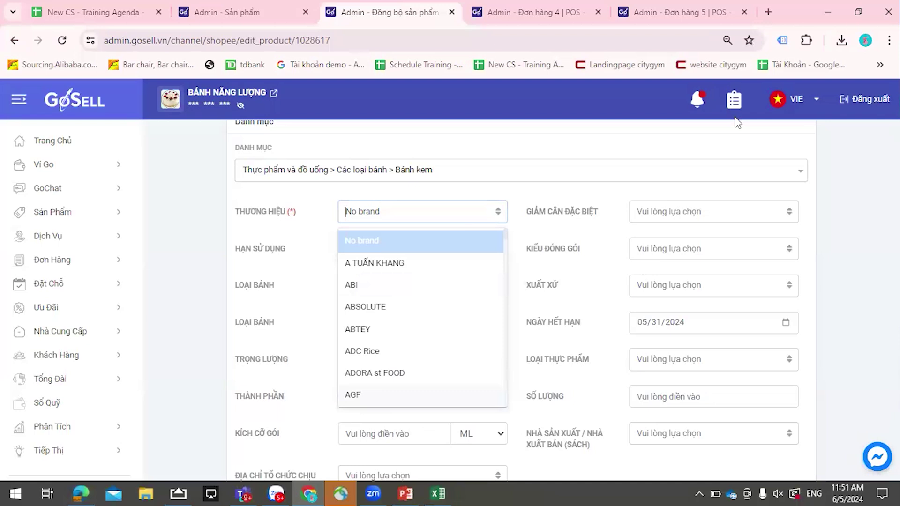
# - Open a new Chrome tab on Shopee's Seller Education Hub article from the 'sho' suggestion
pyautogui.hotkey('ctrl', 't')
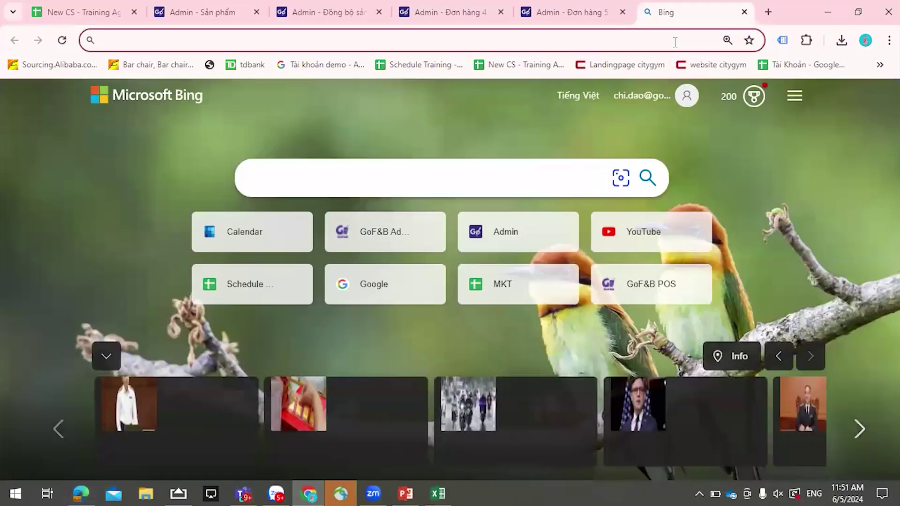
pyautogui.write('sho')
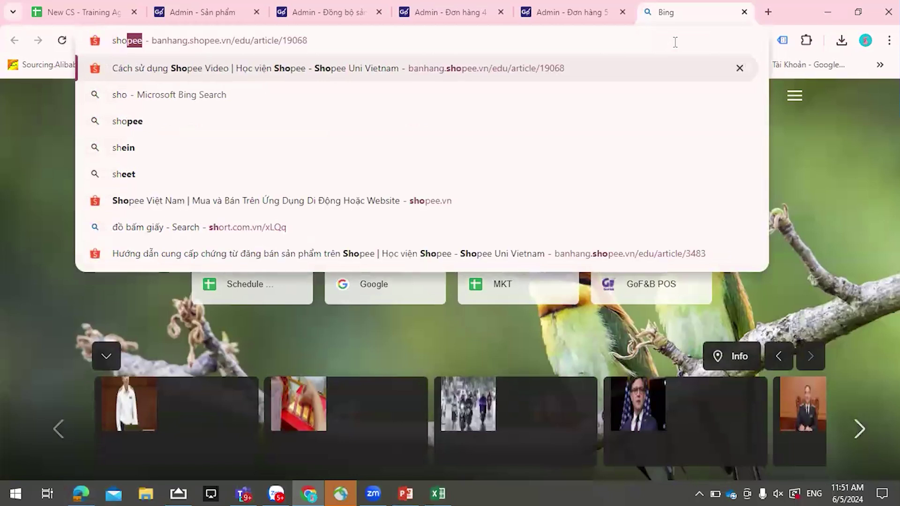
pyautogui.press('Return')
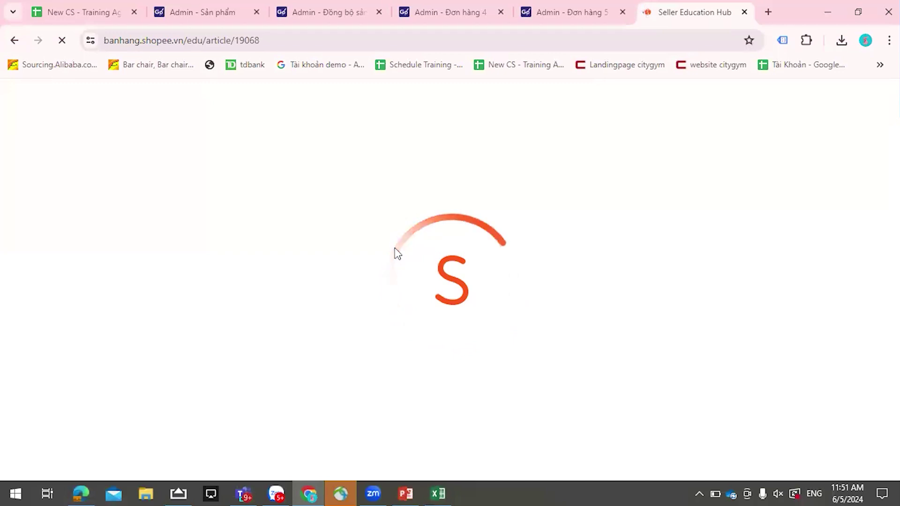
# - Glance at the order, product list and reservation pages, then reopen the brand list on the Shopee form
pyautogui.click(600, 15)
pyautogui.click(464, 14)
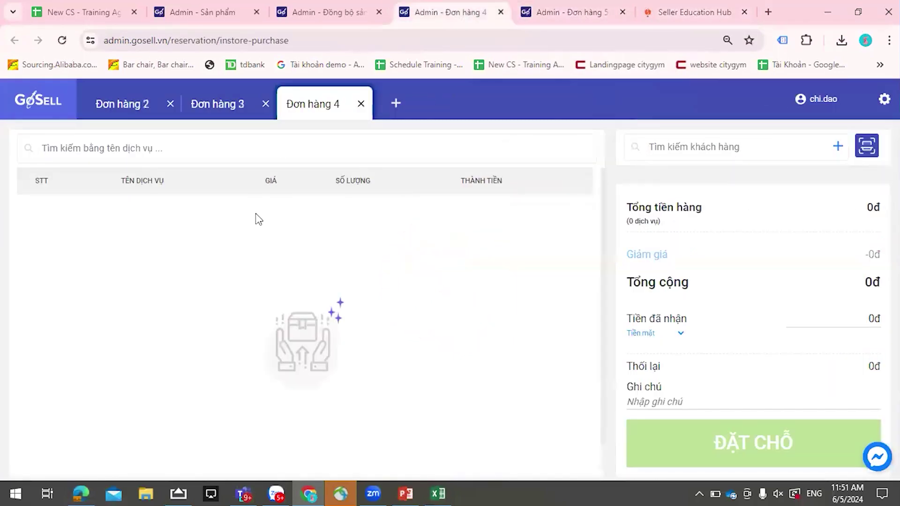
pyautogui.click(201, 12)
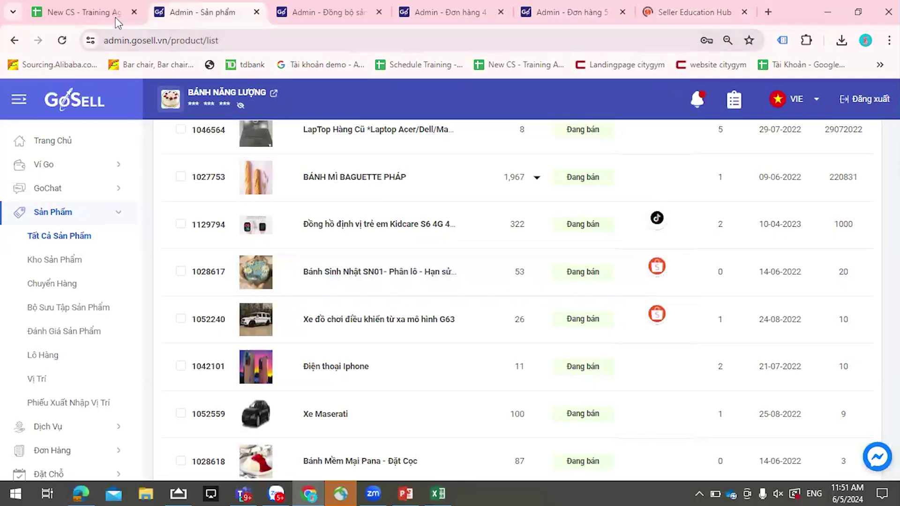
pyautogui.click(352, 17)
pyautogui.click(418, 21)
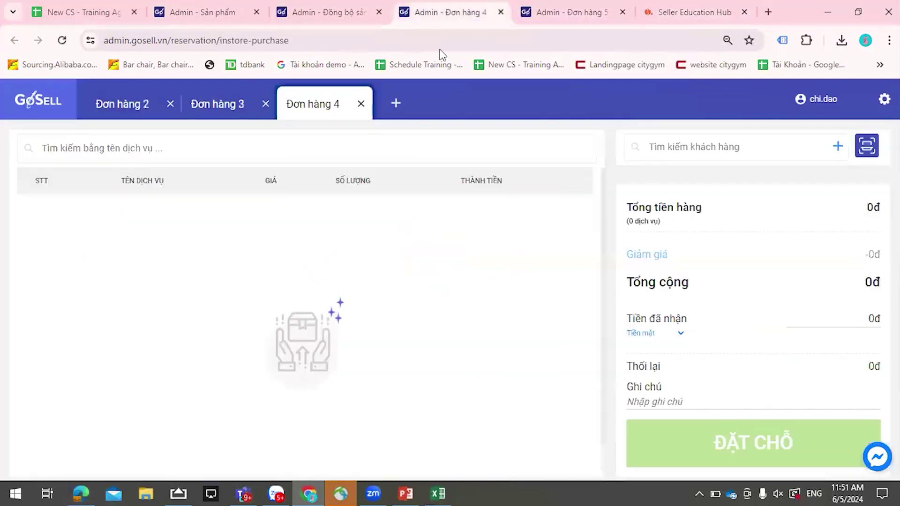
pyautogui.click(371, 13)
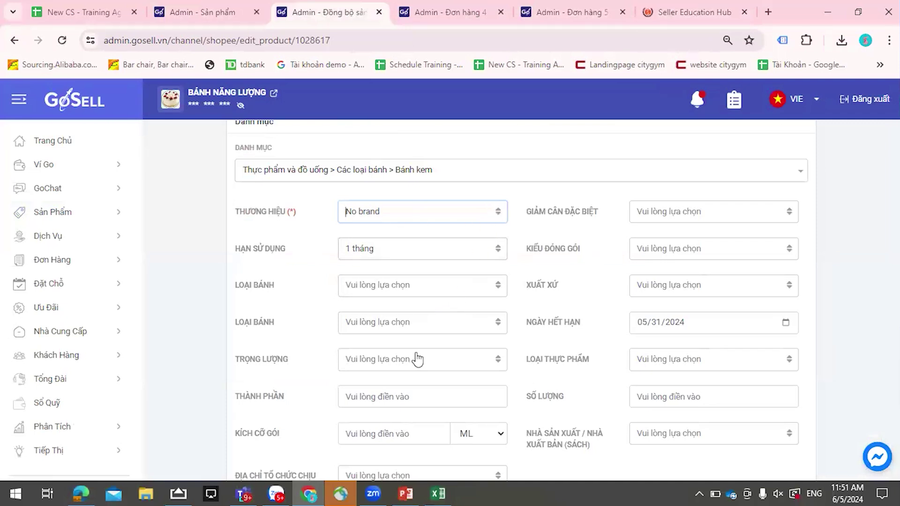
pyautogui.press('Down')
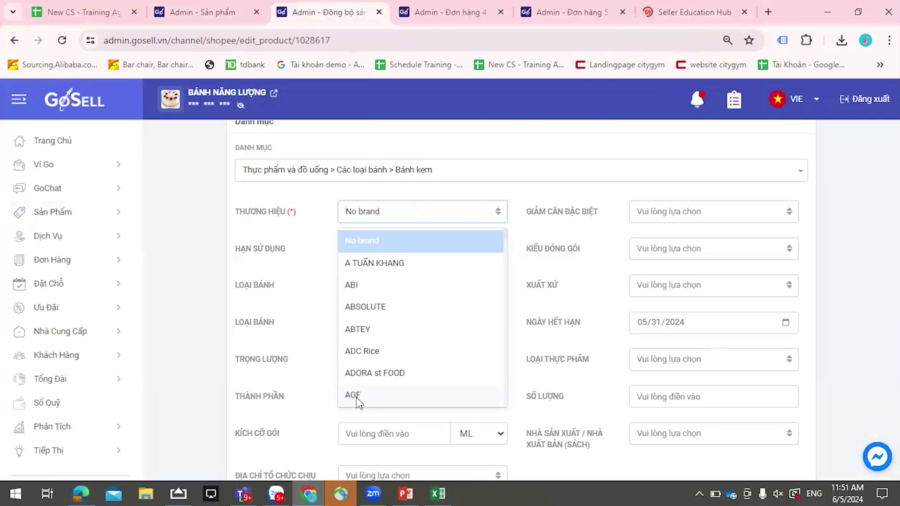
# - Check the Seller Education Hub, order page and product list, then go back to the birthday cake's Shopee form
pyautogui.click(729, 10)
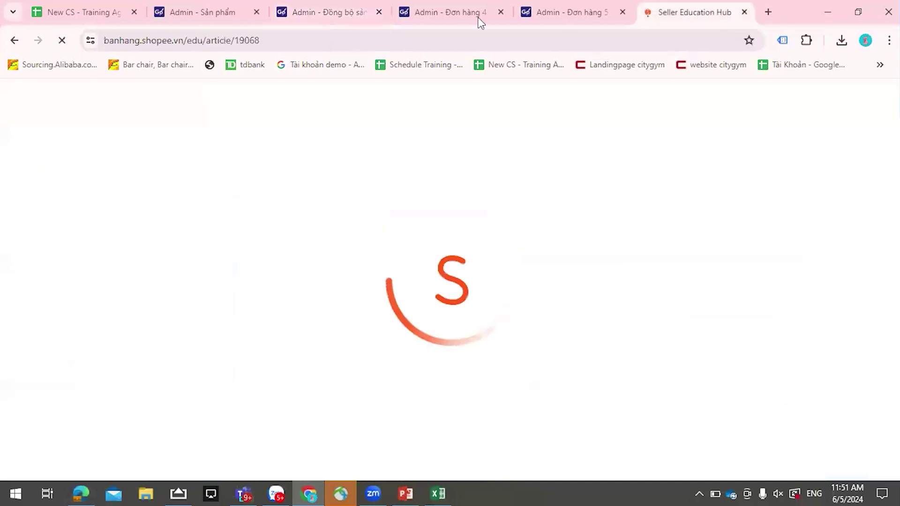
pyautogui.click(586, 16)
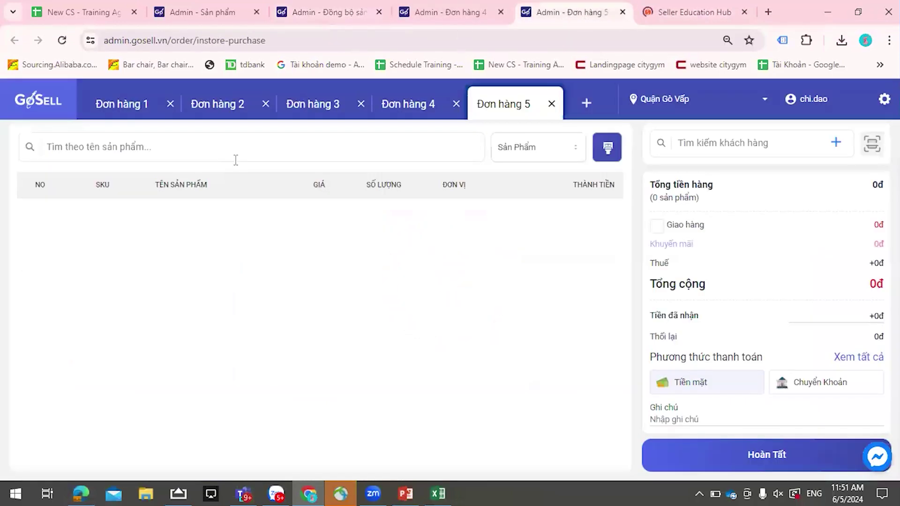
pyautogui.click(213, 5)
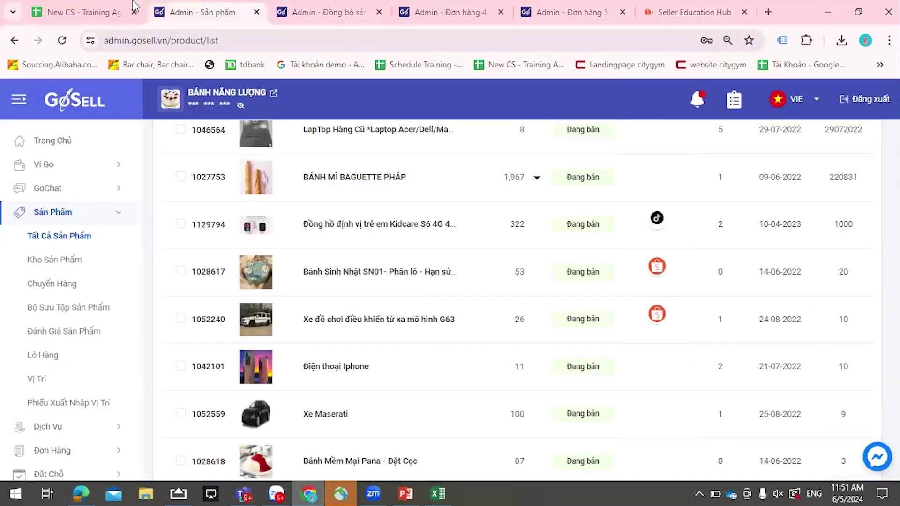
pyautogui.click(299, 7)
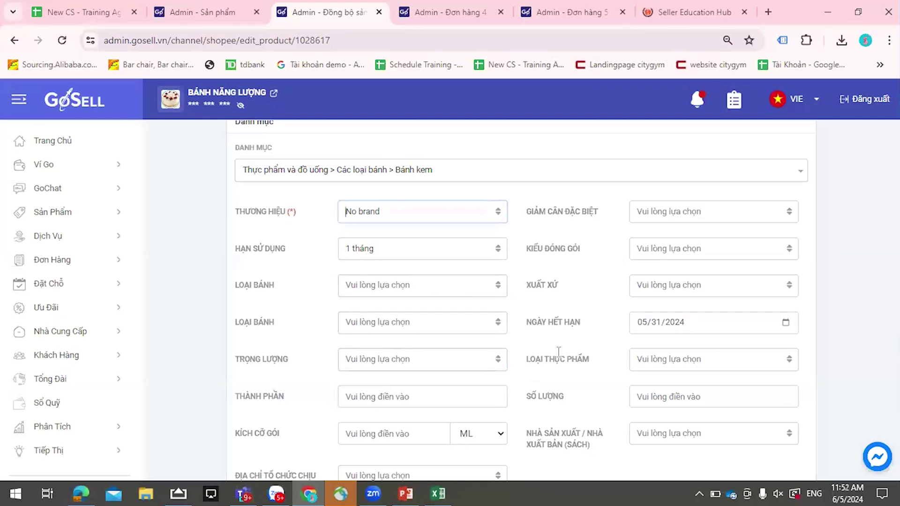
# - Enter package weight 10 g and length, width and height of 10 cm each
pyautogui.scroll(-5, 654, 293)
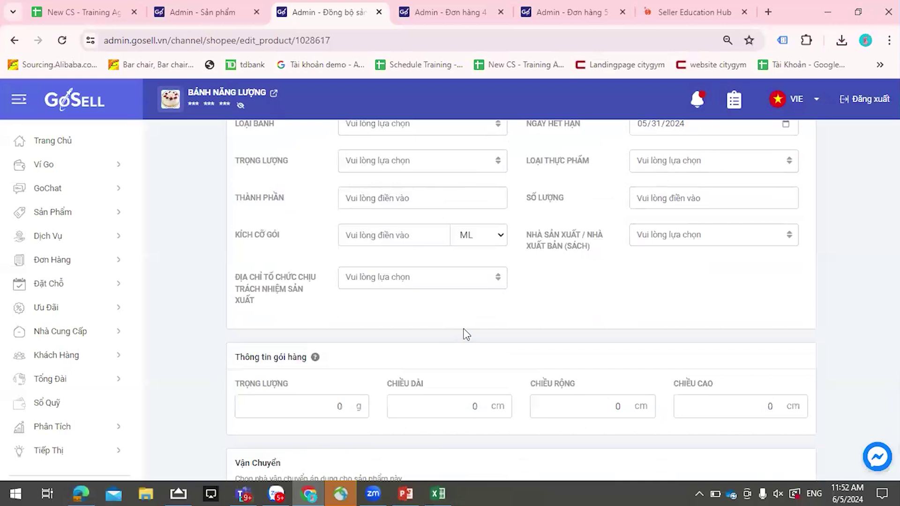
pyautogui.scroll(-2, 440, 300)
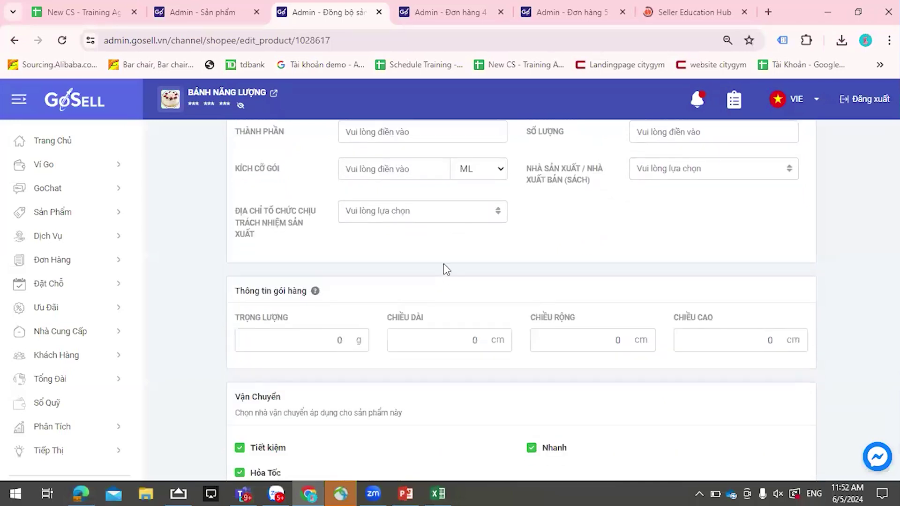
pyautogui.scroll(5, 446, 267)
pyautogui.scroll(-5, 446, 267)
pyautogui.click(261, 307)
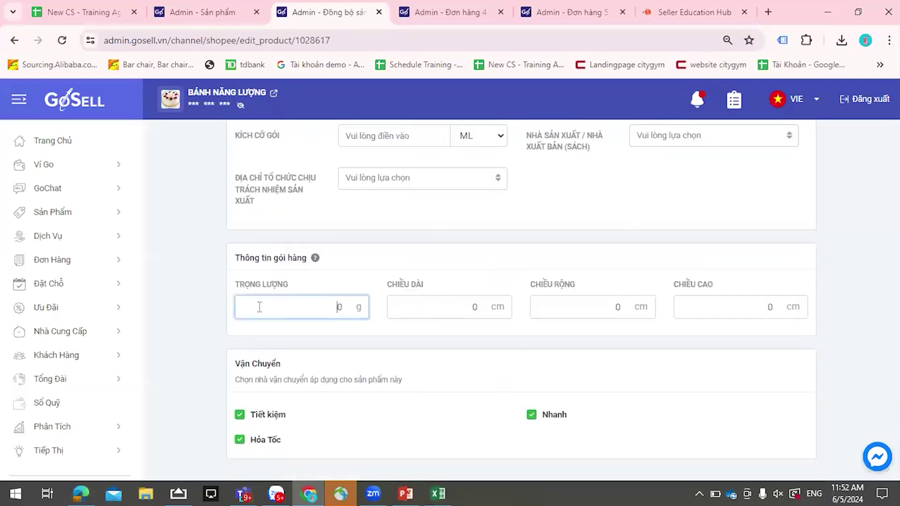
pyautogui.write('1')
pyautogui.click(468, 304)
pyautogui.write('1')
pyautogui.click(563, 305)
pyautogui.write('1')
pyautogui.click(729, 307)
pyautogui.write('1')
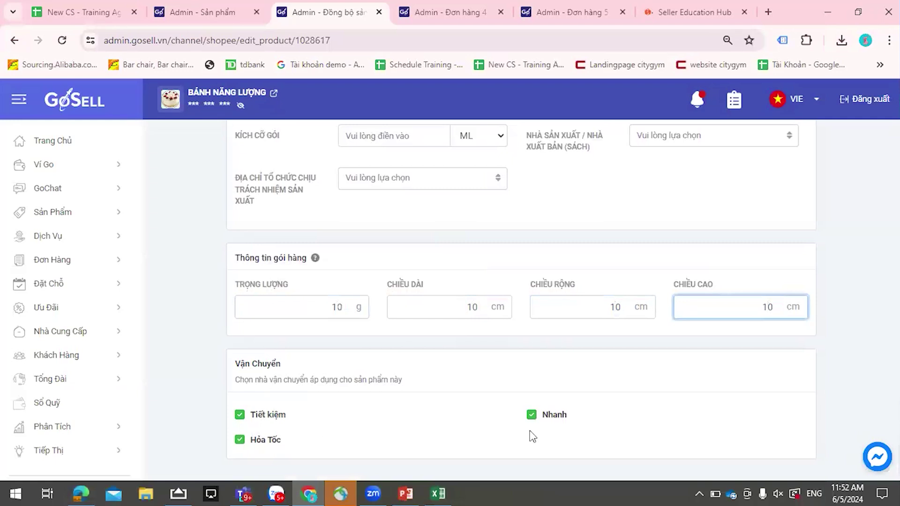
# - Toggle Hỏa Tốc express shipping off and back on, leaving it enabled
pyautogui.scroll(10, 476, 364)
pyautogui.scroll(-10, 463, 360)
pyautogui.click(240, 440)
pyautogui.click(239, 442)
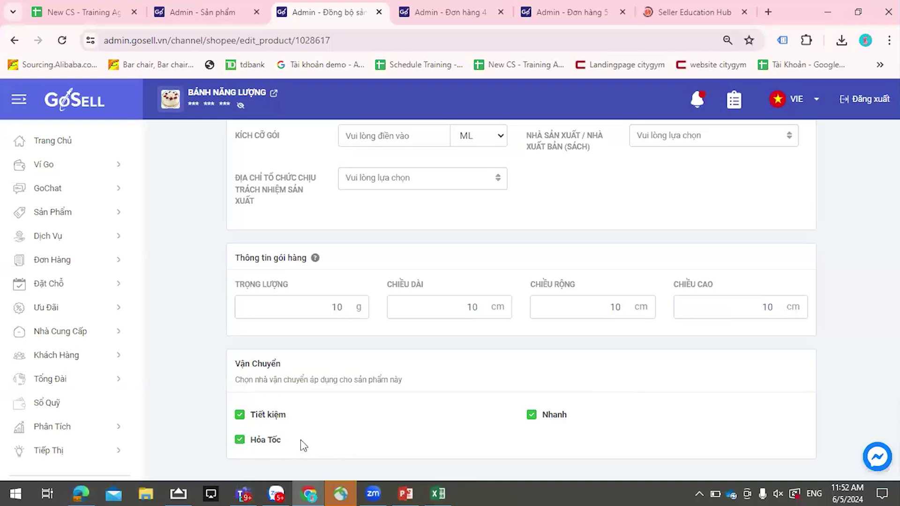
# - Change the description to 'Bánh dành cho sinh nhật' and save the listing with Cập nhật
pyautogui.scroll(10, 708, 286)
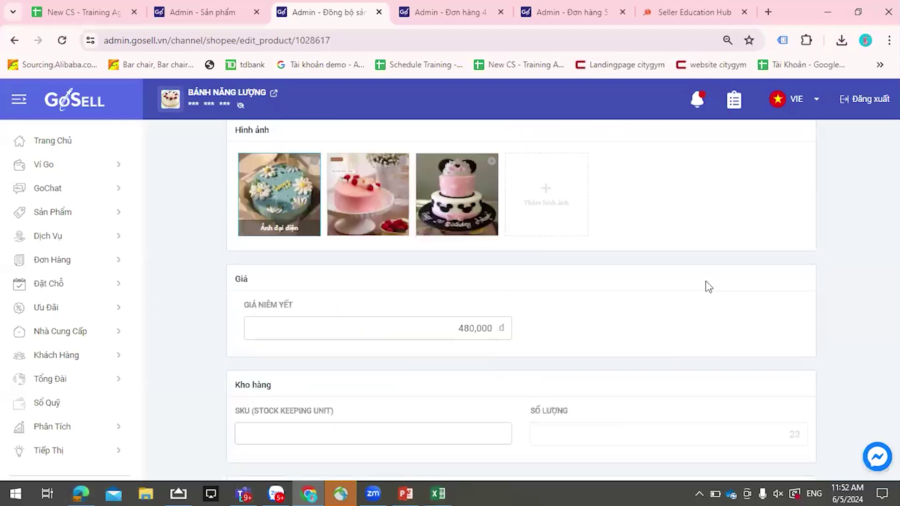
pyautogui.scroll(4, 709, 287)
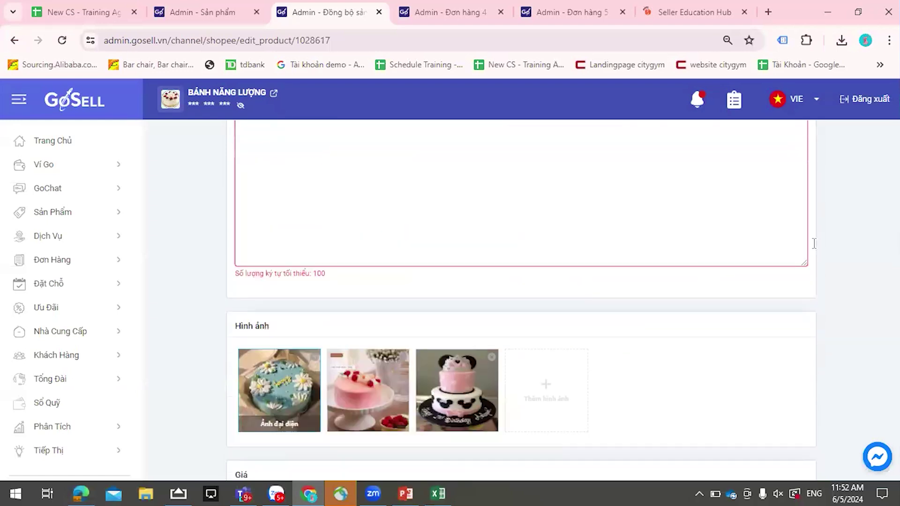
pyautogui.scroll(4, 814, 243)
pyautogui.write('ádfghhhhhhhhhhhhhhhhhhhhhhhhhhhhhhhhhhhhhhhhhhhhhhhhhhhhhh')
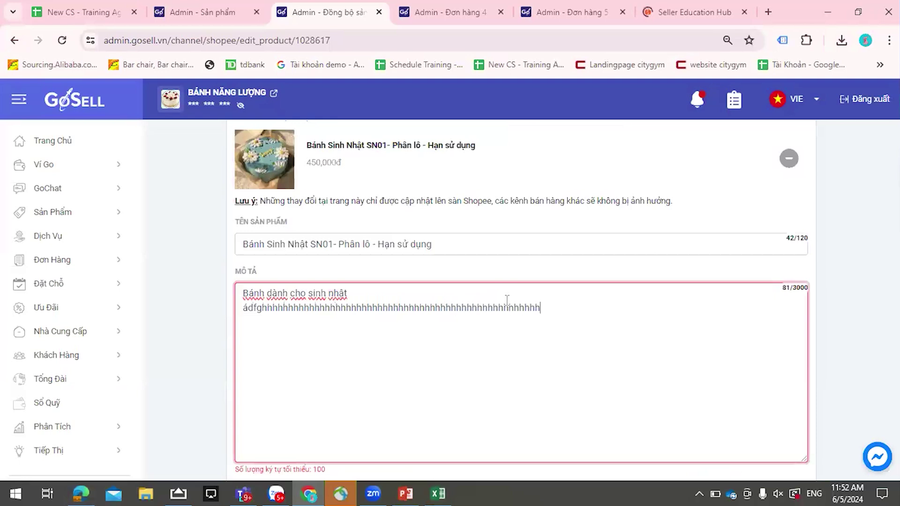
pyautogui.write('hhhhhhhhhhhhhhhhhhhhhhhhhhhhhhhhhhhhh')
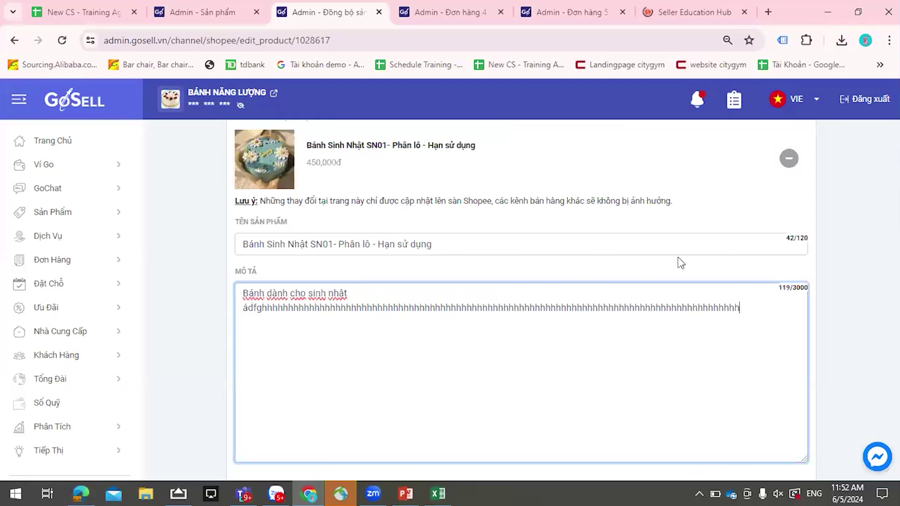
pyautogui.scroll(3, 783, 203)
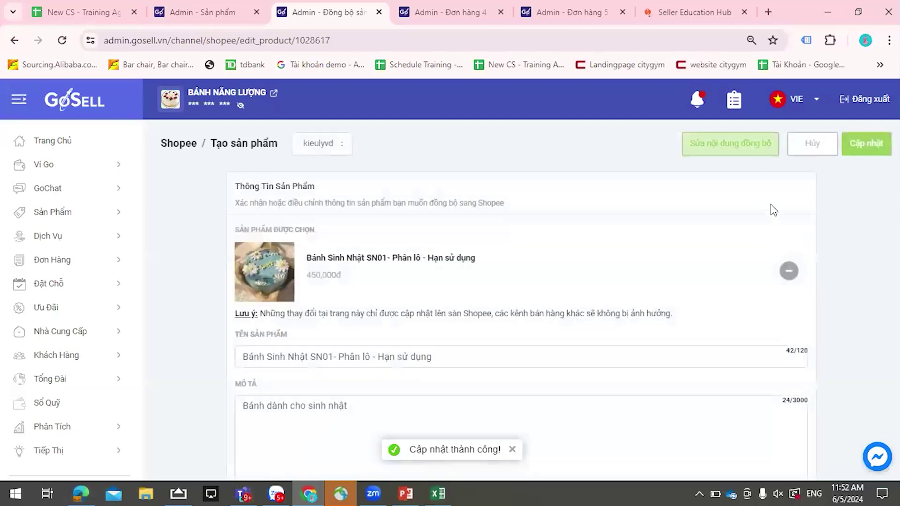
pyautogui.scroll(-3, 462, 207)
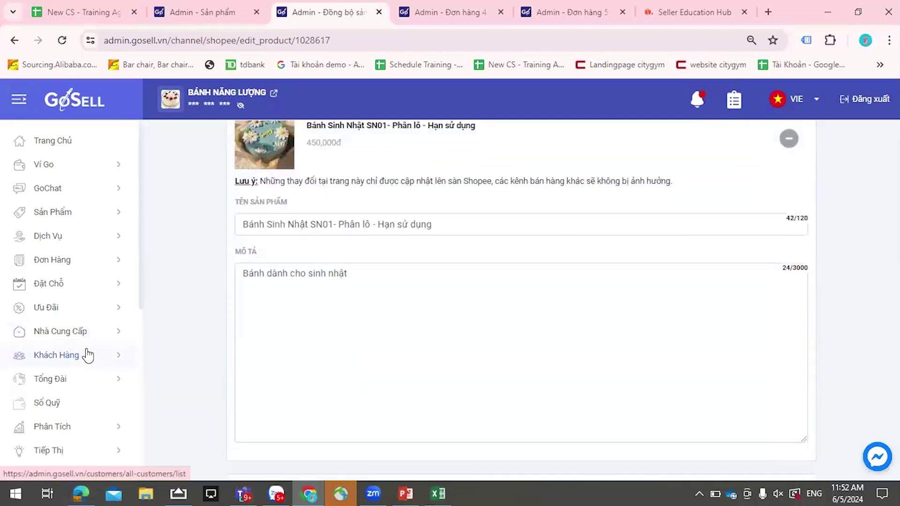
# - Open the Kidcare S6 4G 41.5mm Hồng watch (ID 1129794) from the product list for editing
pyautogui.click(90, 212)
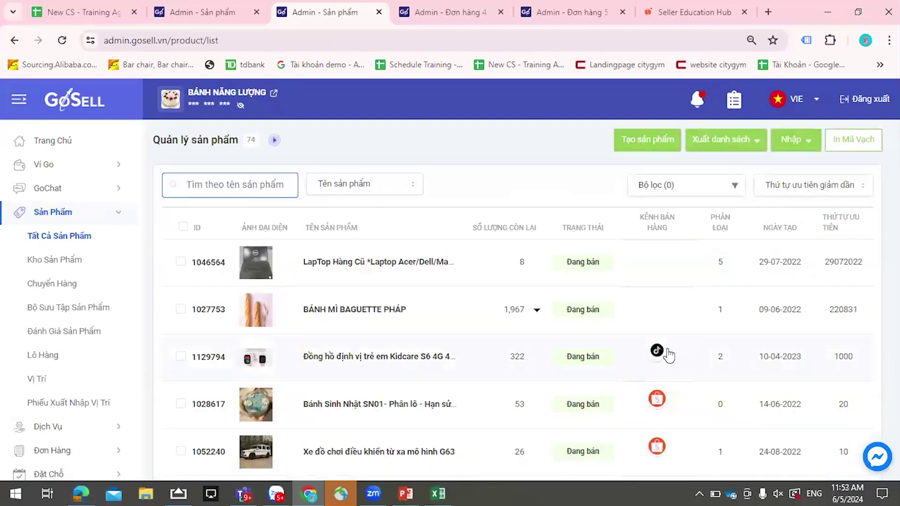
pyautogui.click(640, 348)
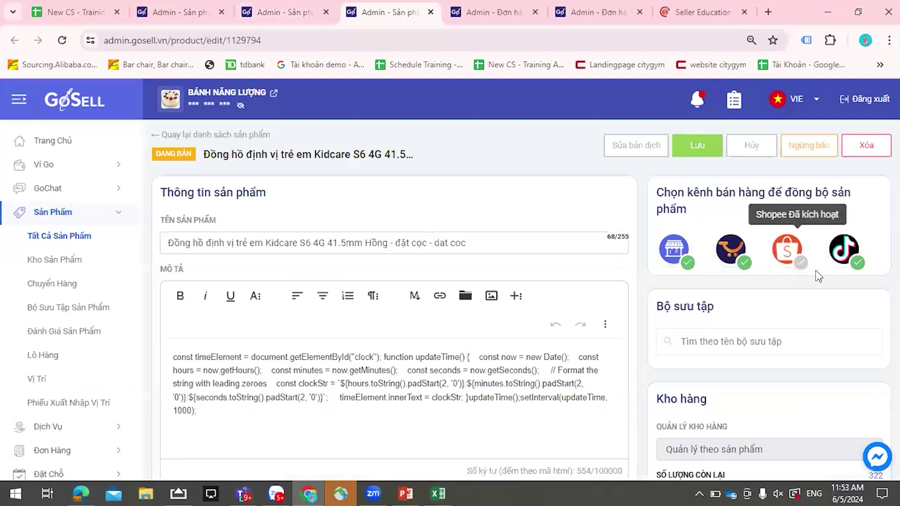
pyautogui.scroll(-2, 96, 318)
pyautogui.scroll(-5, 96, 328)
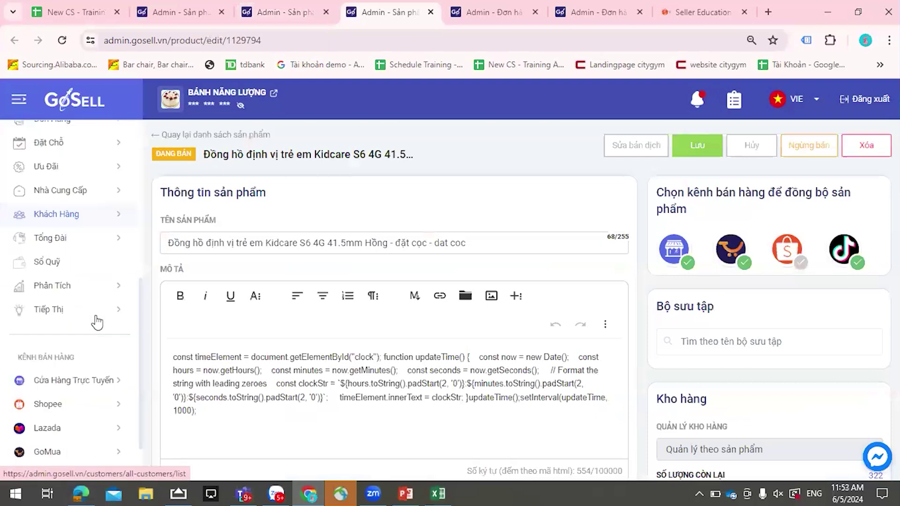
# - Sync products on the Lazada account page, then open the Phân Tích Đơn Hàng analytics
pyautogui.click(119, 366)
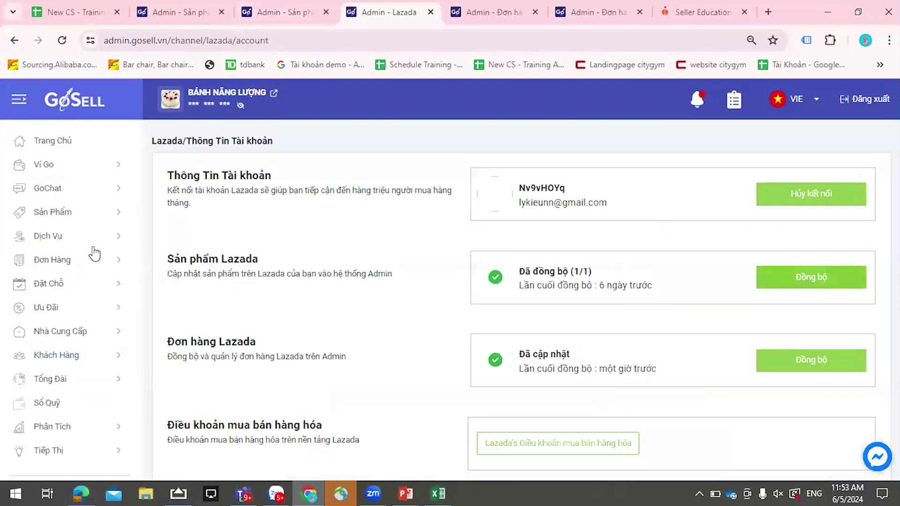
pyautogui.click(798, 284)
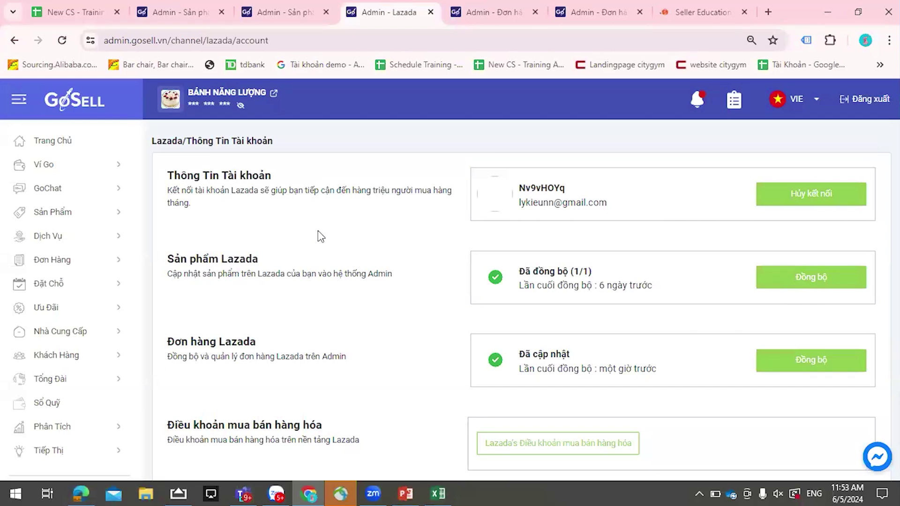
pyautogui.scroll(-5, 54, 337)
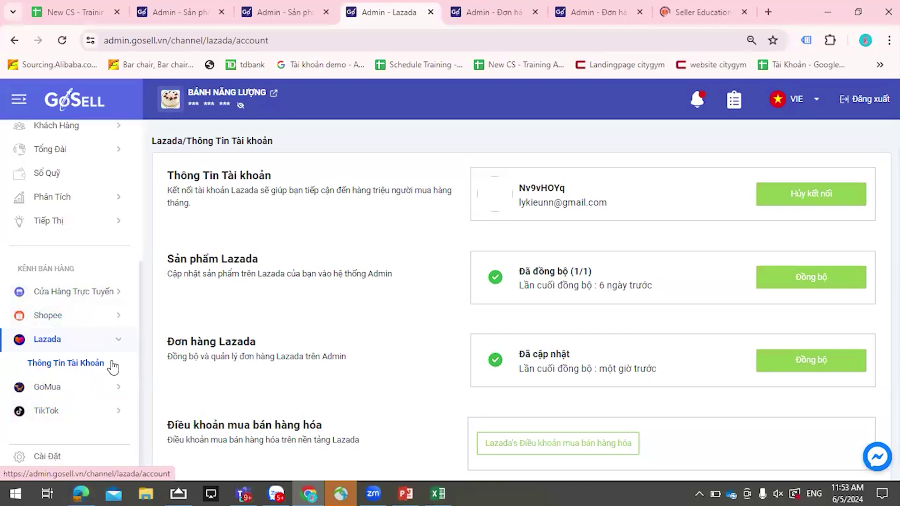
pyautogui.click(91, 198)
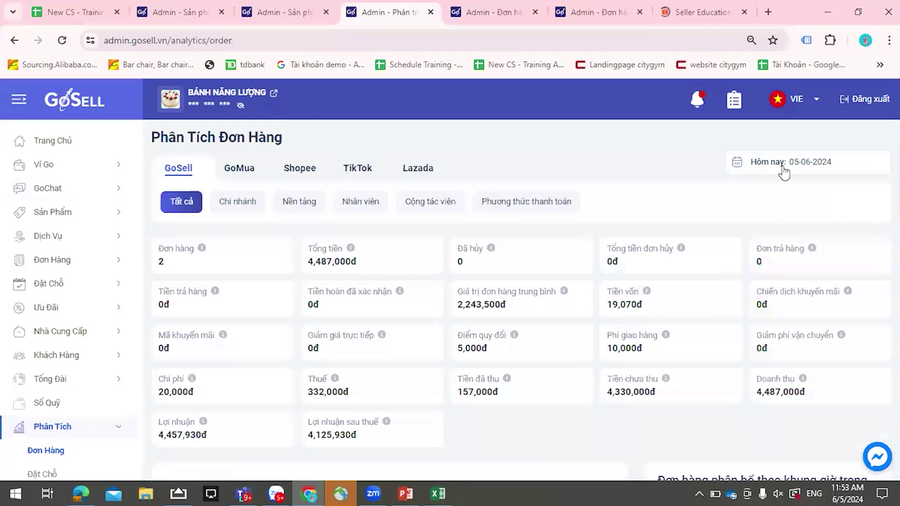
# - Break the order analytics down by branch and then by sales platform, listing each
pyautogui.press('ctrl')
pyautogui.press('ctrl')
pyautogui.press('ctrl')
pyautogui.scroll(-3, 57, 359)
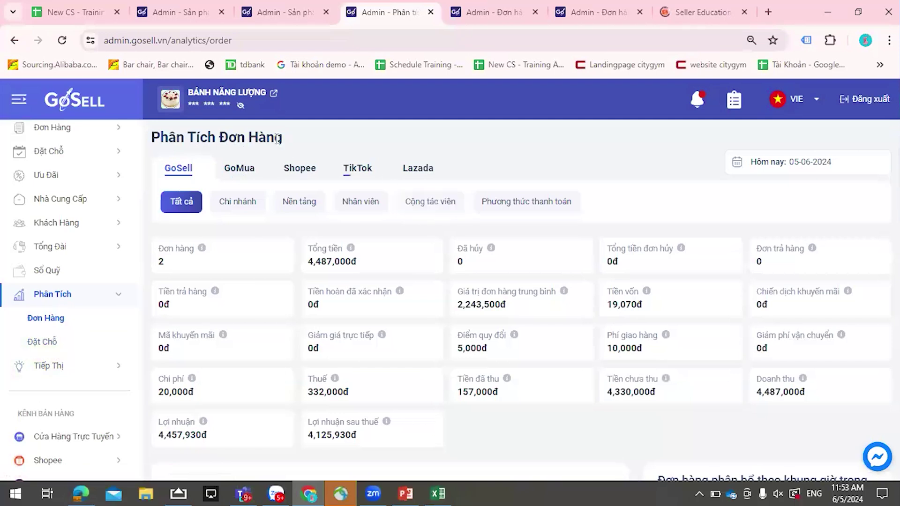
pyautogui.click(193, 206)
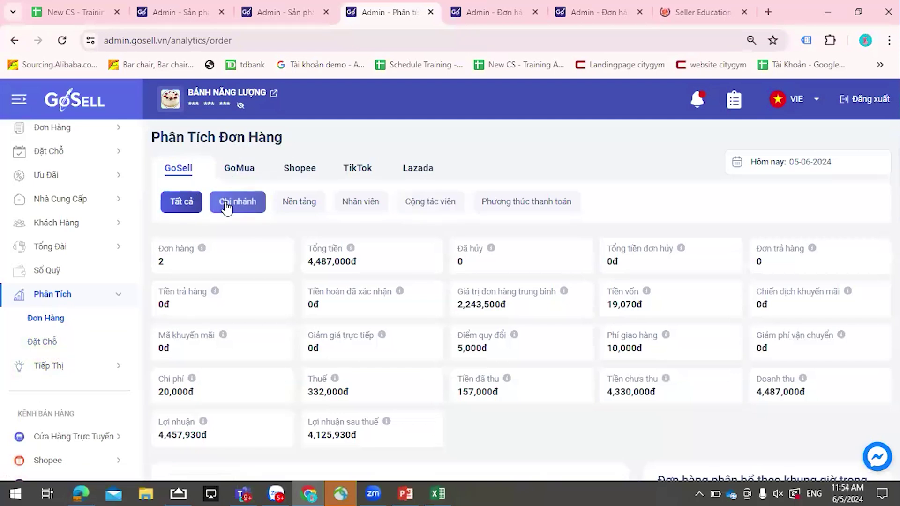
pyautogui.click(258, 207)
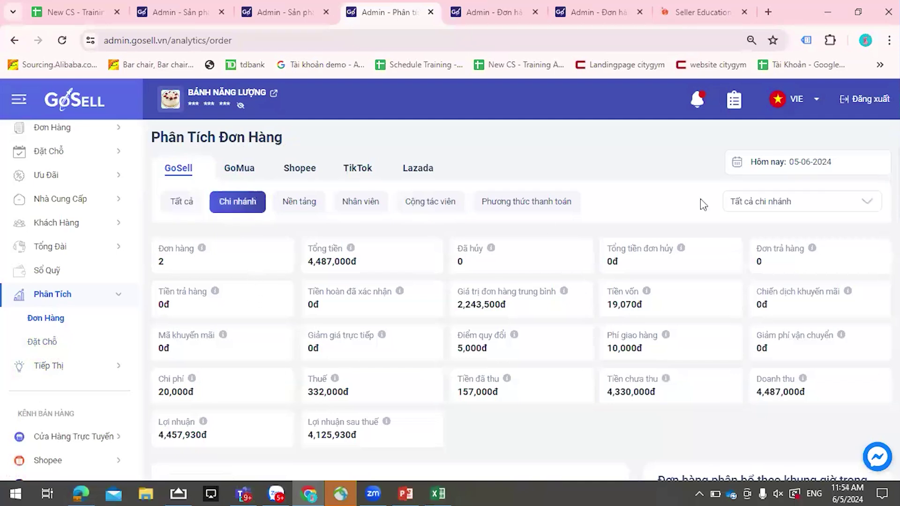
pyautogui.click(787, 203)
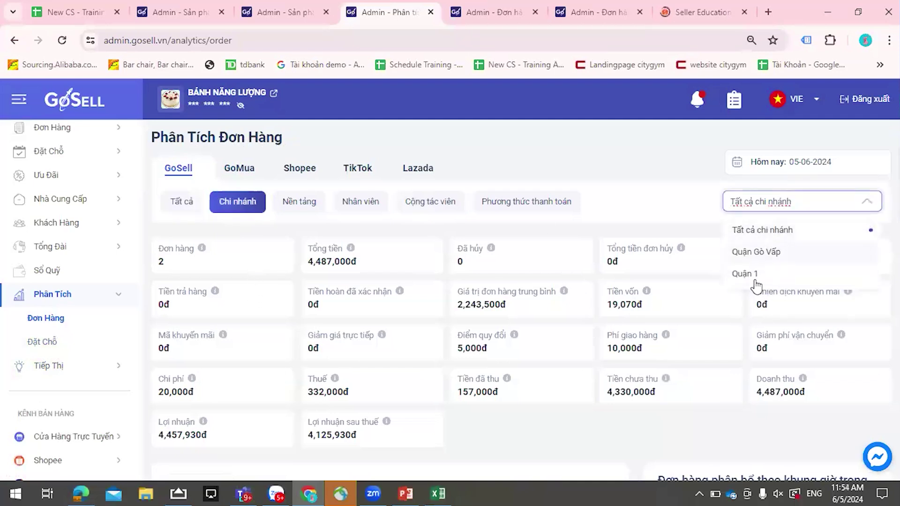
pyautogui.click(308, 202)
pyautogui.click(850, 210)
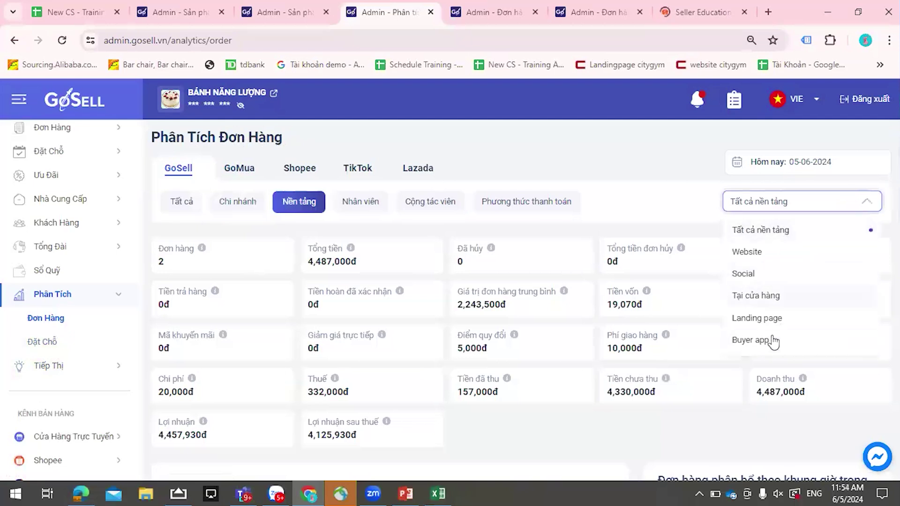
# - Switch the breakdown to staff, then collaborators via Chọn CTV, and finally payment method
pyautogui.click(360, 201)
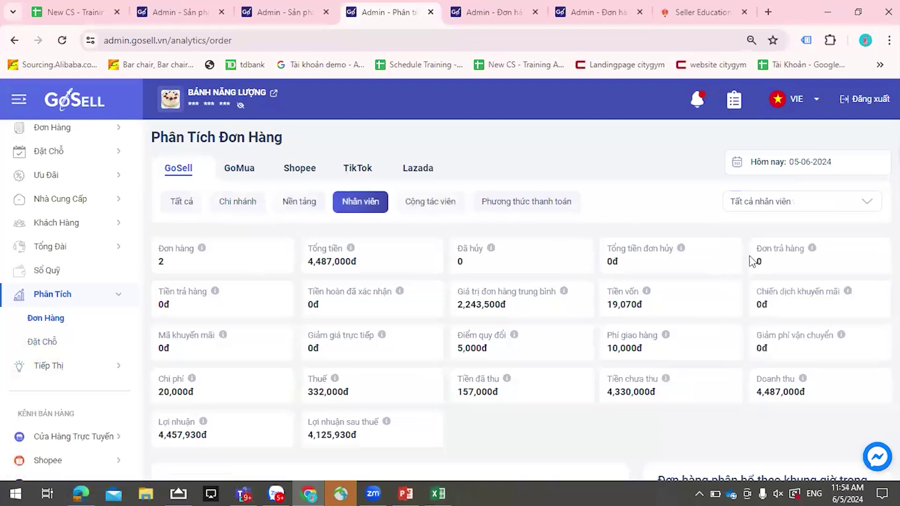
pyautogui.click(762, 201)
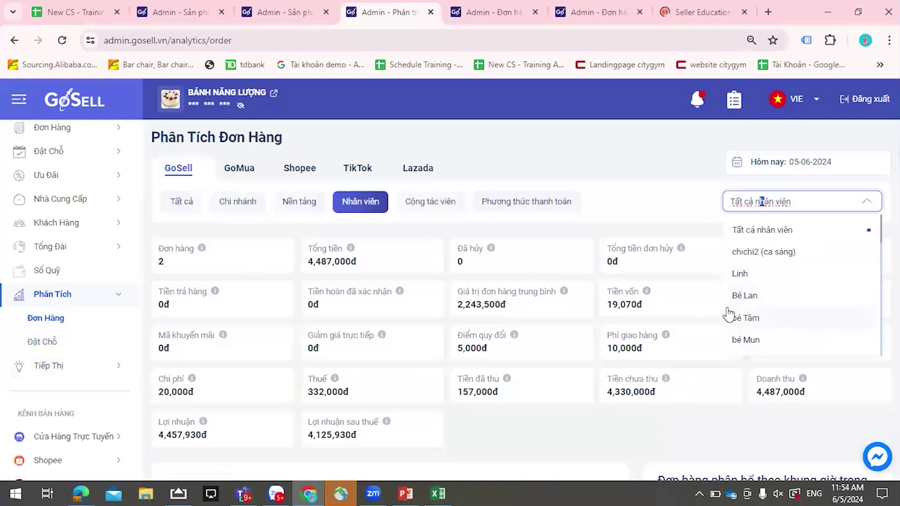
pyautogui.click(422, 206)
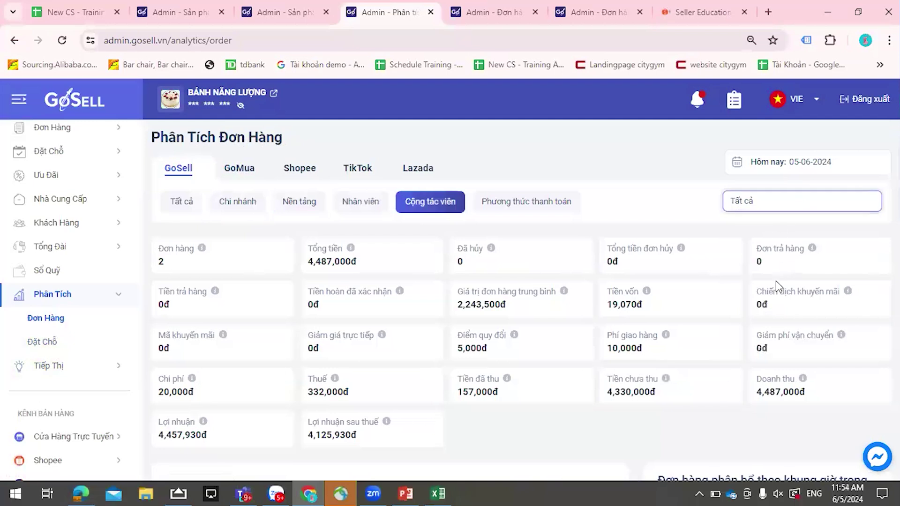
pyautogui.click(787, 202)
pyautogui.click(384, 291)
pyautogui.scroll(-4, 337, 424)
pyautogui.click(694, 227)
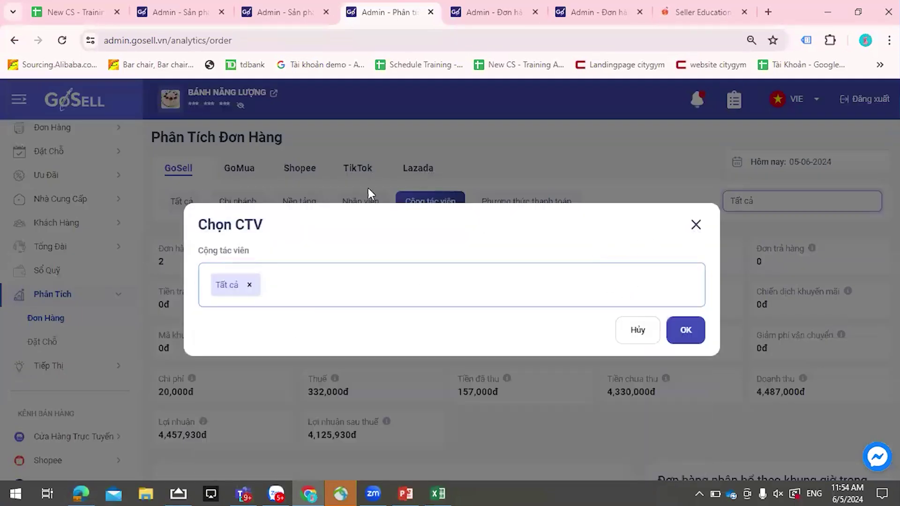
pyautogui.click(549, 214)
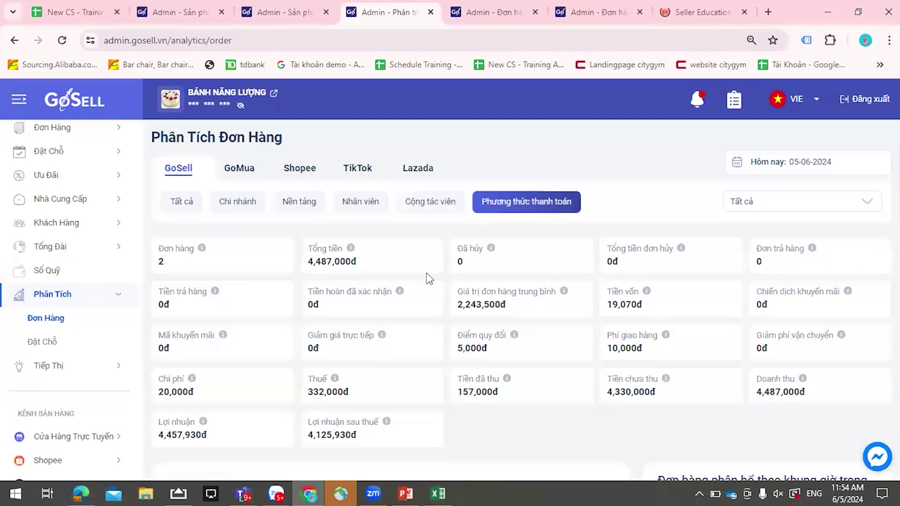
pyautogui.scroll(-4, 596, 253)
pyautogui.scroll(4, 595, 253)
# - Compare the Shopee, TikTok and Lazada order analytics, then go back to the GoSell channel figures
pyautogui.click(316, 172)
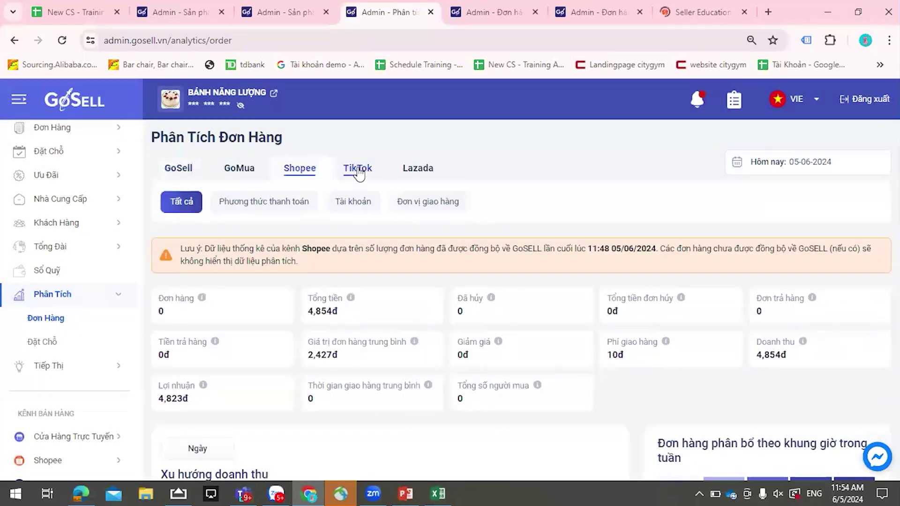
pyautogui.click(357, 172)
pyautogui.click(413, 174)
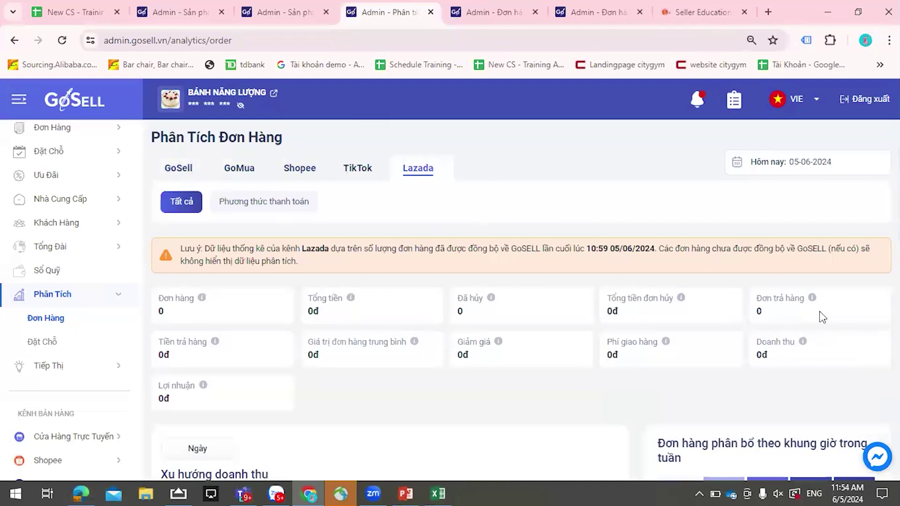
pyautogui.click(185, 170)
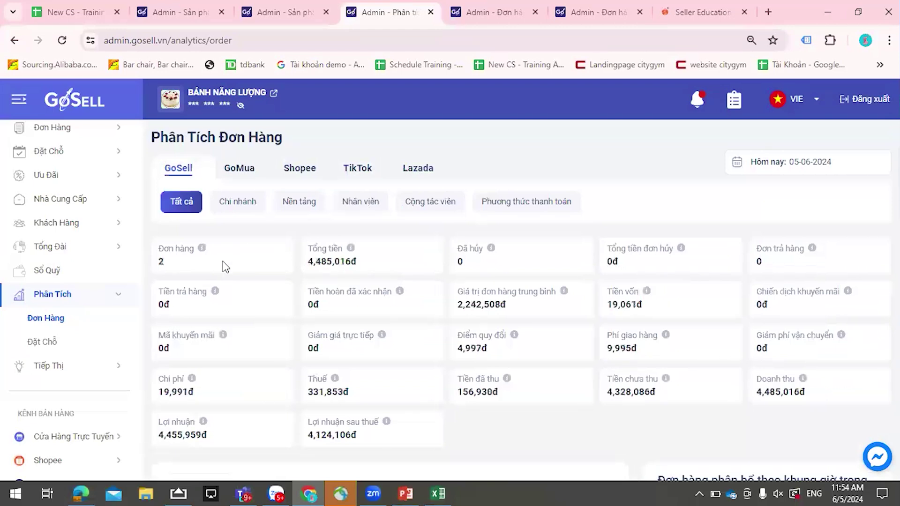
pyautogui.scroll(-1, 207, 238)
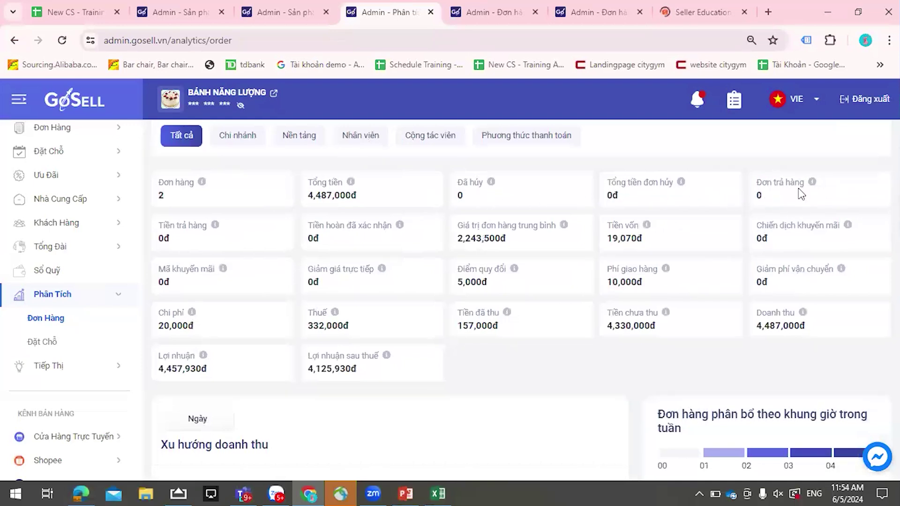
pyautogui.scroll(1, 81, 265)
# - Check the order list and returned orders (one 2,650,000đ refund), then go to Tạo Báo Giá
pyautogui.click(63, 199)
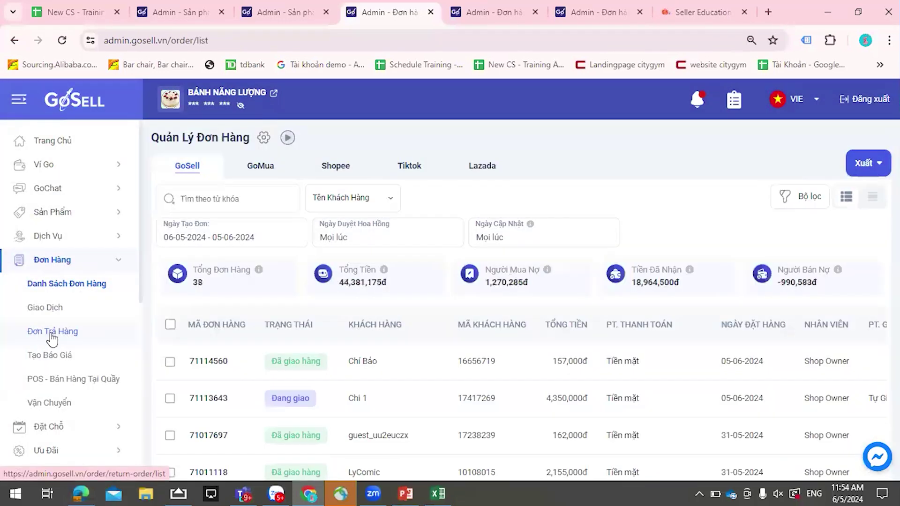
pyautogui.click(53, 333)
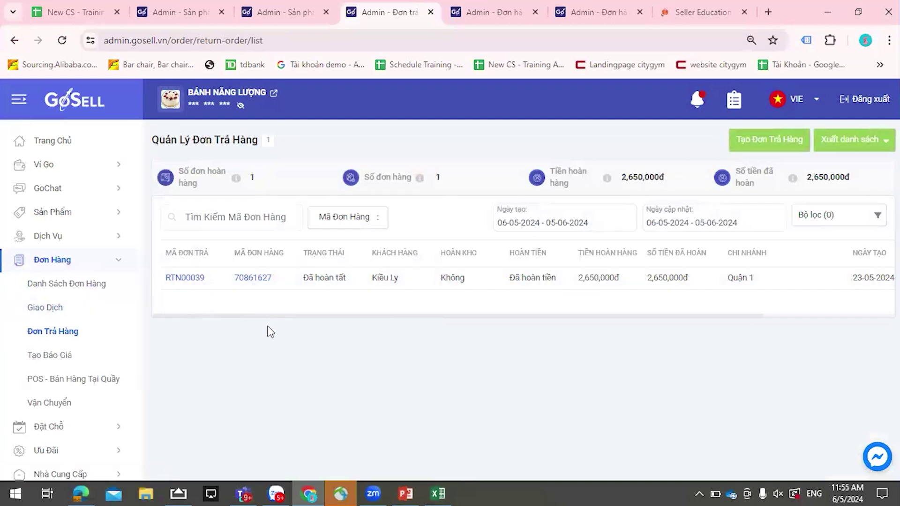
pyautogui.click(66, 355)
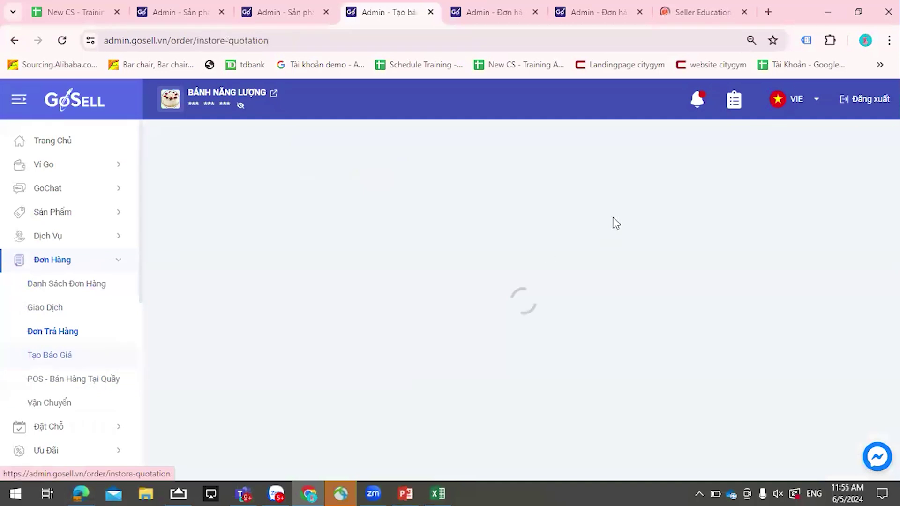
# - Search products for 'b' and add BÁNH BAO NHÂN ĐẬU ĐỎ LIM KEE SINGAPORE to the quotation
pyautogui.click(527, 174)
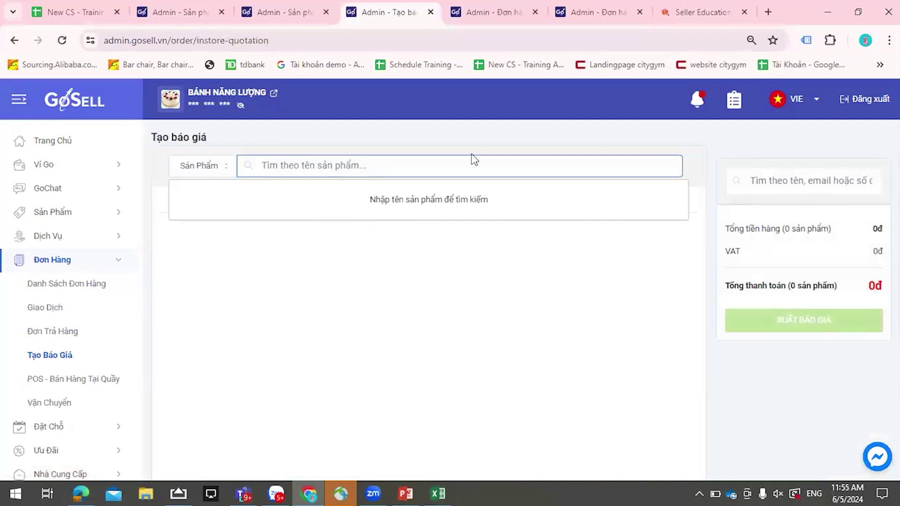
pyautogui.write('b')
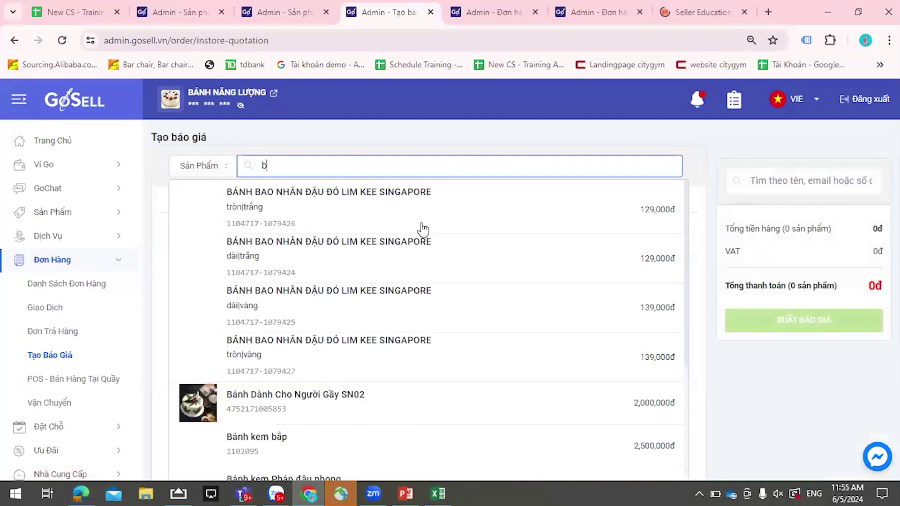
pyautogui.click(420, 227)
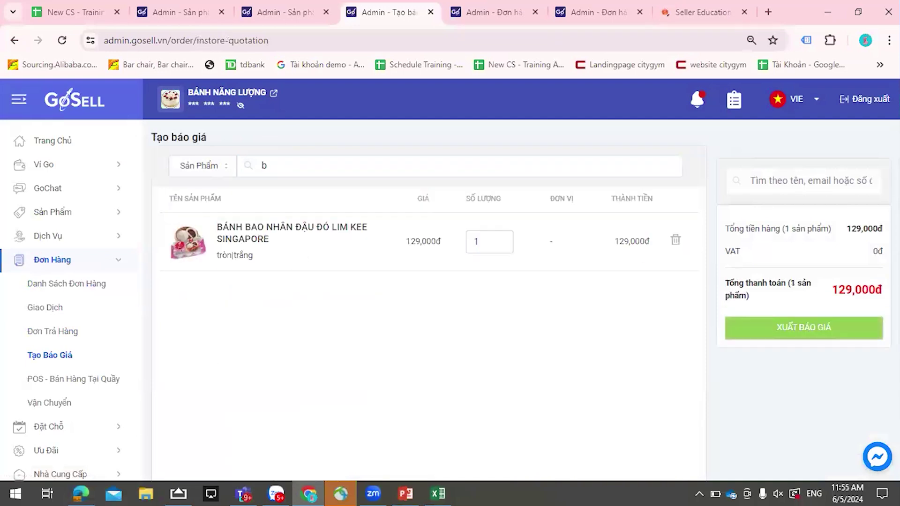
# - Export the quotation as Bao_gia_5_6_2024.xlsx and show the downloaded file
pyautogui.click(815, 335)
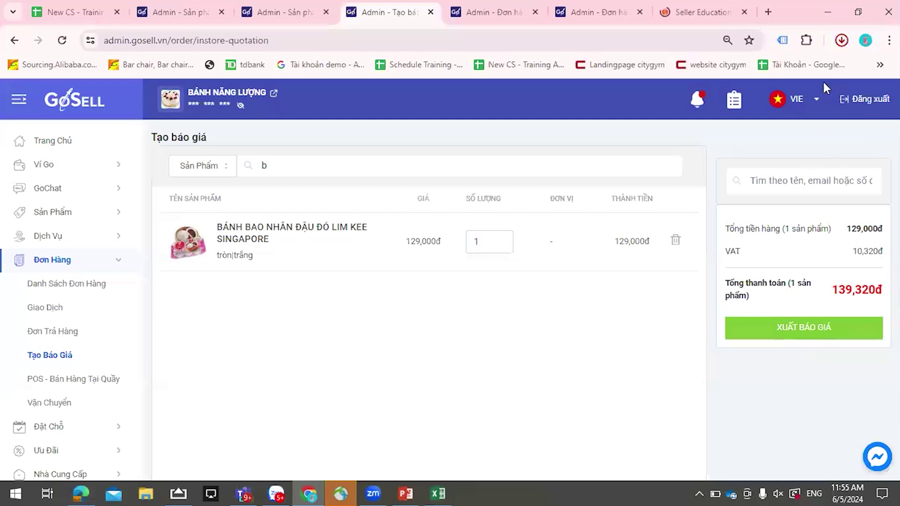
pyautogui.click(849, 37)
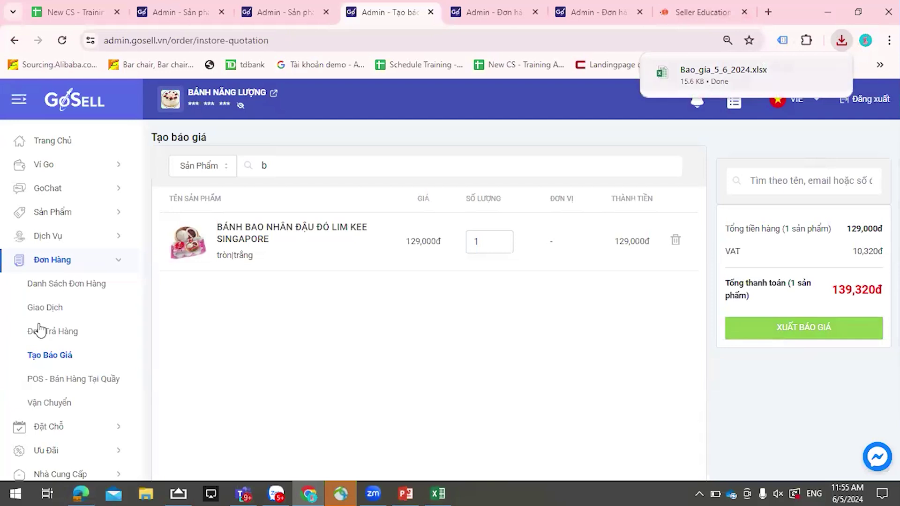
pyautogui.scroll(-3, 55, 389)
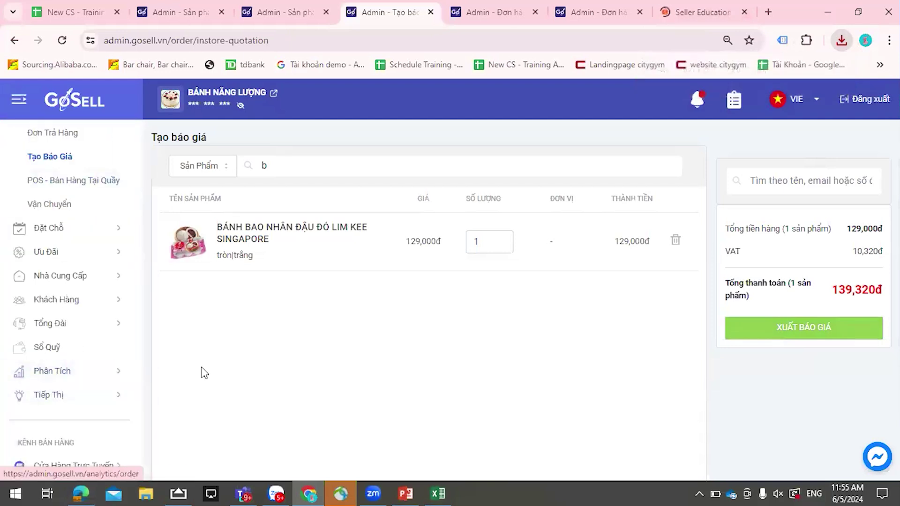
# - Discard the unsaved quotation and return to the Phân Tích Đơn Hàng page
pyautogui.click(68, 377)
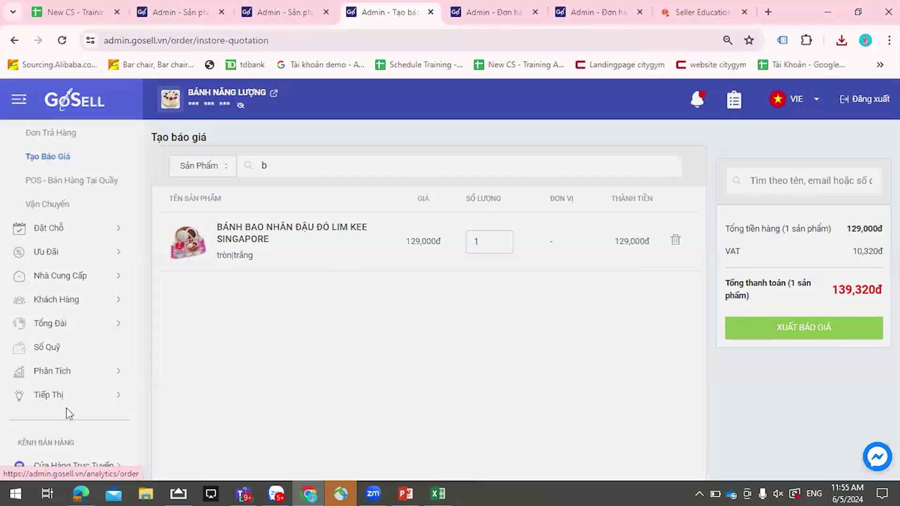
pyautogui.click(476, 317)
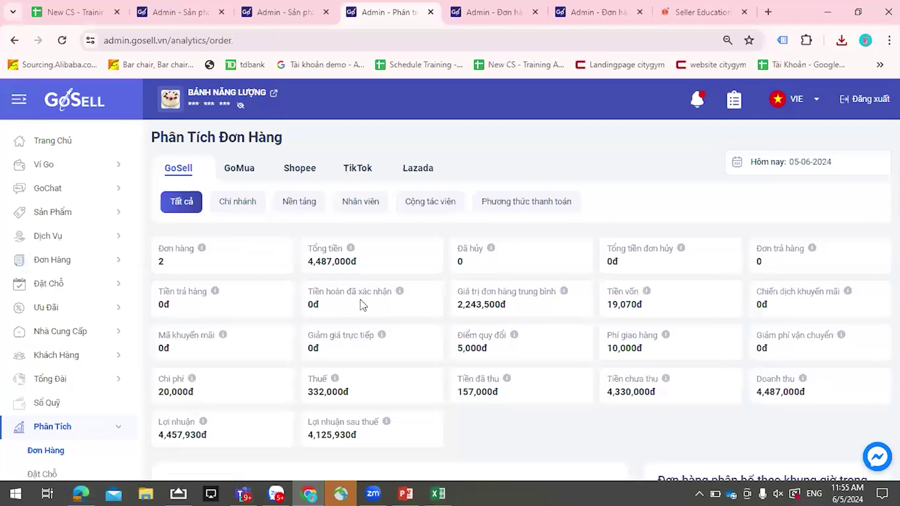
pyautogui.scroll(-1, 370, 298)
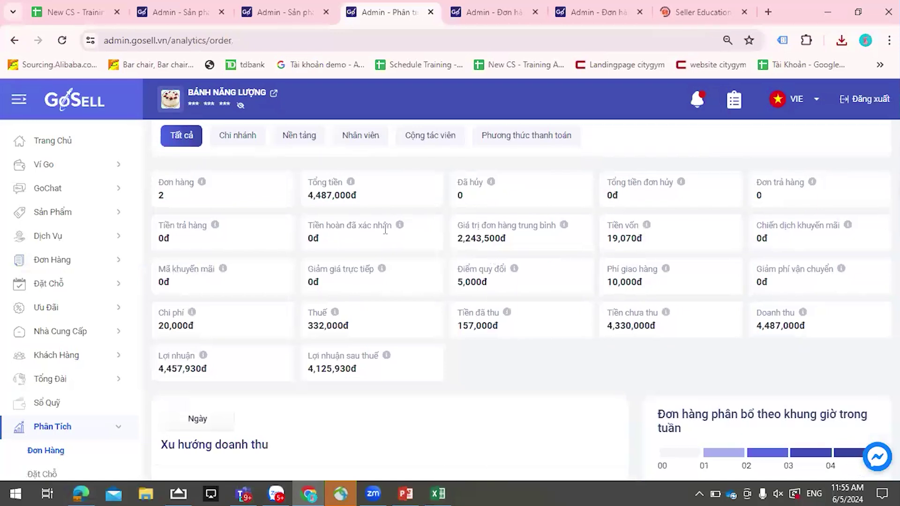
# - Read the info tooltips on the refund and average order value stat cards
pyautogui.moveTo(215, 226)
pyautogui.moveTo(400, 225)
pyautogui.moveTo(563, 225)
pyautogui.scroll(2, 790, 243)
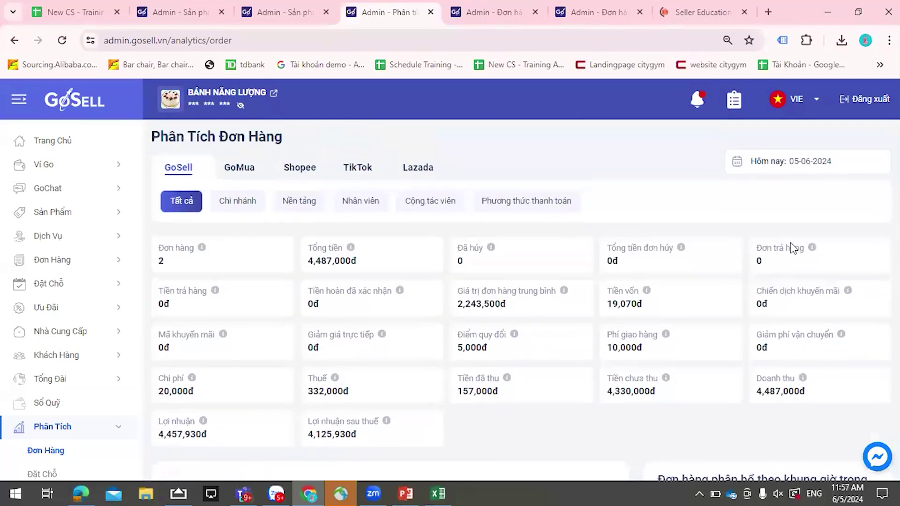
pyautogui.click(797, 170)
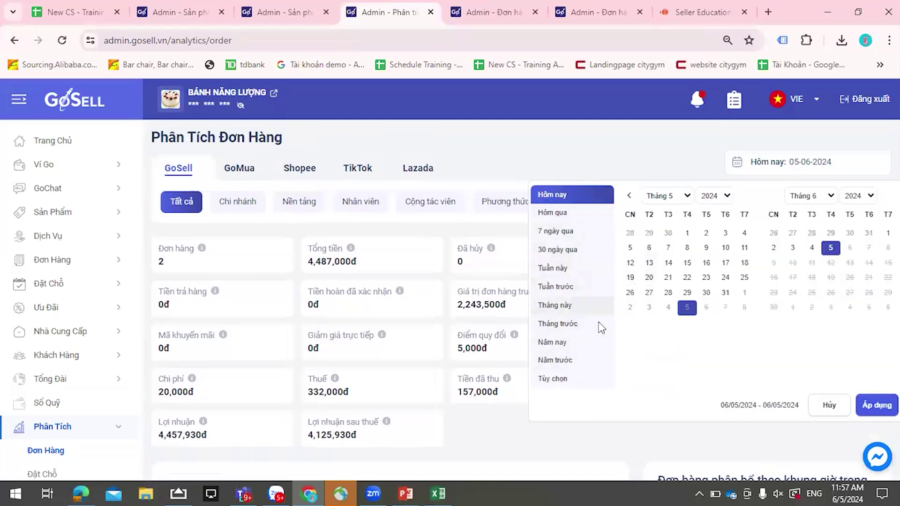
pyautogui.click(600, 306)
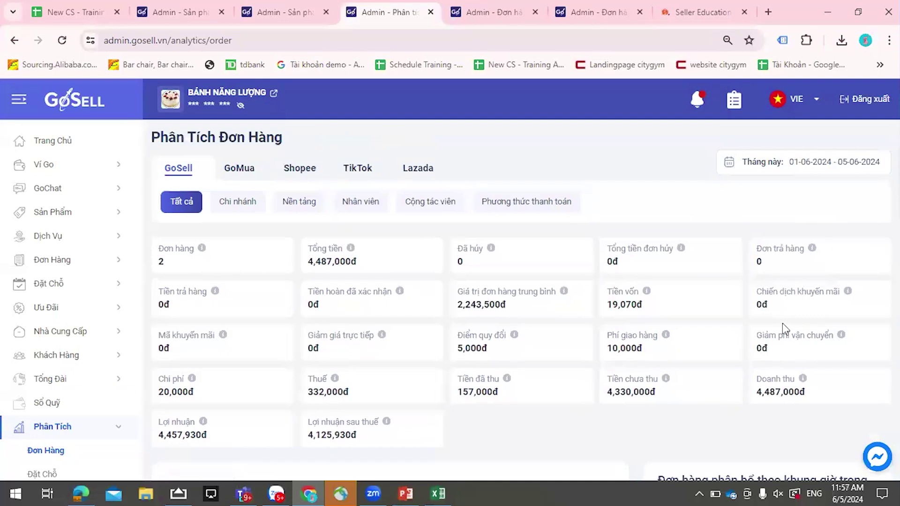
pyautogui.scroll(-1, 768, 278)
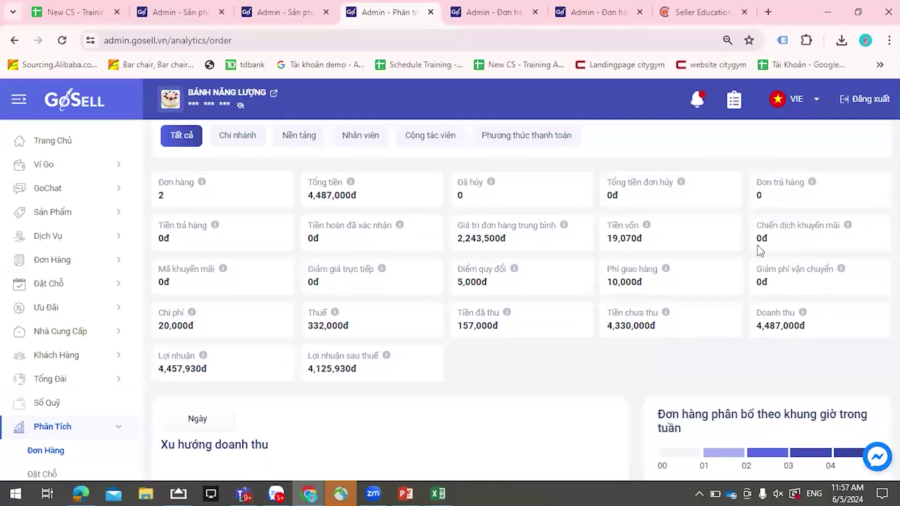
pyautogui.scroll(1, 759, 250)
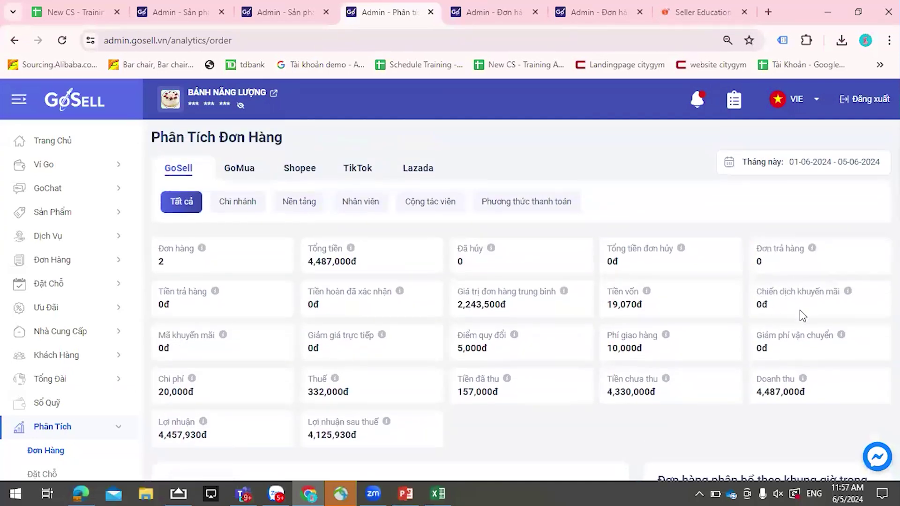
pyautogui.click(774, 162)
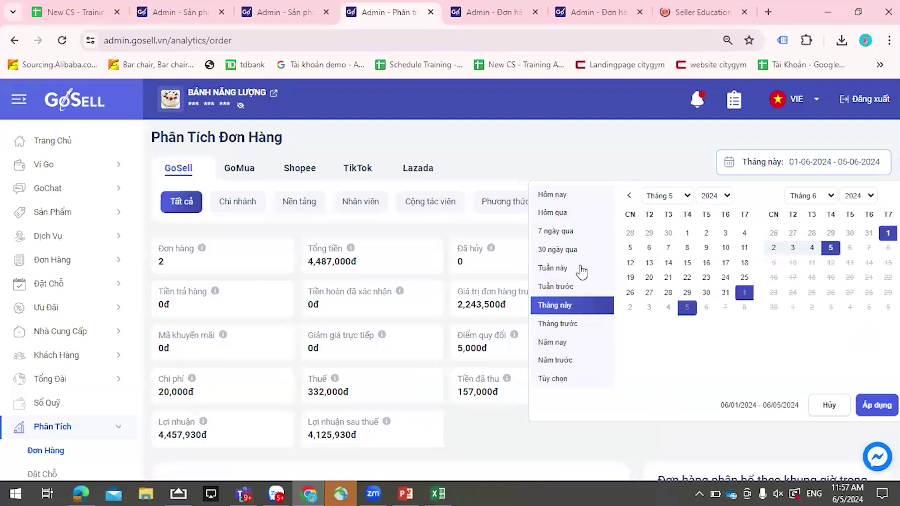
pyautogui.click(559, 360)
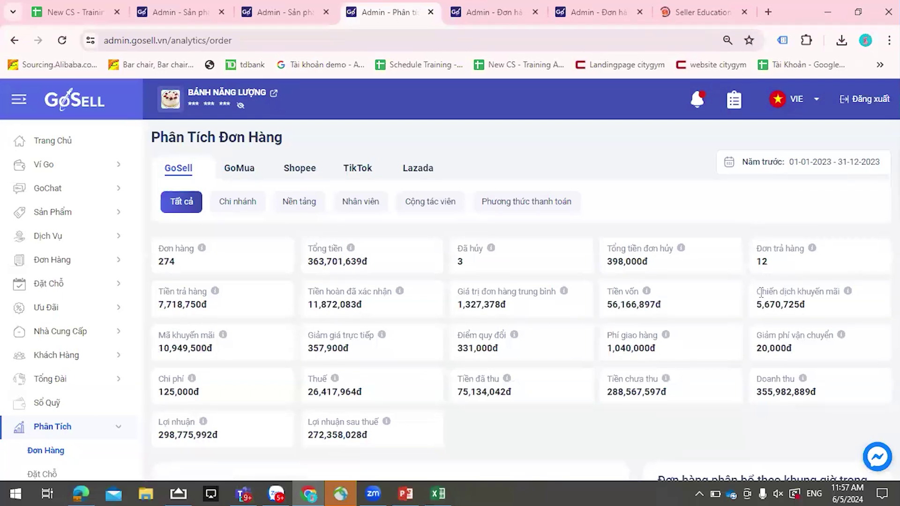
pyautogui.moveTo(773, 291); pyautogui.dragTo(805, 305)
pyautogui.click(791, 324)
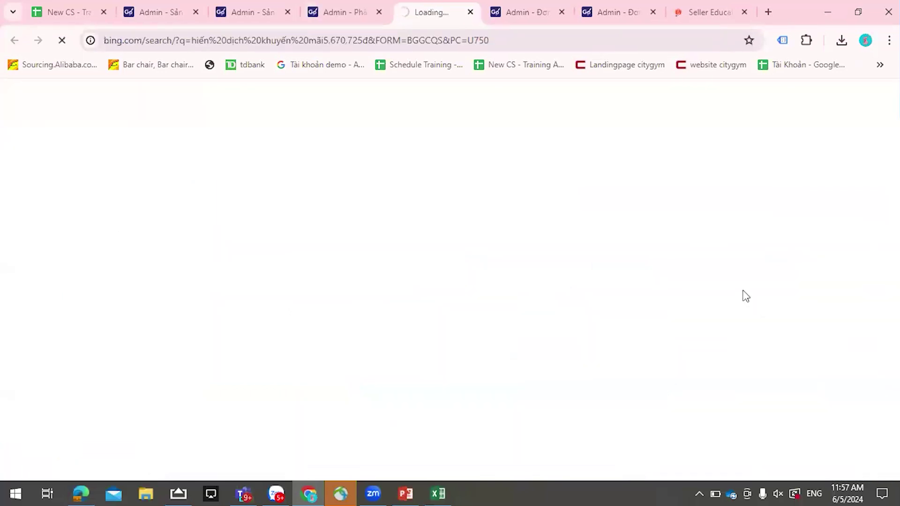
pyautogui.click(470, 12)
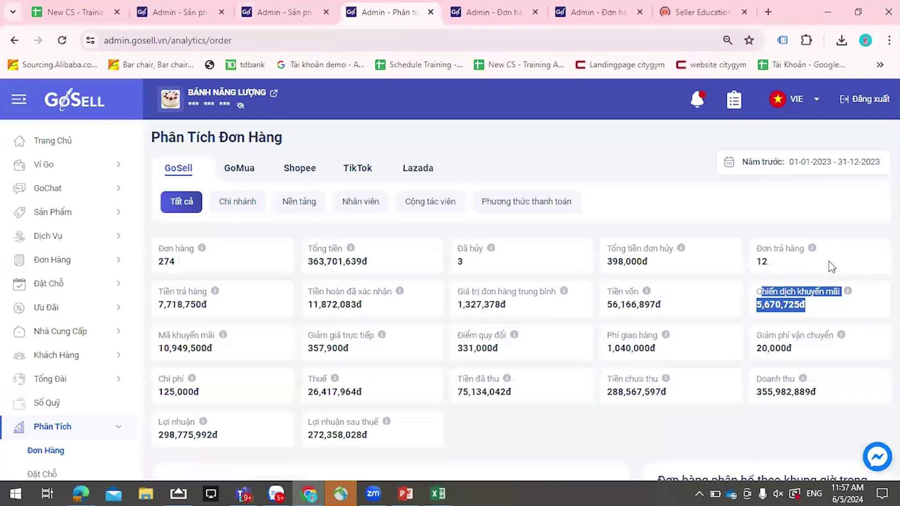
pyautogui.click(830, 233)
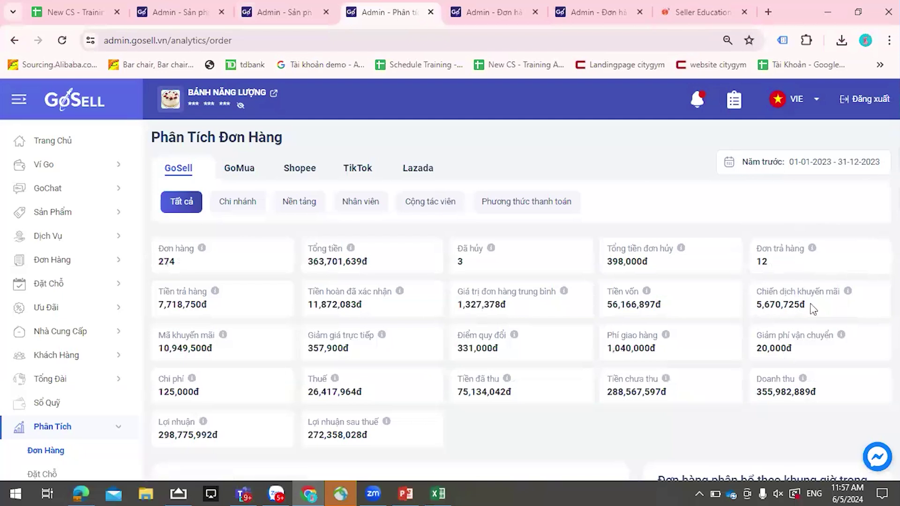
pyautogui.click(791, 165)
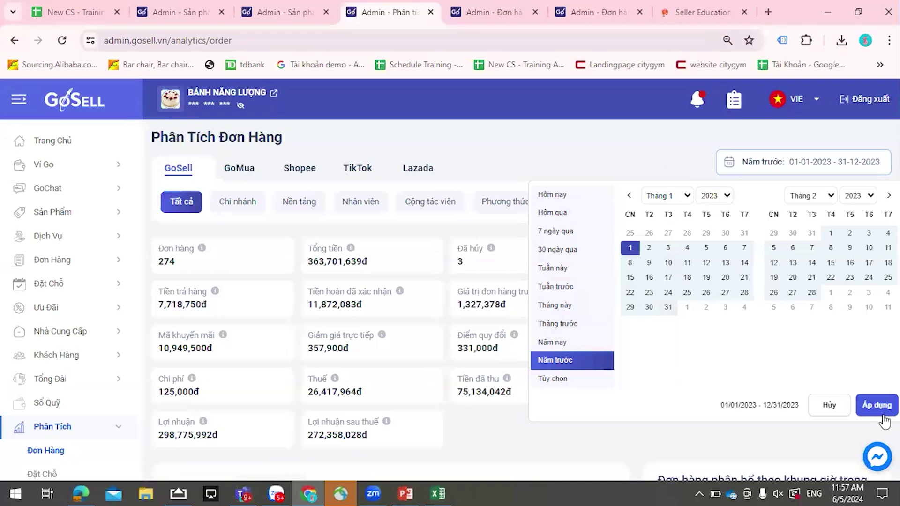
pyautogui.click(829, 407)
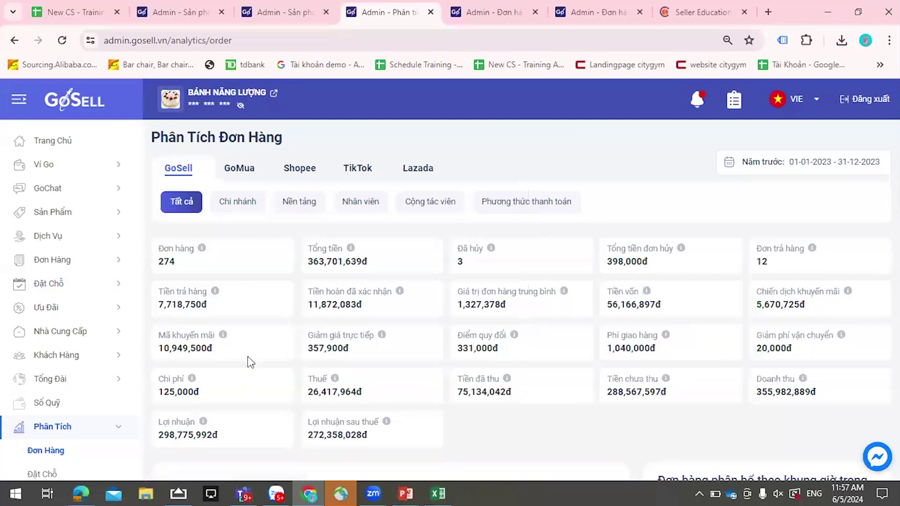
pyautogui.scroll(-2, 202, 319)
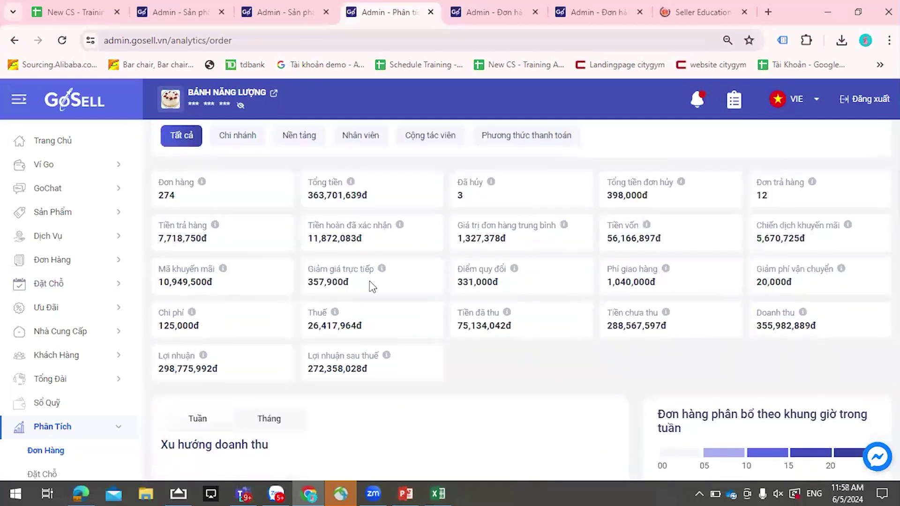
pyautogui.moveTo(849, 225)
pyautogui.moveTo(842, 274)
pyautogui.scroll(-1, 356, 341)
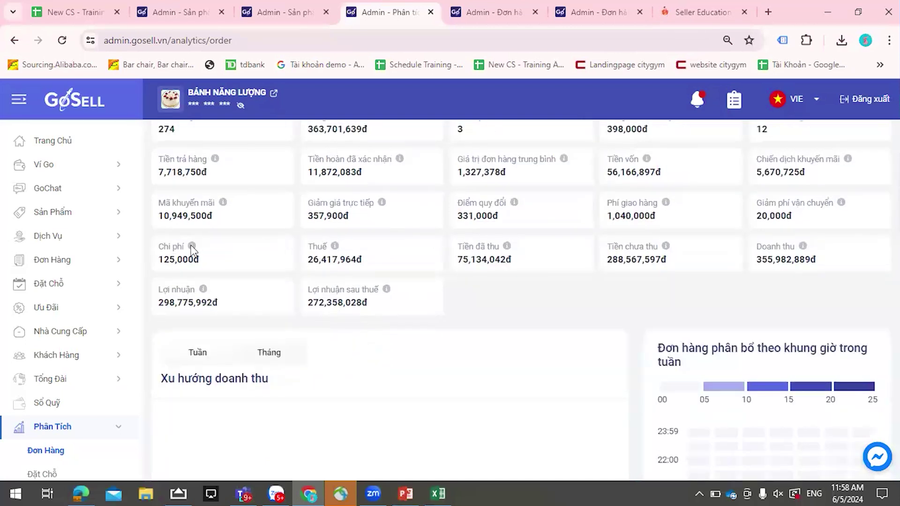
pyautogui.moveTo(195, 250)
pyautogui.moveTo(192, 248)
pyautogui.moveTo(608, 259); pyautogui.dragTo(678, 270)
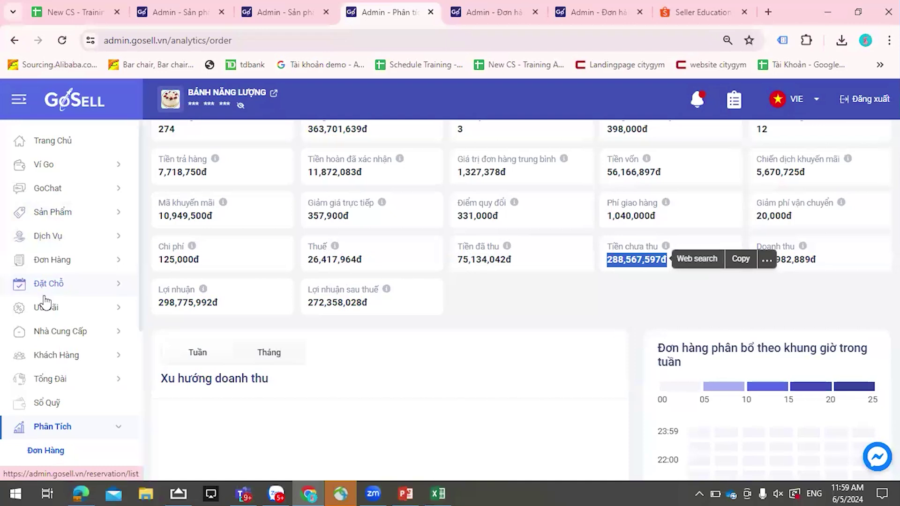
pyautogui.click(674, 279)
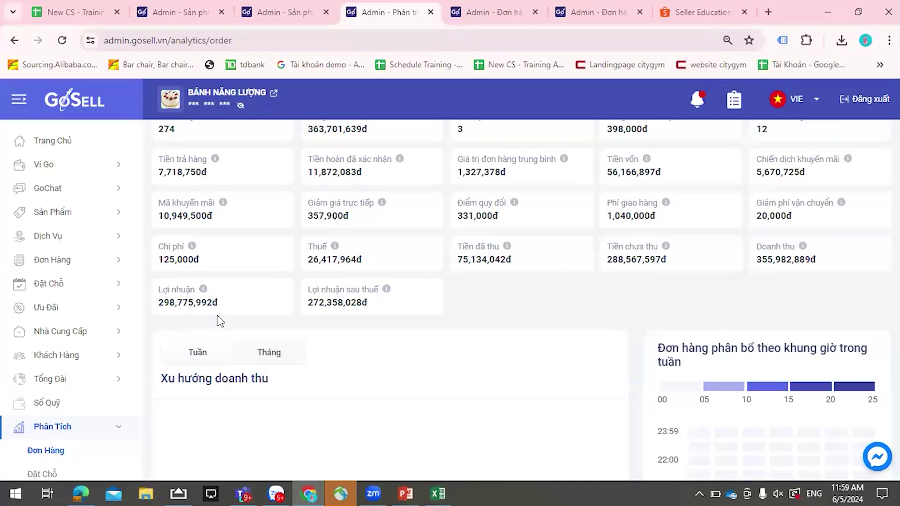
pyautogui.moveTo(309, 289); pyautogui.dragTo(382, 292)
pyautogui.click(348, 320)
pyautogui.moveTo(309, 289); pyautogui.dragTo(382, 293)
pyautogui.click(378, 313)
# - Switch the 2023 Xu hướng doanh thu chart to the Tháng view
pyautogui.moveTo(204, 290)
pyautogui.moveTo(385, 290)
pyautogui.scroll(-1, 383, 303)
pyautogui.scroll(-3, 383, 303)
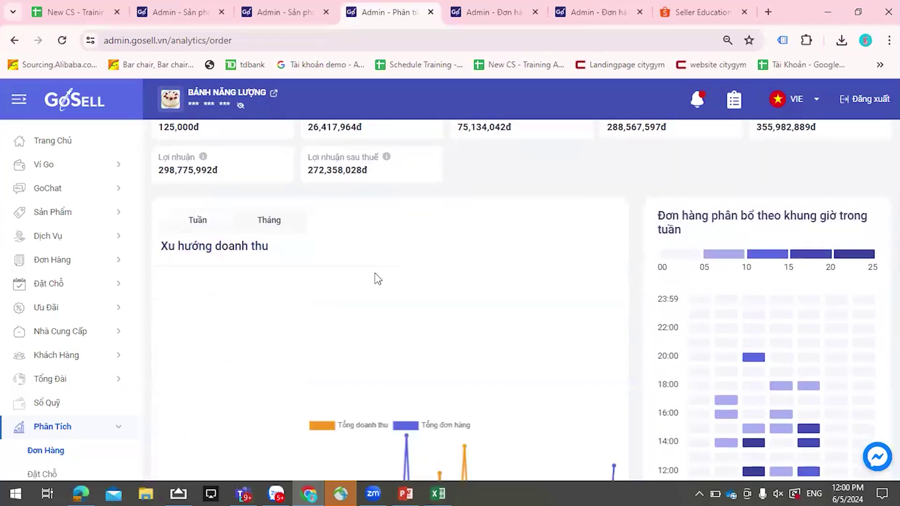
pyautogui.scroll(-1, 219, 221)
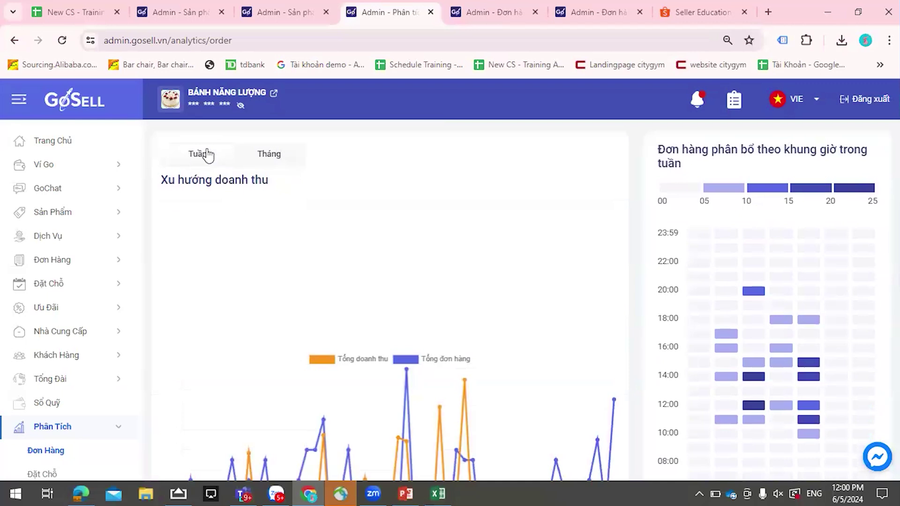
pyautogui.click(268, 157)
pyautogui.scroll(-3, 504, 321)
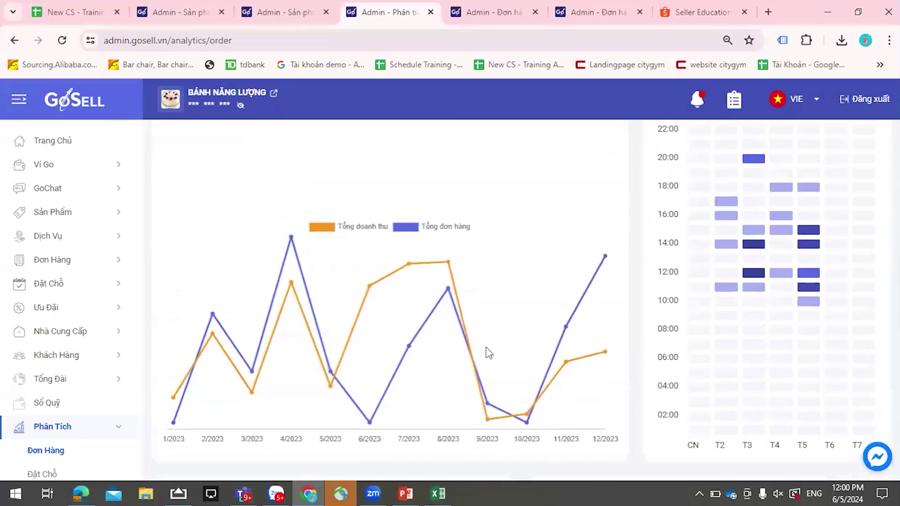
pyautogui.scroll(3, 487, 353)
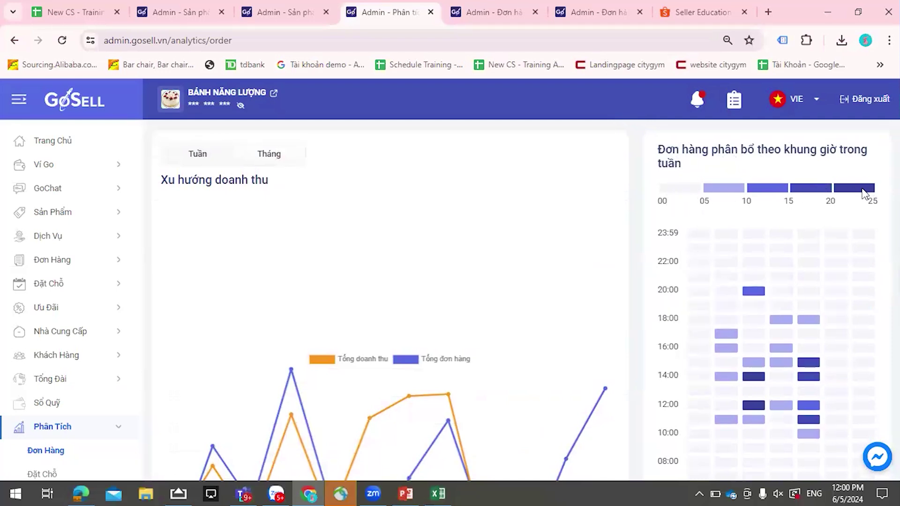
pyautogui.scroll(-3, 862, 192)
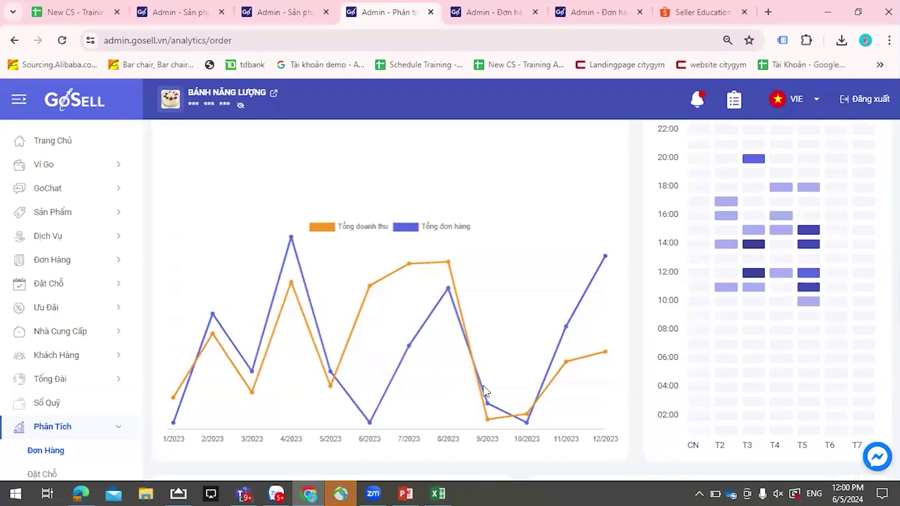
# - Inspect individual cells of the monthly revenue heatmap for their values
pyautogui.moveTo(758, 308)
pyautogui.moveTo(745, 177)
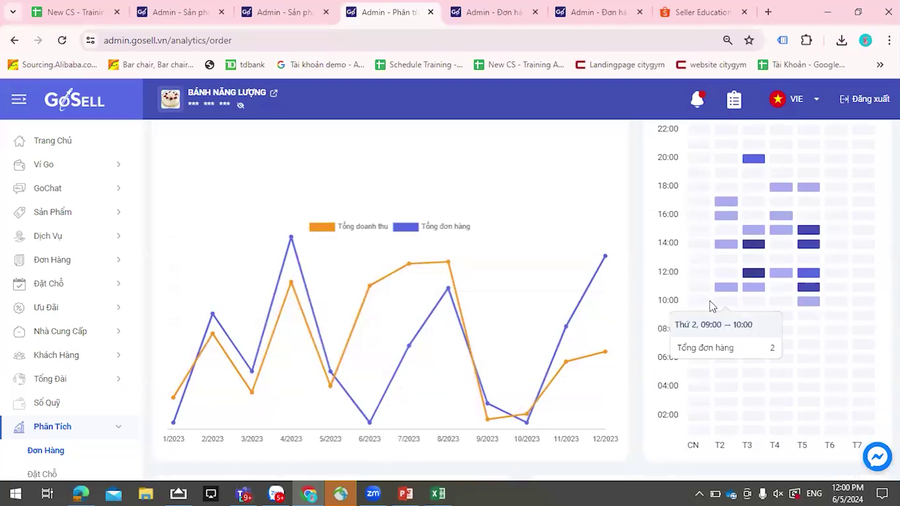
pyautogui.scroll(2, 806, 277)
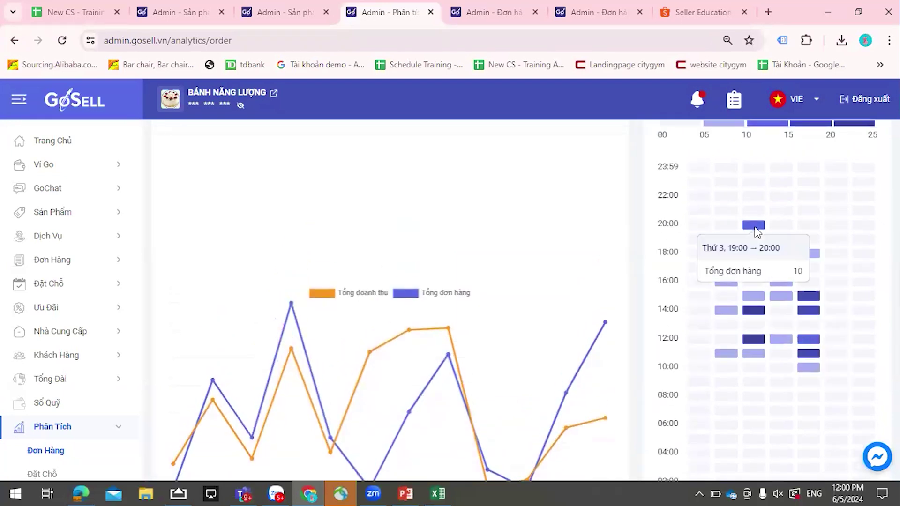
pyautogui.moveTo(754, 229)
pyautogui.moveTo(813, 260)
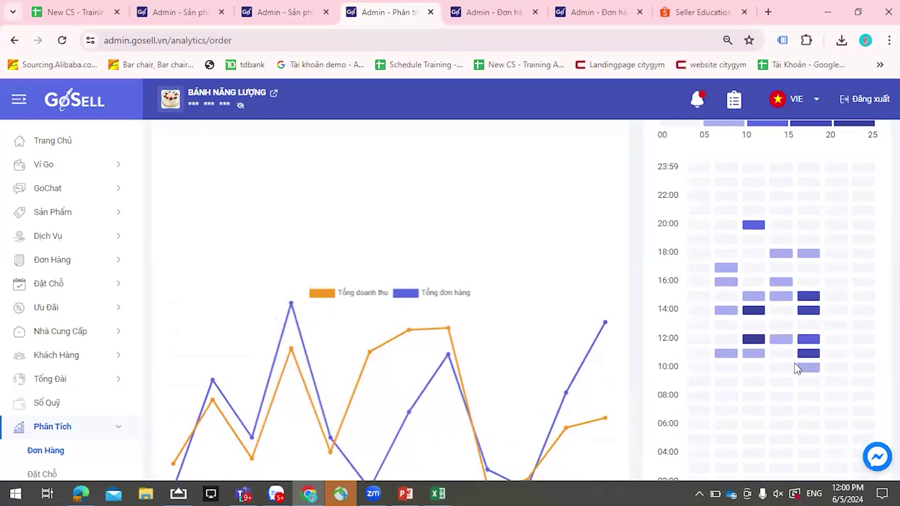
pyautogui.moveTo(805, 323)
pyautogui.scroll(2, 802, 263)
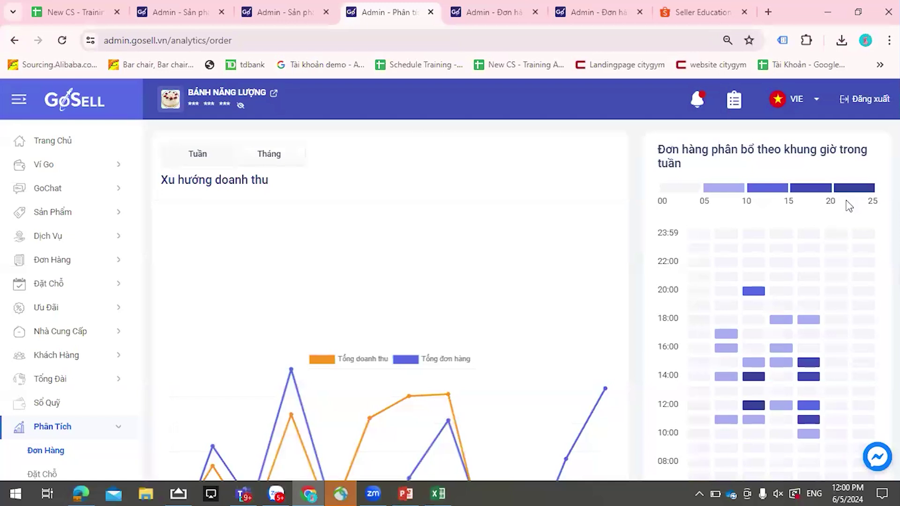
pyautogui.moveTo(790, 365)
# - Bring the Doanh thu theo CTV and delivery-location revenue charts into view
pyautogui.scroll(-2, 797, 347)
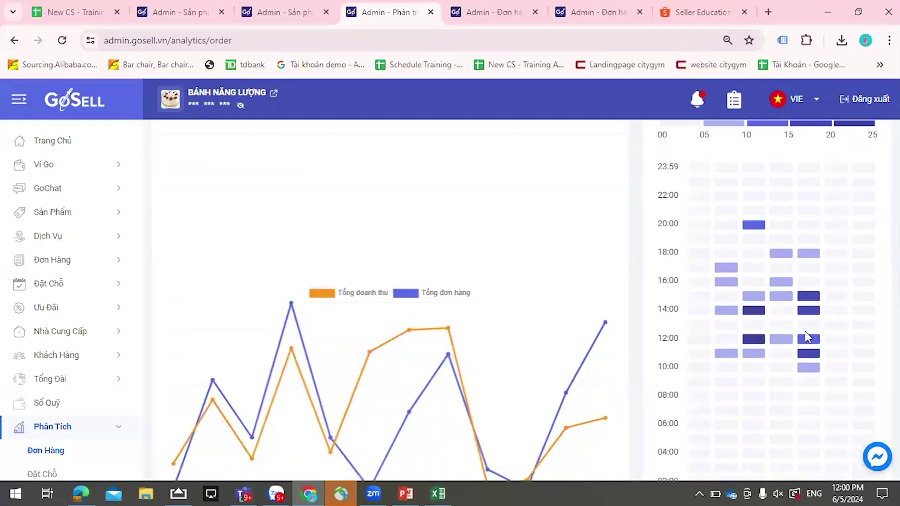
pyautogui.moveTo(720, 316)
pyautogui.scroll(-2, 787, 368)
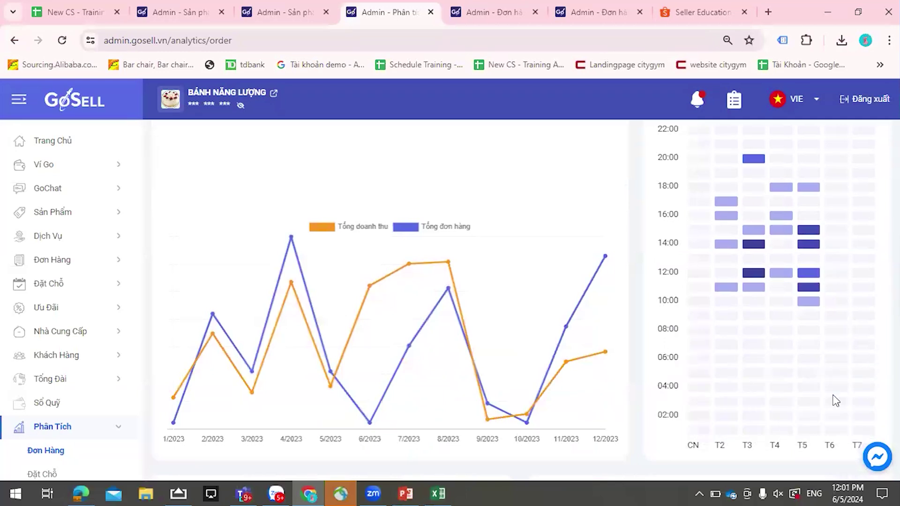
pyautogui.scroll(-9, 772, 340)
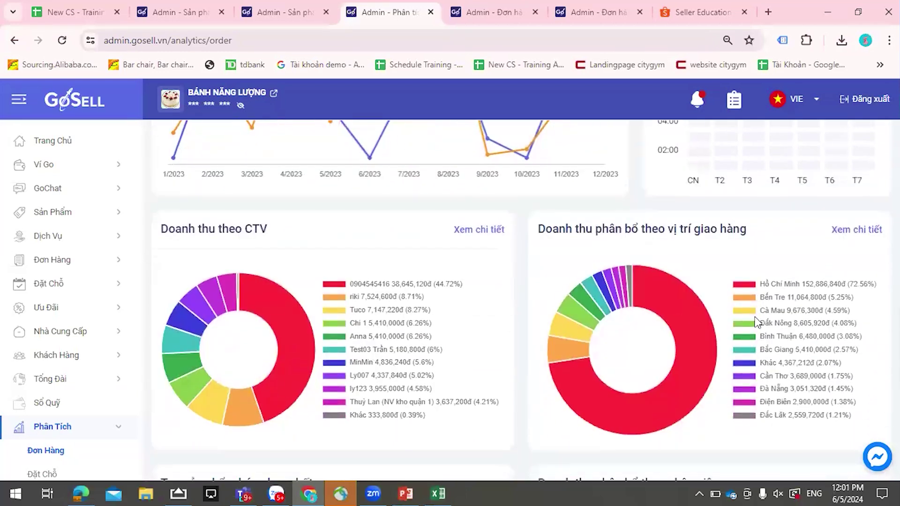
pyautogui.scroll(1, 755, 319)
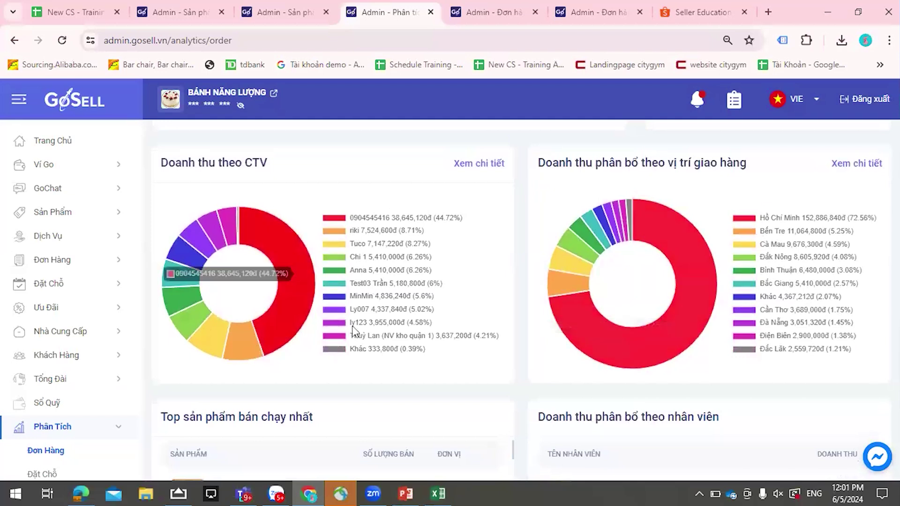
pyautogui.click(487, 168)
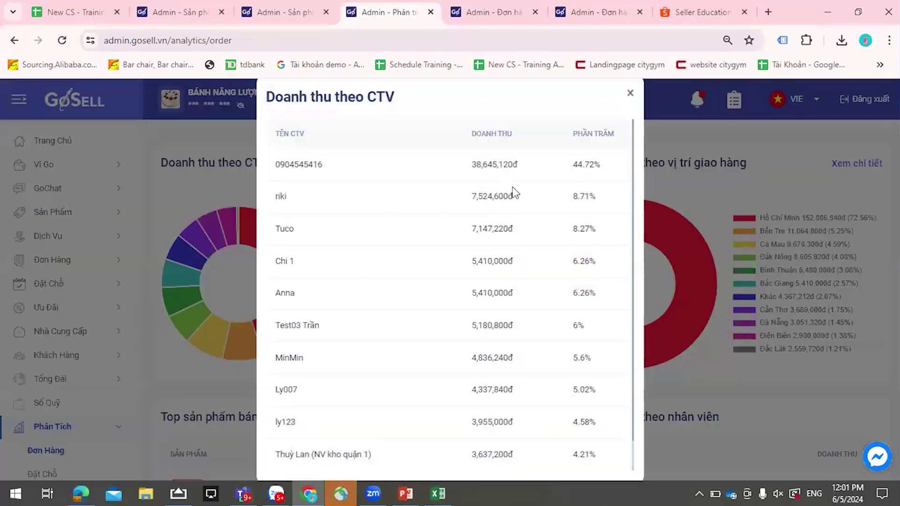
pyautogui.scroll(-1, 391, 217)
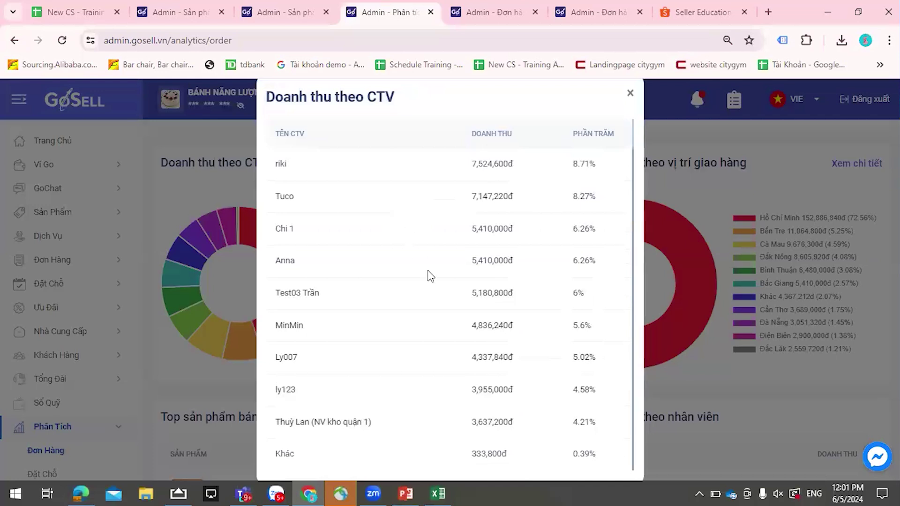
pyautogui.scroll(-1, 438, 334)
pyautogui.scroll(1, 436, 340)
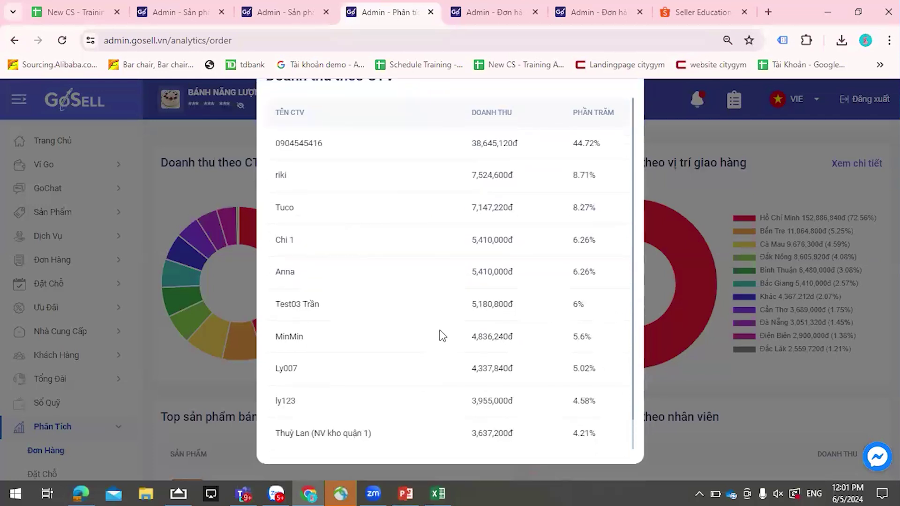
pyautogui.scroll(-1, 449, 303)
pyautogui.scroll(1, 449, 304)
pyautogui.scroll(1, 628, 188)
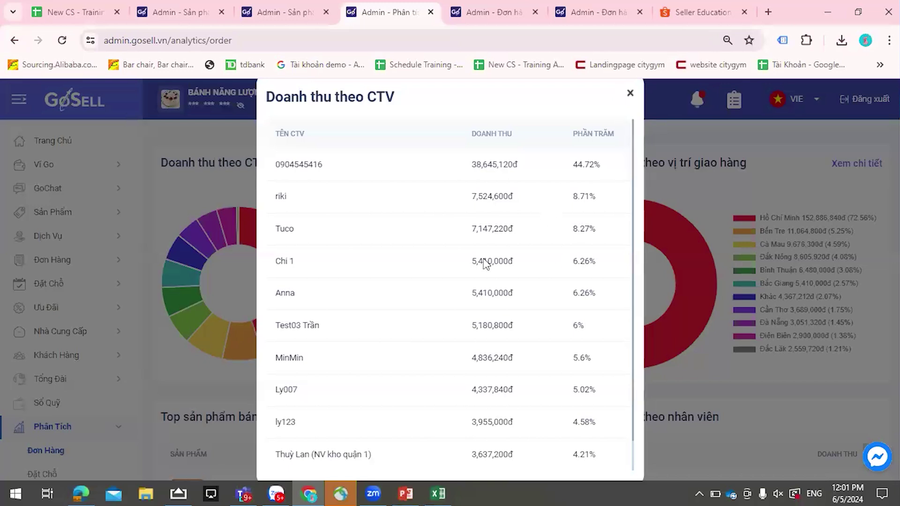
pyautogui.click(806, 243)
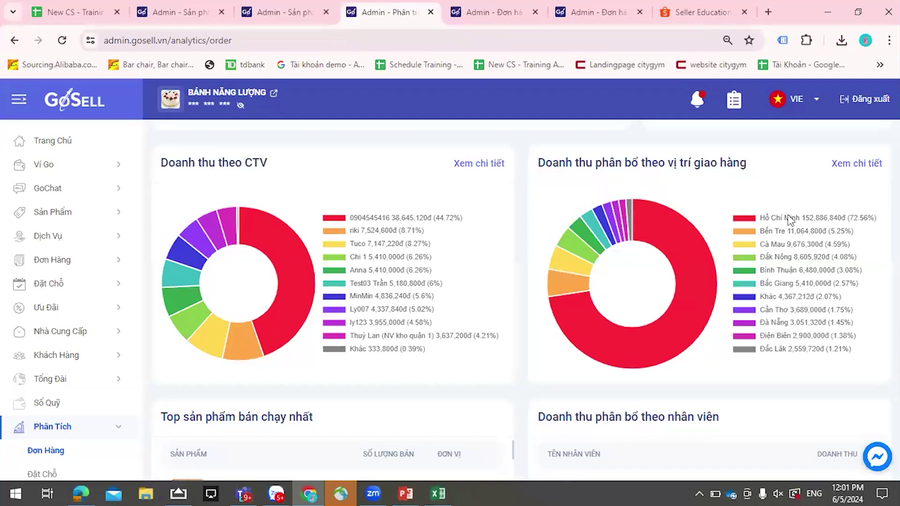
# - View the revenue breakdown by delivery location, close it, and scroll through the report
pyautogui.click(856, 169)
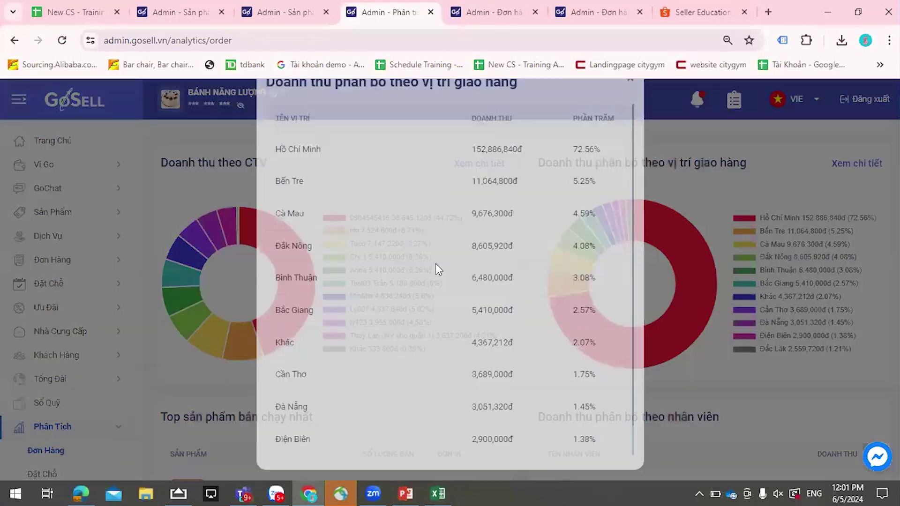
pyautogui.scroll(-1, 438, 266)
pyautogui.scroll(1, 454, 333)
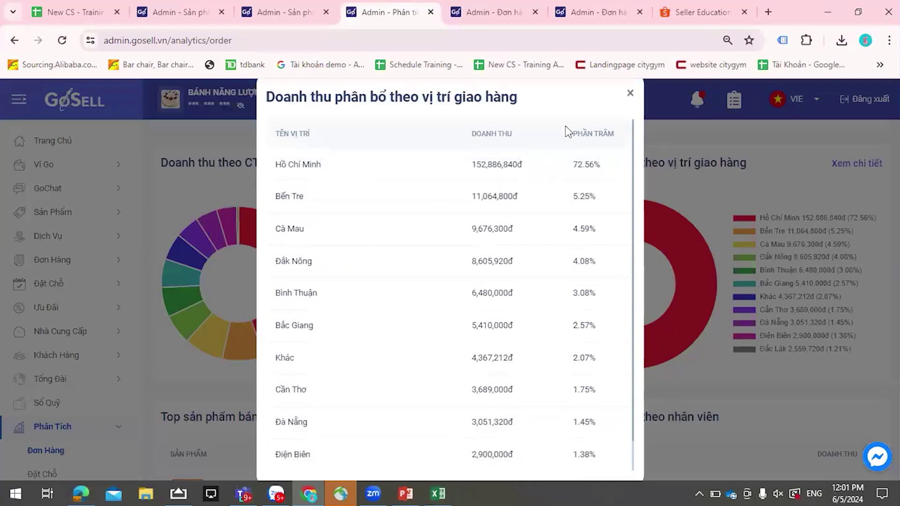
pyautogui.click(630, 93)
pyautogui.scroll(-5, 429, 295)
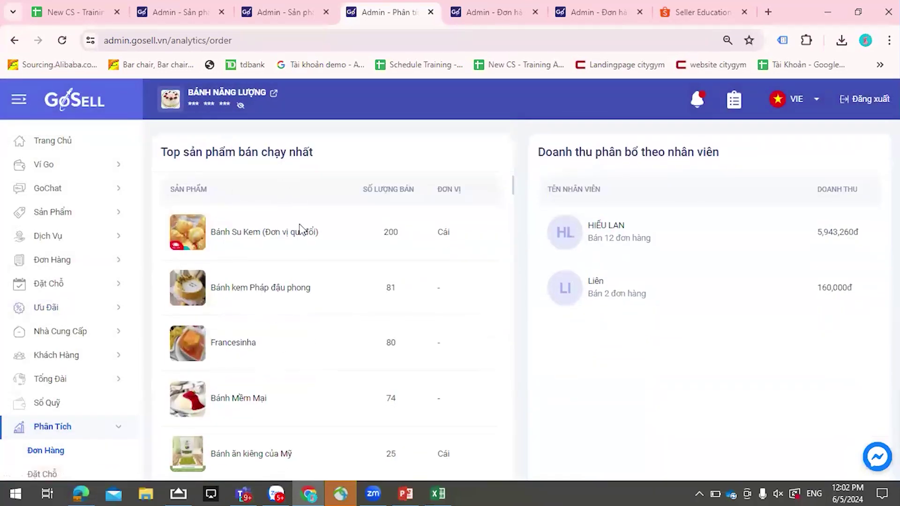
pyautogui.scroll(-15, 366, 325)
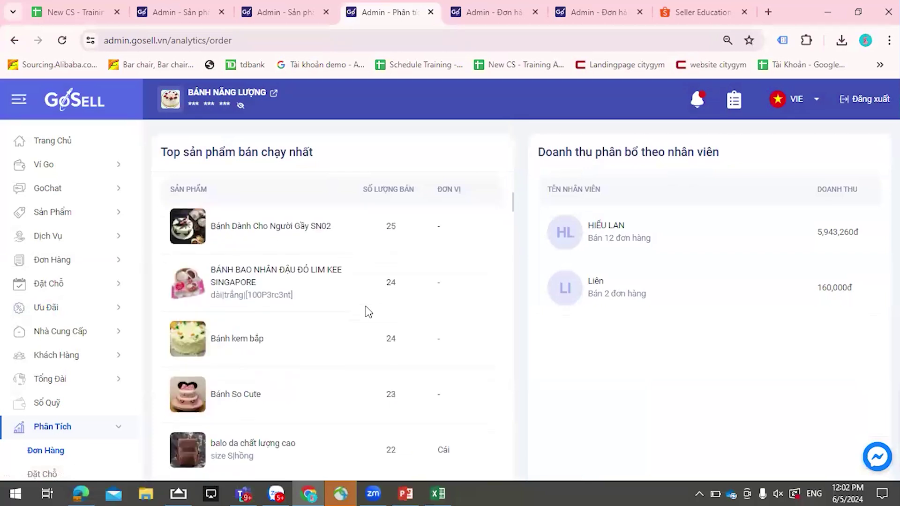
pyautogui.scroll(-15, 368, 311)
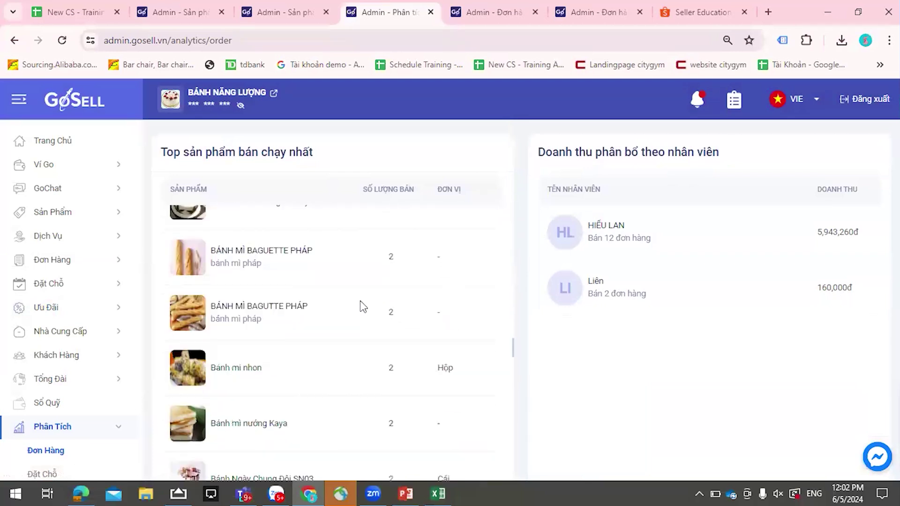
pyautogui.scroll(-10, 370, 328)
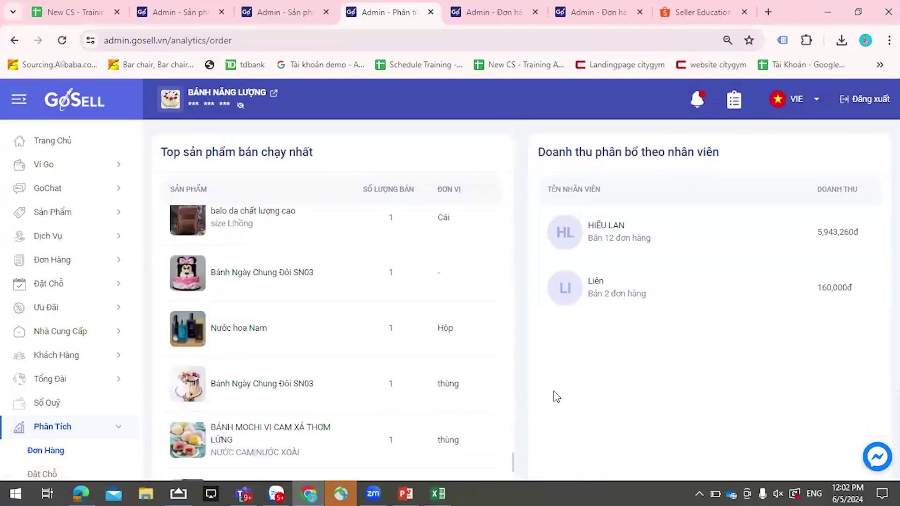
pyautogui.scroll(-2, 248, 429)
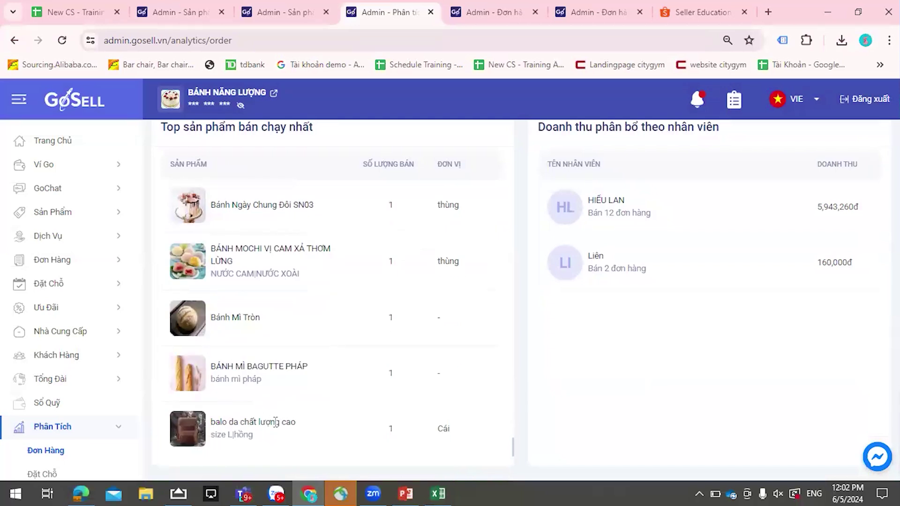
pyautogui.scroll(-6, 336, 420)
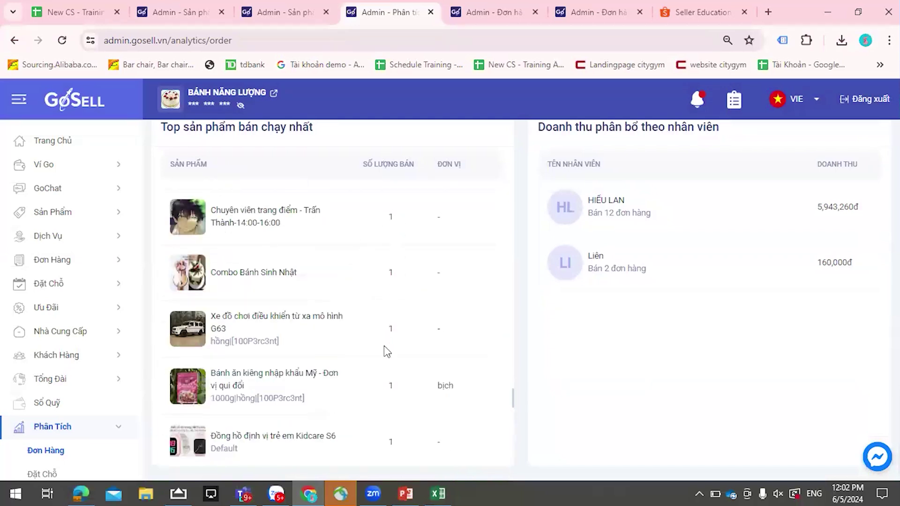
pyautogui.scroll(10, 386, 351)
pyautogui.scroll(5, 397, 221)
pyautogui.scroll(4, 656, 349)
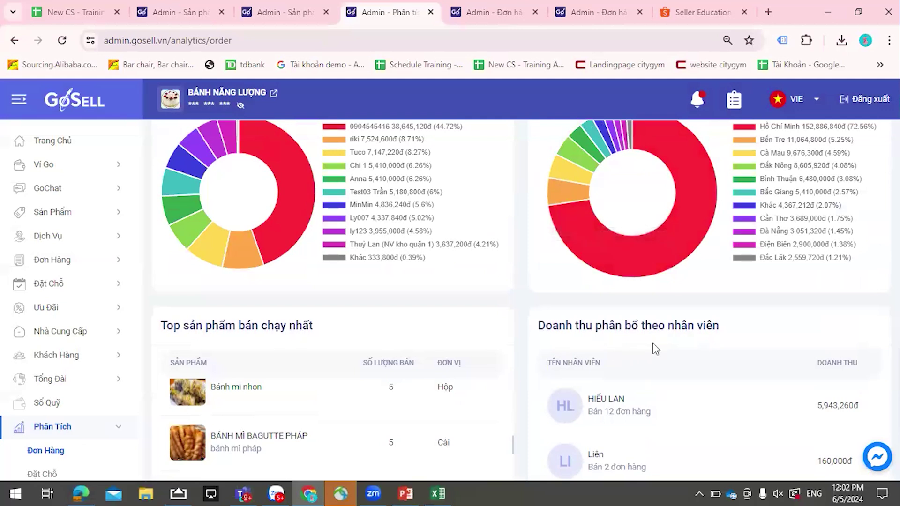
pyautogui.scroll(-1, 661, 309)
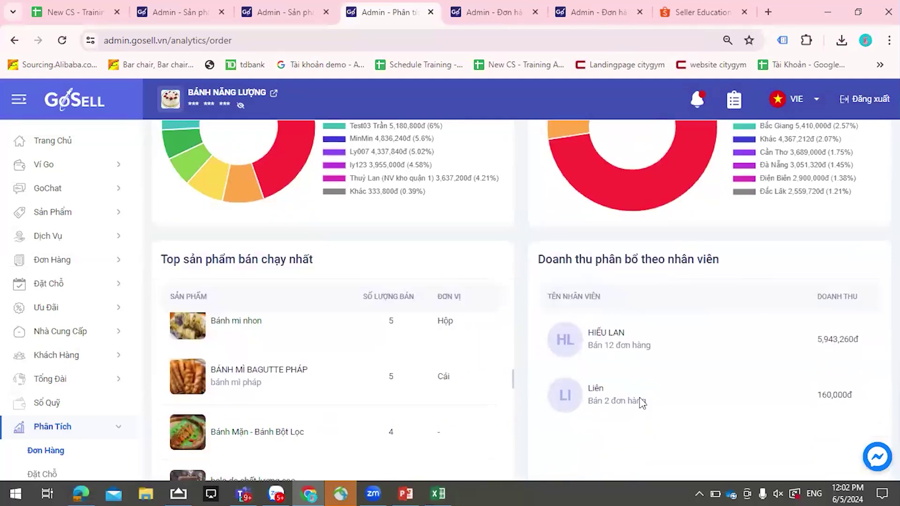
pyautogui.scroll(-1, 647, 345)
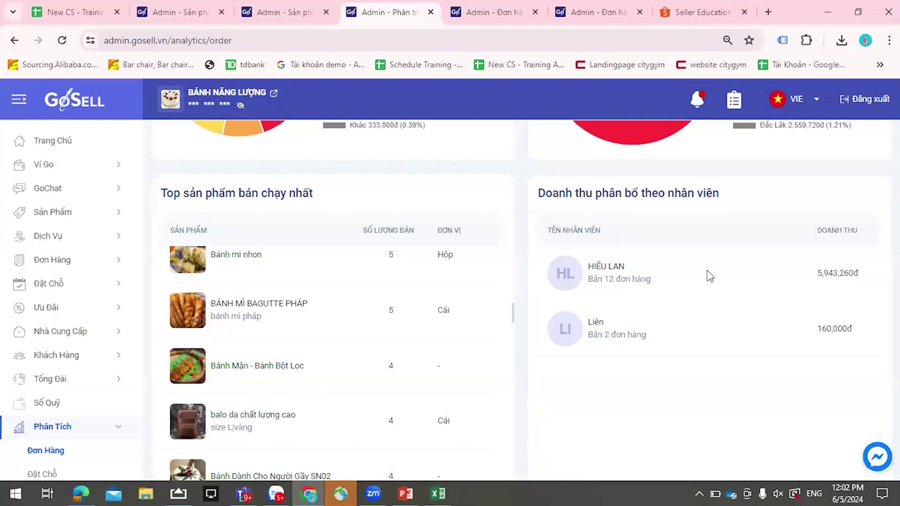
pyautogui.scroll(1, 724, 349)
pyautogui.scroll(-1, 703, 333)
pyautogui.scroll(10, 604, 347)
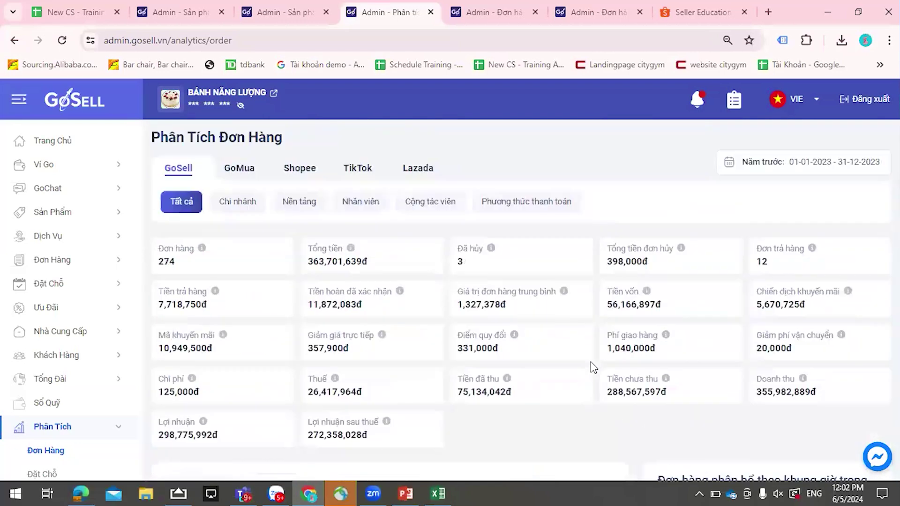
pyautogui.scroll(-5, 63, 340)
pyautogui.scroll(-10, 744, 345)
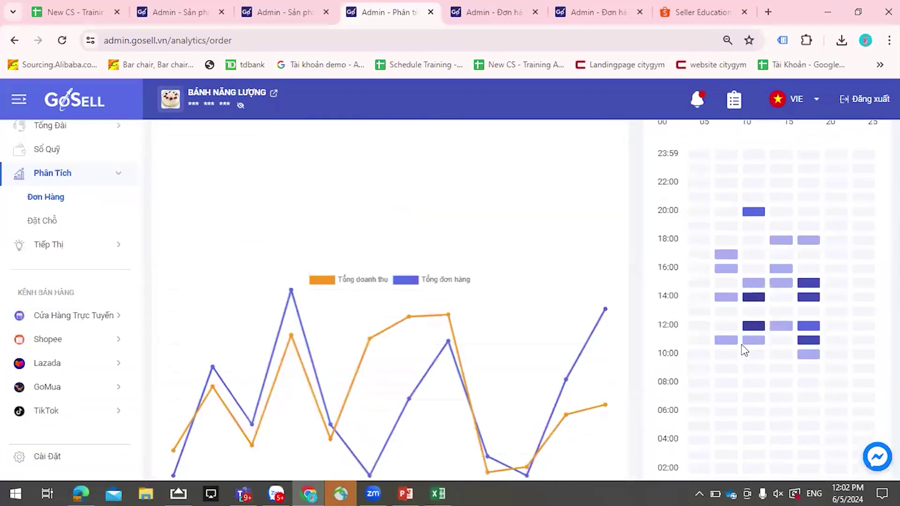
pyautogui.scroll(2, 739, 318)
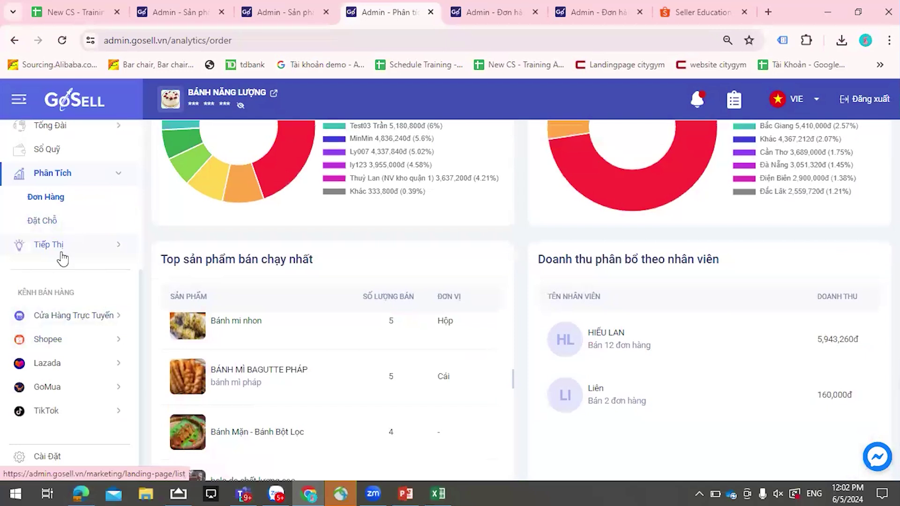
# - Switch to the Đặt Chỗ reservation analytics and scroll to the Đặt Chỗ Gần Nhất table
pyautogui.click(61, 225)
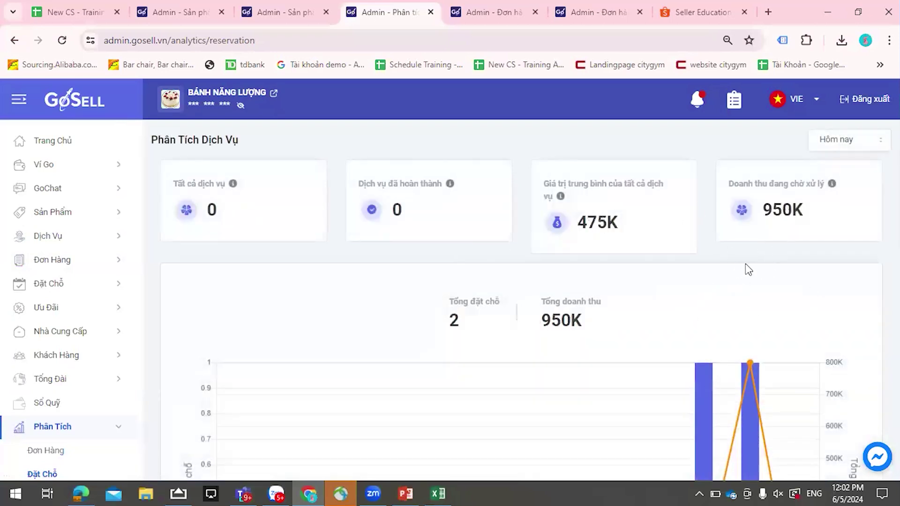
pyautogui.scroll(-10, 748, 270)
pyautogui.scroll(10, 745, 270)
pyautogui.scroll(-10, 607, 341)
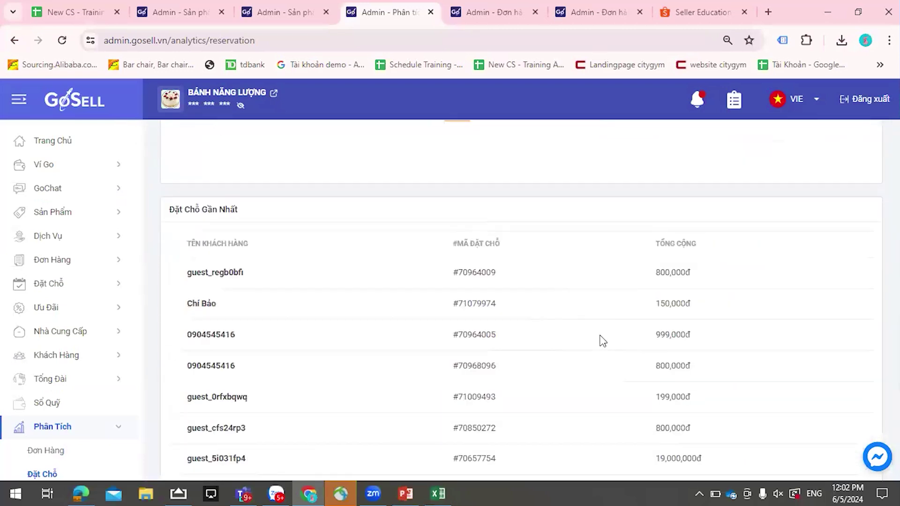
pyautogui.scroll(-3, 601, 341)
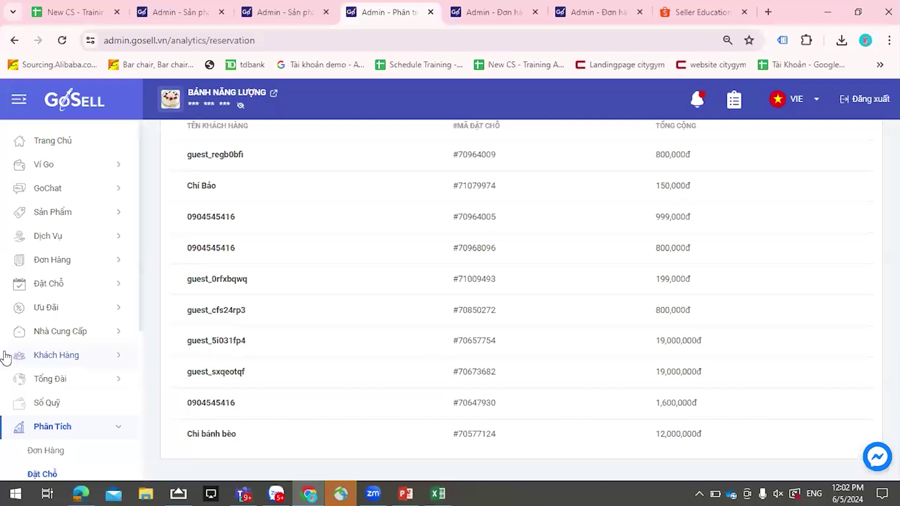
pyautogui.scroll(-5, 68, 359)
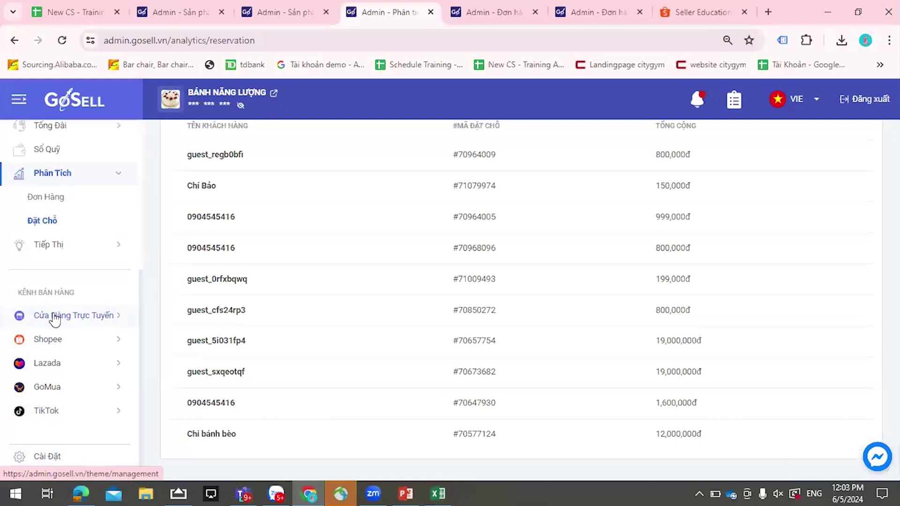
pyautogui.scroll(4, 54, 314)
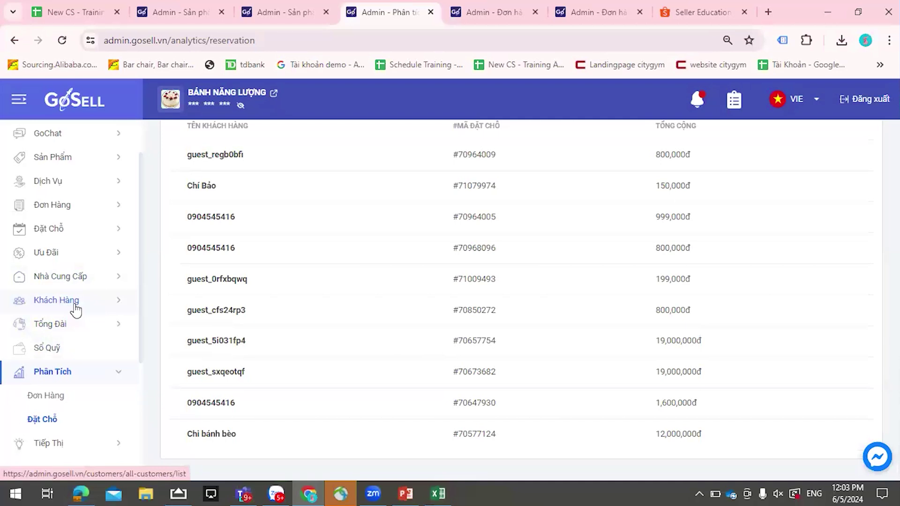
pyautogui.scroll(2, 71, 220)
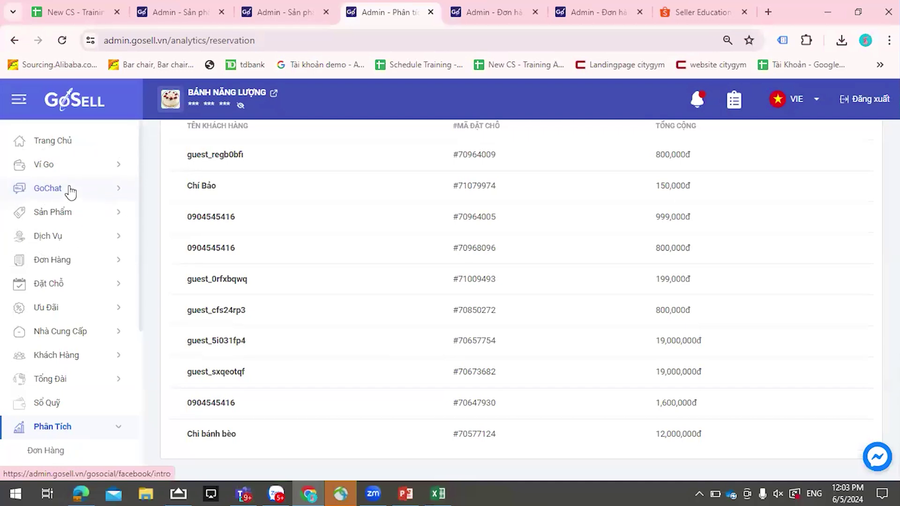
pyautogui.scroll(-5, 72, 192)
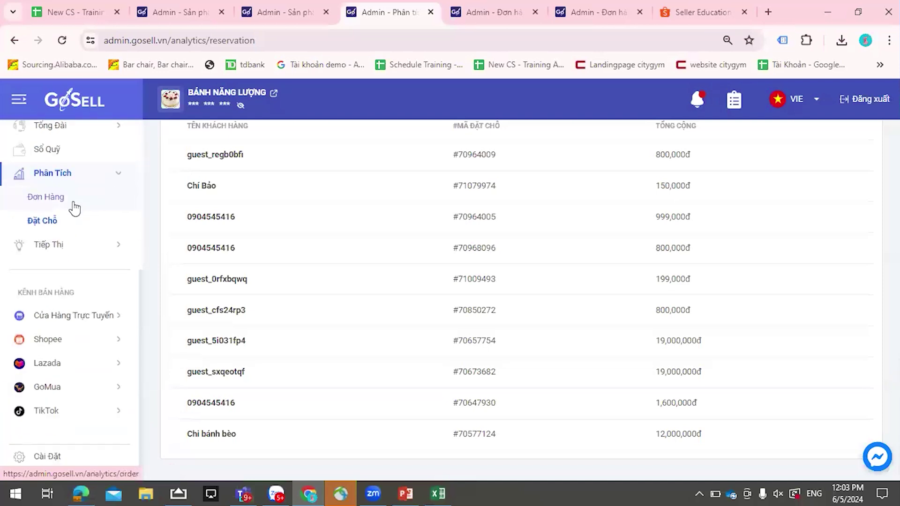
# - Go to the store settings and show the staff member list
pyautogui.click(56, 457)
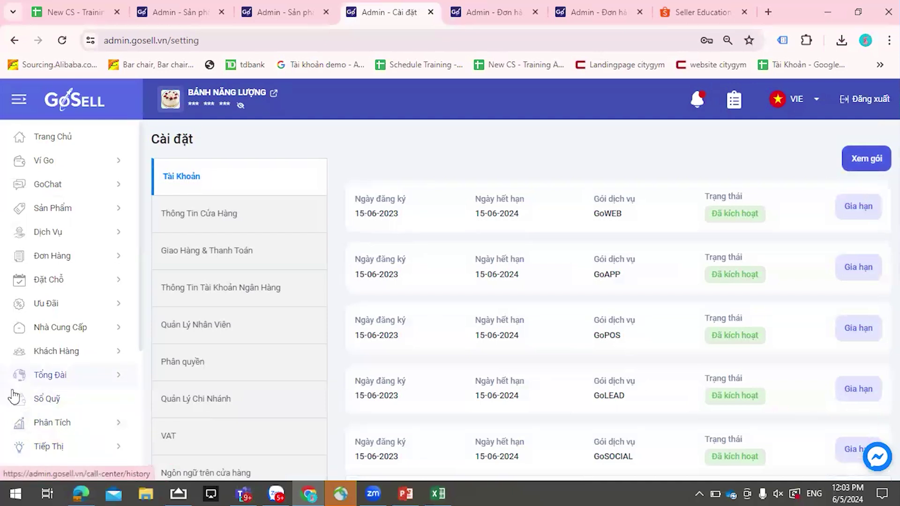
pyautogui.scroll(-4, 33, 431)
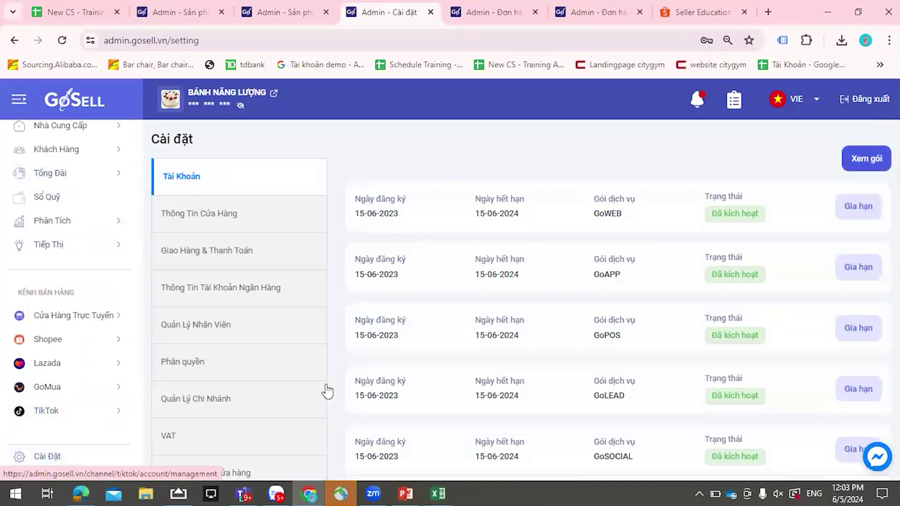
pyautogui.click(219, 331)
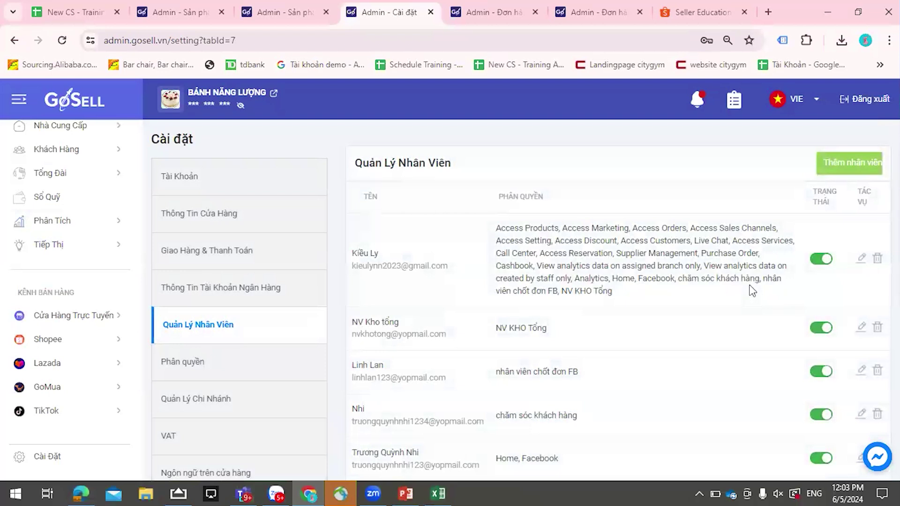
# - Browse the Nhóm list in the add-staff form, close it unsaved, and go to Phân quyền
pyautogui.click(841, 168)
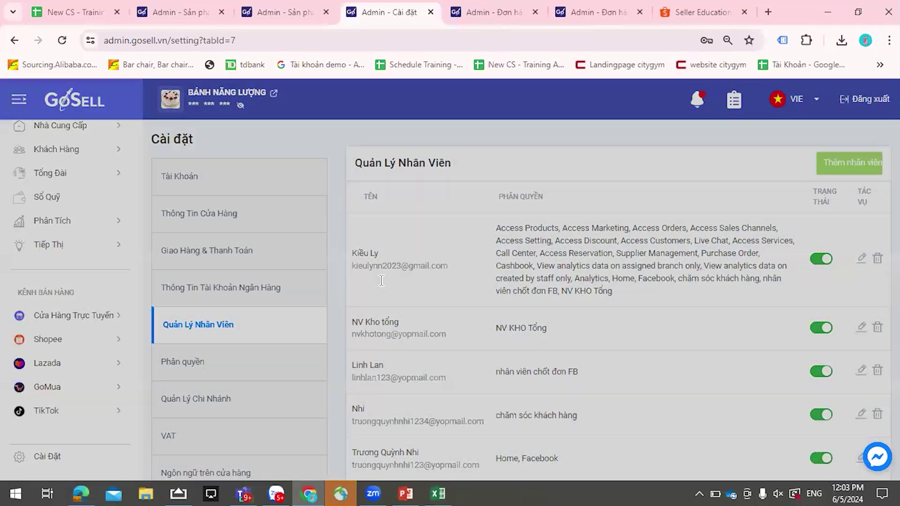
pyautogui.click(327, 358)
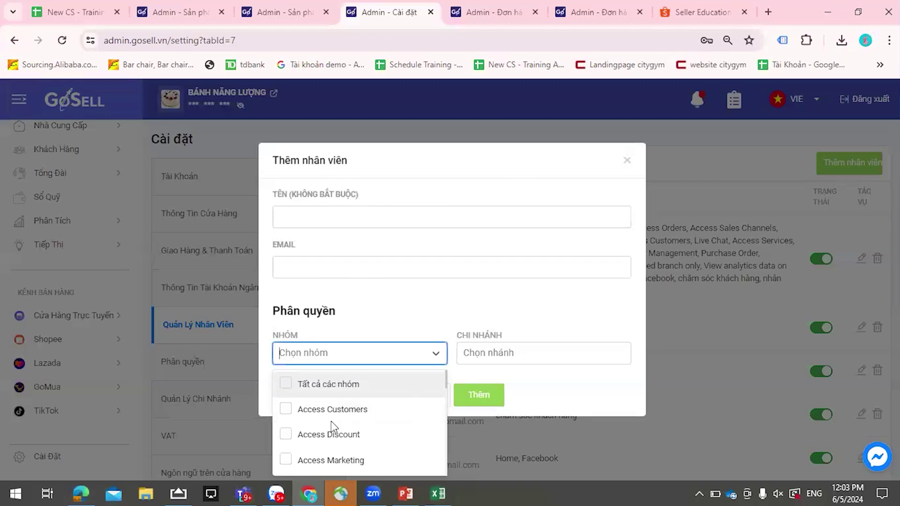
pyautogui.scroll(-10, 324, 412)
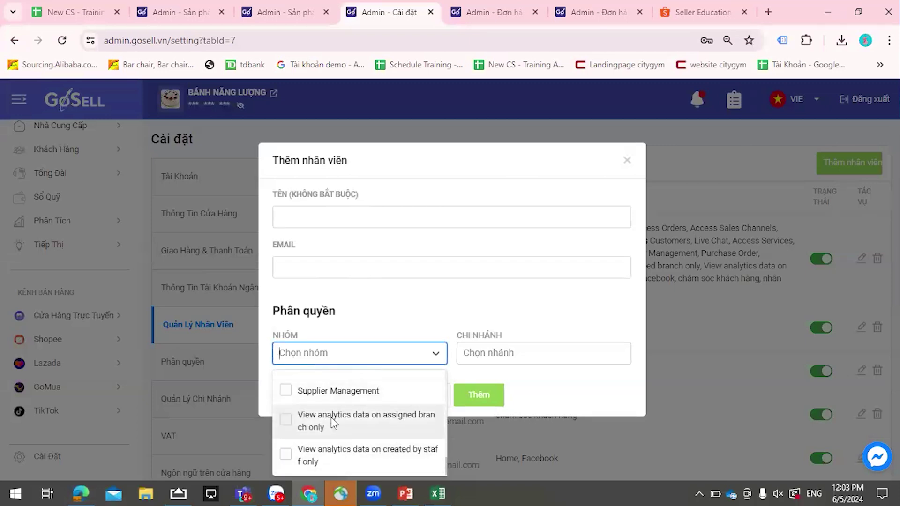
pyautogui.scroll(10, 337, 415)
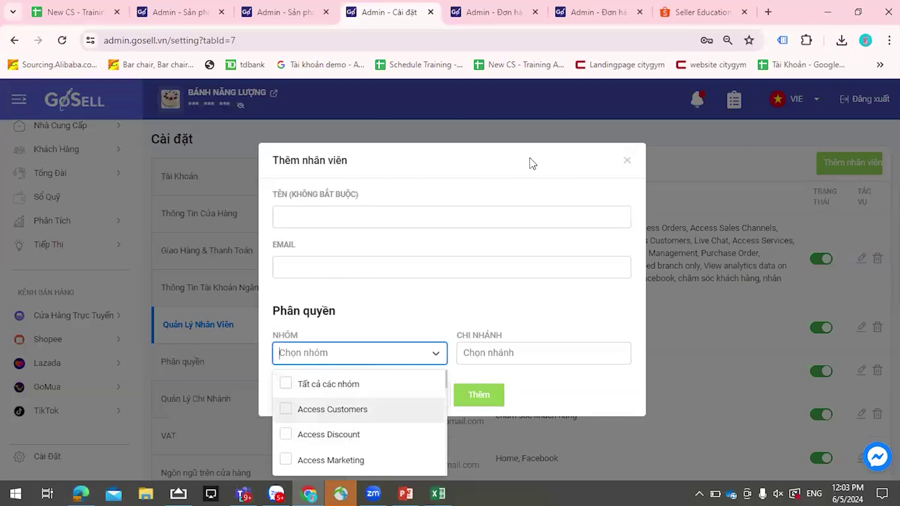
pyautogui.click(627, 161)
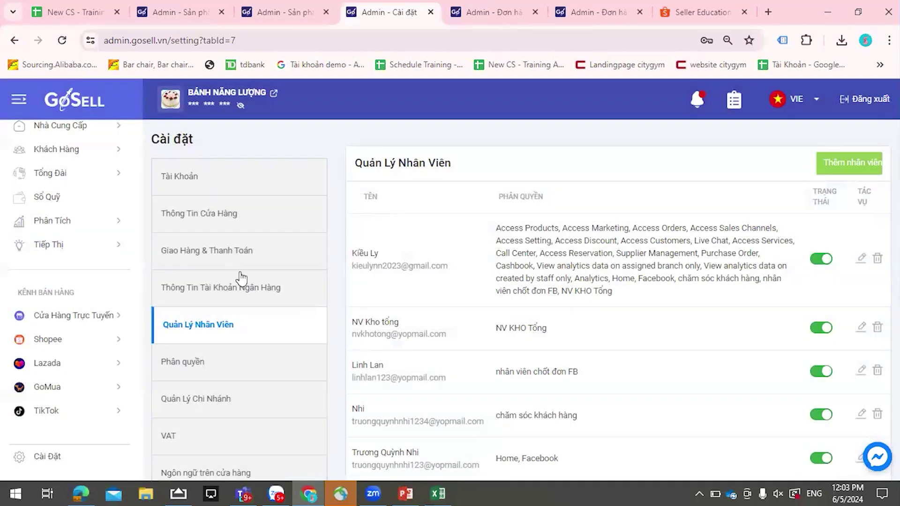
pyautogui.click(184, 363)
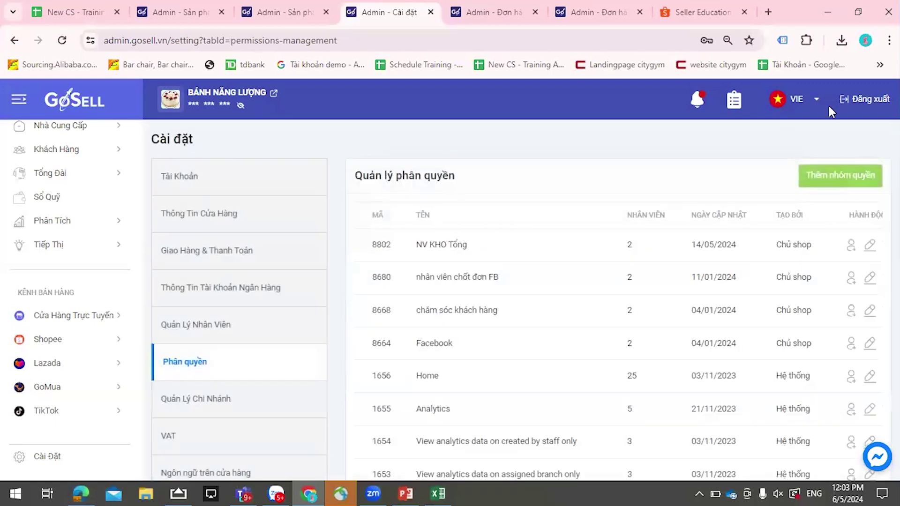
# - Start a new permission group named 'nhân viên FB' with description 'ÁDRFGTYHJK'
pyautogui.click(823, 182)
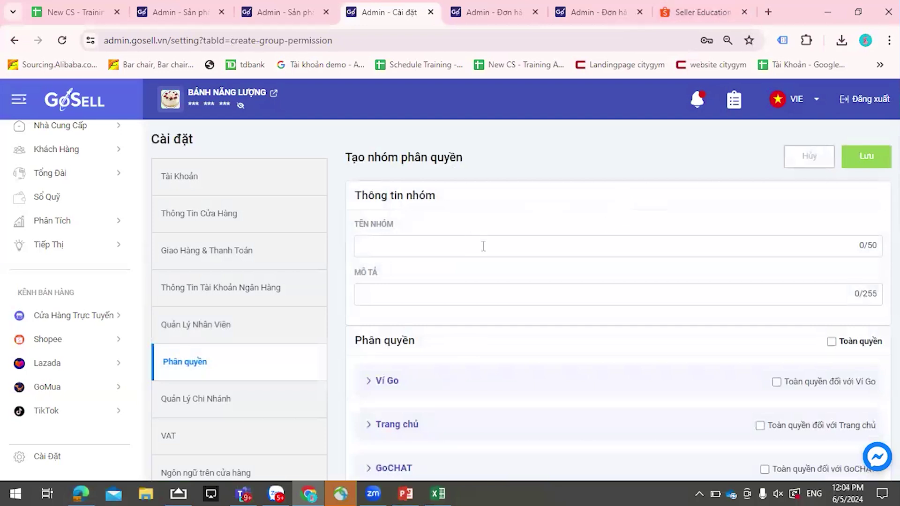
pyautogui.click(504, 236)
pyautogui.write('nhà')
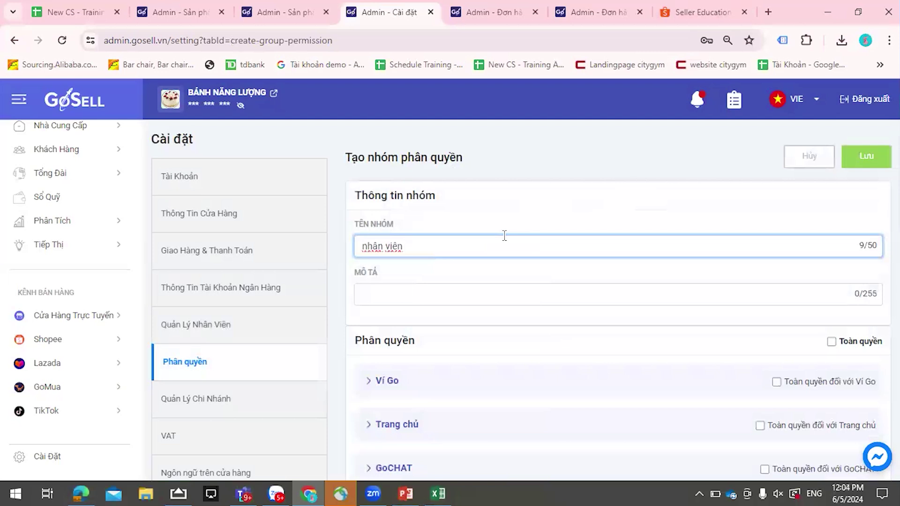
pyautogui.click(517, 284)
pyautogui.write('ÁDRFGTYHJK')
pyautogui.scroll(-3, 545, 288)
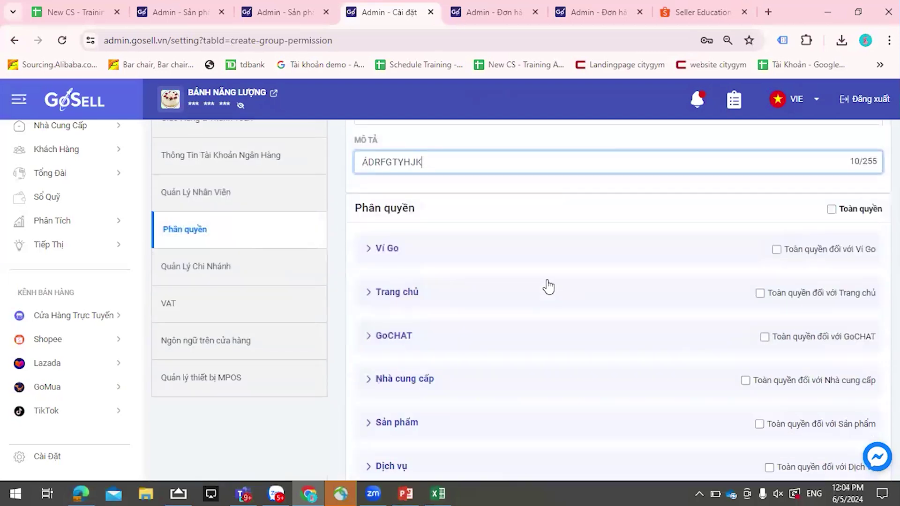
# - Expand GoCHAT and grant all Facebook permissions, showing the individual rights
pyautogui.click(375, 336)
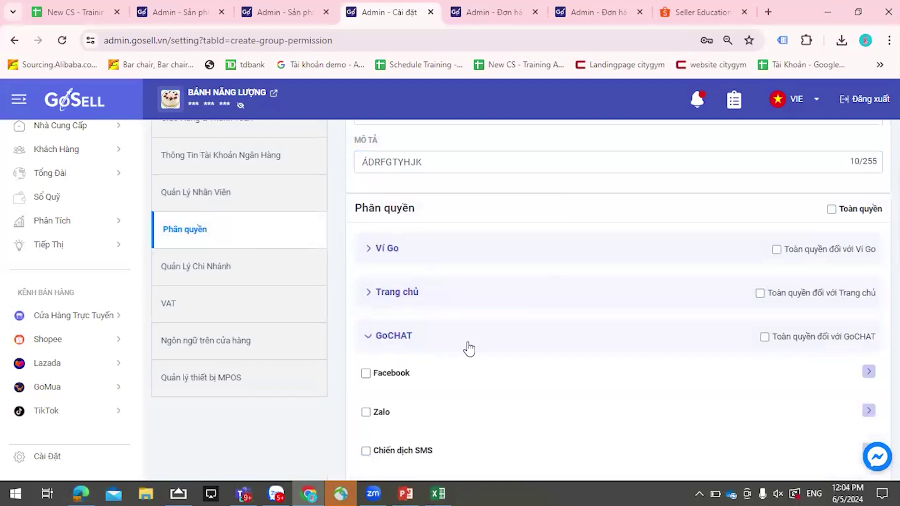
pyautogui.scroll(-2, 422, 333)
pyautogui.click(366, 307)
pyautogui.click(869, 305)
pyautogui.scroll(-2, 814, 342)
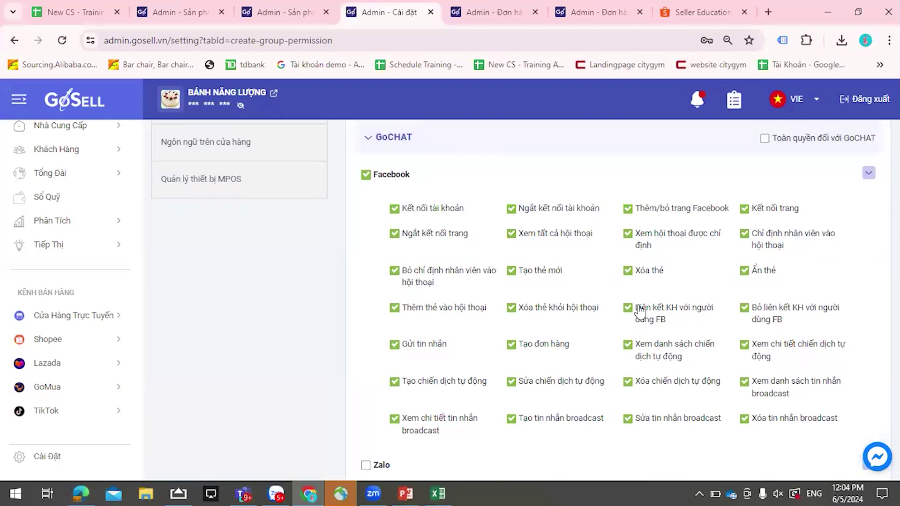
pyautogui.scroll(-1, 640, 311)
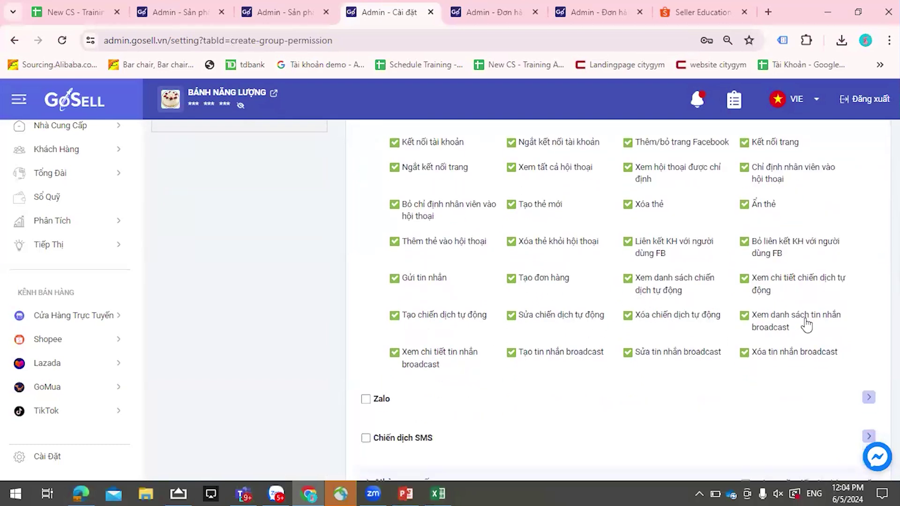
pyautogui.scroll(1, 797, 319)
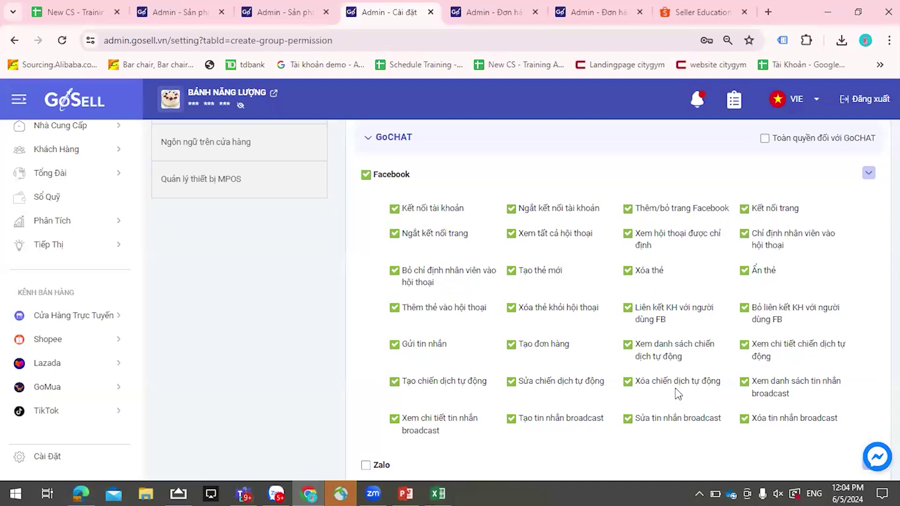
# - Untick Xóa chiến dịch tự động and Xóa tin nhắn broadcast in the Facebook permissions
pyautogui.click(629, 384)
pyautogui.scroll(-1, 597, 382)
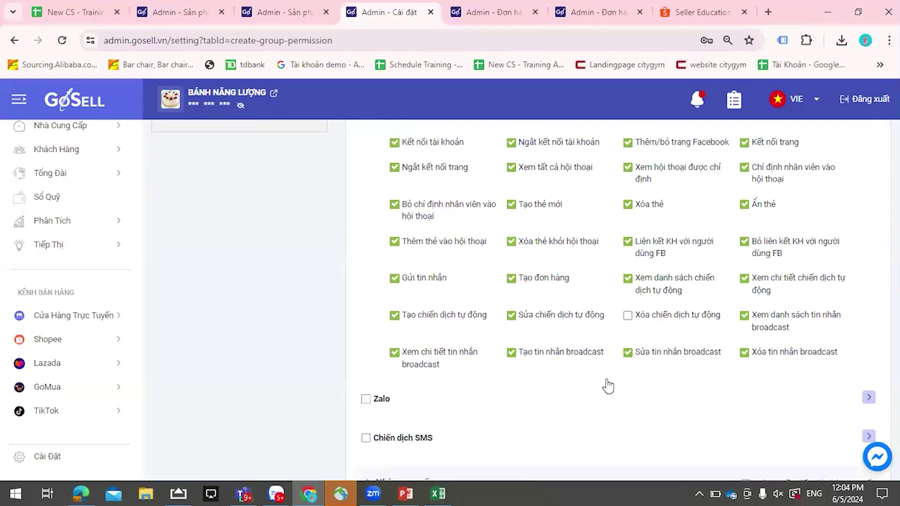
pyautogui.click(742, 354)
pyautogui.scroll(2, 611, 326)
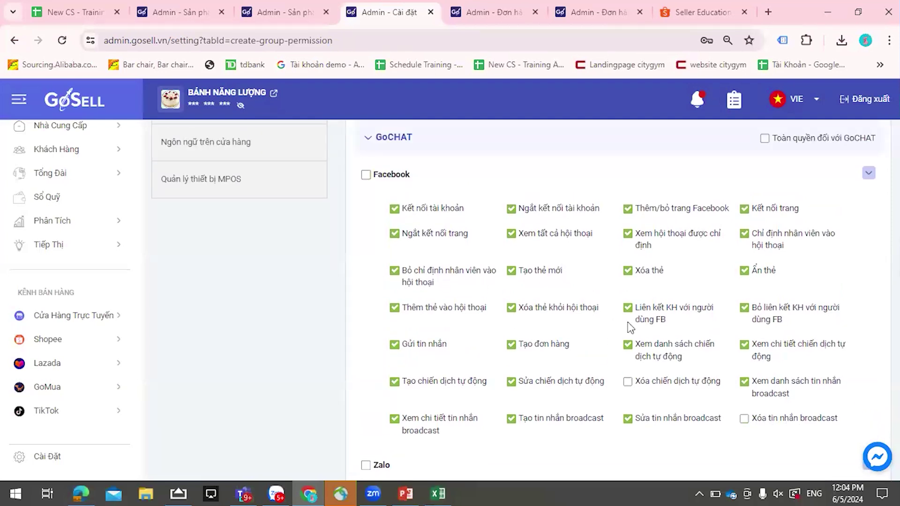
pyautogui.scroll(2, 798, 339)
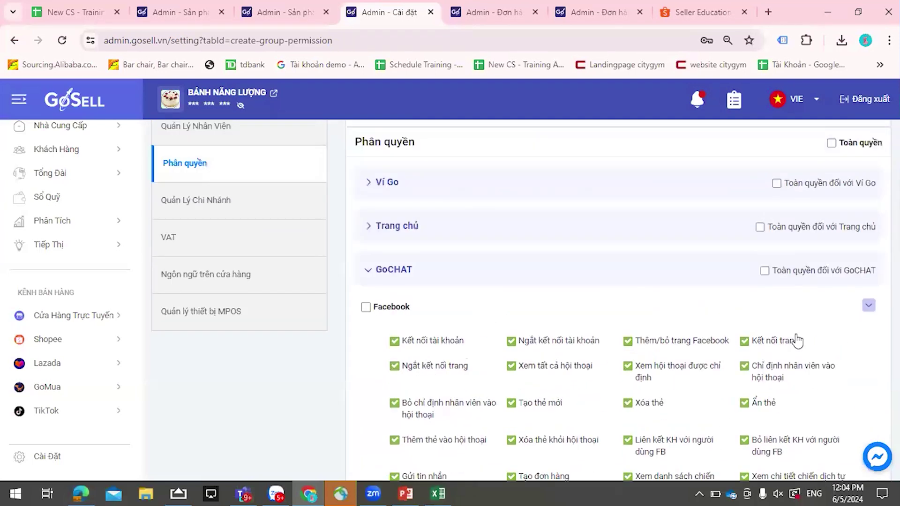
pyautogui.scroll(2, 845, 183)
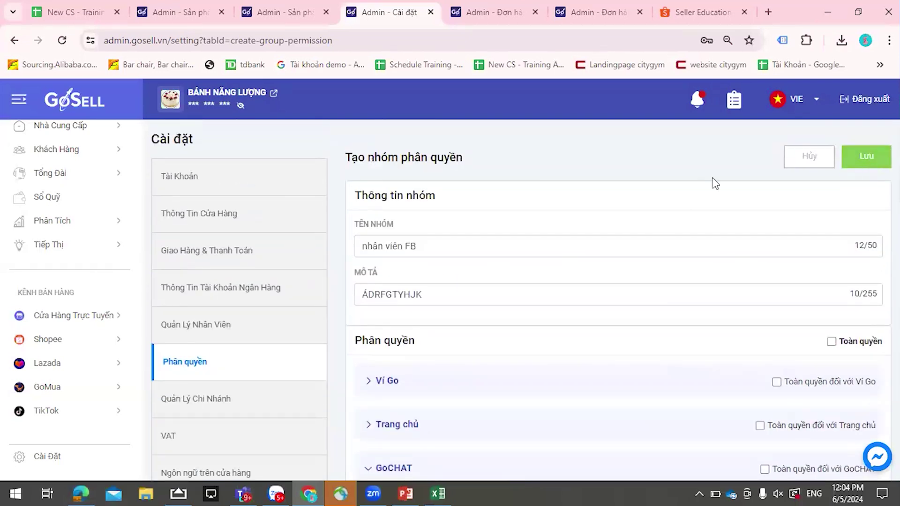
# - Save the nhân viên FB group, start another group, and expand the Sổ quỹ permissions
pyautogui.click(860, 161)
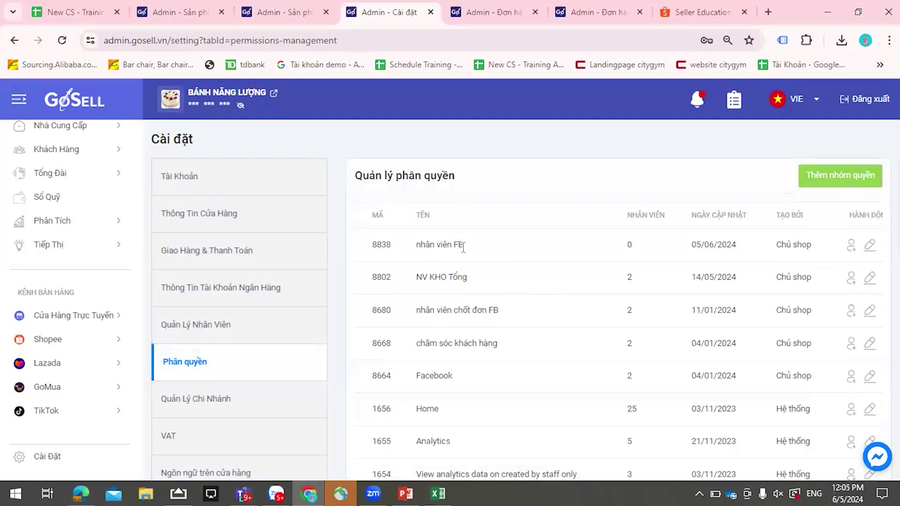
pyautogui.click(825, 183)
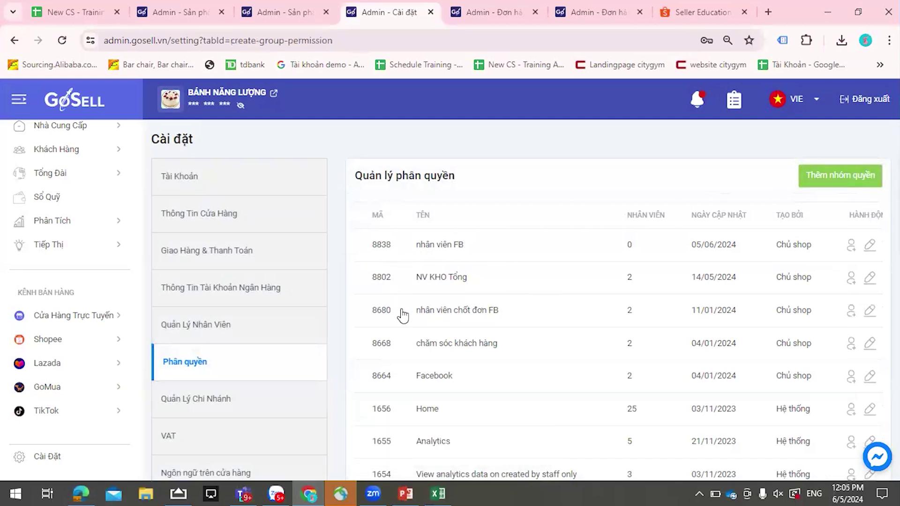
pyautogui.scroll(-10, 430, 310)
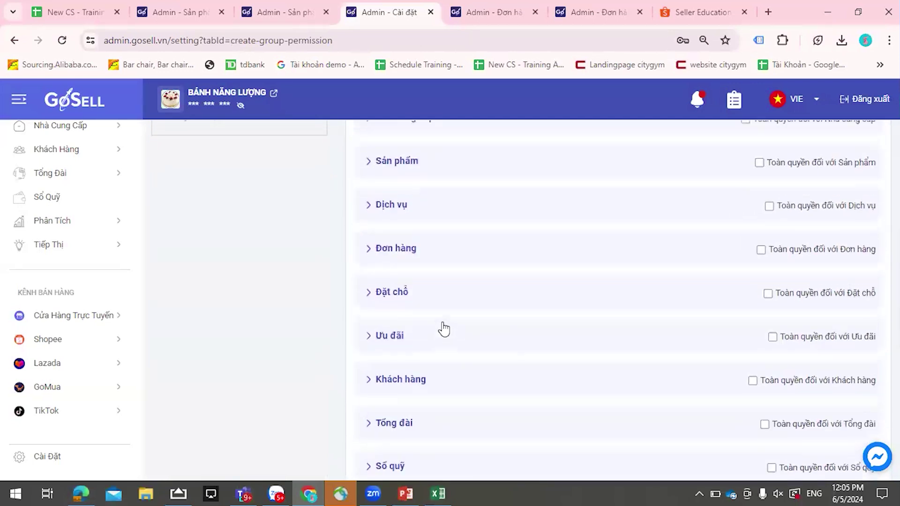
pyautogui.scroll(-4, 443, 329)
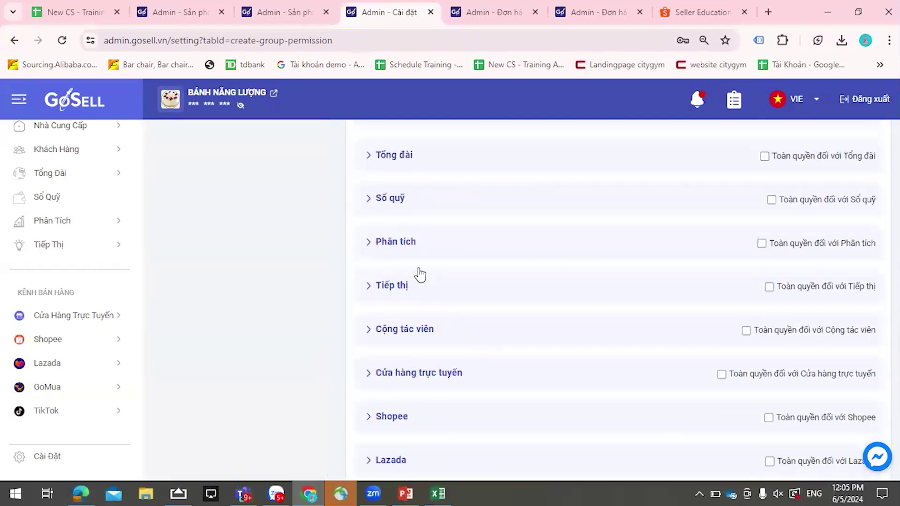
pyautogui.click(386, 204)
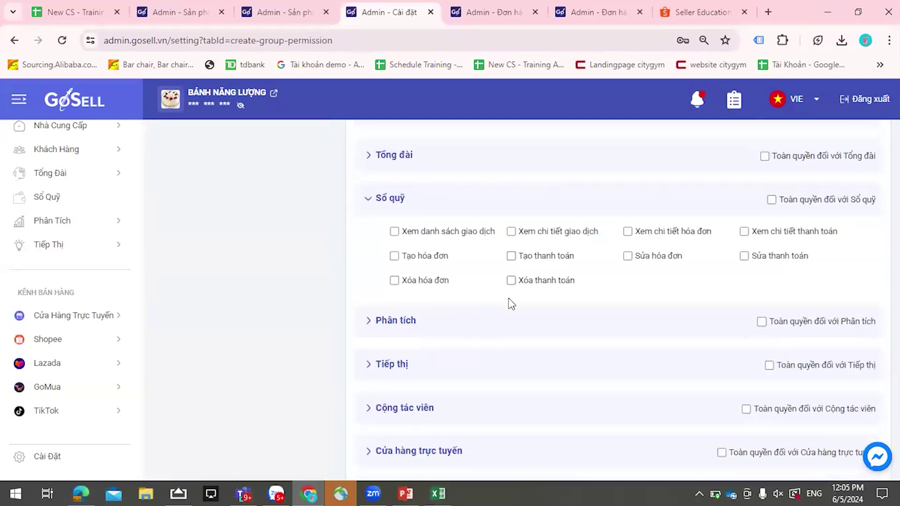
pyautogui.scroll(-3, 497, 291)
pyautogui.scroll(15, 662, 300)
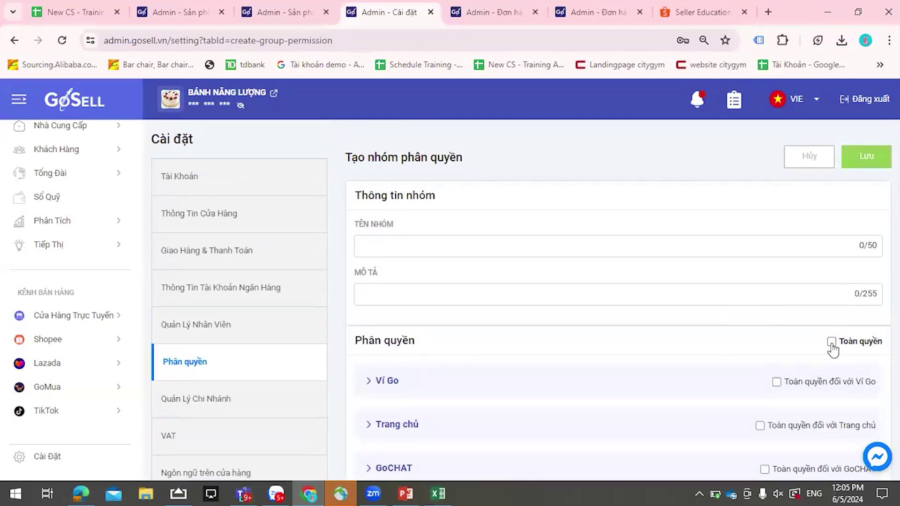
# - Tick Toàn quyền so every module, including Ví Go, Trang chủ and GoCHAT, is granted
pyautogui.click(831, 344)
pyautogui.click(831, 342)
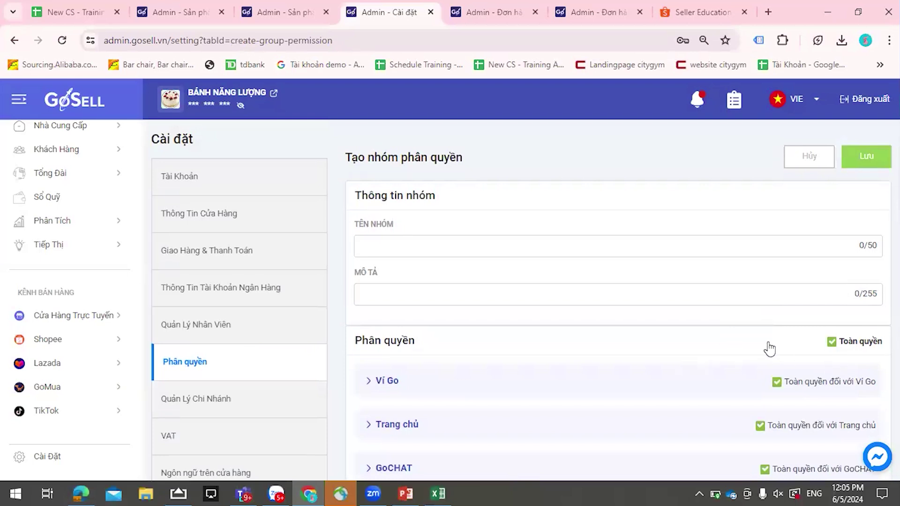
pyautogui.click(832, 342)
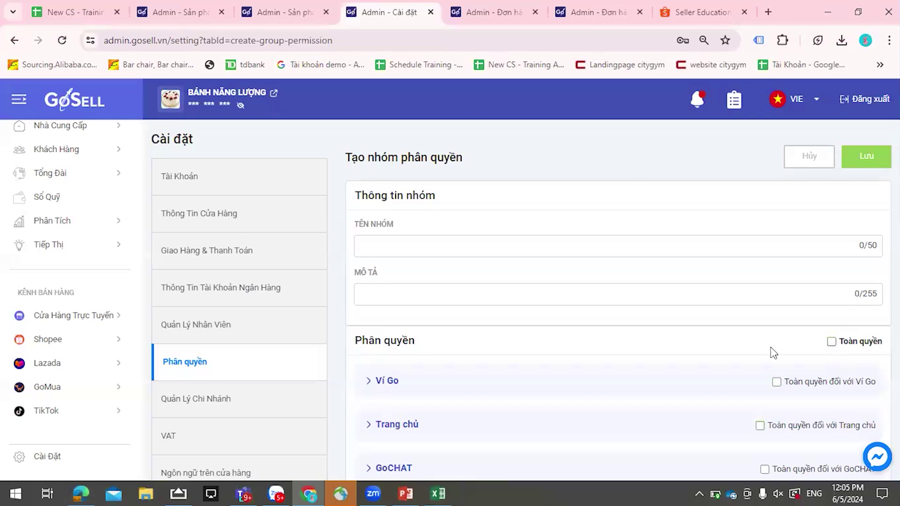
pyautogui.scroll(-5, 771, 354)
pyautogui.scroll(-6, 667, 369)
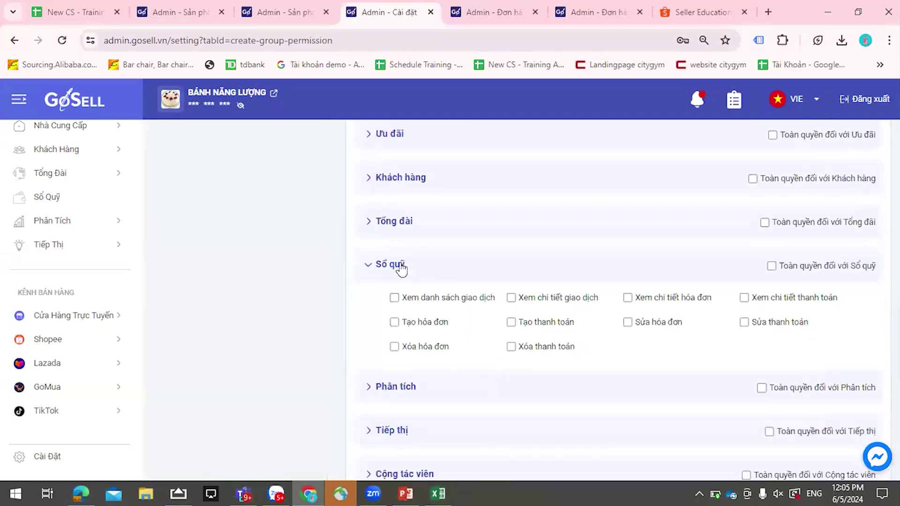
pyautogui.scroll(-1, 432, 306)
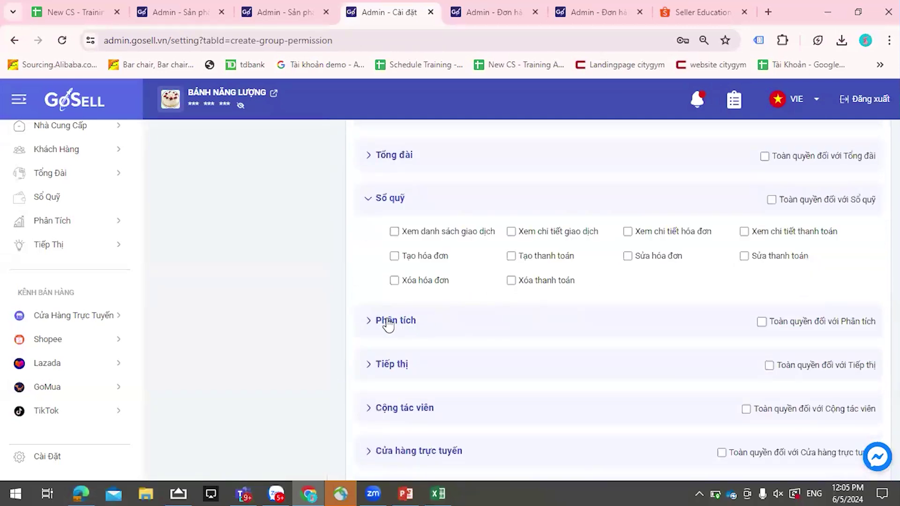
pyautogui.scroll(12, 689, 281)
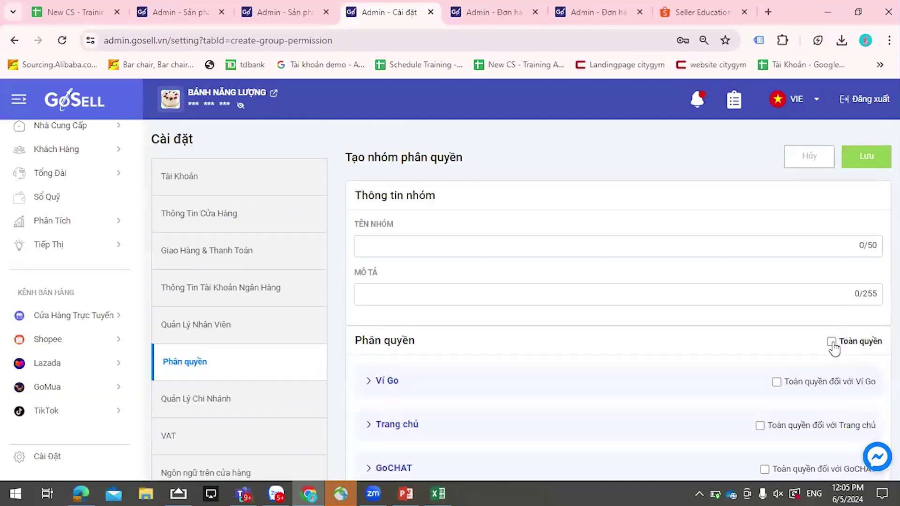
pyautogui.scroll(-1, 664, 330)
pyautogui.scroll(4, 696, 319)
pyautogui.click(831, 275)
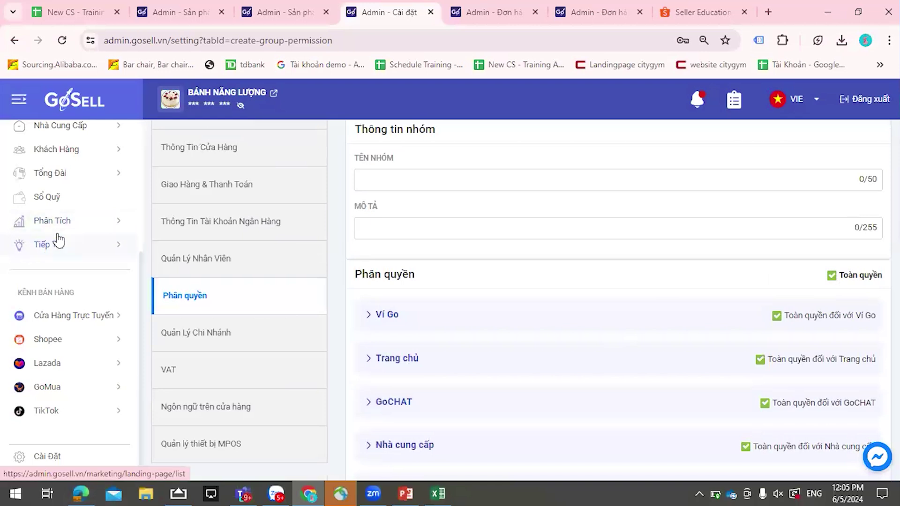
pyautogui.click(54, 205)
# - Confirm leaving, then start a cashbook receipt from supplier group sender BAKE AAA
pyautogui.click(483, 316)
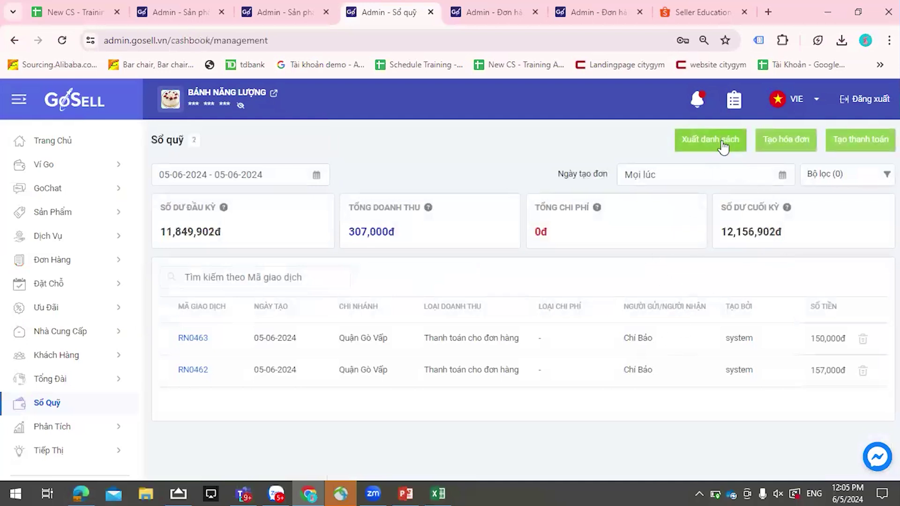
pyautogui.click(802, 143)
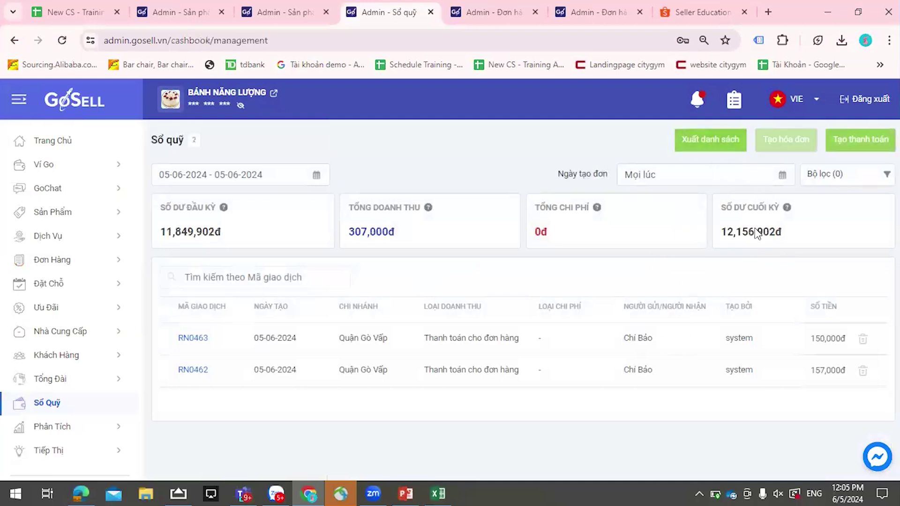
pyautogui.click(389, 169)
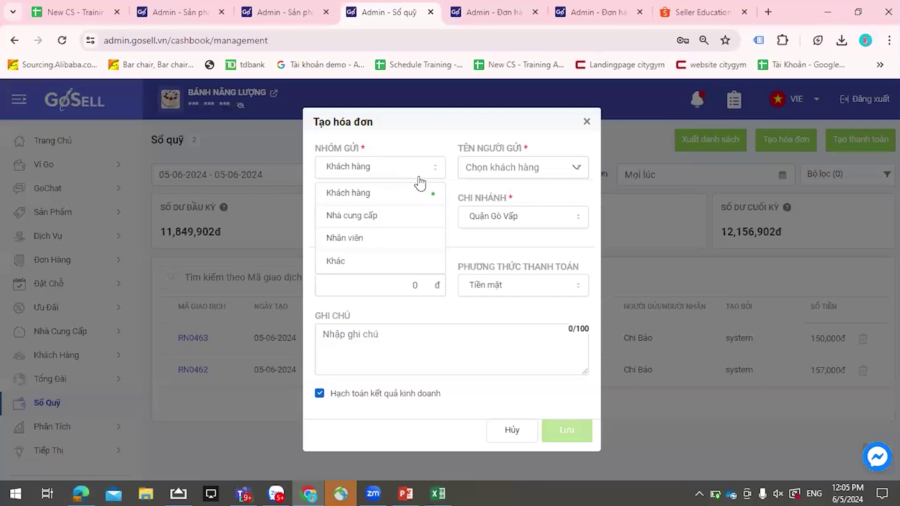
pyautogui.click(391, 223)
pyautogui.click(498, 174)
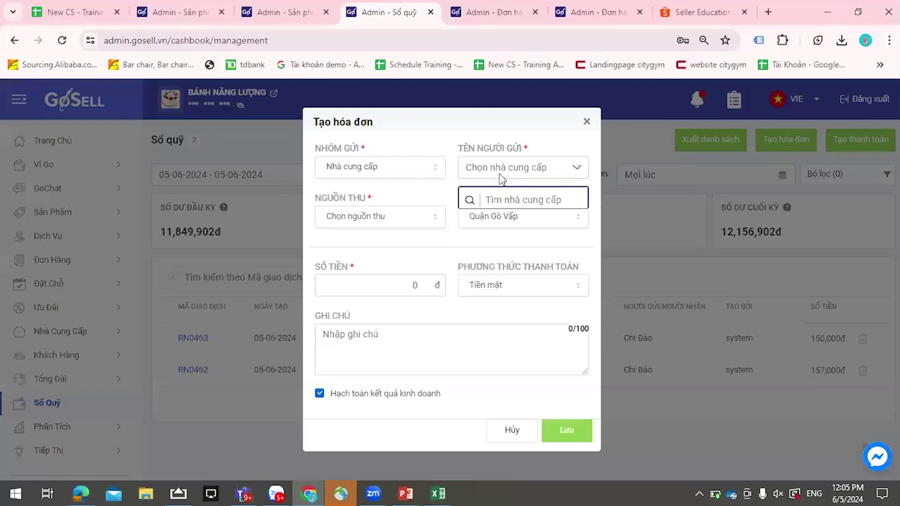
pyautogui.click(469, 229)
# - Set the branch to Quận 1 and the income source to Thanh toán cho đơn hàng
pyautogui.click(381, 225)
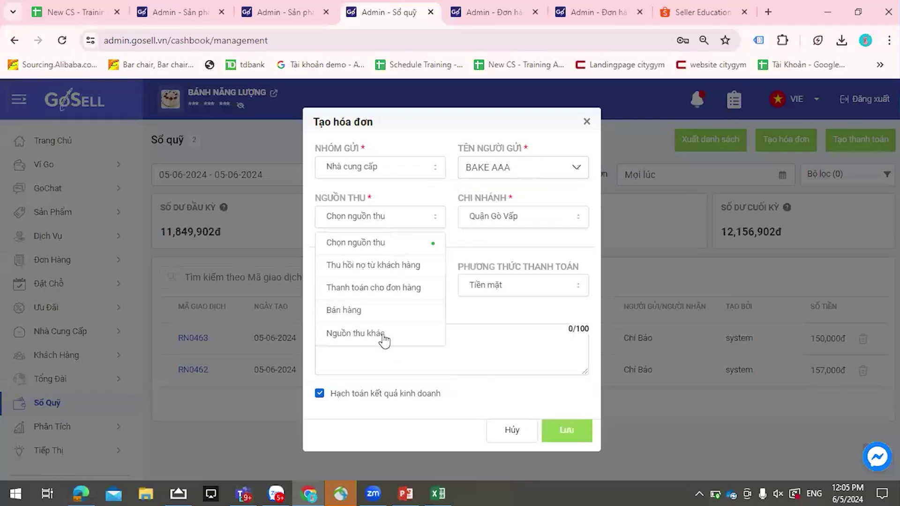
pyautogui.click(376, 270)
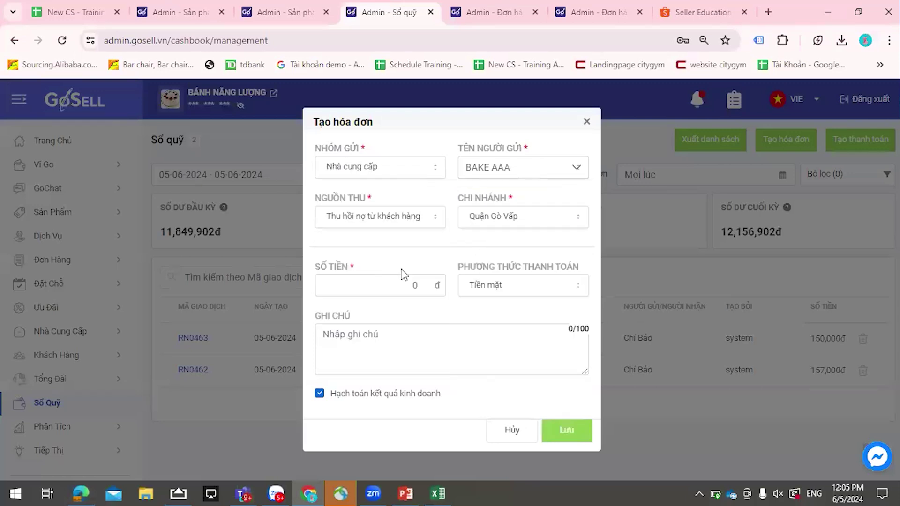
pyautogui.click(496, 220)
pyautogui.click(482, 251)
pyautogui.click(409, 224)
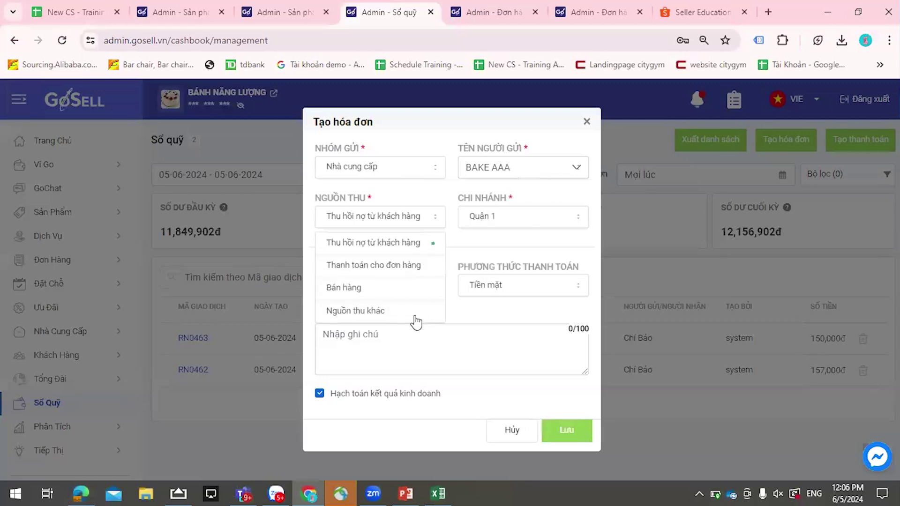
pyautogui.click(386, 265)
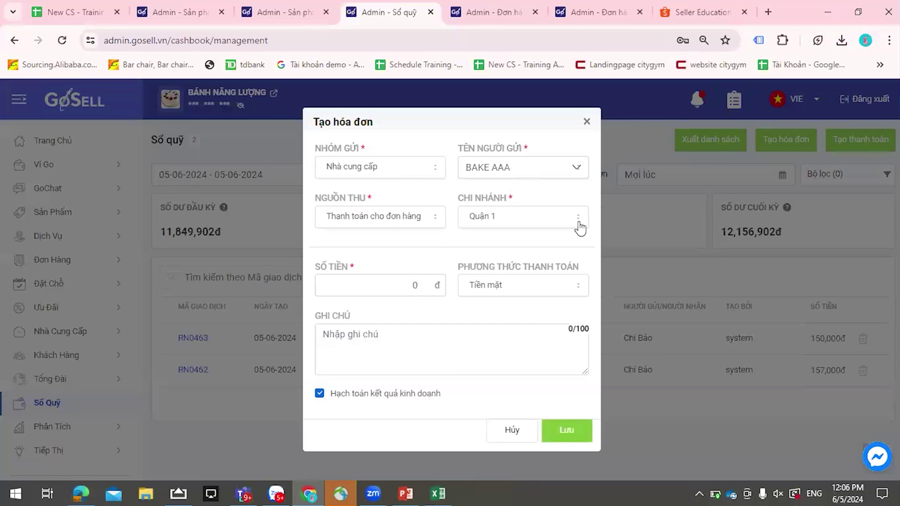
# - Cancel the receipt form and confirm discarding it
pyautogui.click(586, 122)
pyautogui.click(485, 309)
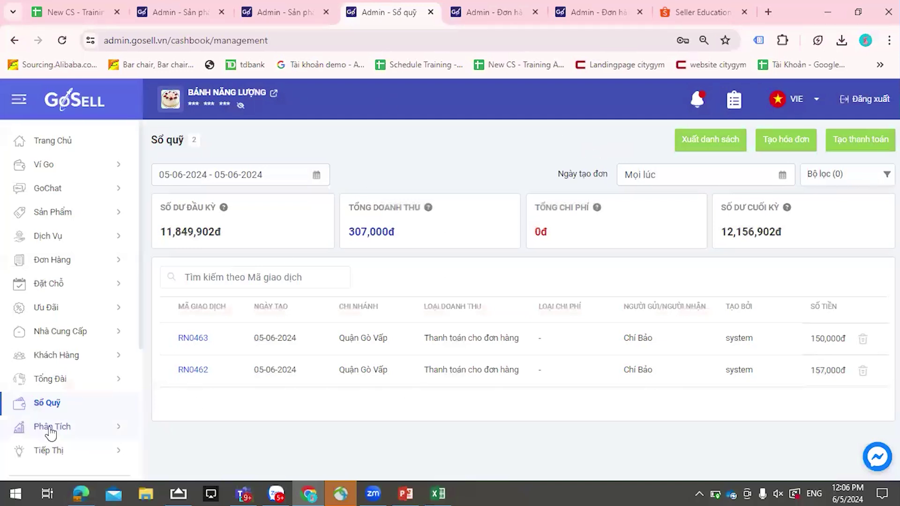
pyautogui.scroll(-2, 50, 433)
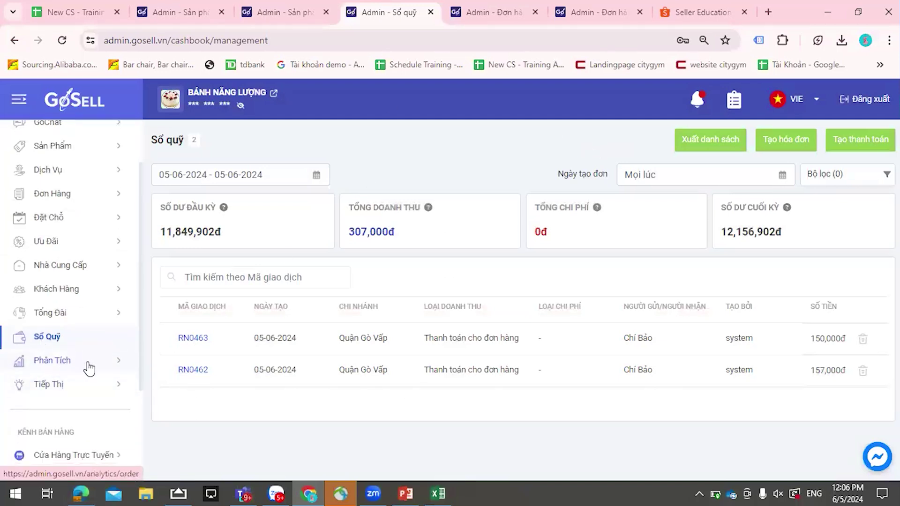
pyautogui.scroll(-3, 79, 403)
# - Go to Cài Đặt > Quản Lý Nhân Viên and start adding a staff member
pyautogui.click(17, 459)
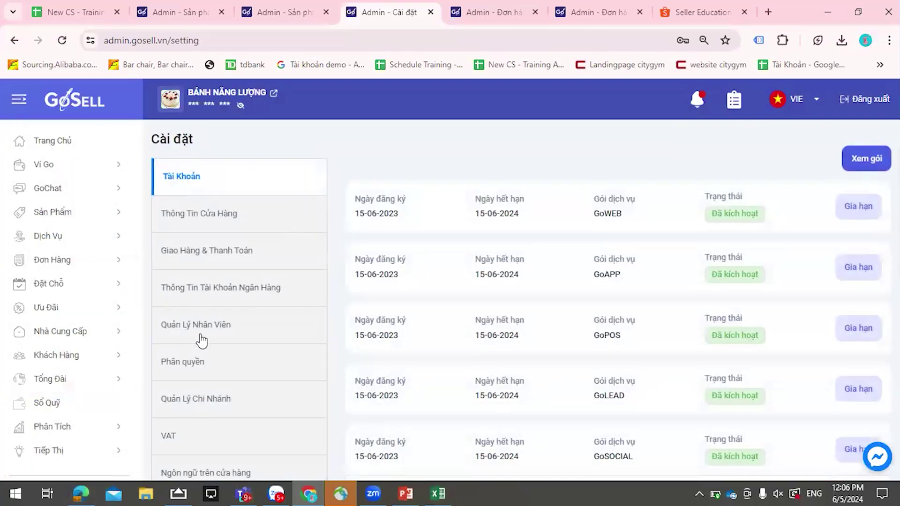
pyautogui.click(202, 337)
pyautogui.click(201, 337)
pyautogui.click(832, 173)
# - Enter NHÂN VIÊN FB as the staff name and open a new browser tab for the email
pyautogui.click(361, 218)
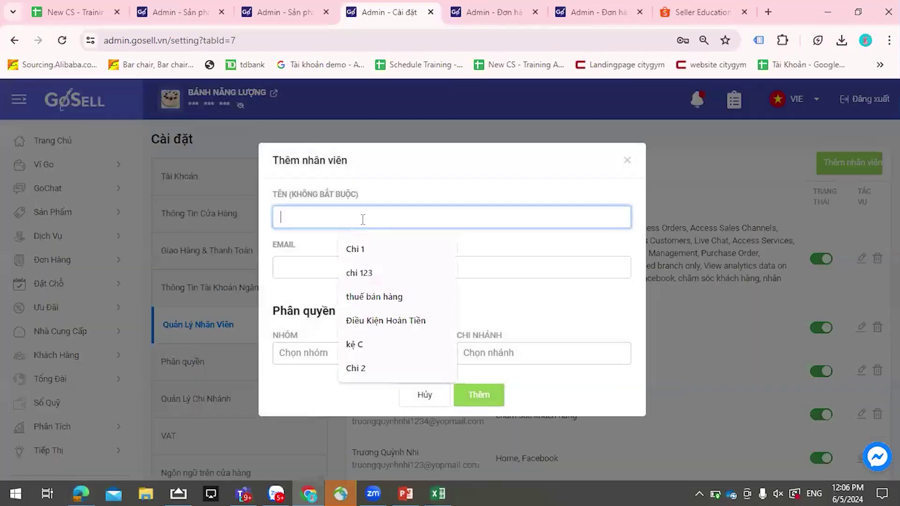
pyautogui.write('NHÂN VIÊN FB')
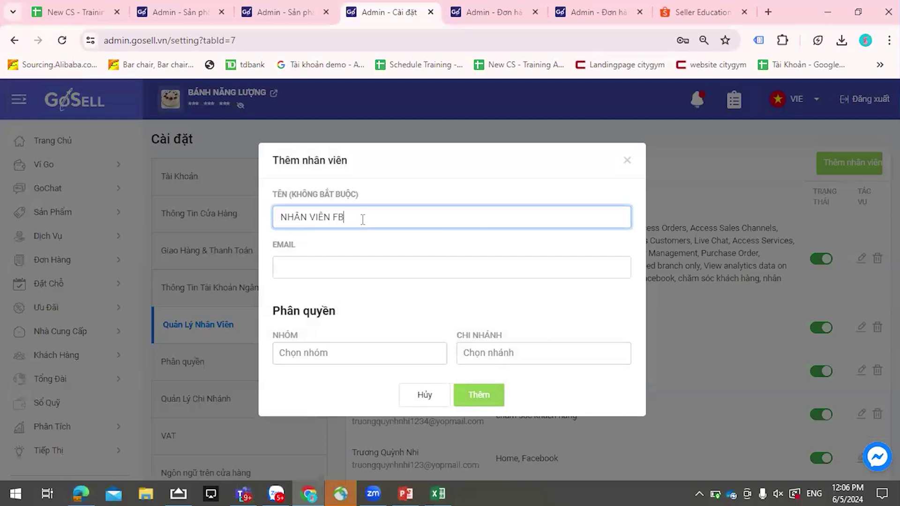
pyautogui.click(384, 267)
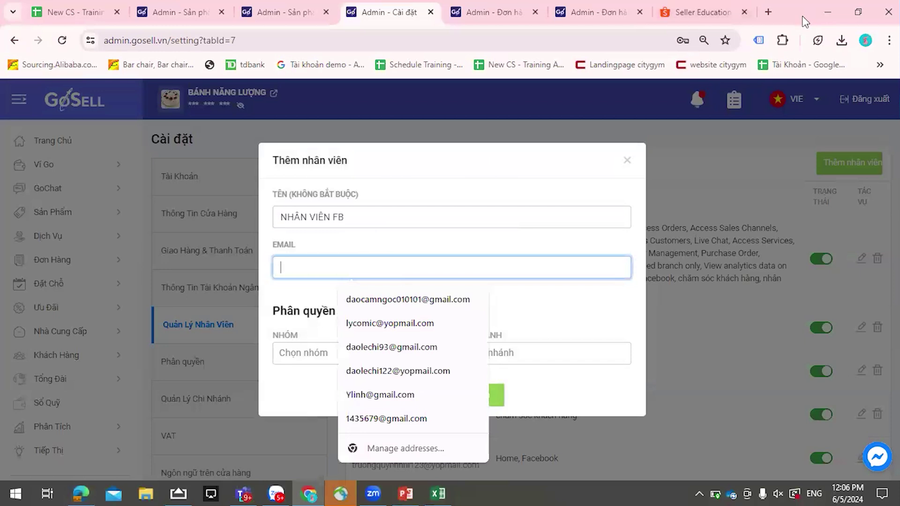
pyautogui.hotkey('ctrl', 't')
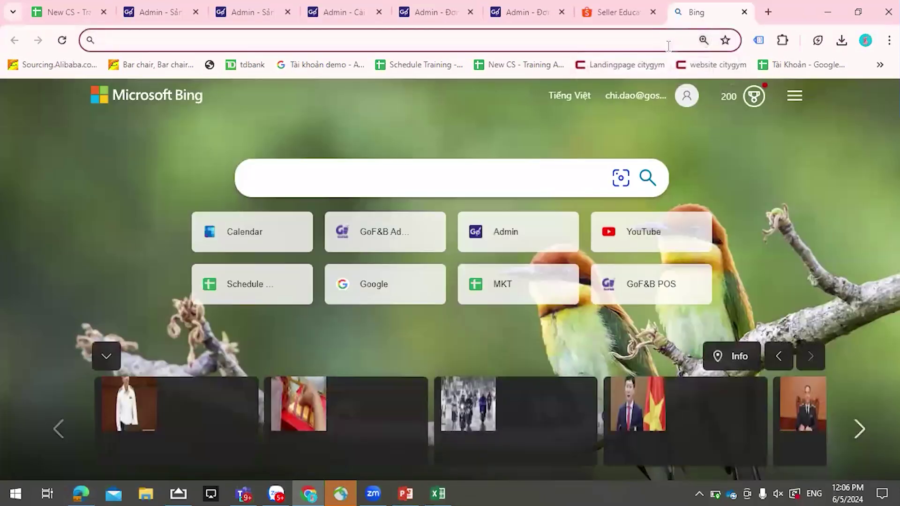
# - On YOPmail, open an inbox whose name ends in 99 and select its full address
pyautogui.write('YOP')
pyautogui.press('Return')
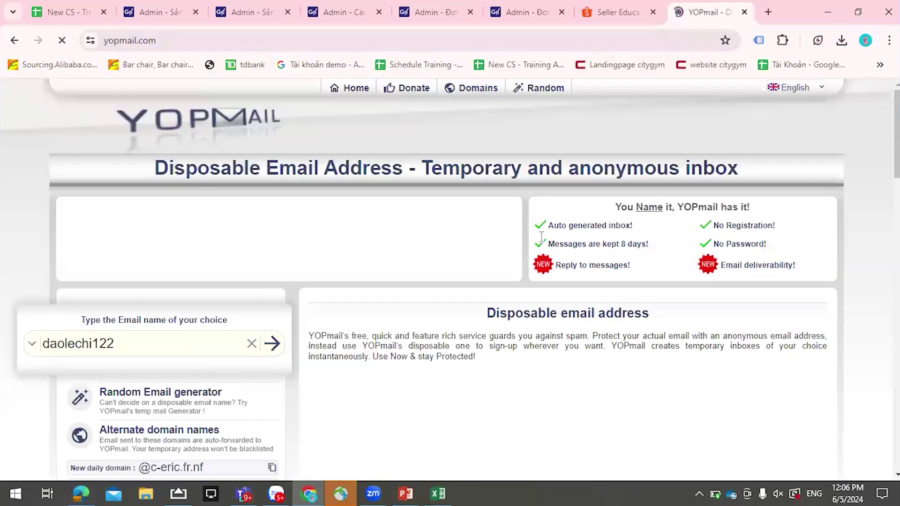
pyautogui.click(176, 343)
pyautogui.write('99')
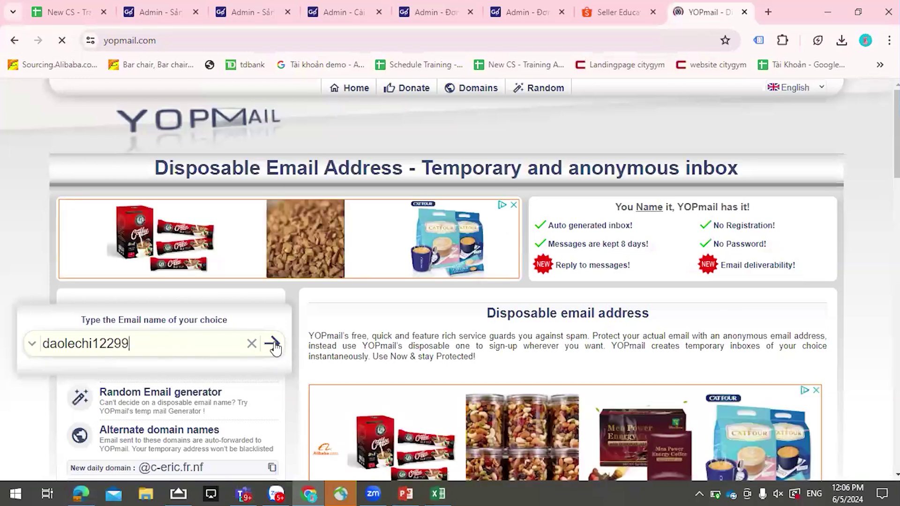
pyautogui.press('Return')
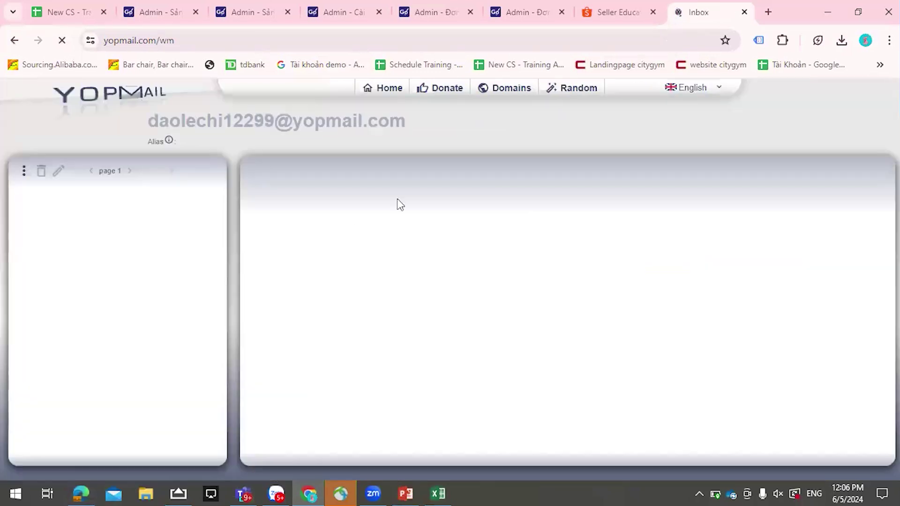
pyautogui.moveTo(149, 123); pyautogui.dragTo(412, 126)
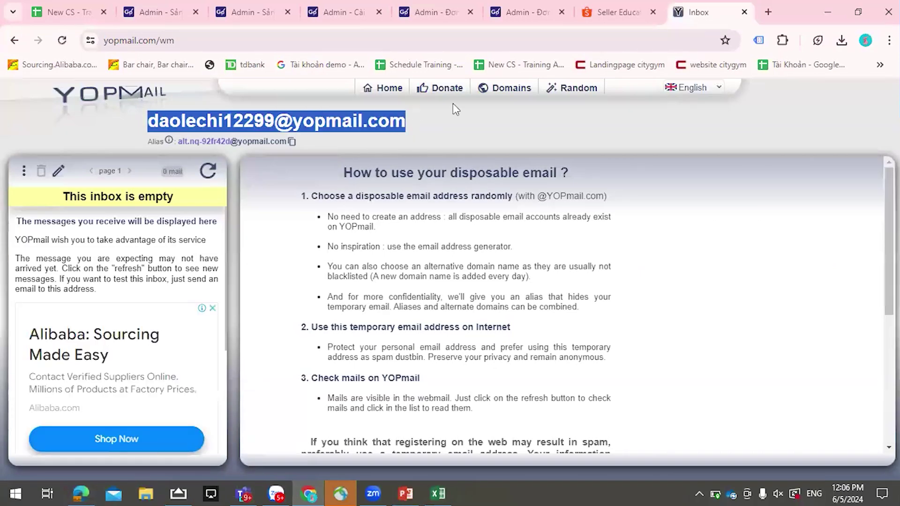
# - Return to the add-staff tab and enter the new YOPmail address as the staff email
pyautogui.click(516, 11)
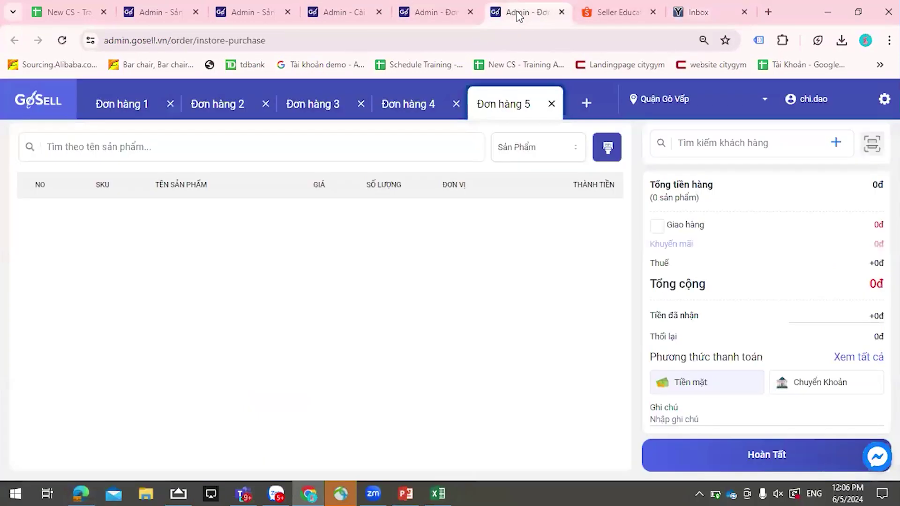
pyautogui.click(161, 4)
pyautogui.click(253, 12)
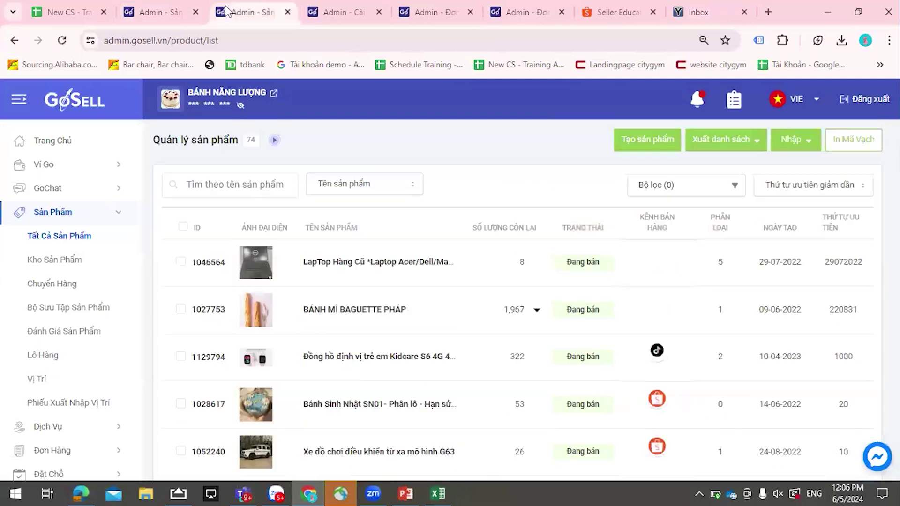
pyautogui.click(313, 14)
pyautogui.click(381, 261)
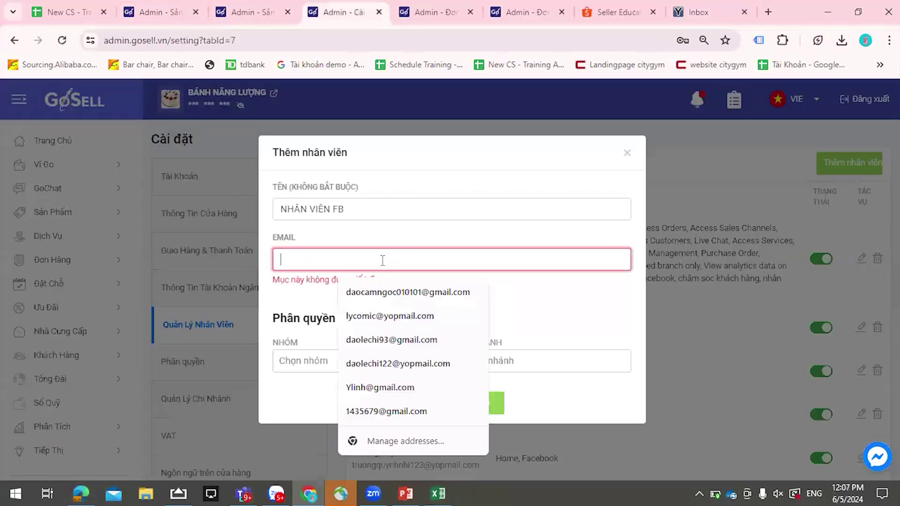
pyautogui.click(384, 362)
# - Assign the nhân viên FB group and Tất cả chi nhánh, then save the staff member
pyautogui.click(317, 363)
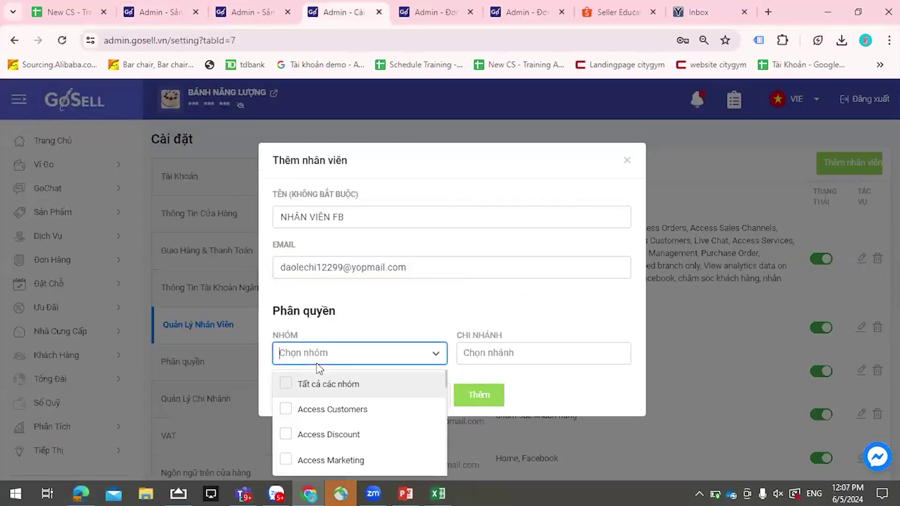
pyautogui.write('nha')
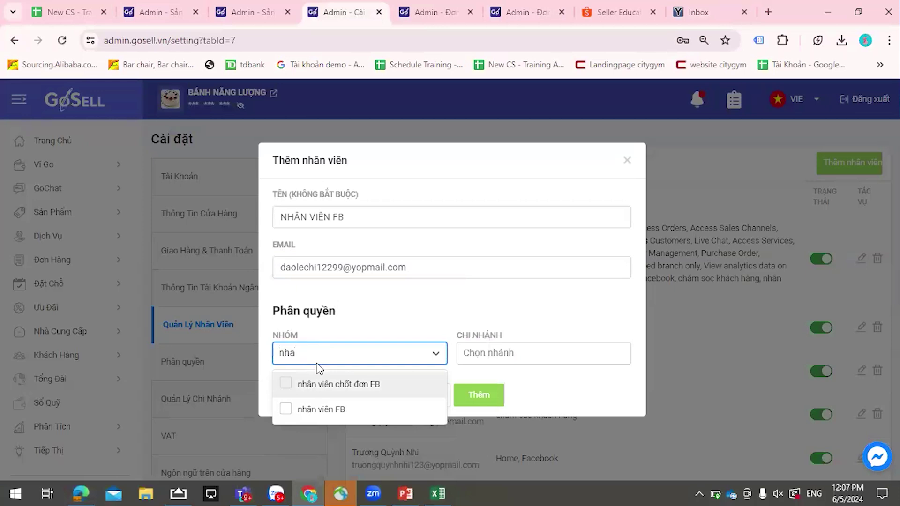
pyautogui.click(344, 415)
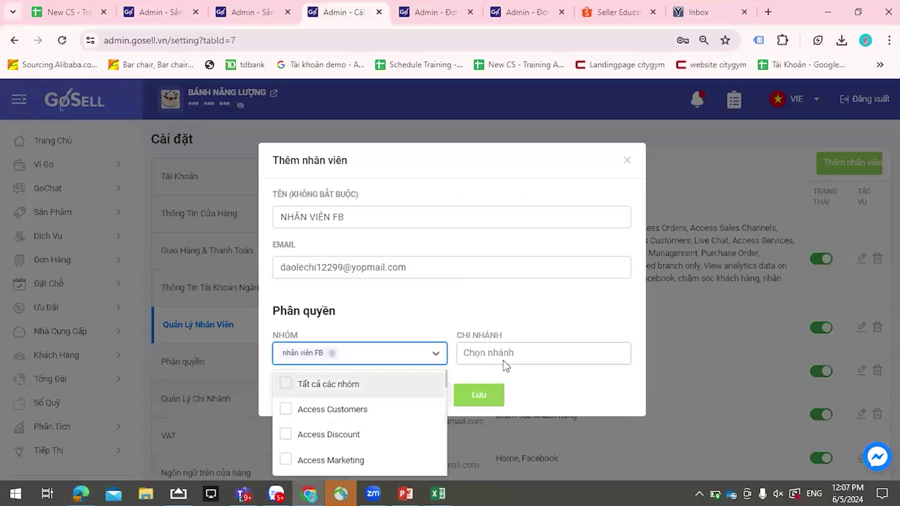
pyautogui.click(504, 357)
pyautogui.click(498, 383)
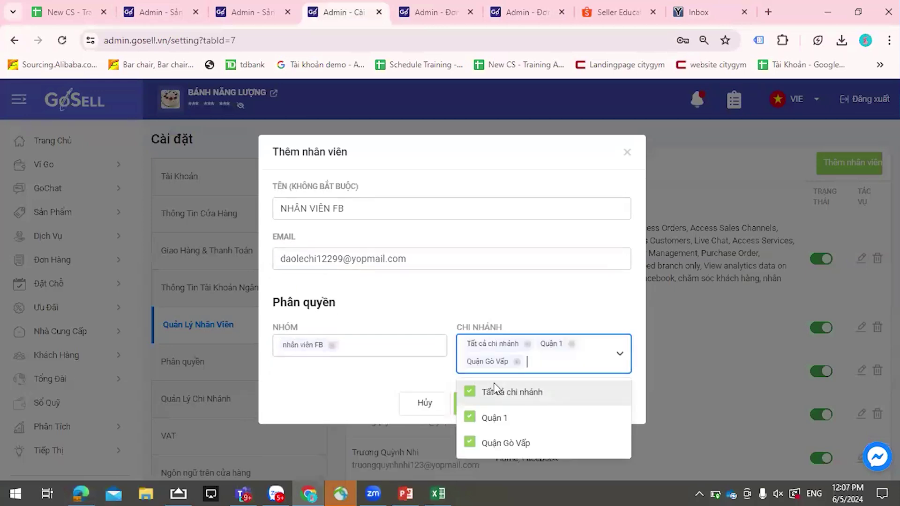
pyautogui.click(443, 375)
pyautogui.click(477, 404)
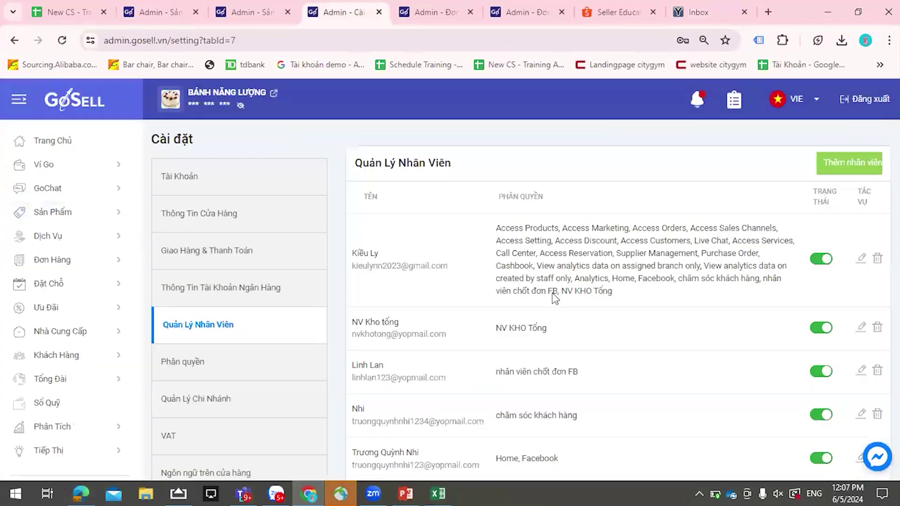
# - Dismiss the ad, reload the YOPmail inbox, and select the login email in GoSell's welcome message
pyautogui.click(694, 16)
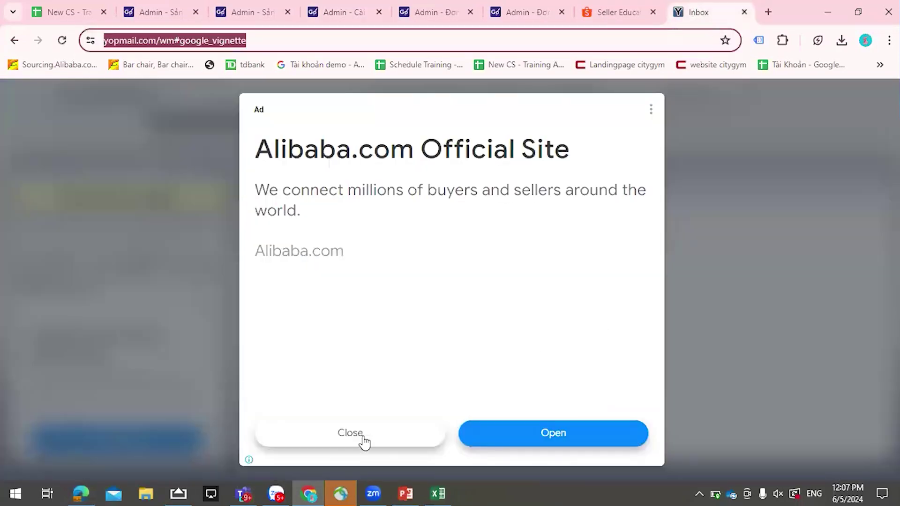
pyautogui.hotkey('alt', 'Left')
pyautogui.click(576, 45)
pyautogui.press('Return')
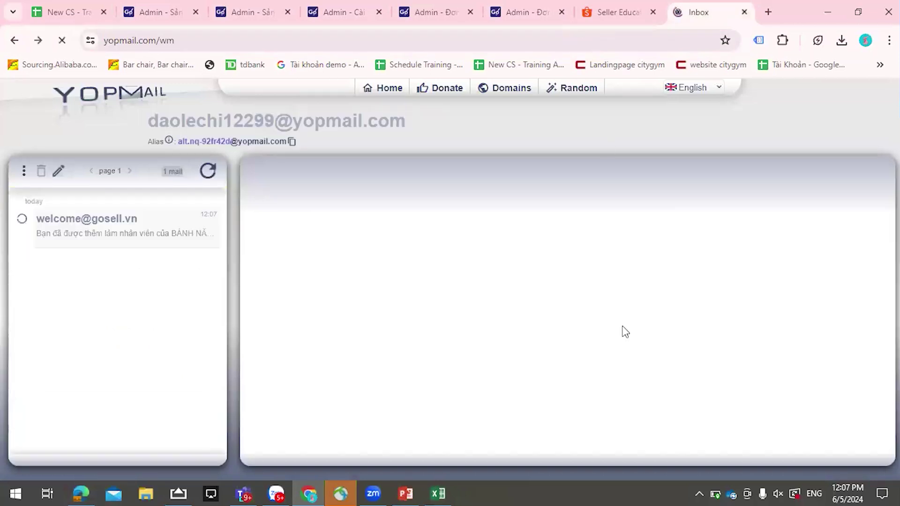
pyautogui.scroll(-3, 504, 356)
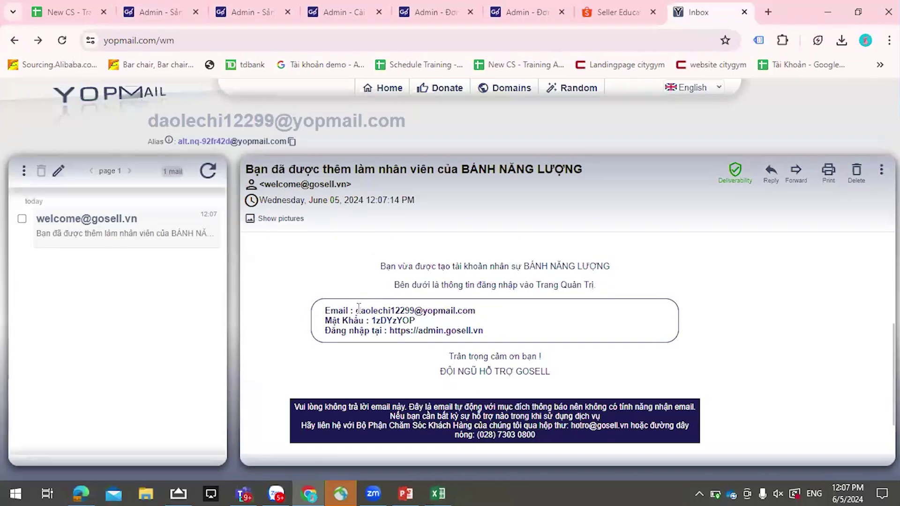
pyautogui.moveTo(413, 310); pyautogui.dragTo(473, 308)
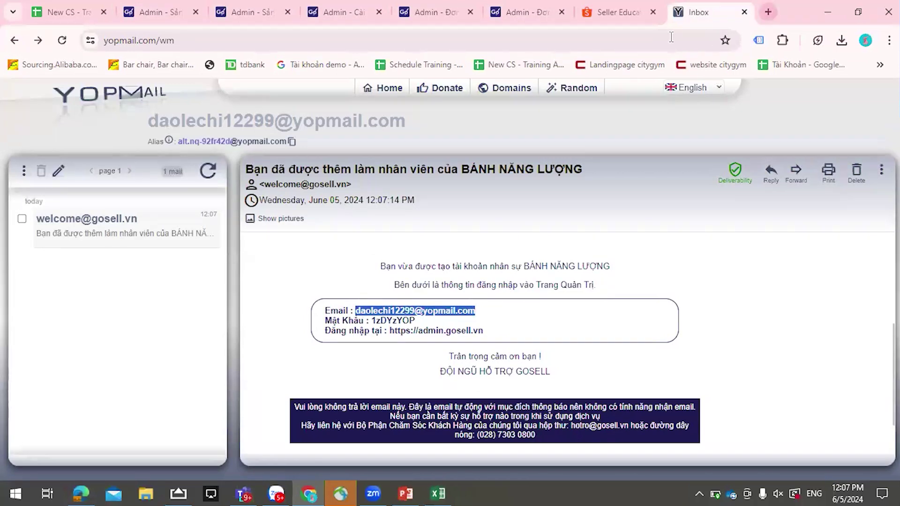
pyautogui.hotkey('ctrl', 't')
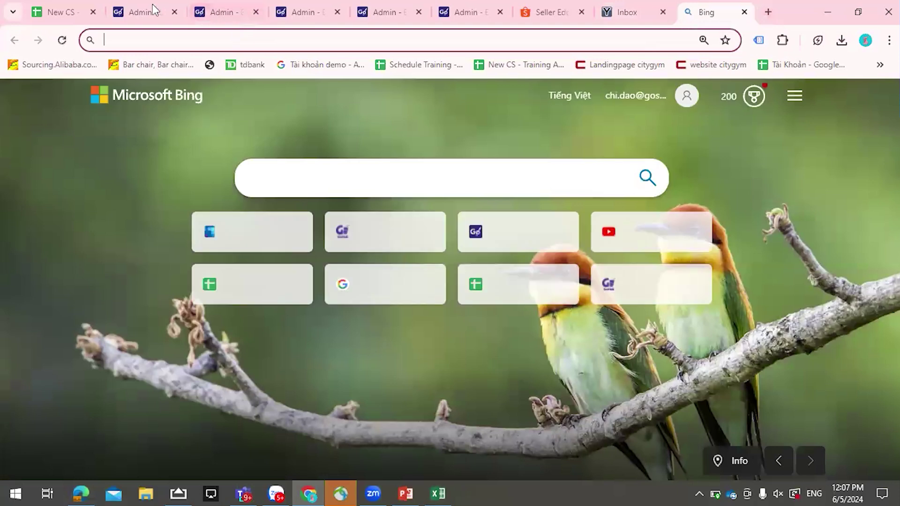
# - On the GoSell login page, choose the Nhân viên tab and enter the staff login email
pyautogui.click(153, 4)
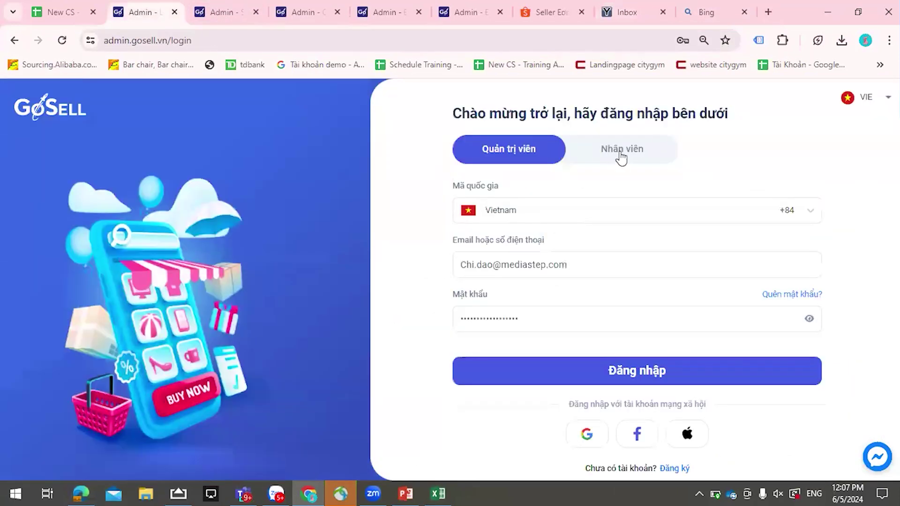
pyautogui.click(621, 154)
pyautogui.click(589, 215)
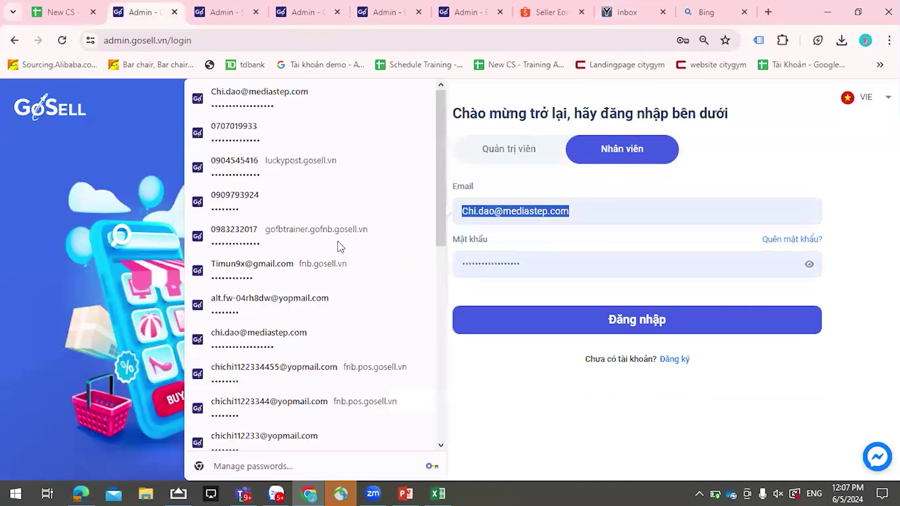
pyautogui.click(408, 237)
# - Copy the password from the welcome email, enter it, sign in, and decline saving the password
pyautogui.click(707, 14)
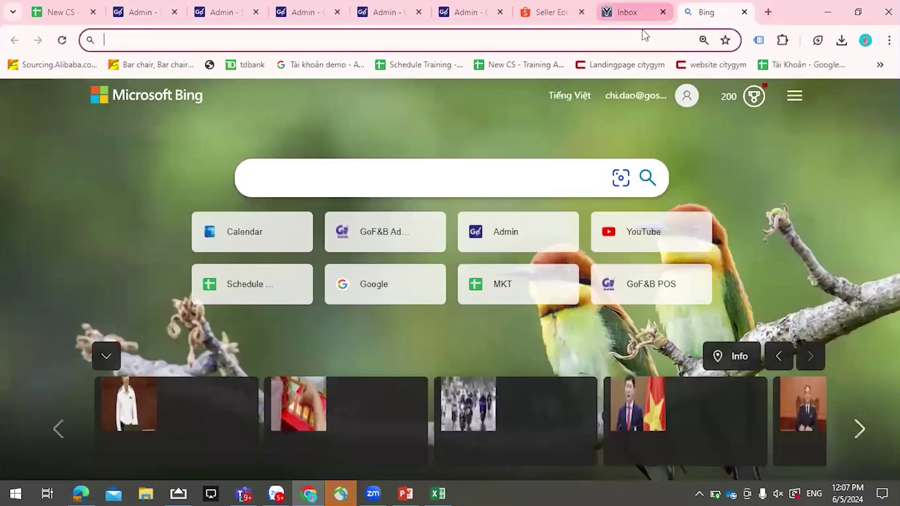
pyautogui.click(638, 13)
pyautogui.moveTo(373, 321); pyautogui.dragTo(415, 322)
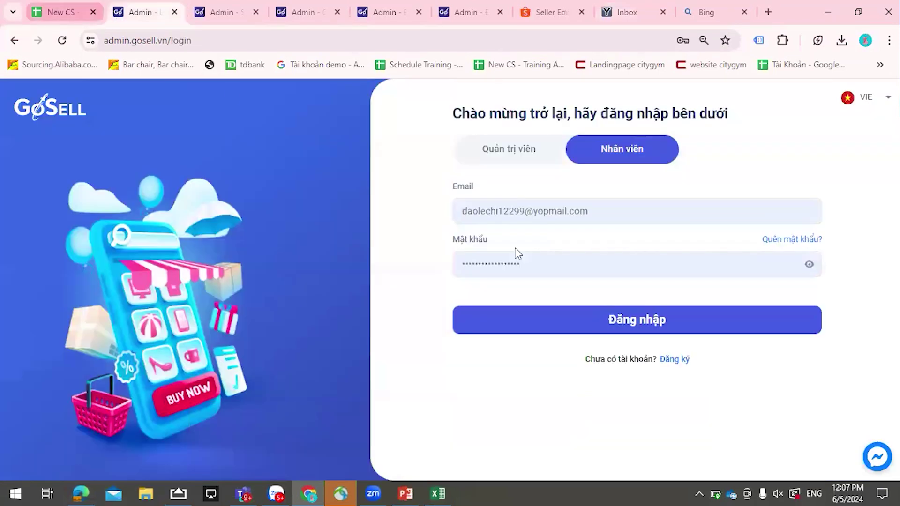
pyautogui.click(119, 14)
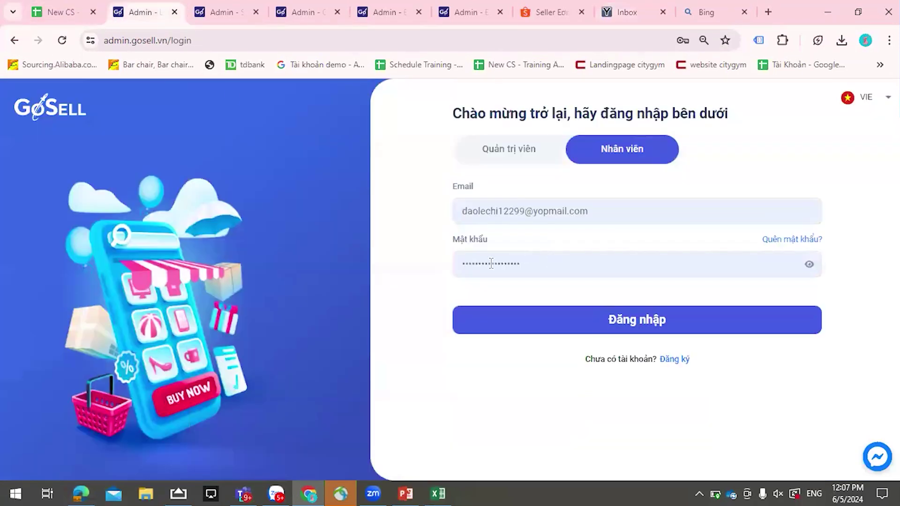
pyautogui.click(491, 263)
pyautogui.click(601, 319)
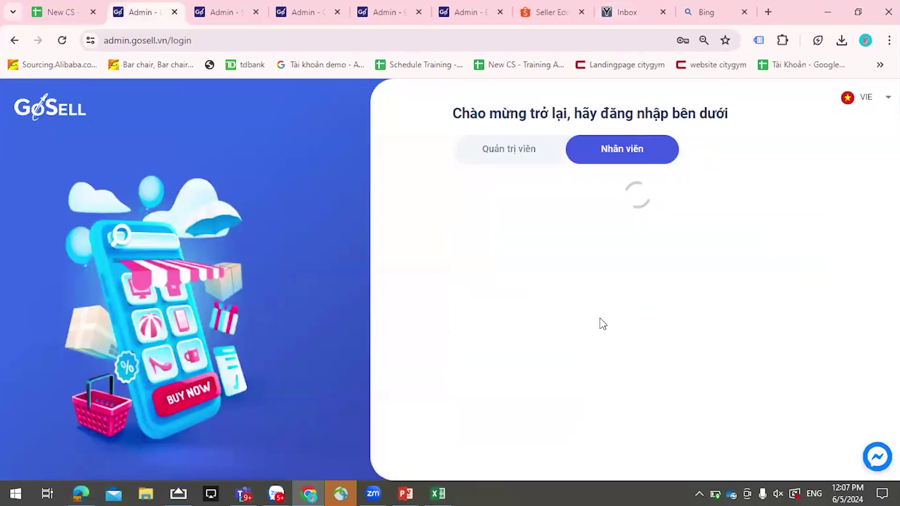
pyautogui.click(645, 243)
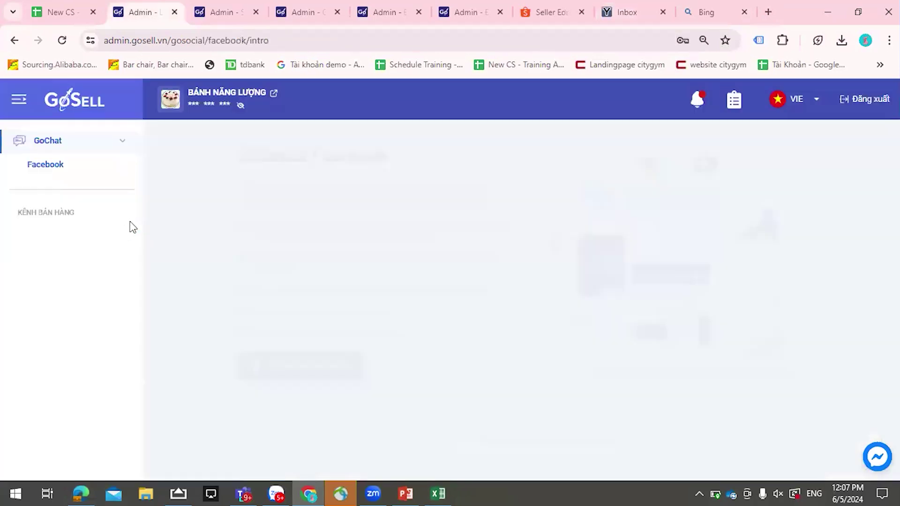
# - Check the GoChat Facebook pages and Hội Thoại conversations, then return to the New CS - Training Agenda sheet
pyautogui.click(64, 168)
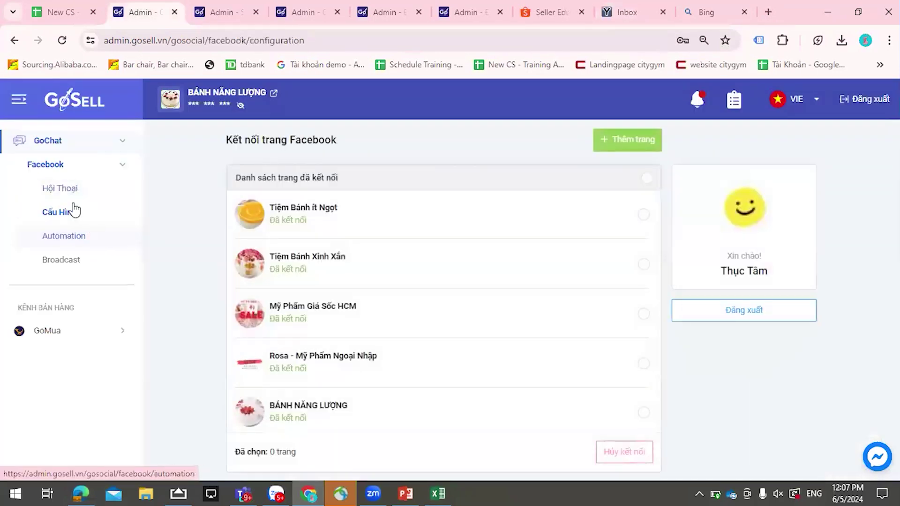
pyautogui.click(70, 186)
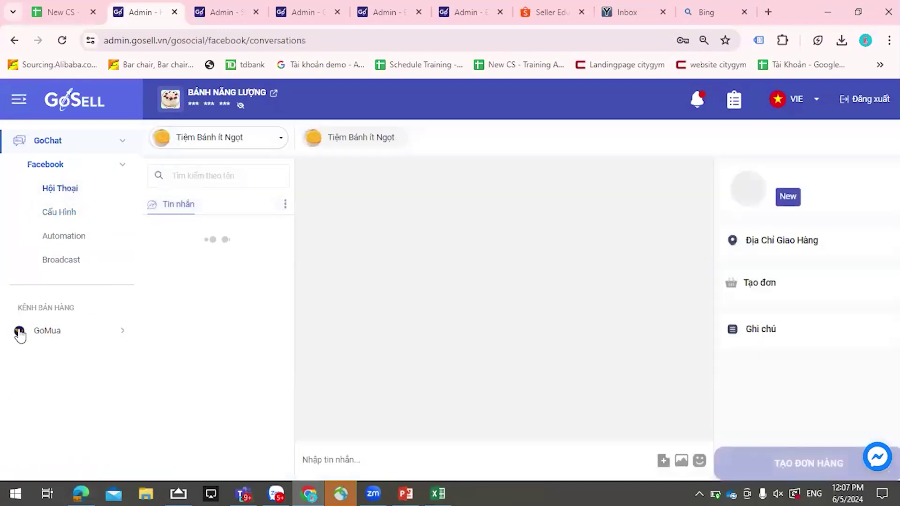
pyautogui.click(58, 212)
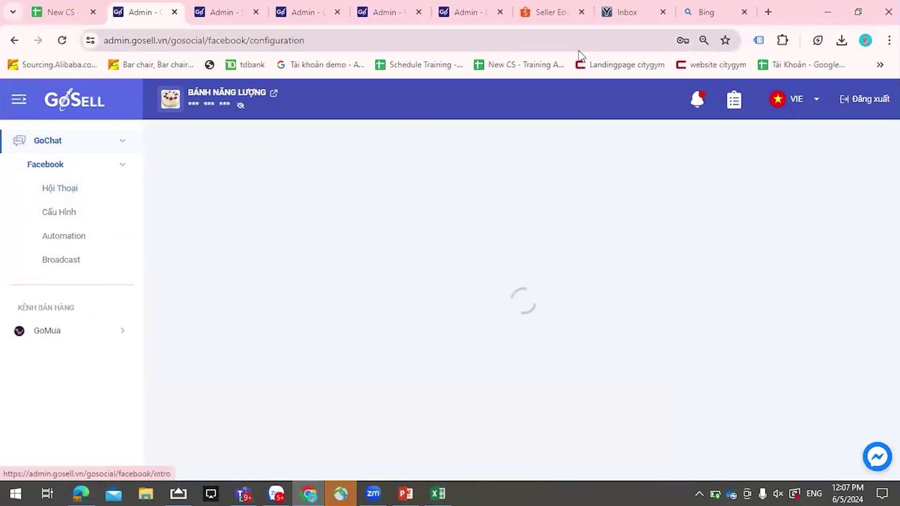
pyautogui.hotkey('ctrl', '1')
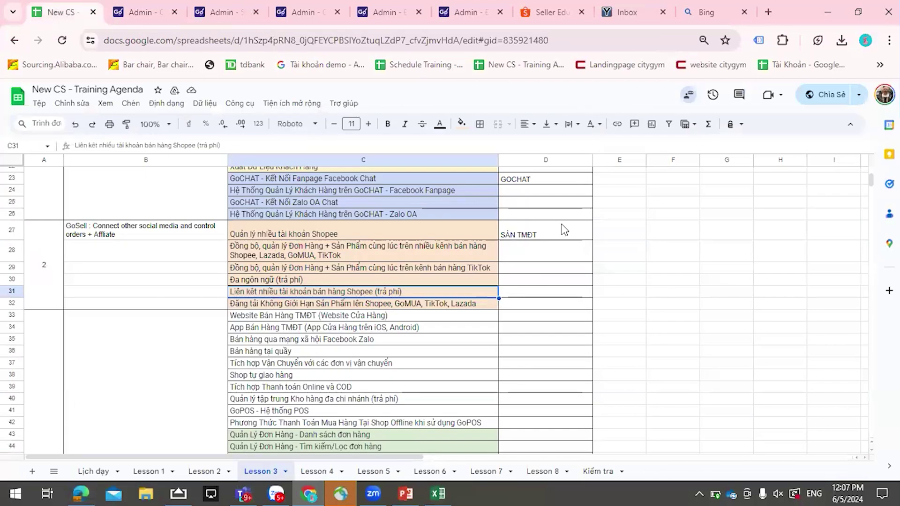
pyautogui.scroll(-5, 564, 230)
pyautogui.scroll(-2, 564, 227)
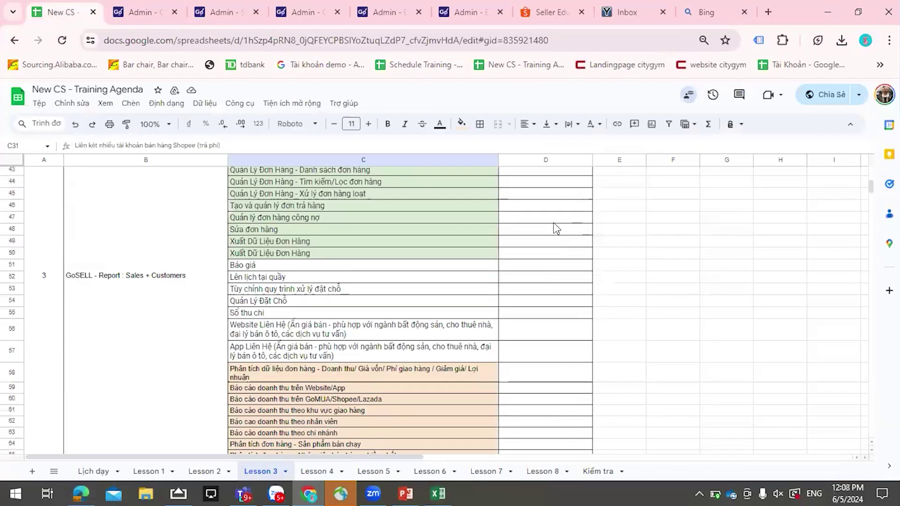
pyautogui.scroll(-2, 487, 248)
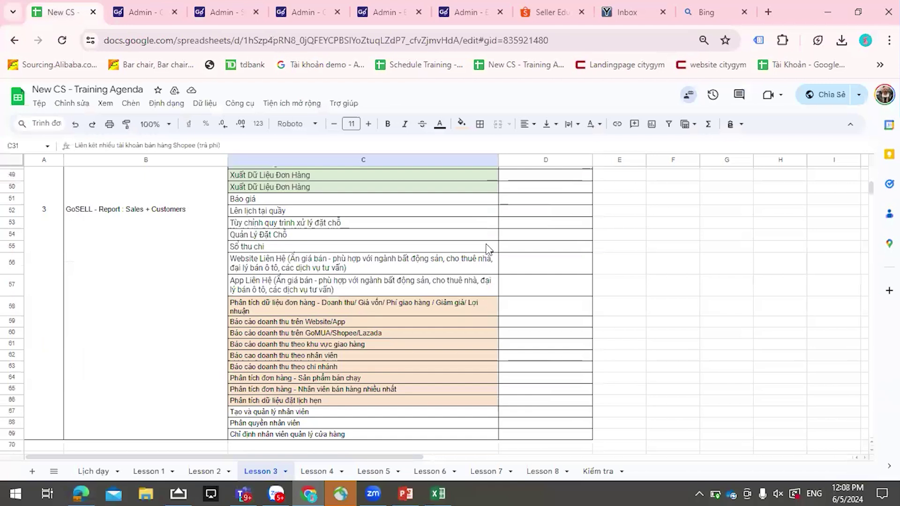
pyautogui.scroll(-2, 489, 249)
pyautogui.scroll(5, 487, 248)
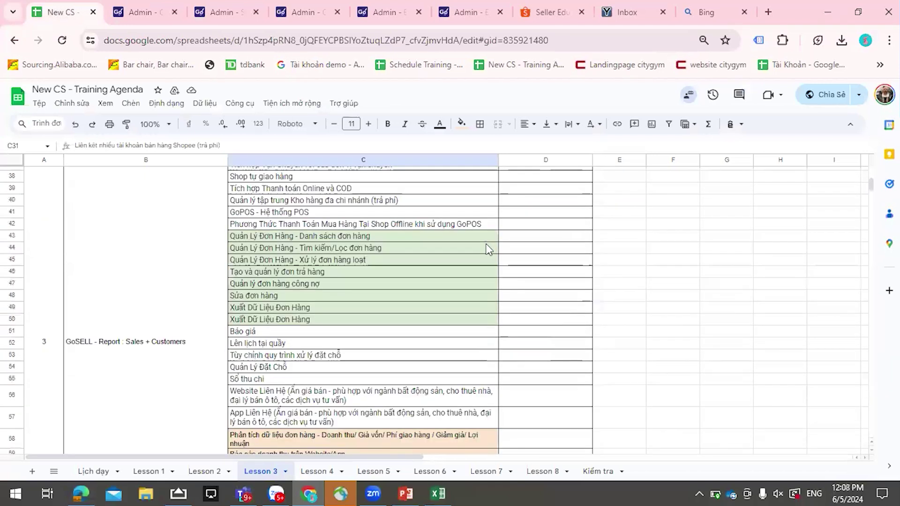
pyautogui.scroll(10, 488, 249)
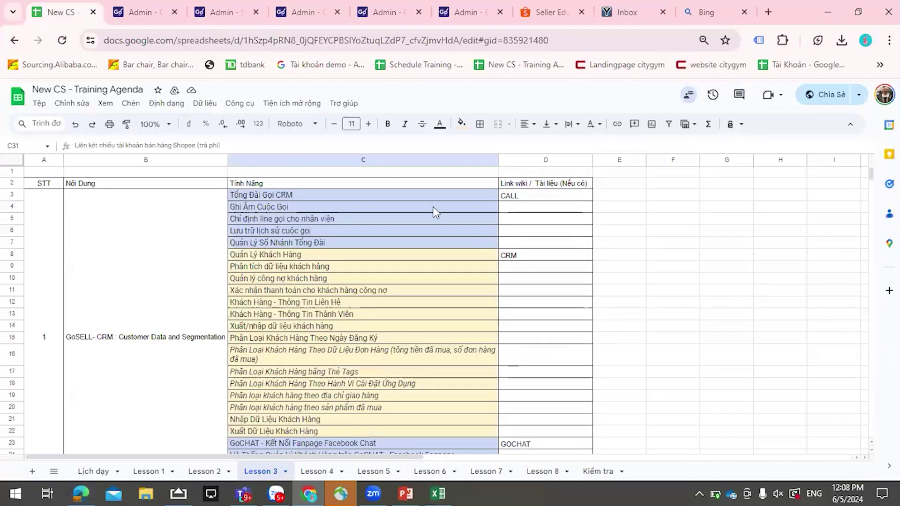